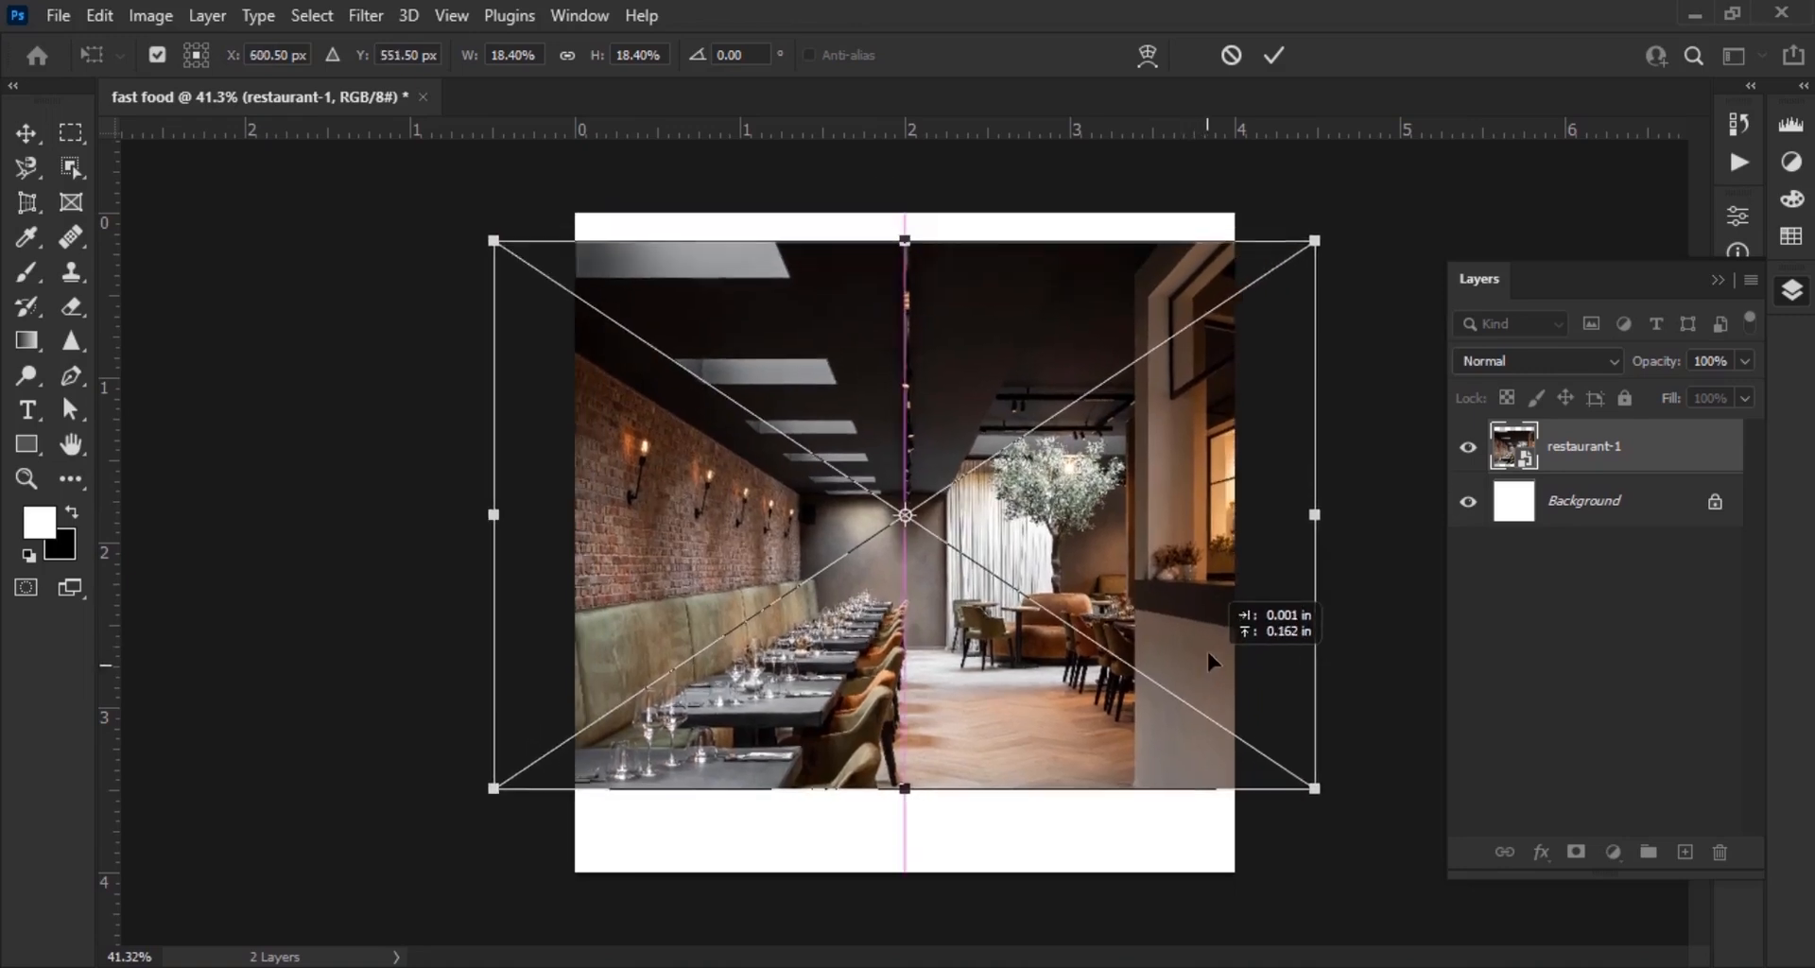
Confirm the restaurant-1 photo's placement, align it with the canvas's upper edge and shift it slightly left
click(1274, 55)
click(1333, 832)
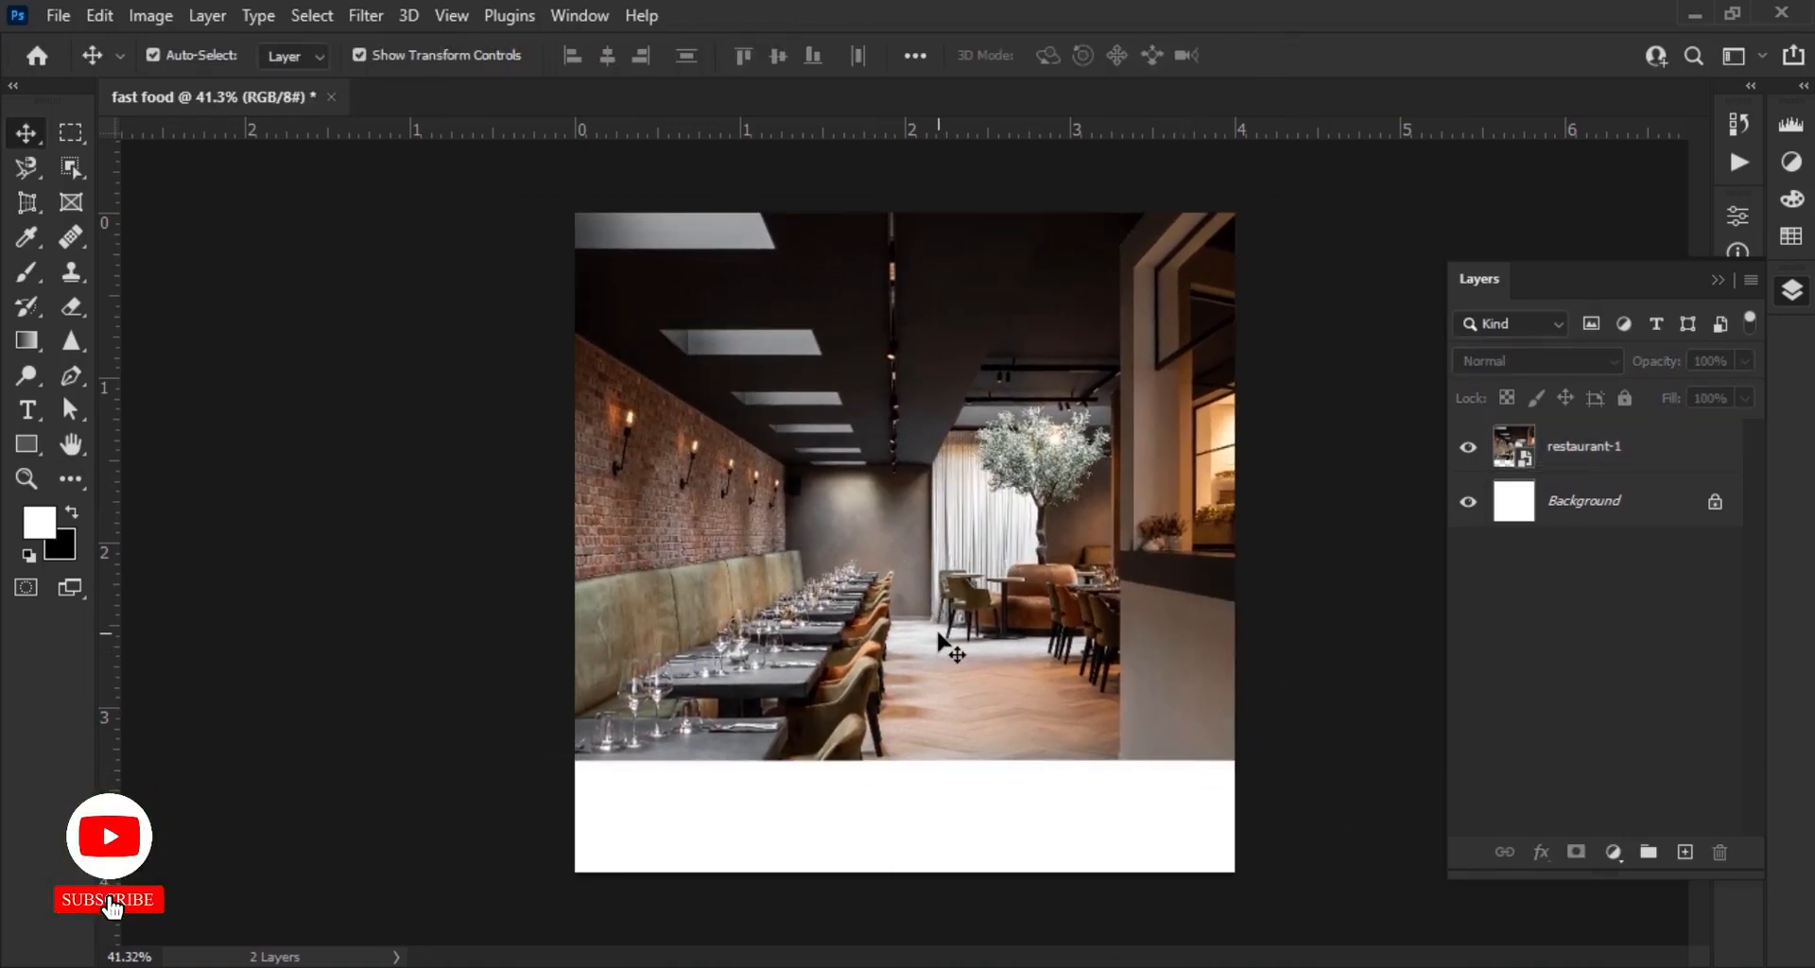
scroll(955, 635, down, 1)
click(979, 635)
mouse_move(1042, 613)
mouse_down()
mouse_move(984, 612)
mouse_move(1010, 612)
mouse_up()
click(1145, 809)
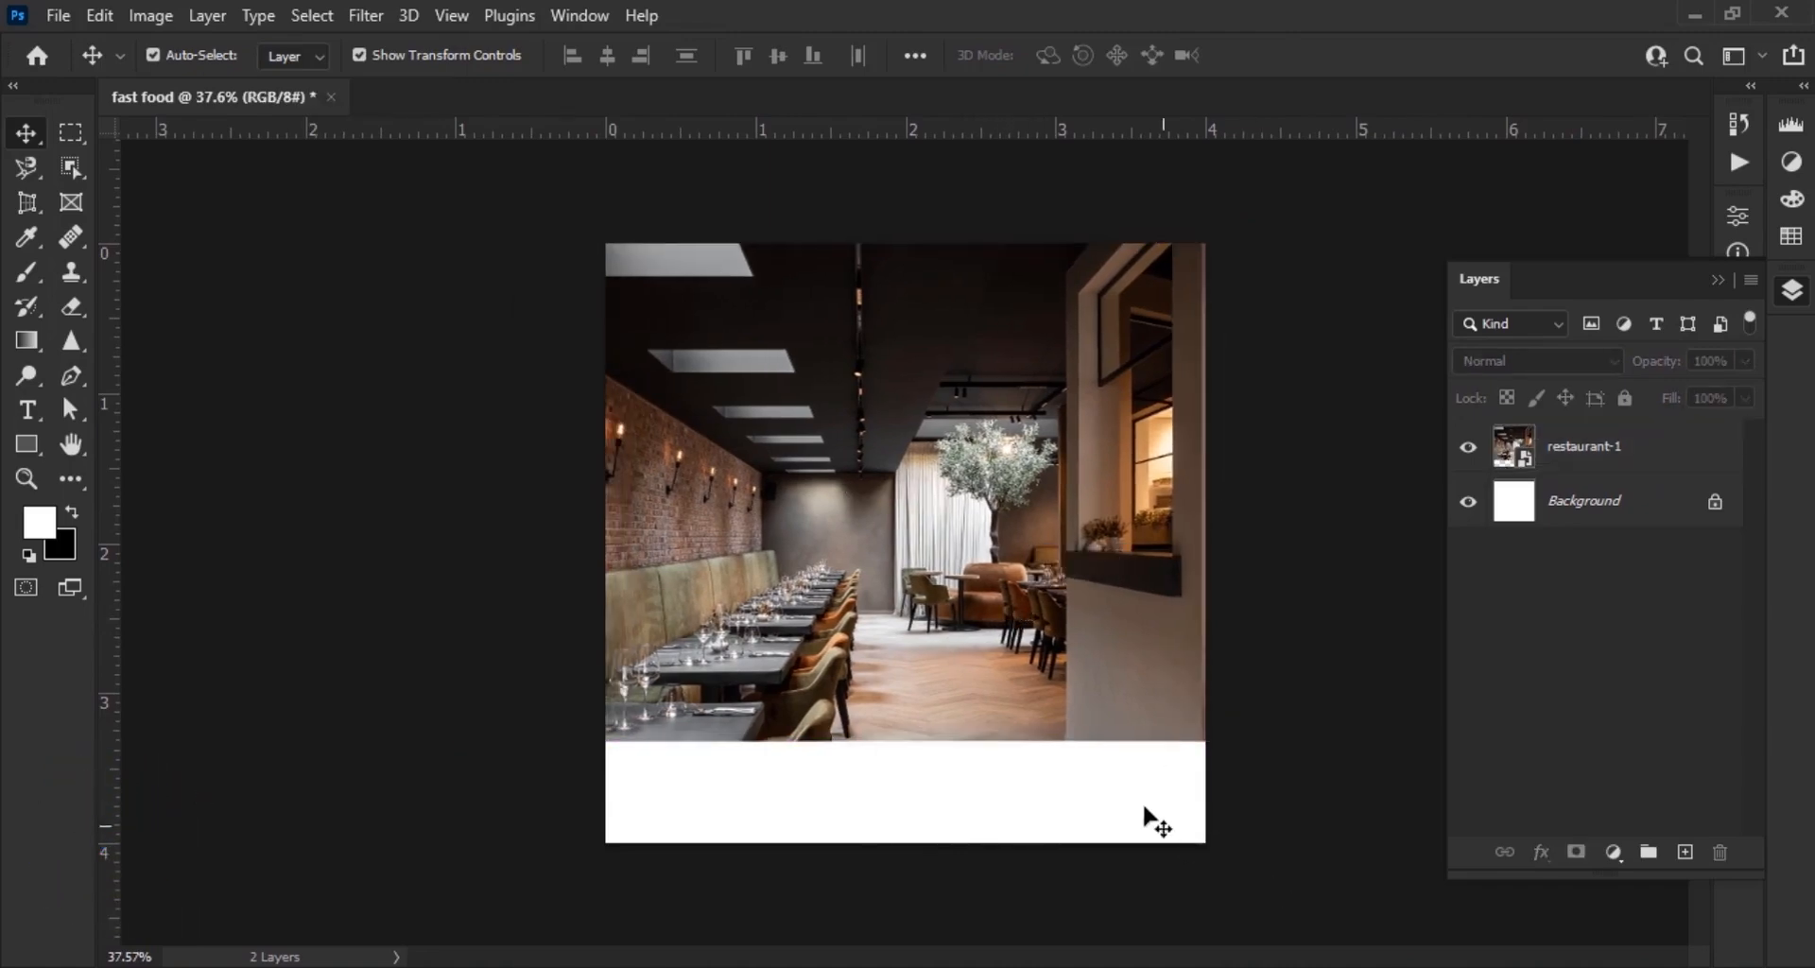
Add a Curves adjustment above the restaurant photo and shape it into a steep S-curve with deep shadows and strong contrast
scroll(1144, 809, up, 5)
scroll(1145, 808, down, 2)
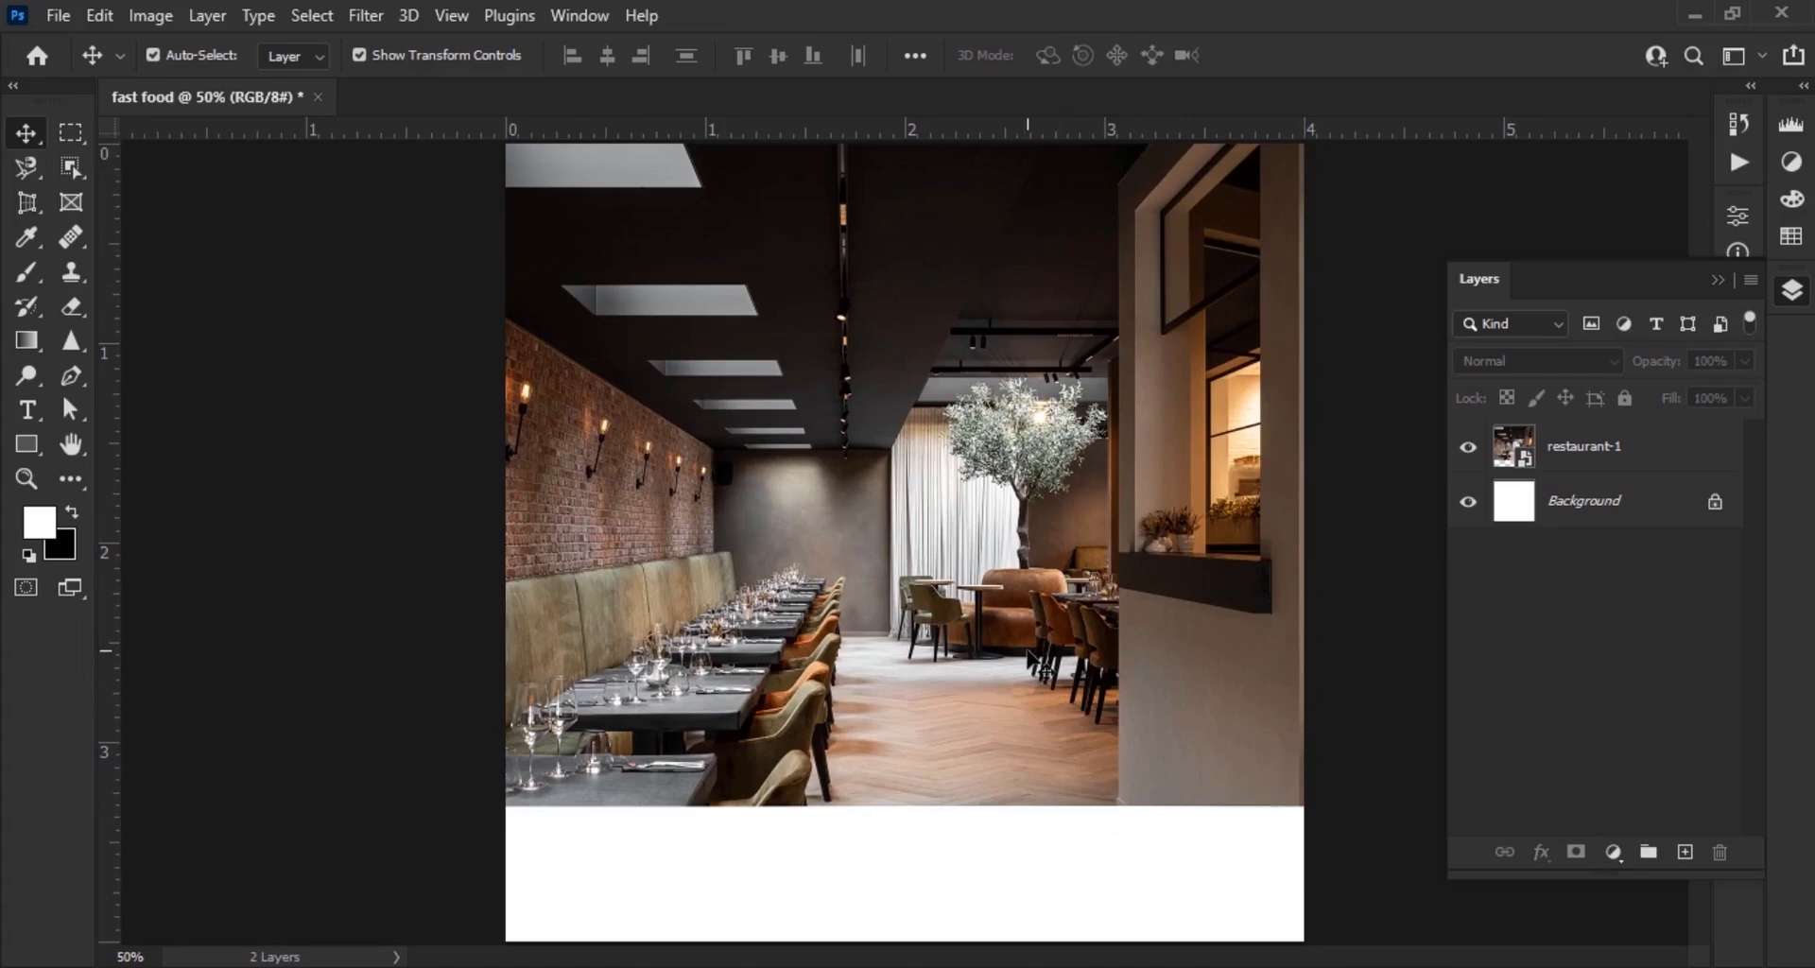
scroll(1031, 654, down, 1)
click(1175, 660)
click(1613, 852)
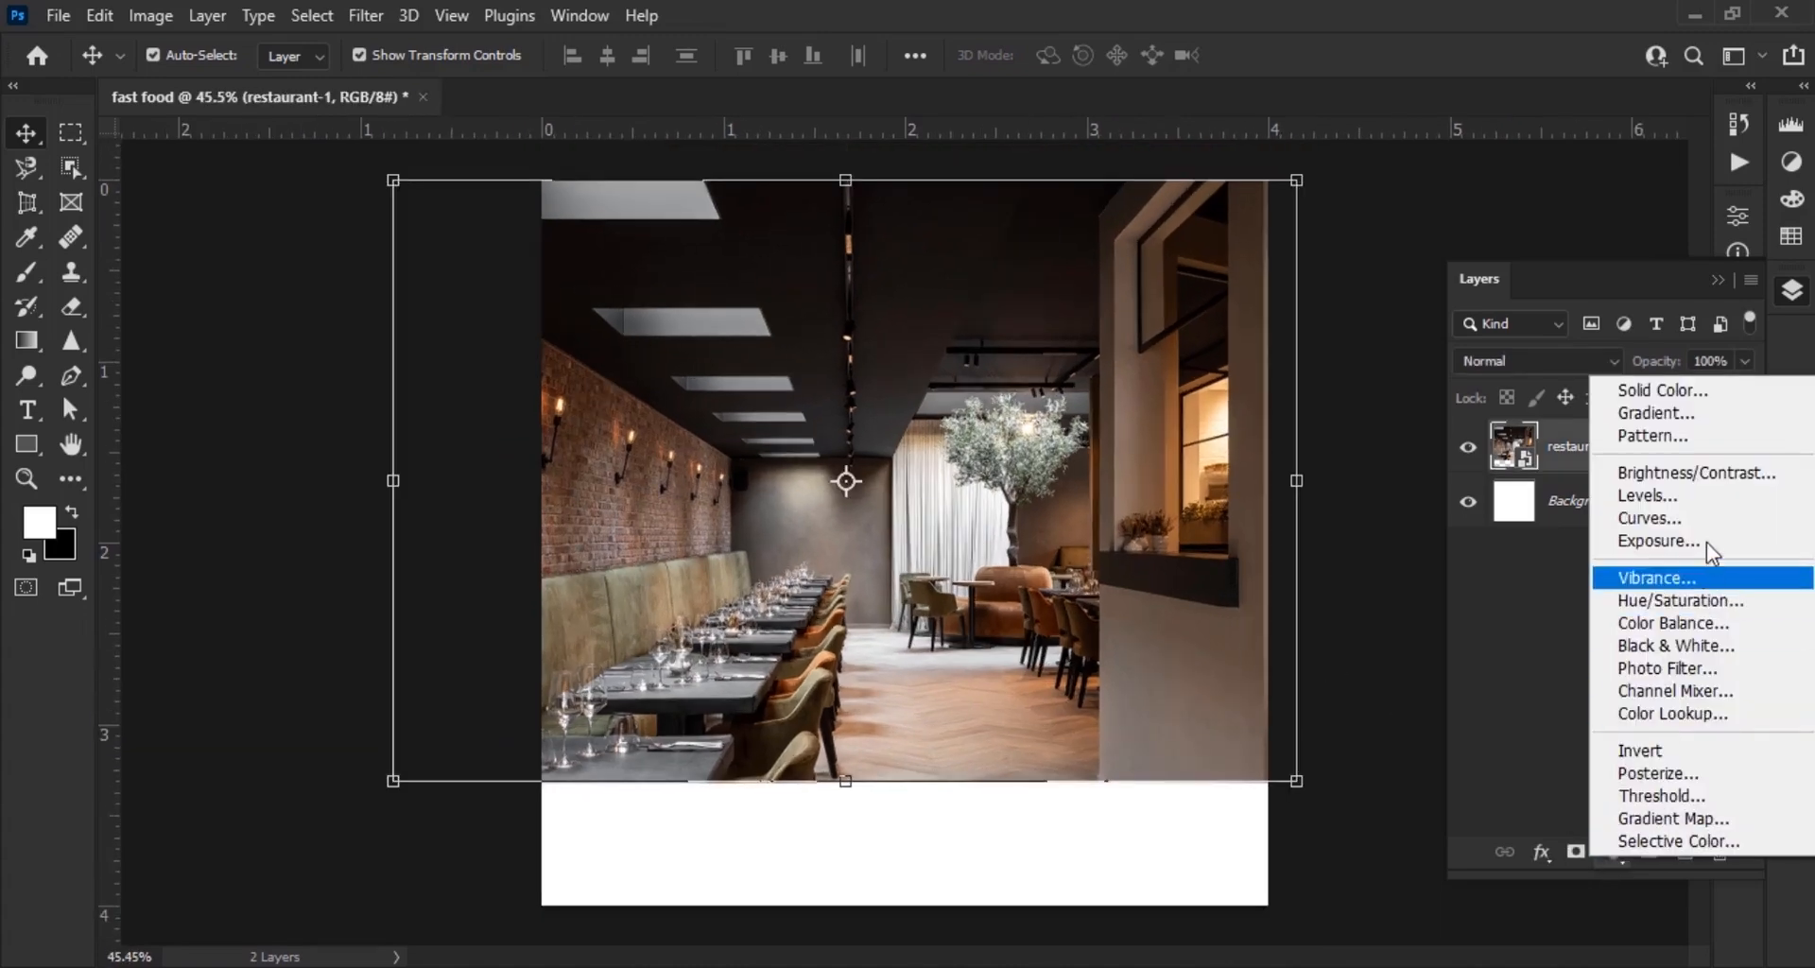
click(1692, 520)
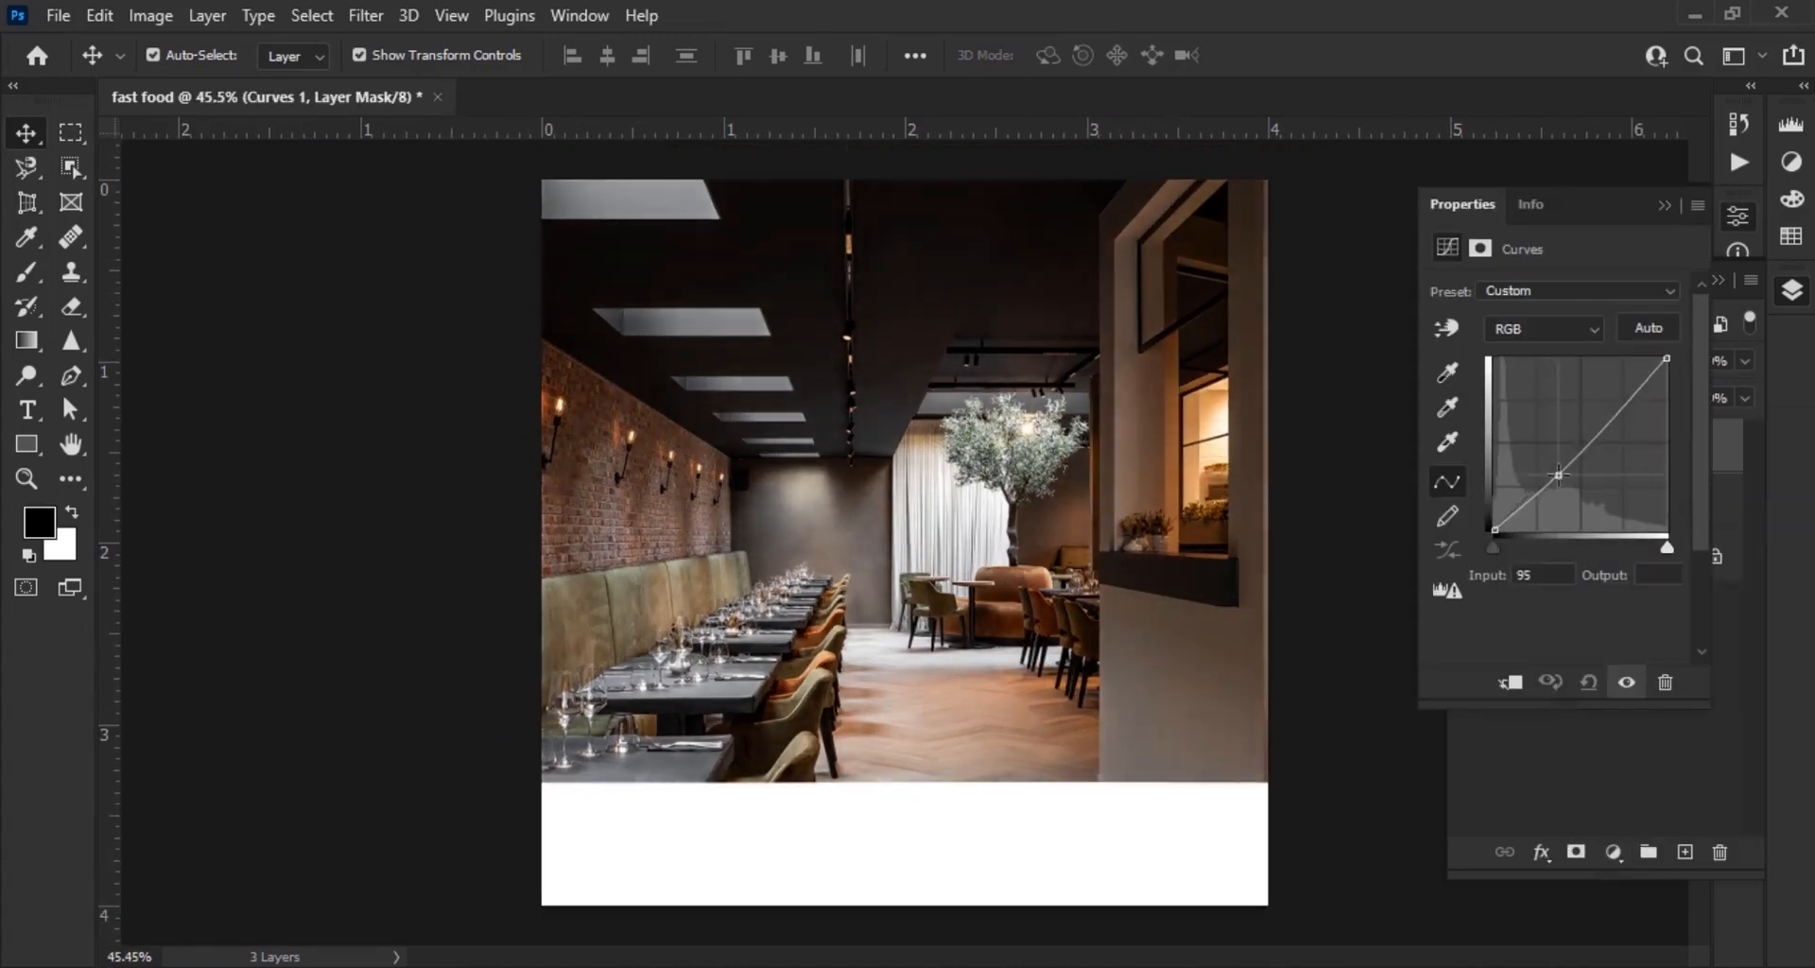
drag(1558, 474, 1572, 494)
drag(1621, 425, 1632, 407)
drag(1534, 521, 1540, 516)
drag(1615, 430, 1602, 430)
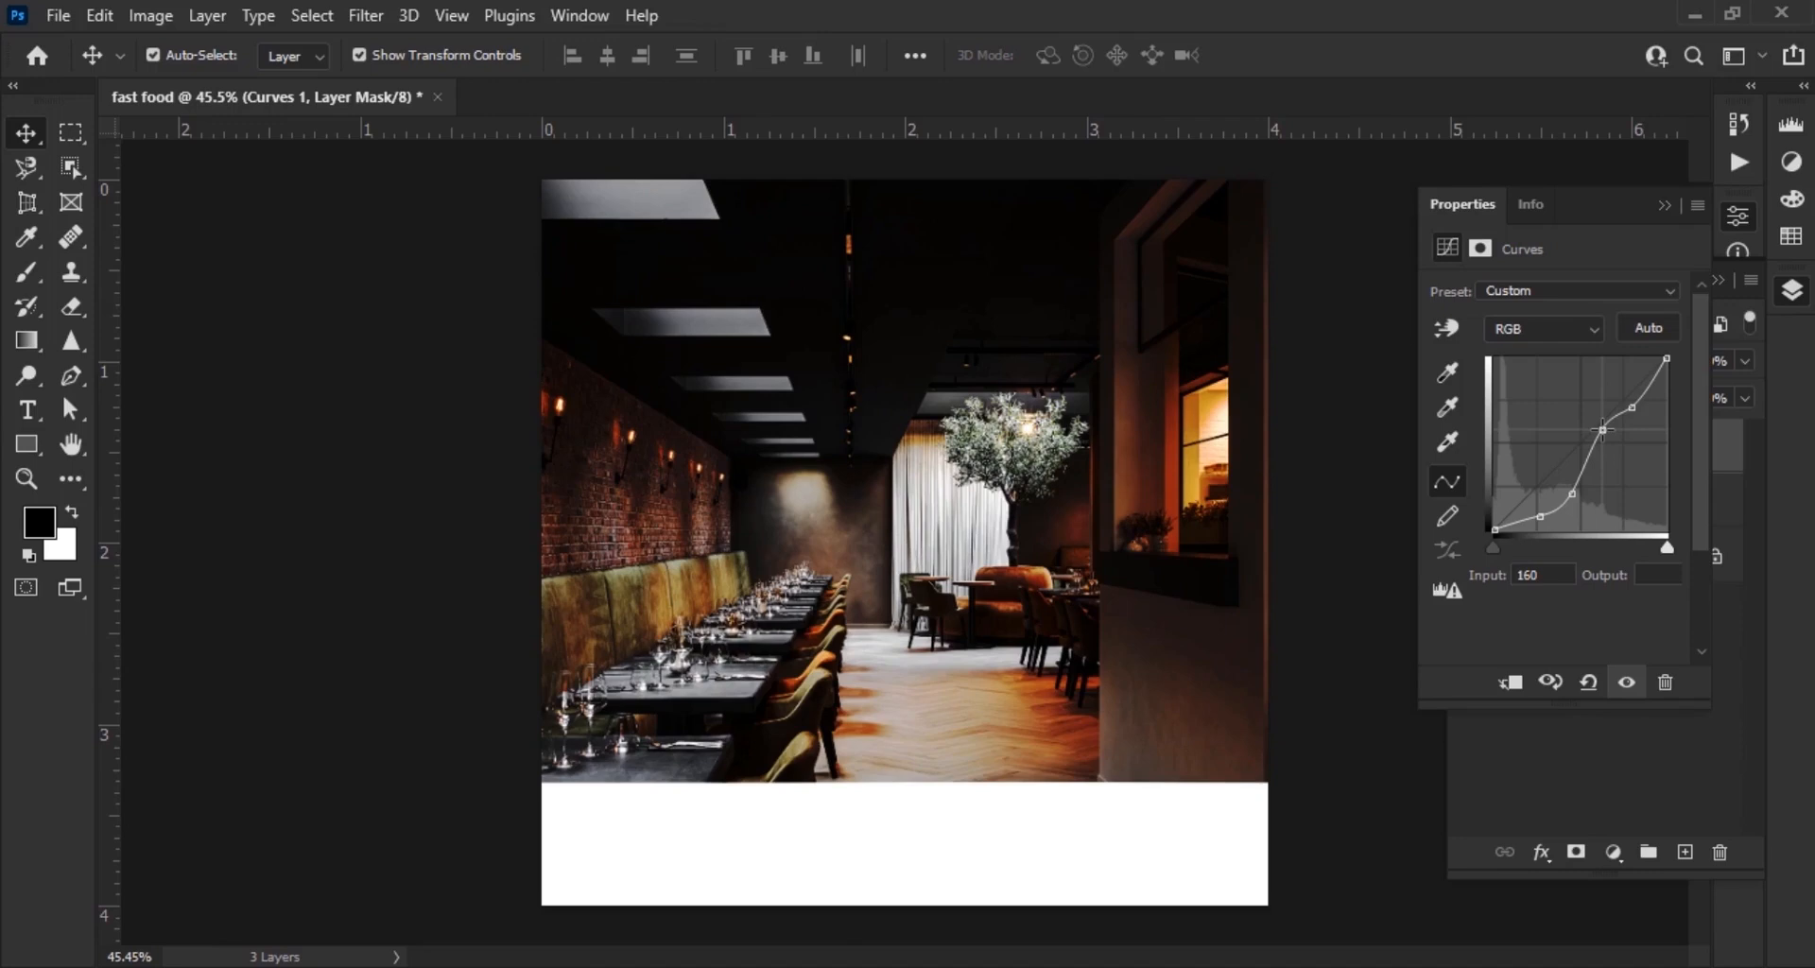
click(1672, 209)
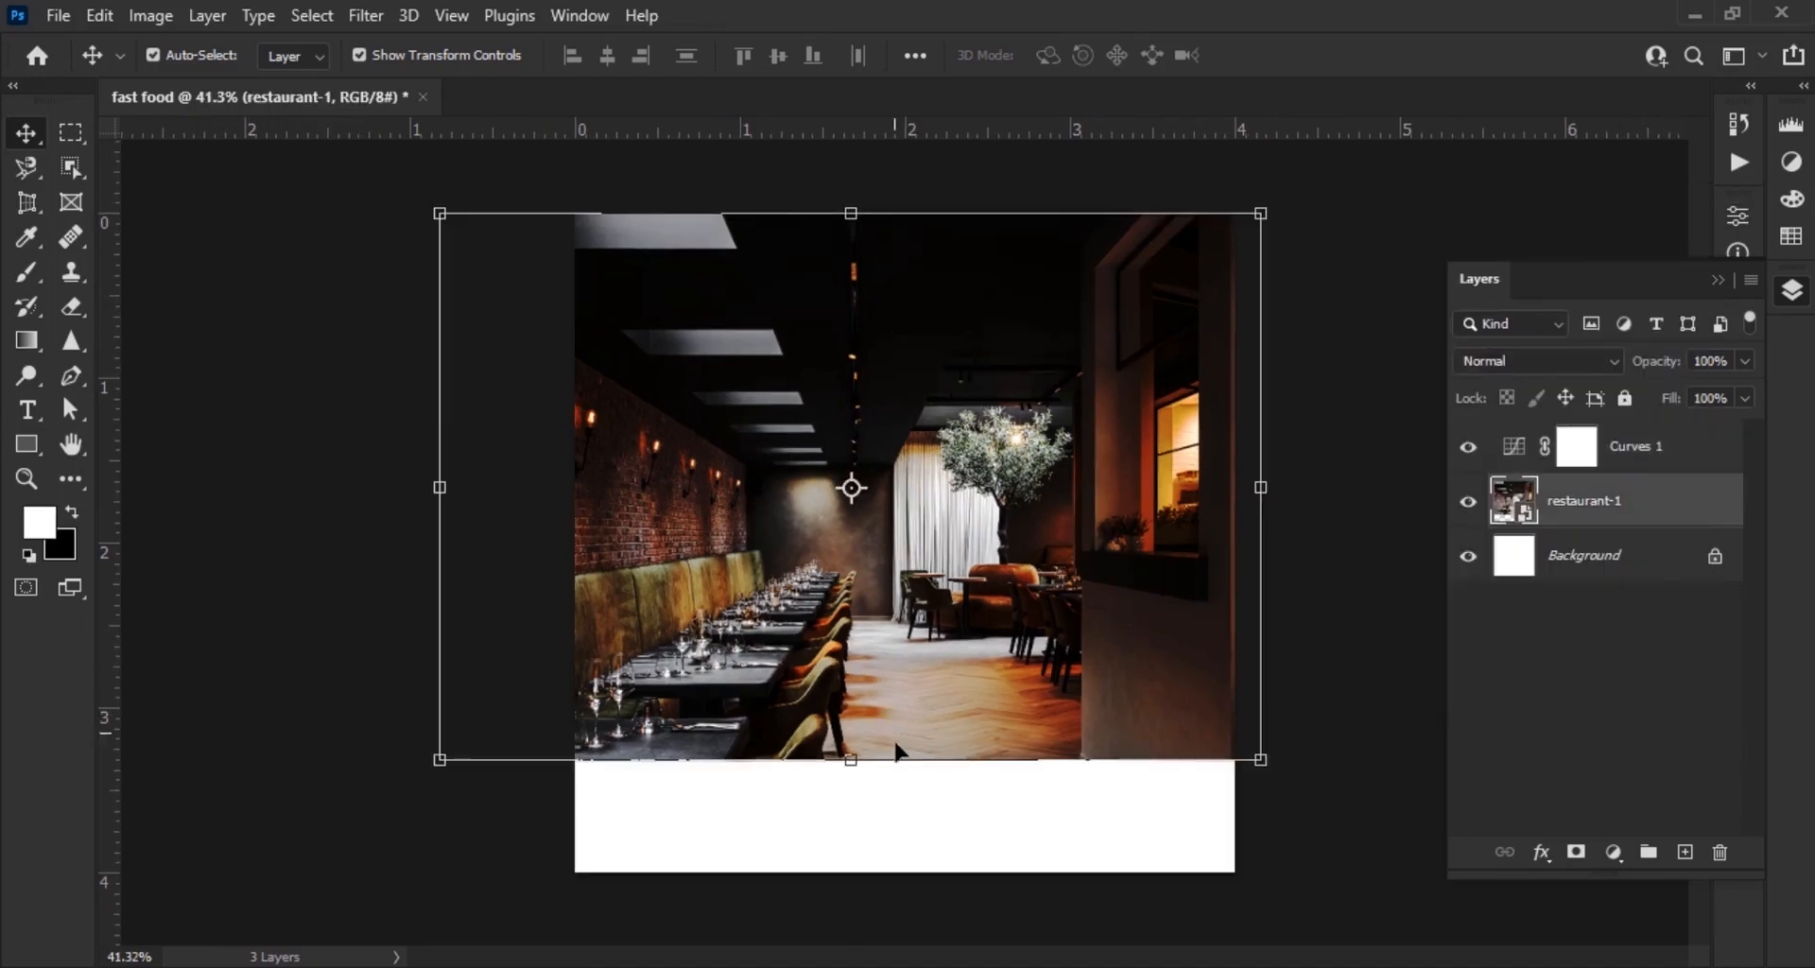
Stretch the restaurant photo downward to 19.39% height and add an empty layer above the Curves adjustment
drag(841, 766, 835, 797)
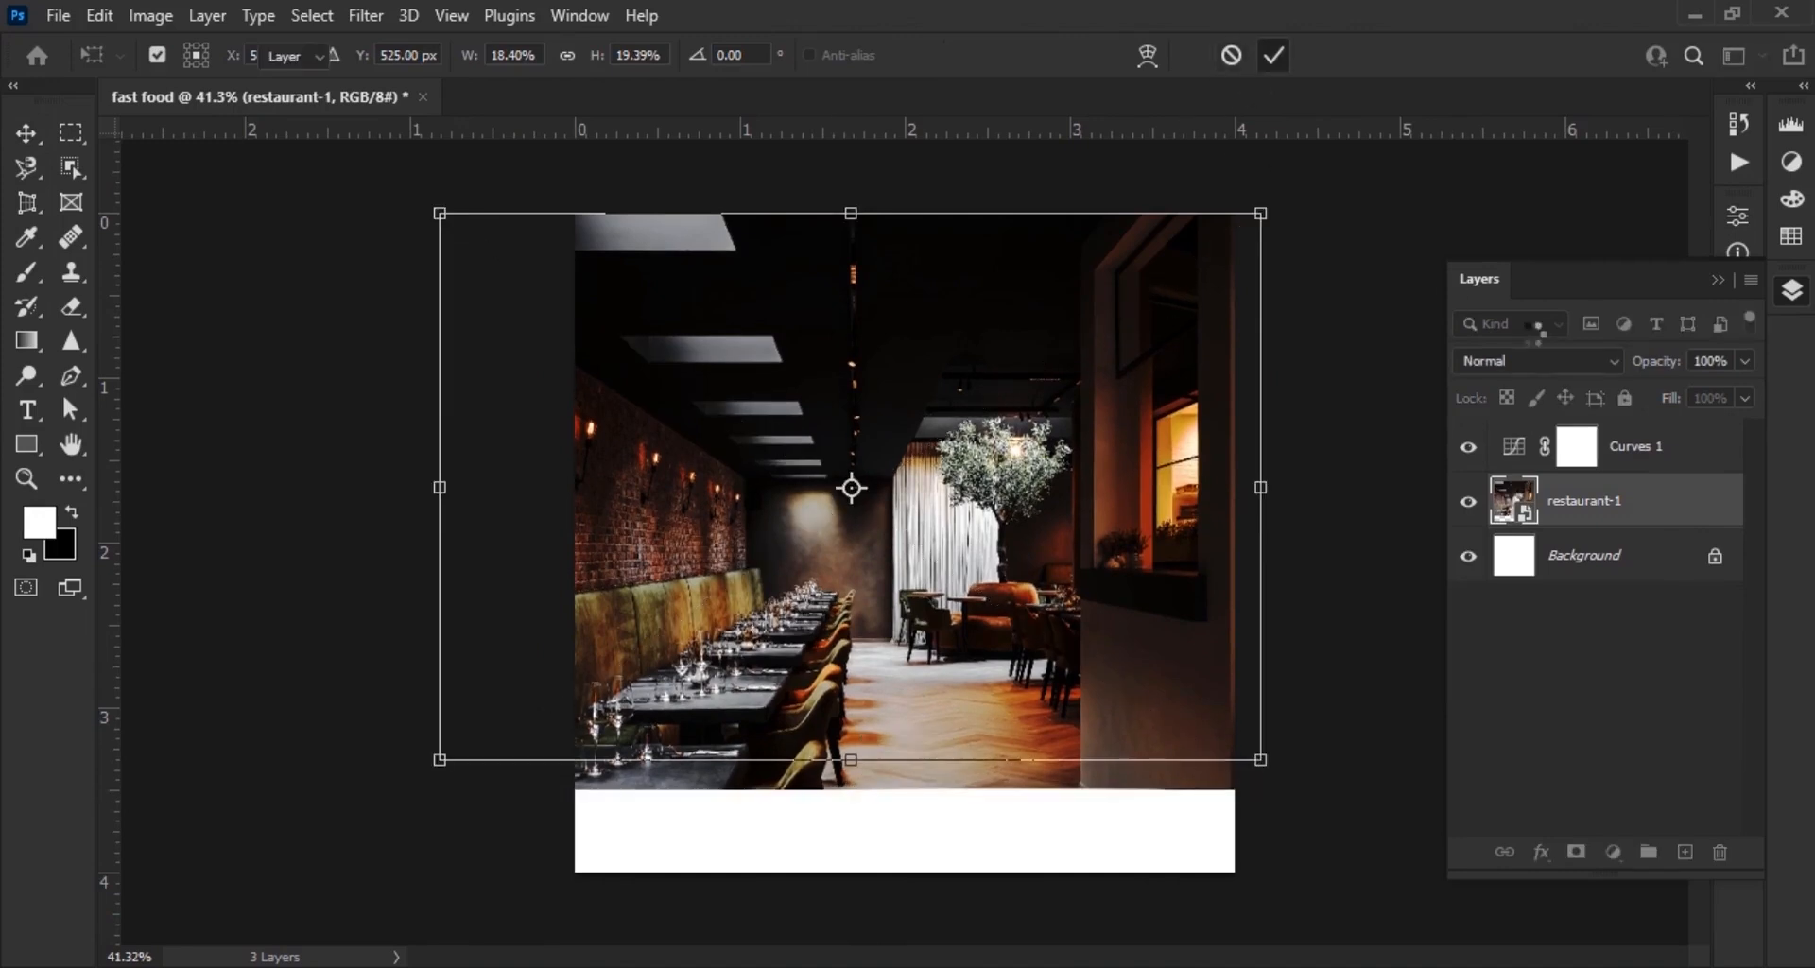
click(1679, 452)
click(1685, 852)
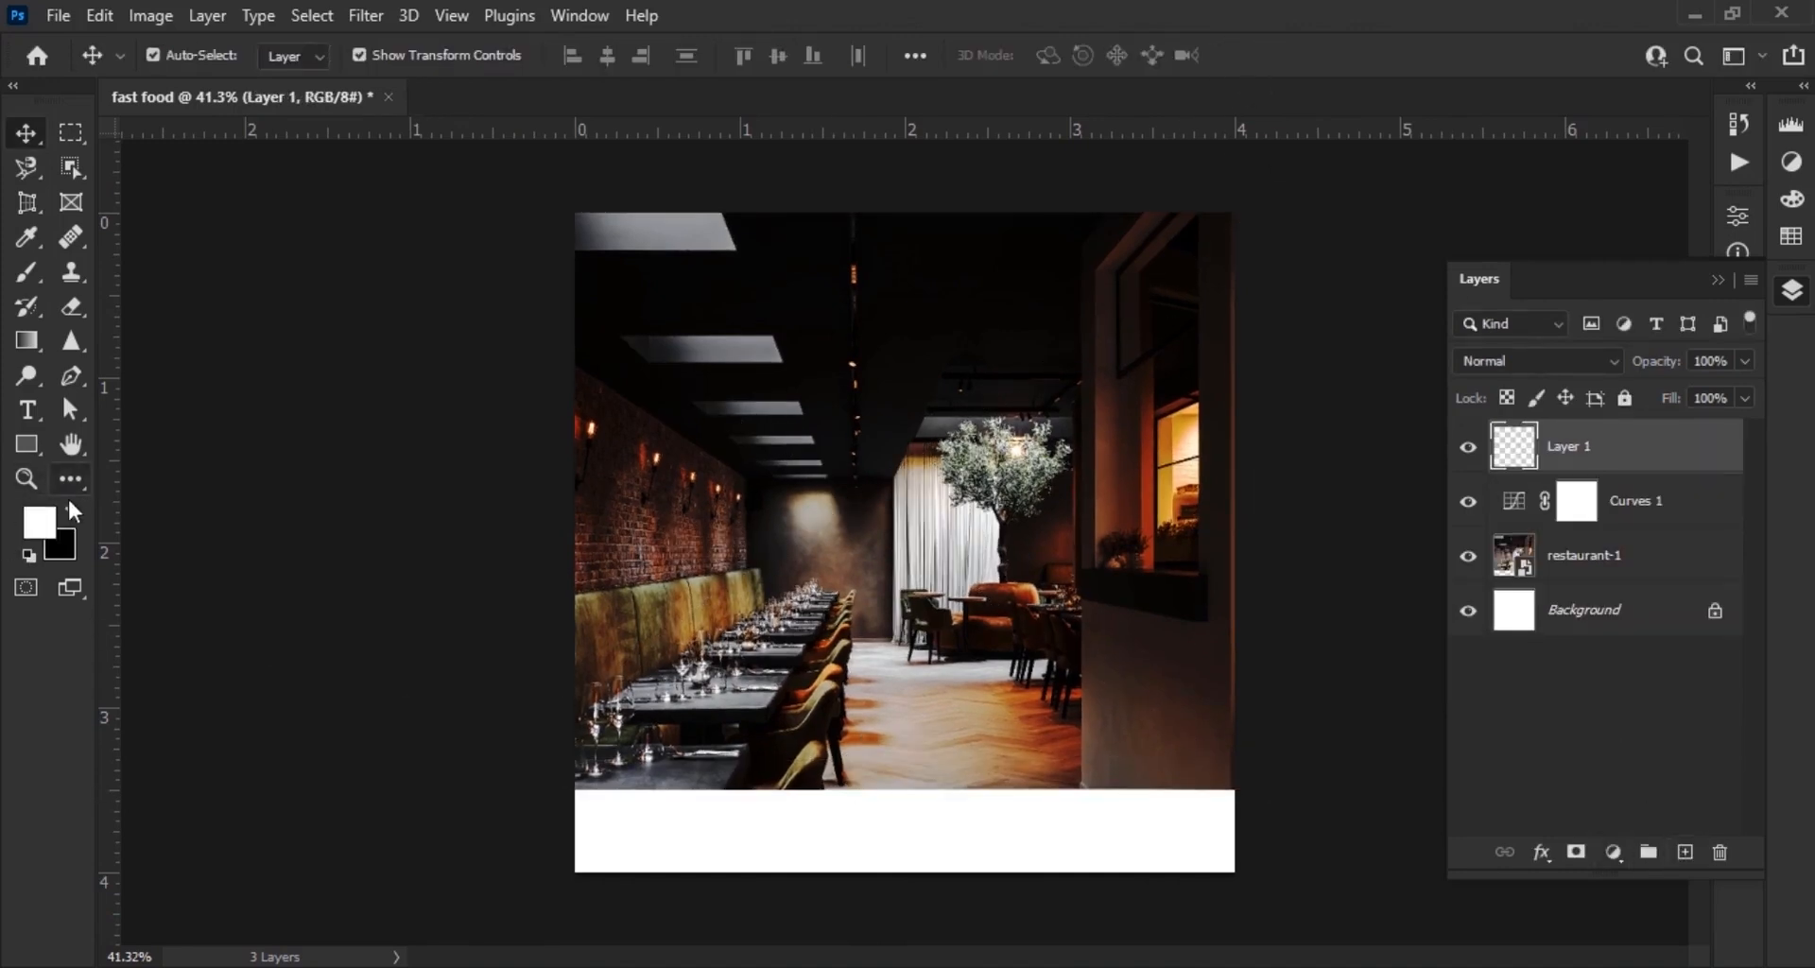
Paint black over the canvas's lower right area on the empty layer, using a soft round brush enlarged to 600
click(25, 272)
click(194, 56)
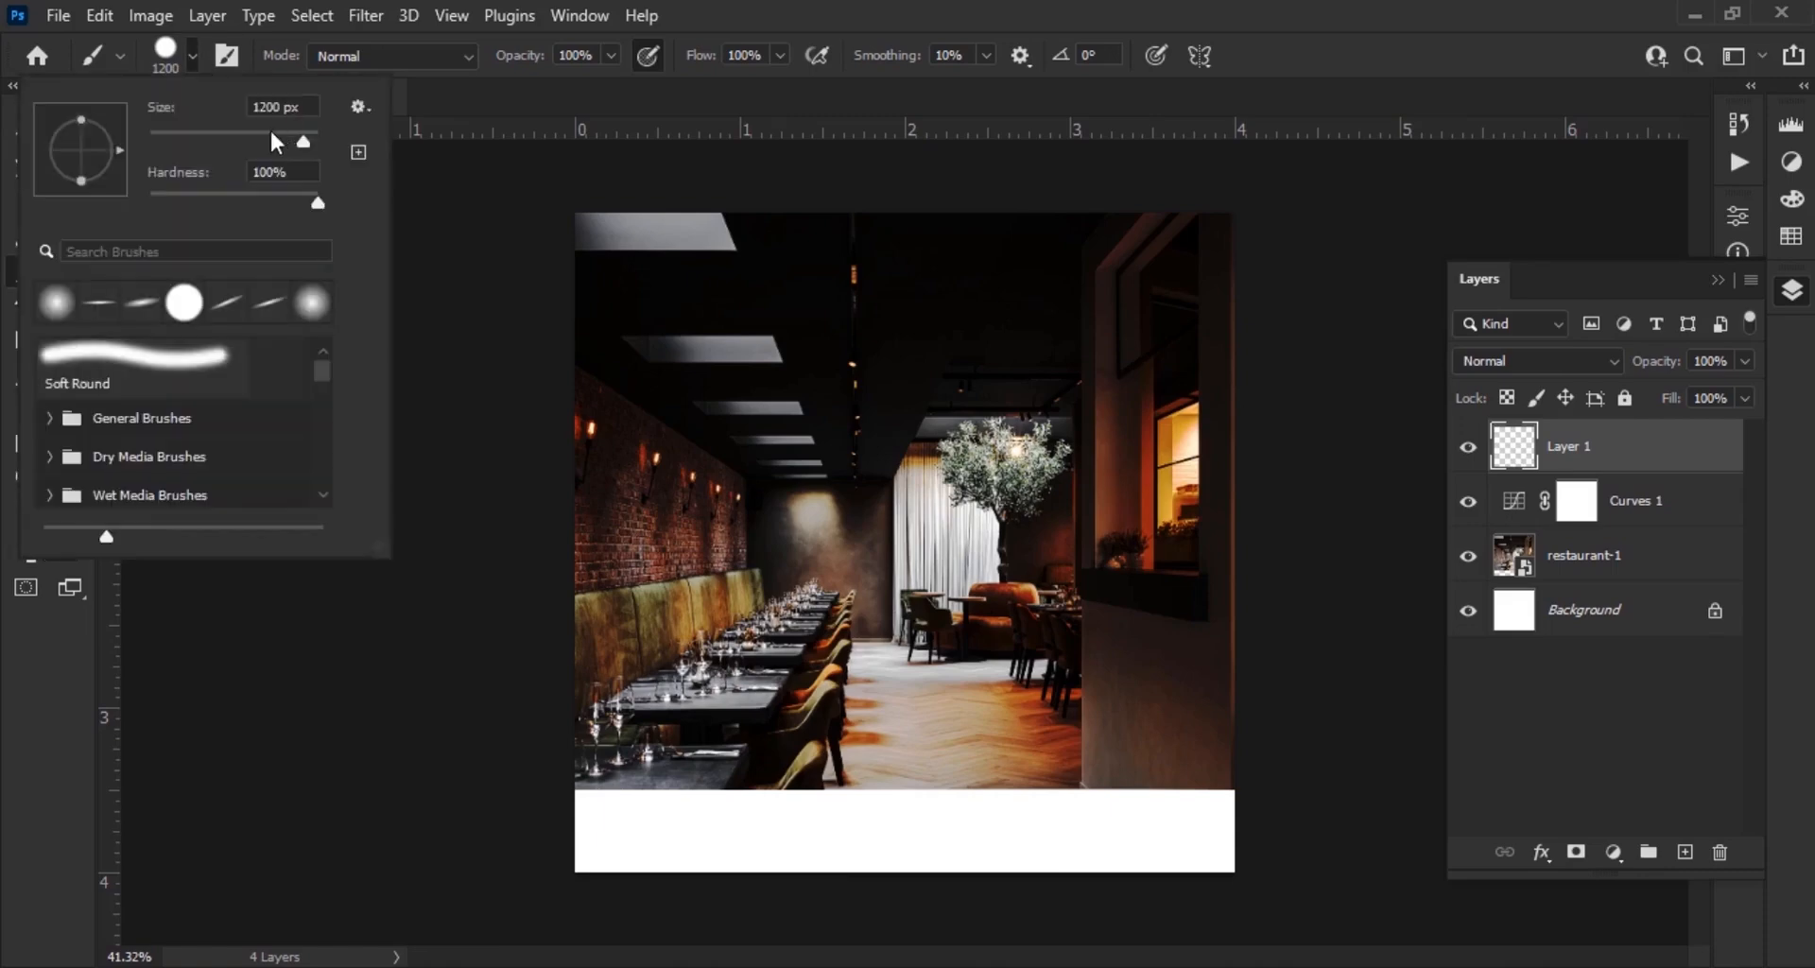
click(193, 57)
scroll(1076, 842, up, 8)
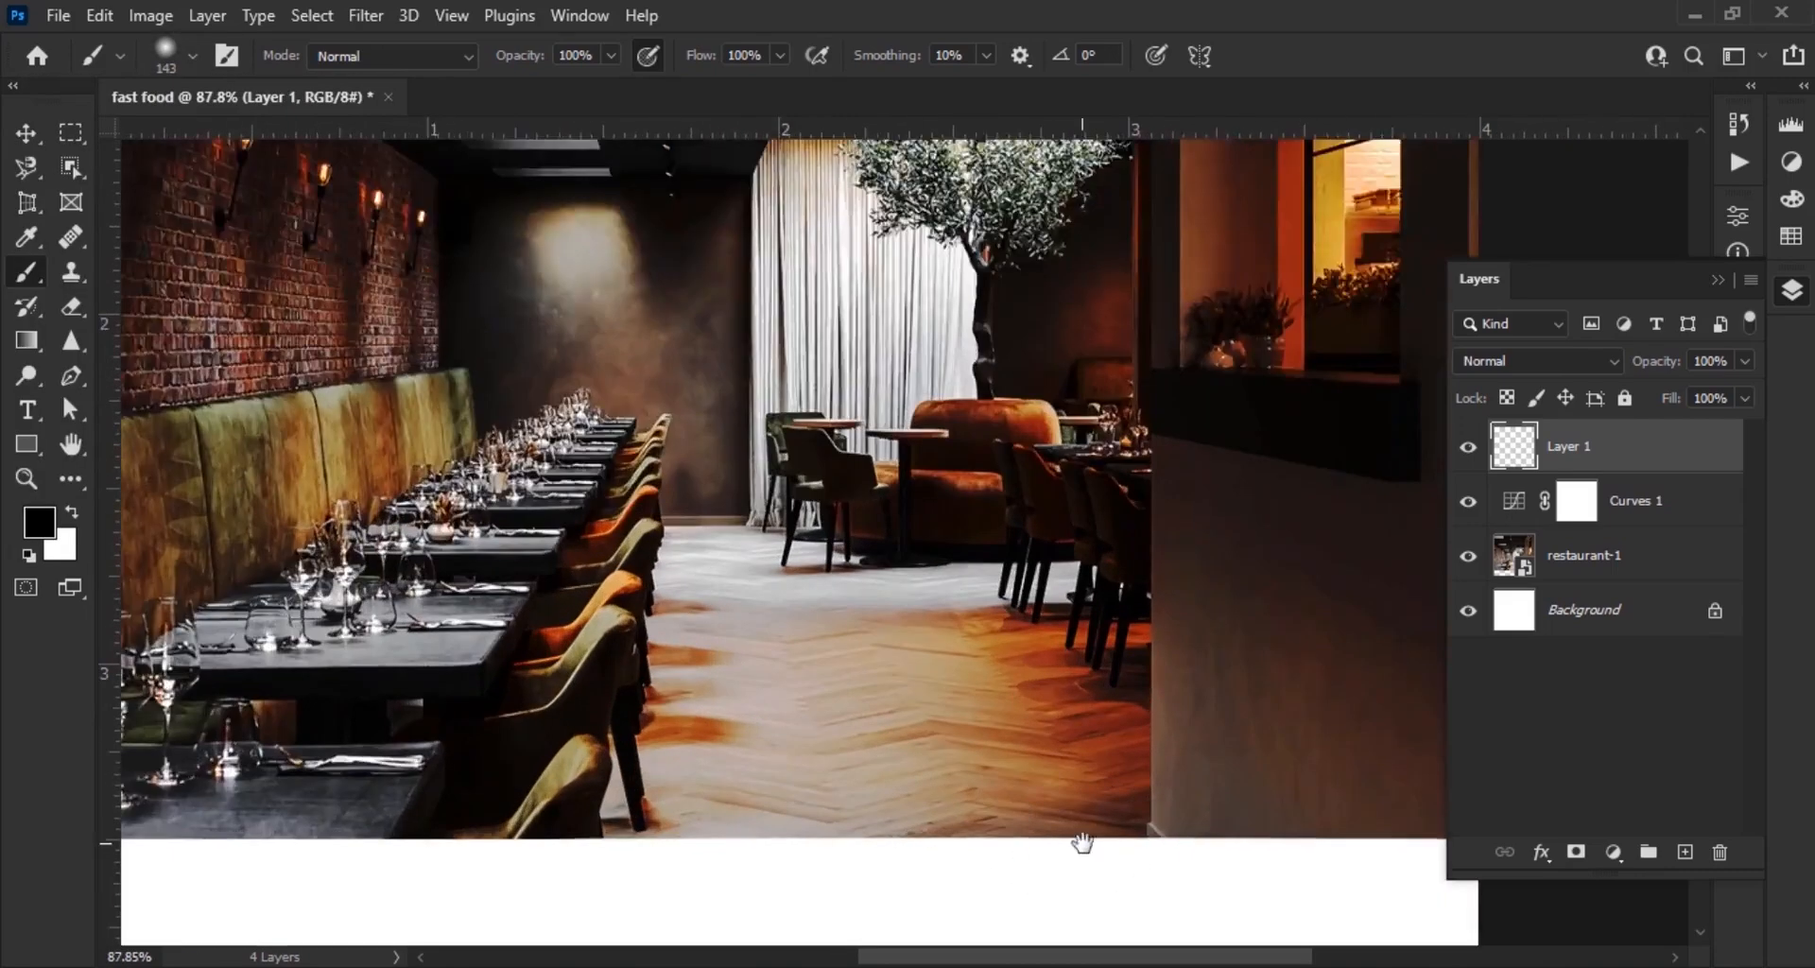
drag(1082, 842, 785, 463)
key(])
key(])
key(])
key(])
key(])
key(])
key(])
key(])
drag(895, 791, 863, 761)
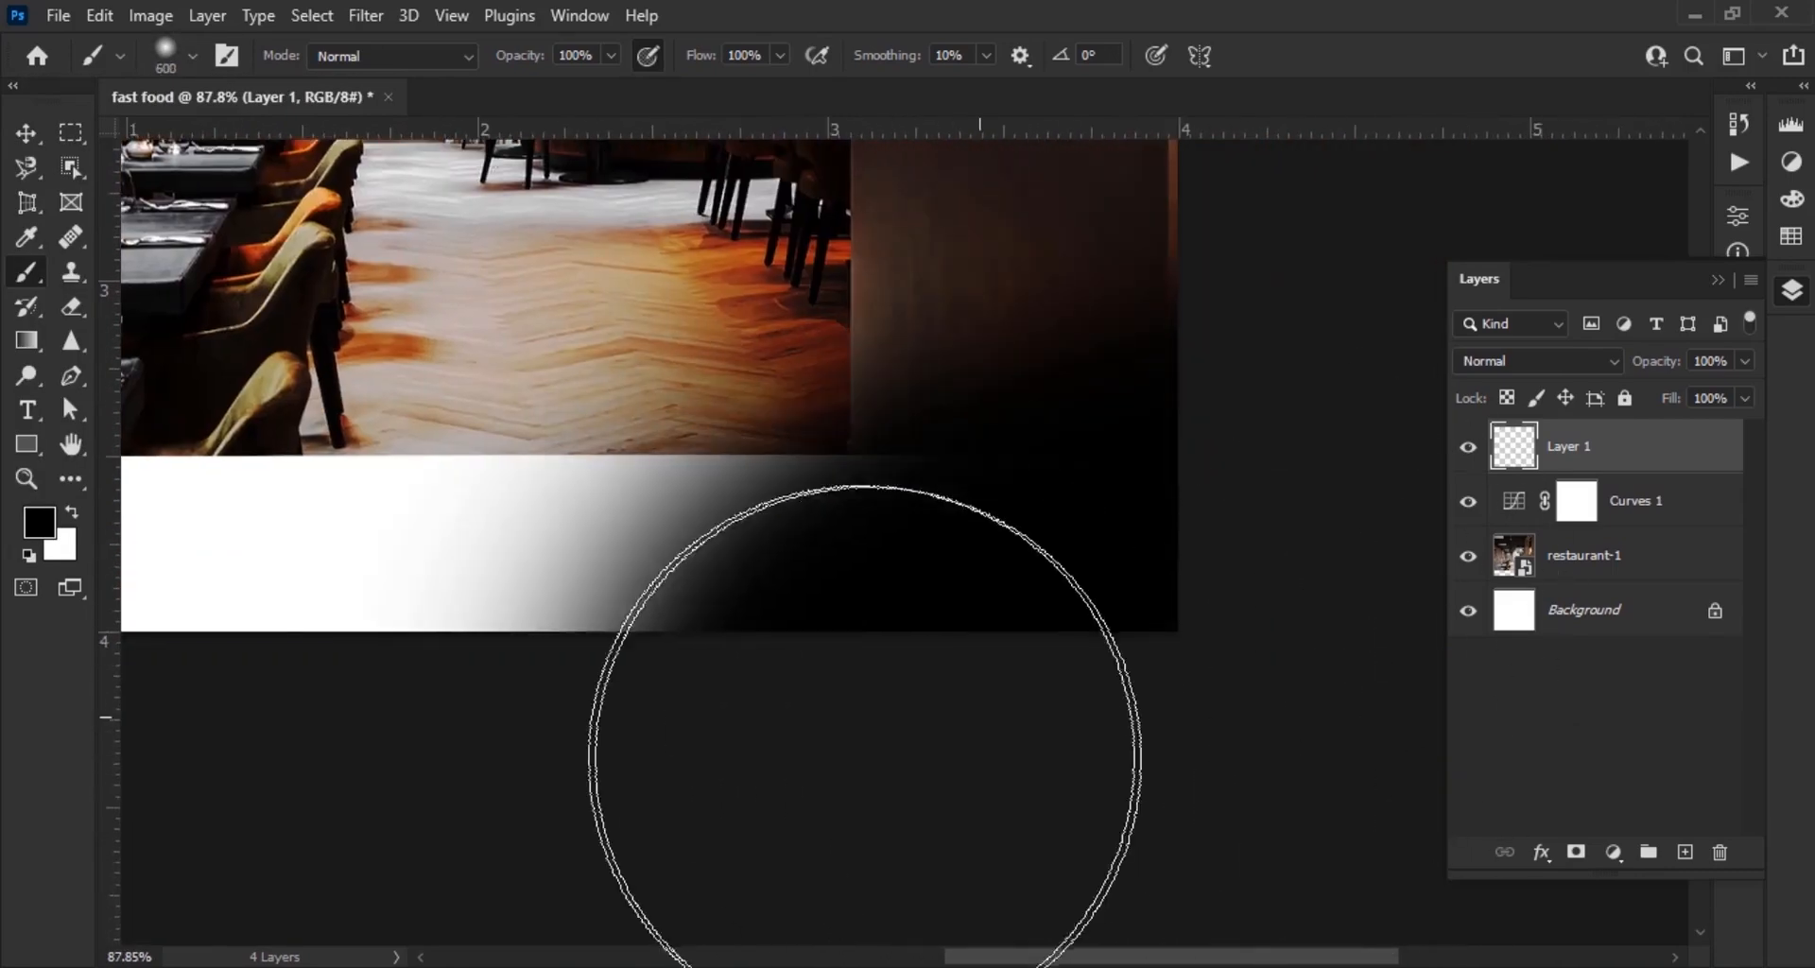
Cover the rest of the white strip with black using a 400-size soft brush, and lower the brush opacity to 50%
drag(521, 56, 474, 88)
scroll(473, 568, down, 8)
scroll(442, 802, up, 8)
key([)
key([)
mouse_move(416, 681)
mouse_down()
mouse_move(344, 652)
mouse_move(571, 735)
mouse_move(1033, 702)
mouse_move(693, 683)
mouse_up()
drag(850, 662, 1116, 653)
scroll(1296, 263, down, 8)
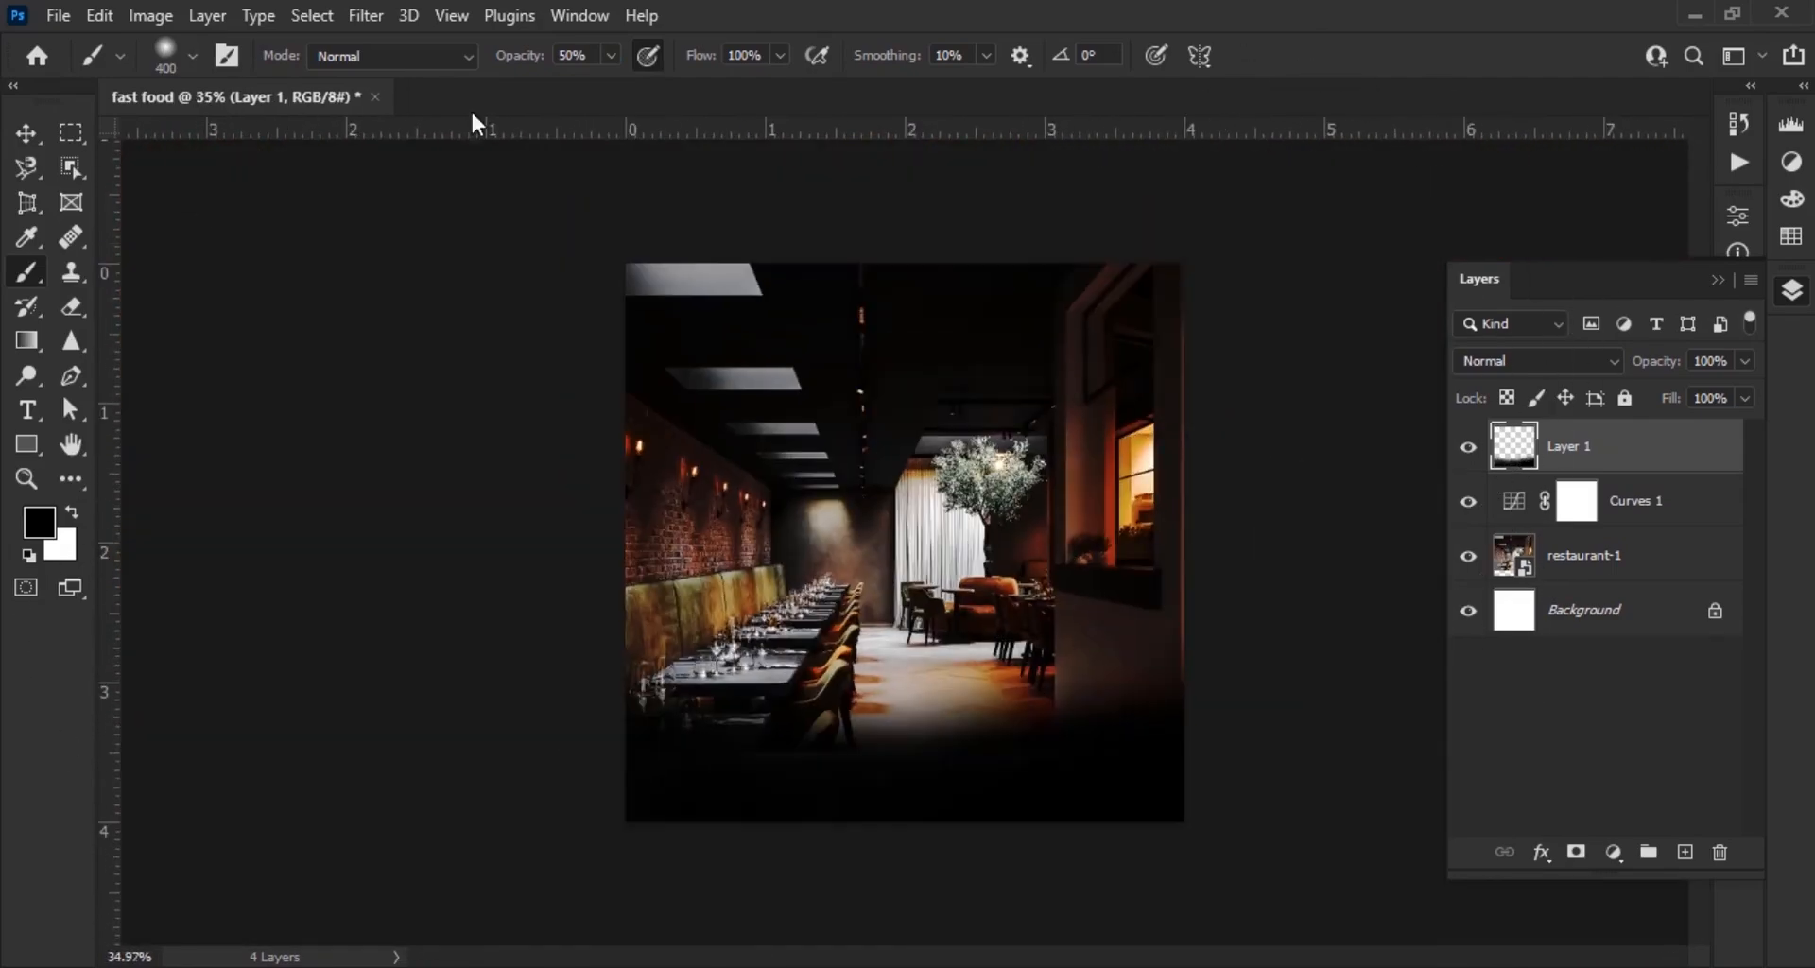
Softly darken the floor and tables above the black area with a 600-size black brush at 9% opacity
text(9)
key(Return)
scroll(924, 839, up, 5)
key(])
key(])
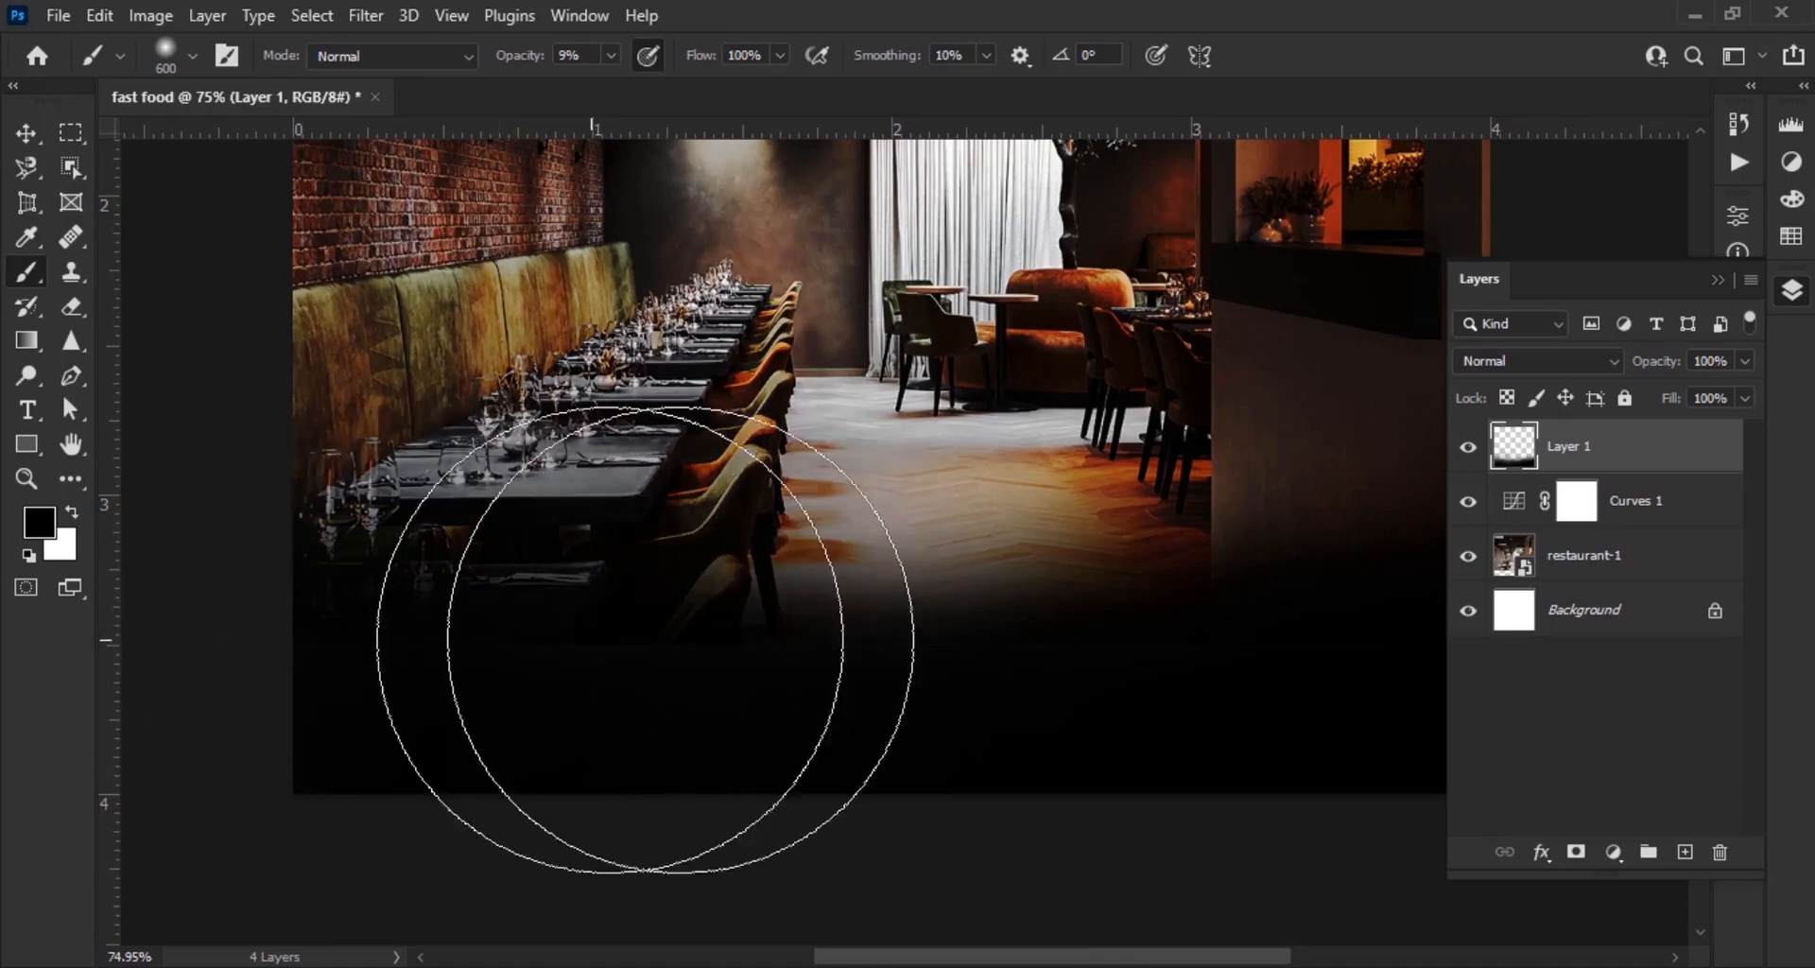
drag(881, 583, 1248, 577)
scroll(1040, 567, down, 6)
click(25, 133)
click(1508, 654)
scroll(1335, 627, up, 2)
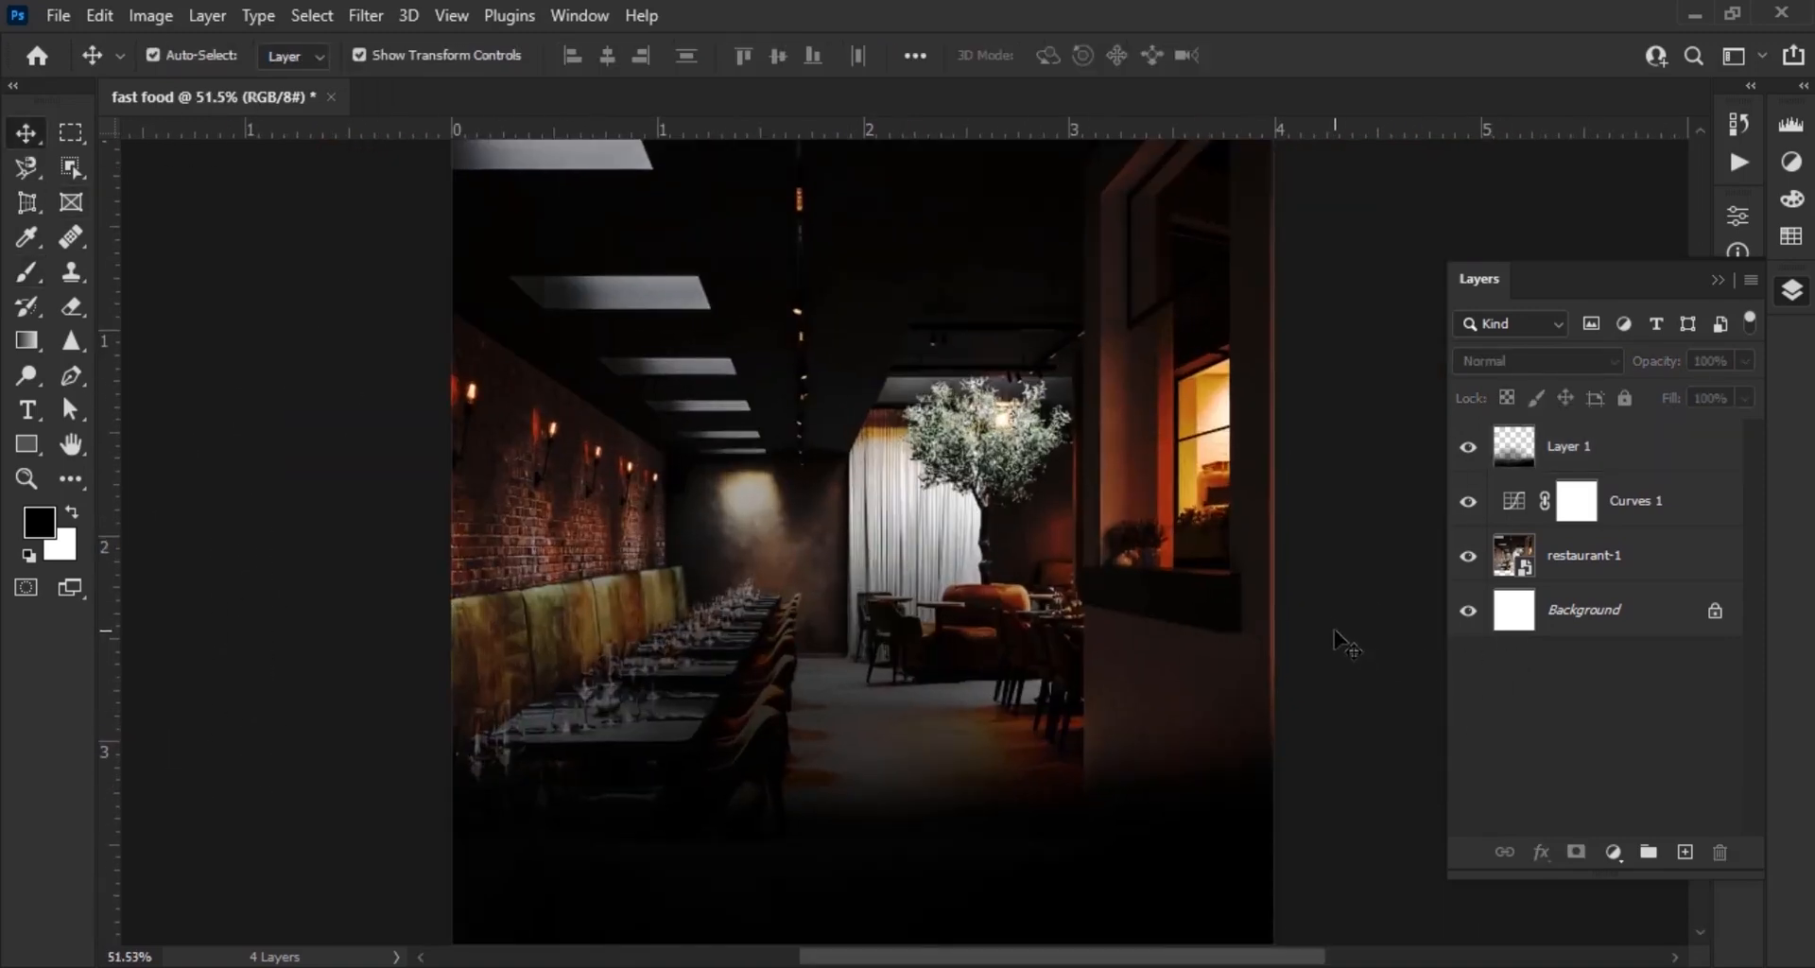
Apply a Gaussian Blur with a 6.0 pixel radius to the restaurant photo layer
scroll(1177, 454, down, 1)
click(1182, 459)
click(366, 15)
mouse_move(454, 388)
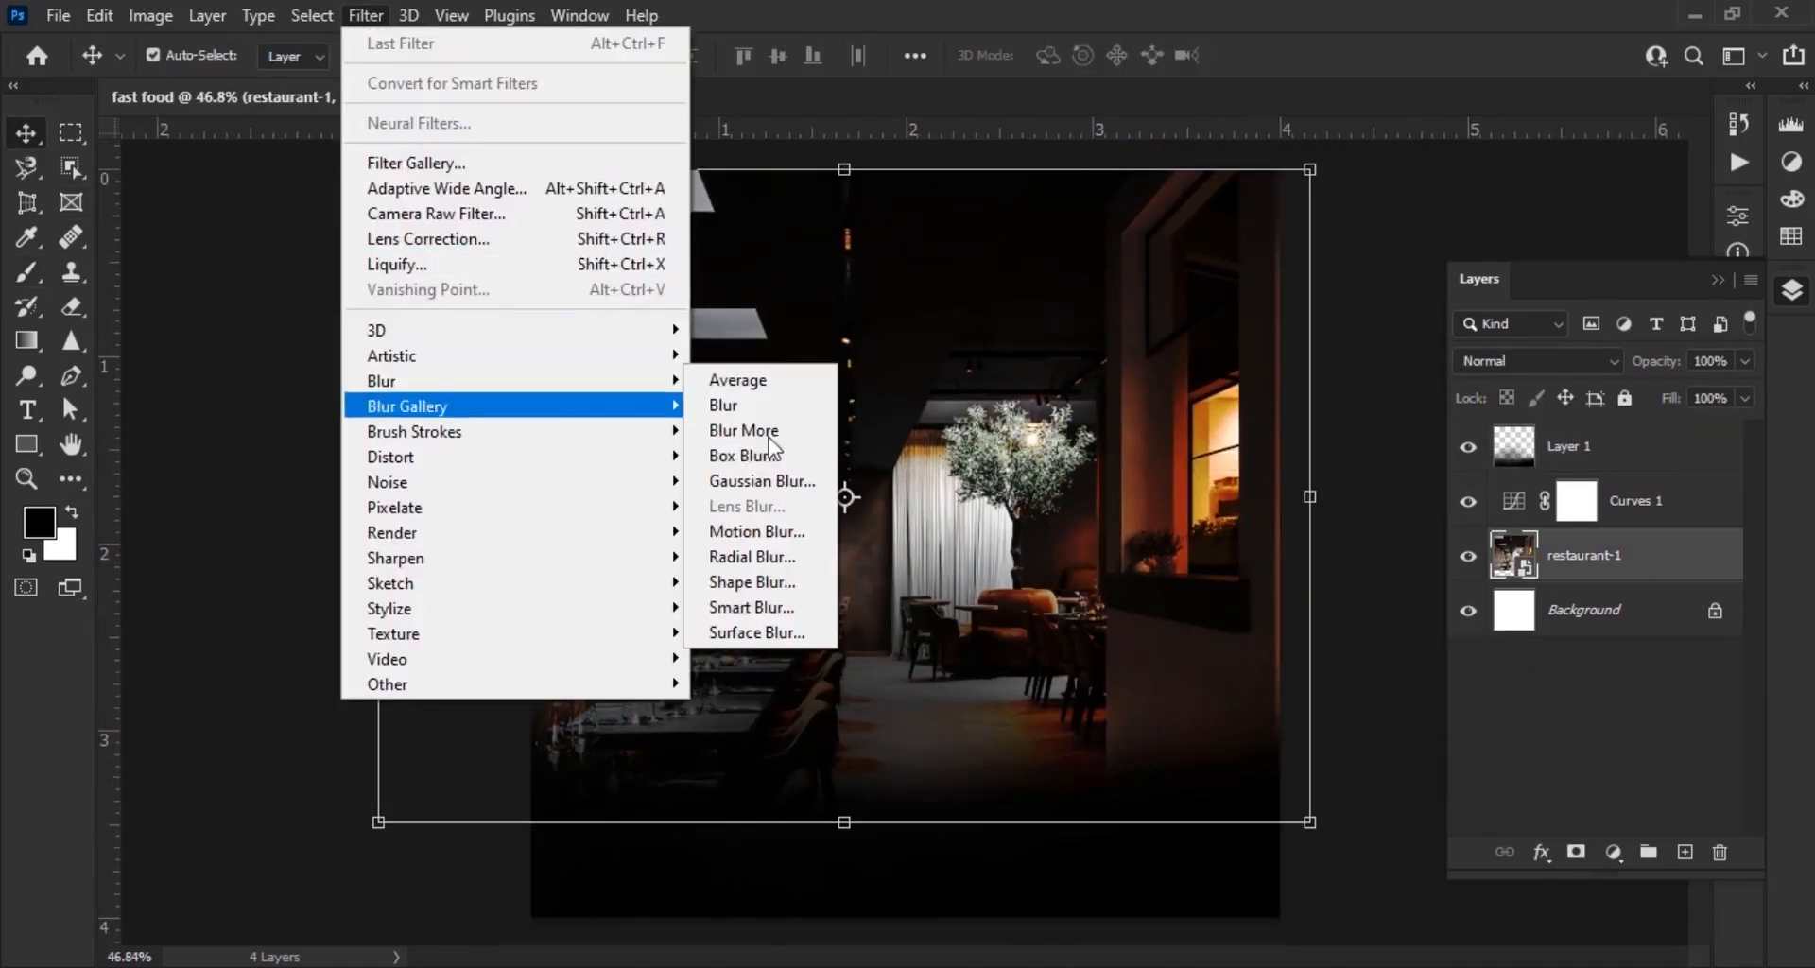
click(775, 482)
drag(1214, 624, 1255, 625)
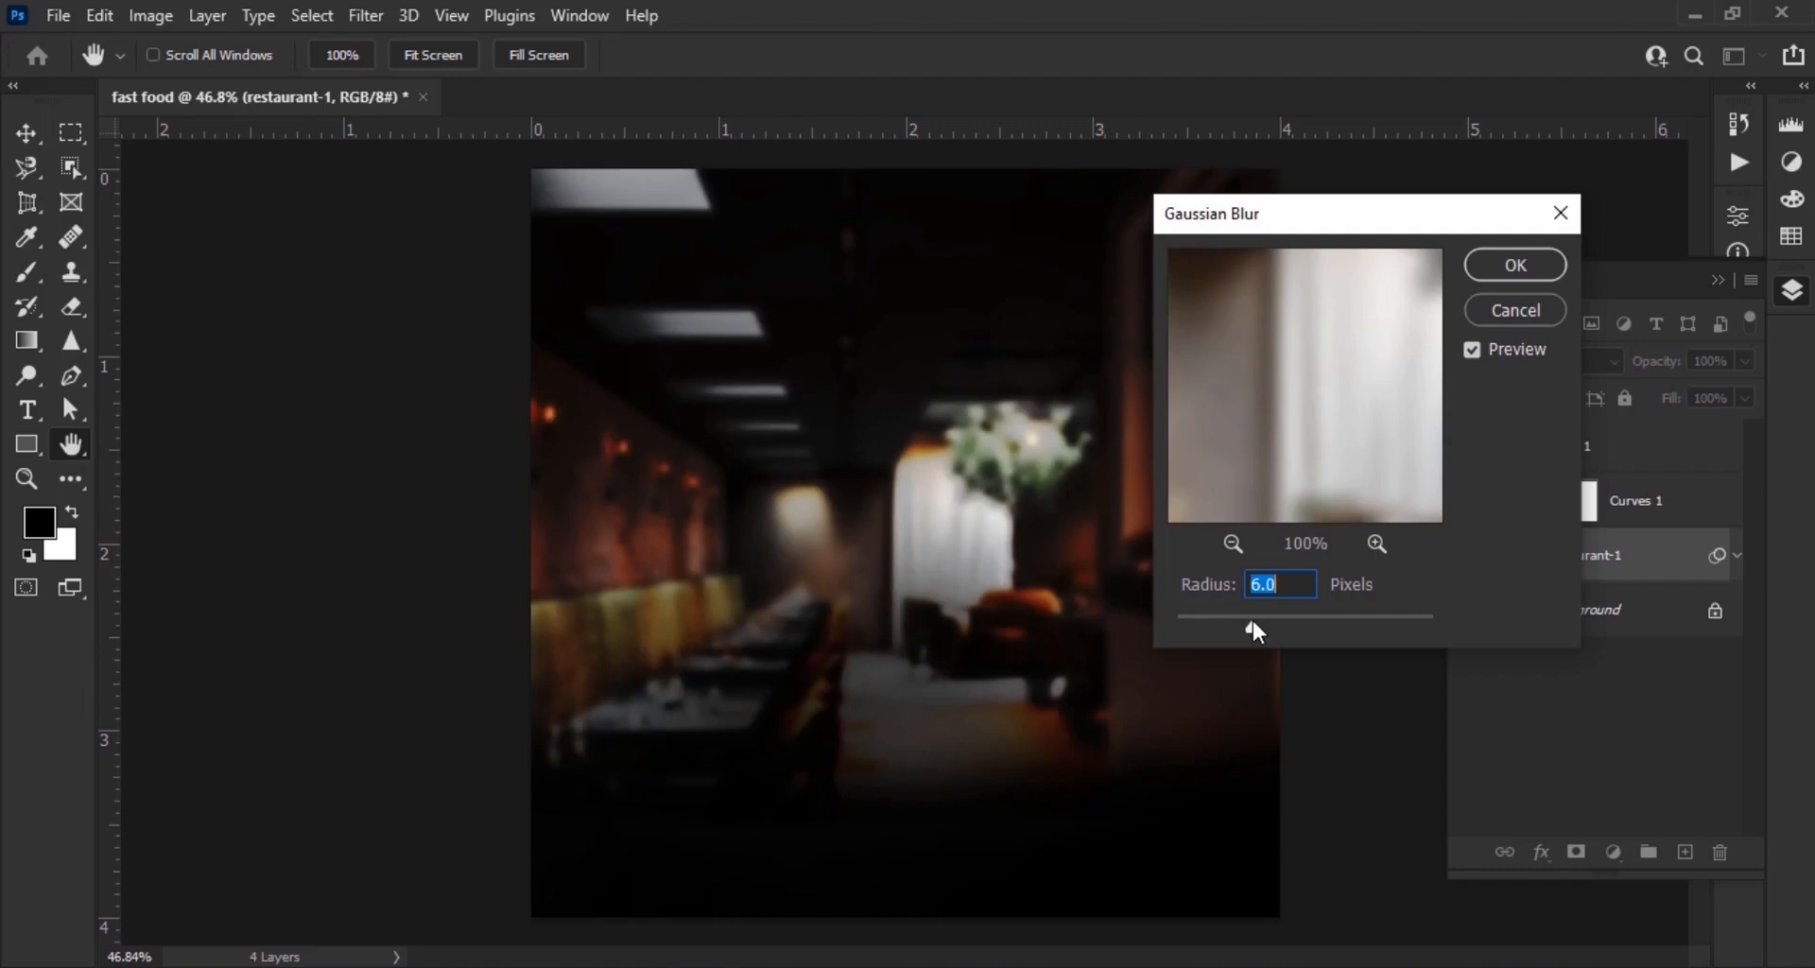
click(1511, 272)
click(1390, 769)
scroll(1116, 639, up, 5)
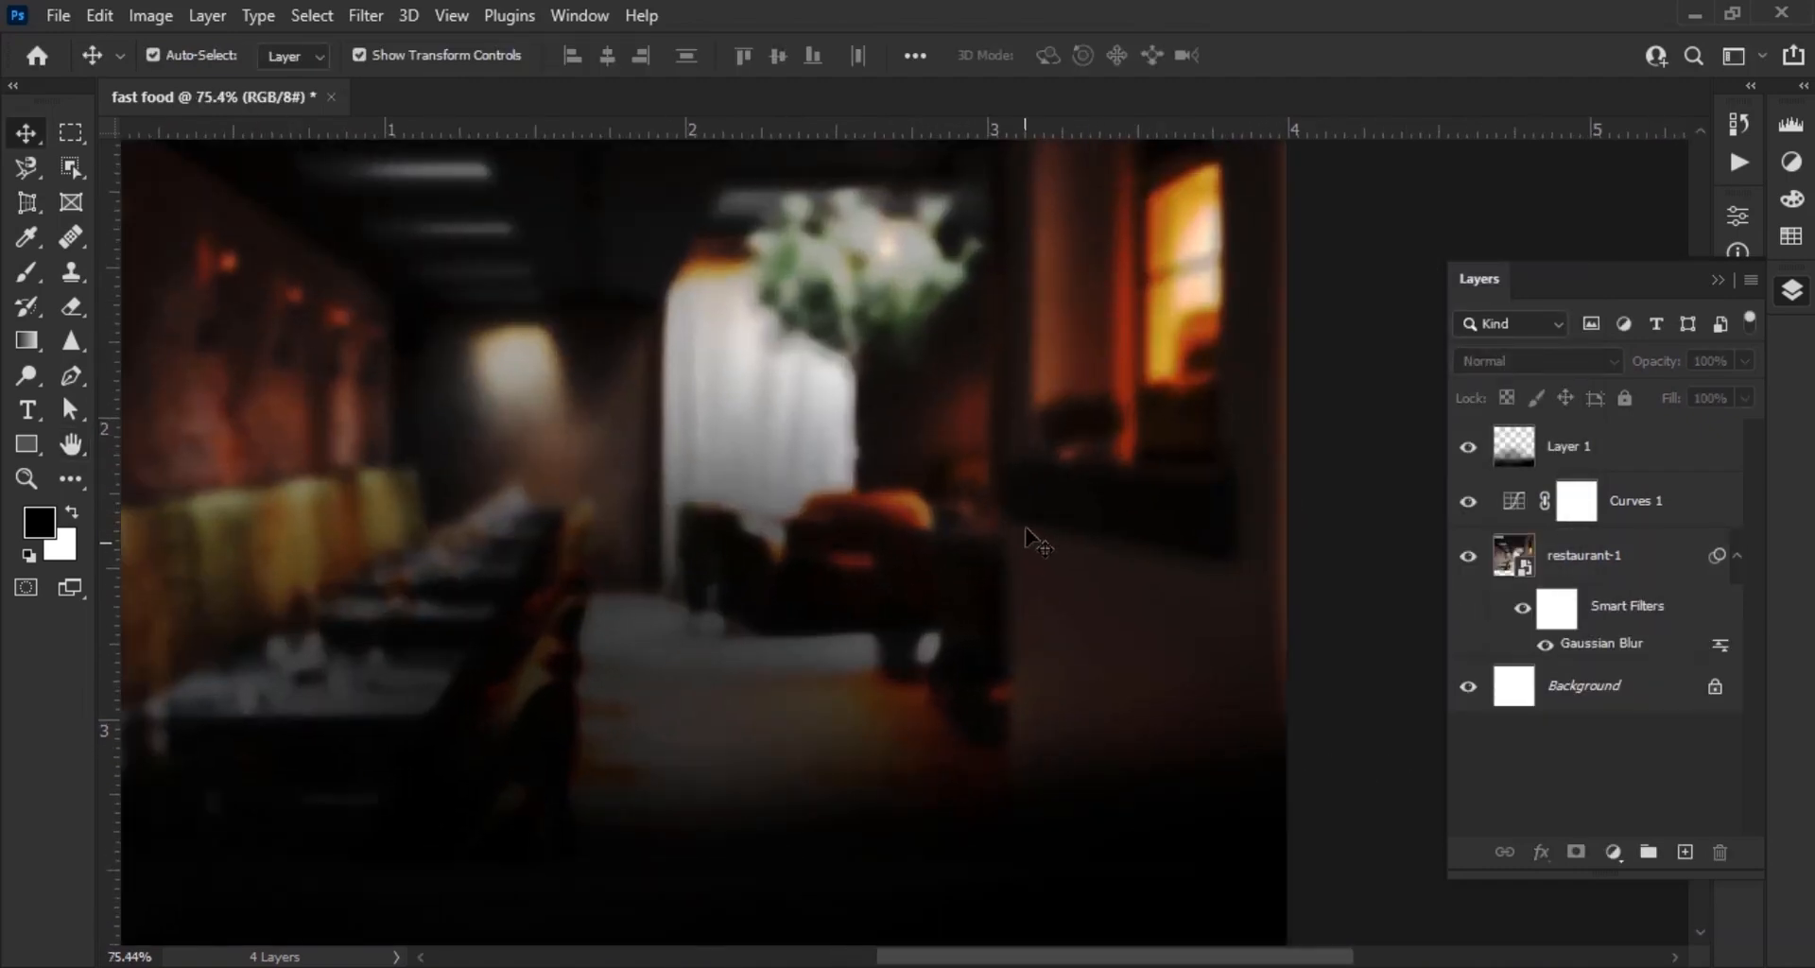
scroll(1088, 662, down, 5)
scroll(1139, 807, up, 3)
drag(1123, 821, 1100, 627)
scroll(1405, 565, down, 2)
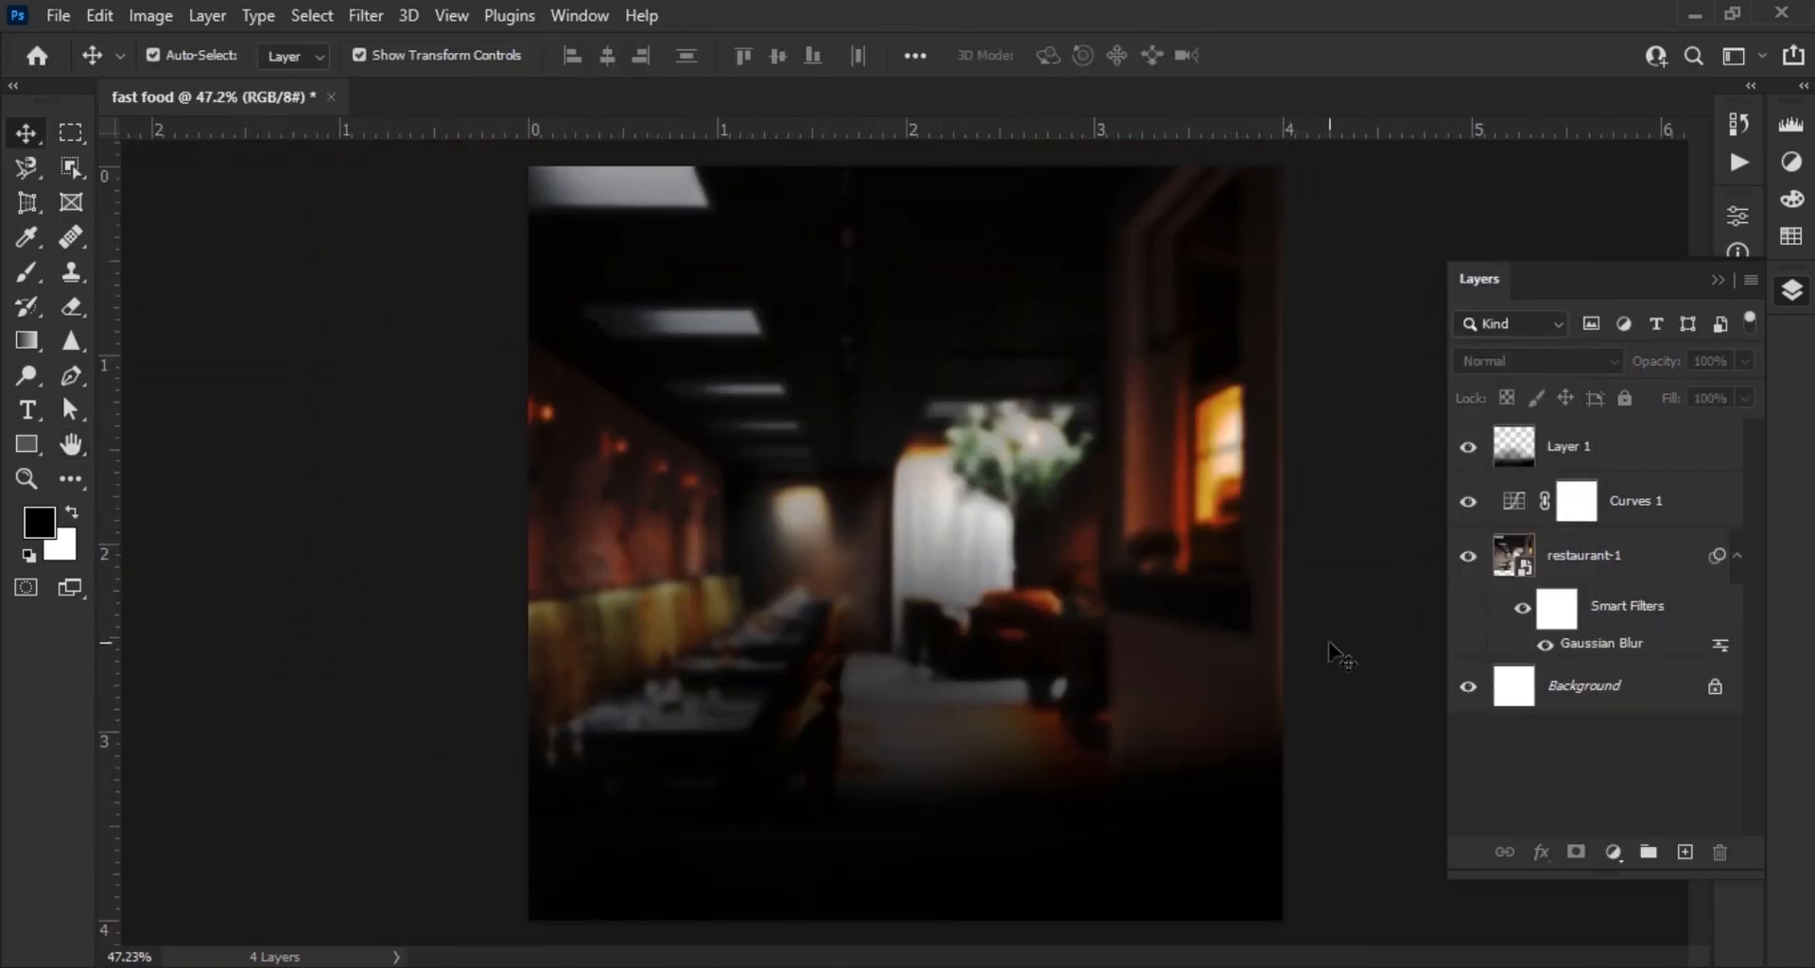
scroll(1150, 665, down, 1)
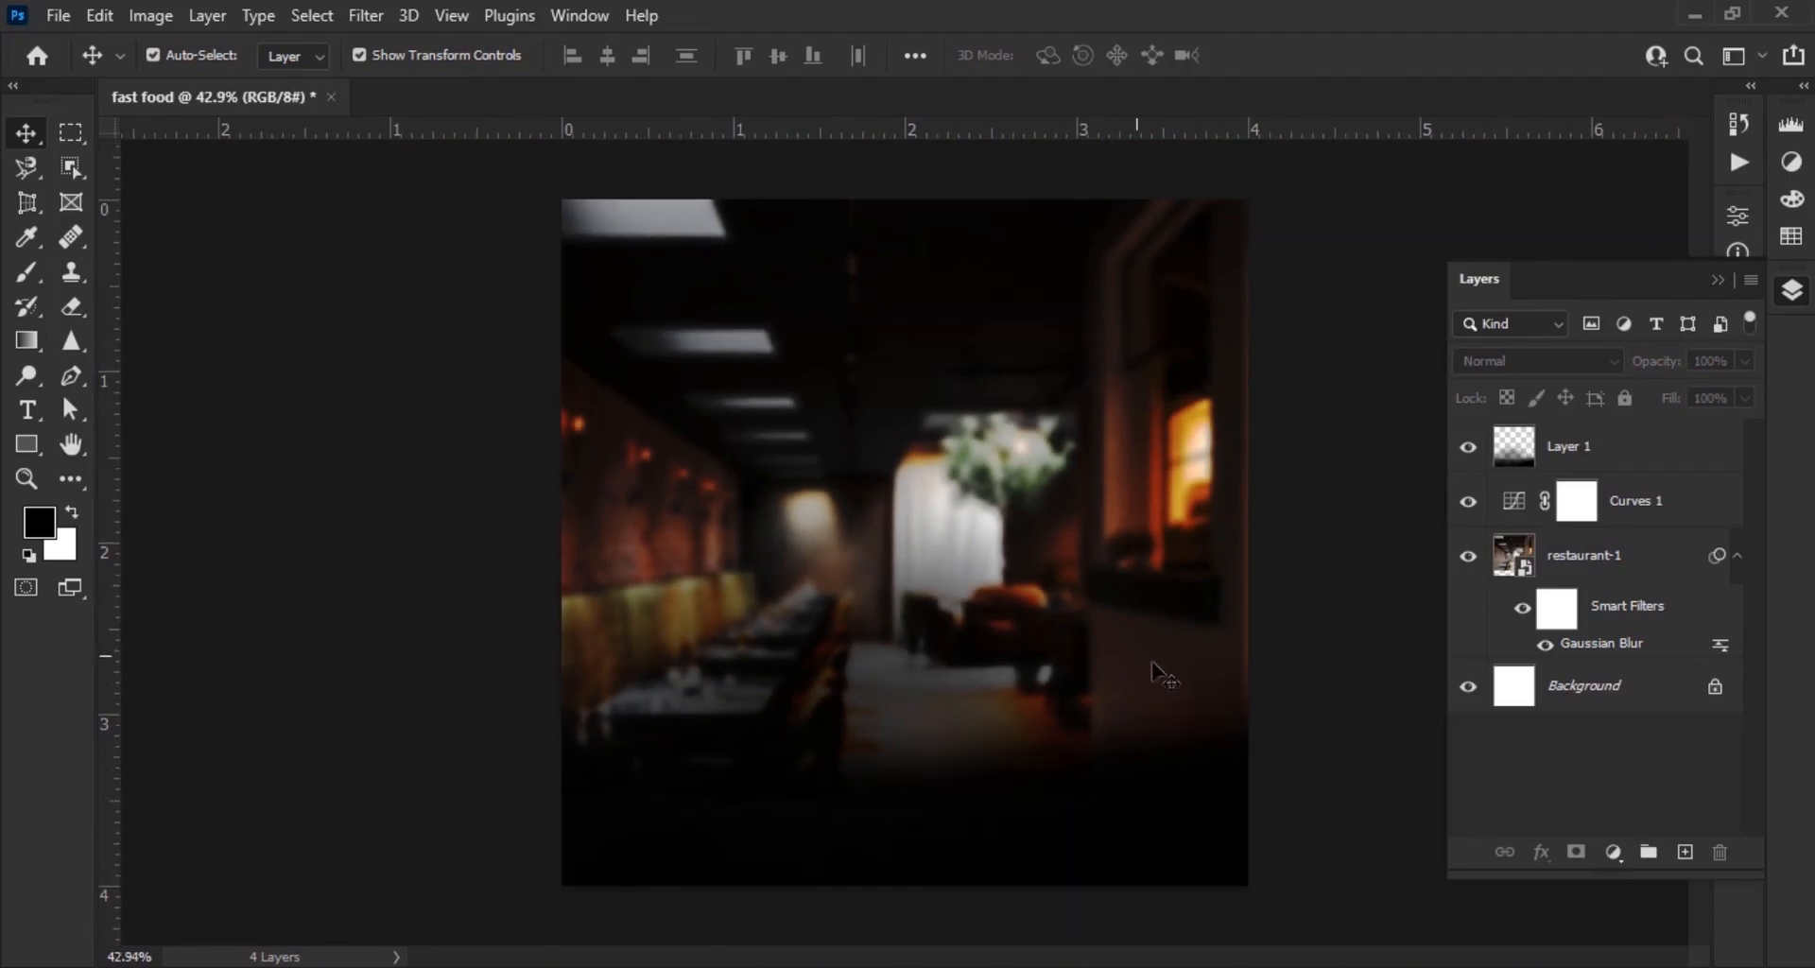
scroll(1039, 766, down, 1)
Group the paint layer, the Curves adjustment and the restaurant photo into a group named back
click(1627, 463)
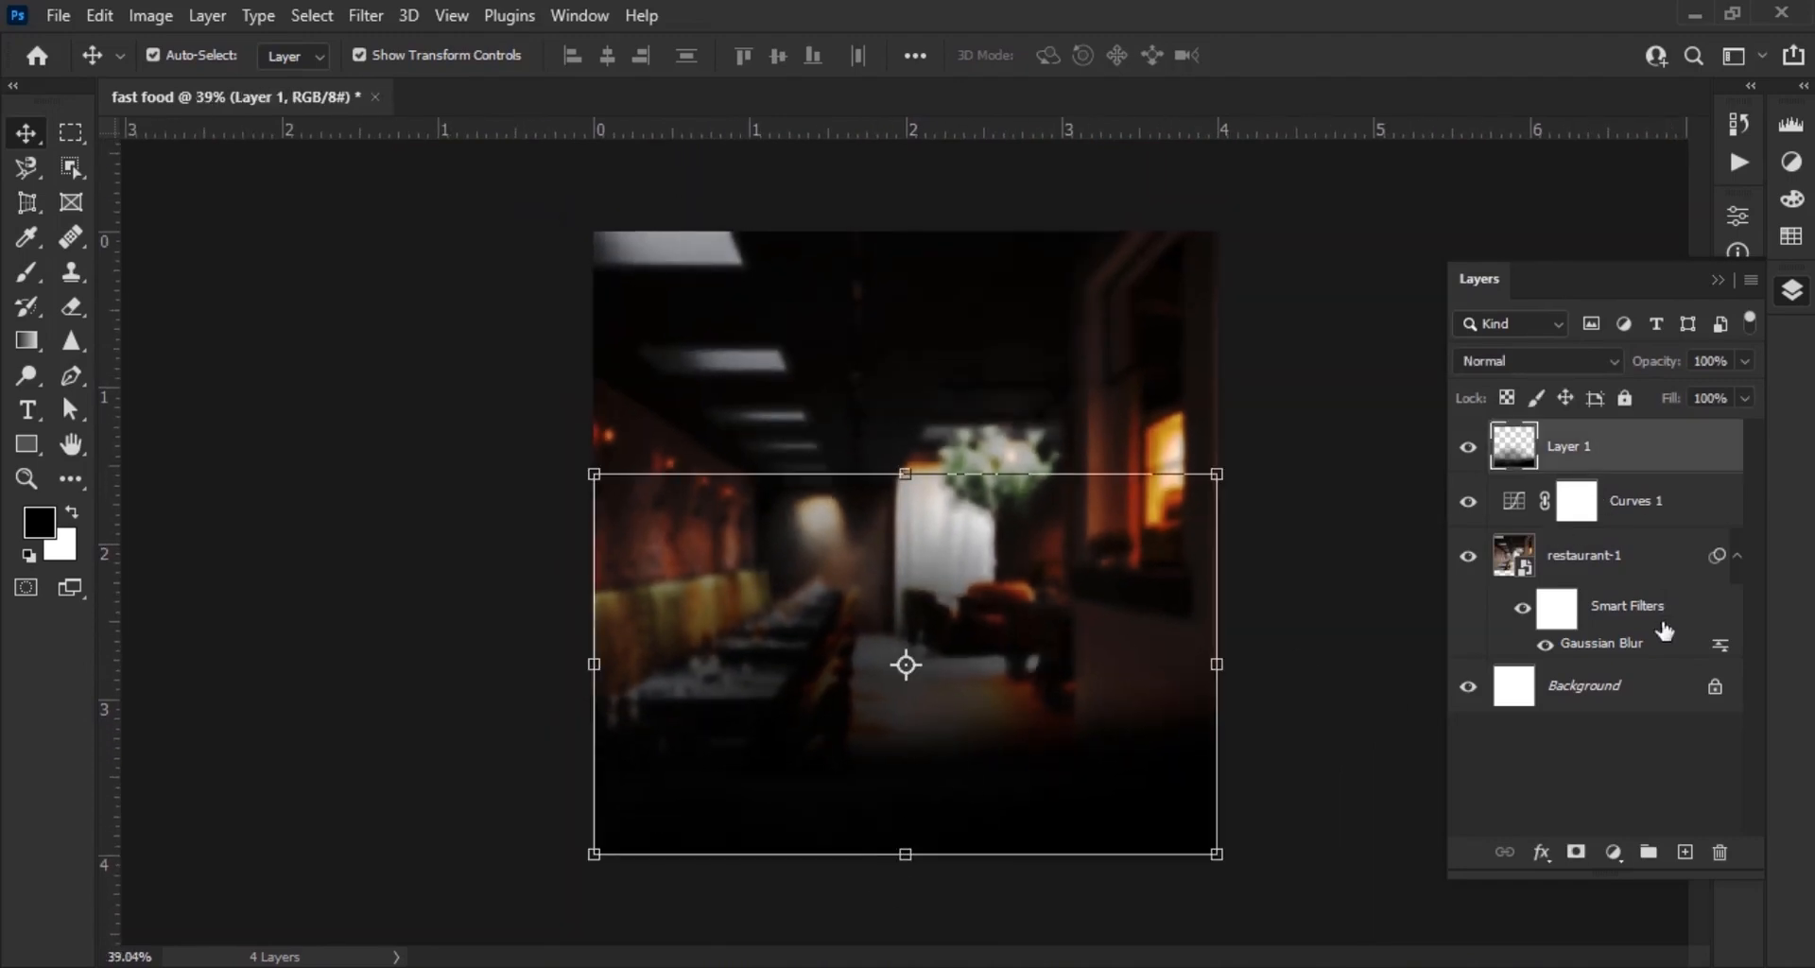
shift+click(1642, 567)
right_click(1642, 565)
click(1457, 126)
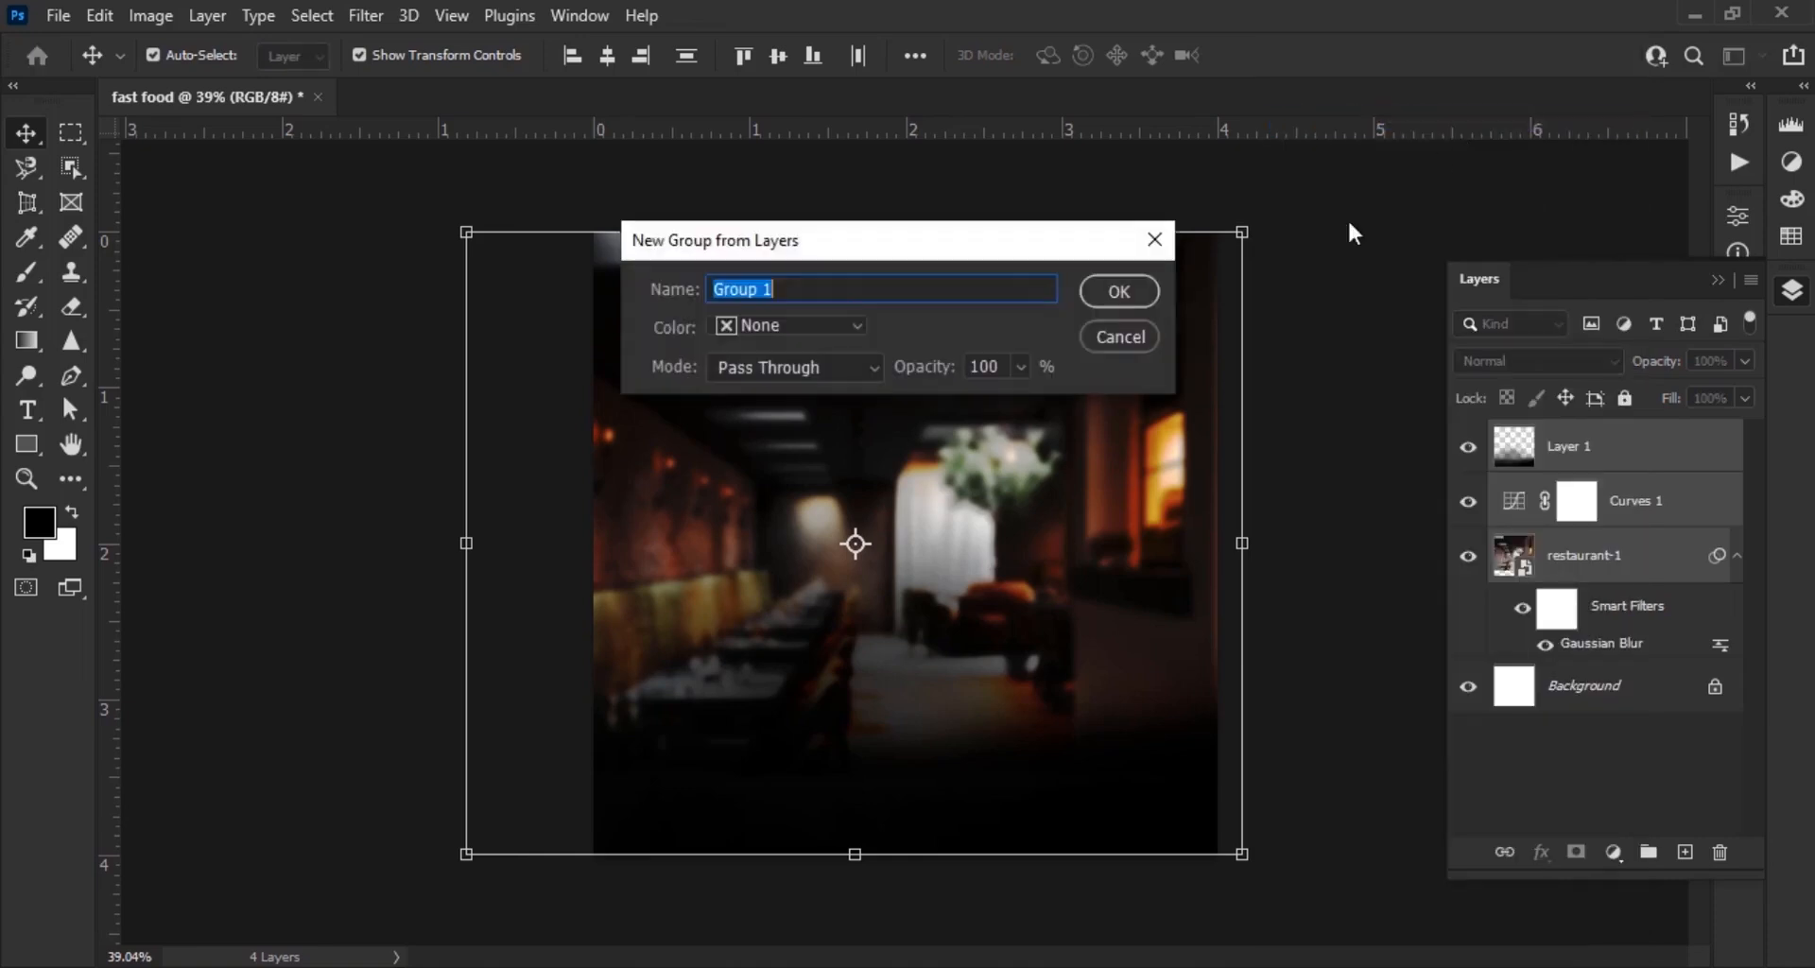
text(back)
click(1139, 291)
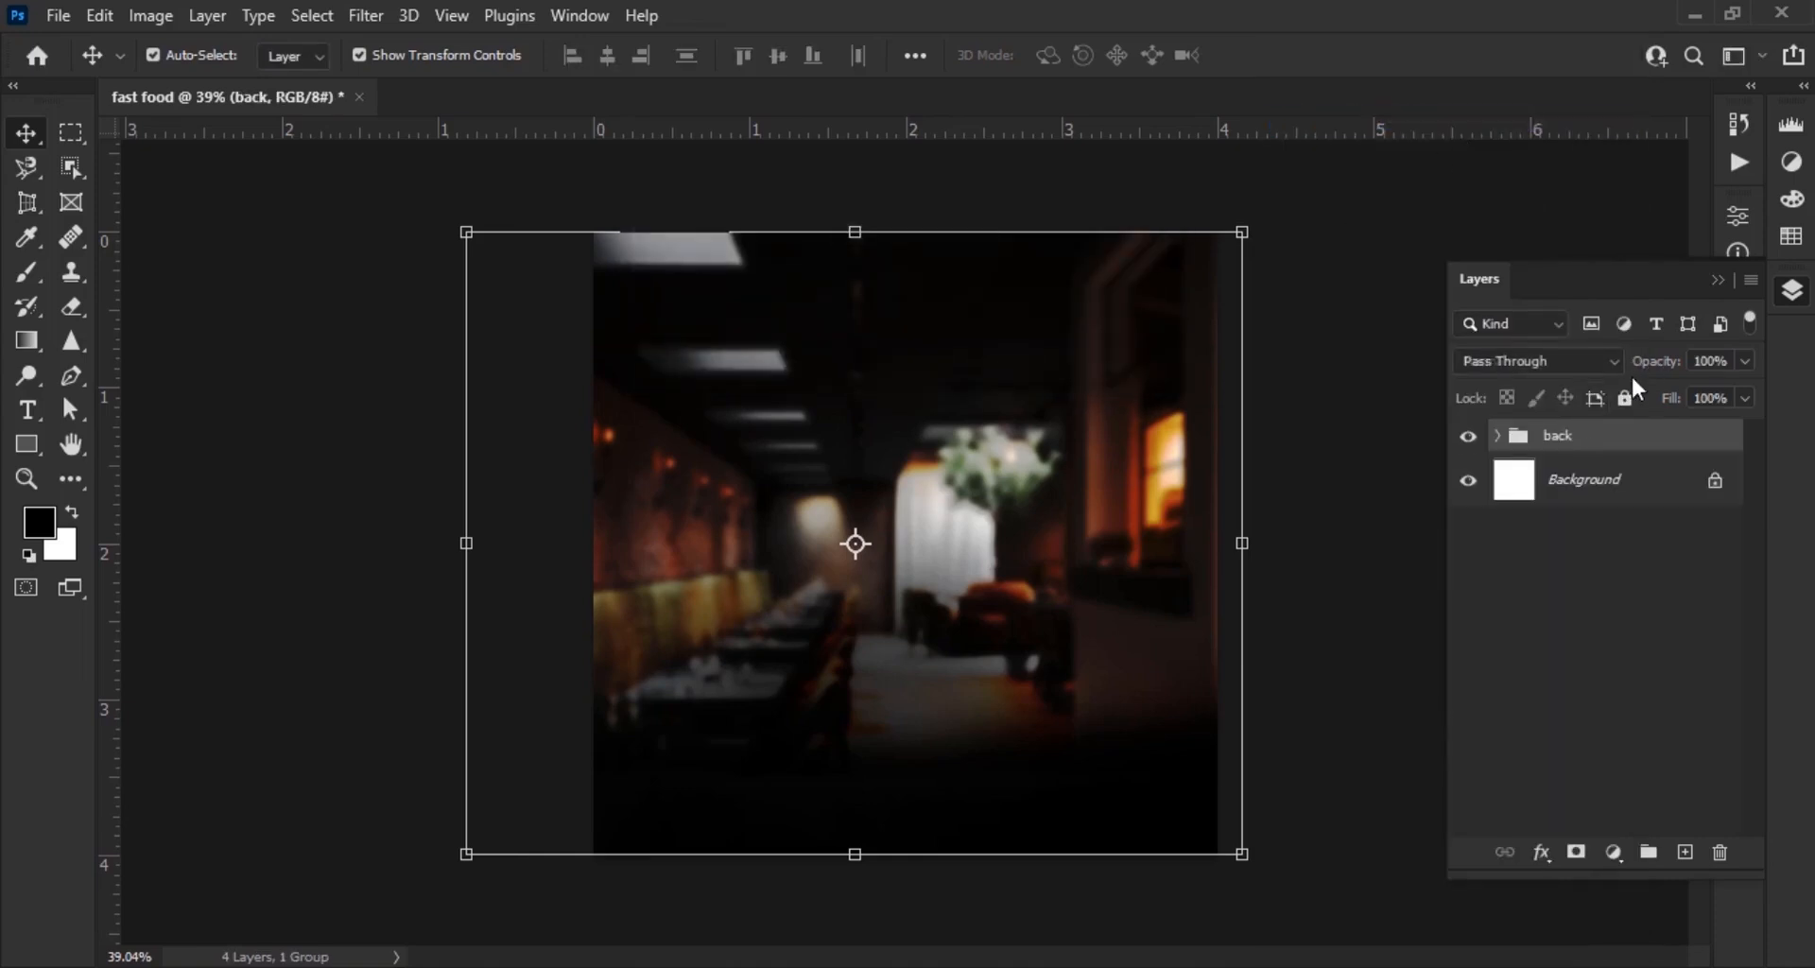
Switch to the image files and place the tree stump picture in the document above the back group
key(alt+Tab)
drag(446, 188, 905, 761)
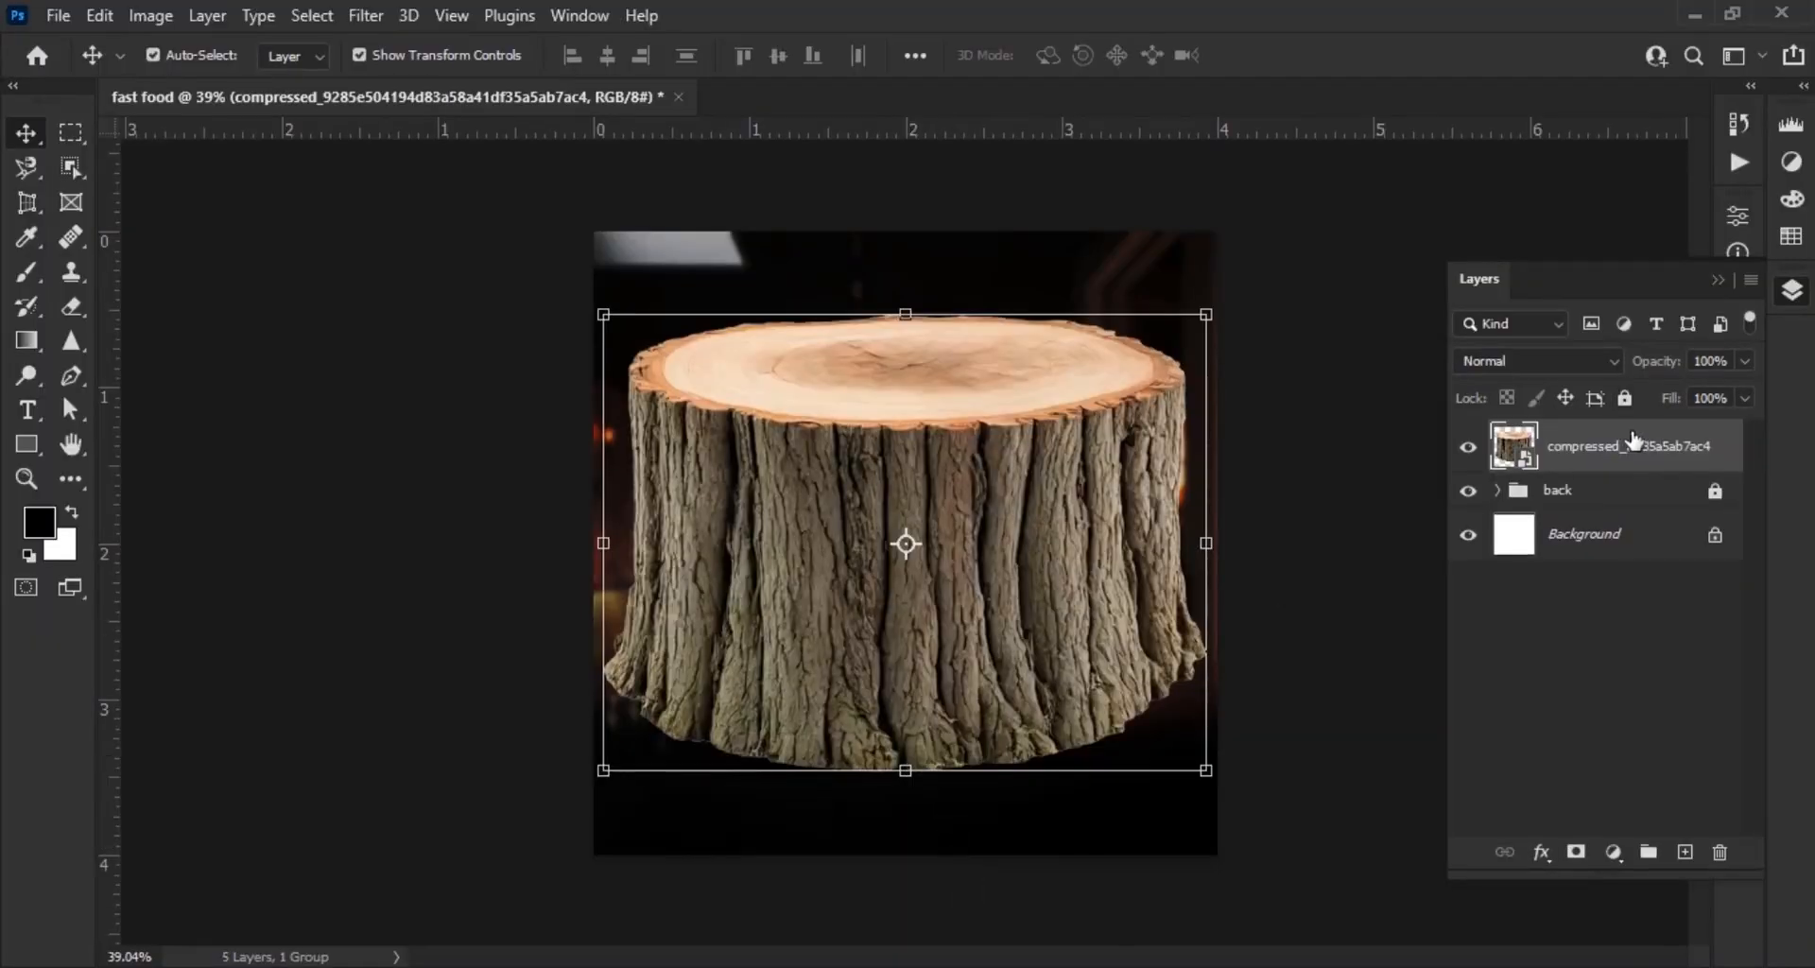
right_click(1634, 438)
click(1476, 277)
Move the stump down until mainly its cut top shows at the canvas's lower edge, then nudge it slightly right
drag(942, 408, 1002, 871)
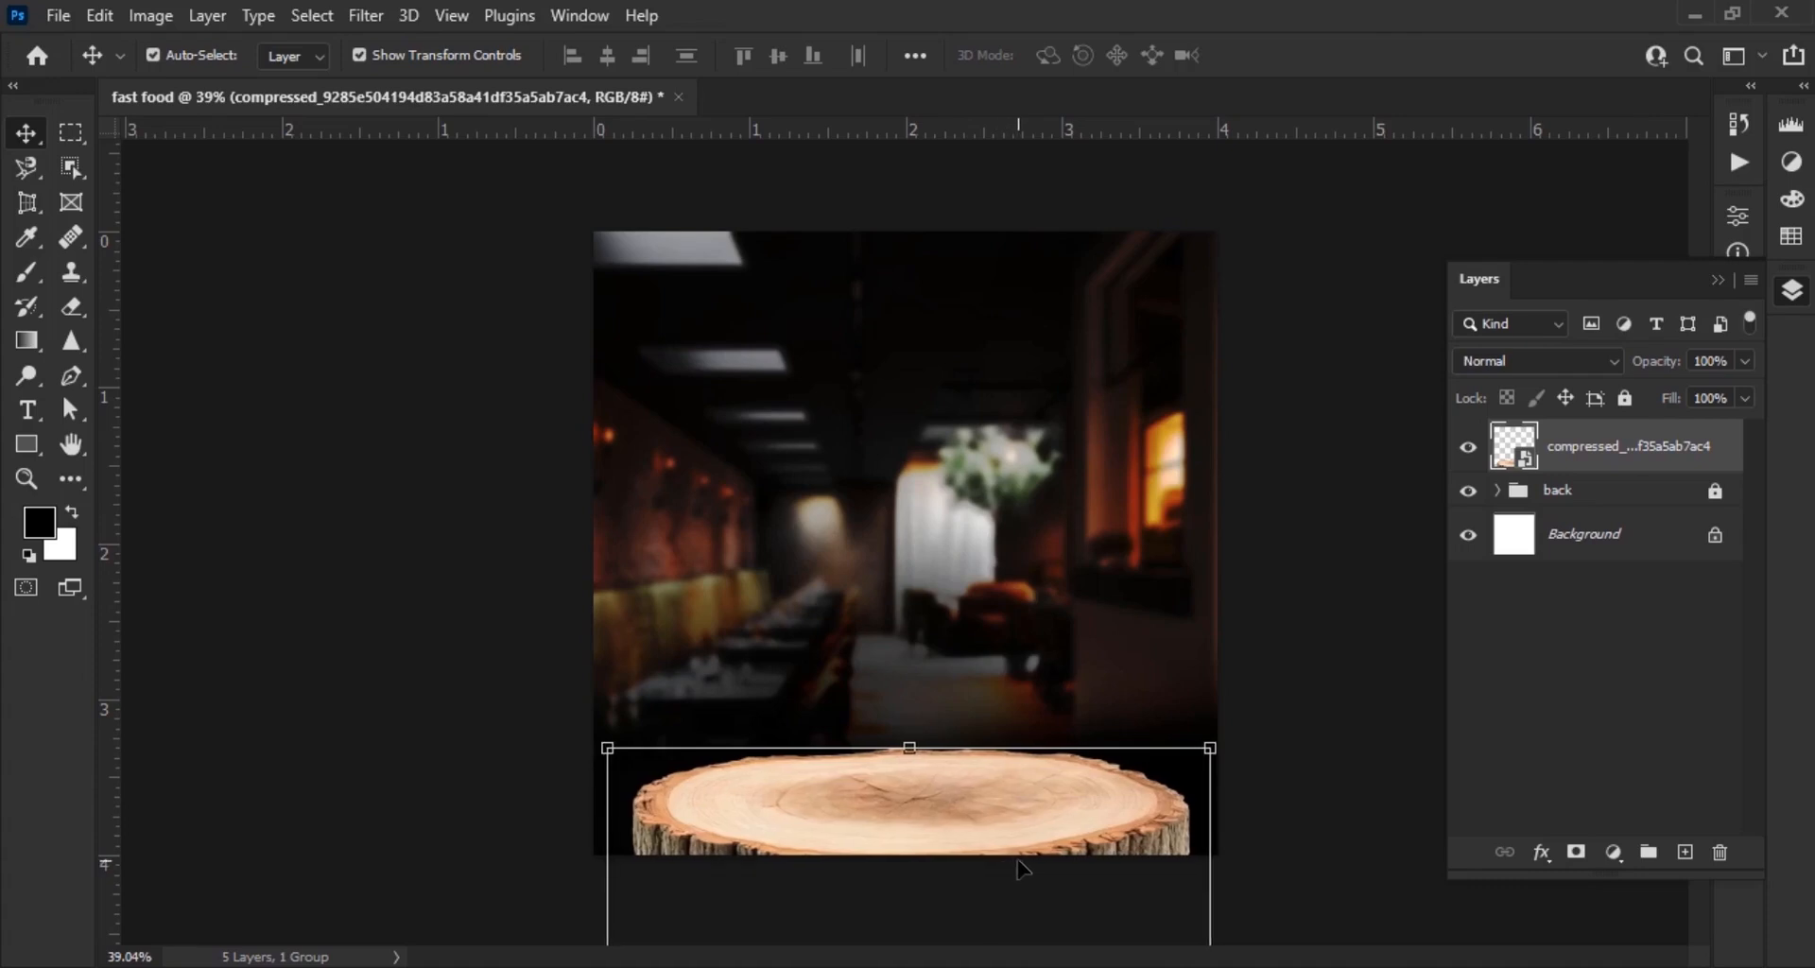
key(Right)
key(Right)
key(Right)
key(Right)
key(Right)
Add a Curves adjustment clipped to the stump and bend the curve downward for darker, richer wood tones
scroll(998, 861, up, 5)
drag(997, 862, 843, 638)
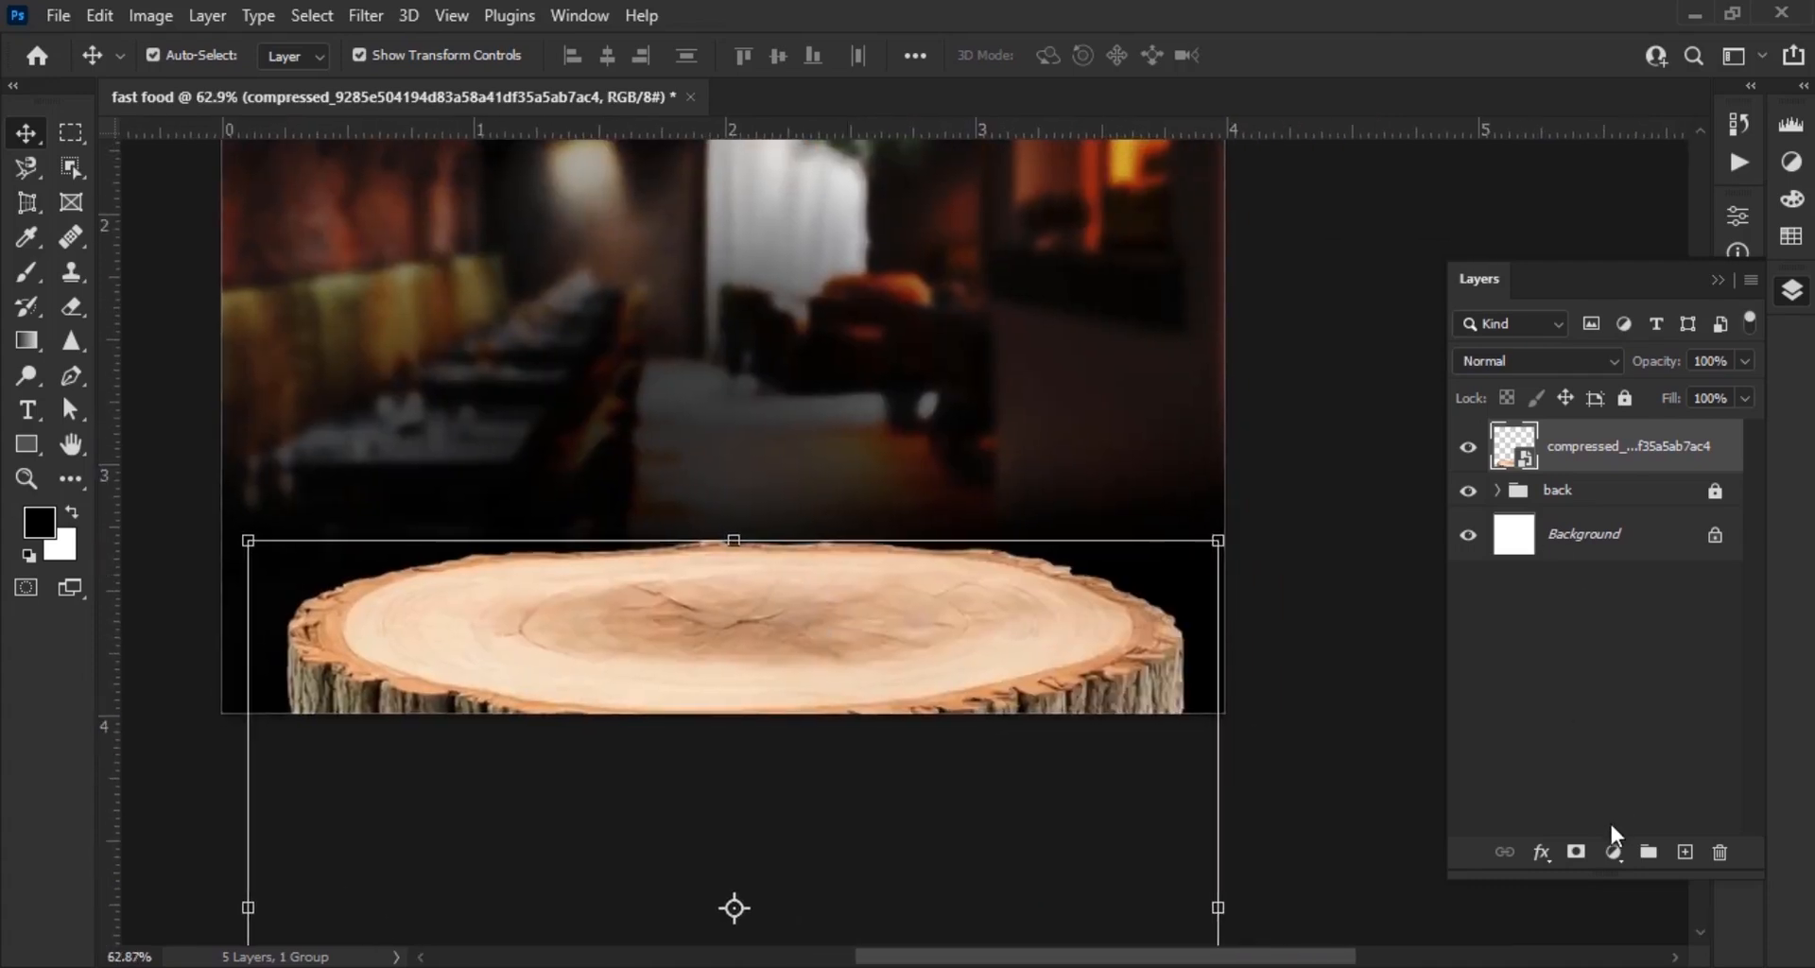
click(1613, 850)
click(1626, 508)
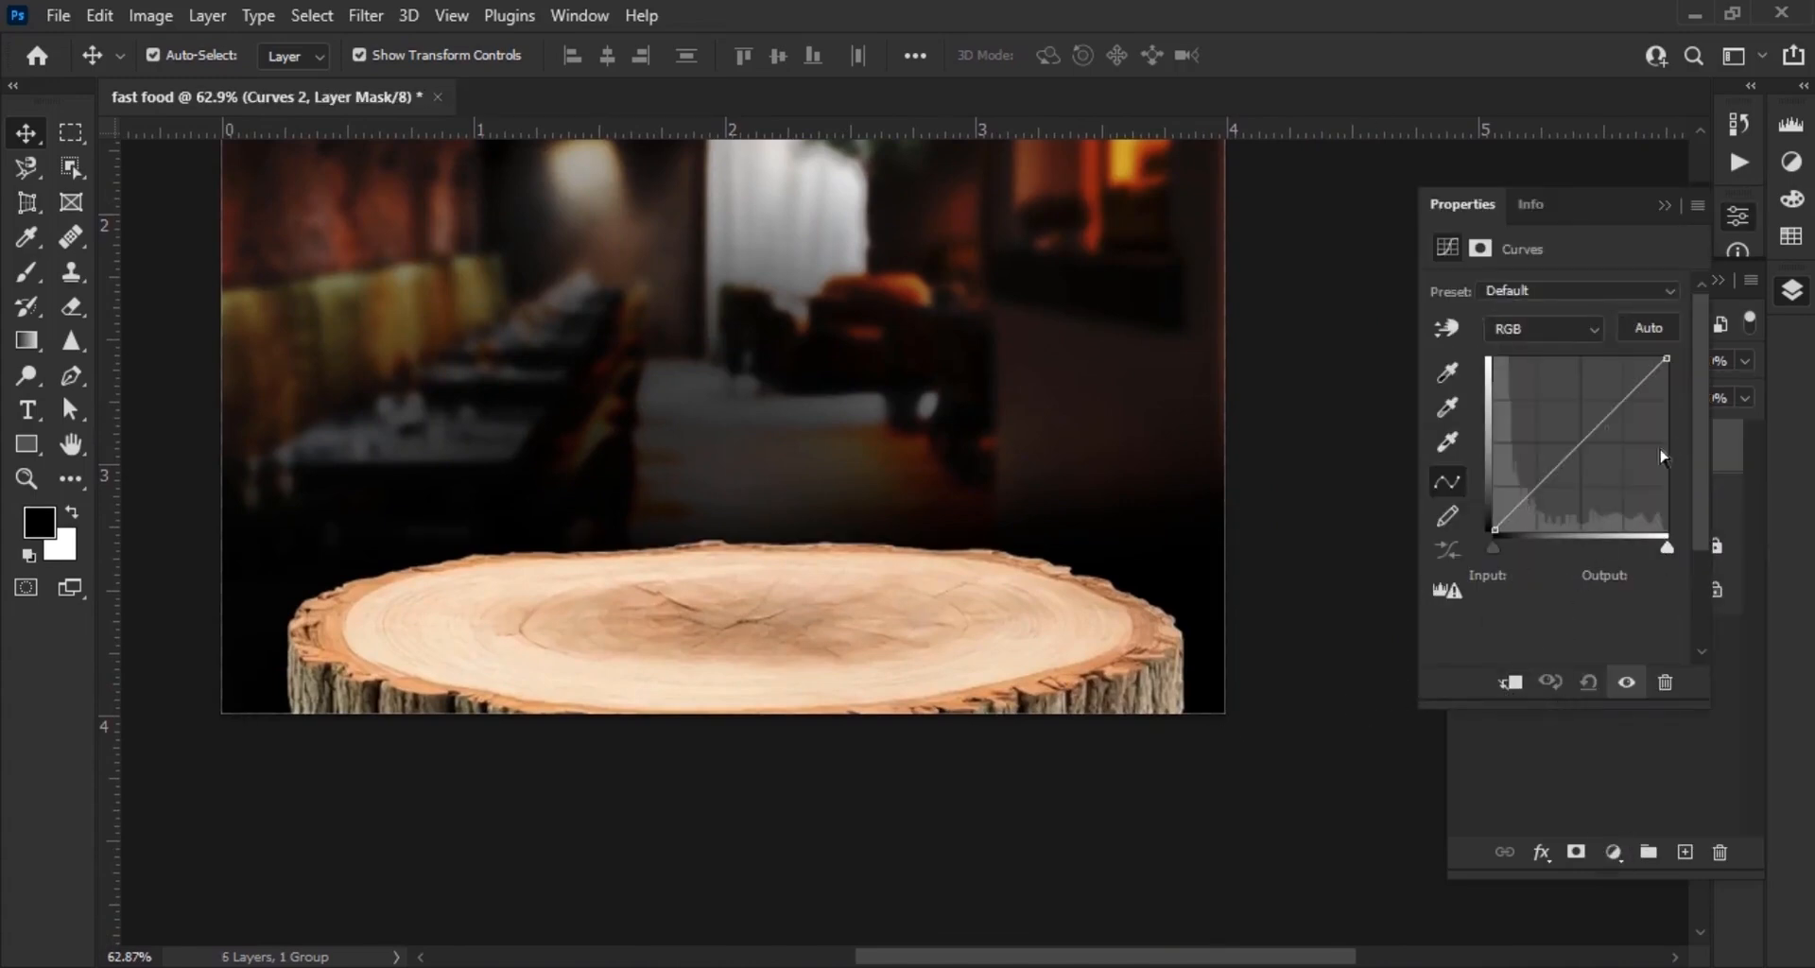
drag(1558, 467, 1580, 495)
click(1511, 683)
mouse_move(1629, 425)
mouse_down()
mouse_move(1650, 511)
mouse_move(1633, 431)
mouse_move(1641, 444)
mouse_move(1609, 418)
mouse_move(1632, 453)
mouse_up()
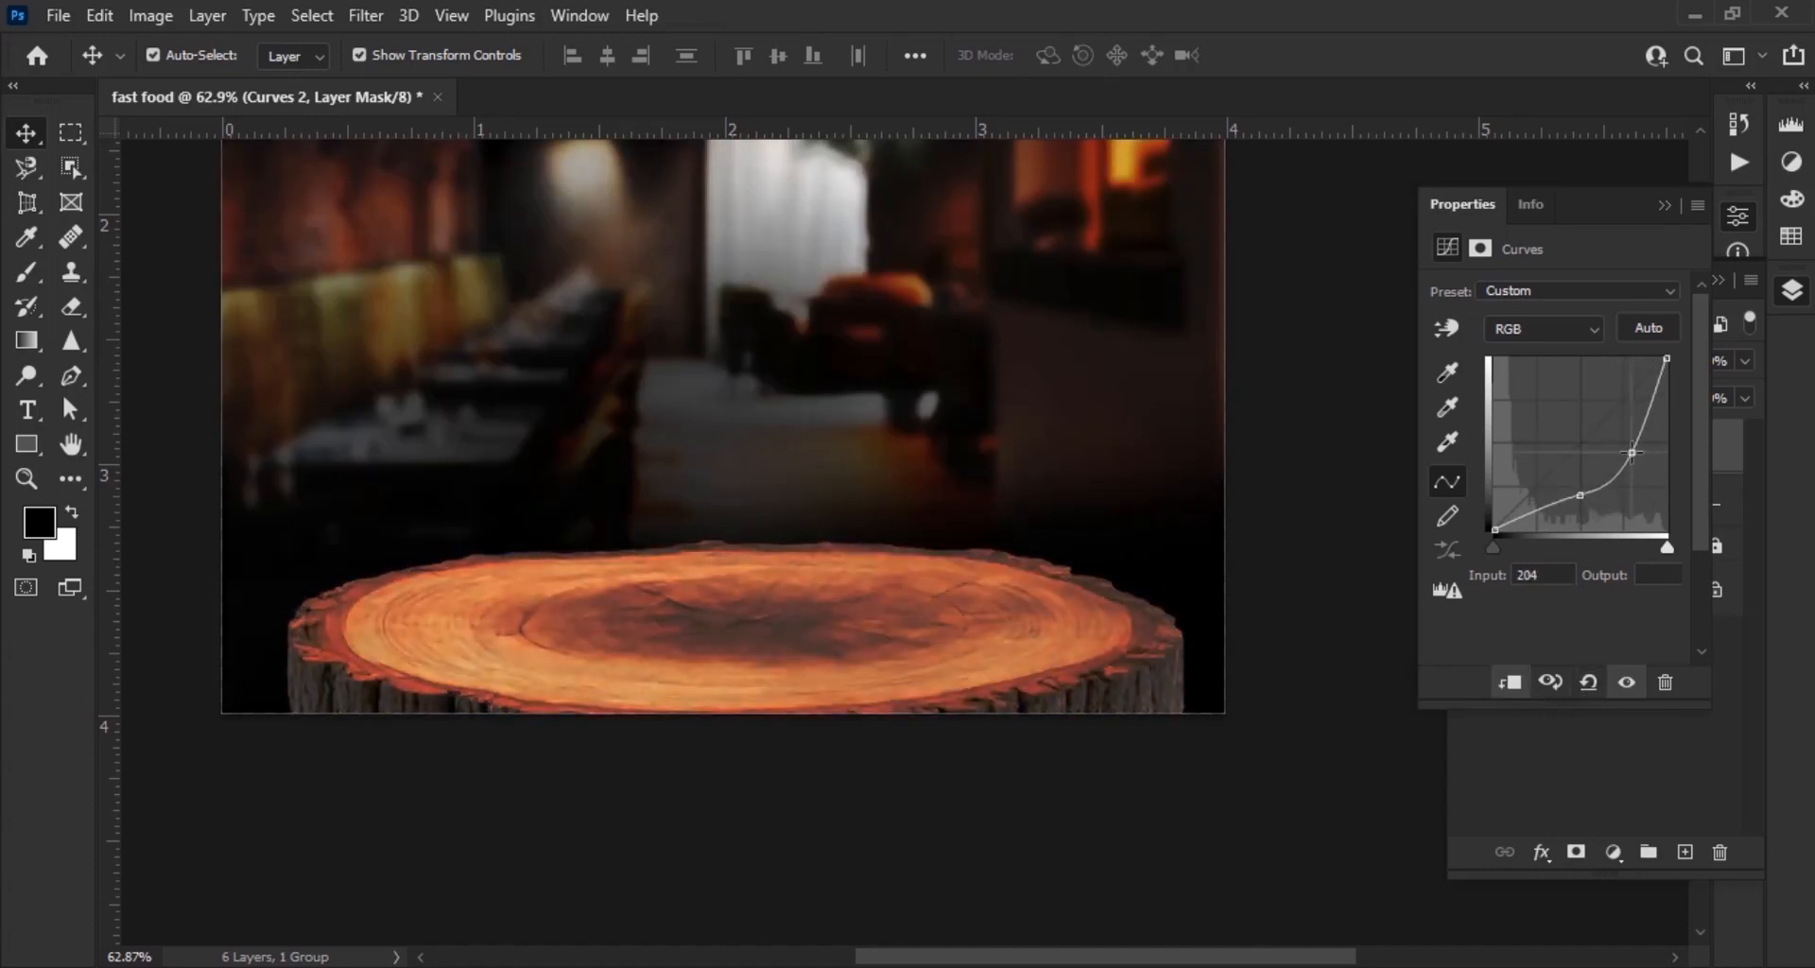
click(1667, 548)
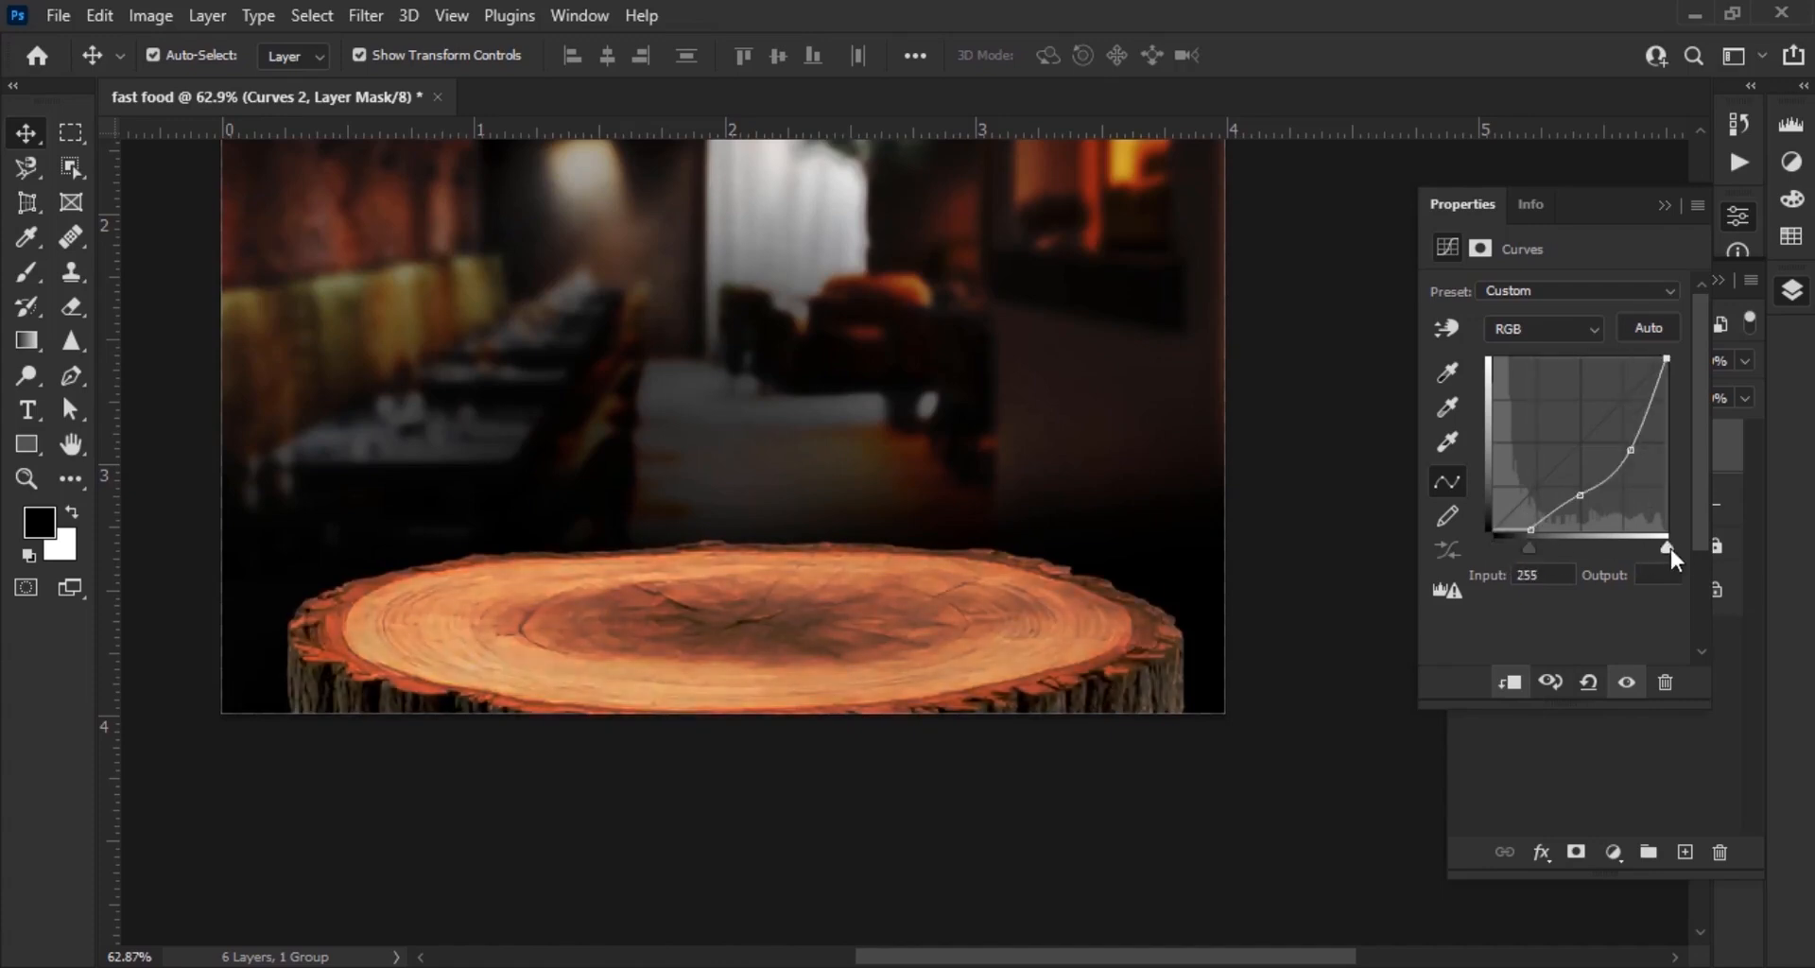
drag(1580, 496, 1601, 496)
click(1665, 206)
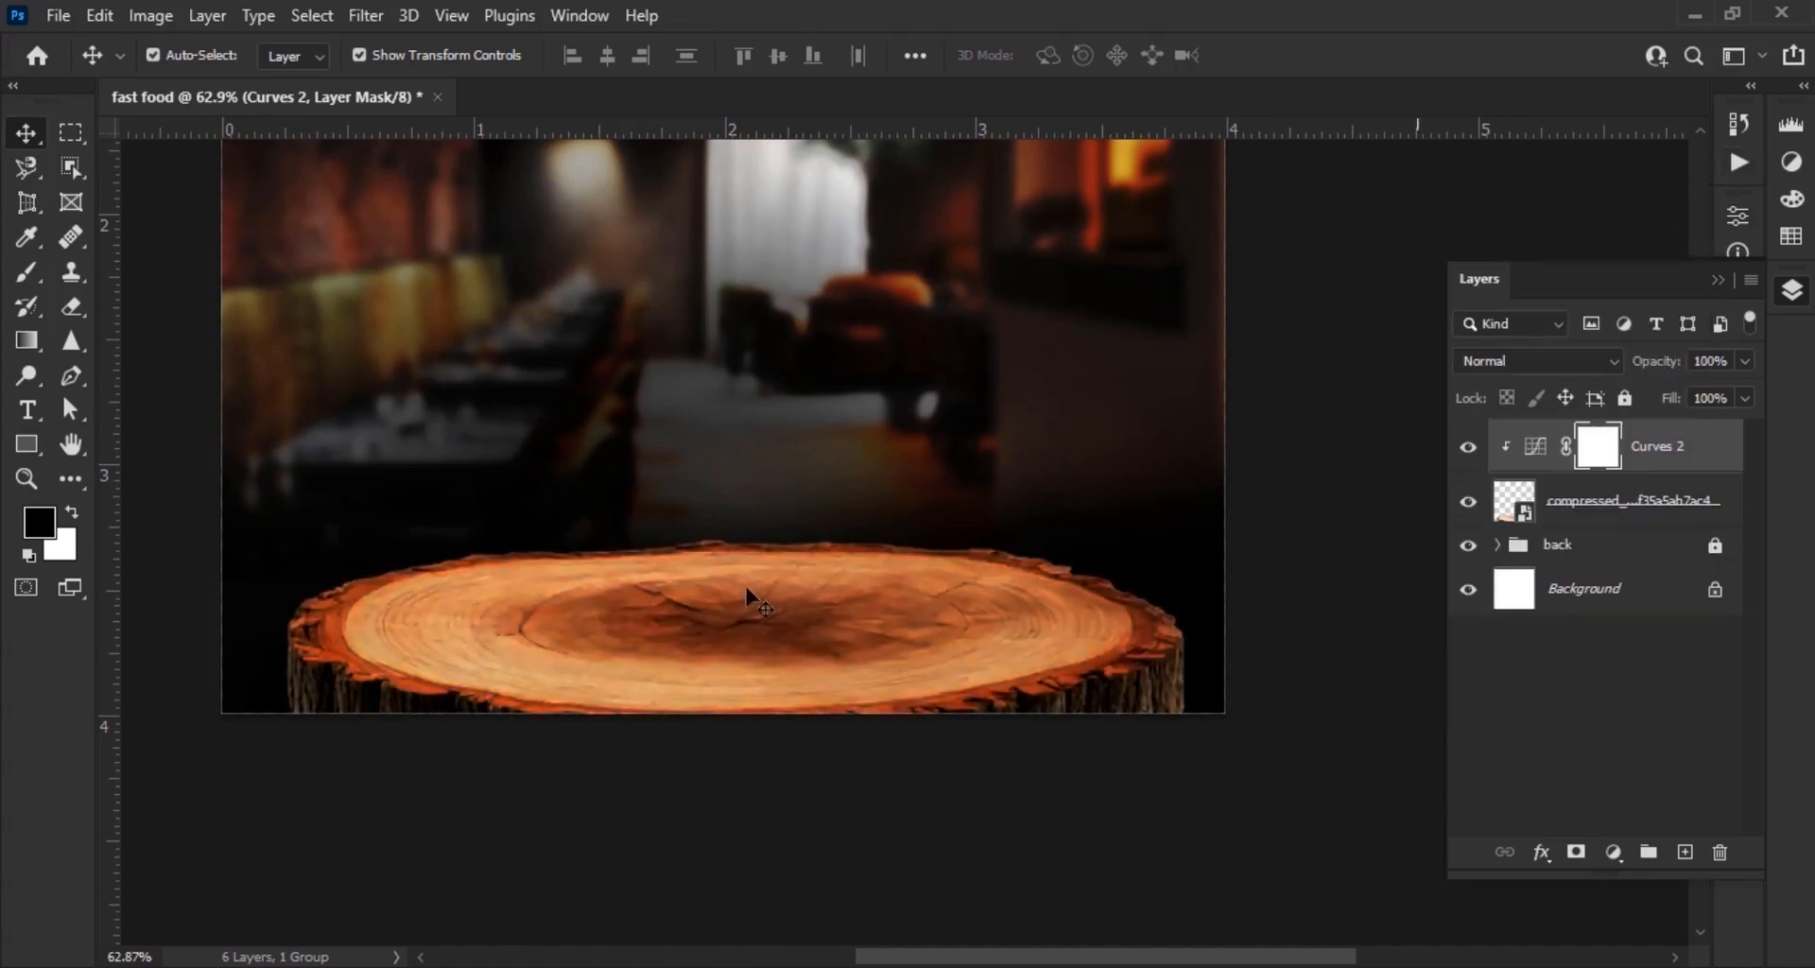
Add a Levels adjustment clipped to the stump with midtones at 0.63 and the white output level at 50
scroll(898, 686, down, 7)
scroll(994, 853, up, 7)
drag(975, 610, 925, 652)
click(1614, 852)
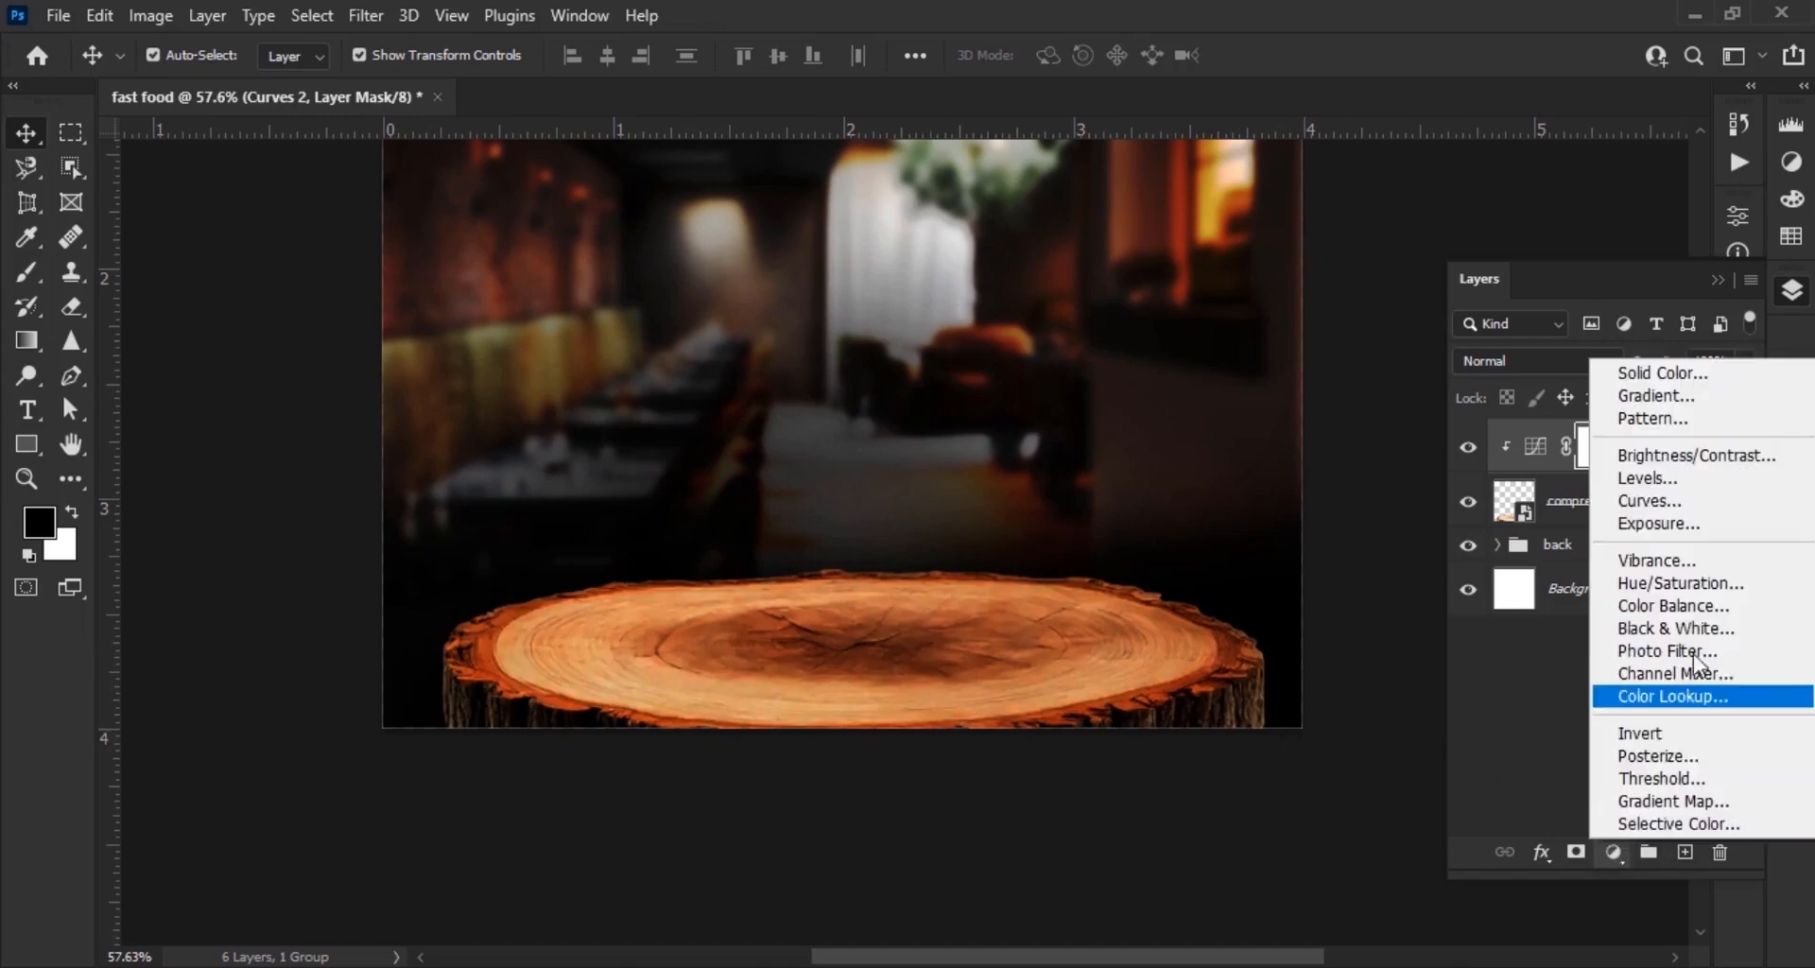
click(1592, 474)
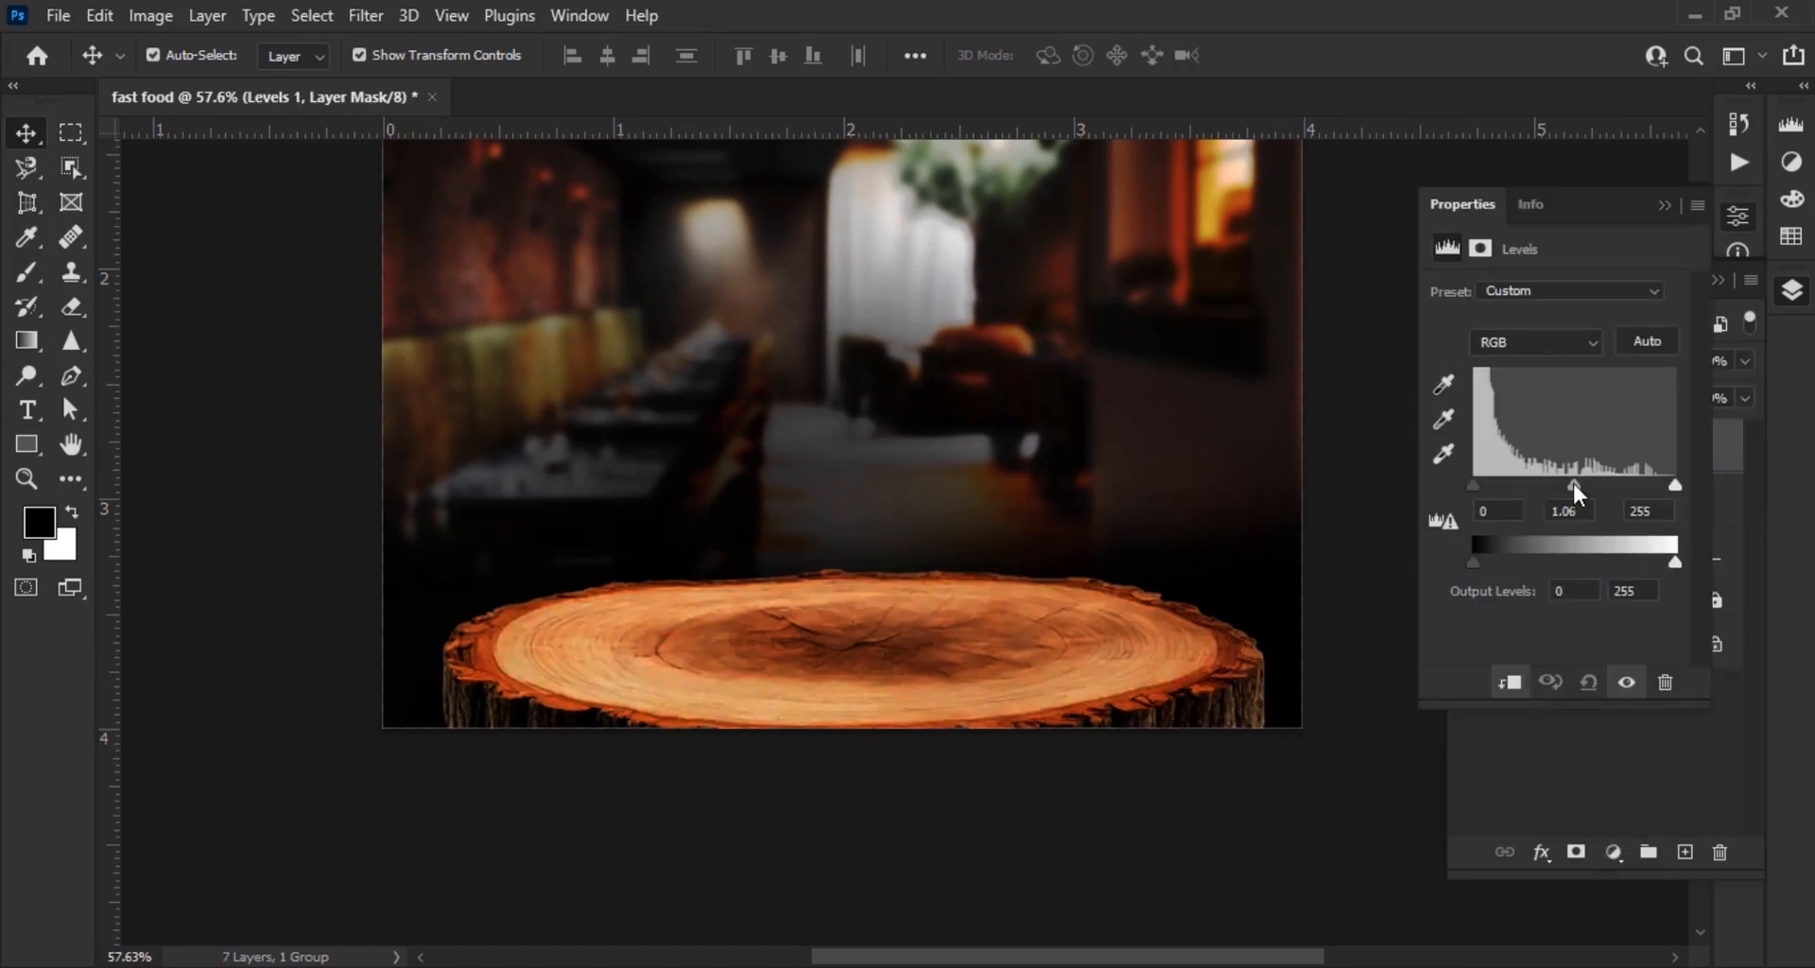
mouse_move(1573, 484)
mouse_down()
mouse_move(1619, 489)
mouse_move(1604, 488)
mouse_up()
drag(1676, 562, 1522, 564)
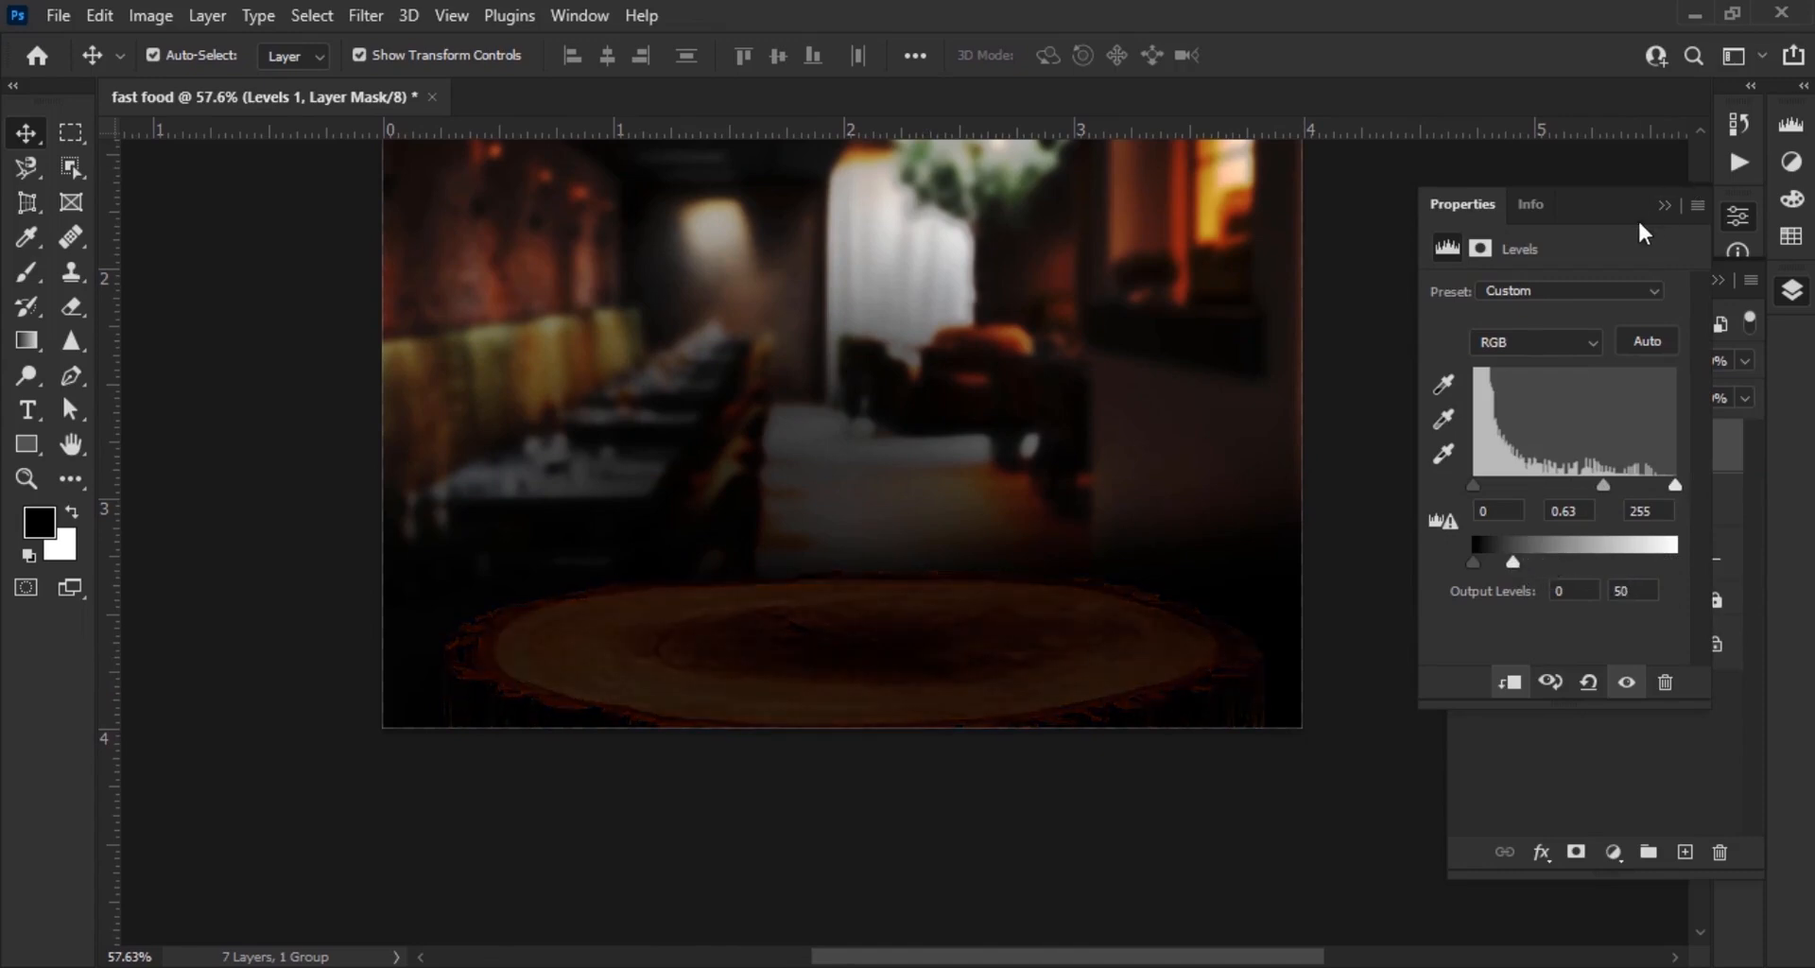
click(1664, 205)
Invert the Levels mask and paint white with a 175 px soft brush at low opacity to darken the stump's left edge and bark
key(ctrl+i)
click(38, 272)
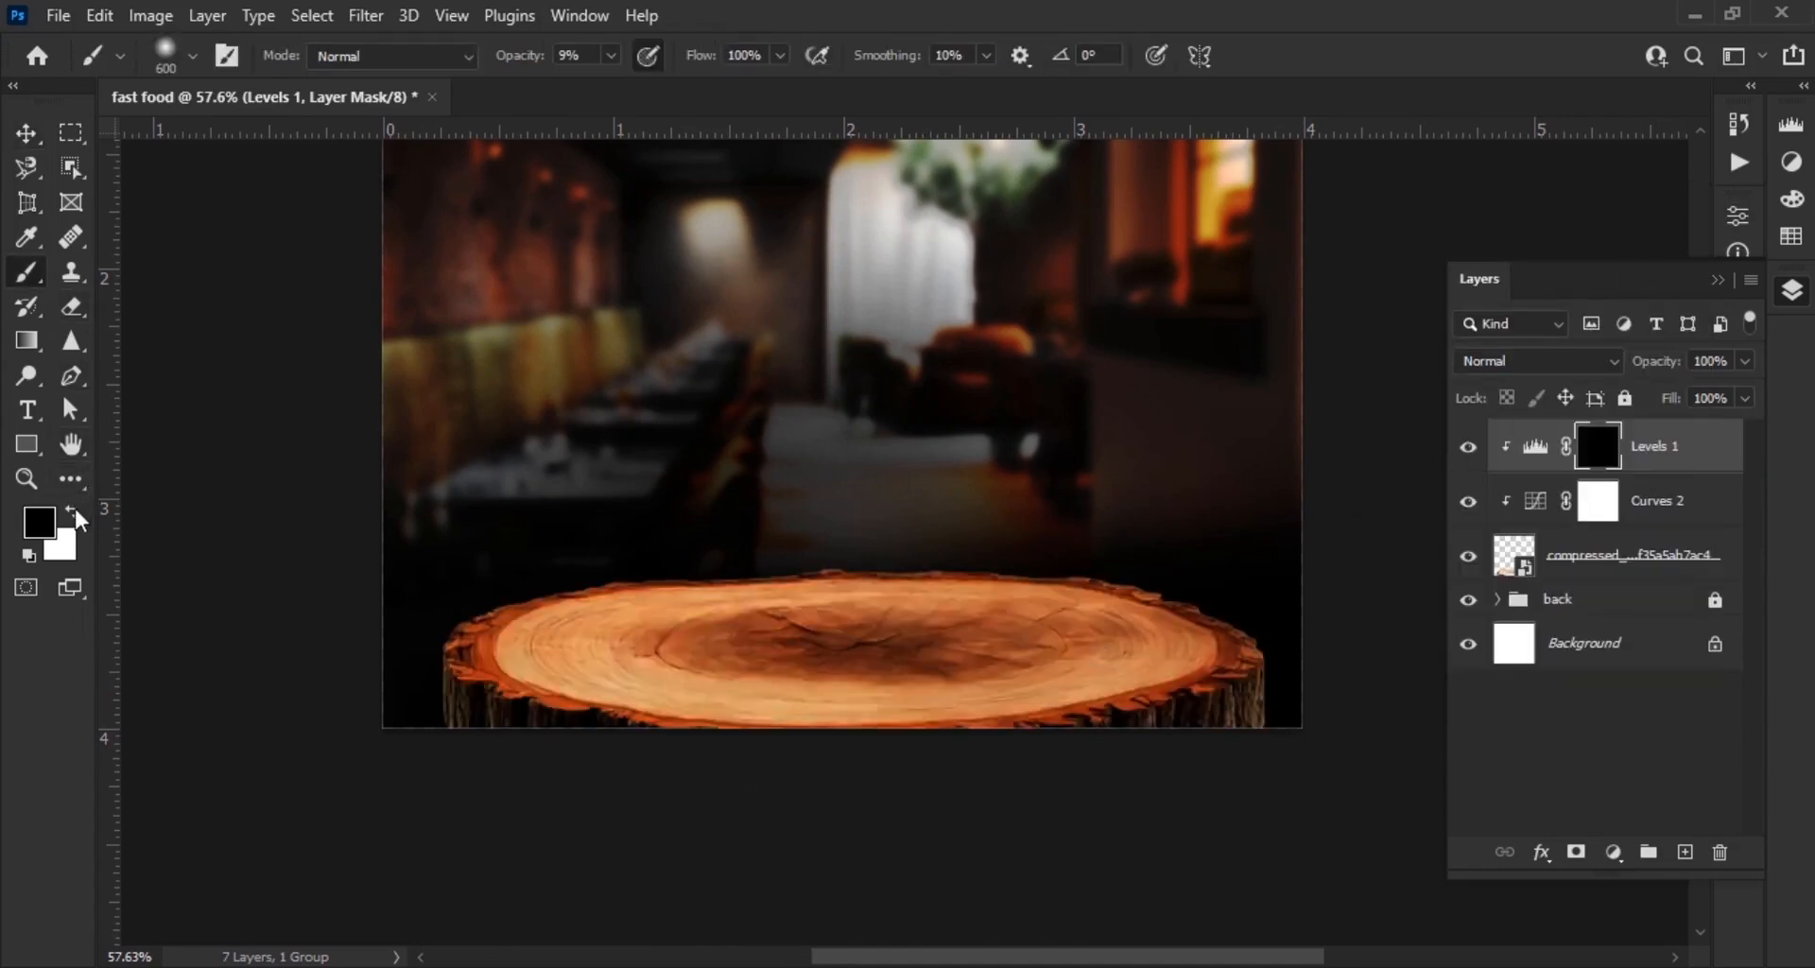
key(x)
scroll(562, 865, up, 5)
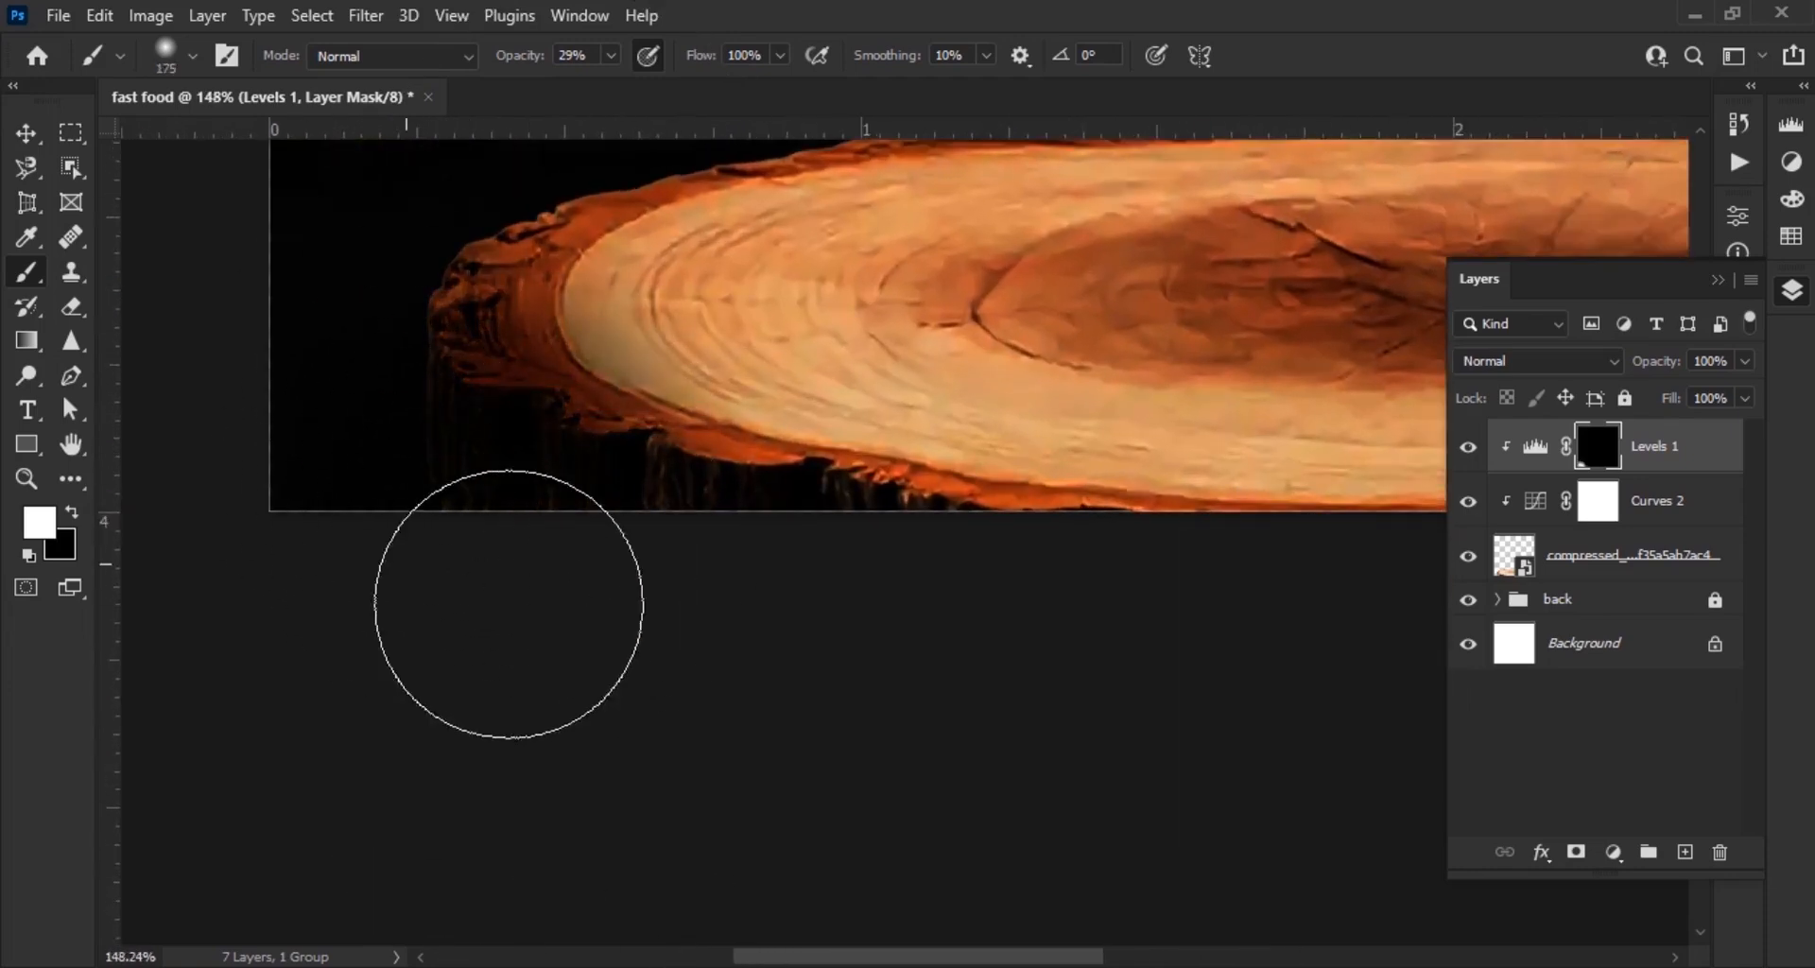
drag(798, 333, 779, 512)
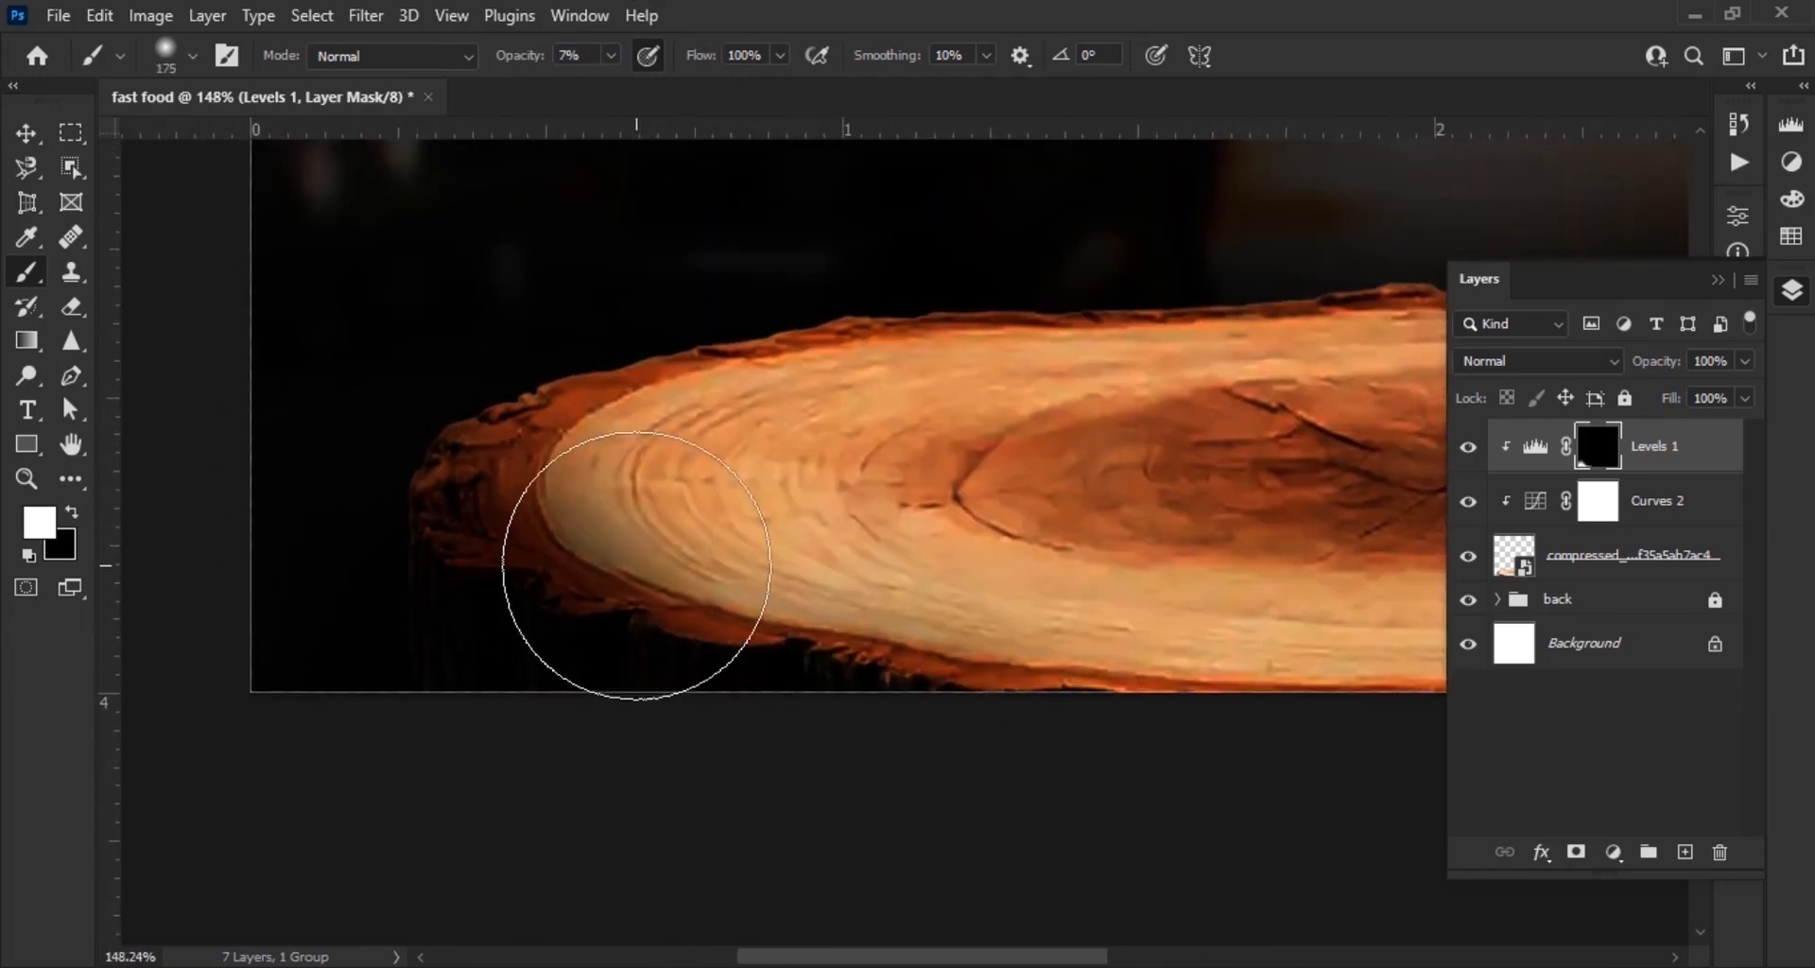
drag(560, 640, 776, 609)
Paint white on the Levels mask over the stump's right edge and bark with a 125 px brush at 25% opacity
drag(1184, 754, 401, 605)
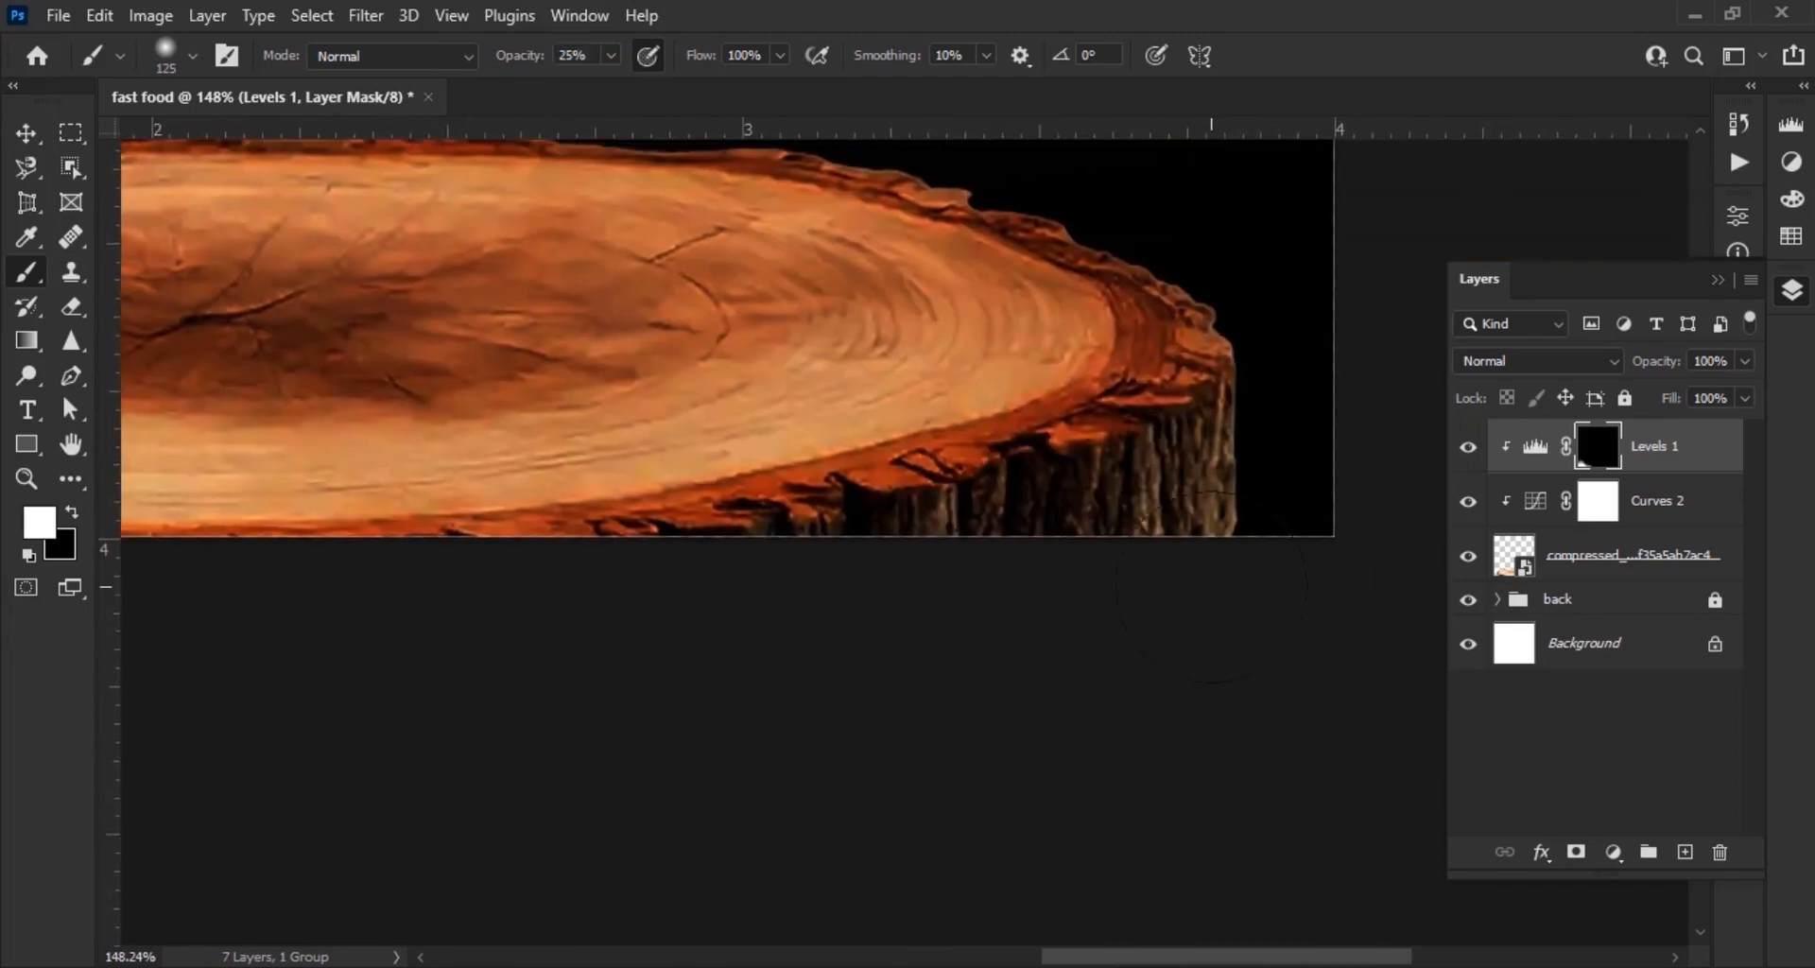
mouse_move(1212, 586)
mouse_down()
mouse_move(1217, 332)
mouse_move(1274, 404)
mouse_move(969, 628)
mouse_move(1056, 534)
mouse_move(609, 550)
mouse_move(1065, 388)
mouse_move(1269, 409)
mouse_up()
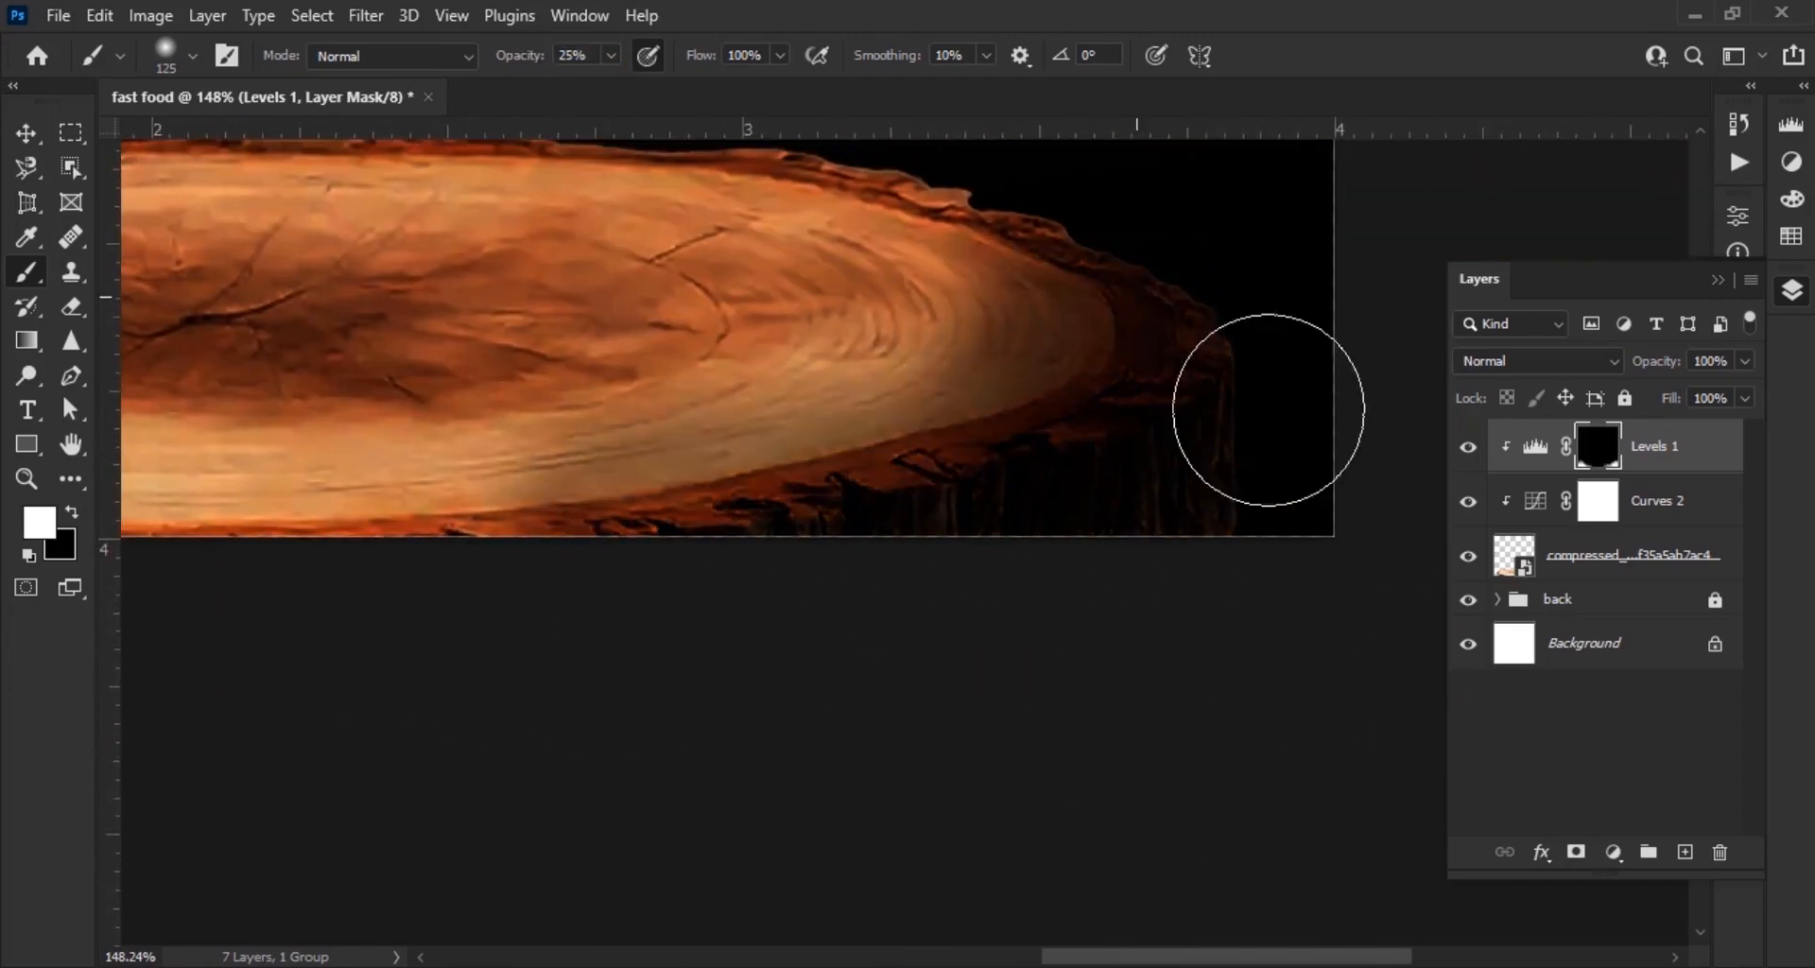
scroll(883, 592, down, 5)
key(v)
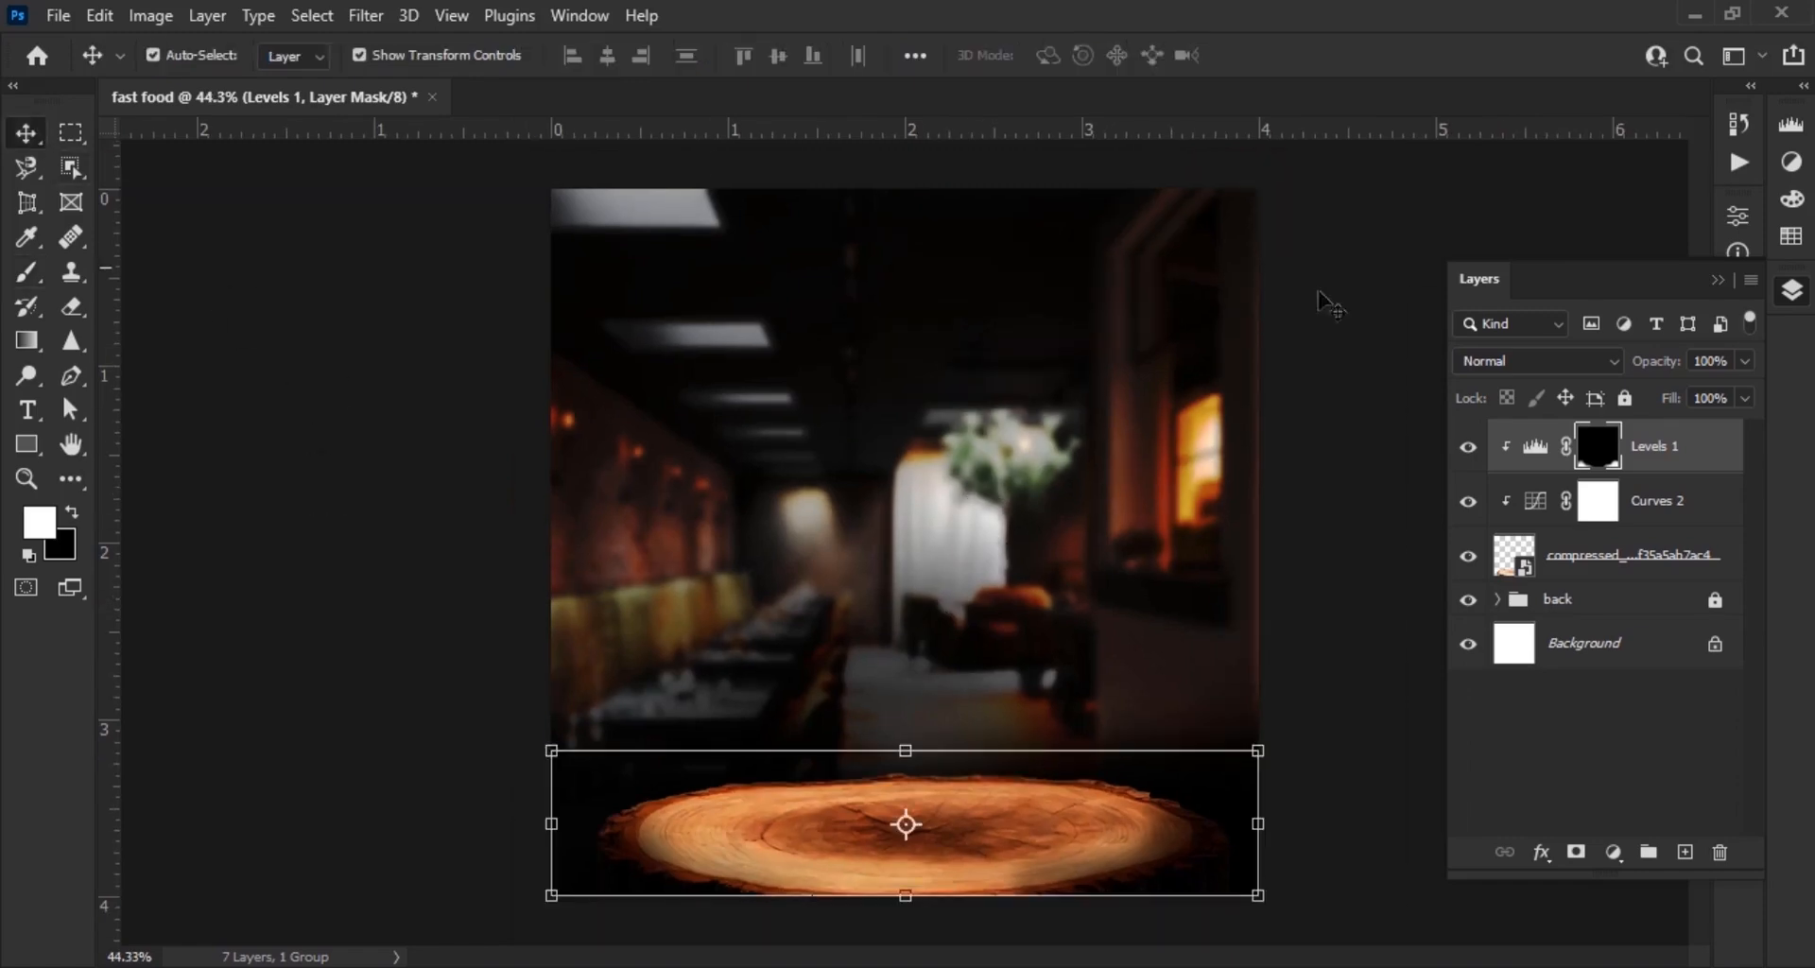
Compare the stump with and without its Levels and Curves adjustments by toggling their visibility
click(1468, 446)
click(1469, 501)
click(1468, 501)
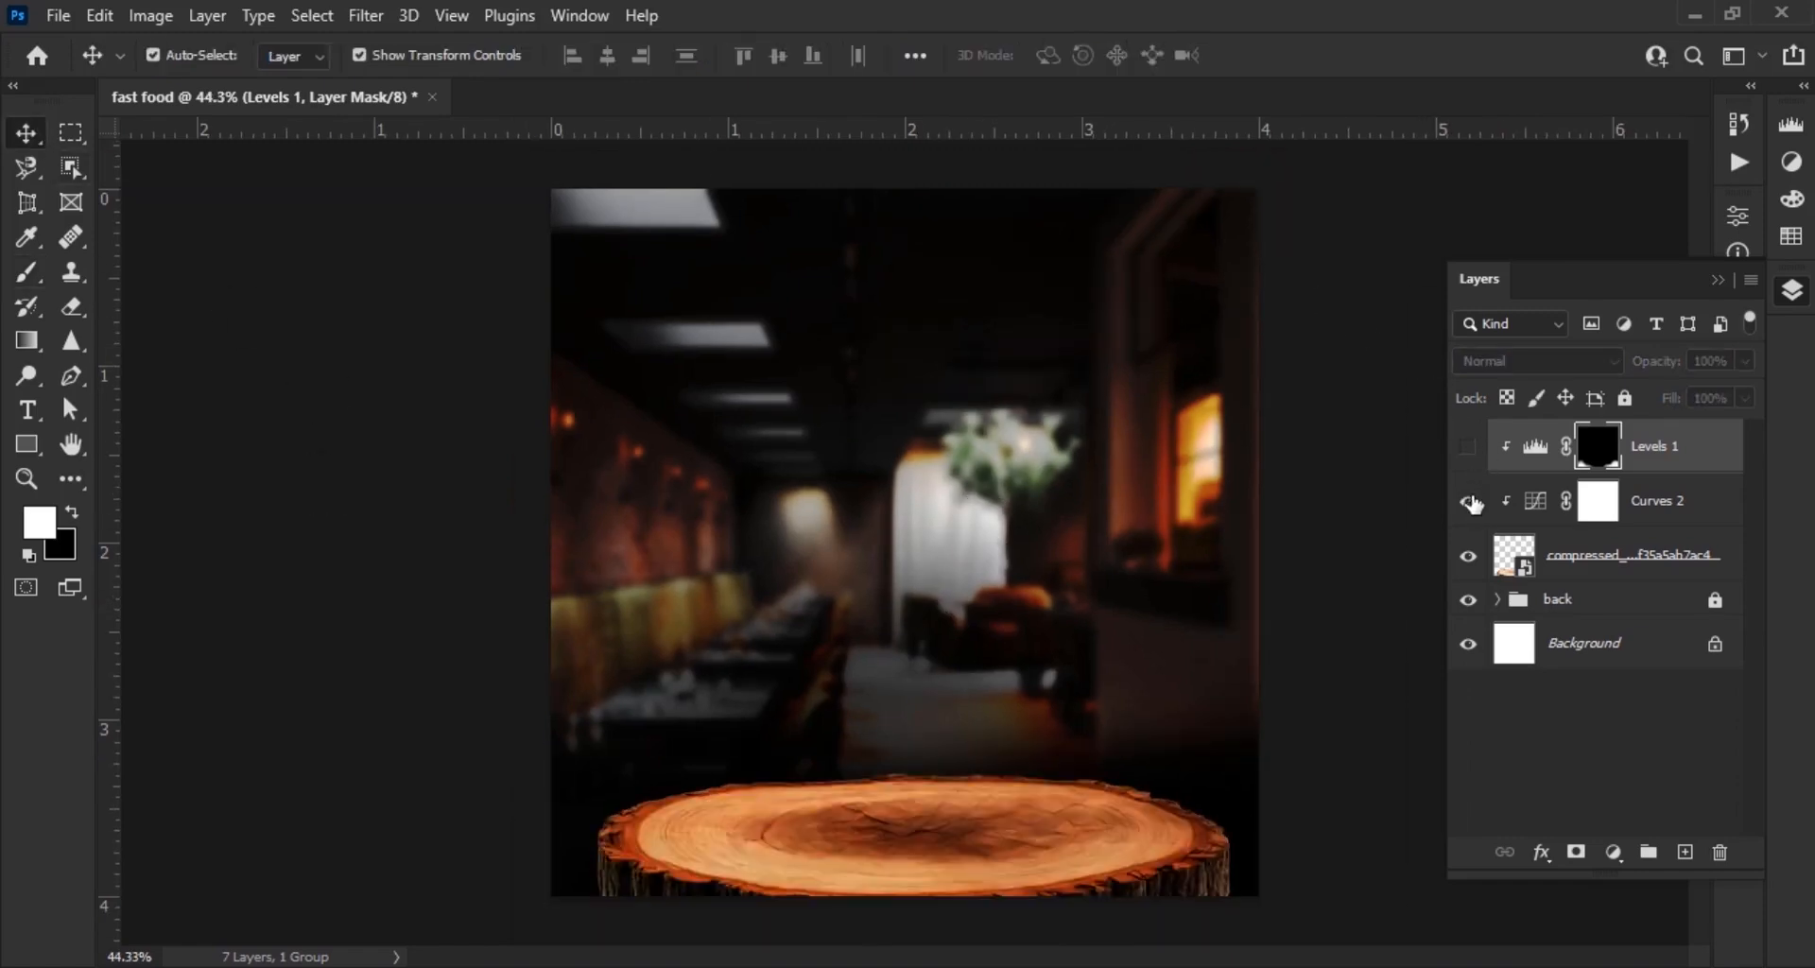
click(1468, 447)
click(1383, 515)
key(x)
scroll(991, 622, down, 1)
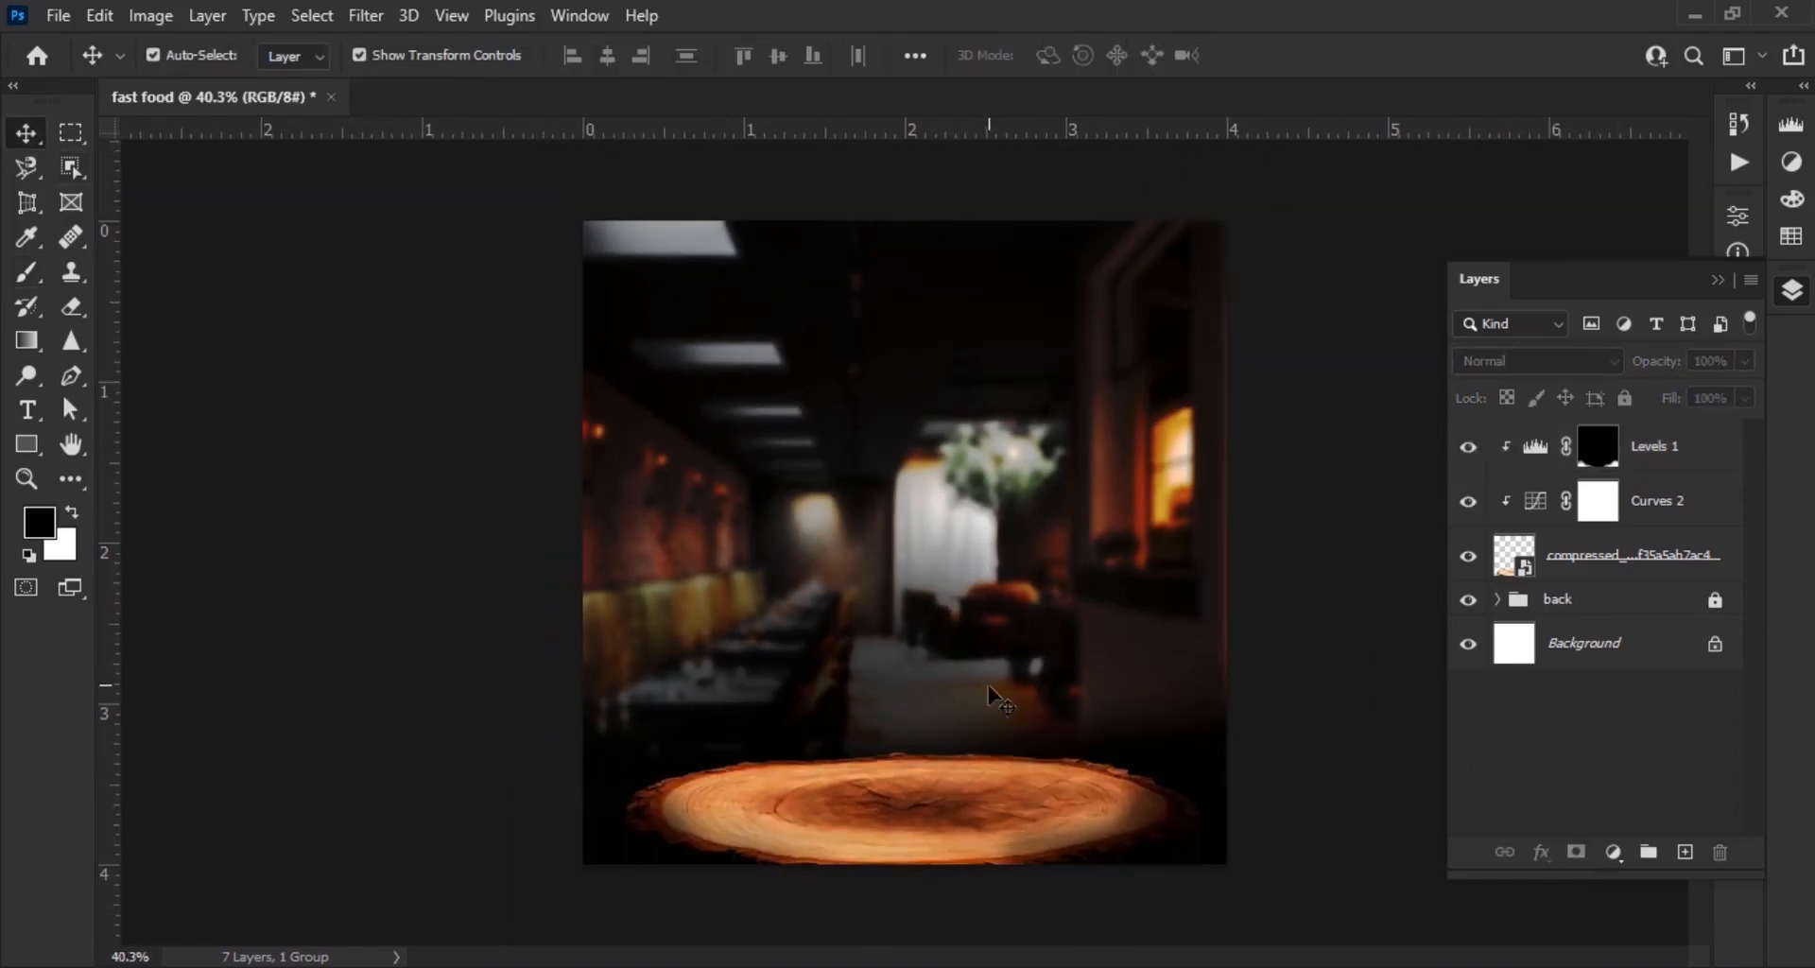
Switch to the image files, place the pizza picture in the poster above the stump layers, and convert it to a smart object
click(844, 966)
drag(740, 190, 922, 654)
right_click(1709, 468)
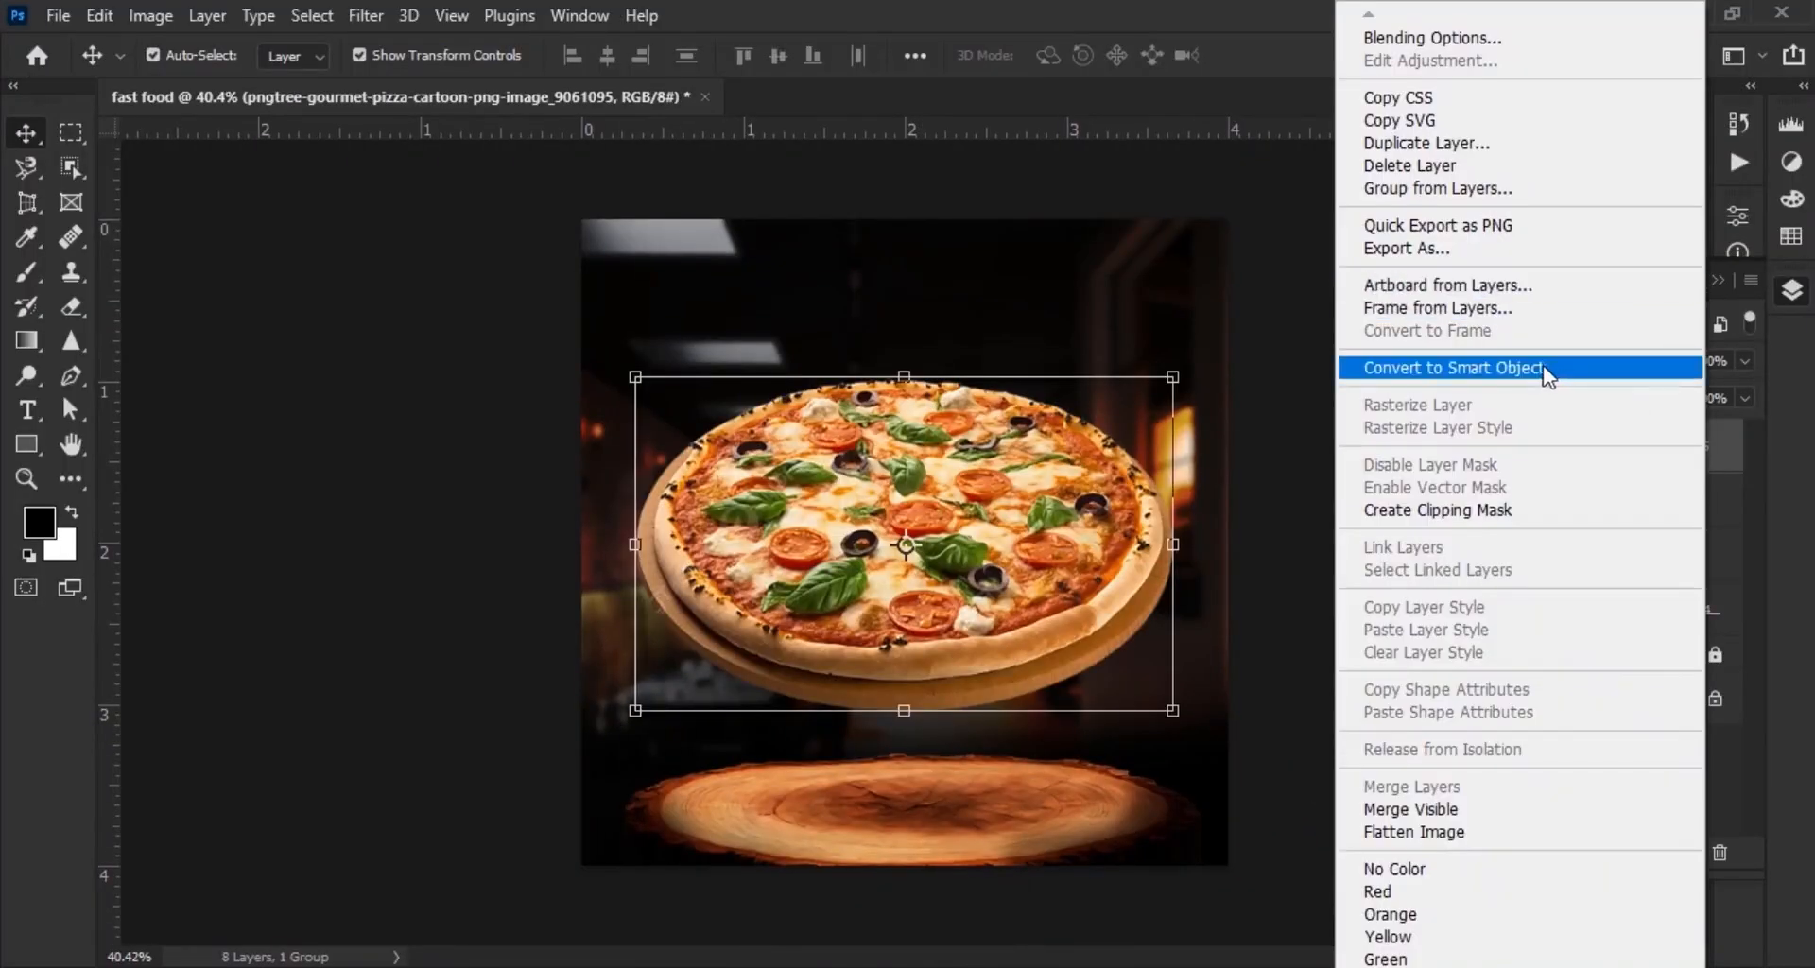
click(1620, 367)
Scale the pizza to about 72% and position it in the middle of the canvas above the stump
scroll(877, 457, down, 1)
drag(924, 417, 924, 492)
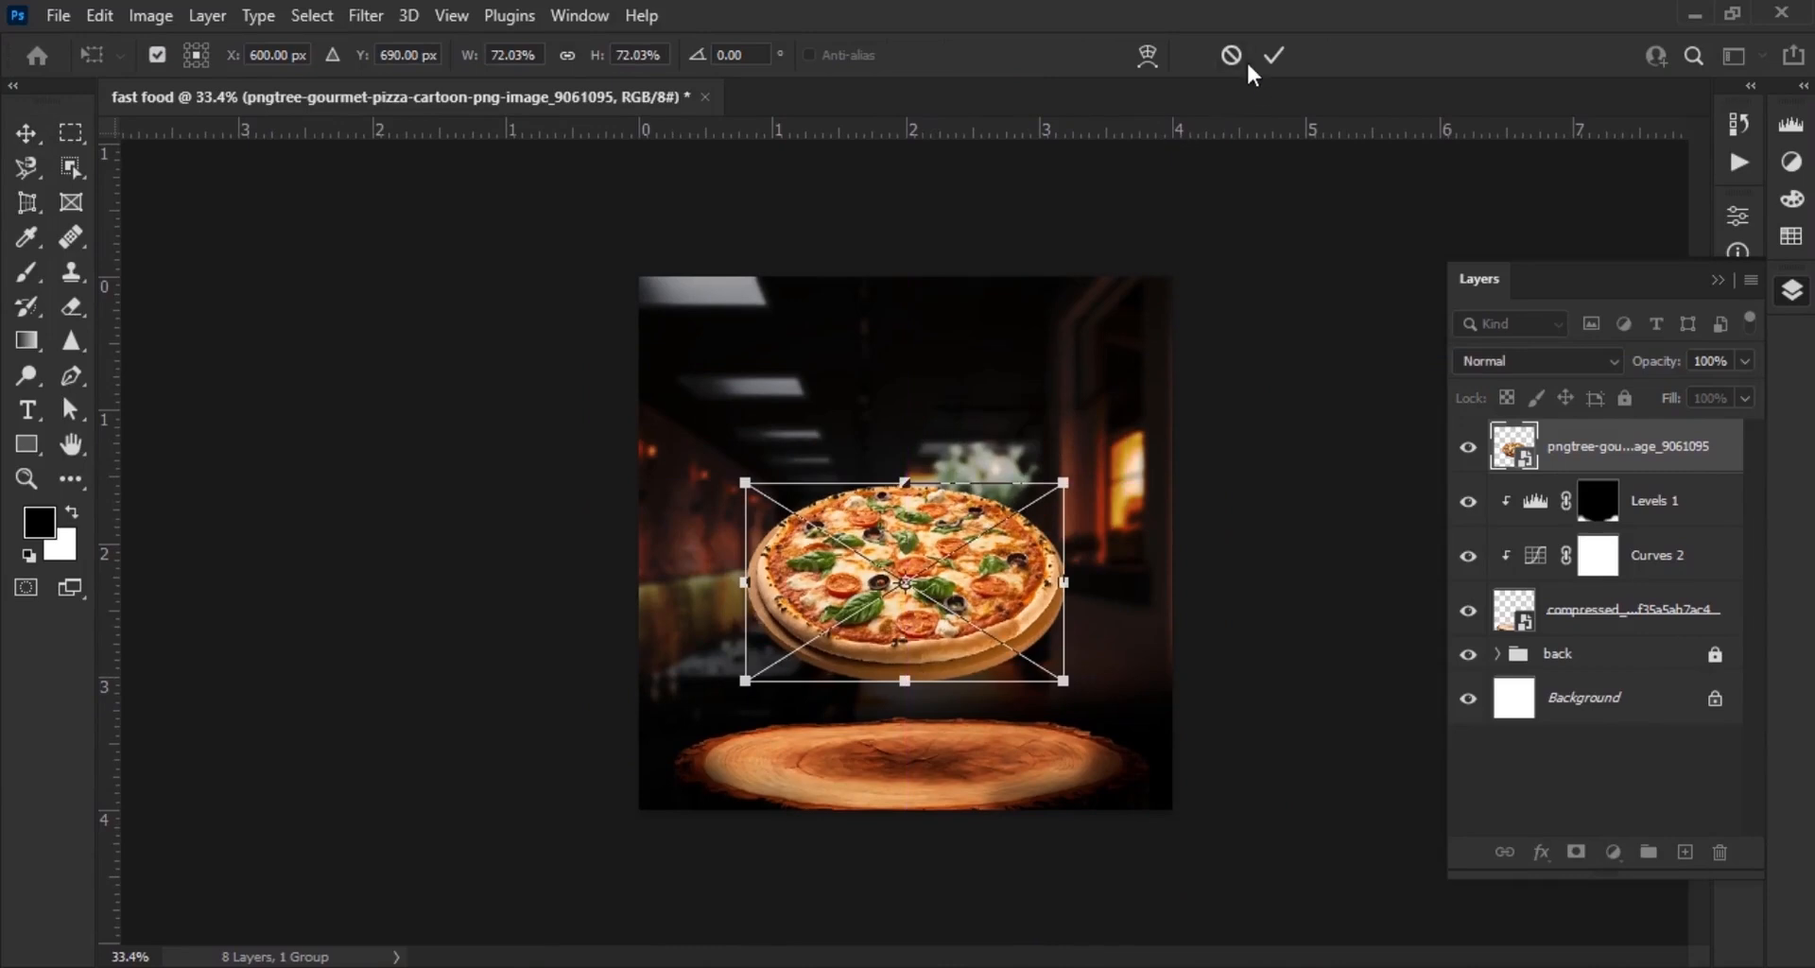
click(1271, 55)
Shrink the pizza slightly and fine-tune its position over the stump
mouse_move(1000, 625)
mouse_down()
mouse_move(1012, 605)
mouse_move(1017, 662)
mouse_move(1016, 568)
mouse_move(994, 615)
mouse_move(1069, 592)
mouse_move(1002, 614)
mouse_move(988, 642)
mouse_move(1007, 622)
mouse_up()
click(1069, 589)
scroll(1069, 588, up, 2)
scroll(1070, 586, down, 1)
click(1070, 584)
click(1079, 584)
click(1277, 58)
Make a small scale correction from the pizza's upper edge and nudge the pizza slightly left
scroll(907, 541, up, 3)
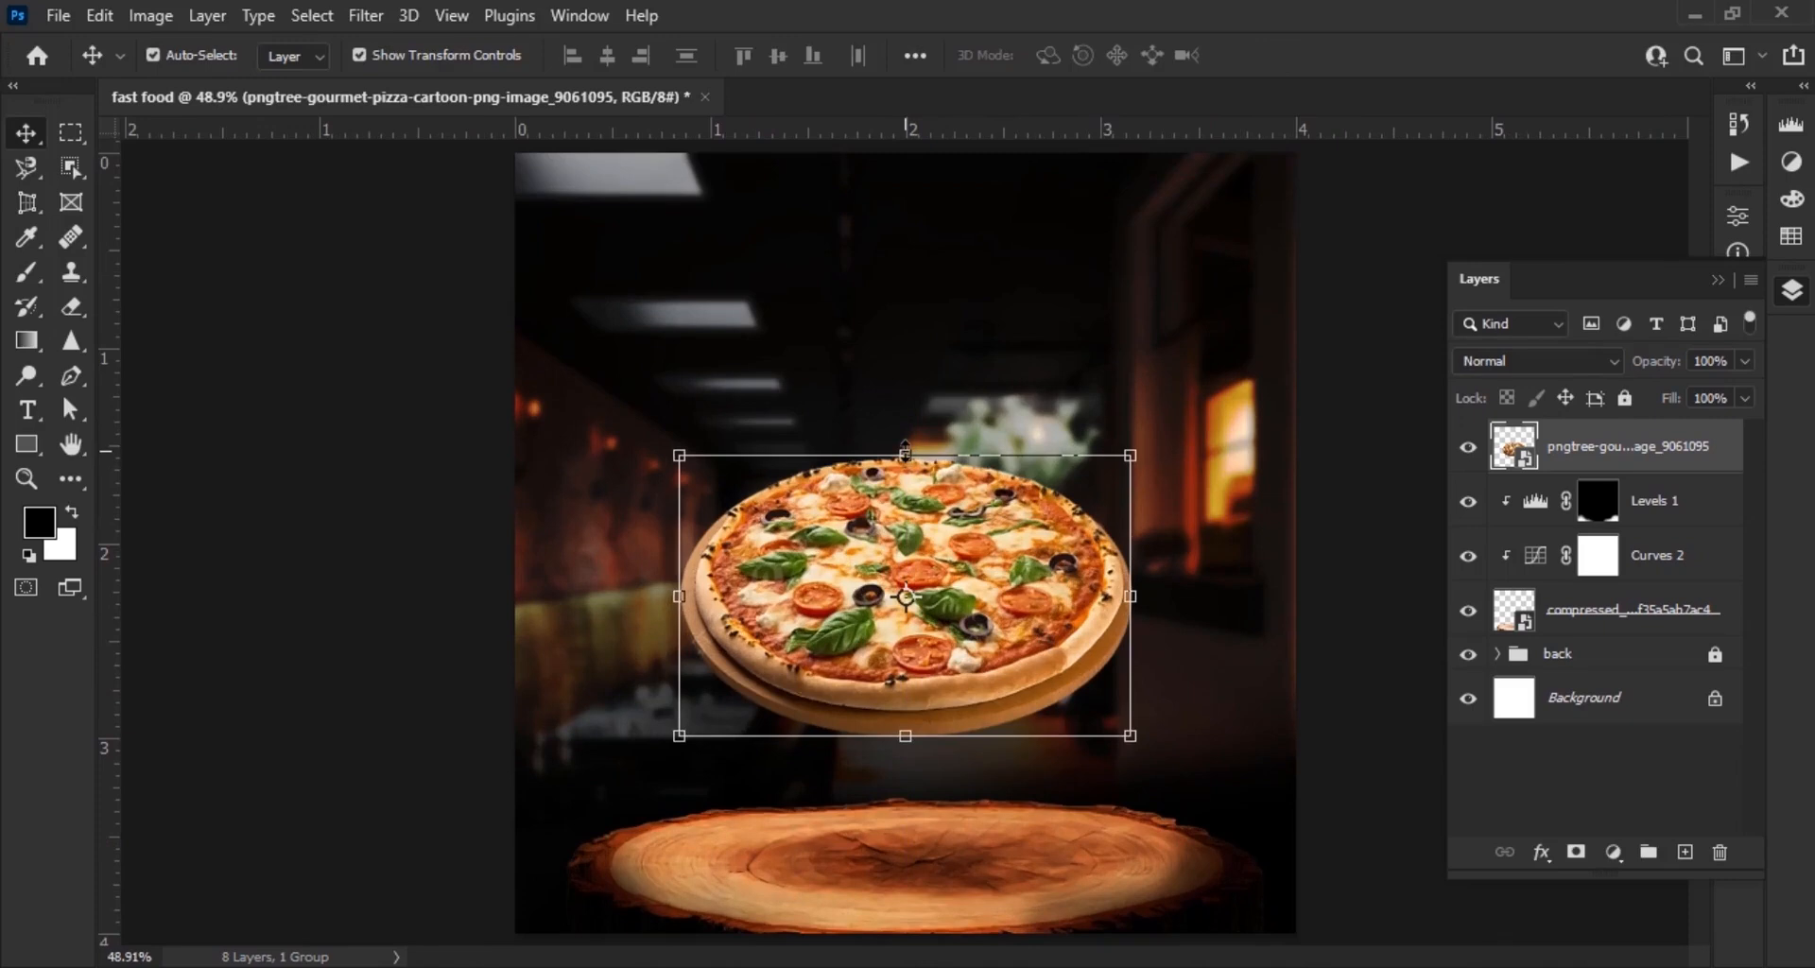
mouse_move(905, 454)
mouse_down()
mouse_move(905, 428)
mouse_move(905, 451)
mouse_up()
click(1274, 56)
click(1378, 293)
scroll(711, 644, down, 3)
scroll(1078, 733, up, 1)
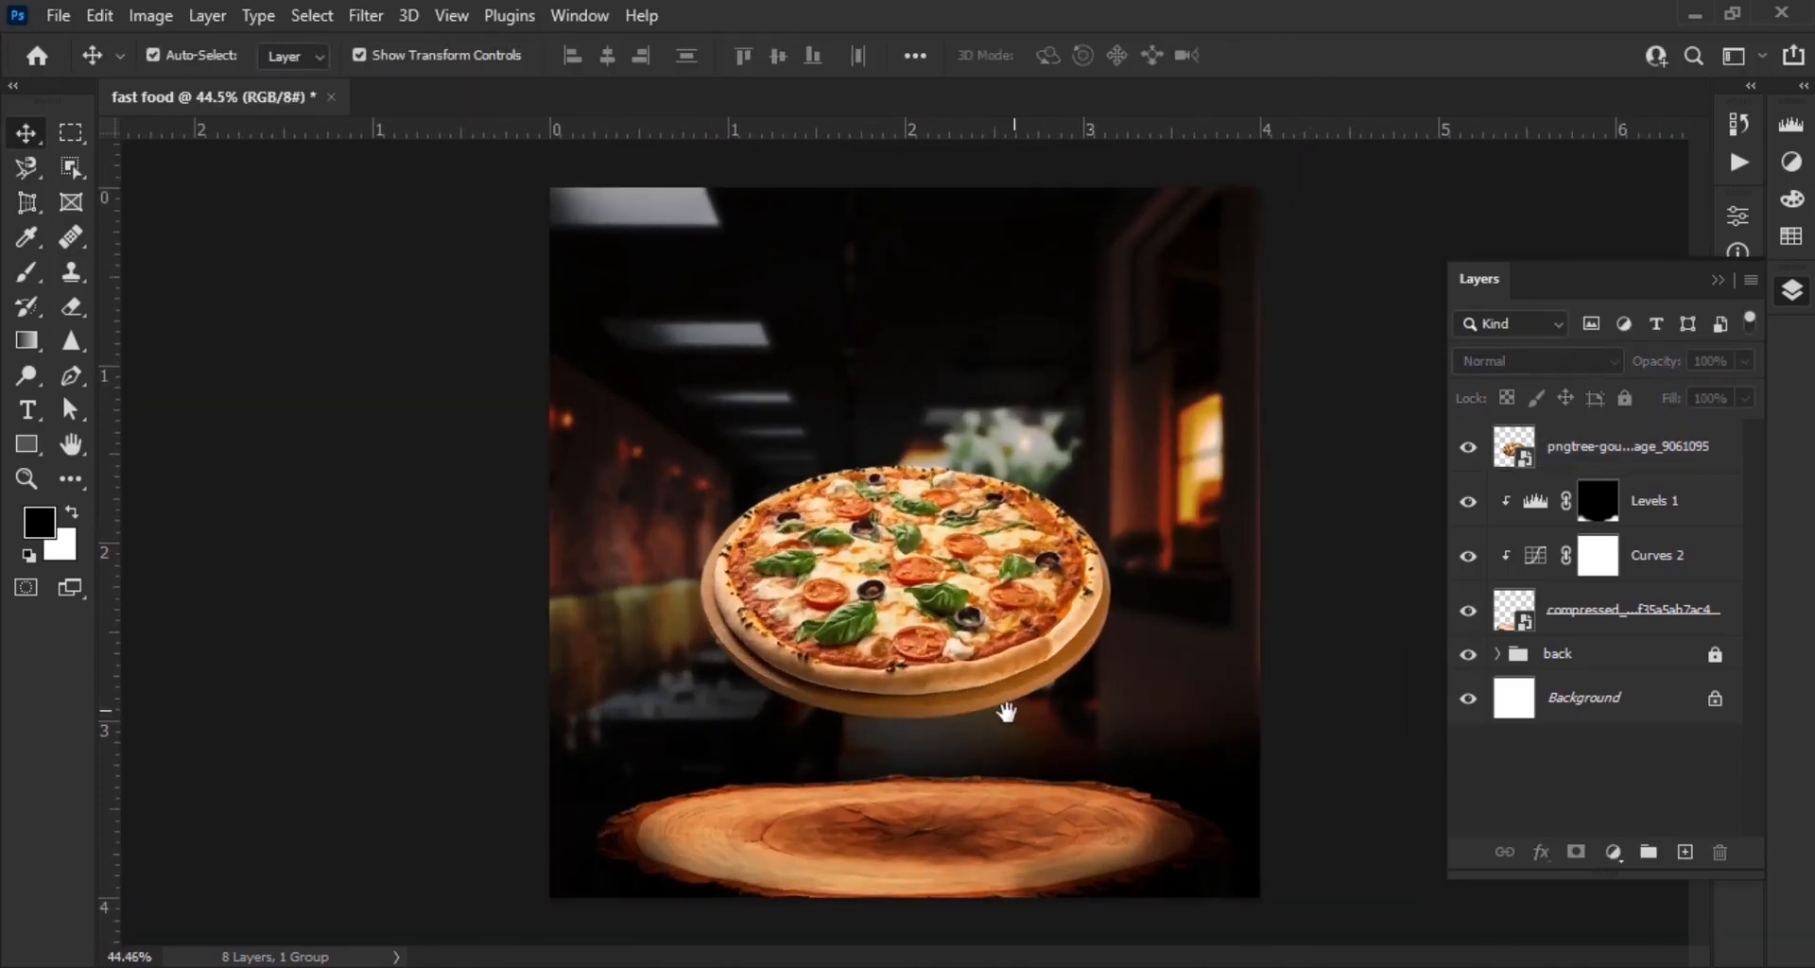
scroll(1059, 672, down, 1)
click(979, 594)
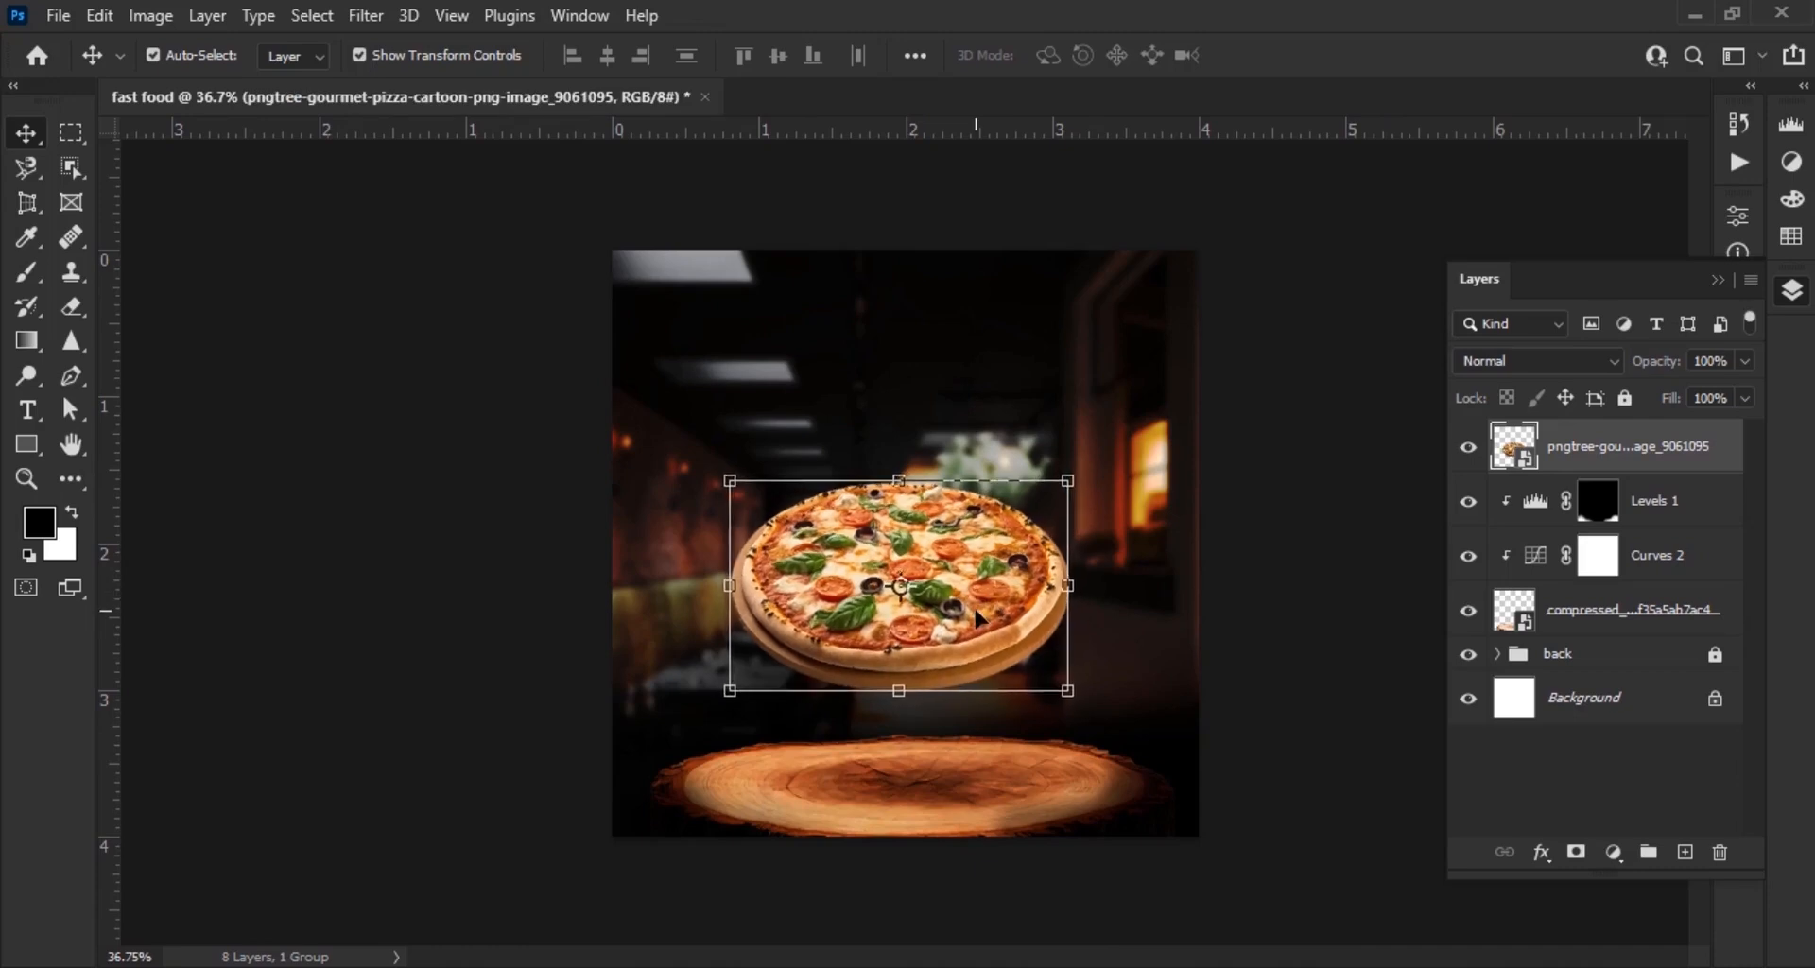
click(1323, 800)
scroll(1102, 726, down, 1)
scroll(936, 643, up, 1)
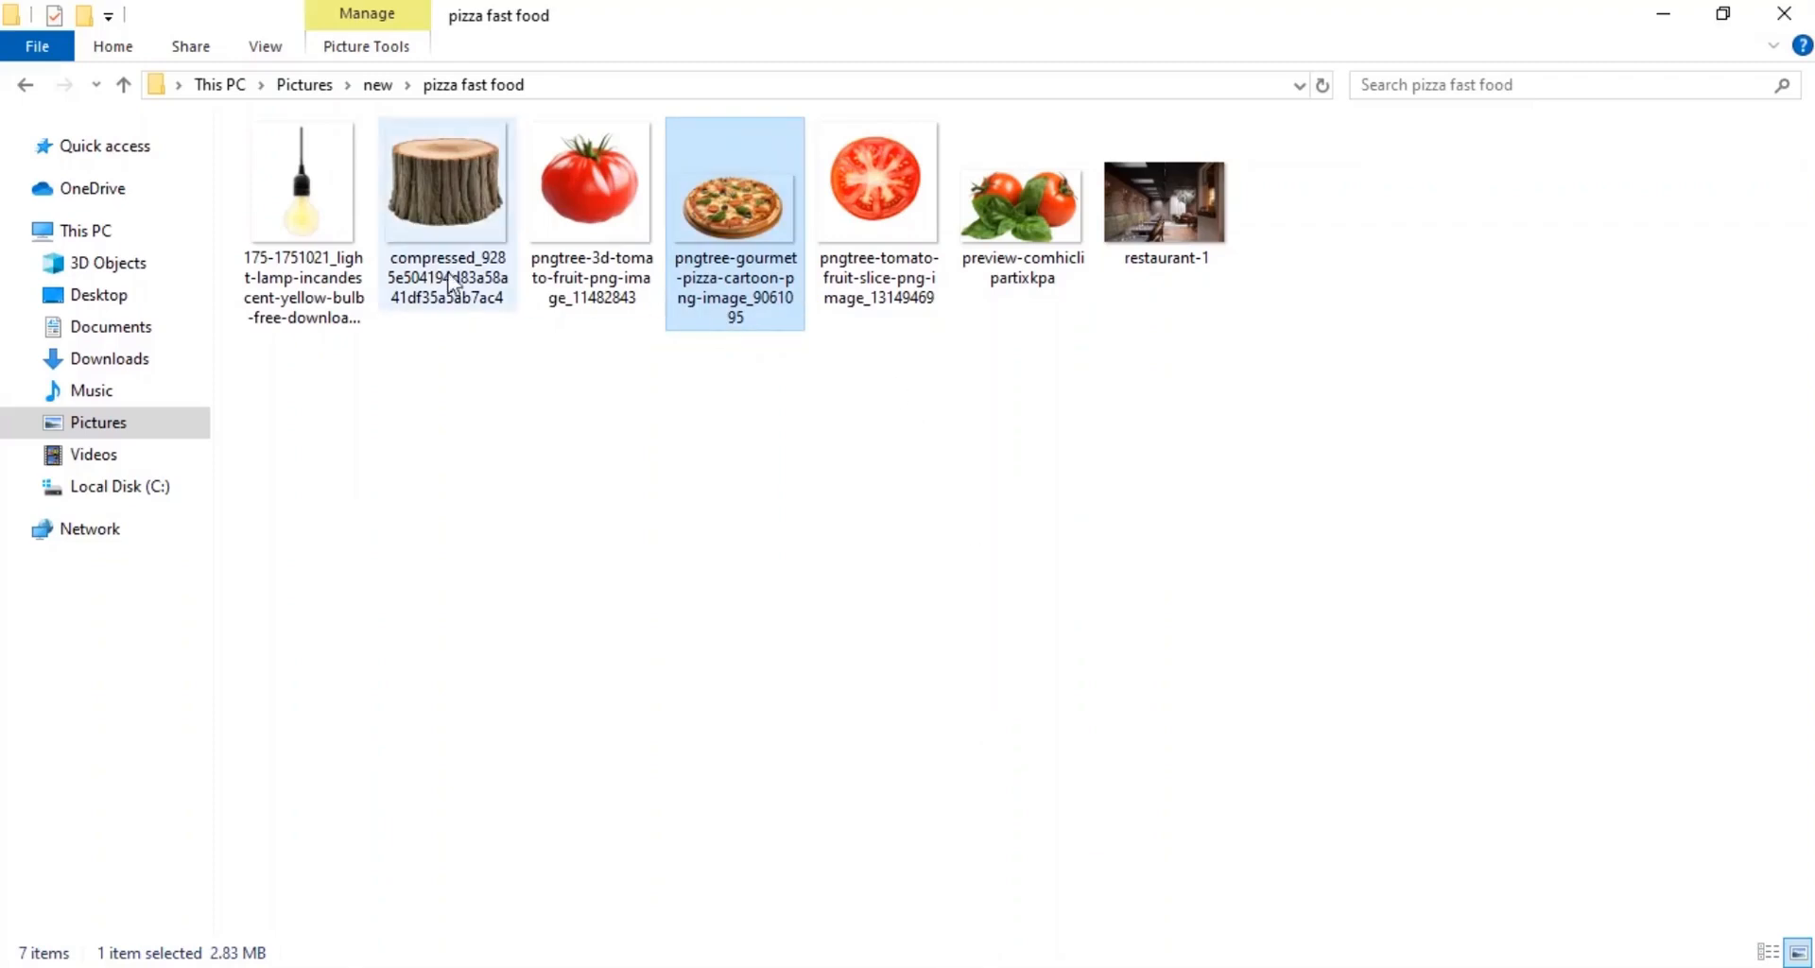
Switch to the image files, place the light bulb picture above the pizza layer, and convert it to a smart object
drag(293, 182, 940, 811)
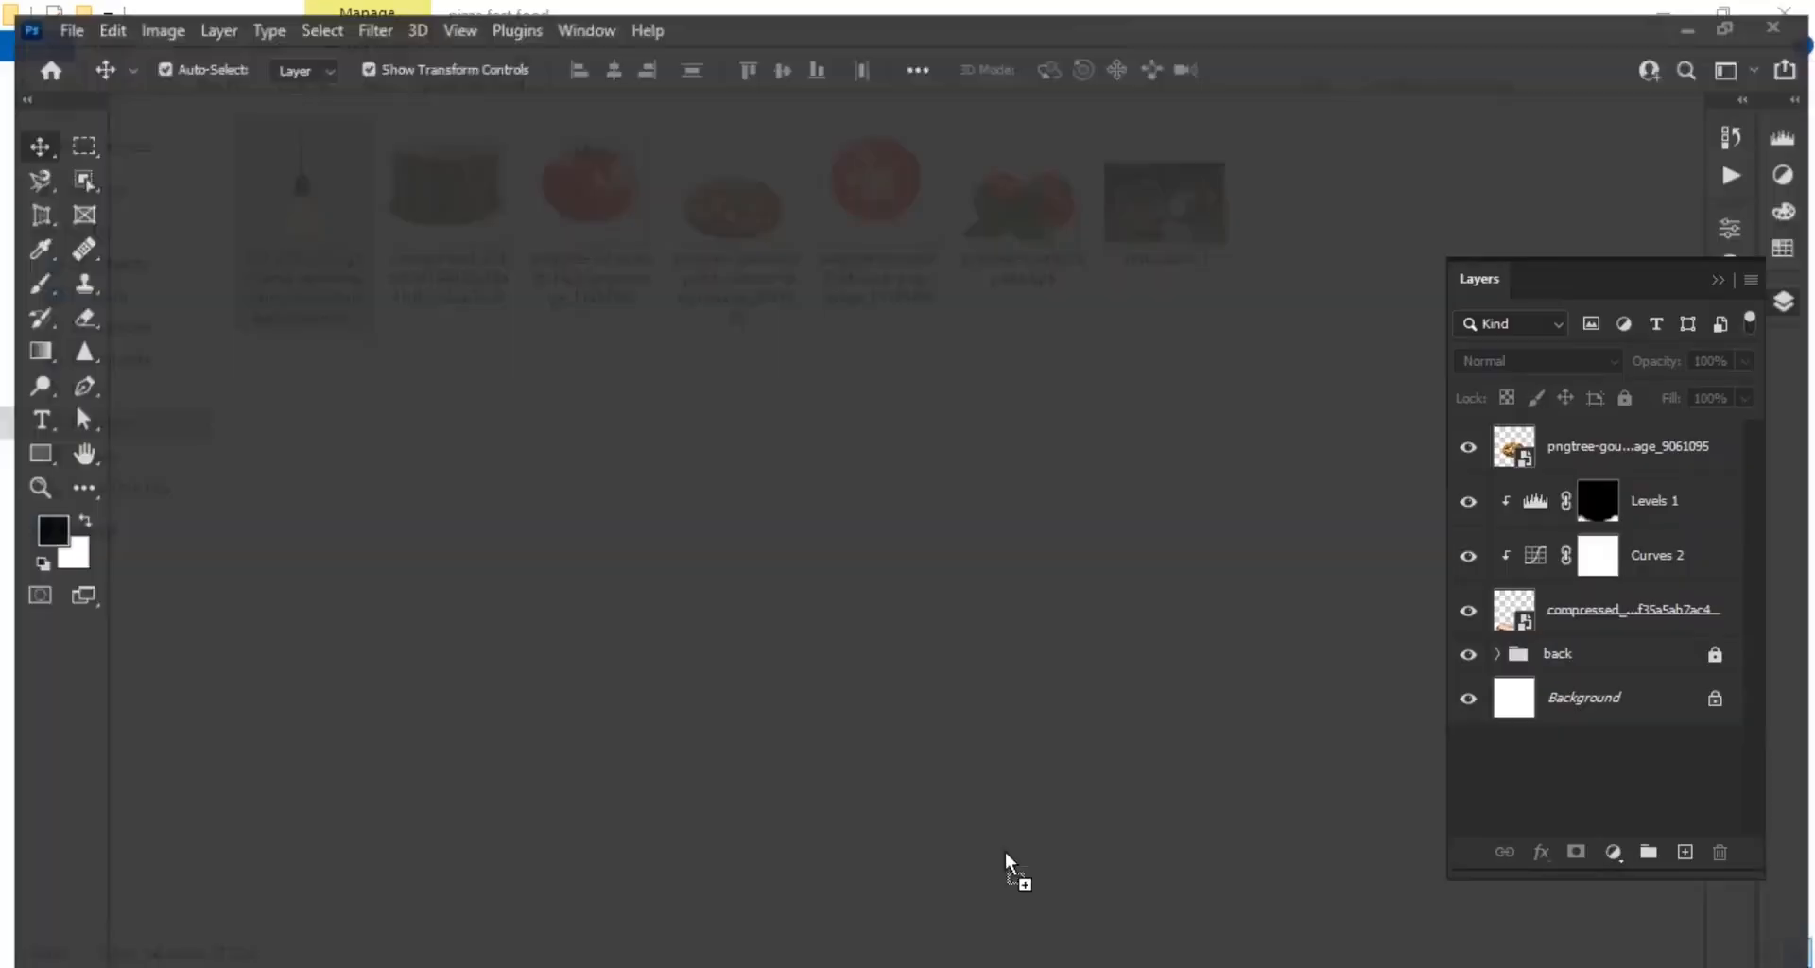
drag(1005, 863, 1148, 560)
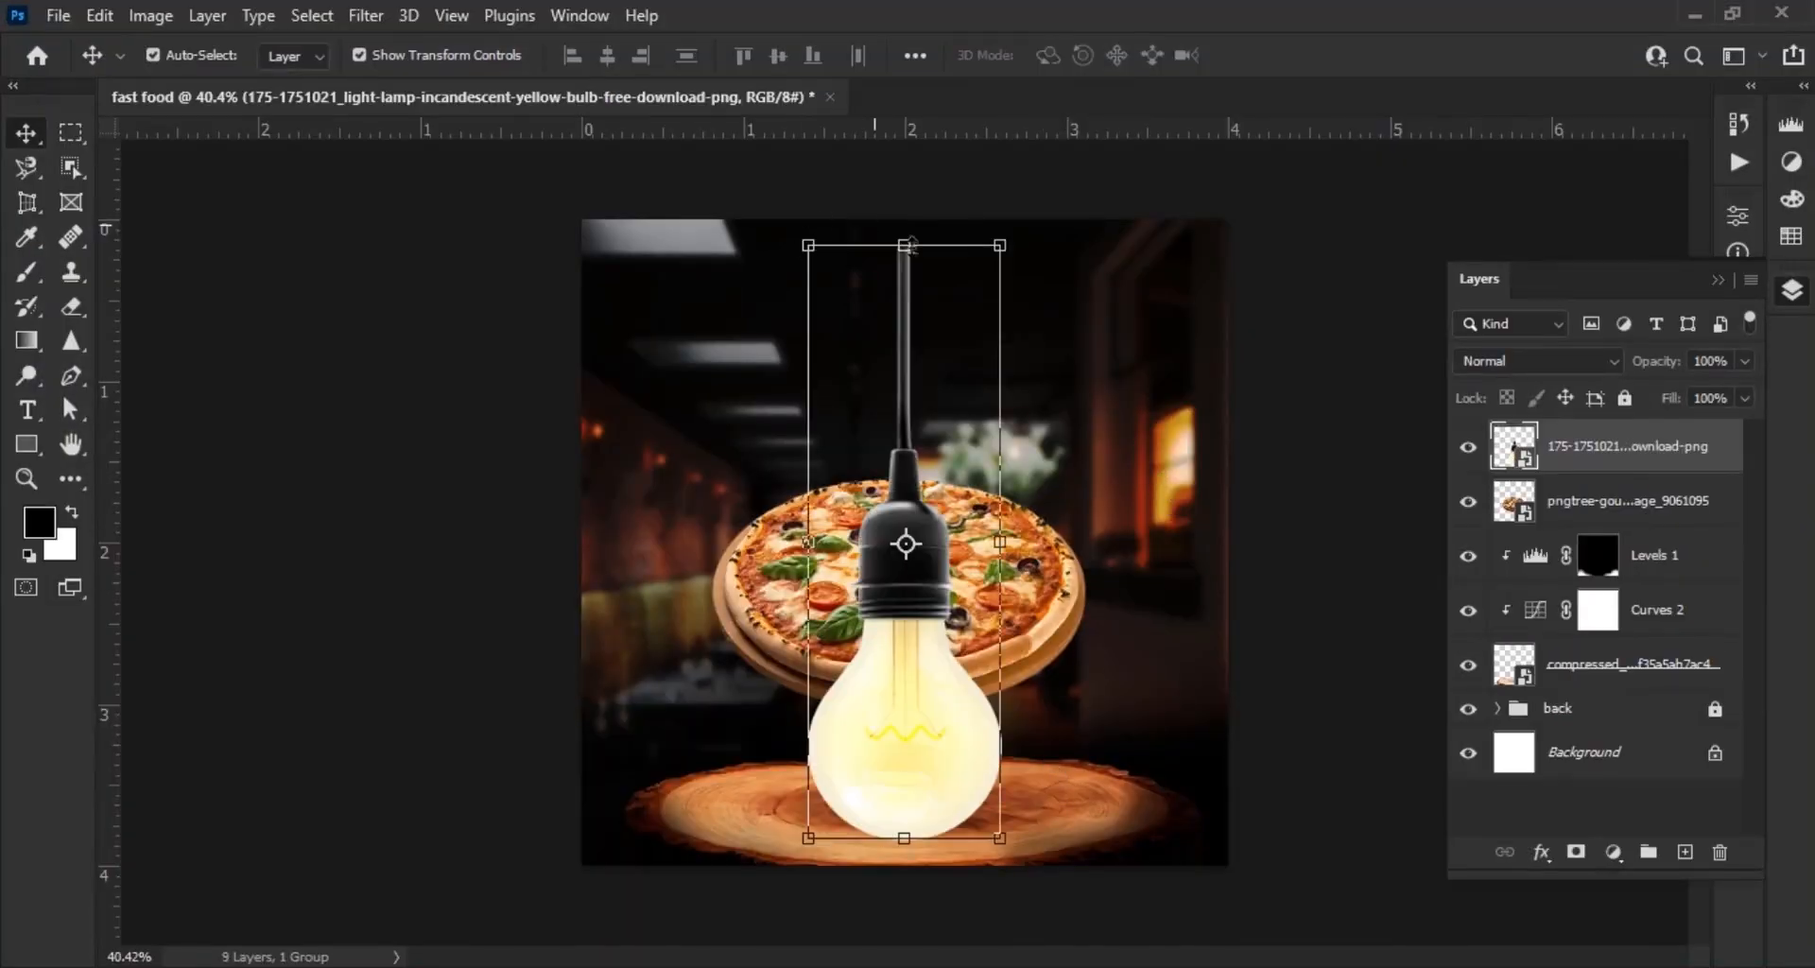
right_click(1662, 463)
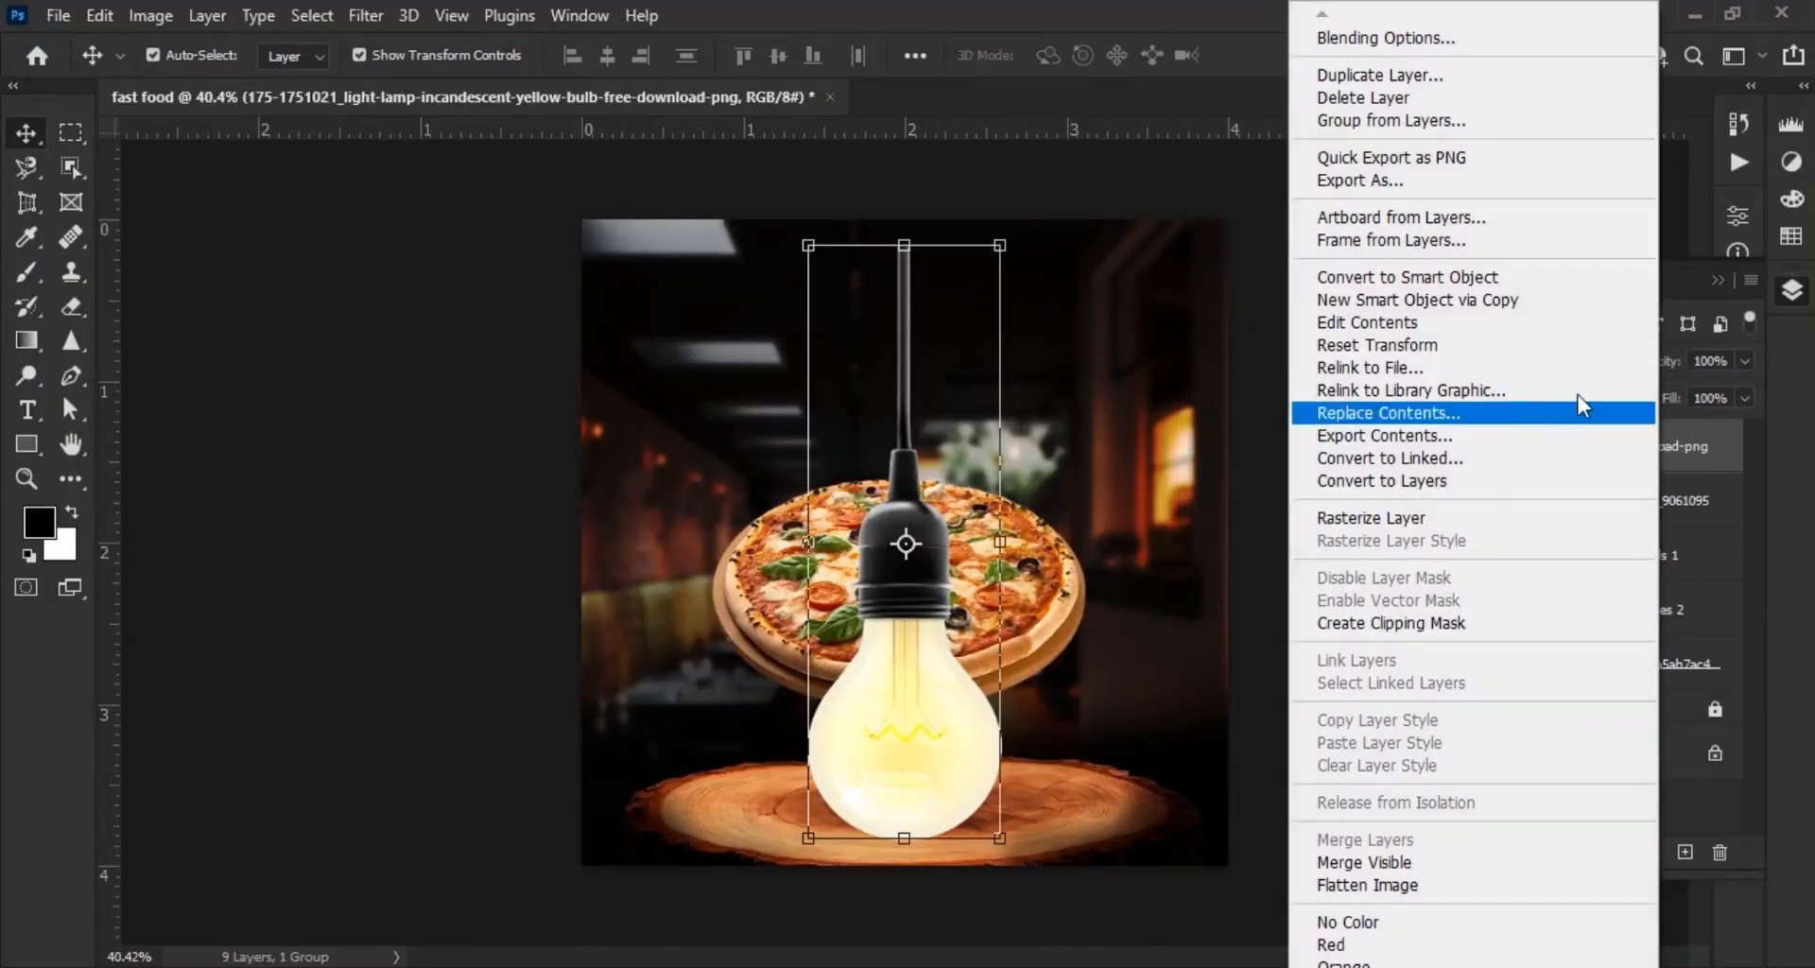
click(1520, 276)
Scale the bulb to 63.79% and hang it from the canvas's upper edge beside the right border
drag(904, 247, 913, 398)
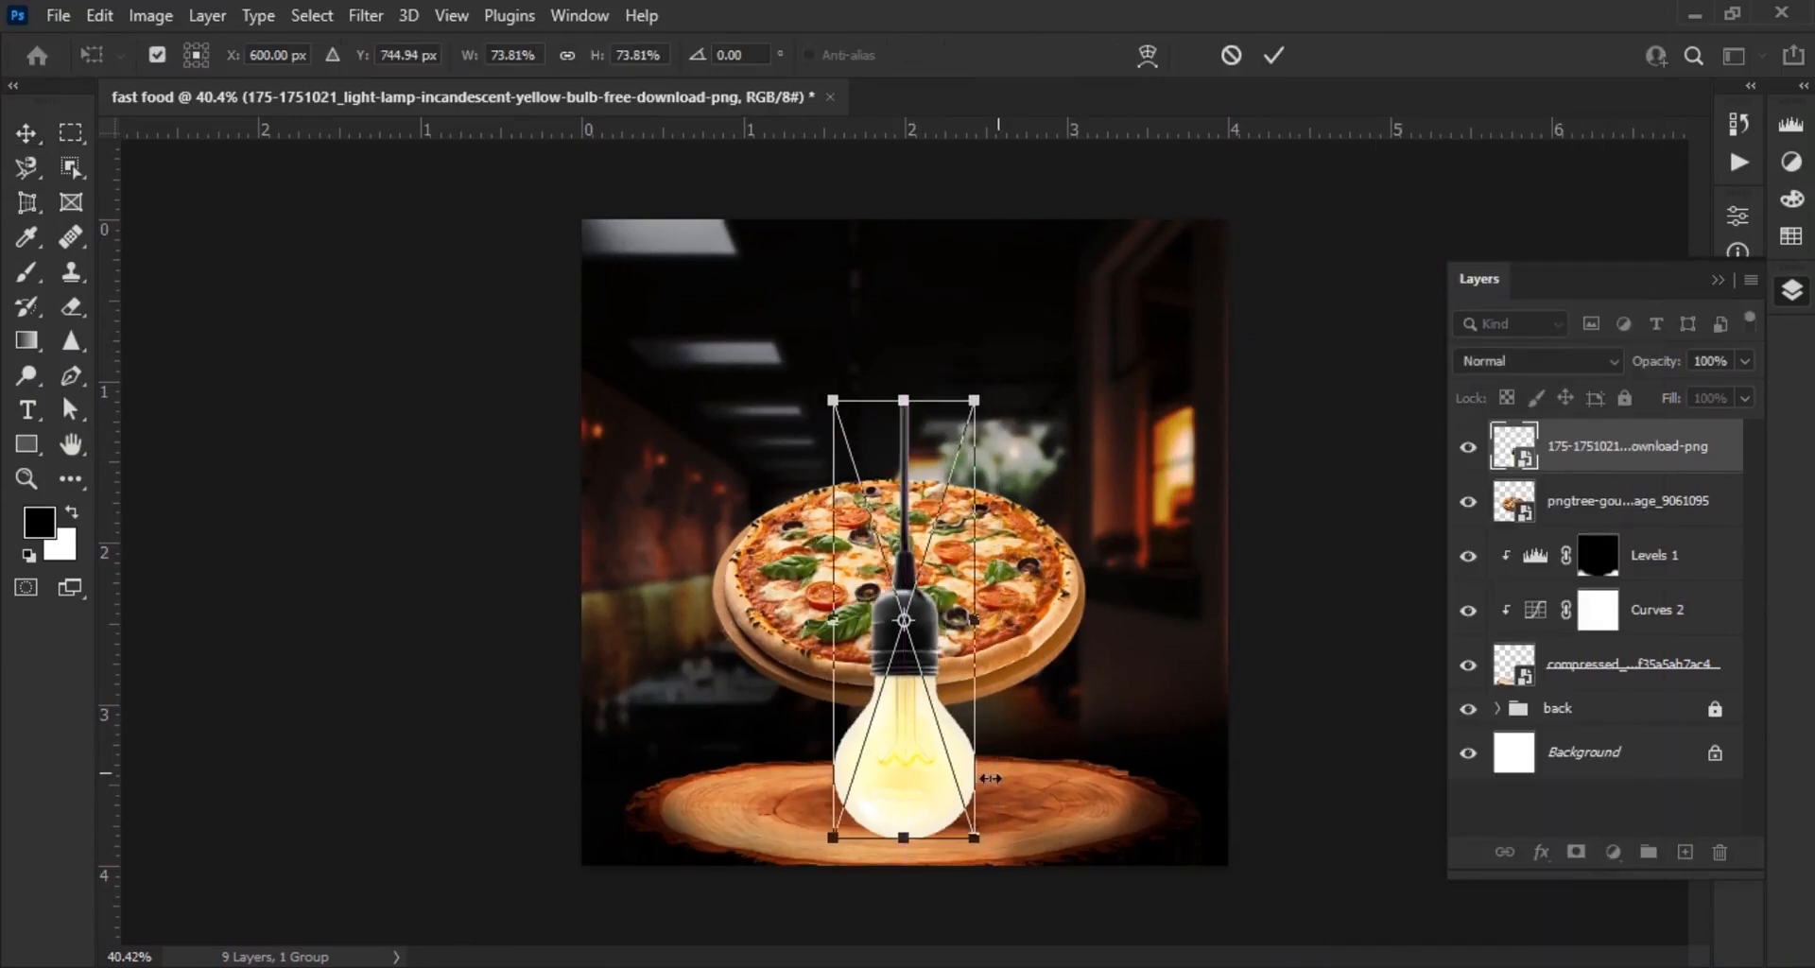
drag(905, 793, 769, 752)
scroll(1154, 541, up, 5)
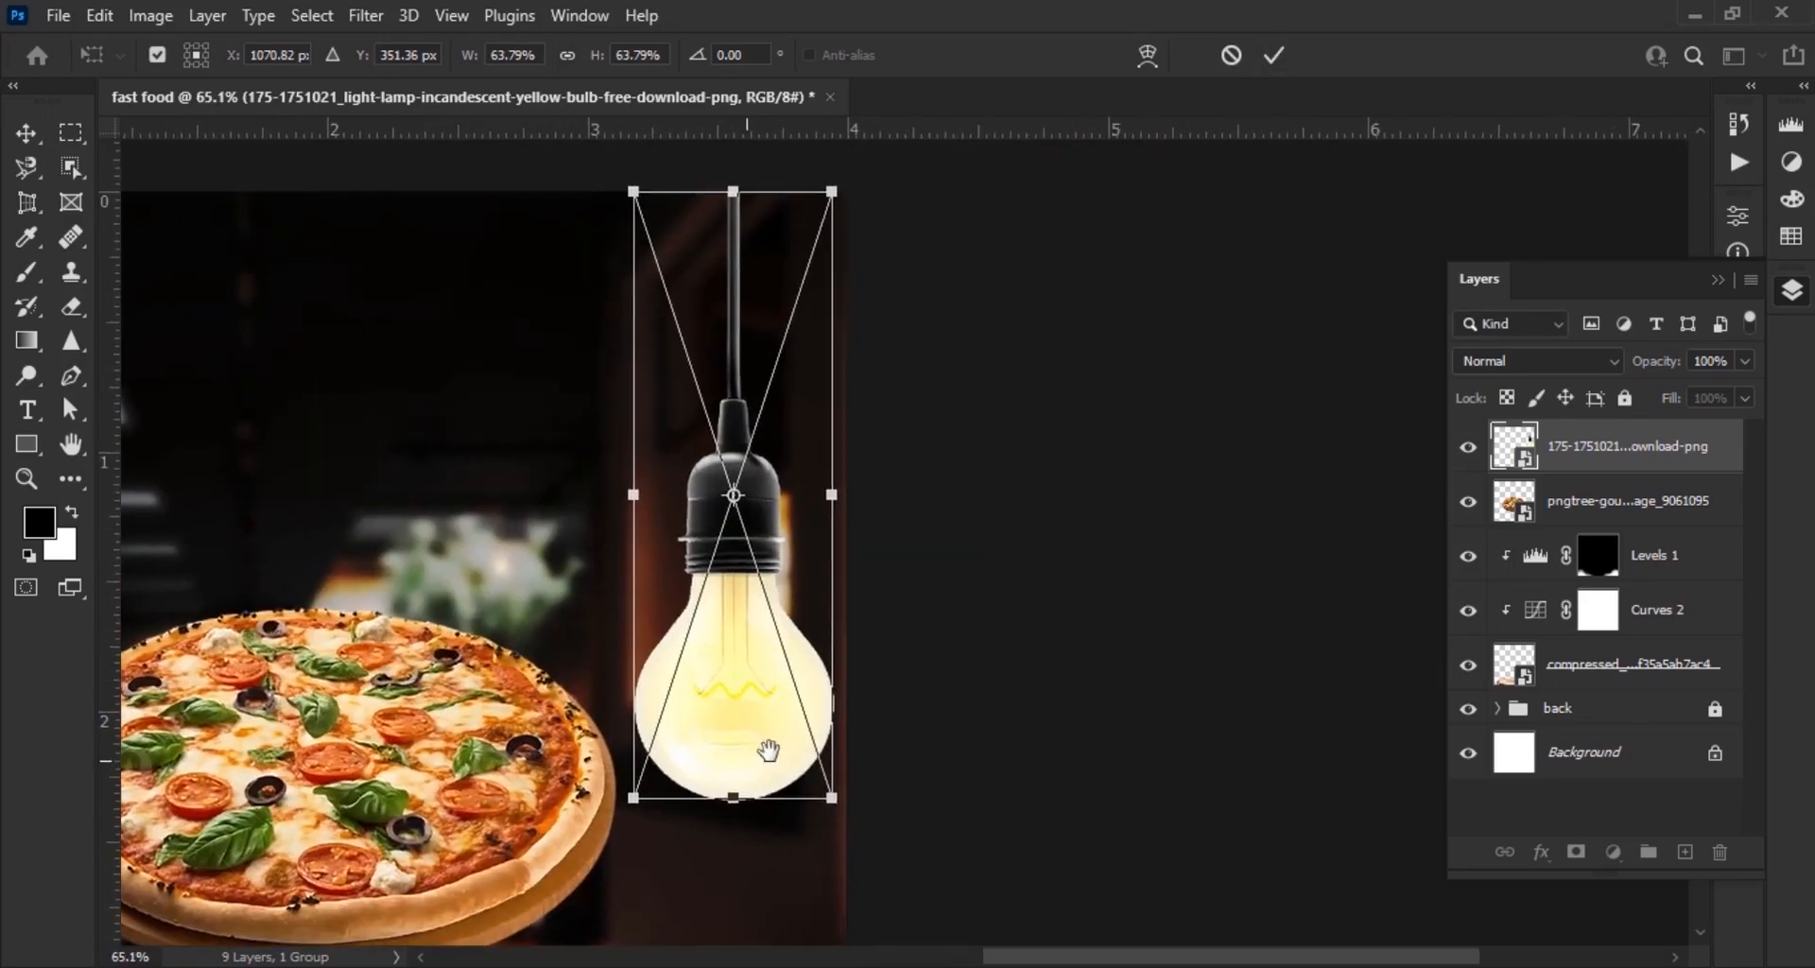
click(1280, 53)
Rotate the bulb to -4.43°, scale it to 59.37%, and shift it up and right so it slightly overlaps the canvas border
click(860, 842)
key(ctrl+z)
key(ctrl+t)
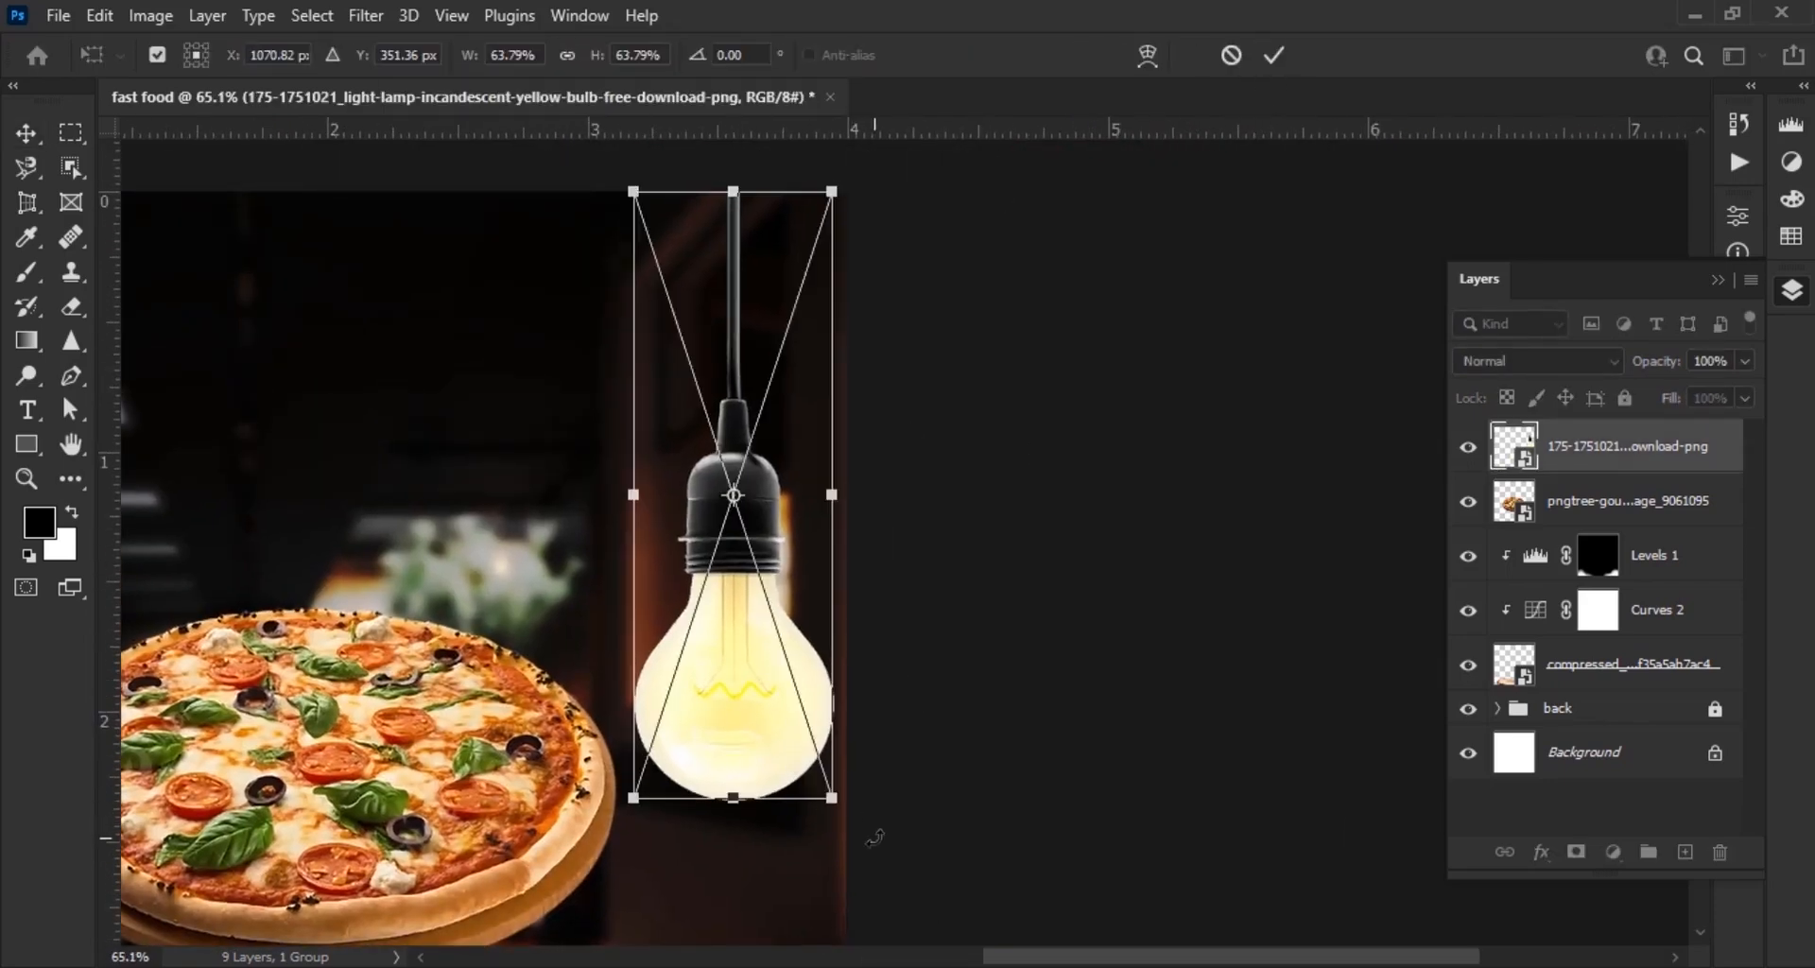
drag(875, 839, 909, 834)
drag(745, 732, 780, 735)
drag(886, 795, 868, 753)
scroll(864, 695, down, 3)
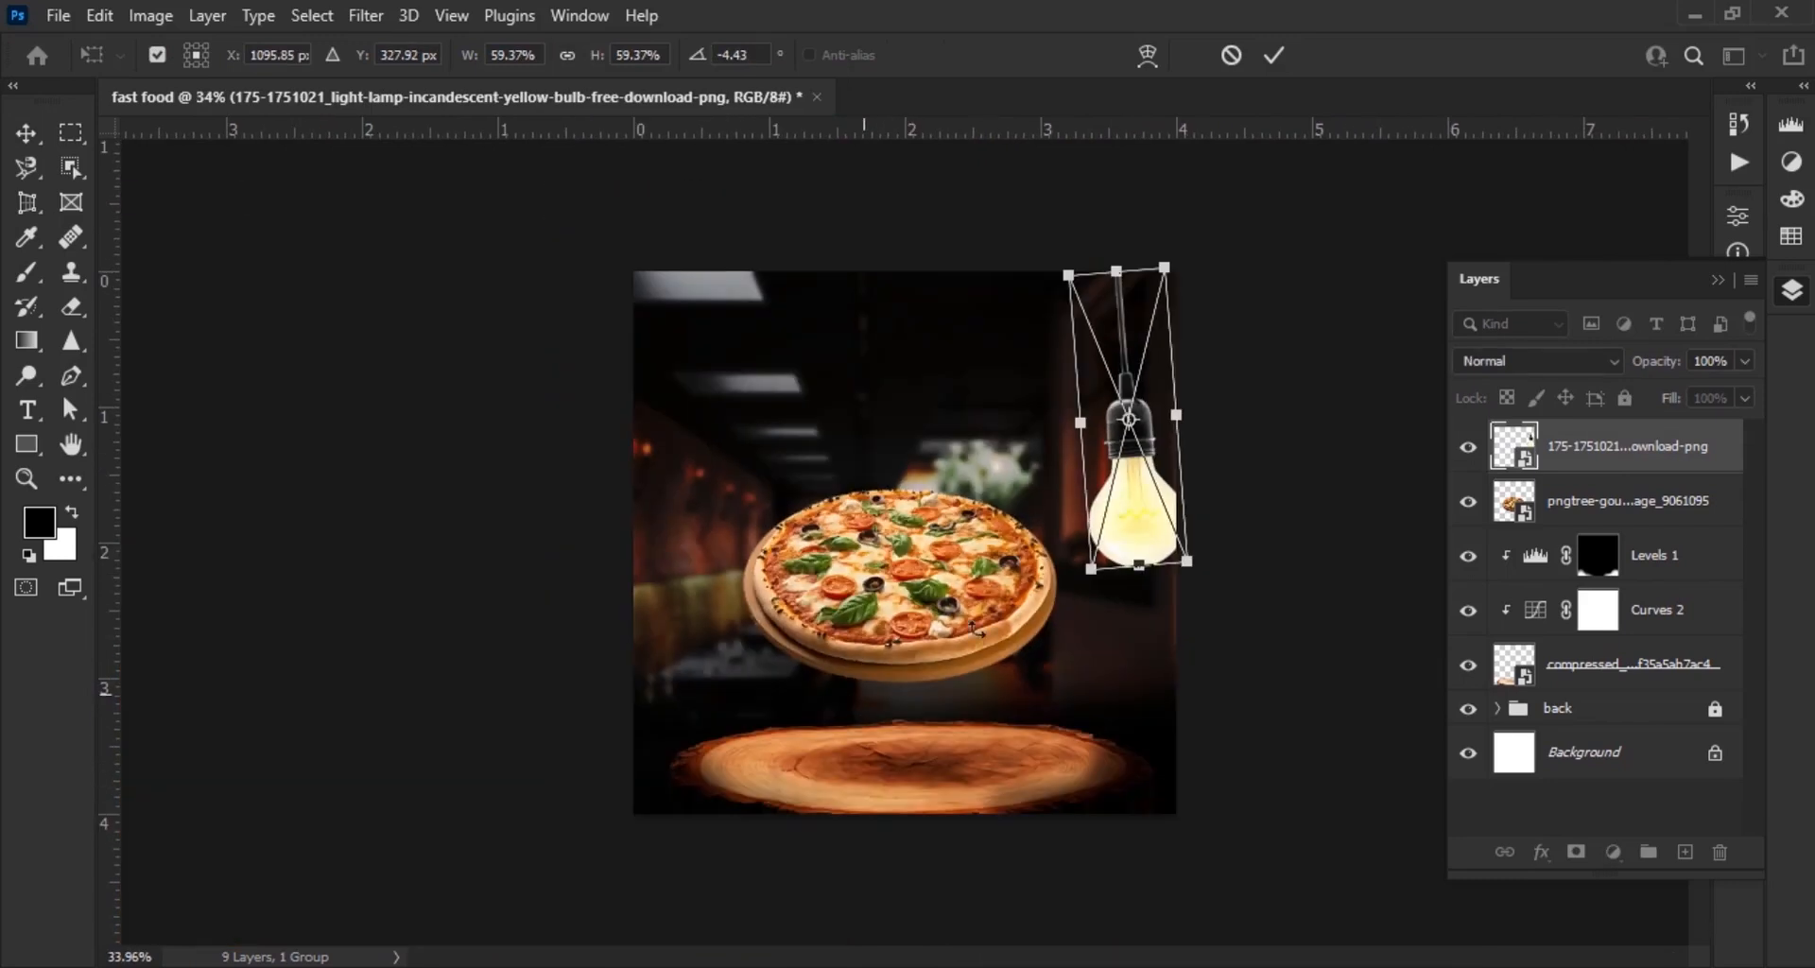
click(1274, 56)
Add a Curves adjustment clipped to the bulb and bend the curve strongly downward for a black socket and deeper yellow glass
scroll(1280, 558, up, 3)
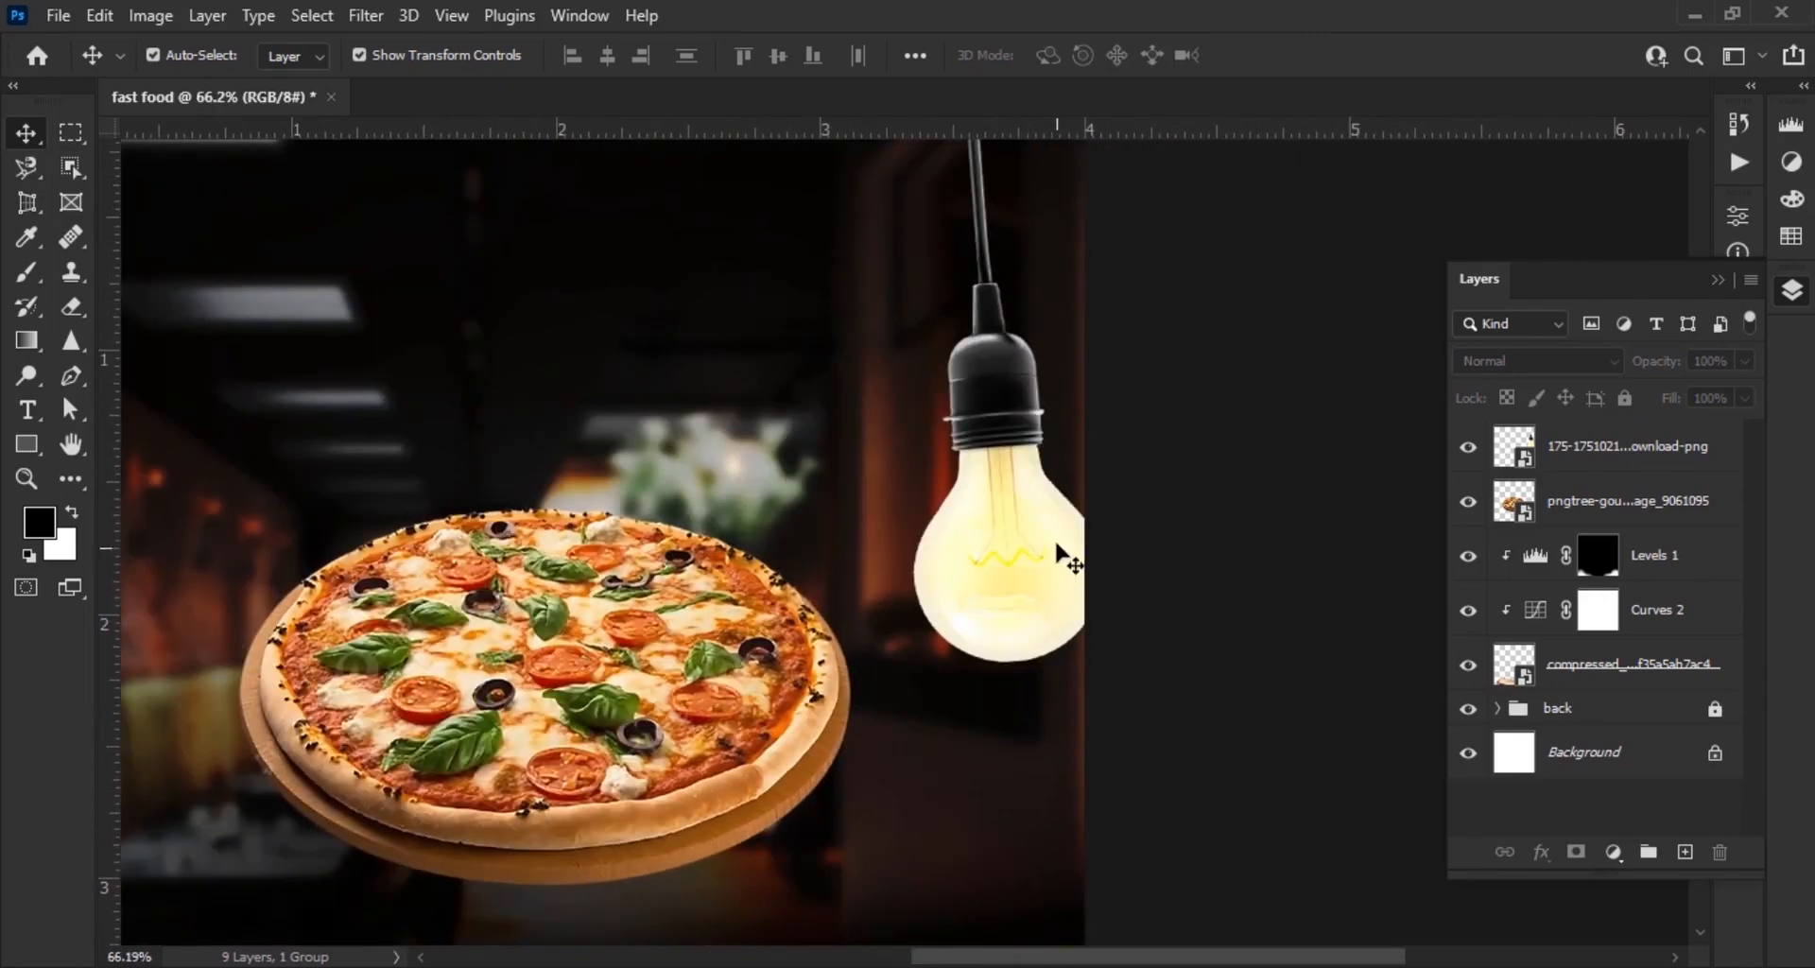
click(949, 575)
scroll(949, 575, down, 3)
scroll(1175, 518, up, 3)
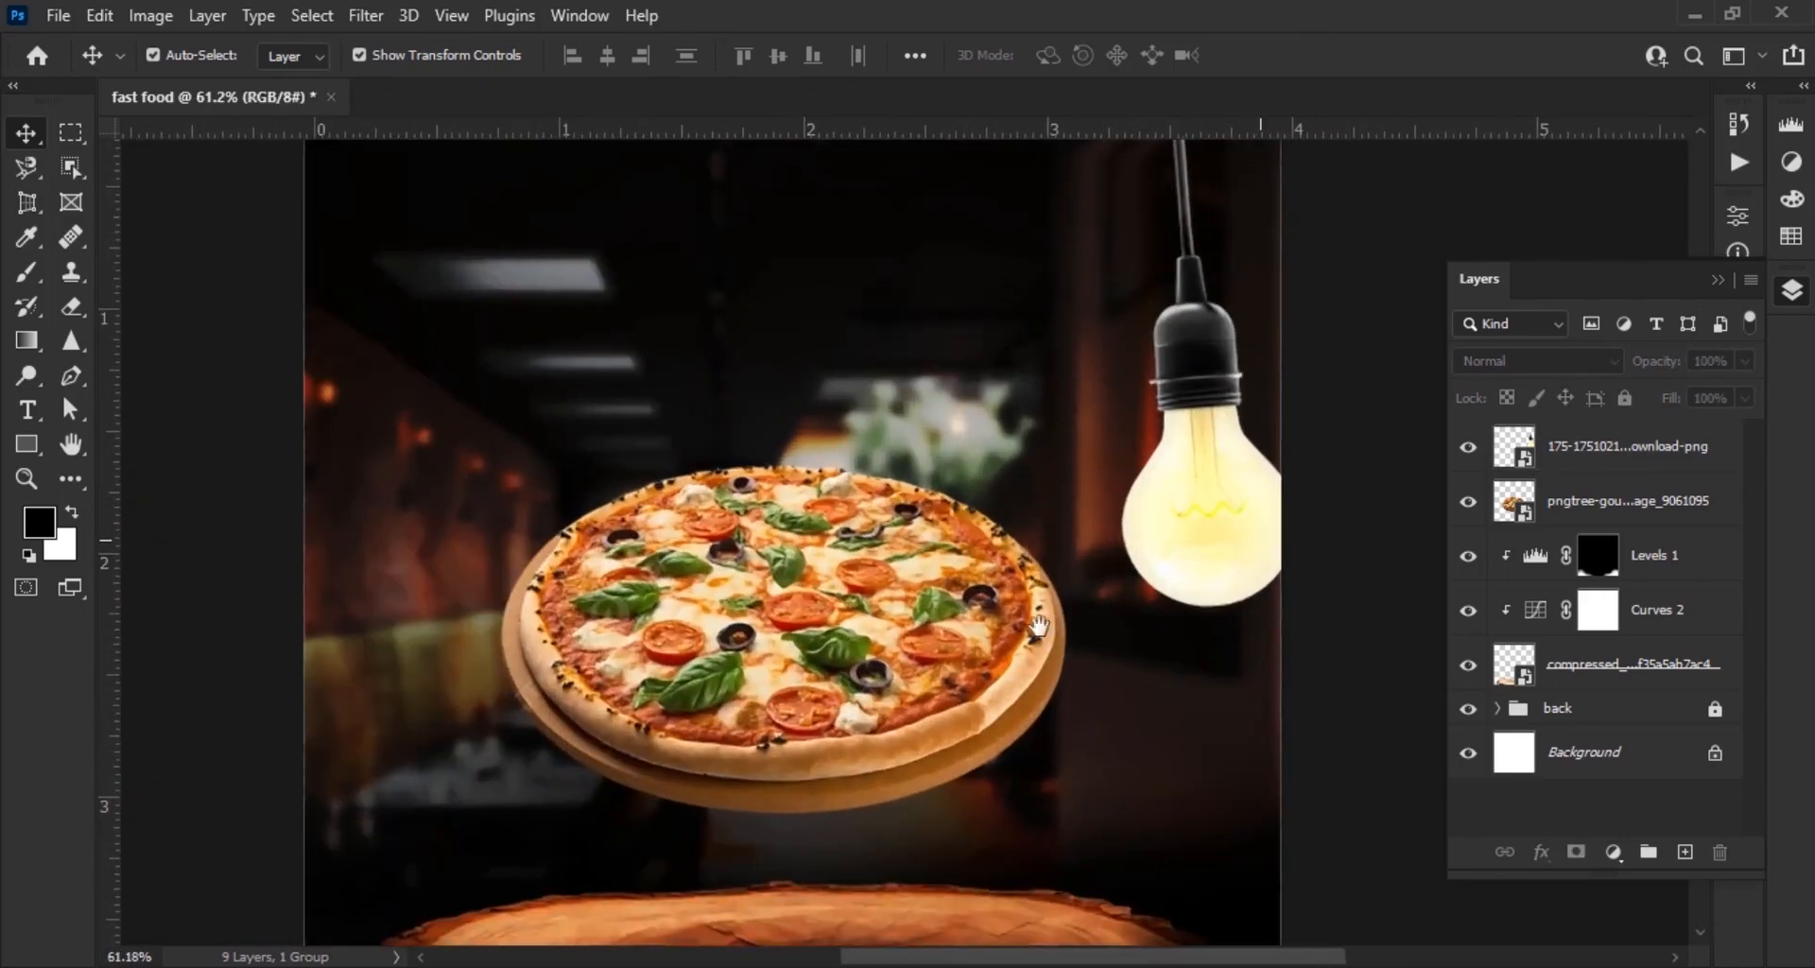
drag(1254, 550, 712, 711)
click(826, 639)
click(1610, 853)
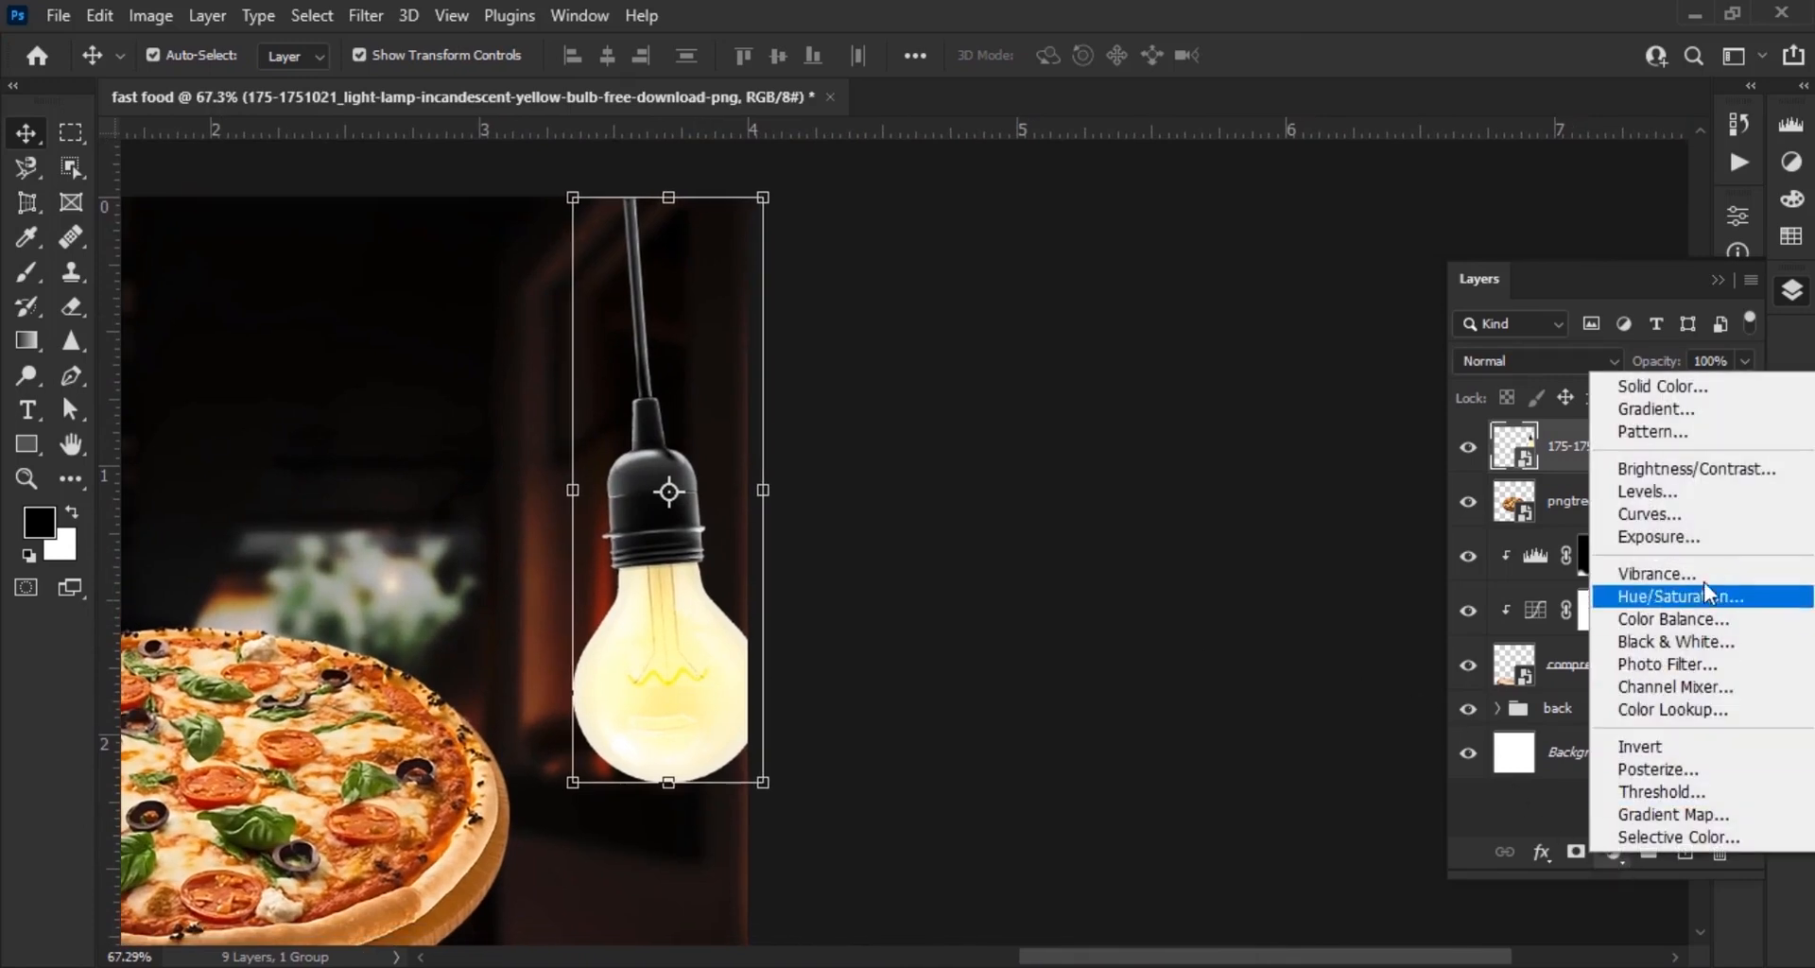
click(1711, 518)
drag(1574, 449, 1593, 498)
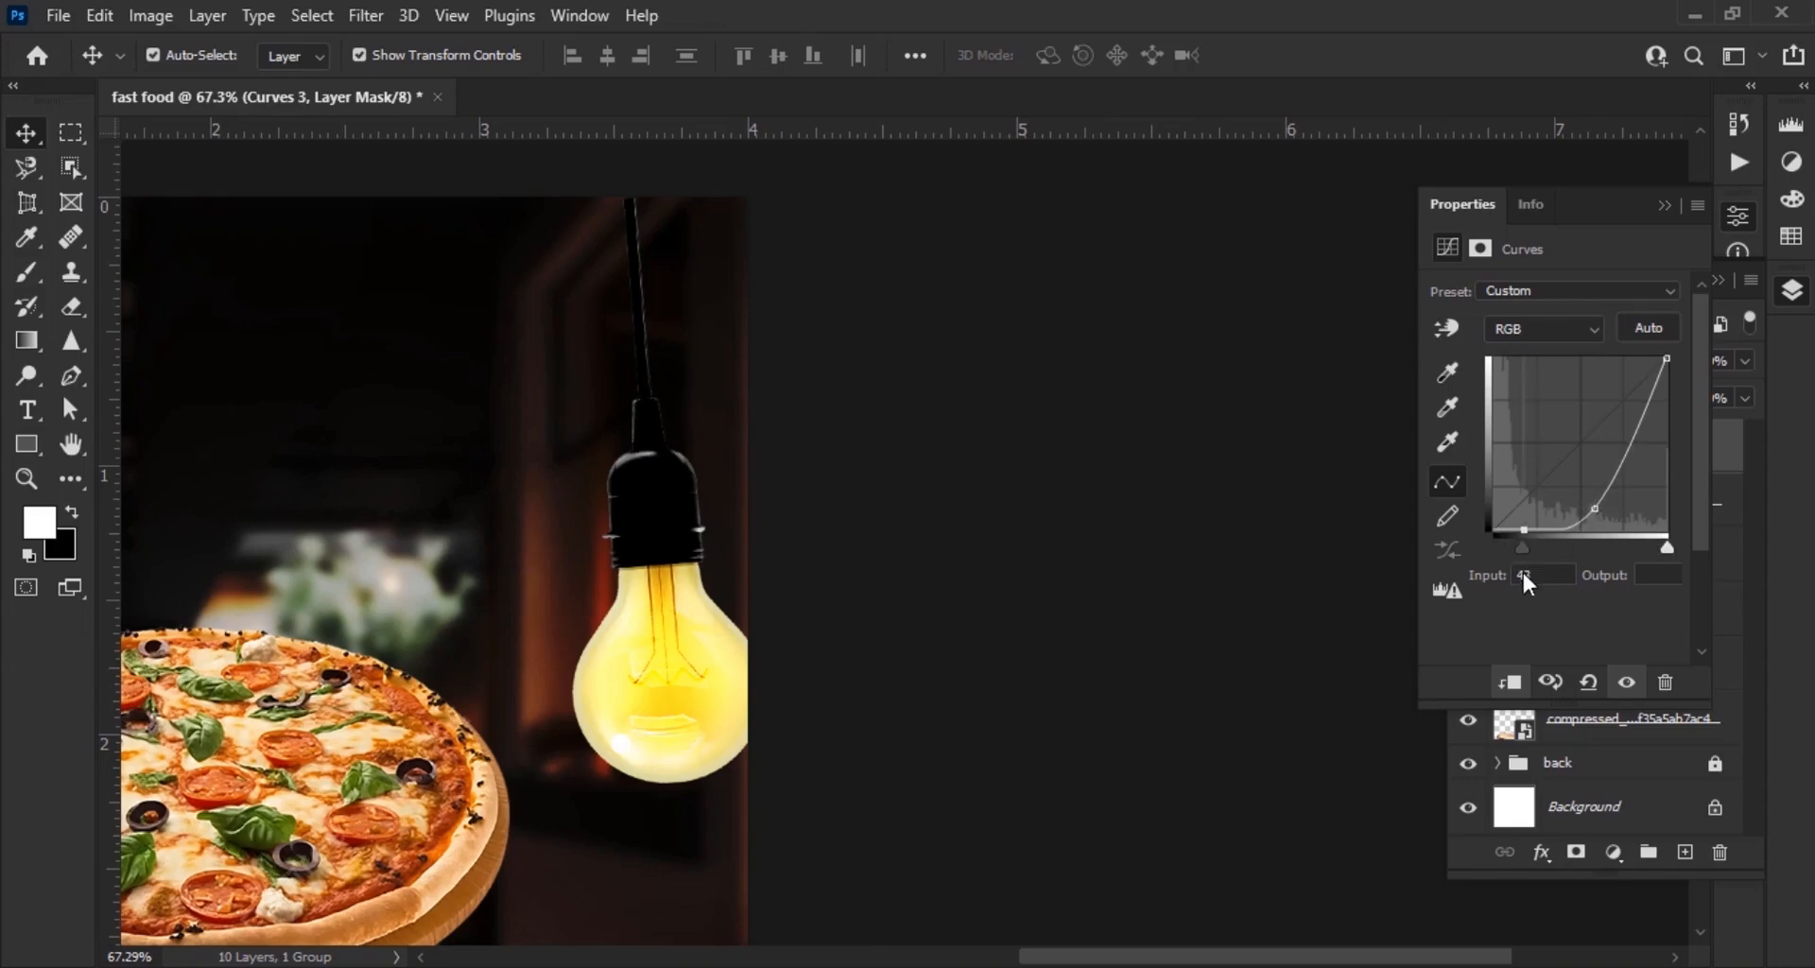
mouse_move(1629, 431)
mouse_down()
mouse_move(1608, 429)
mouse_move(1650, 434)
mouse_up()
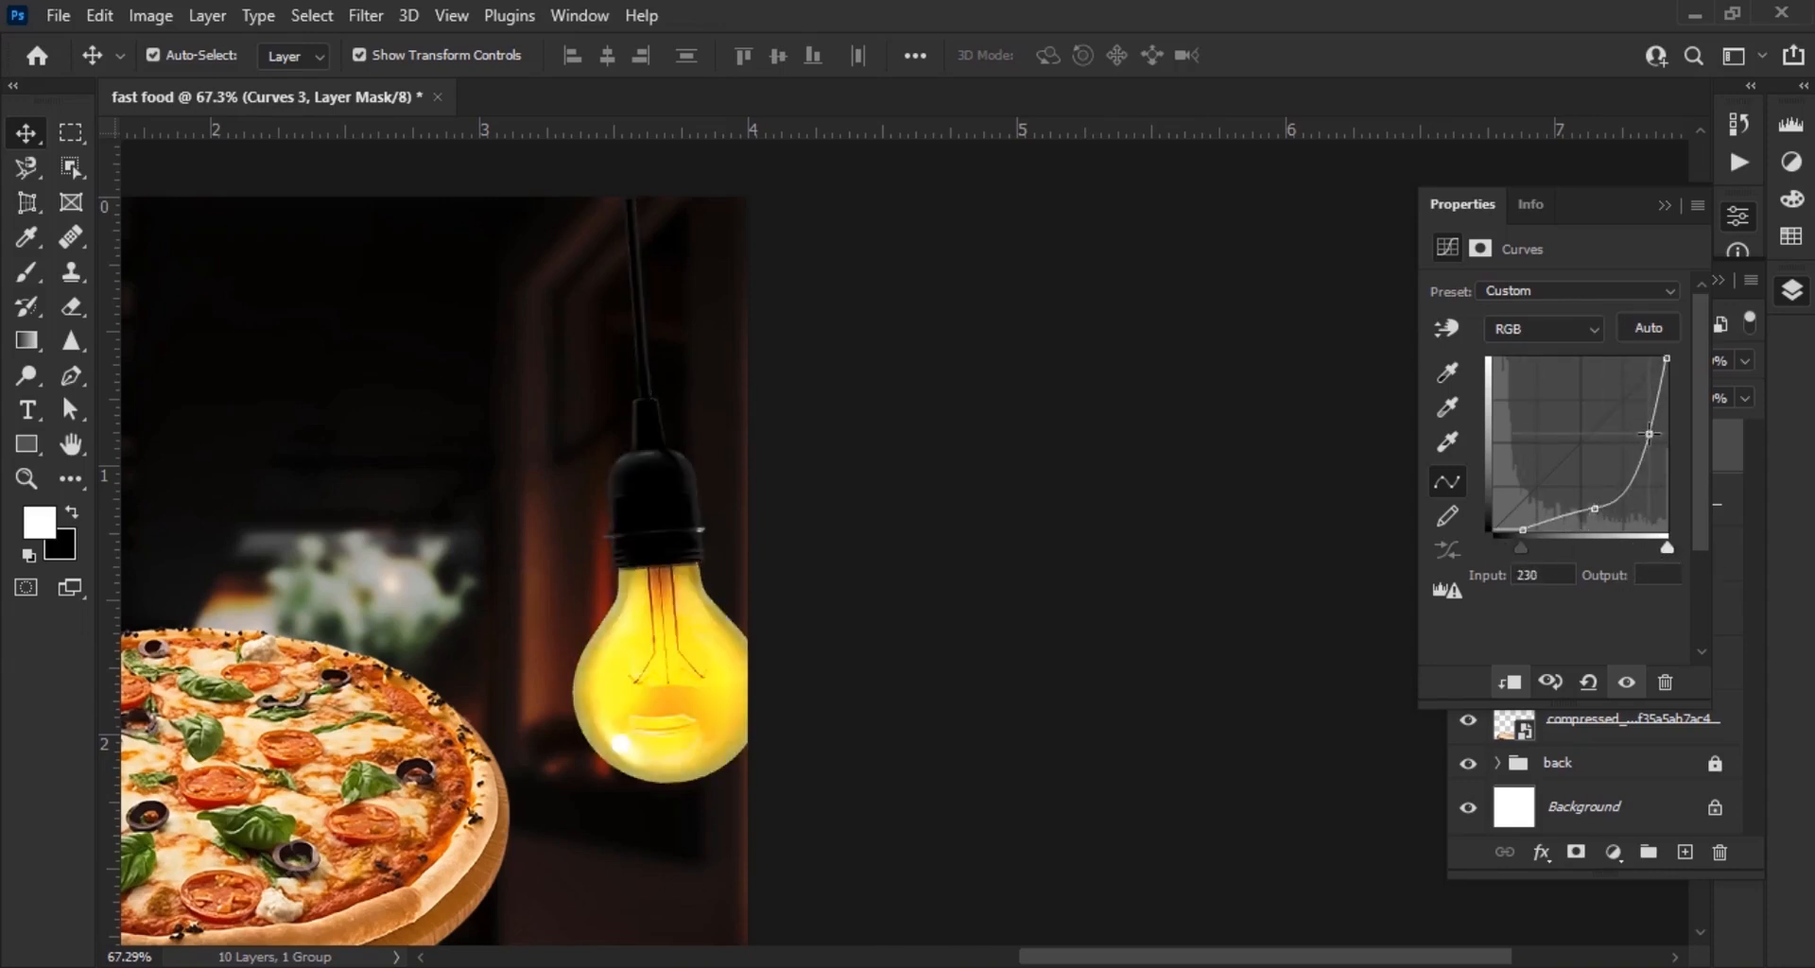
click(1665, 205)
Examine the bulb in the composition and compare it with and without its Curves adjustment
scroll(1418, 473, down, 5)
scroll(1425, 531, up, 6)
drag(1166, 555, 1218, 543)
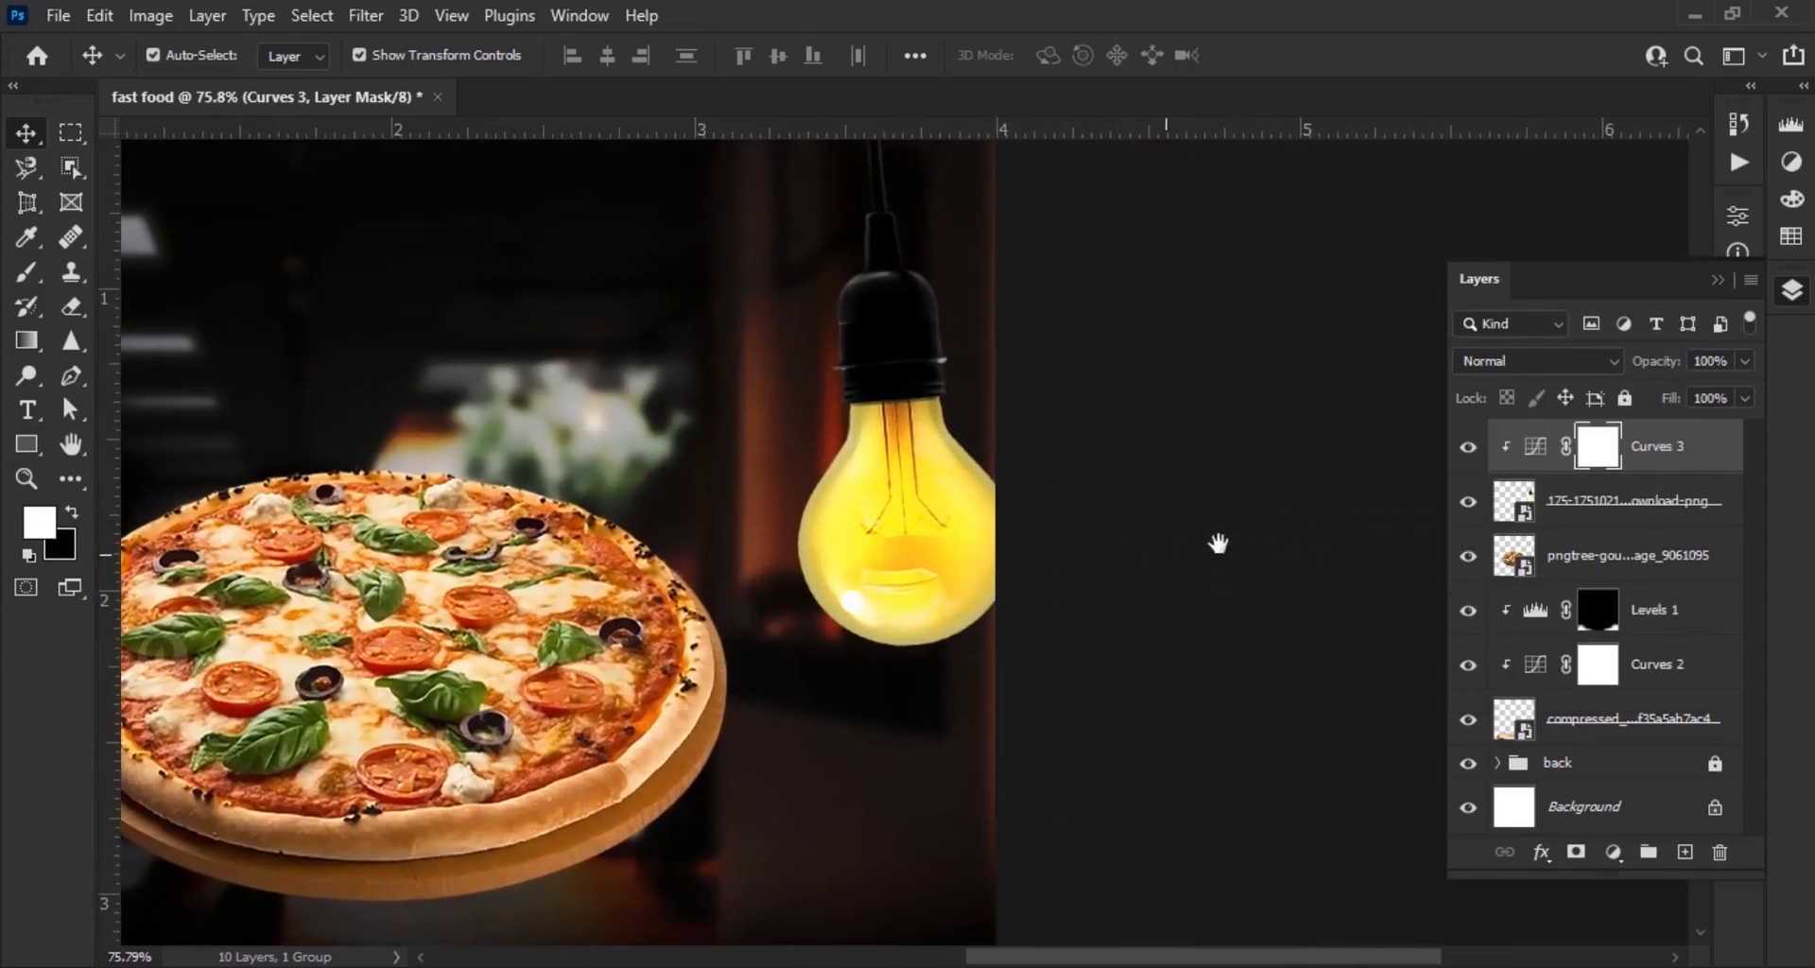
click(1470, 451)
scroll(1217, 468, up, 2)
drag(1217, 468, 1159, 571)
scroll(1145, 558, down, 2)
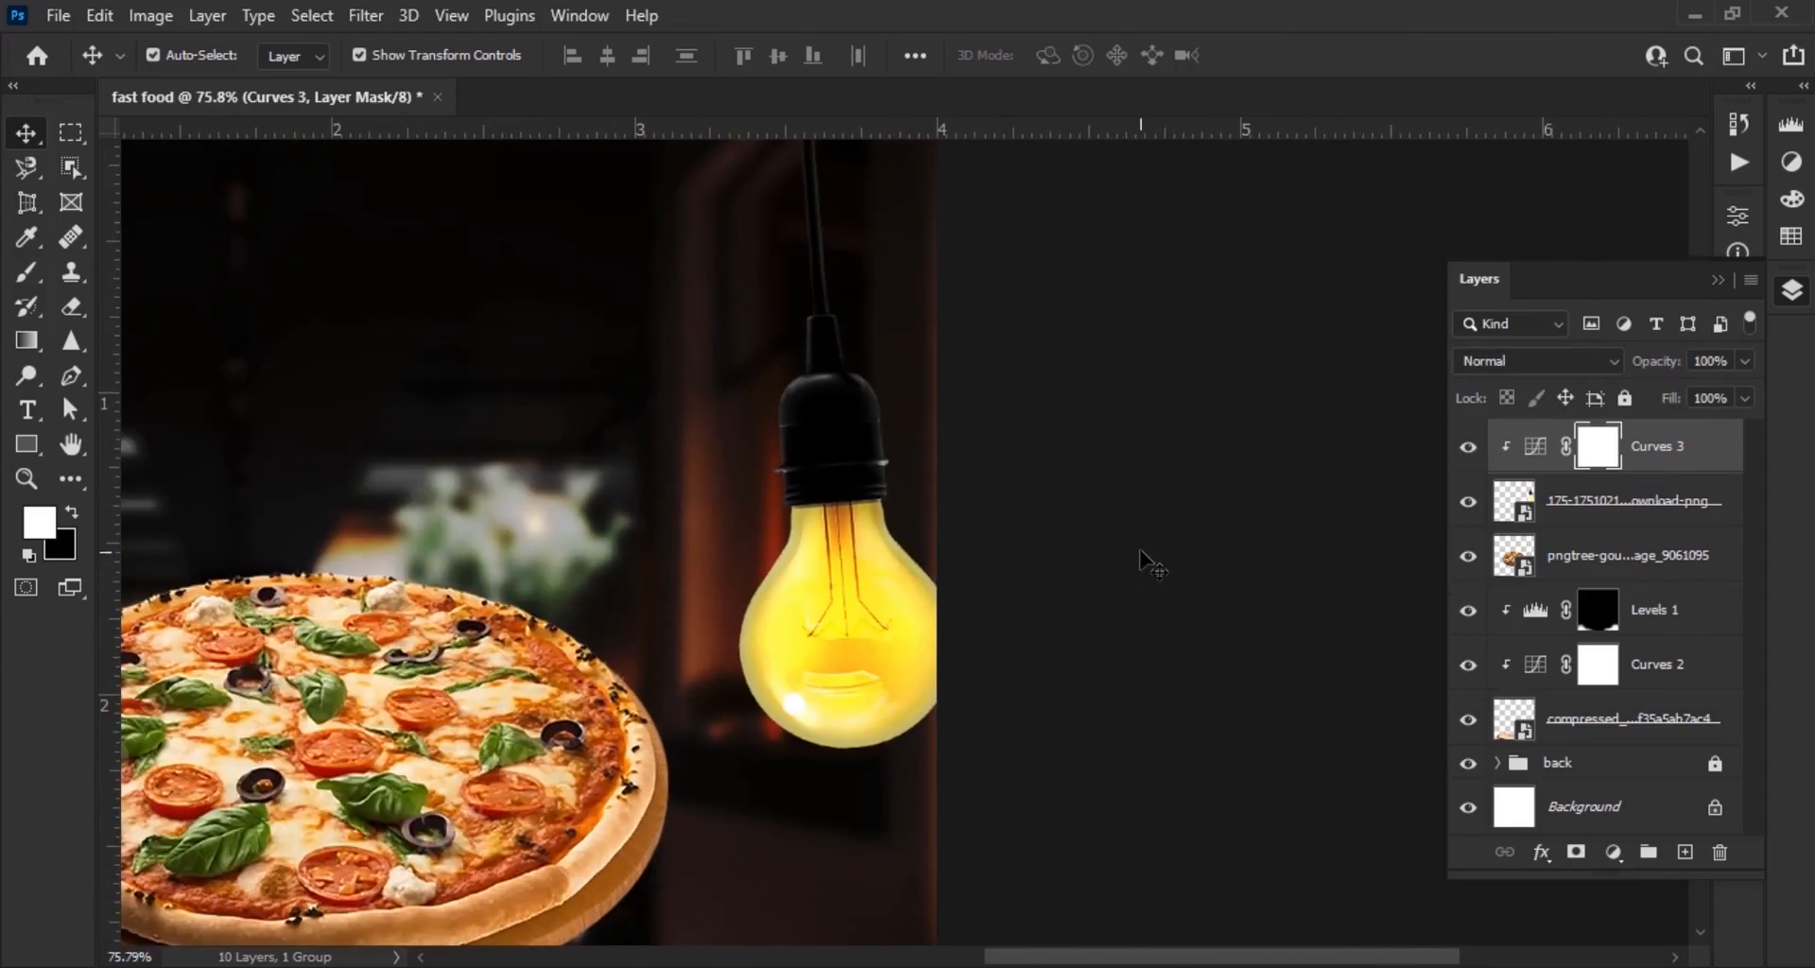
scroll(983, 681, down, 2)
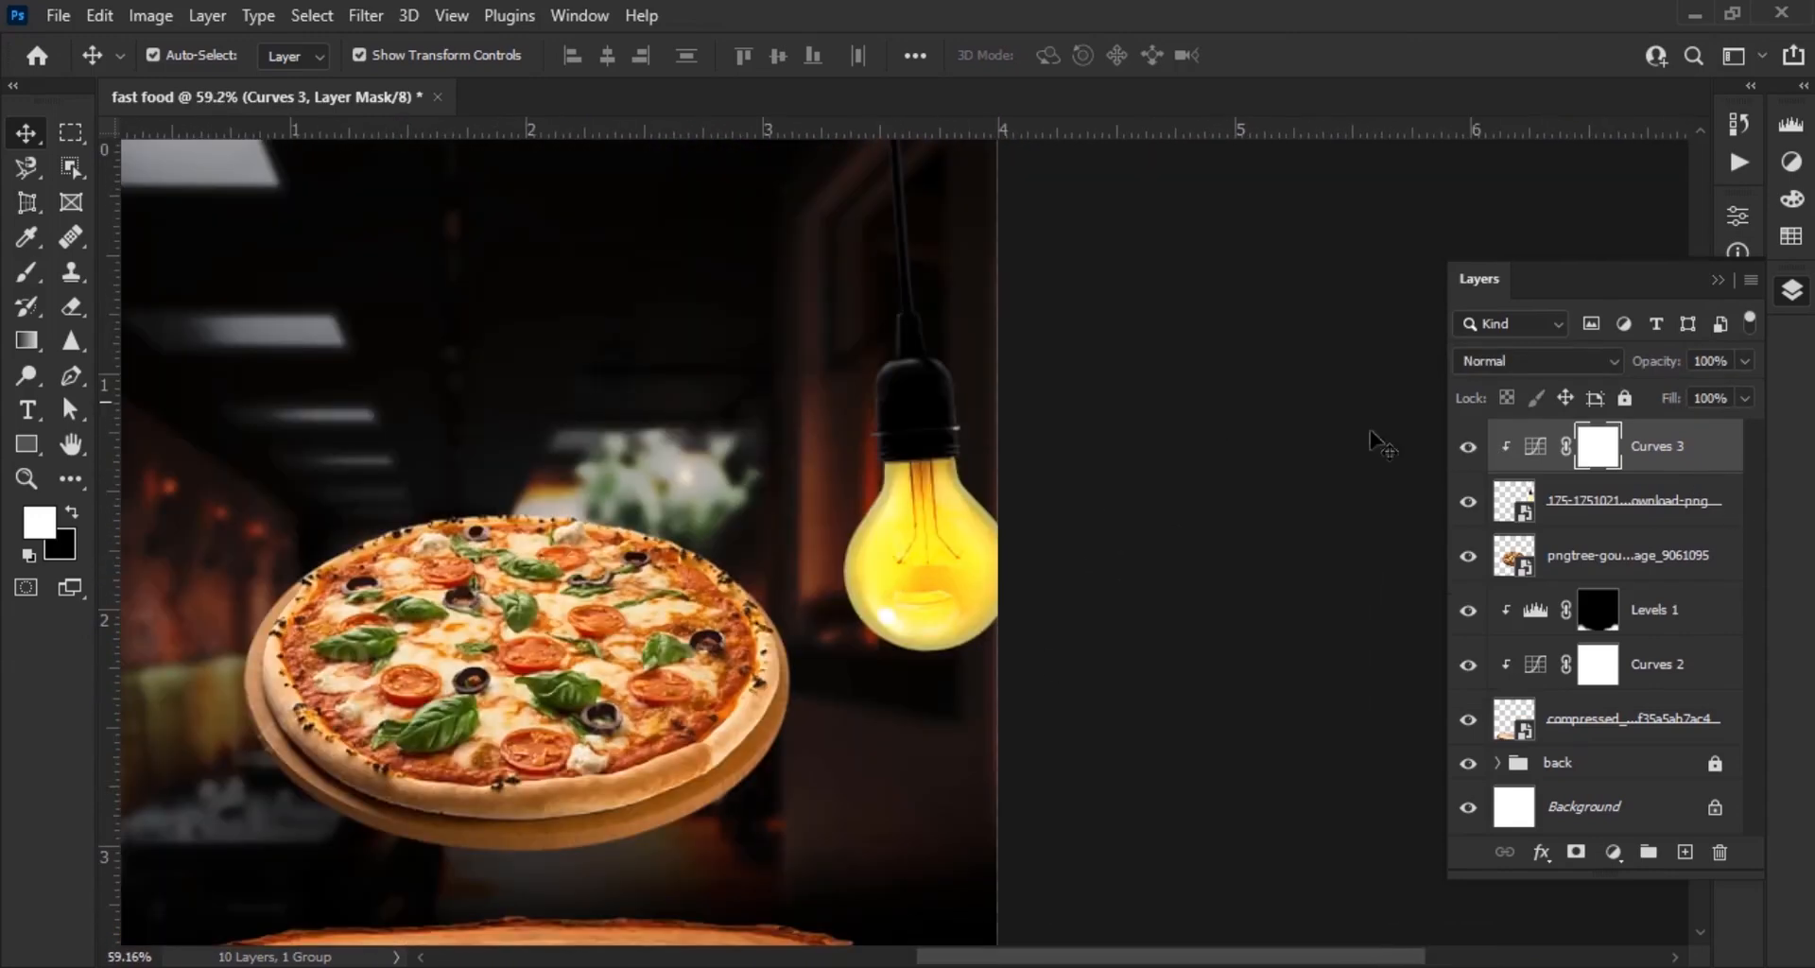
Add a new layer above the bulb's Curves adjustment and set the foreground color to orange ff9e04
click(1685, 851)
scroll(398, 511, up, 1)
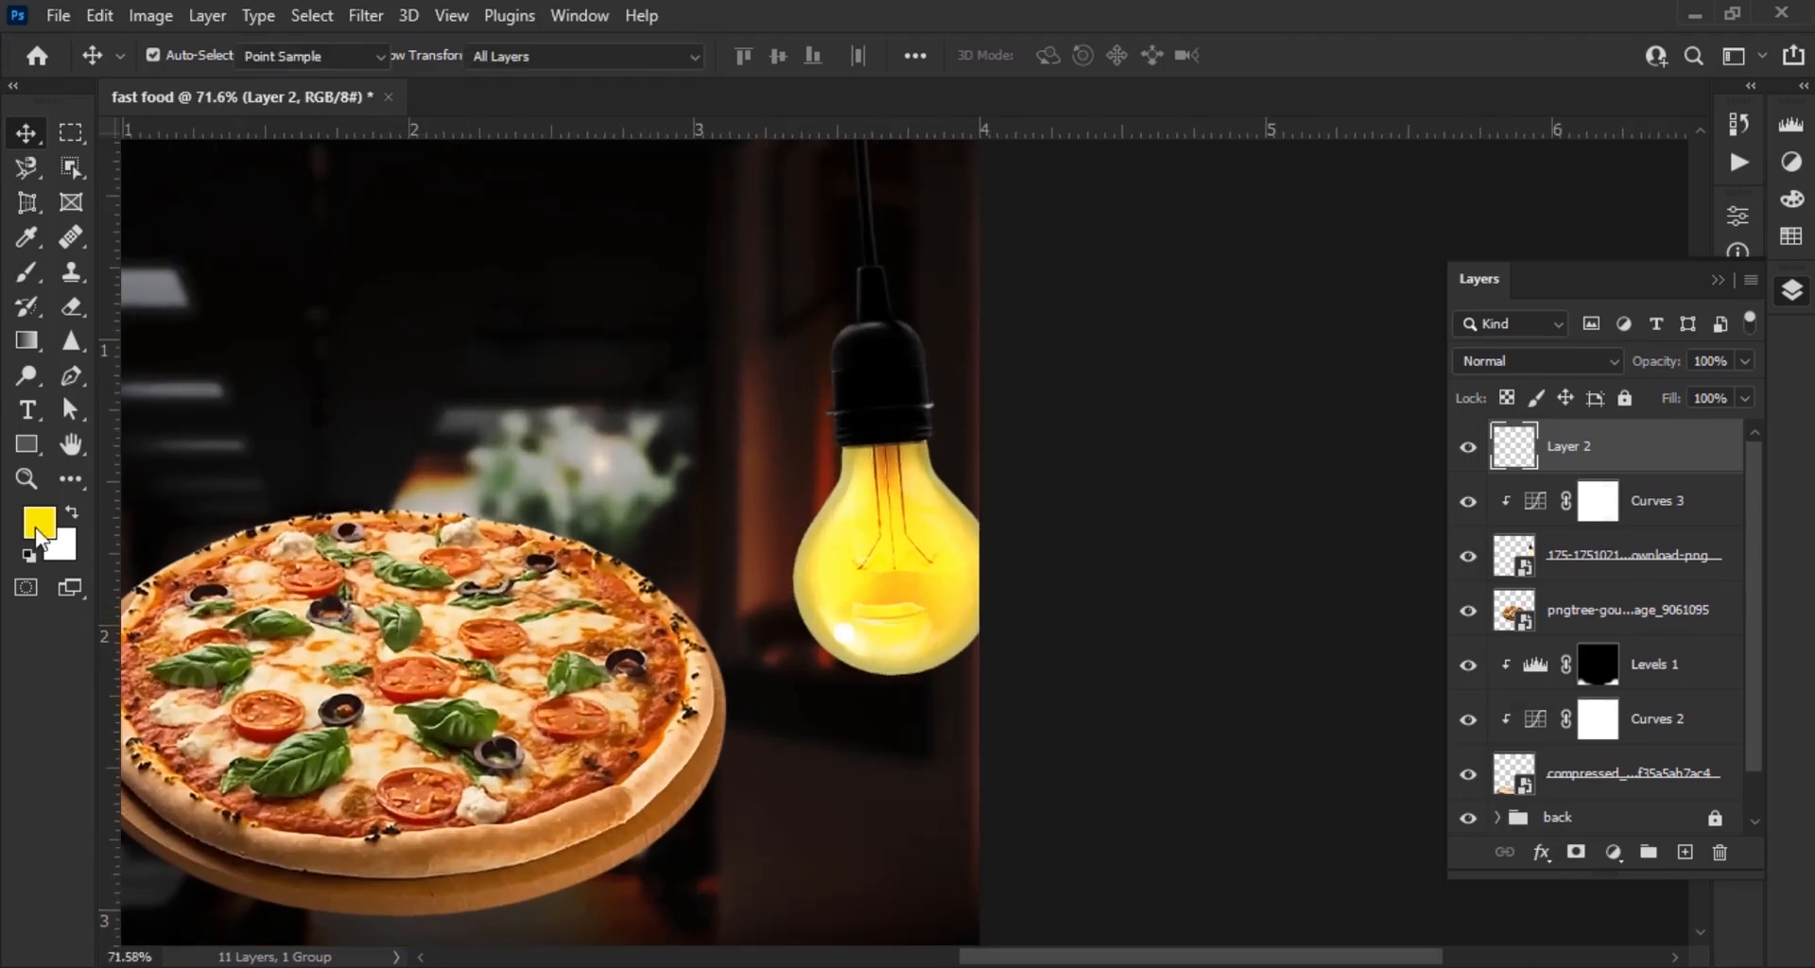
click(39, 531)
drag(1286, 548, 1295, 564)
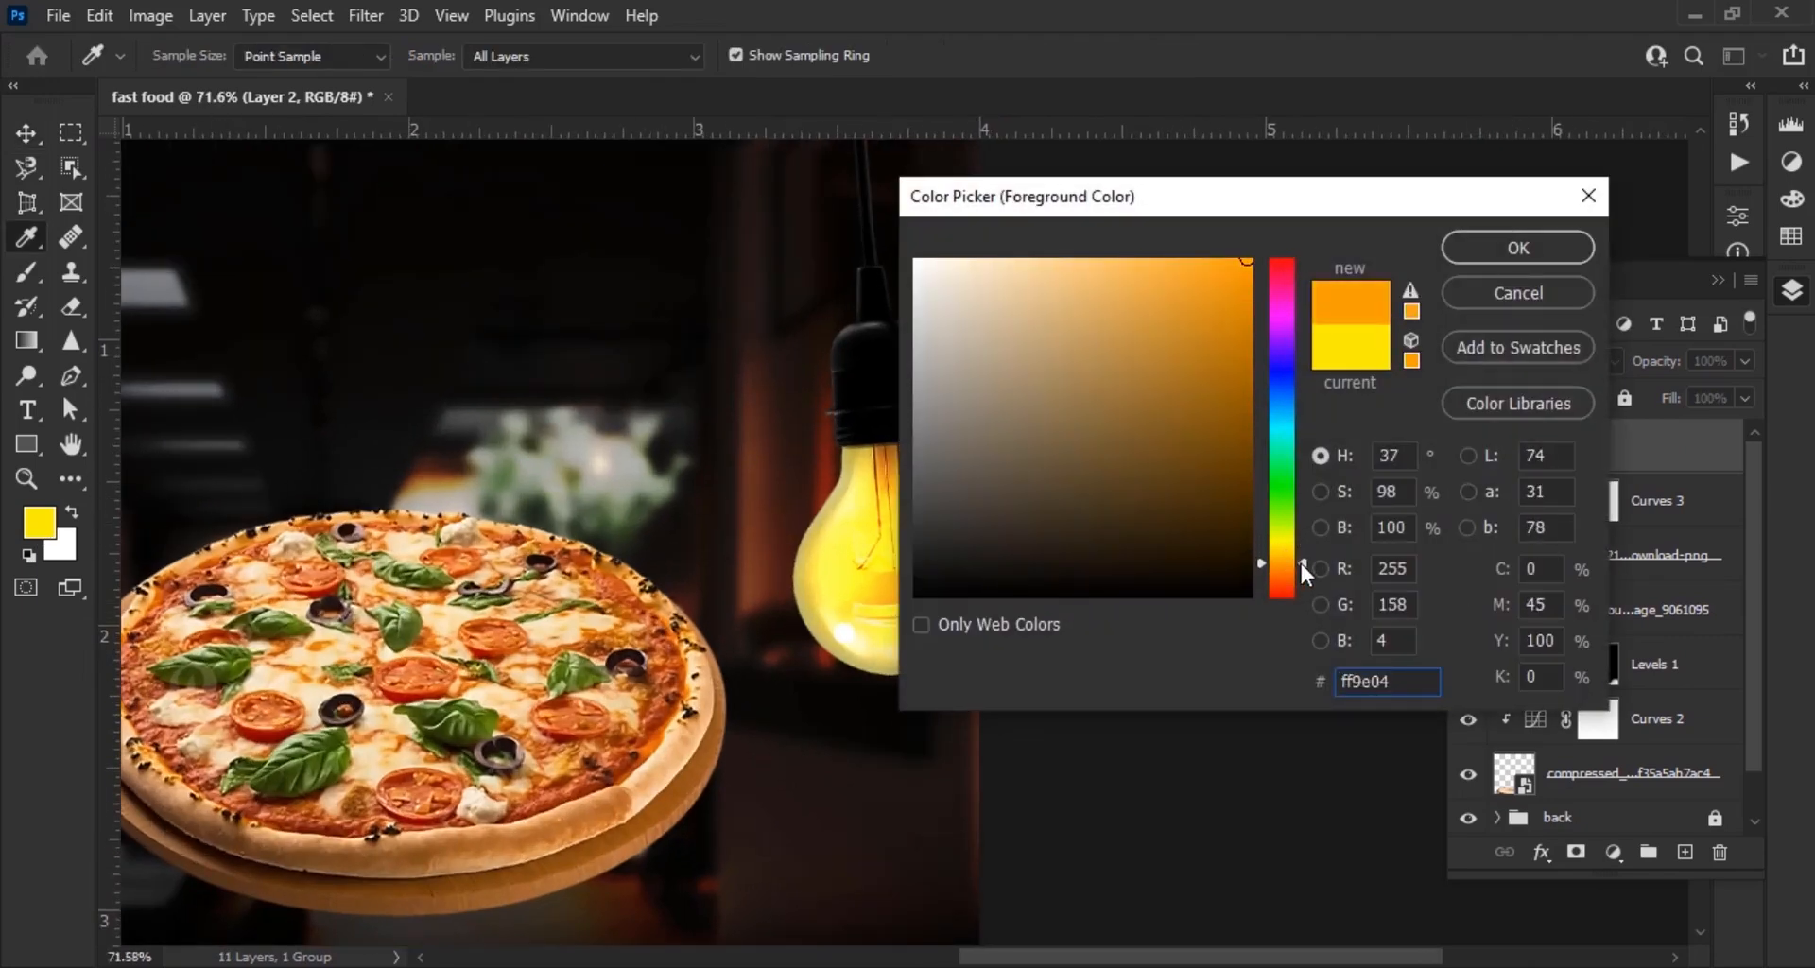
click(1524, 247)
Paint an orange glow centered on the bulb with soft brush dabs at 41% opacity, enlarging the brush up to 600 px
click(26, 274)
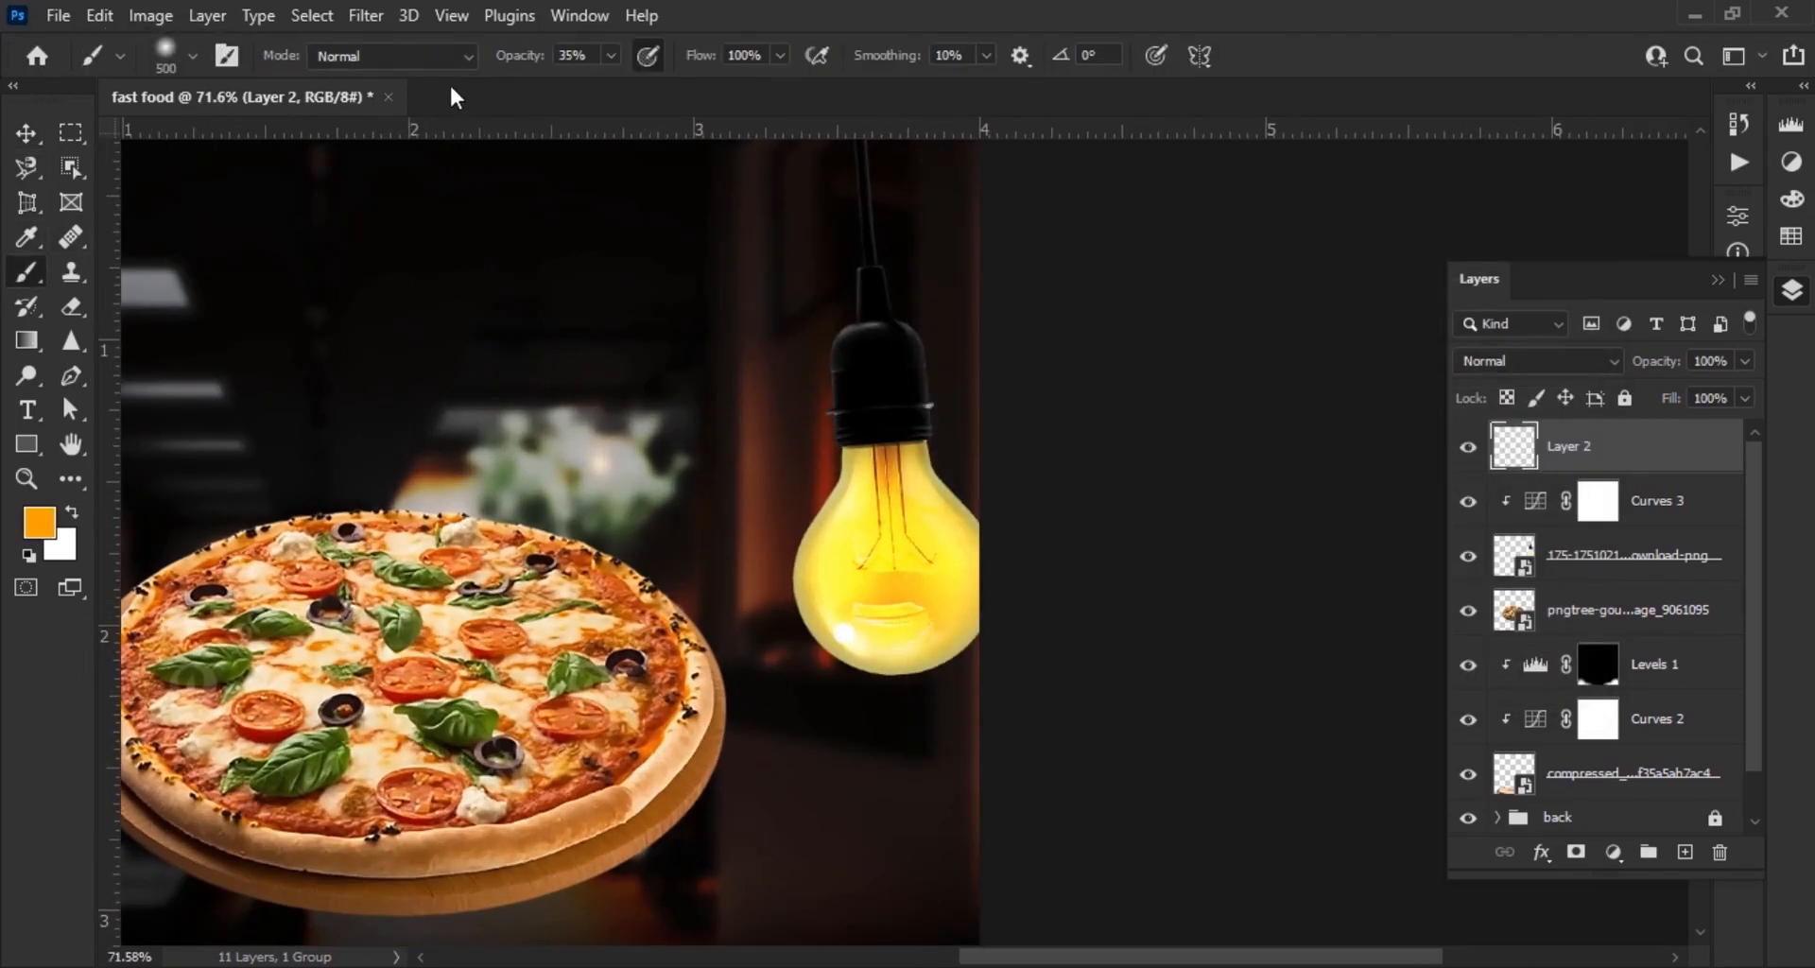
drag(525, 64, 531, 65)
scroll(851, 614, up, 3)
key(bracketleft)
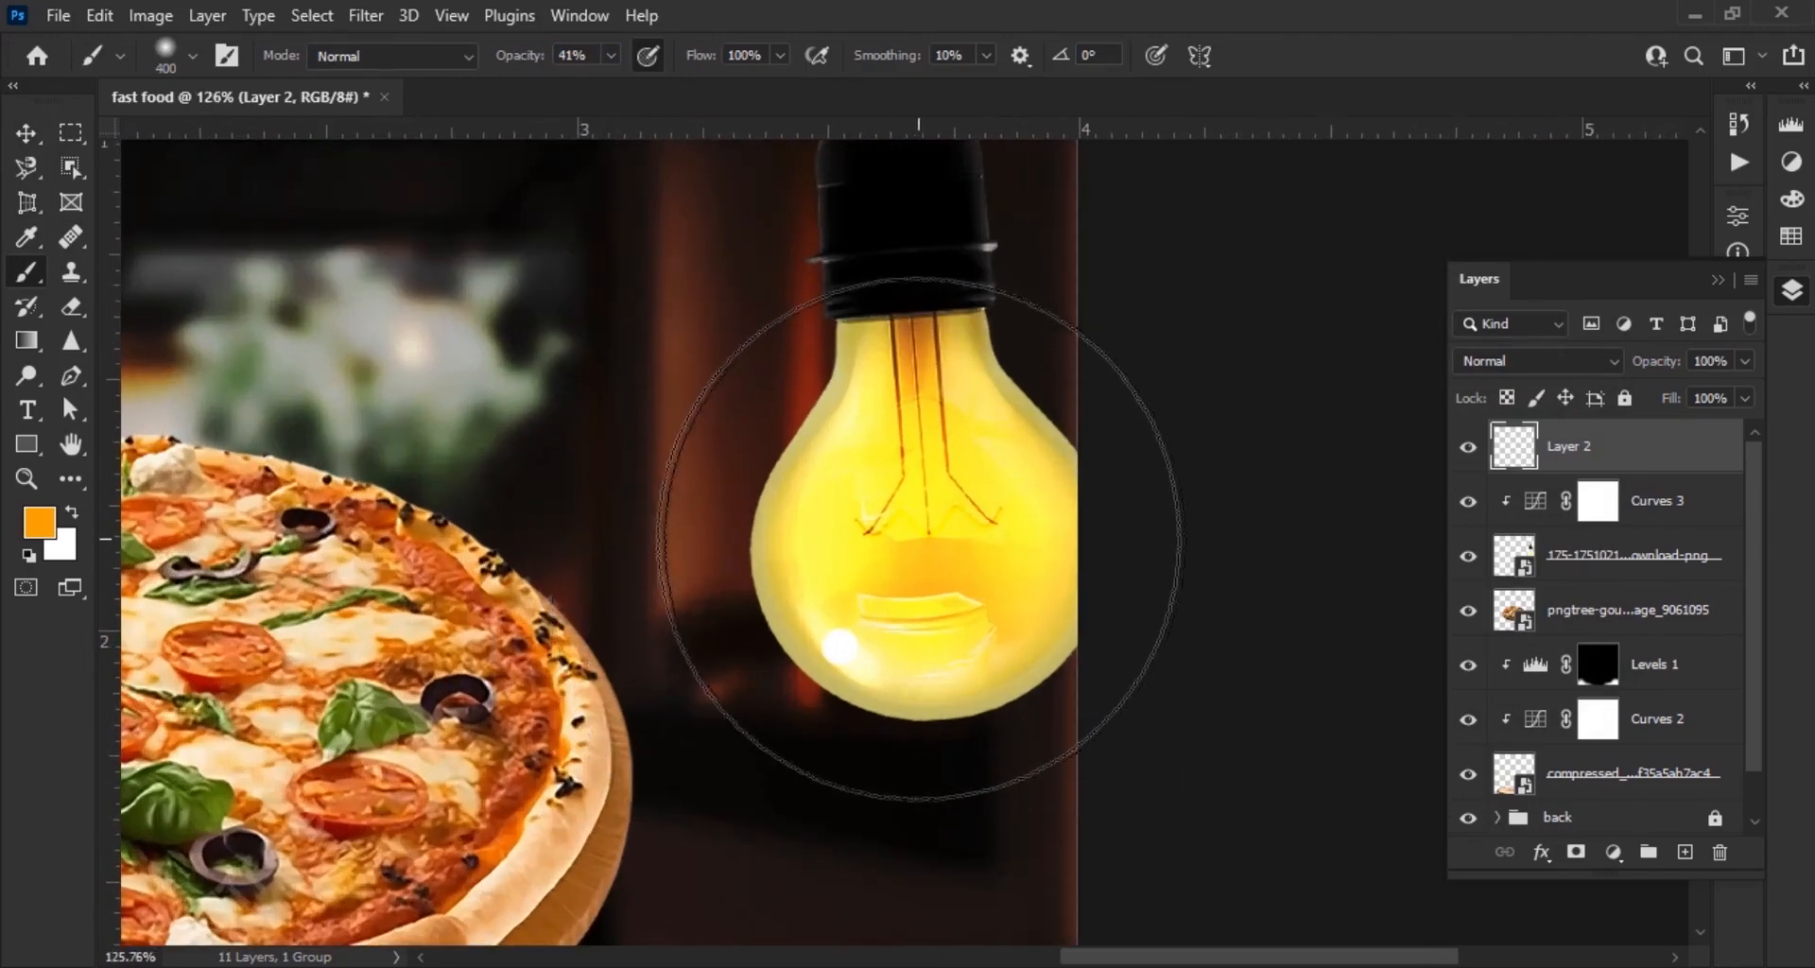
click(926, 540)
click(924, 542)
key(bracketright)
click(913, 548)
key(bracketright)
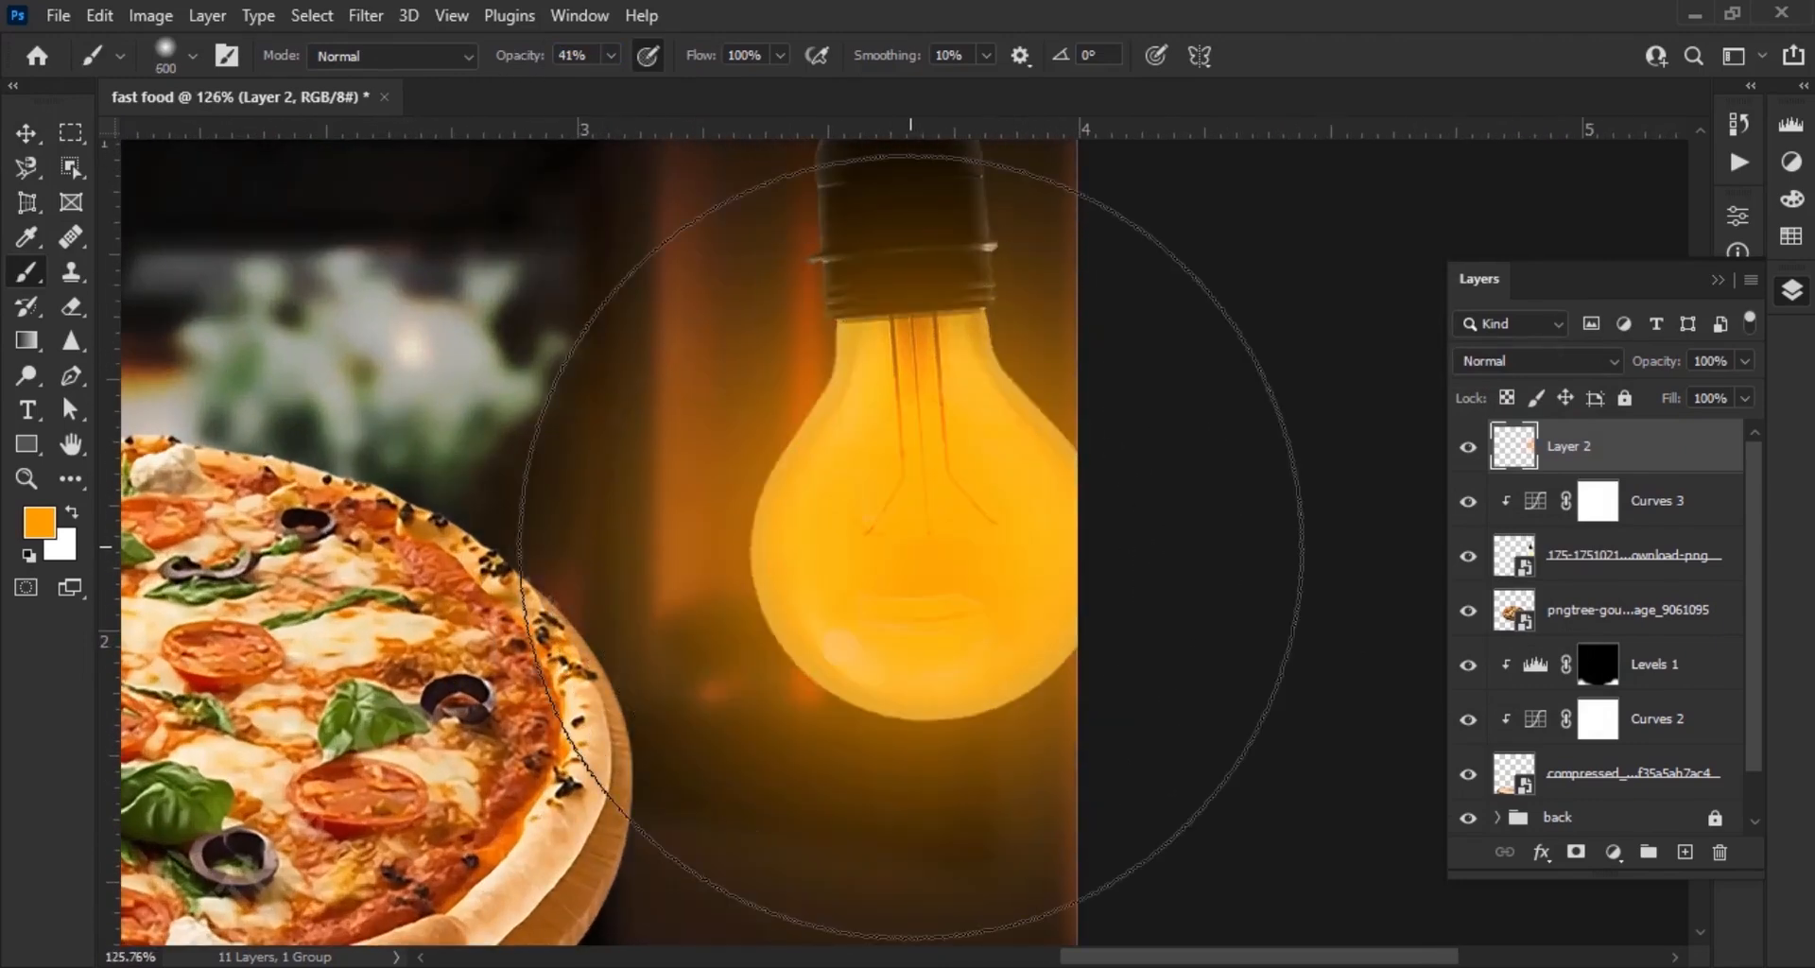
click(910, 546)
Set the blend mode of the orange glow layer above the bulb to Color Dodge
scroll(911, 547, down, 1)
key(bracketleft)
scroll(910, 547, down, 2)
click(1533, 367)
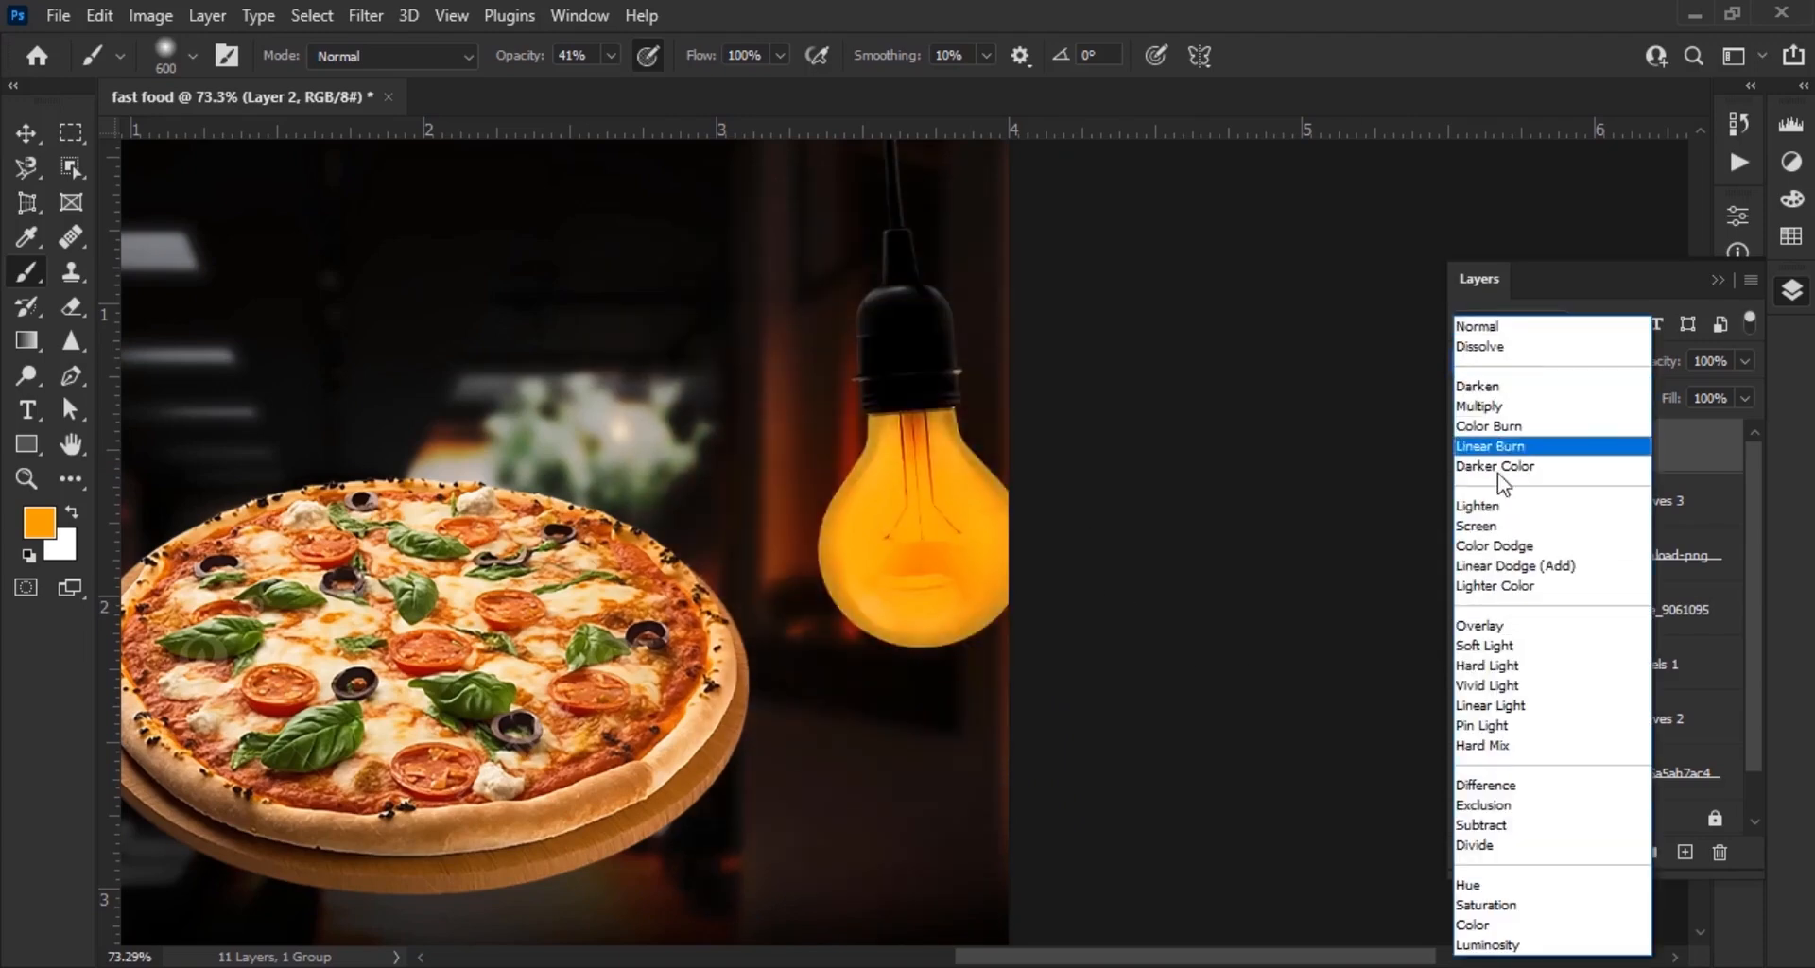
click(1509, 539)
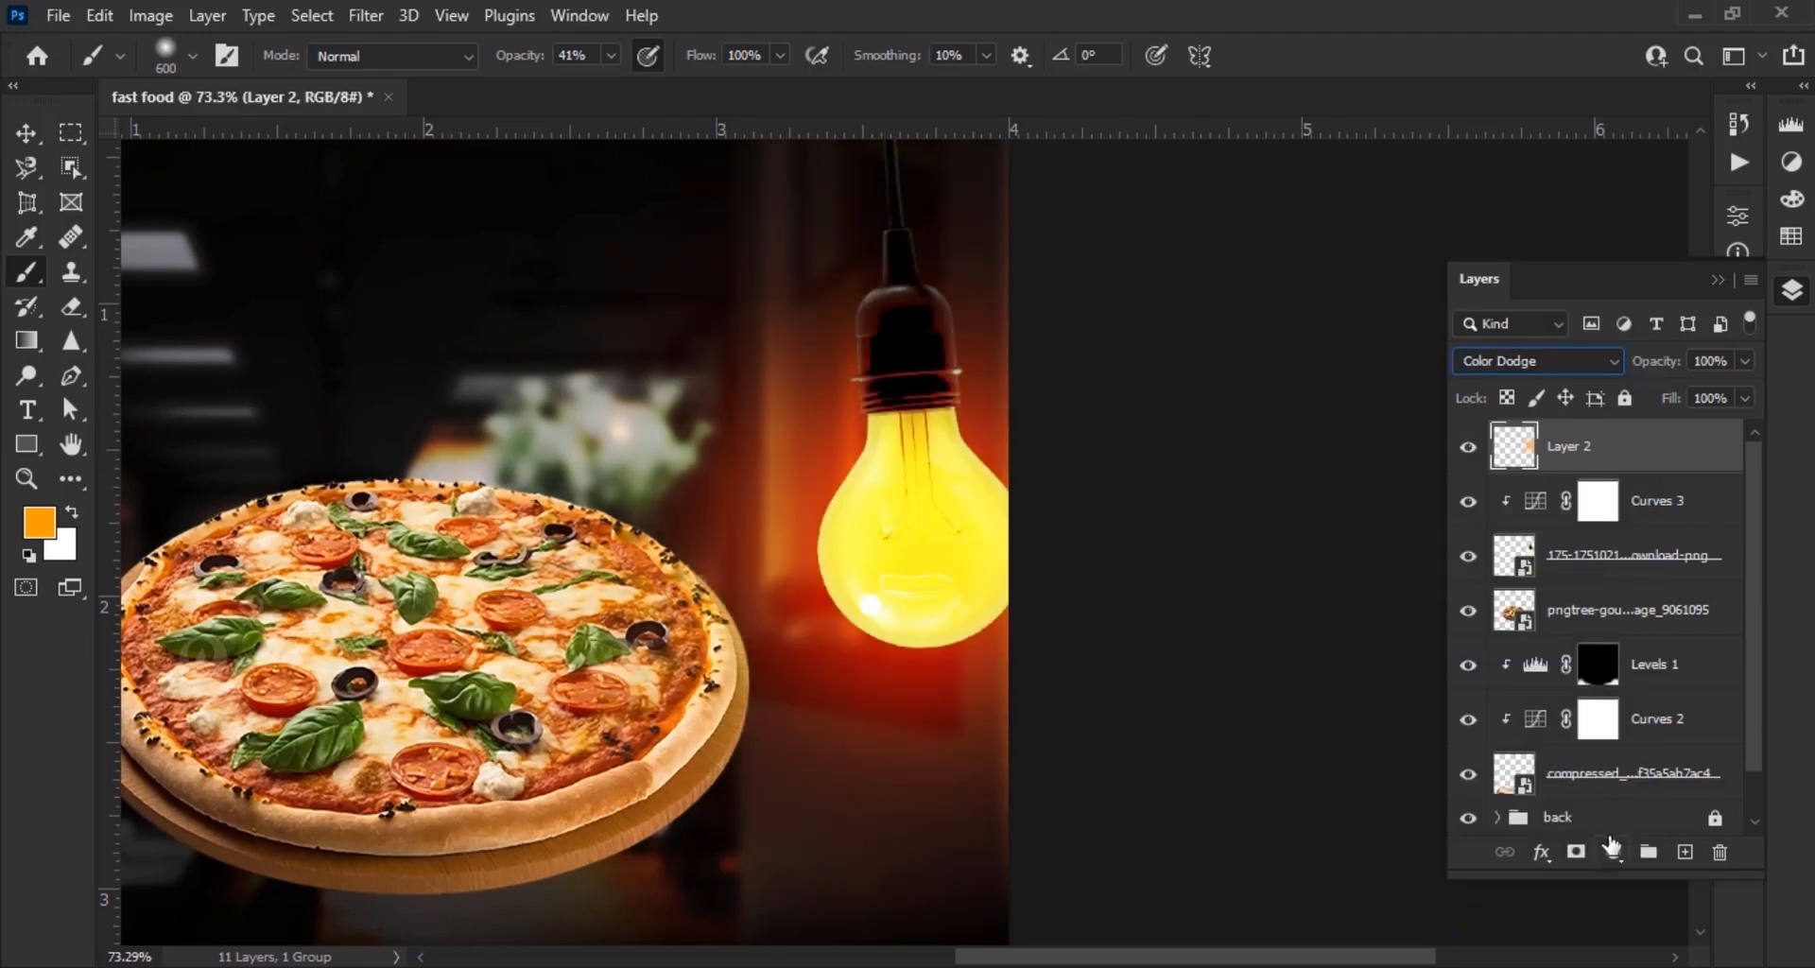
Split the Underlying Layer black slider in the orange glow layer's Blend If settings to keep the glow off the dark socket
right_click(1503, 458)
click(1460, 450)
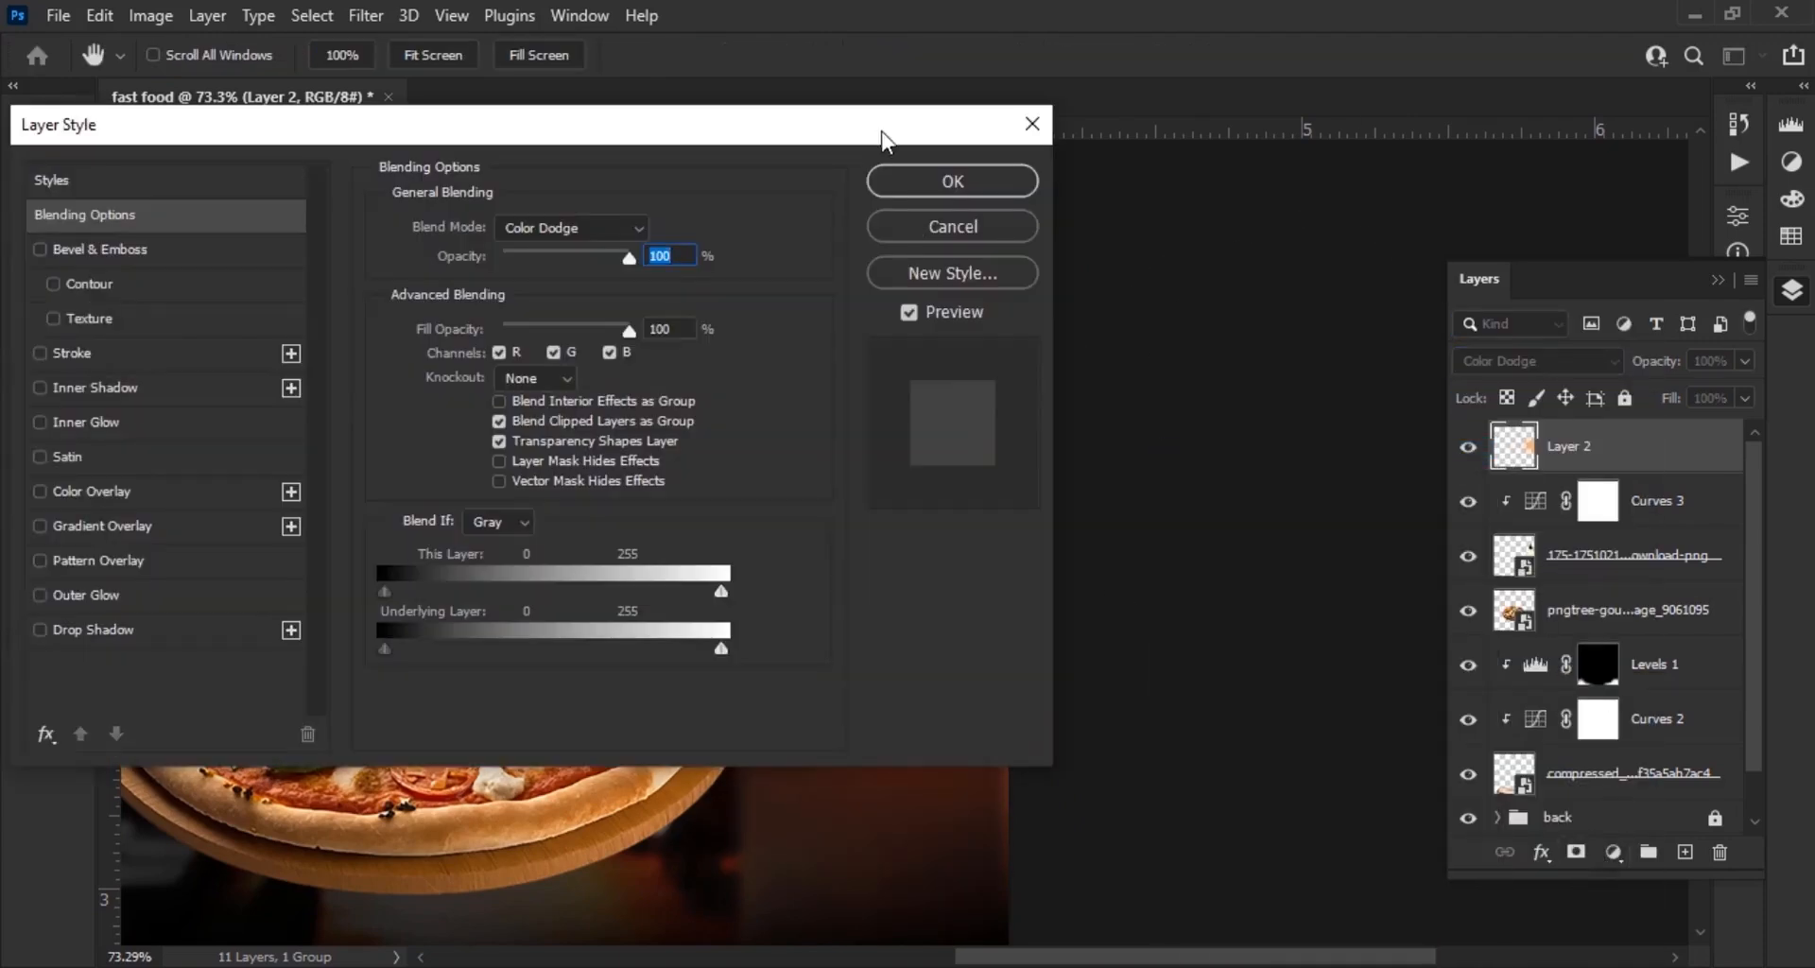
drag(882, 133, 577, 133)
drag(113, 644, 168, 642)
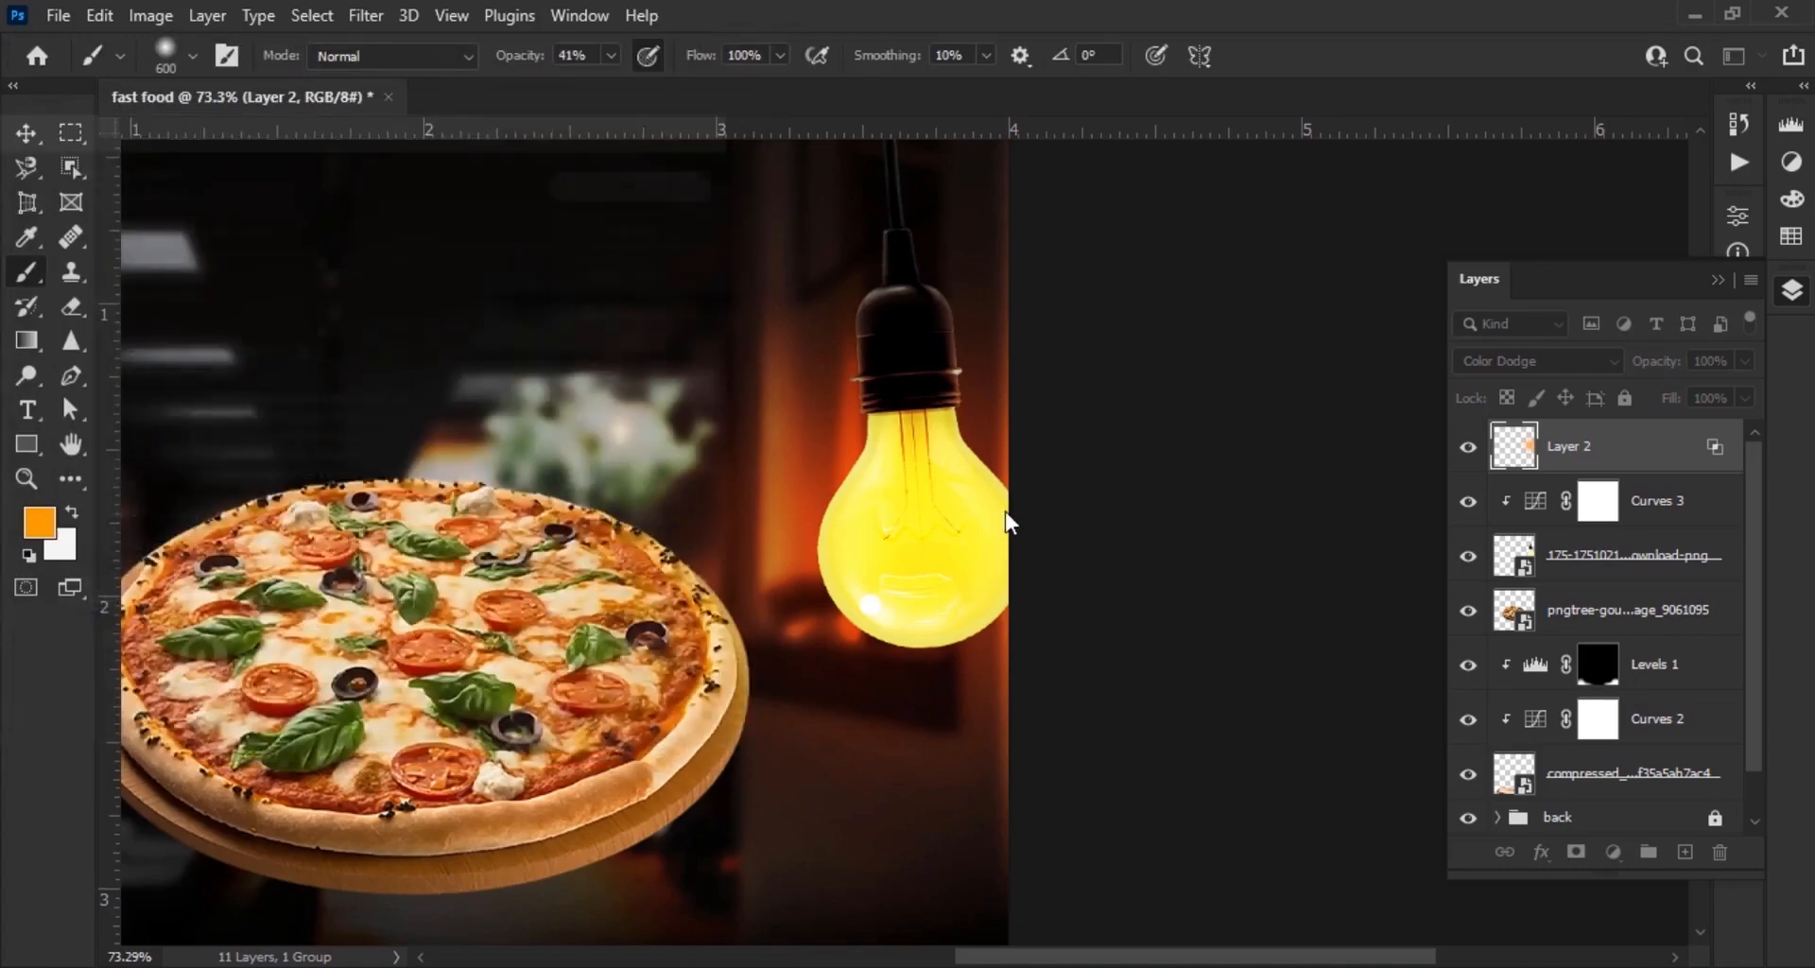
scroll(1337, 608, down, 3)
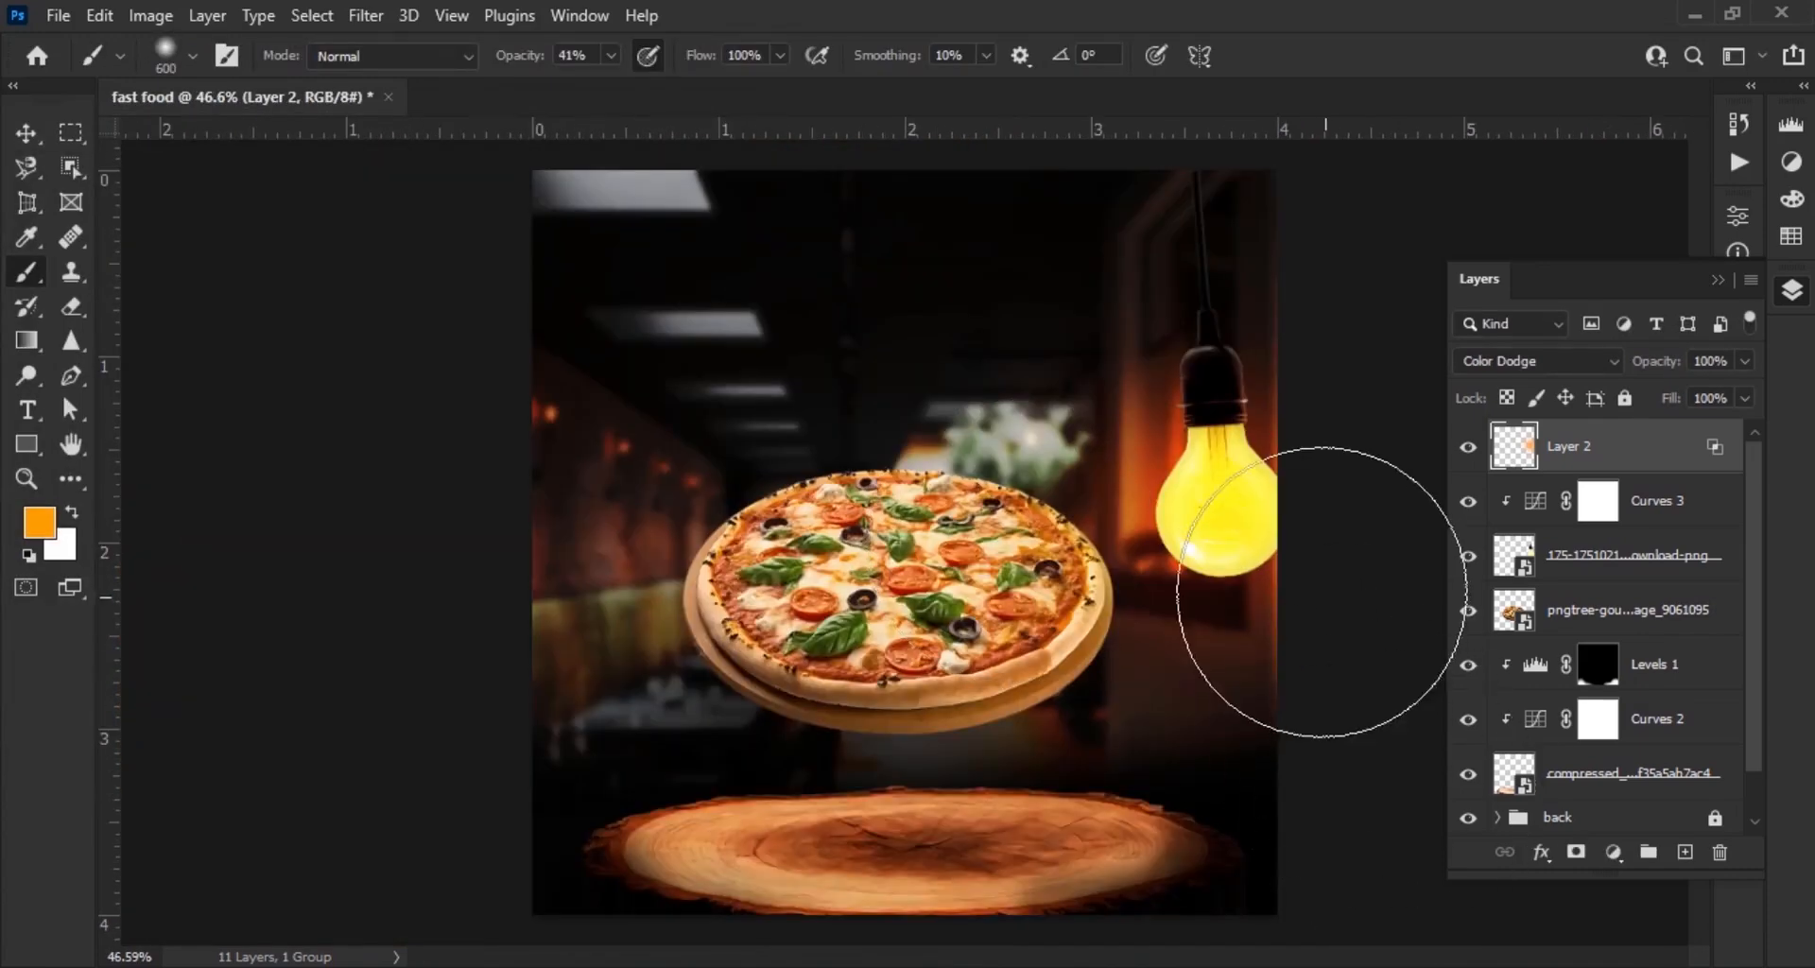
Add a new Color Dodge layer above the orange glow and sample the bulb's yellow as foreground color, shifting the hue toward orange
scroll(966, 731, up, 3)
drag(967, 731, 938, 765)
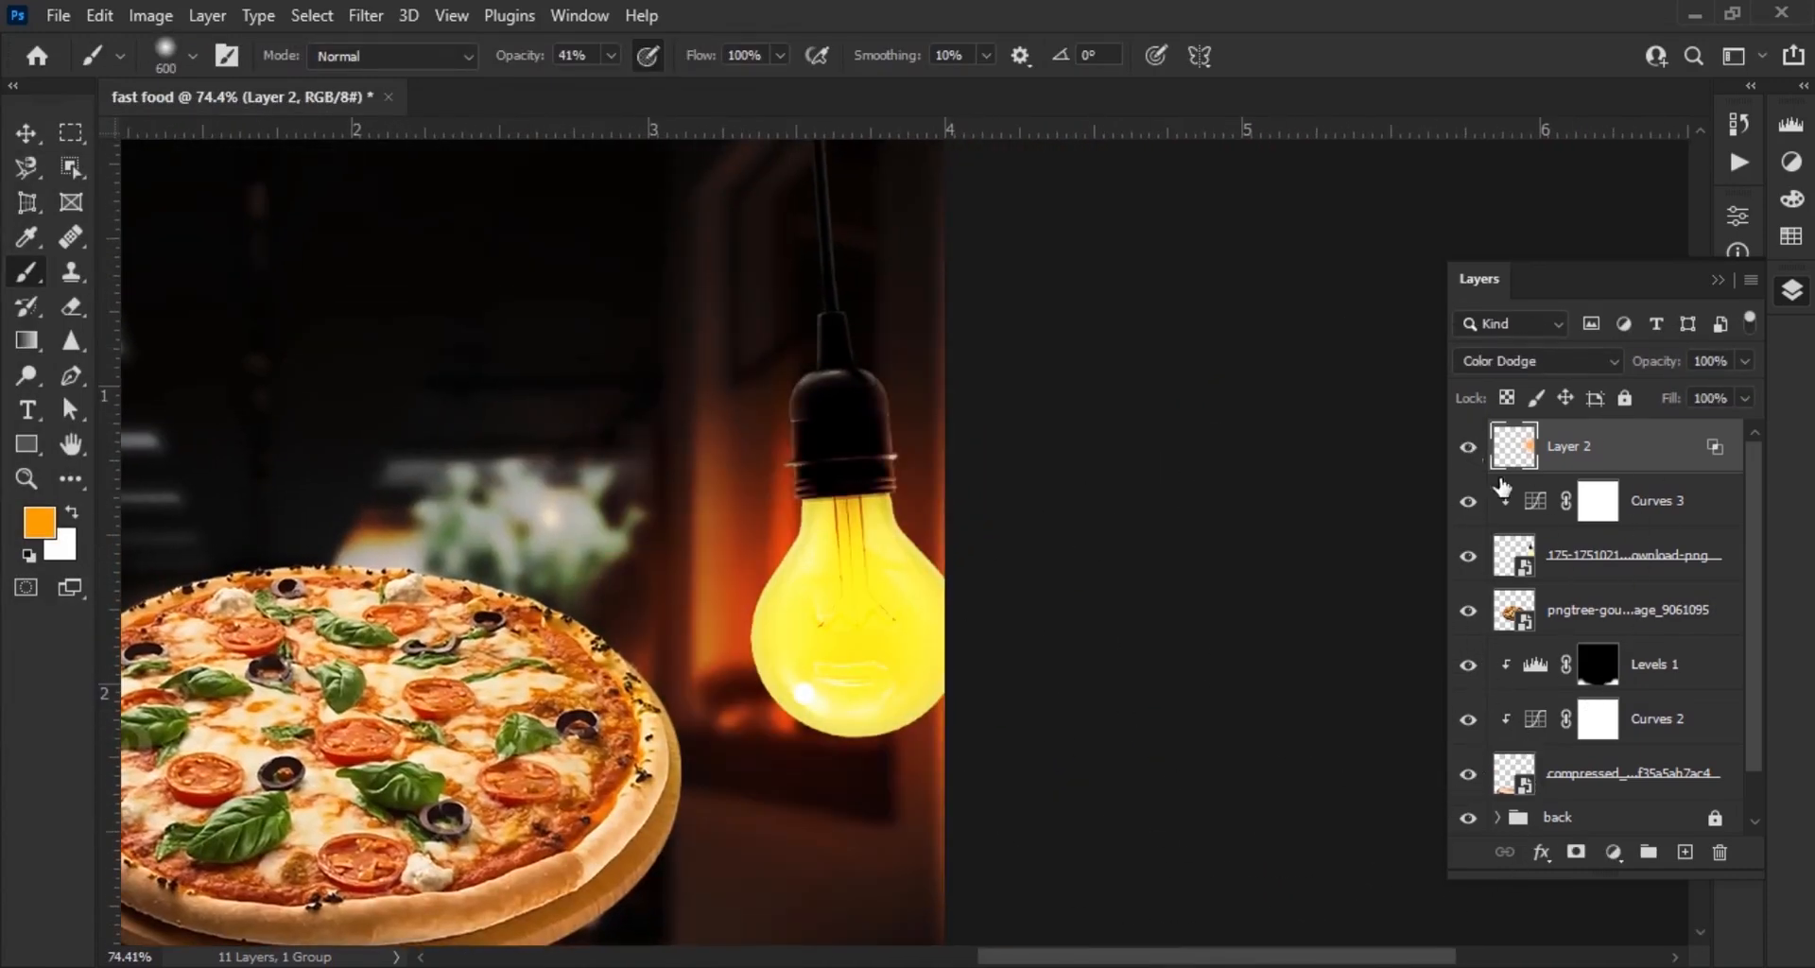
click(1684, 853)
click(1536, 361)
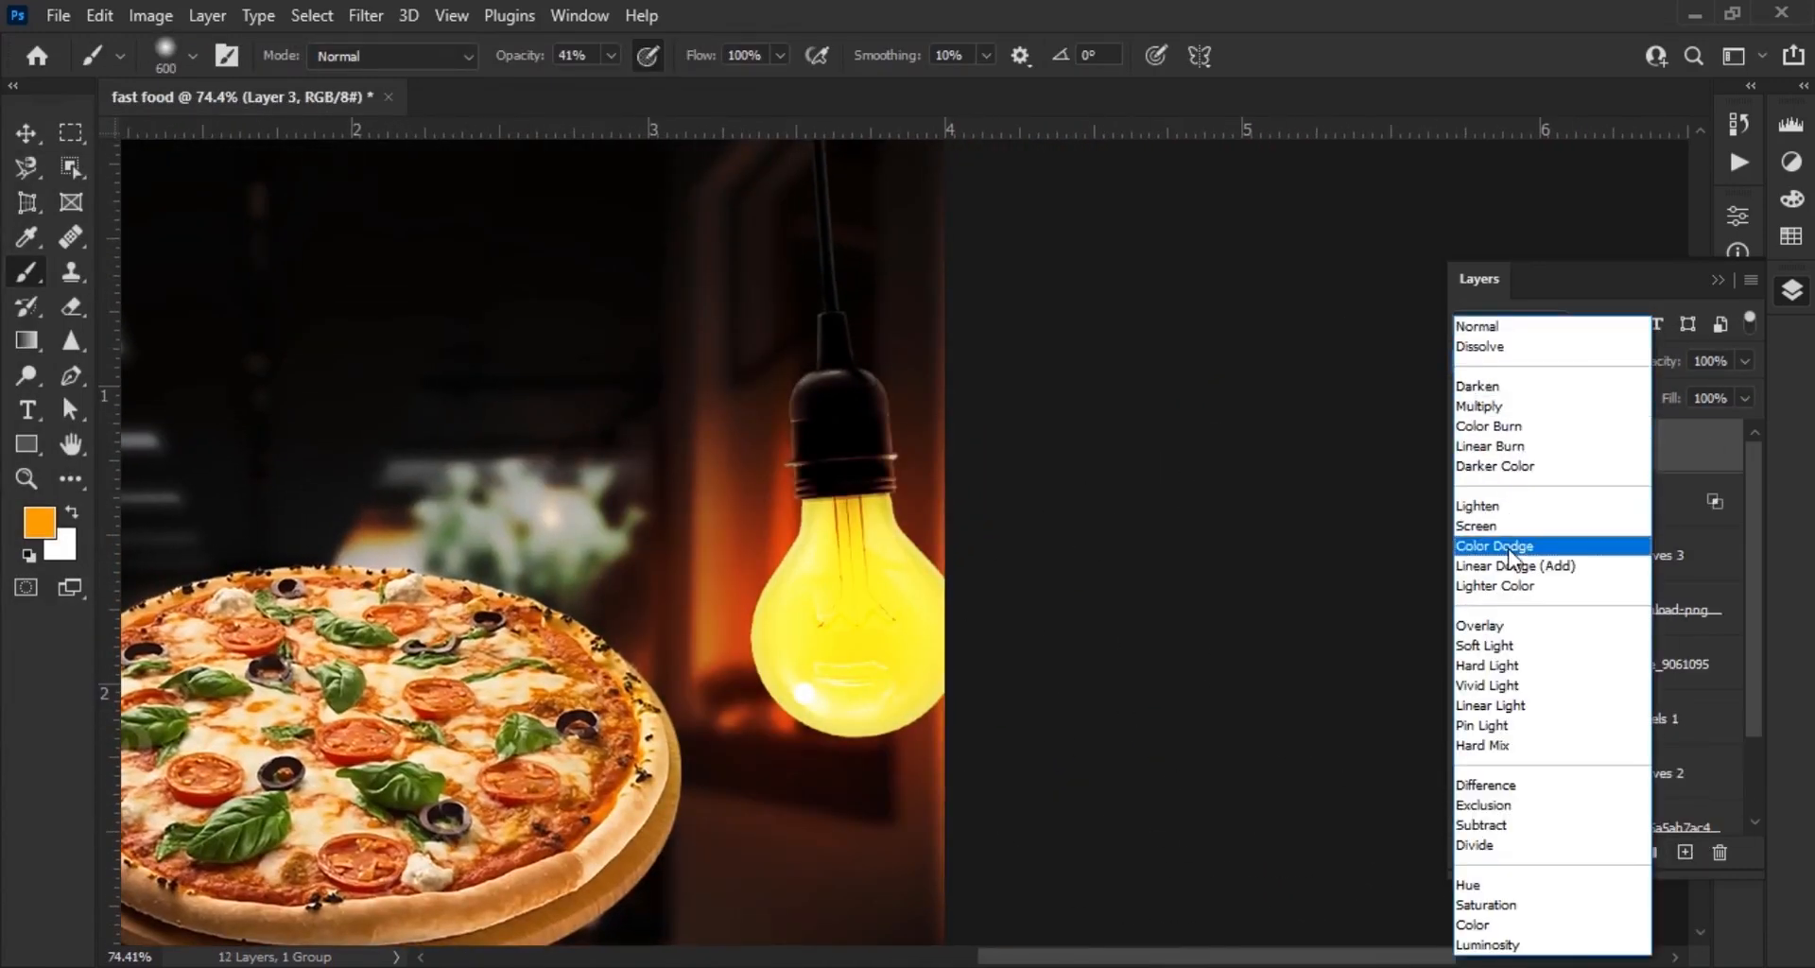
click(1536, 539)
click(42, 525)
click(834, 567)
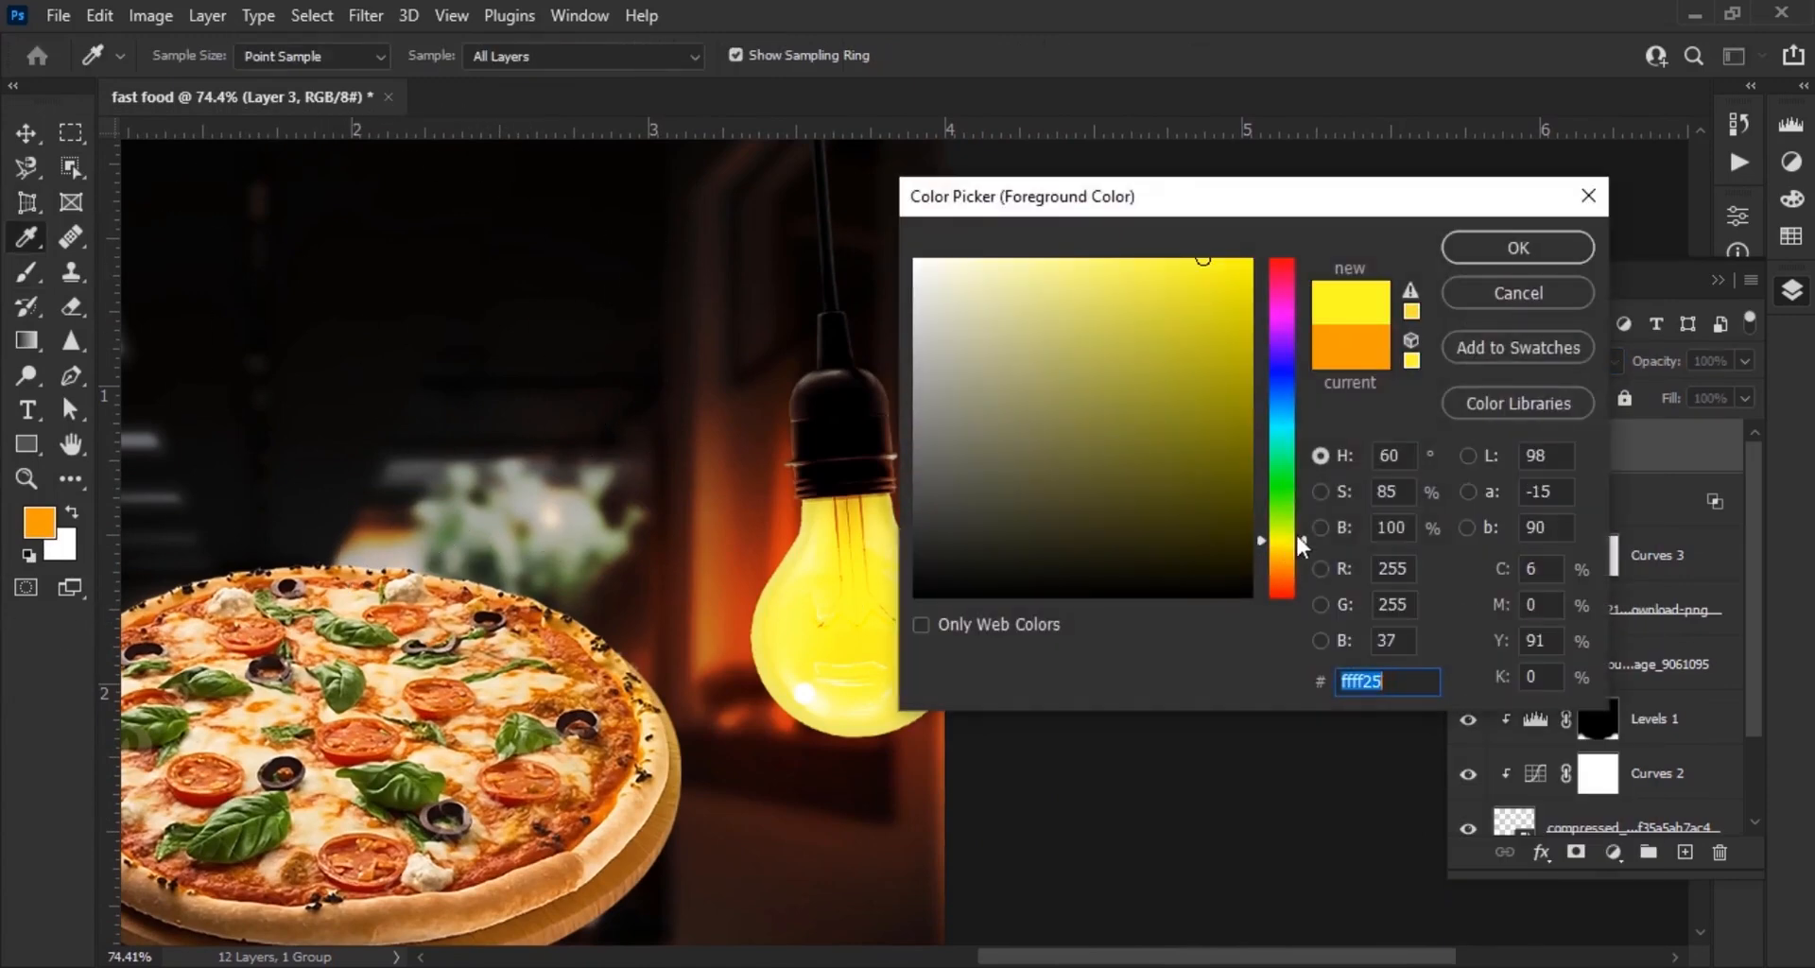
drag(1296, 531, 1285, 552)
click(1515, 241)
key(b)
Paint a yellow-orange glow over and around the bulb with a soft brush at 26% opacity, enlarging the brush up to 700 px
scroll(810, 588, up, 2)
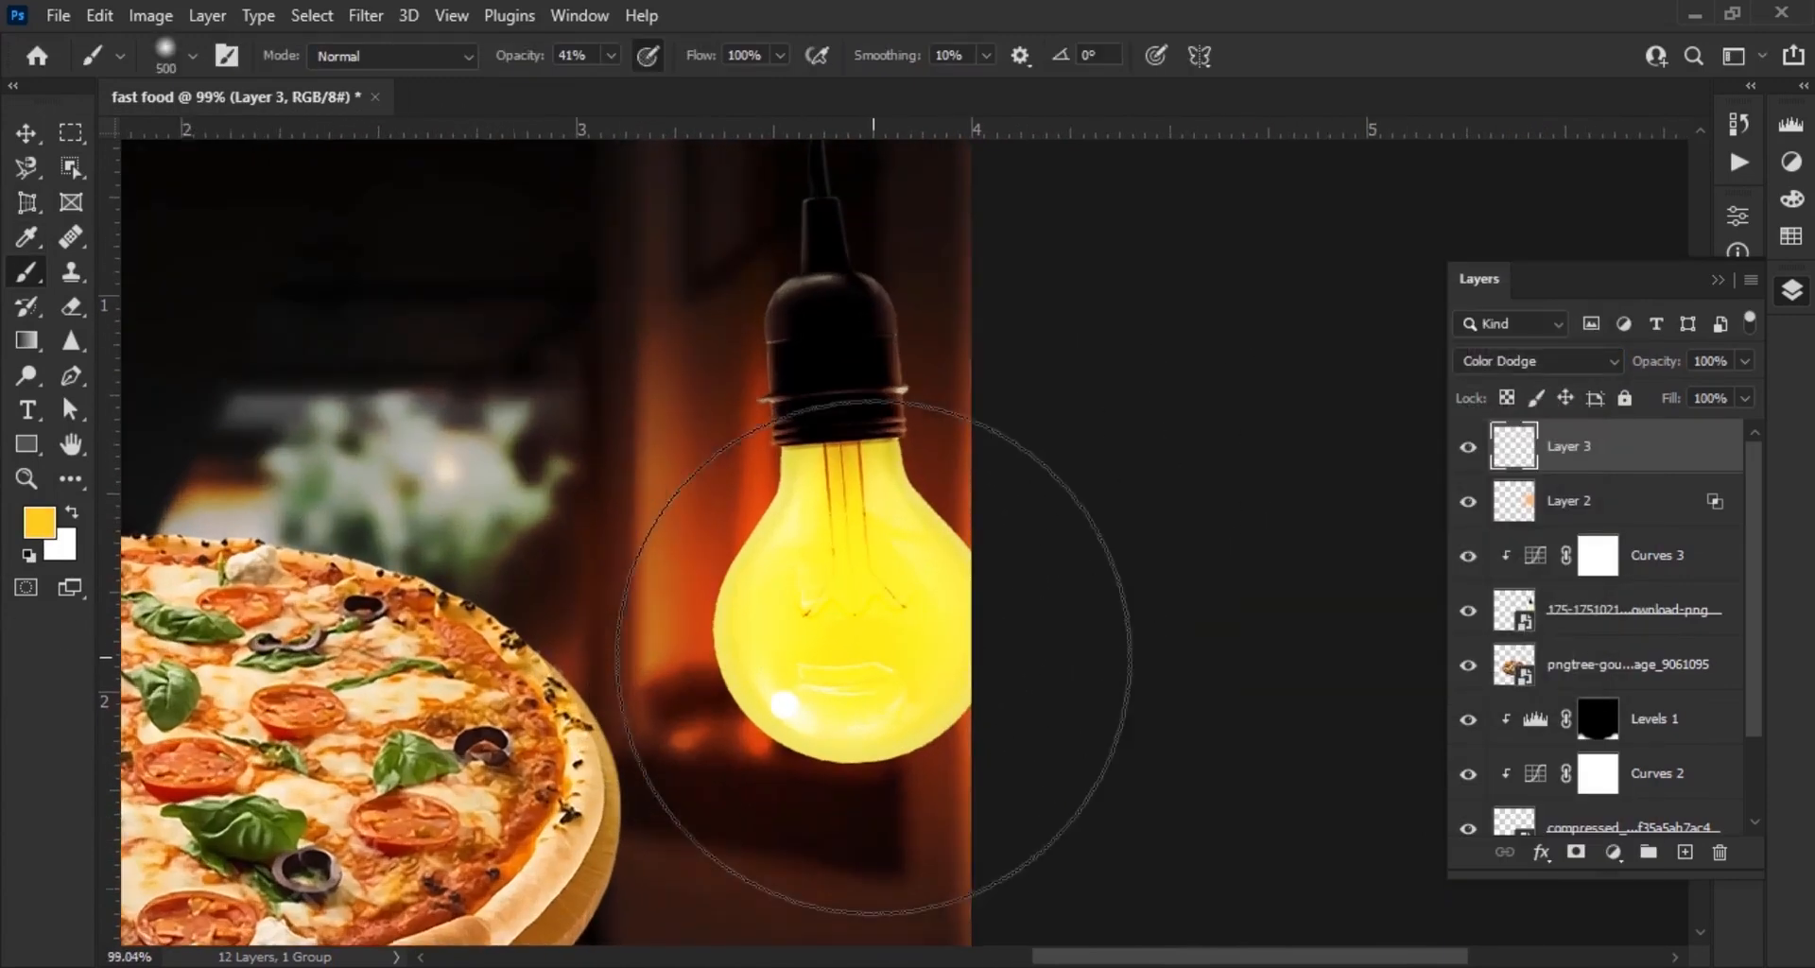
scroll(873, 657, up, 1)
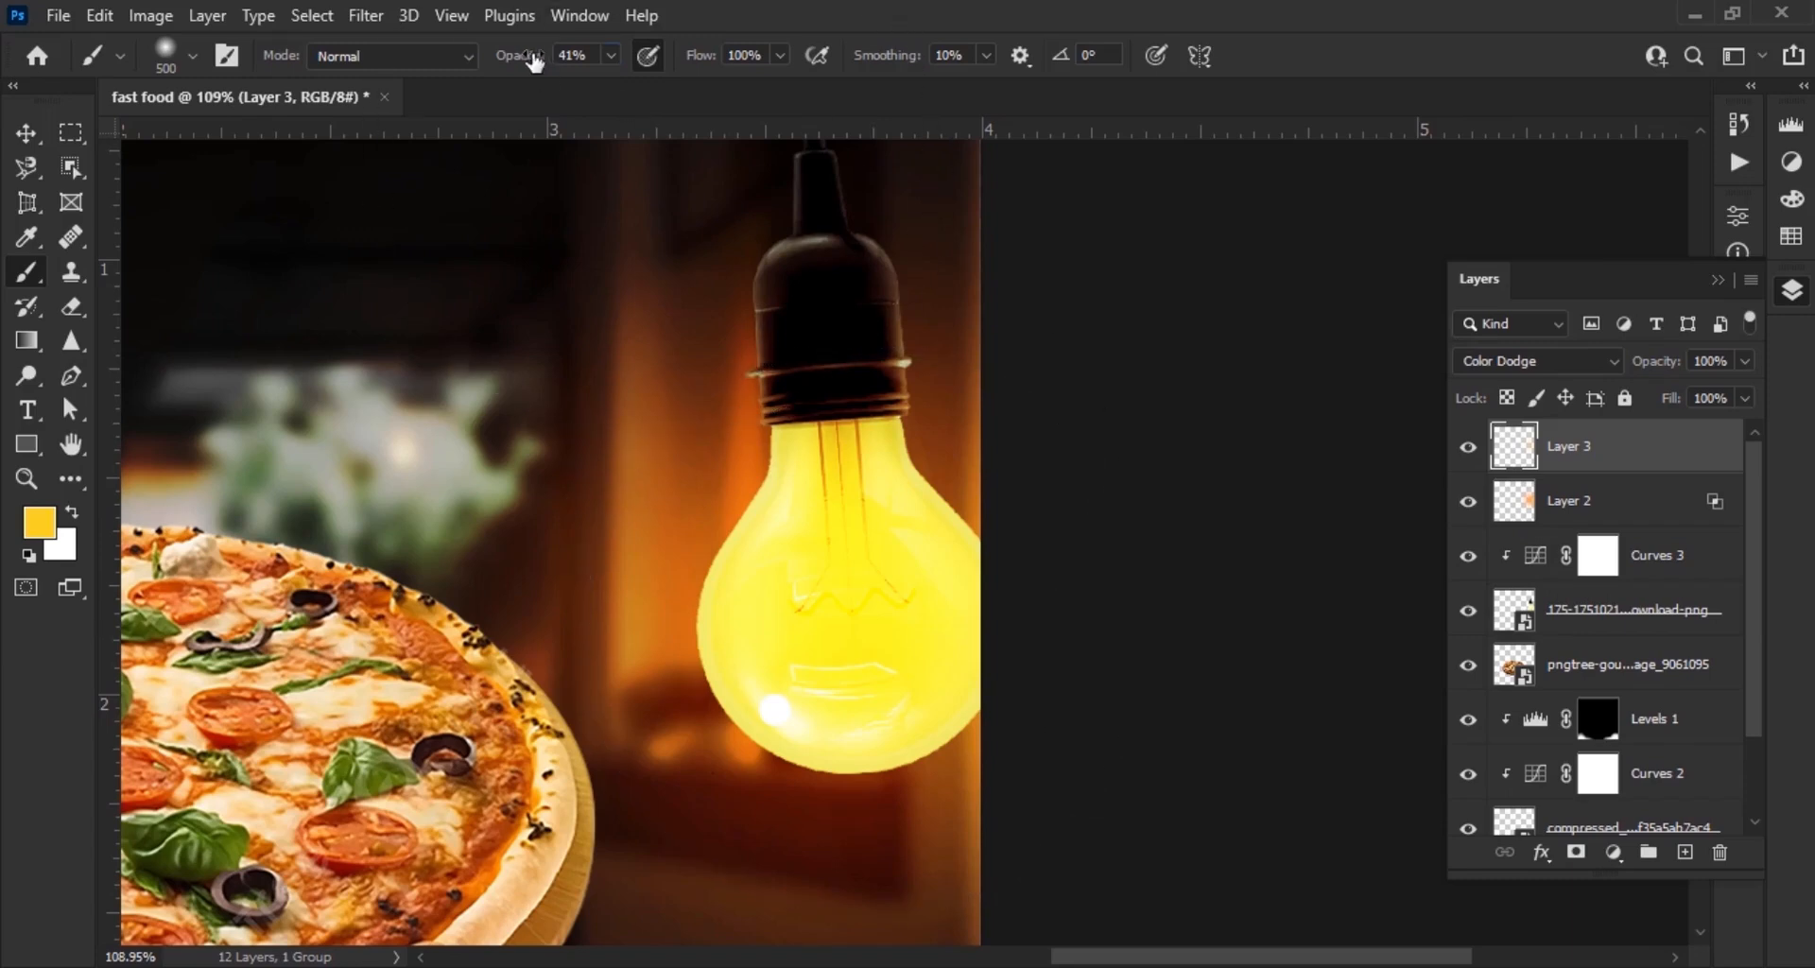
drag(534, 61, 520, 62)
key(bracketleft)
key(bracketleft)
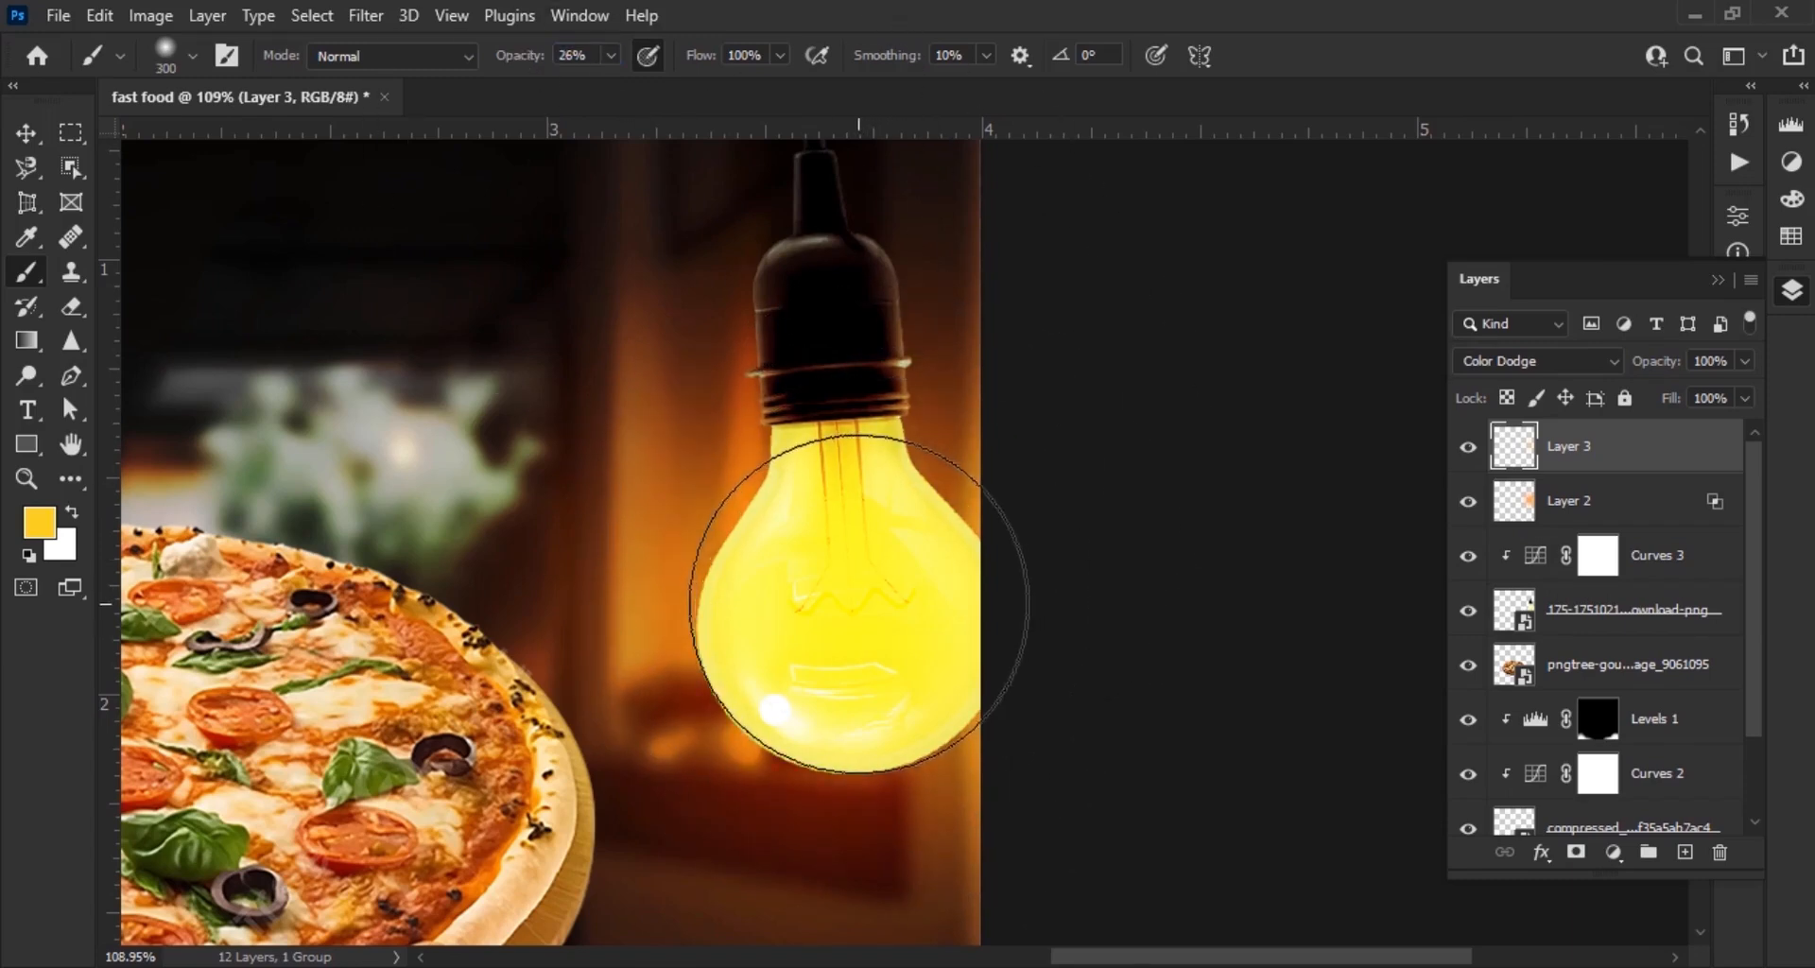
key(bracketright)
key(bracketright)
key(bracketright)
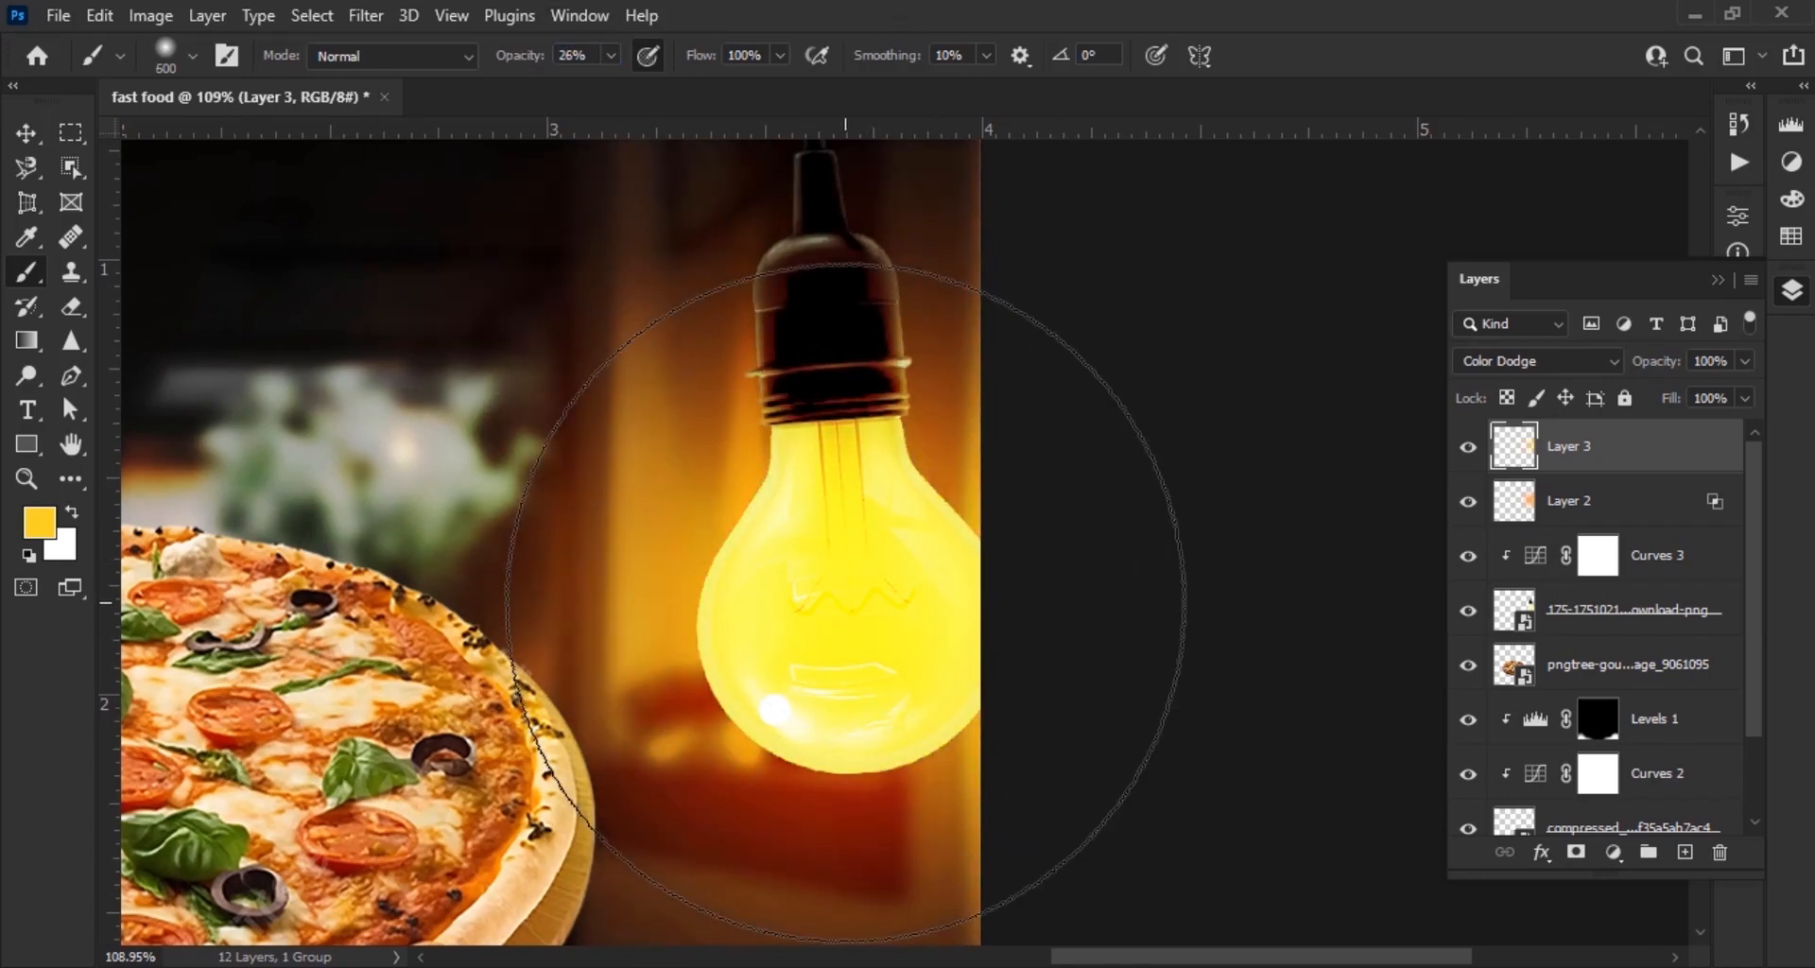
key(bracketright)
scroll(842, 596, down, 5)
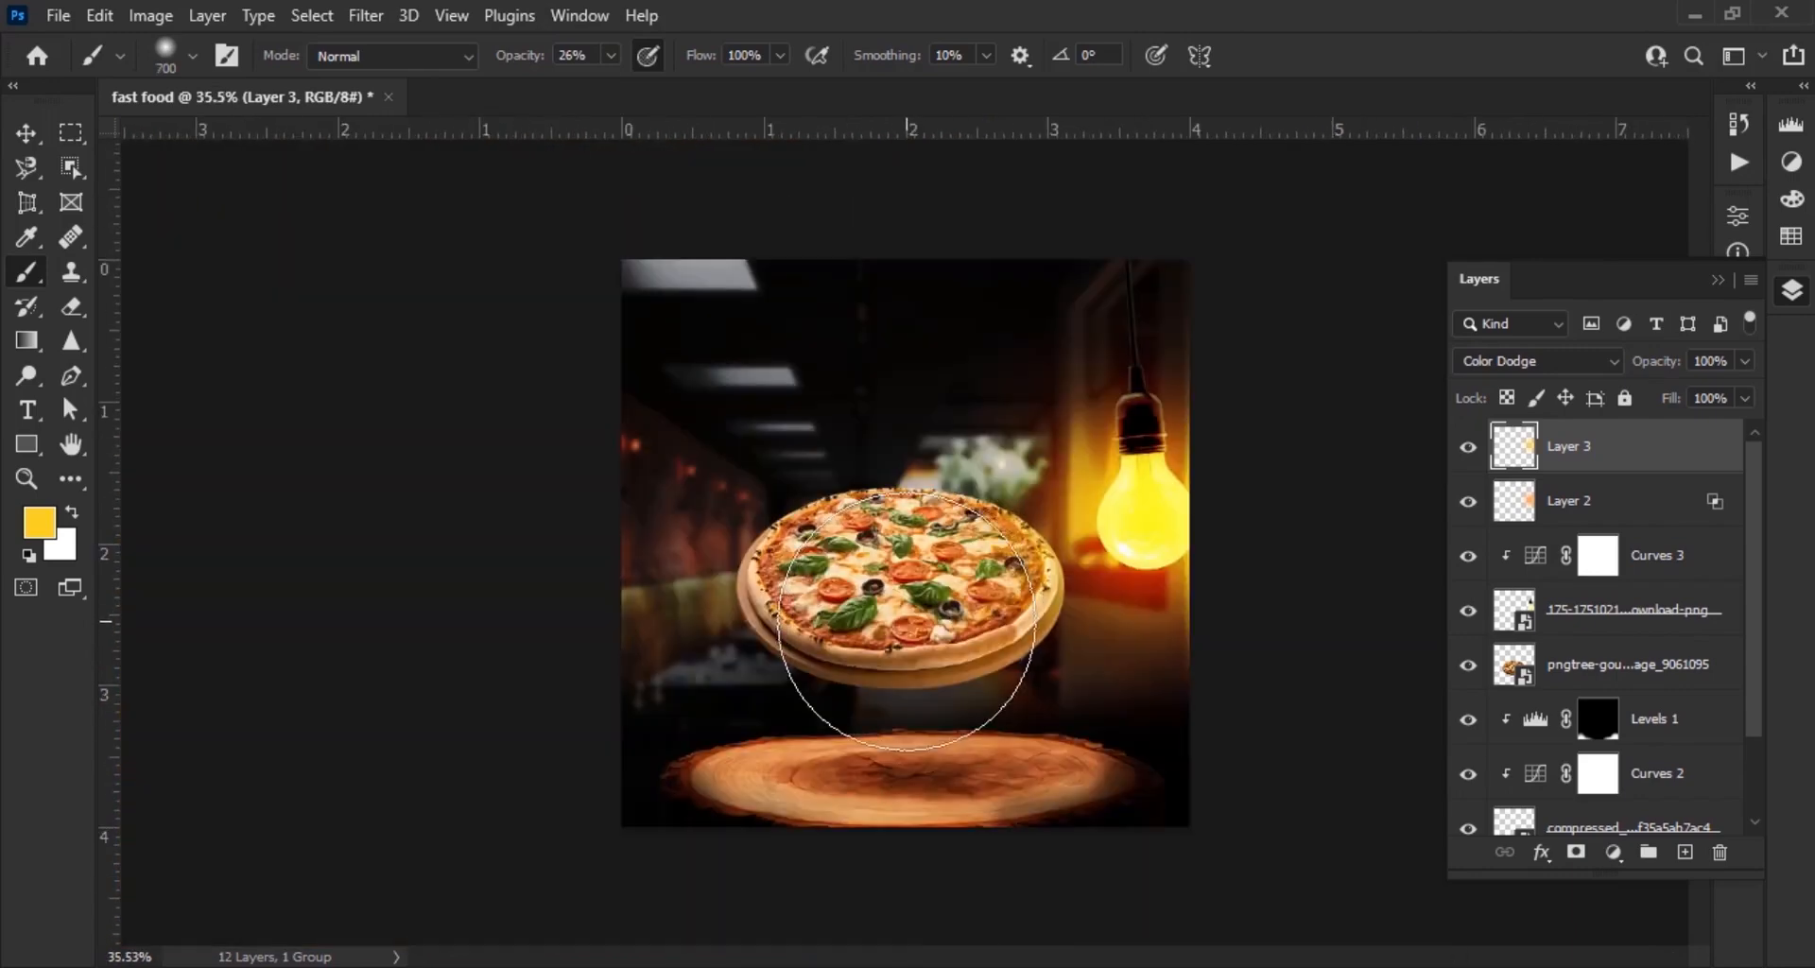
Examine the bulb up close and compare the composition with and without the yellow glow layer
click(27, 133)
click(1430, 755)
scroll(1308, 595, up, 8)
drag(1293, 583, 1067, 643)
scroll(1057, 347, up, 8)
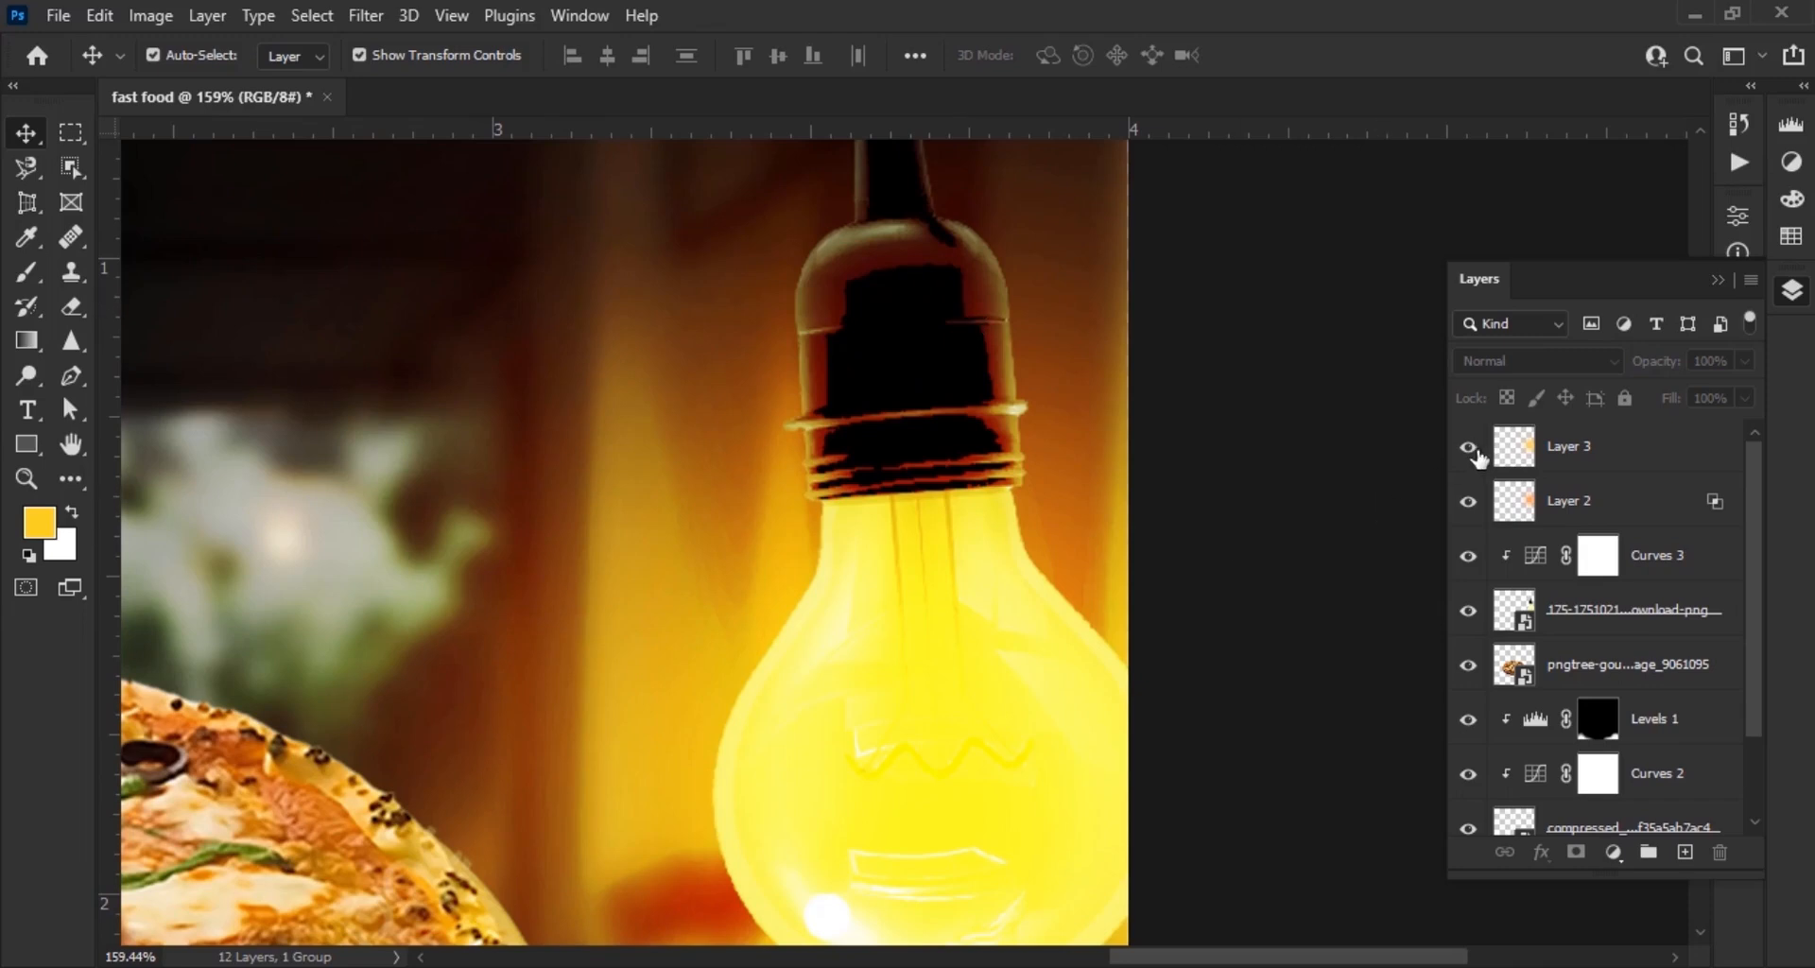
click(1468, 447)
click(1468, 448)
click(1468, 448)
click(1468, 448)
scroll(1175, 492, down, 5)
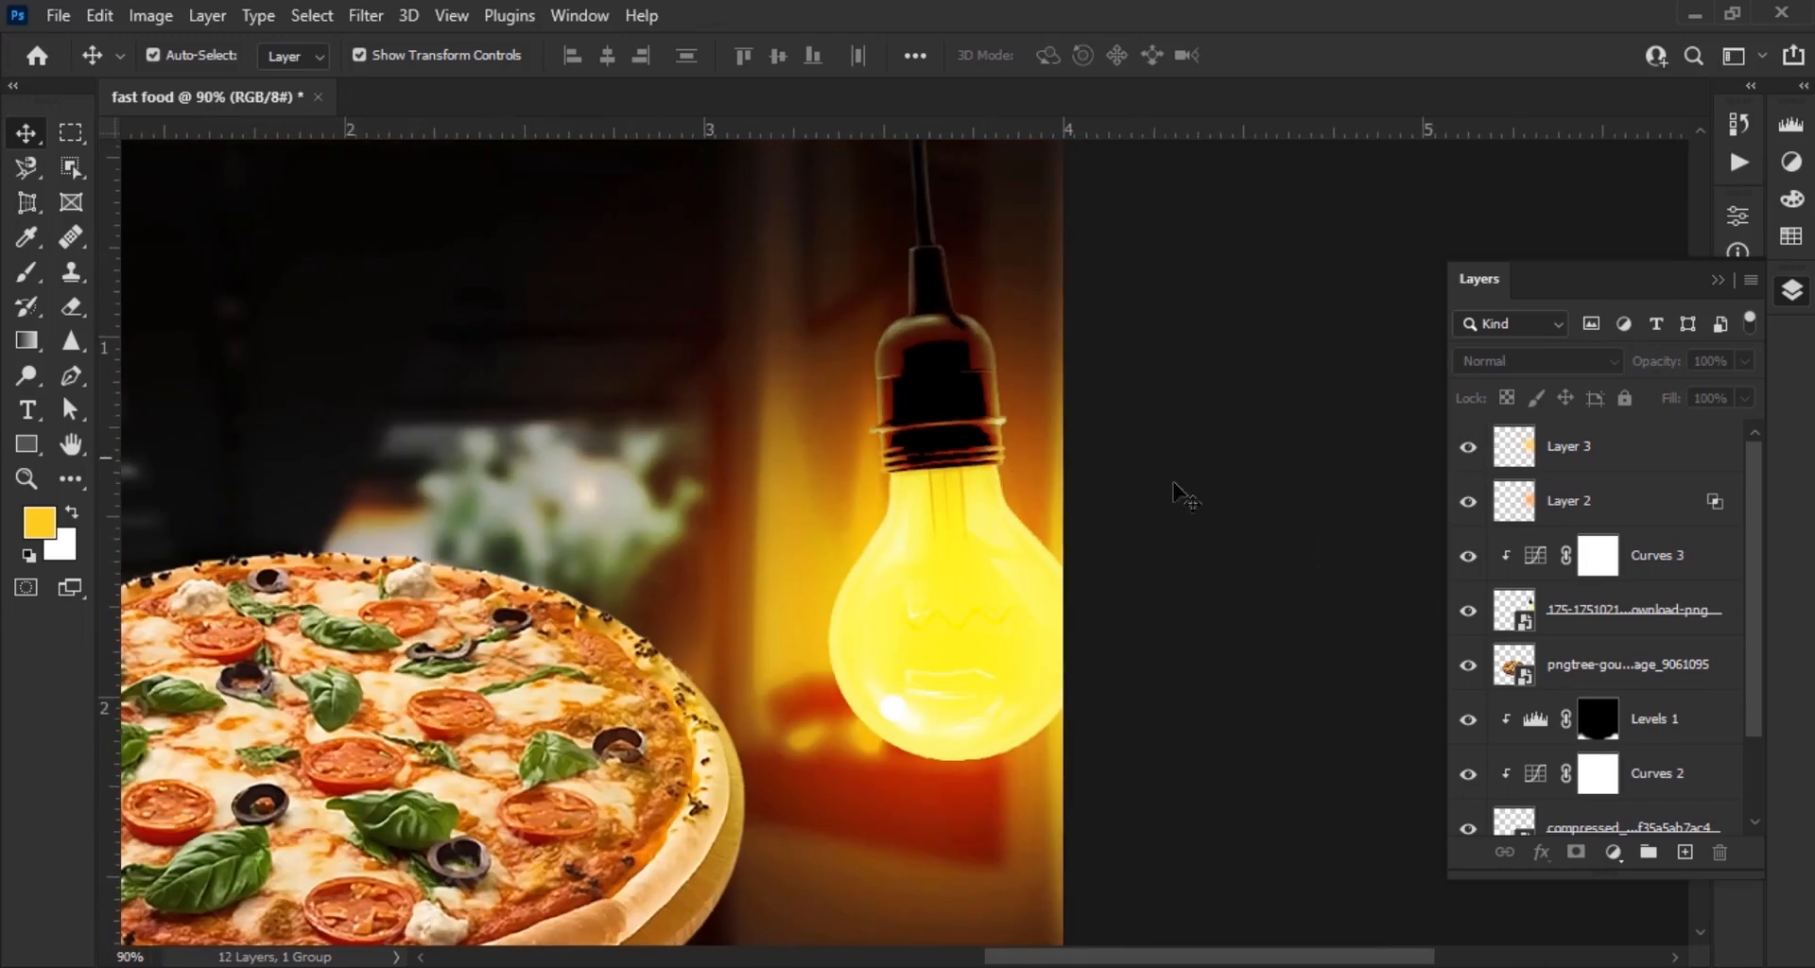
Lower the opacity of the yellow glow layer to 80%
click(1608, 446)
click(1639, 366)
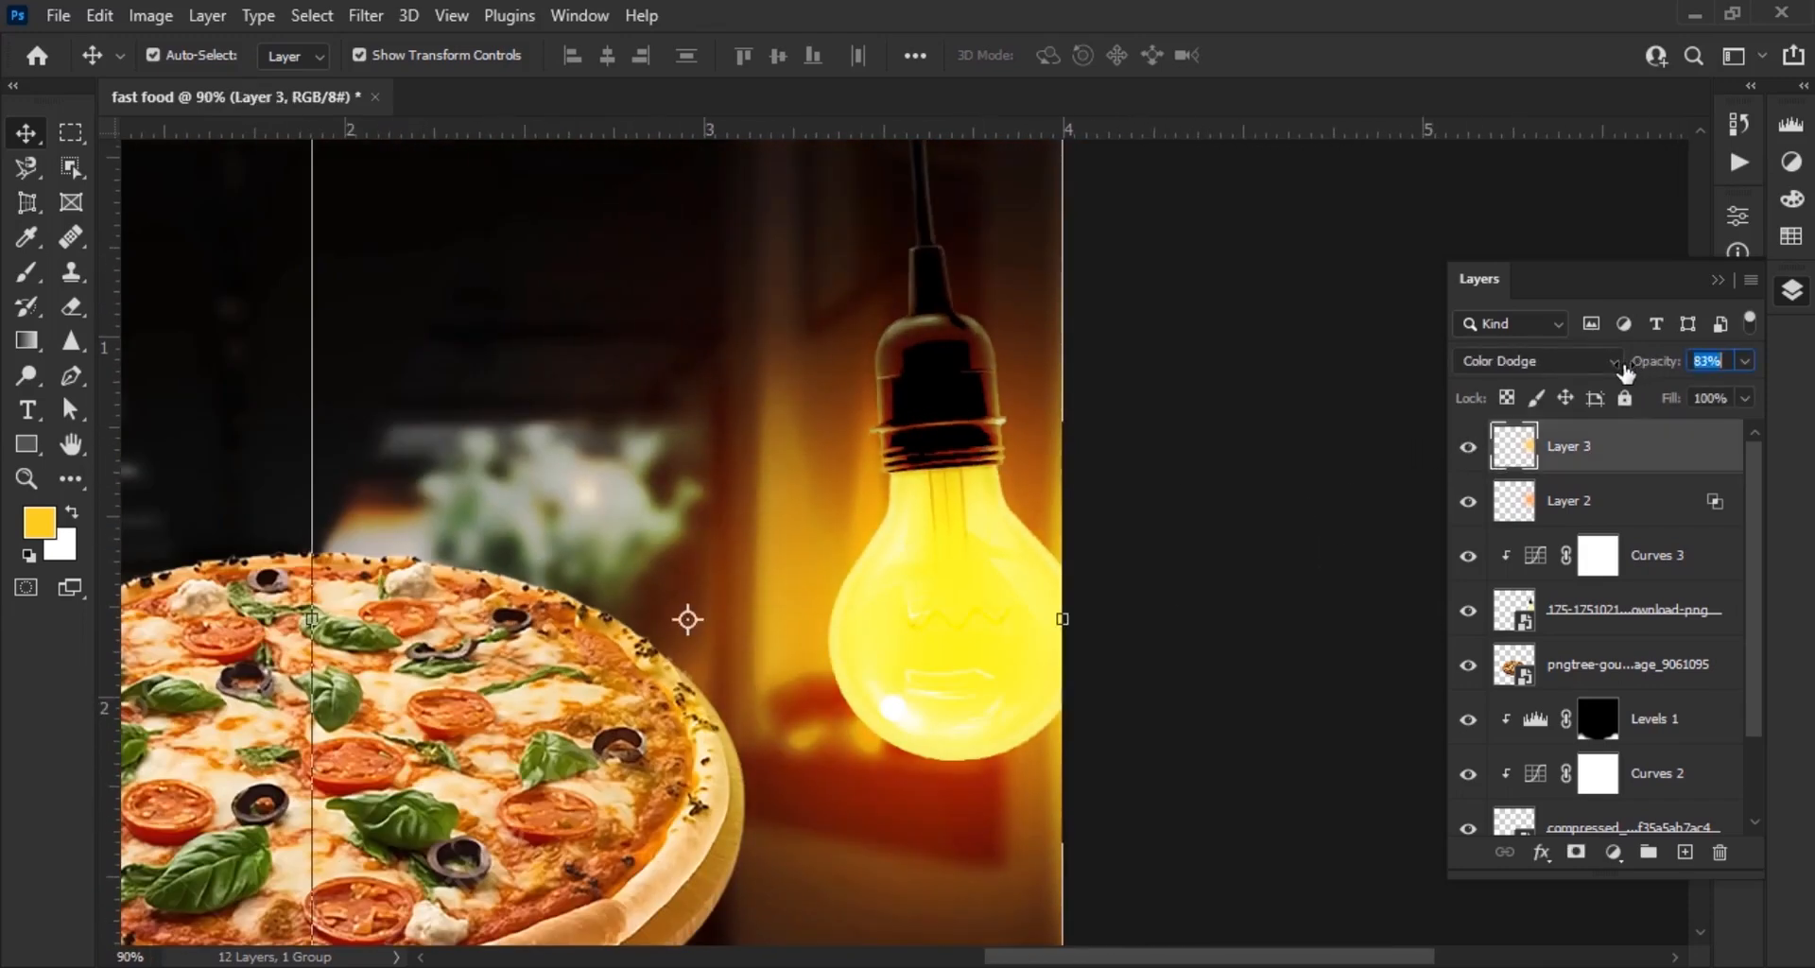
click(1177, 532)
scroll(1177, 511, down, 5)
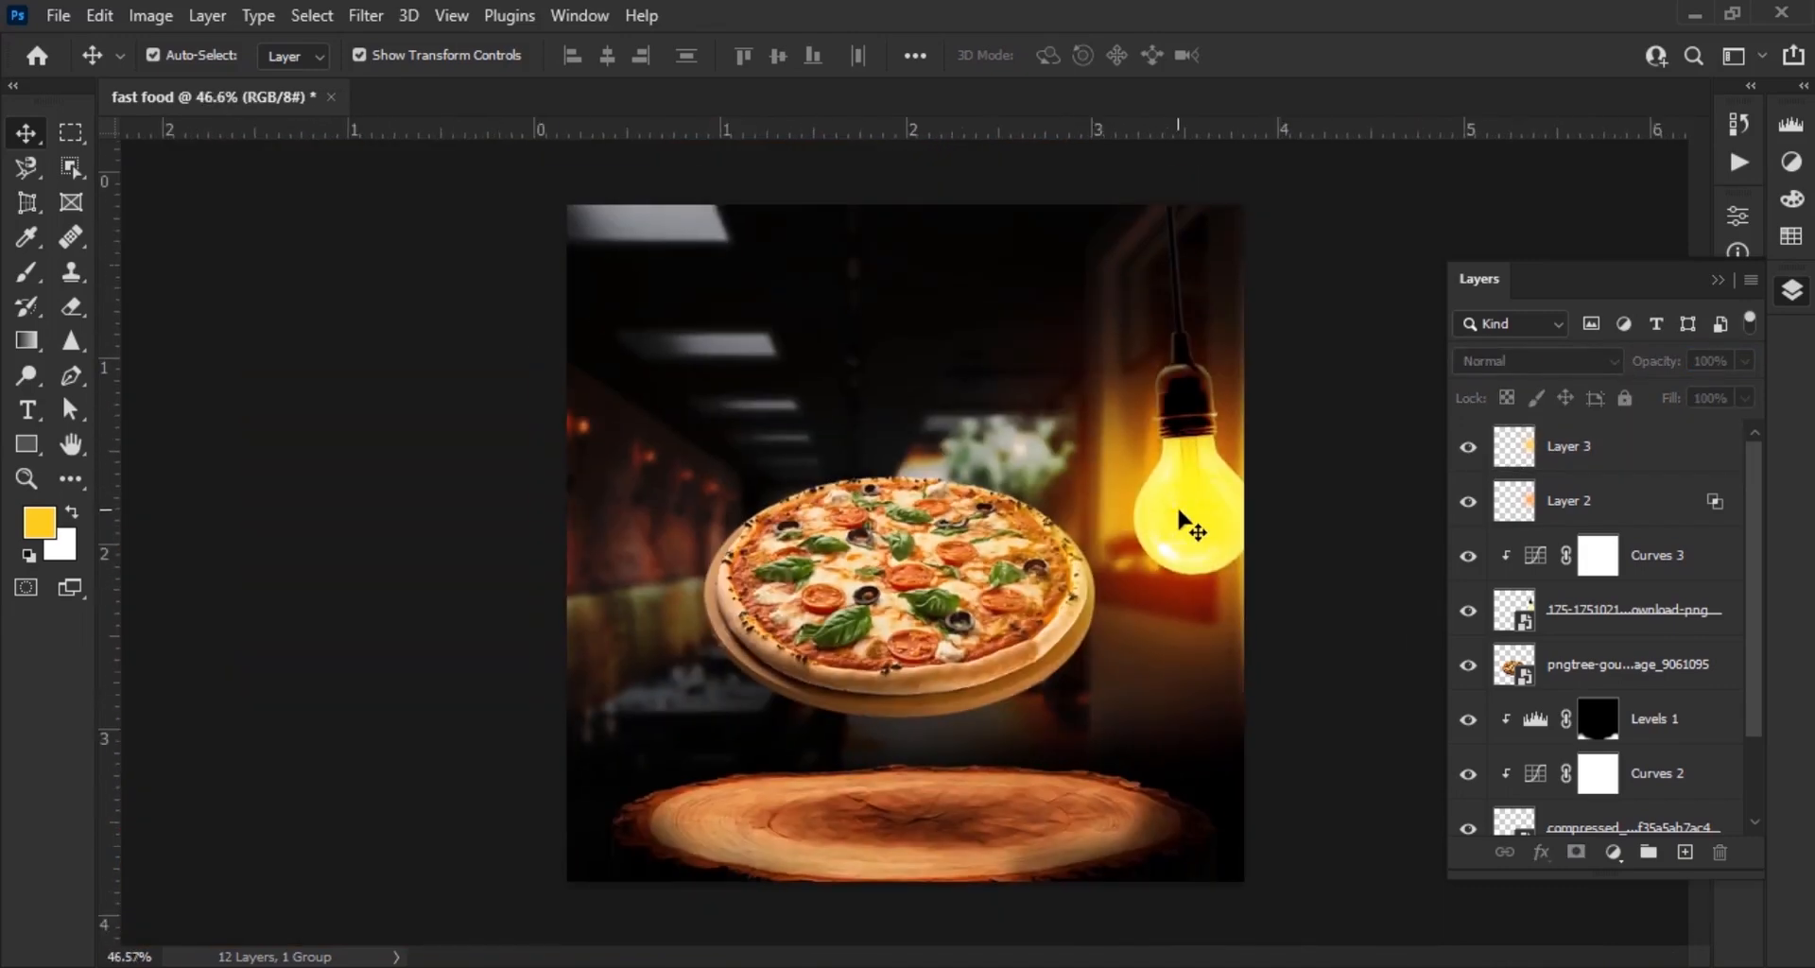
scroll(1220, 527, up, 1)
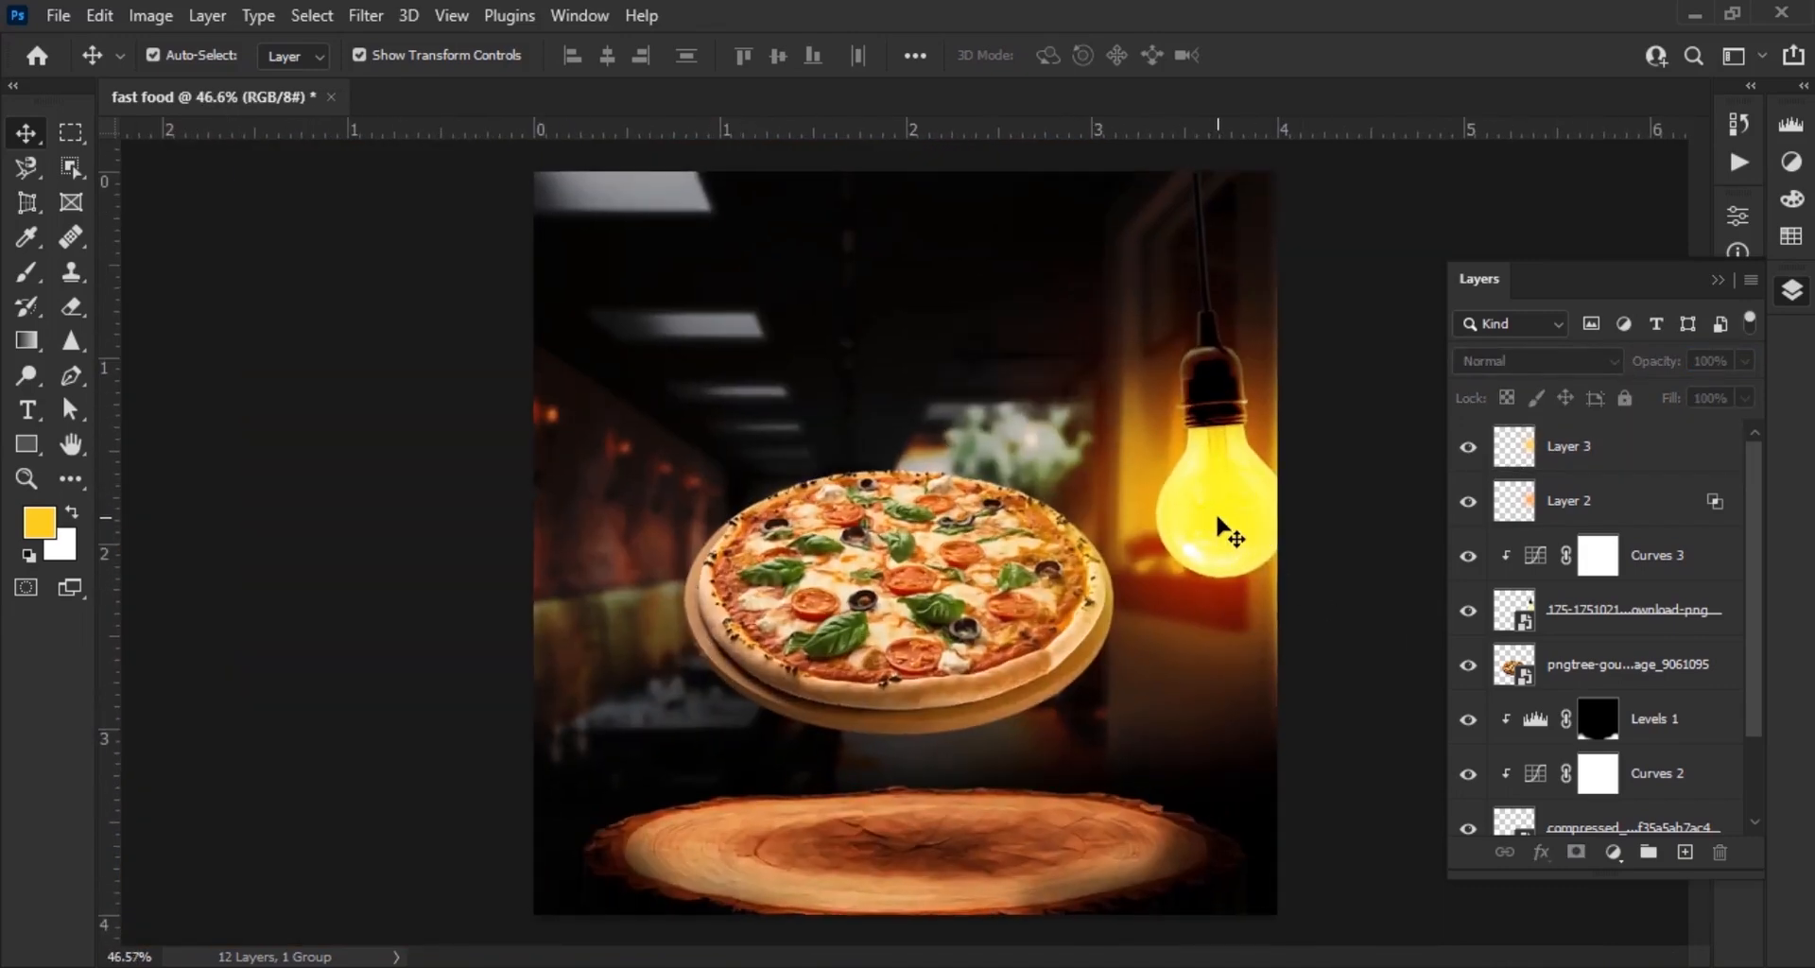
Group the bulb, its Curves adjustment and both glow layers under the name light, and lock the group
click(1630, 447)
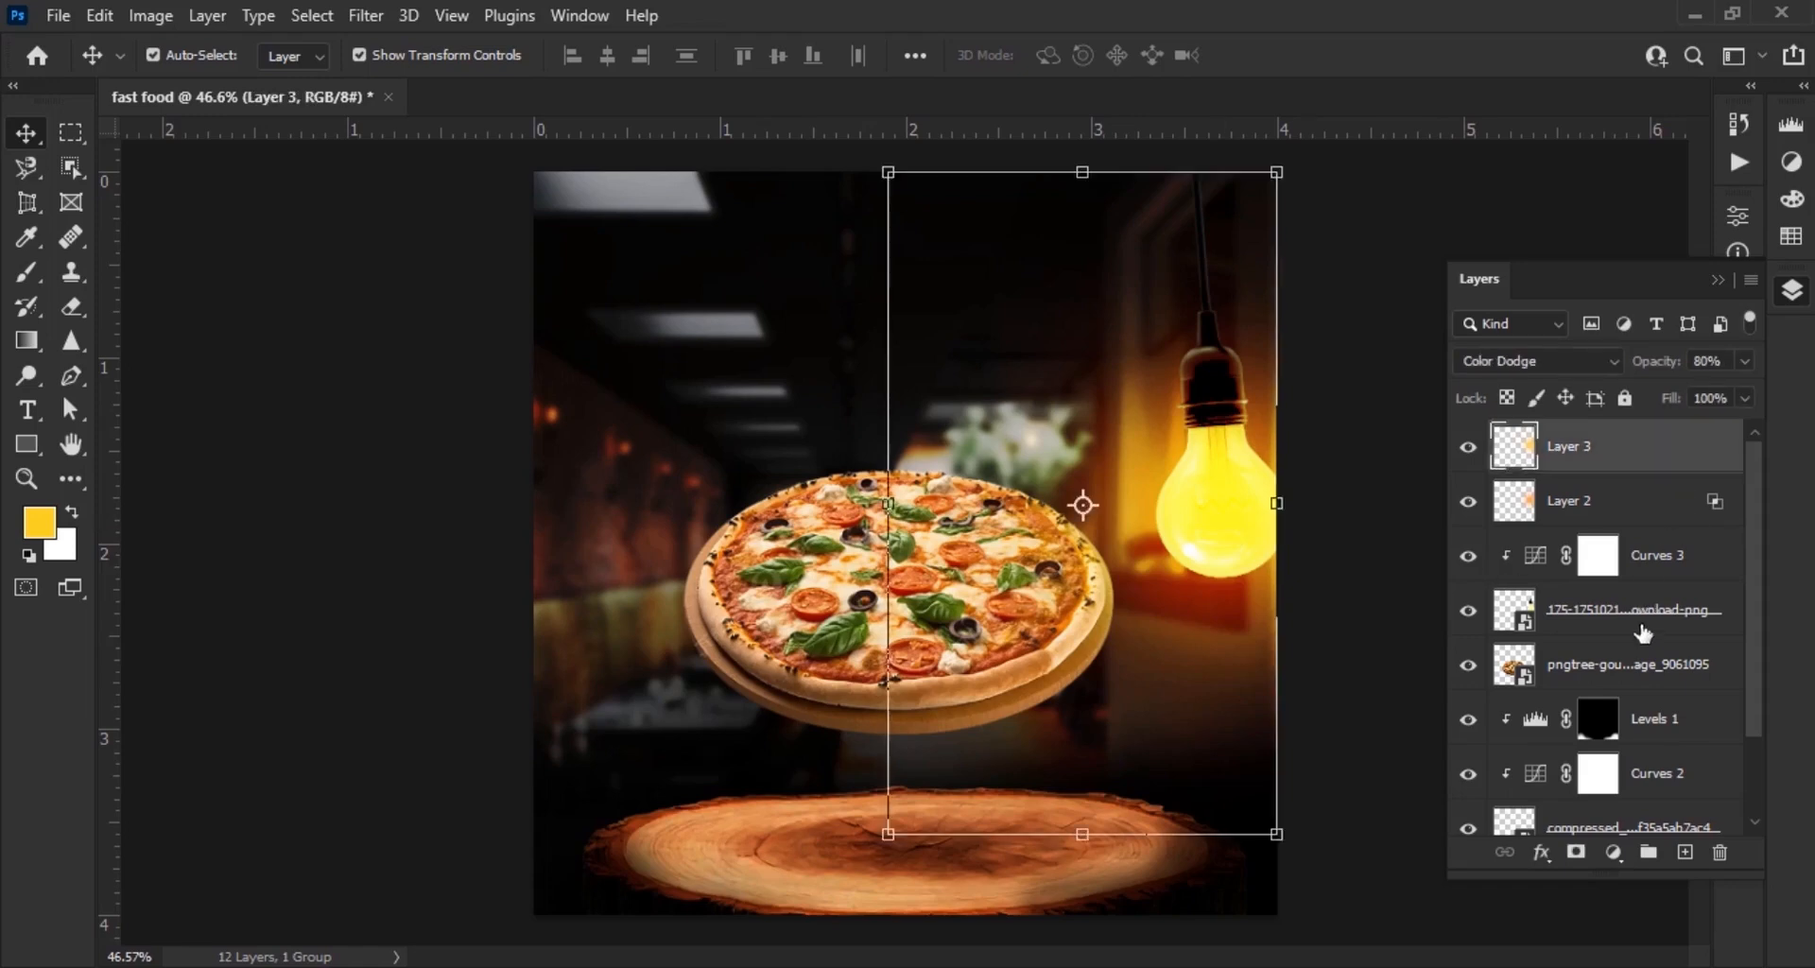
shift+click(1645, 613)
right_click(1645, 613)
click(1551, 133)
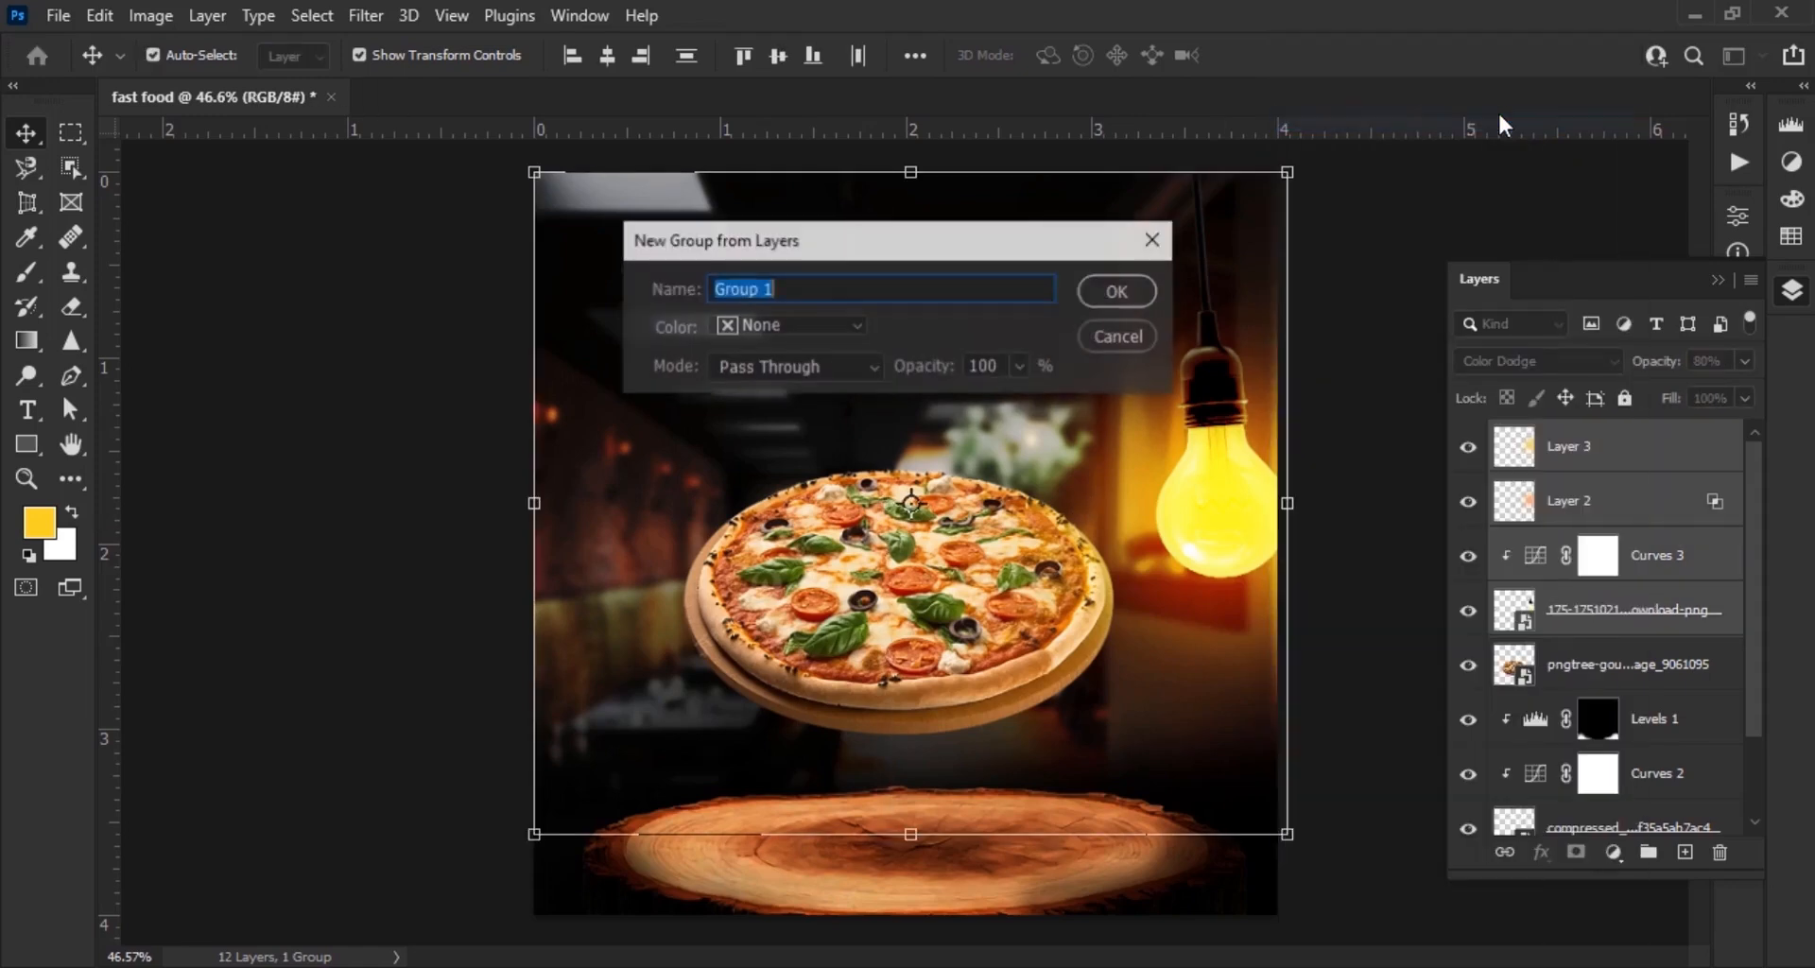
text(light)
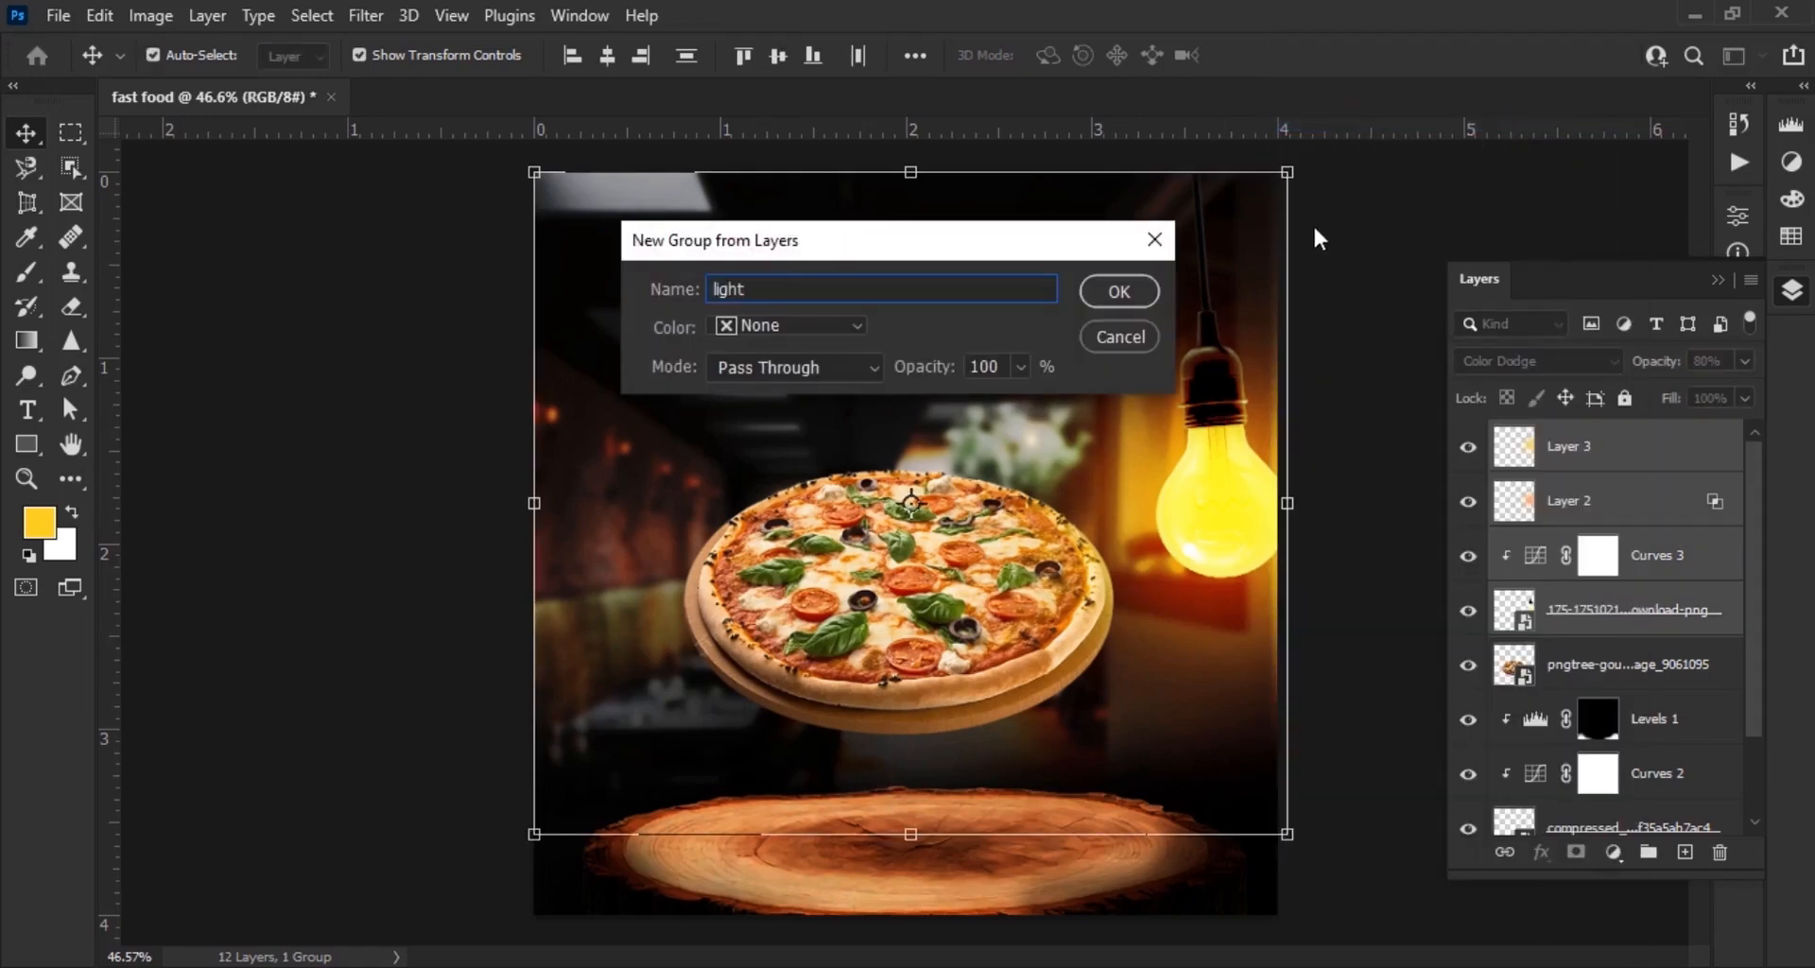
click(1121, 287)
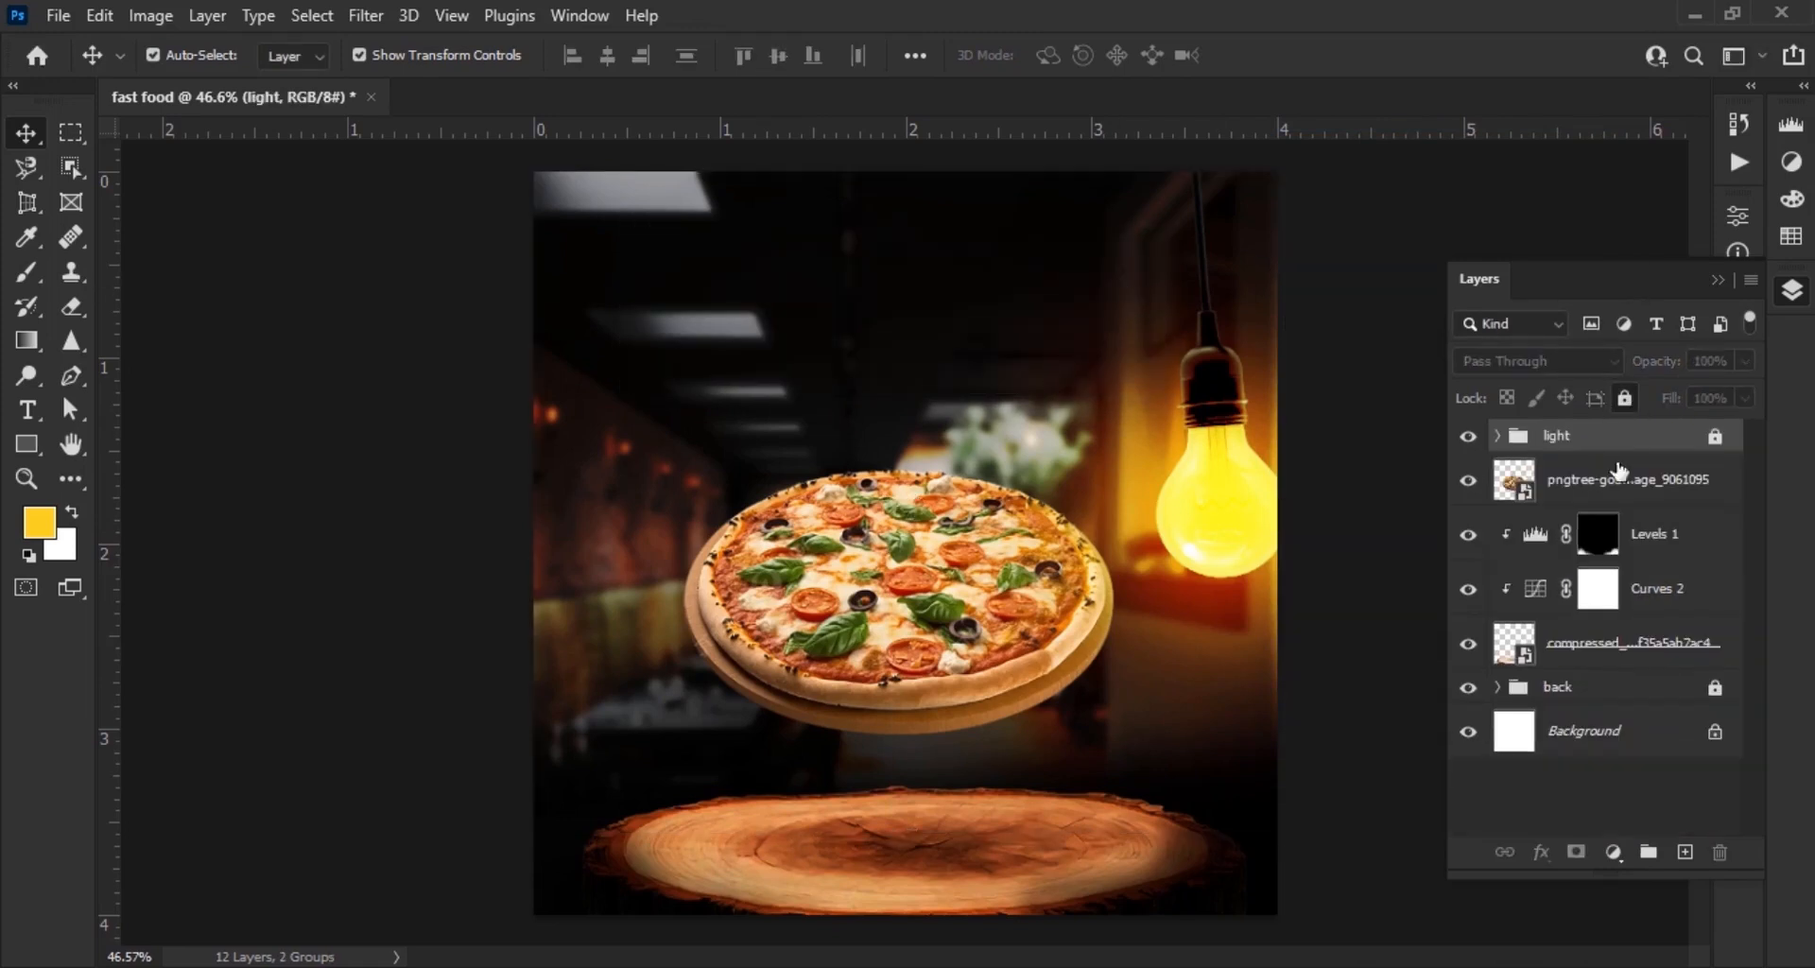
Unlock and expand the back group to inspect its layers, and collapse and lock it again
click(1498, 690)
click(1715, 690)
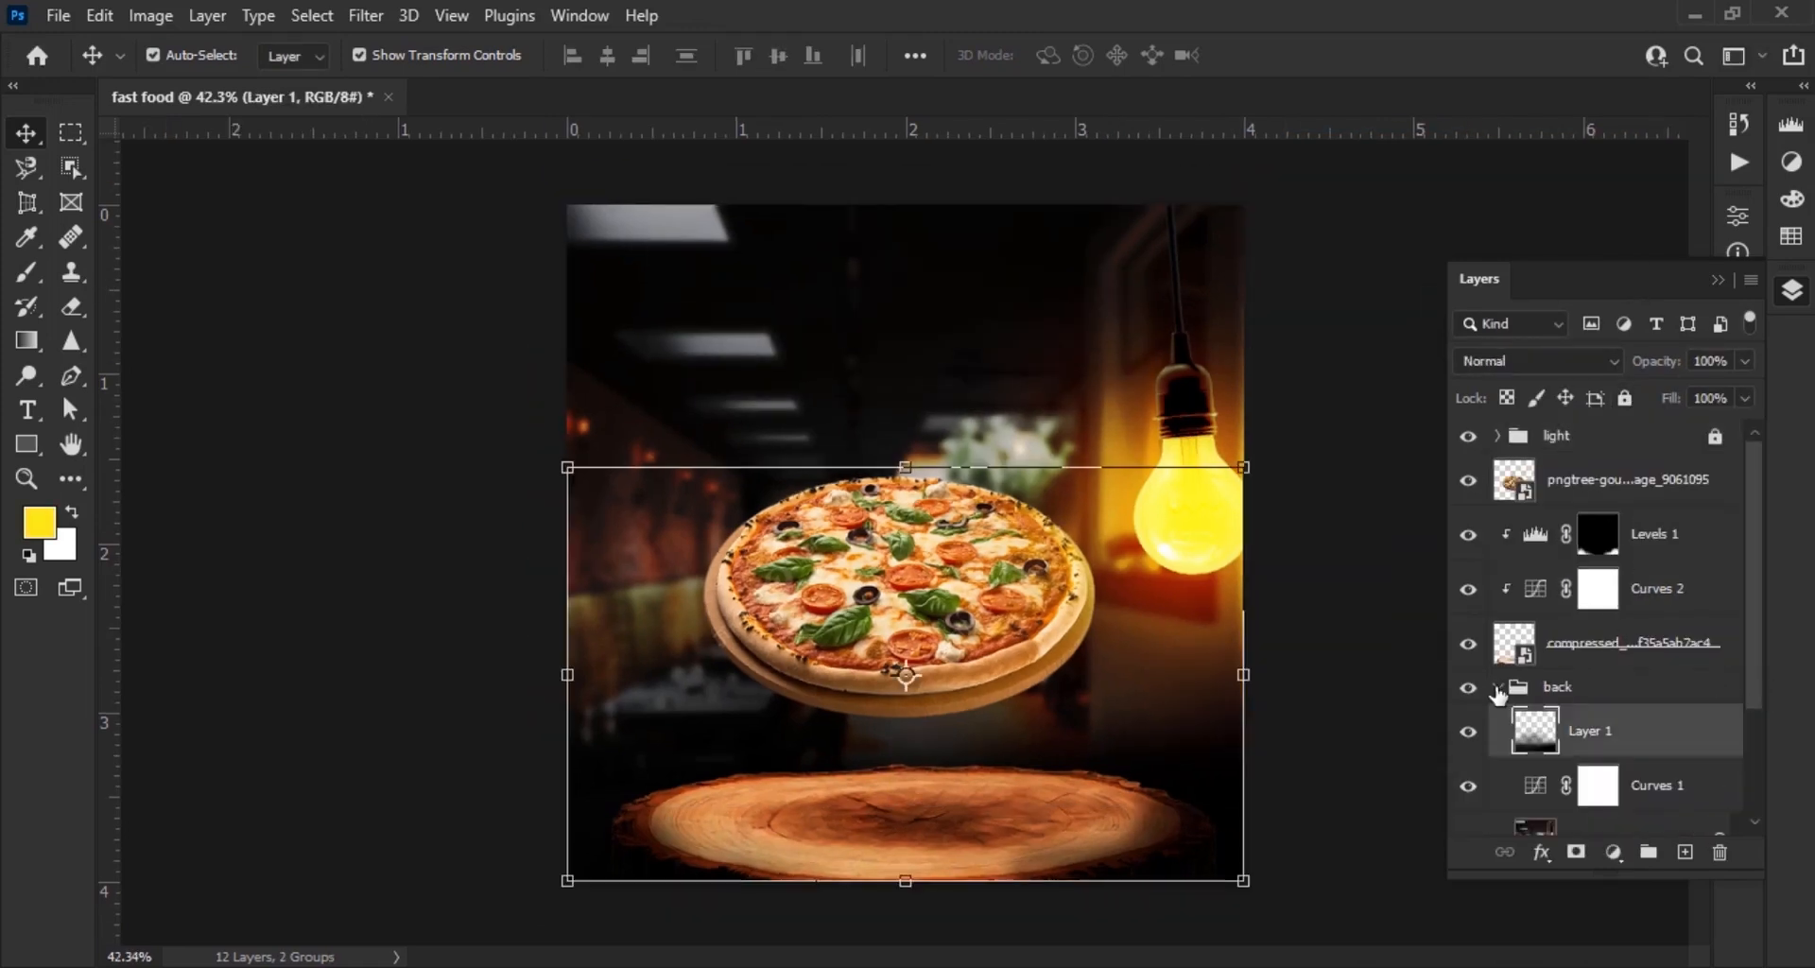
click(1498, 689)
click(1624, 398)
Add a Curves adjustment clipped to the pizza, bend the curve downward to darken it, and invert the mask to black
scroll(948, 614, up, 3)
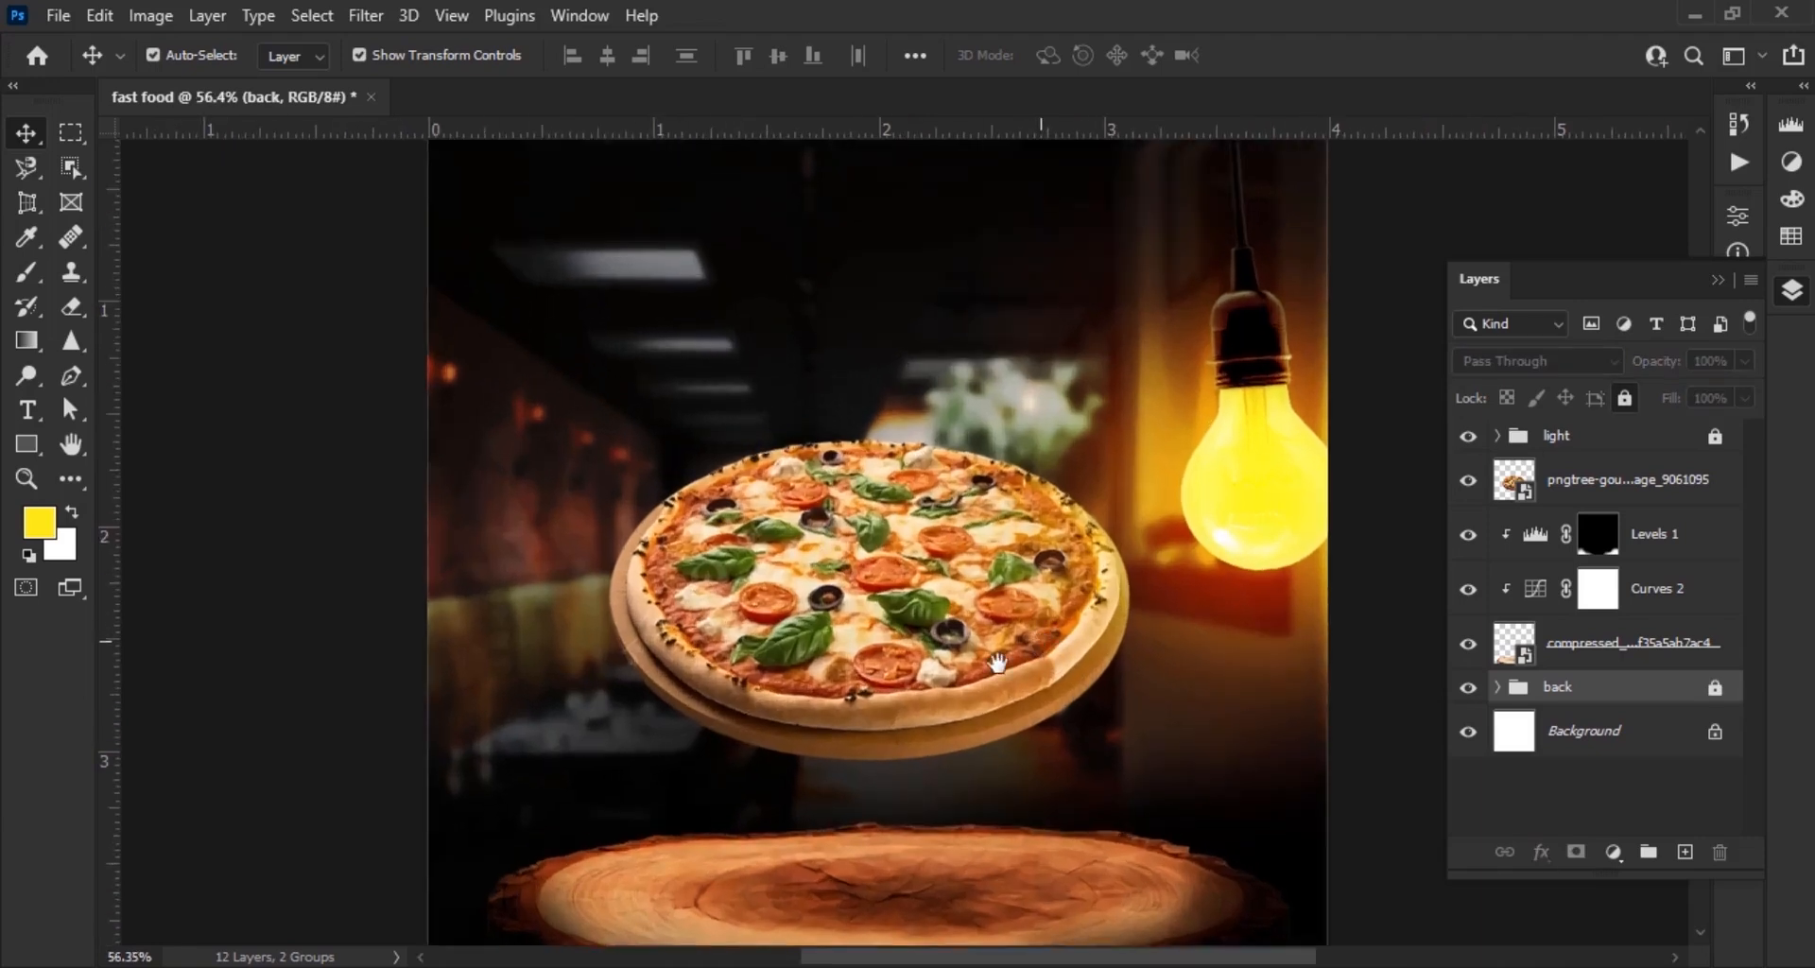
click(872, 525)
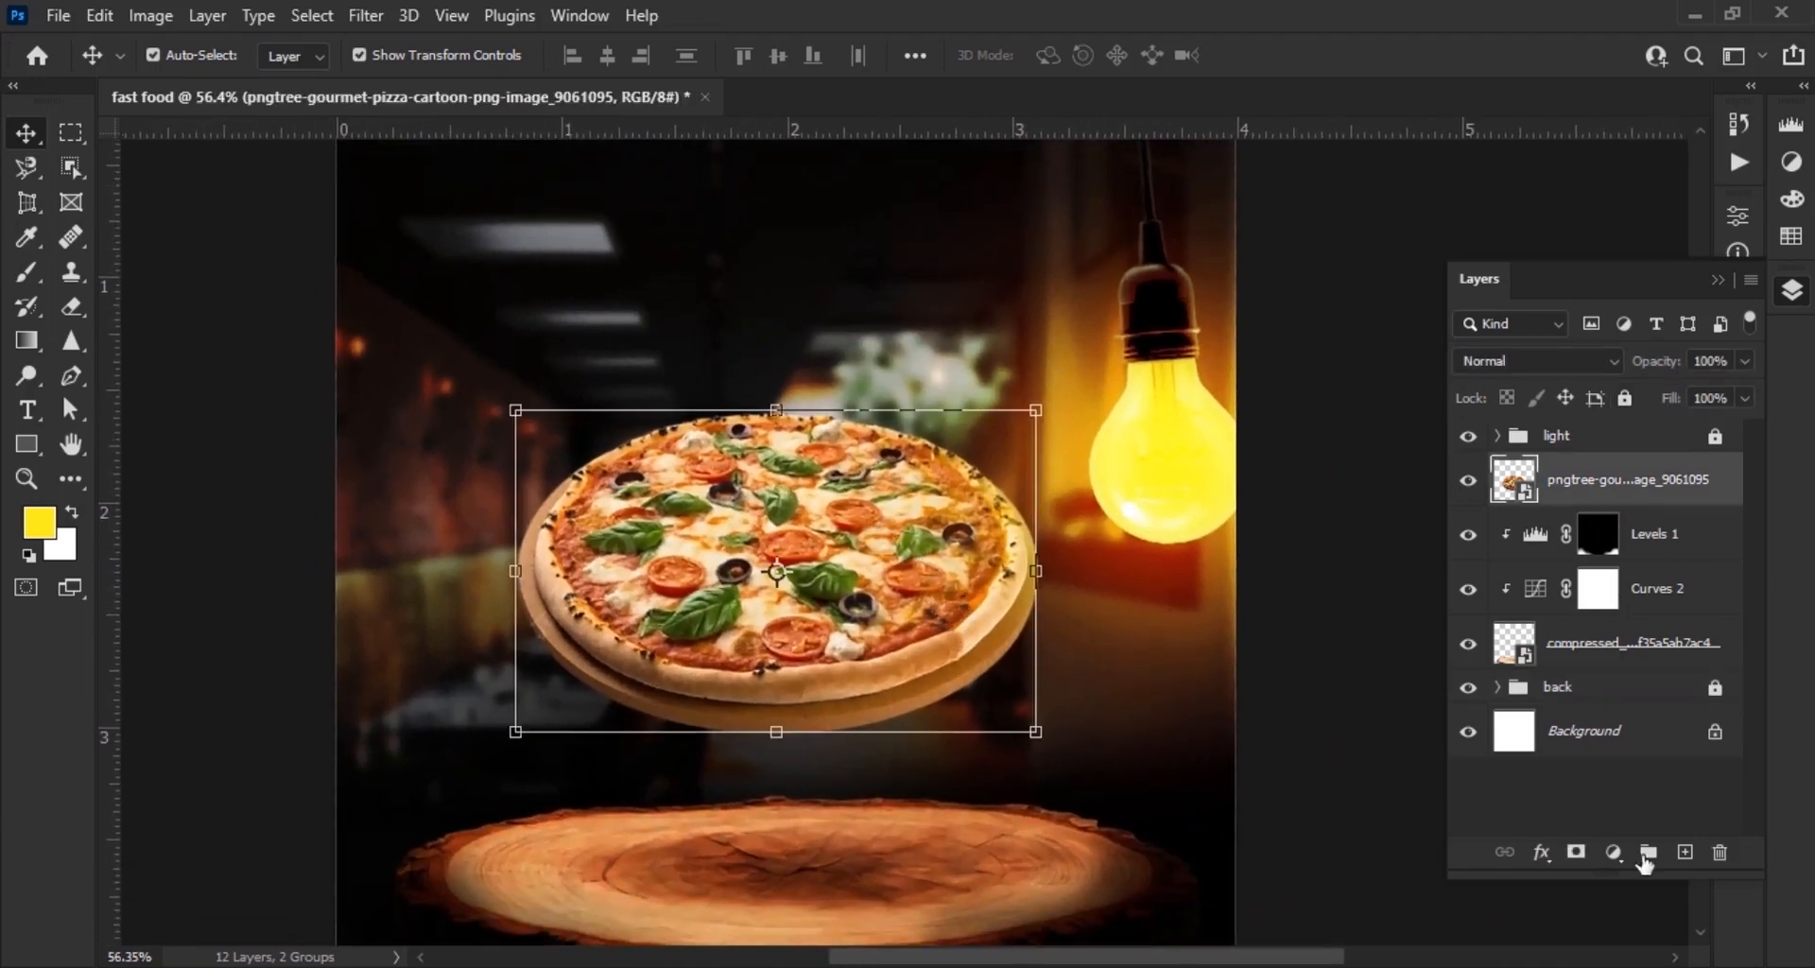
click(1614, 851)
click(1548, 514)
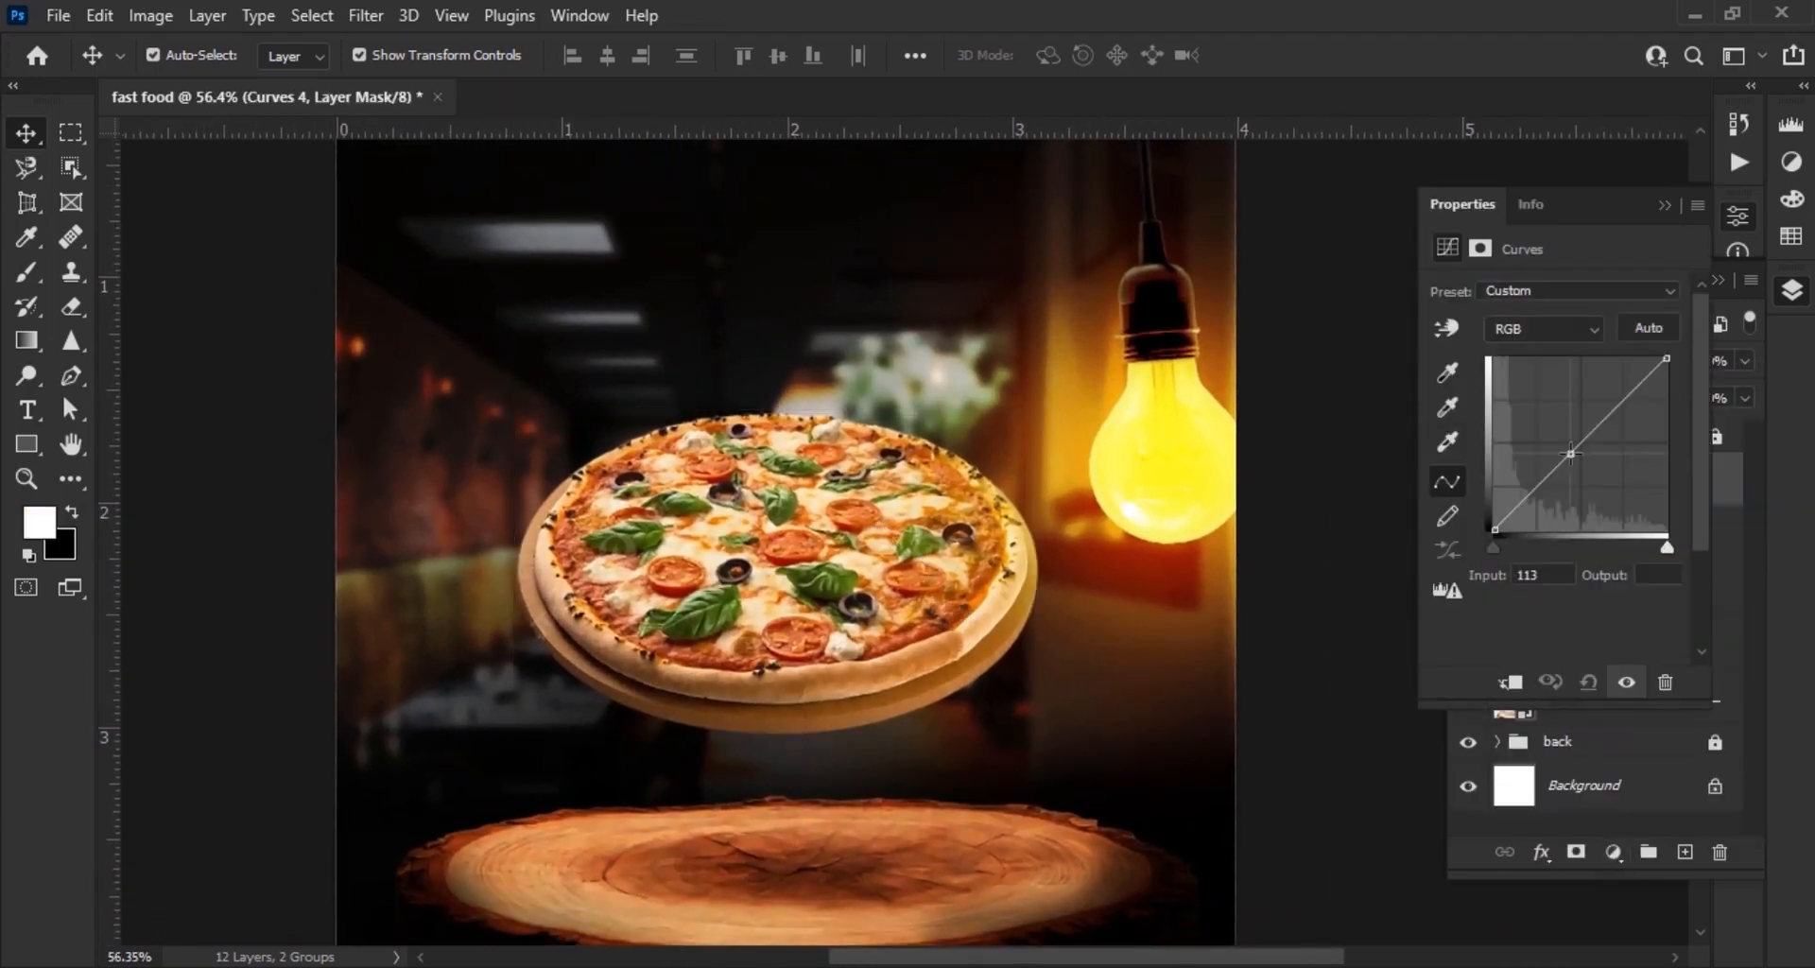
drag(1571, 454, 1587, 483)
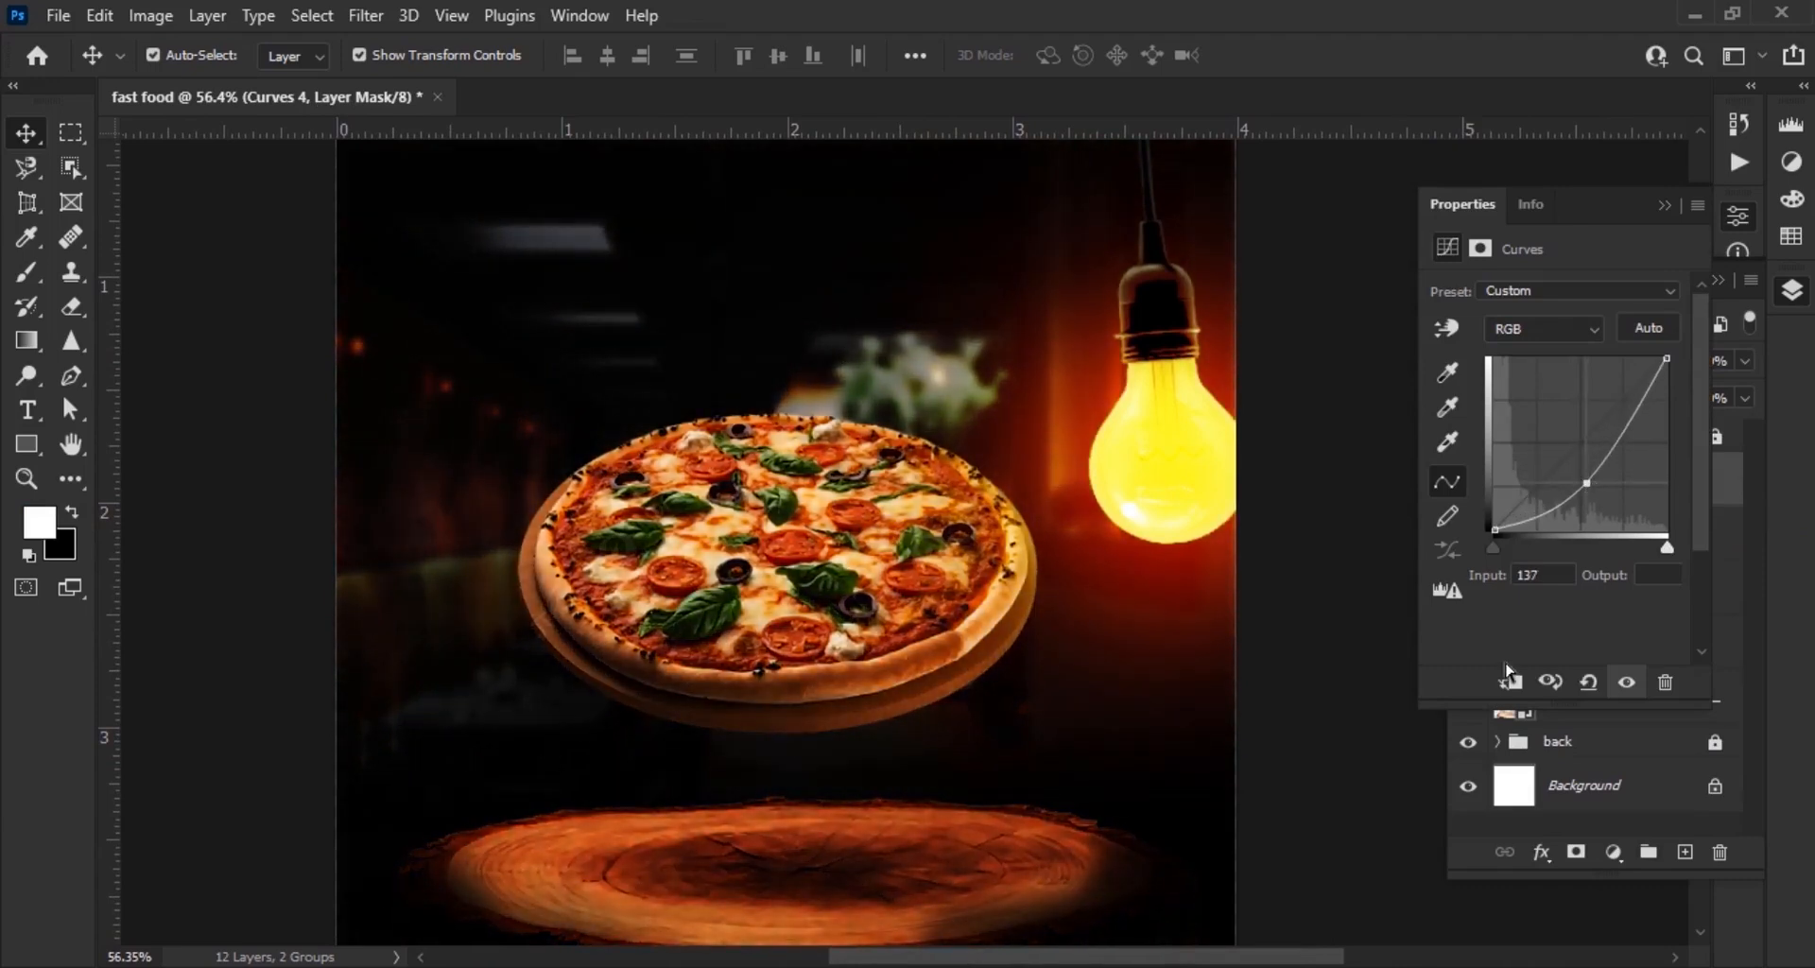
click(1509, 679)
click(1664, 206)
key(ctrl+i)
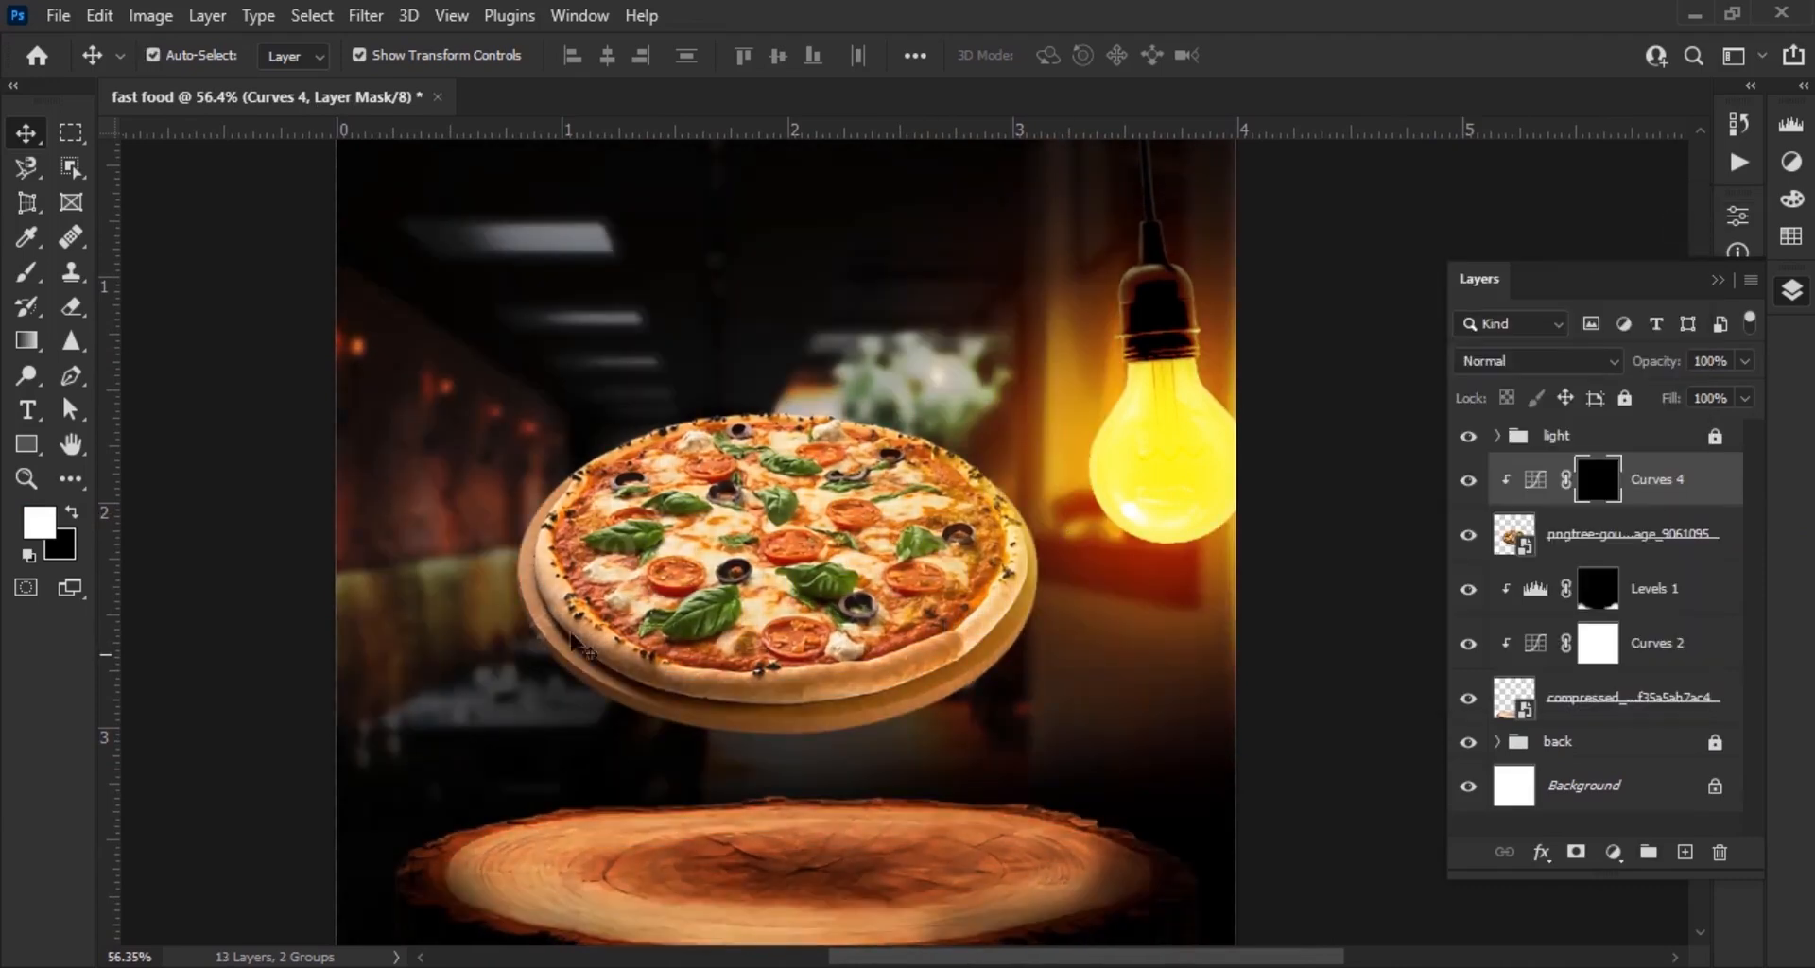
Paint white on the darkening Curves mask over the pizza's side away from the bulb with a soft 150 px brush at 26% opacity
click(26, 273)
scroll(510, 624, up, 2)
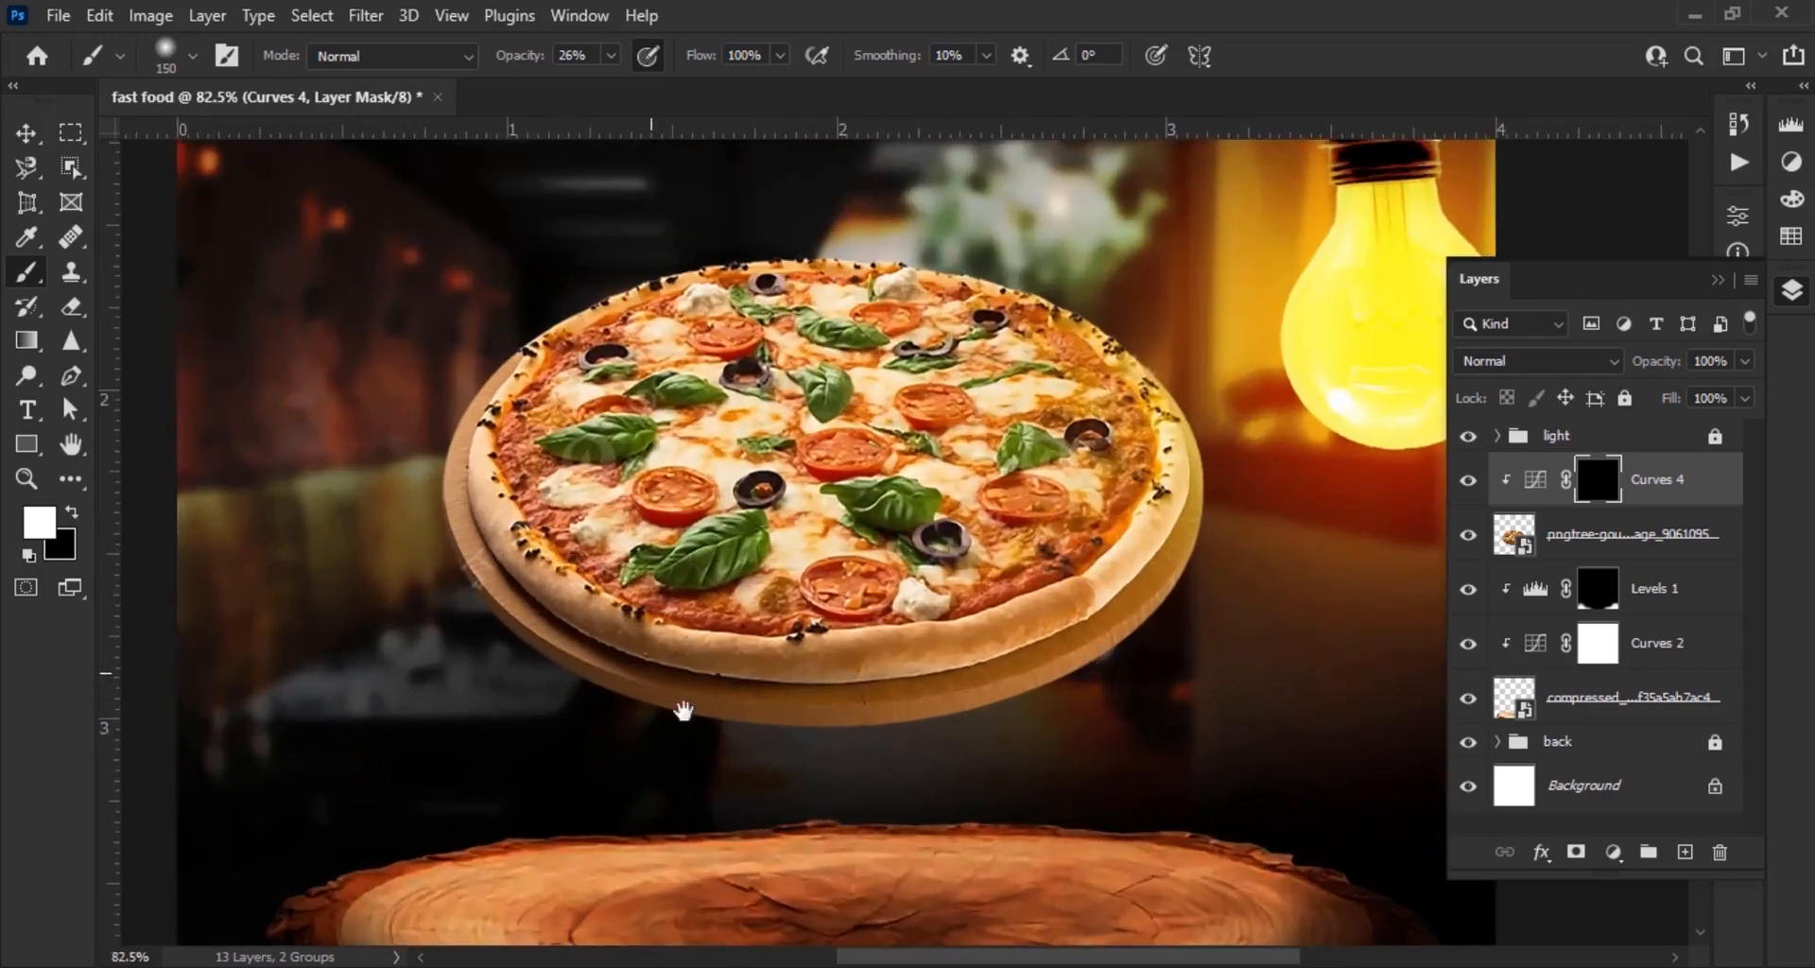
mouse_move(506, 640)
mouse_down()
mouse_move(532, 709)
mouse_move(559, 477)
mouse_move(612, 393)
mouse_move(574, 510)
mouse_move(561, 667)
mouse_move(741, 816)
mouse_move(877, 832)
mouse_move(758, 768)
mouse_move(684, 686)
mouse_move(617, 514)
mouse_move(698, 410)
mouse_move(957, 348)
mouse_move(809, 441)
mouse_move(866, 492)
mouse_move(576, 481)
mouse_up()
drag(889, 430, 784, 624)
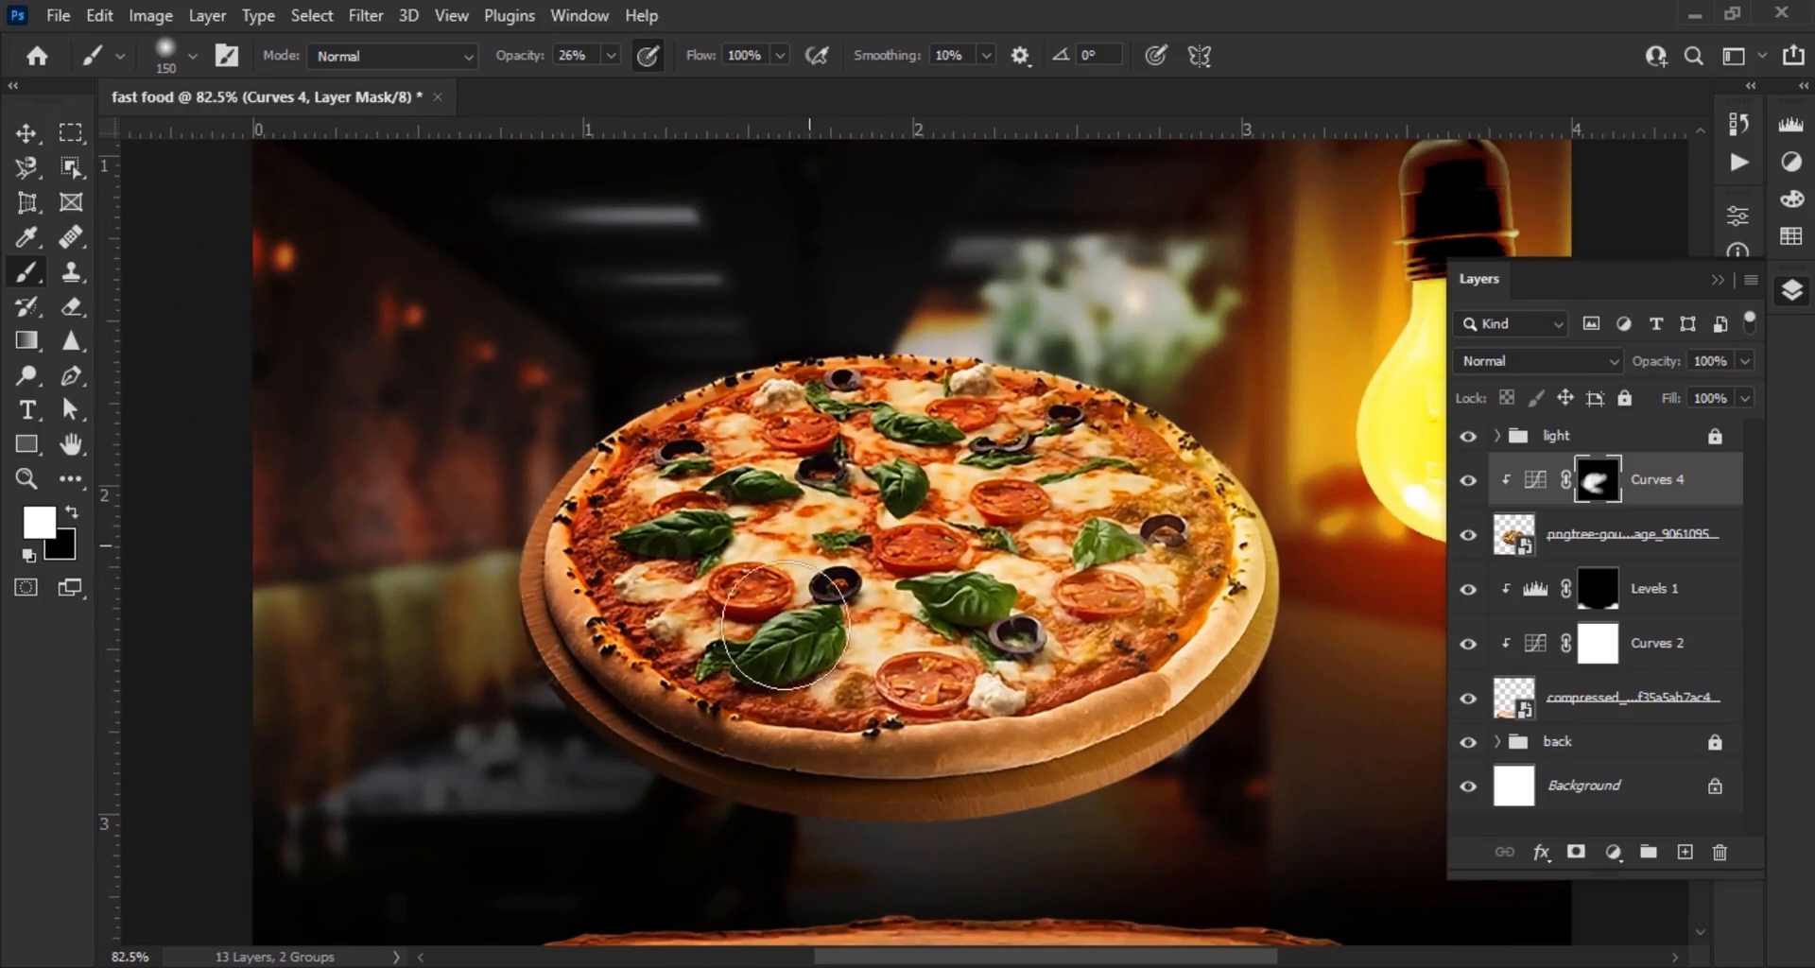
scroll(851, 624, down, 5)
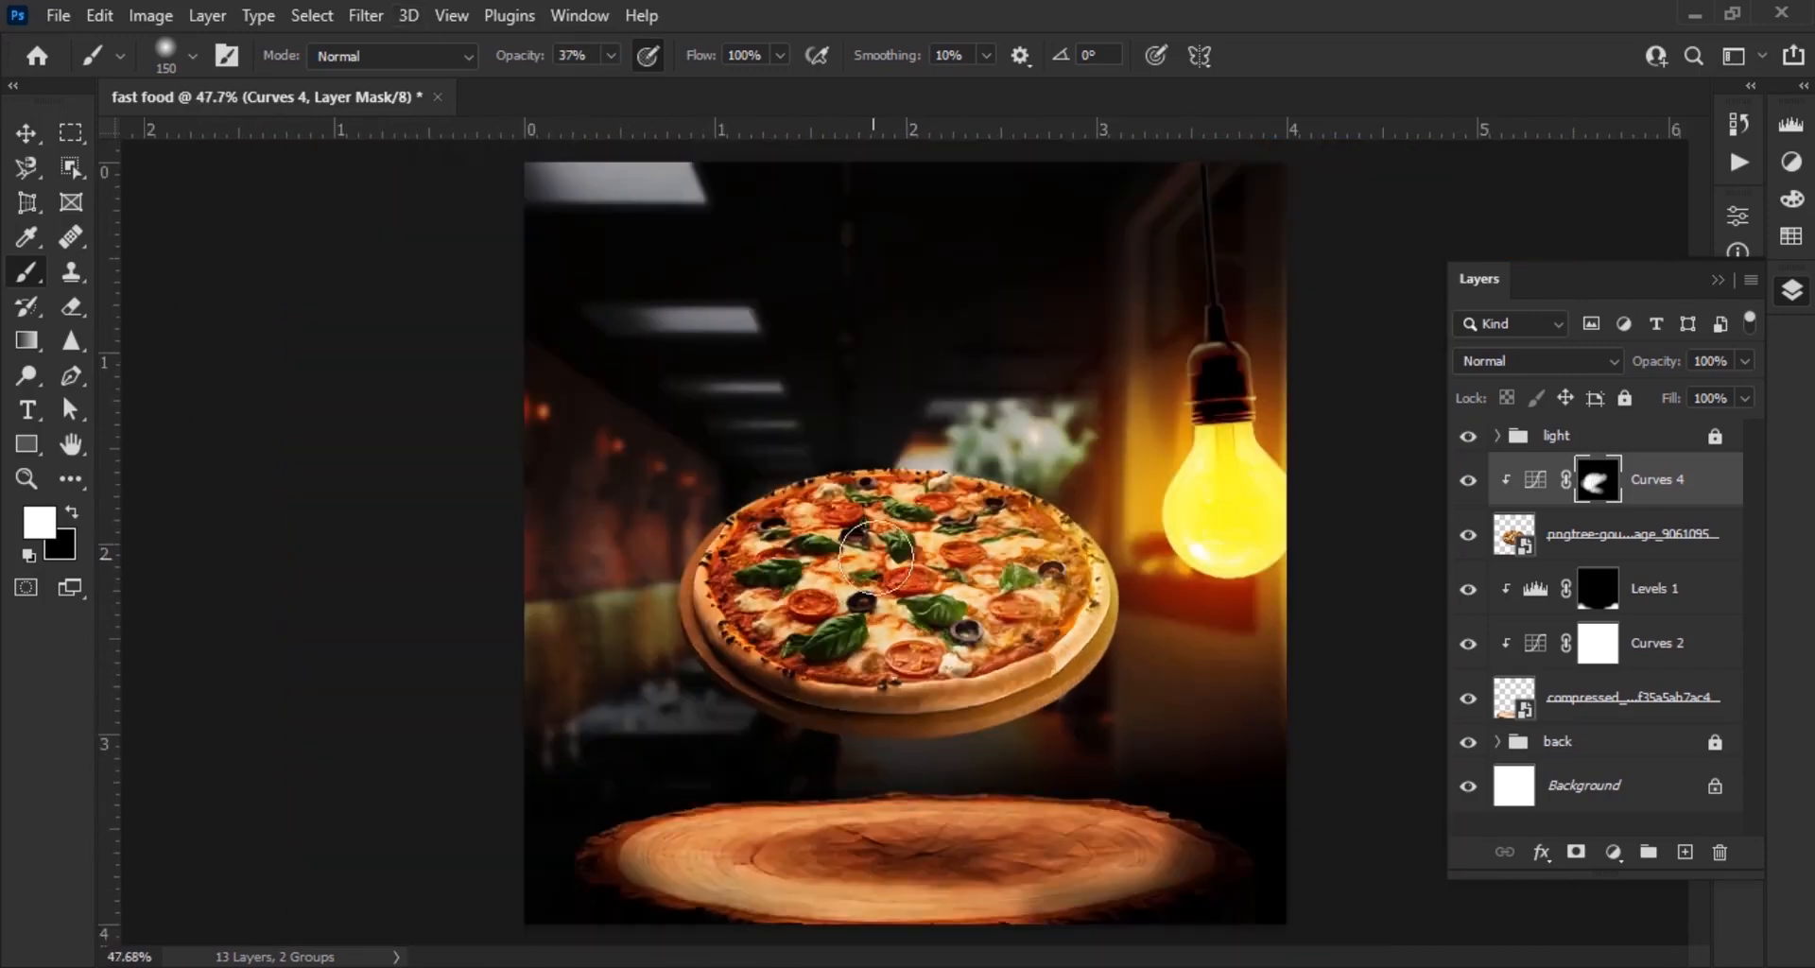
Add a second Curves adjustment clipped to the pizza, bend the curve strongly upward to brighten it, and invert its mask to black
scroll(1267, 624, up, 2)
drag(1267, 624, 1072, 642)
click(1613, 853)
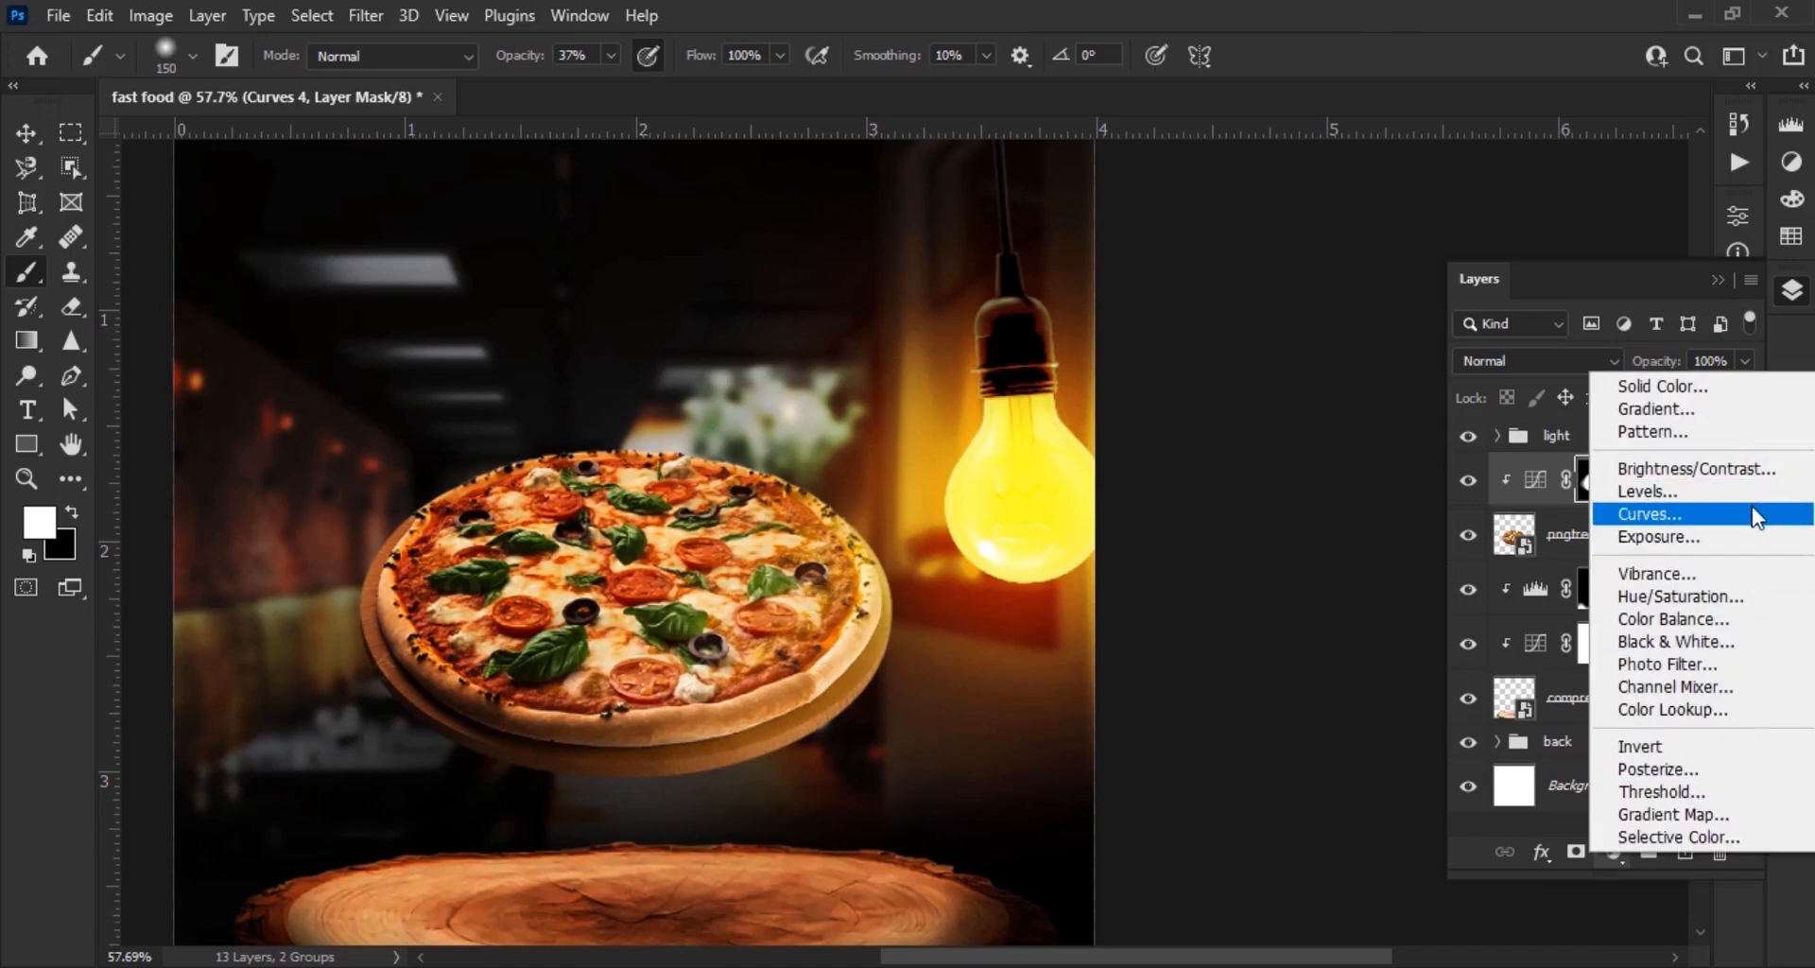
click(1754, 518)
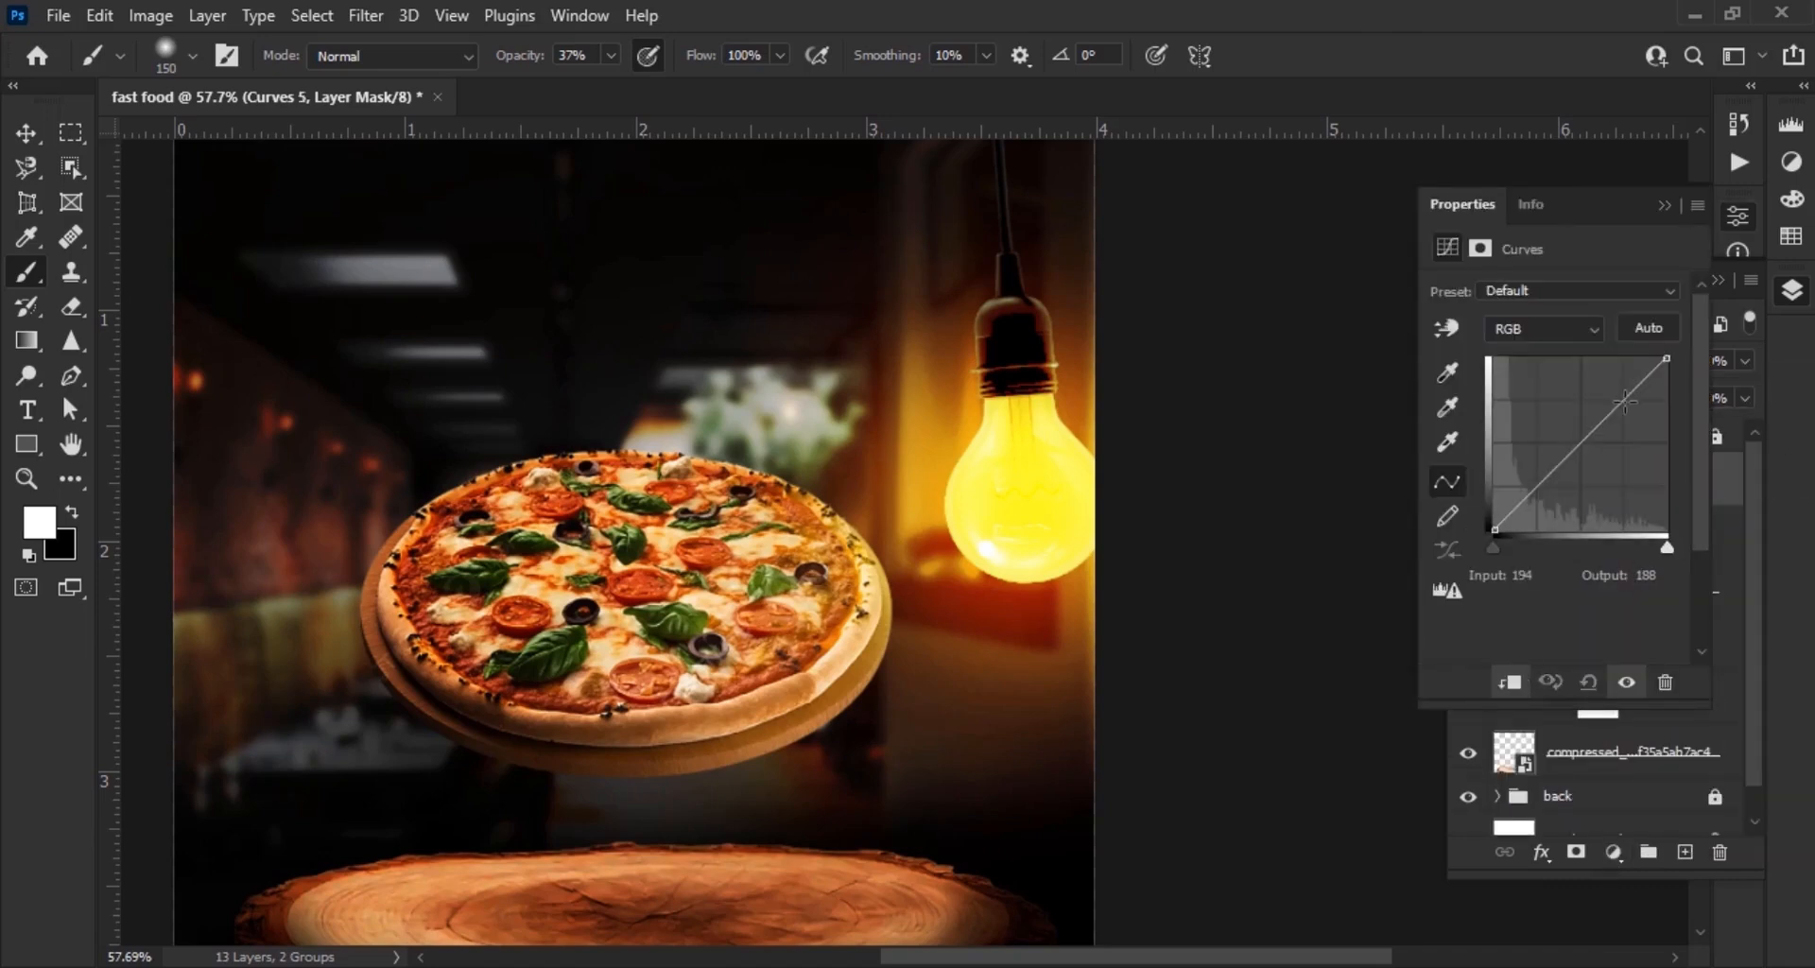
drag(1624, 402, 1588, 385)
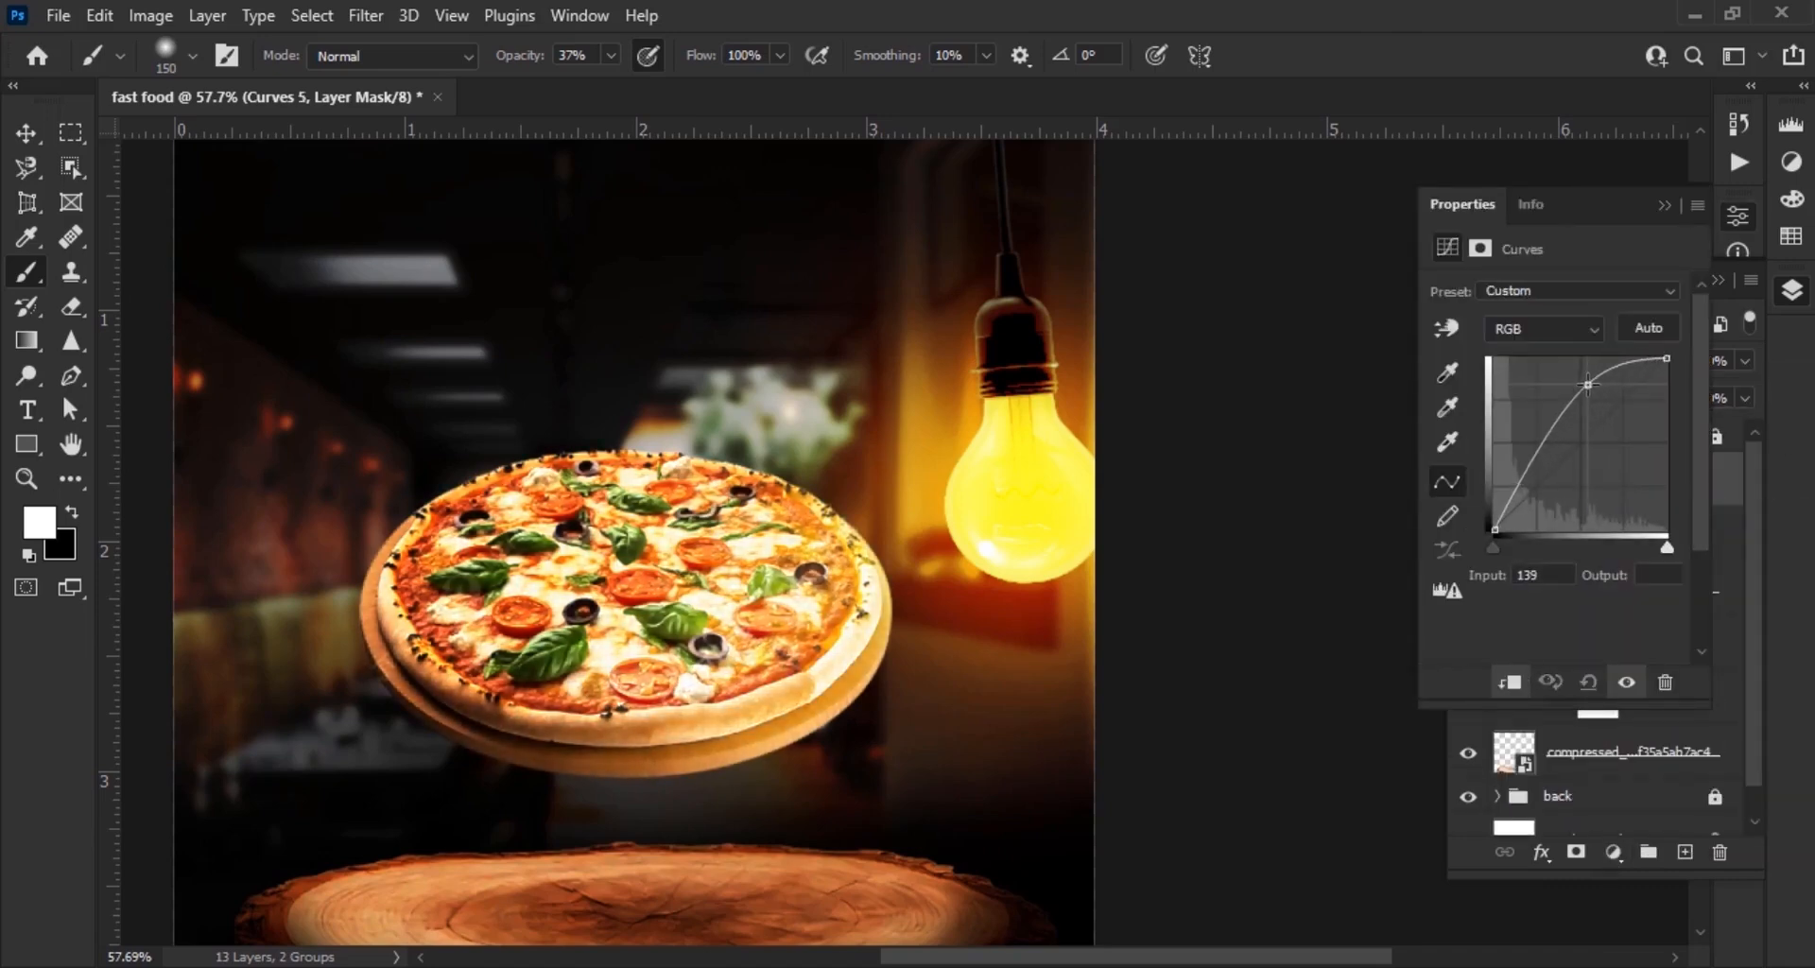
click(1663, 206)
key(ctrl+i)
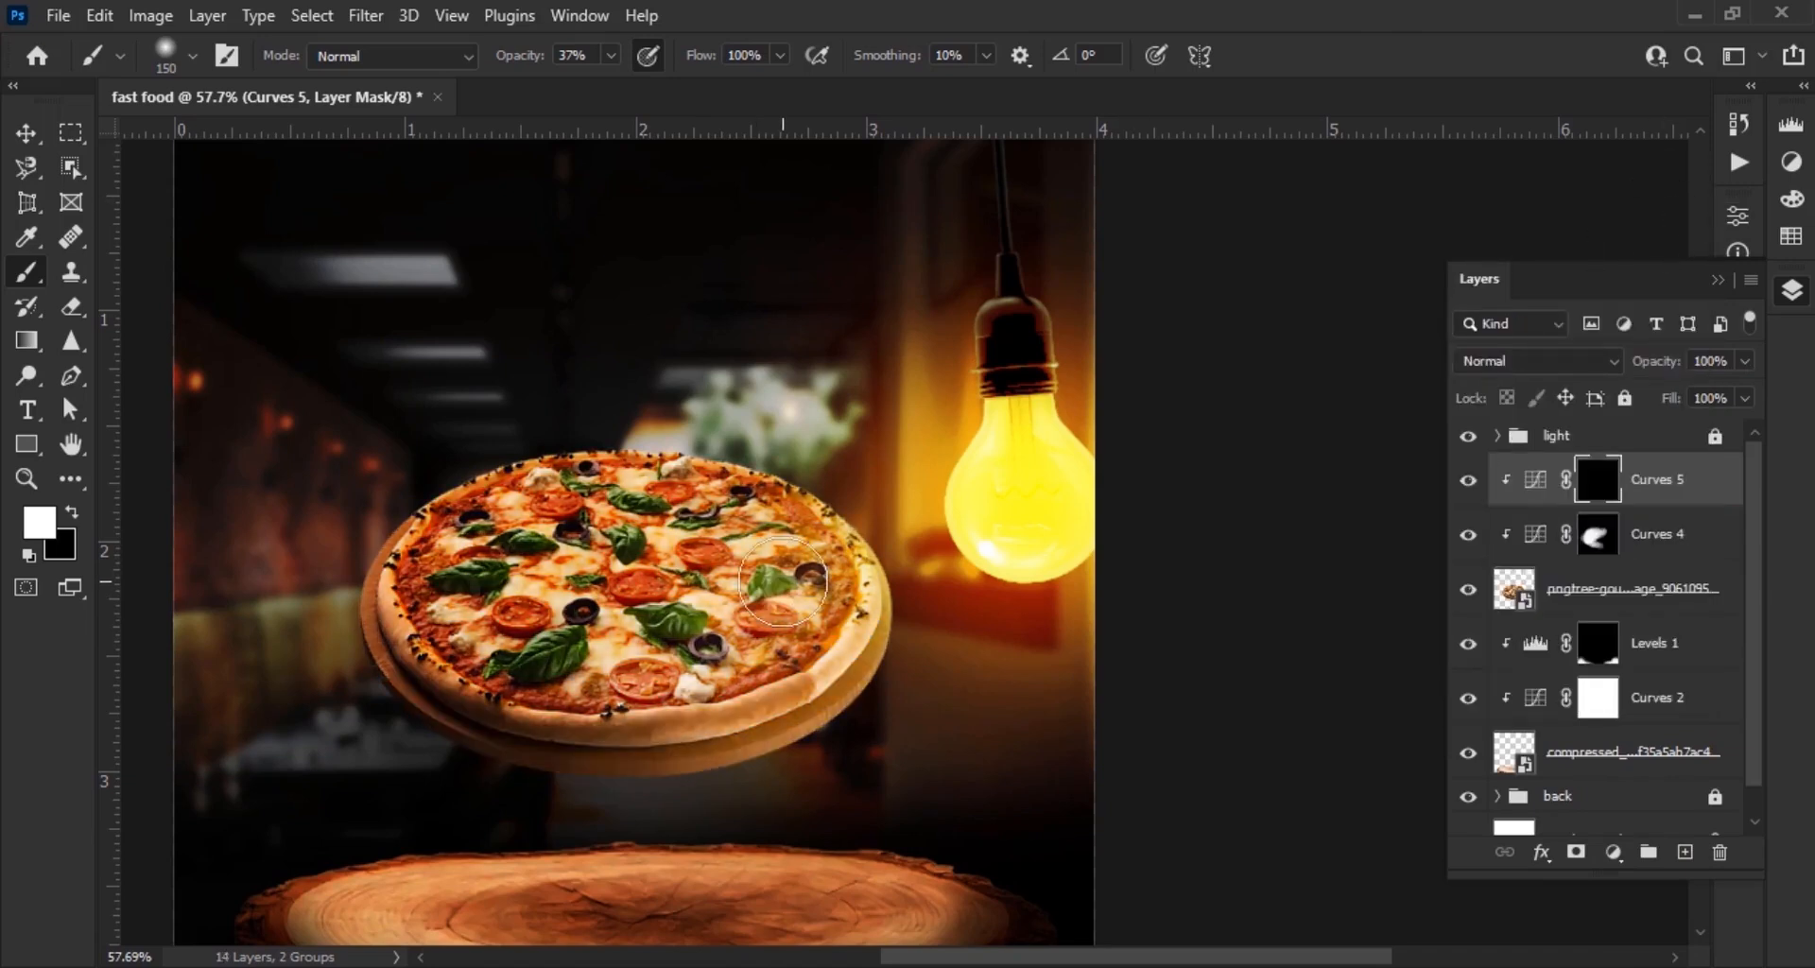
Paint white on the brightening Curves mask over the pizza's bulb-facing side, finishing at 300 px and 17% opacity, and toggle the Curves layers to compare
key(bracketright)
key(bracketright)
scroll(882, 599, up, 1)
mouse_move(882, 598)
mouse_down()
mouse_move(917, 567)
mouse_move(815, 439)
mouse_move(889, 625)
mouse_move(858, 745)
mouse_move(756, 788)
mouse_up()
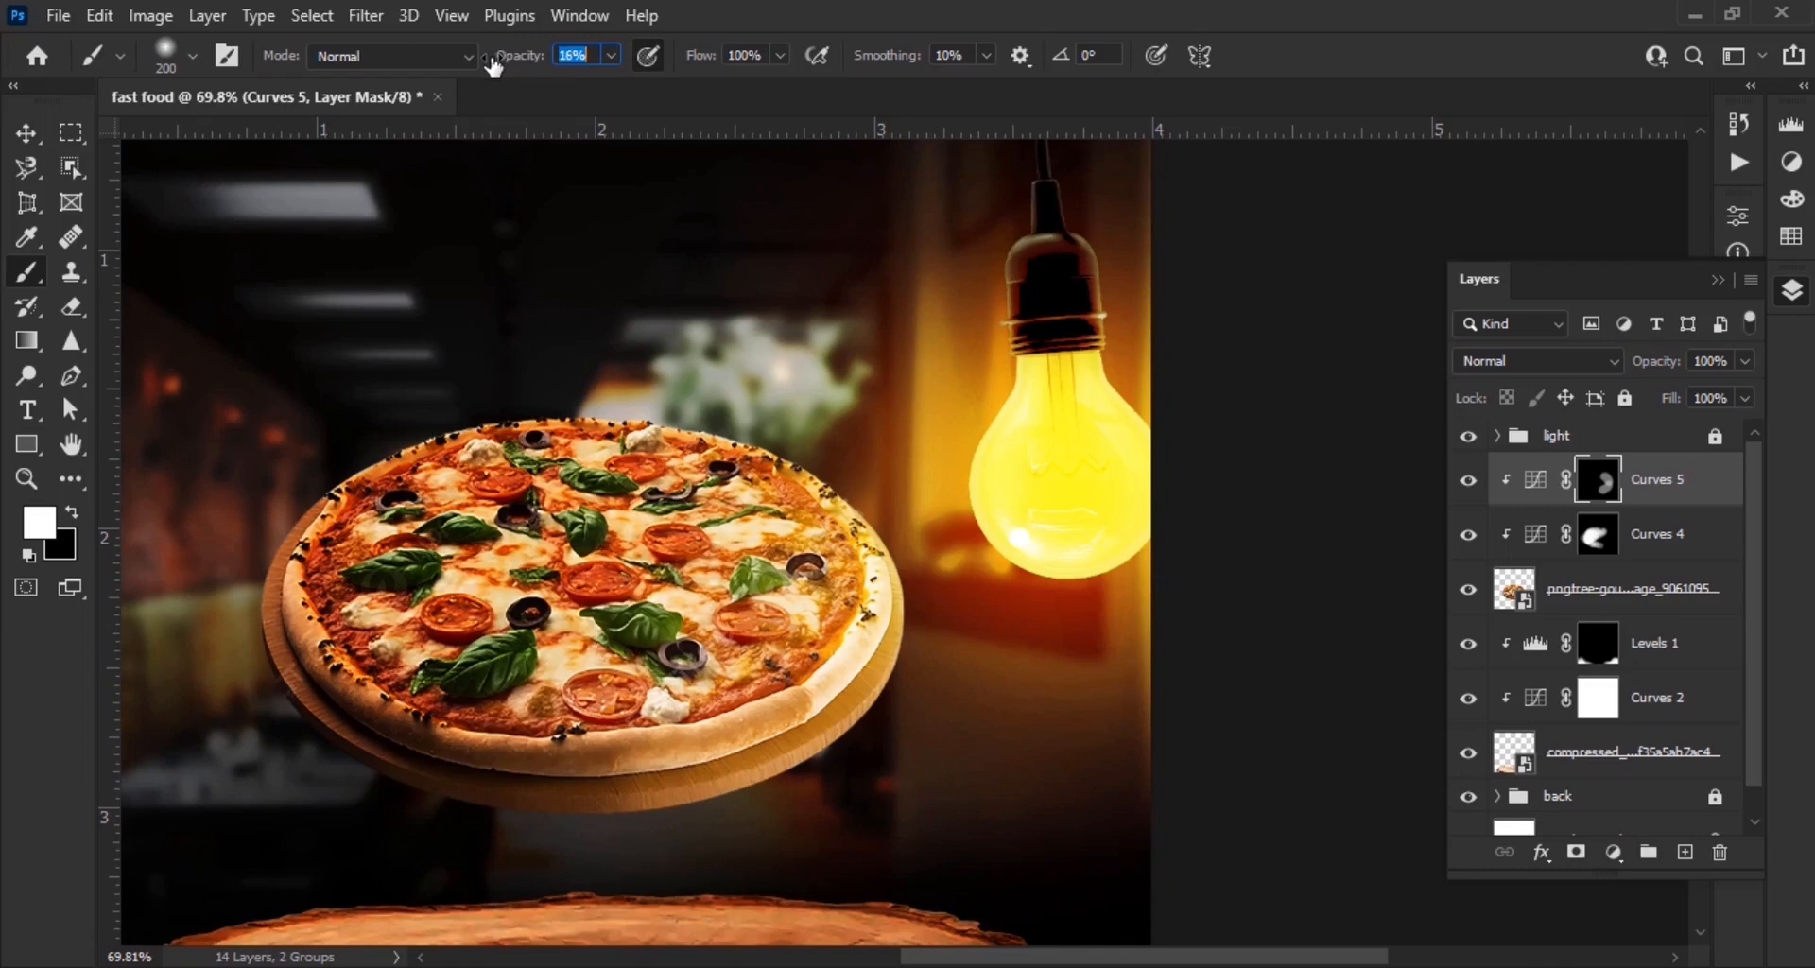
mouse_move(526, 797)
mouse_down()
mouse_move(525, 723)
mouse_move(621, 764)
mouse_move(587, 736)
mouse_move(731, 549)
mouse_up()
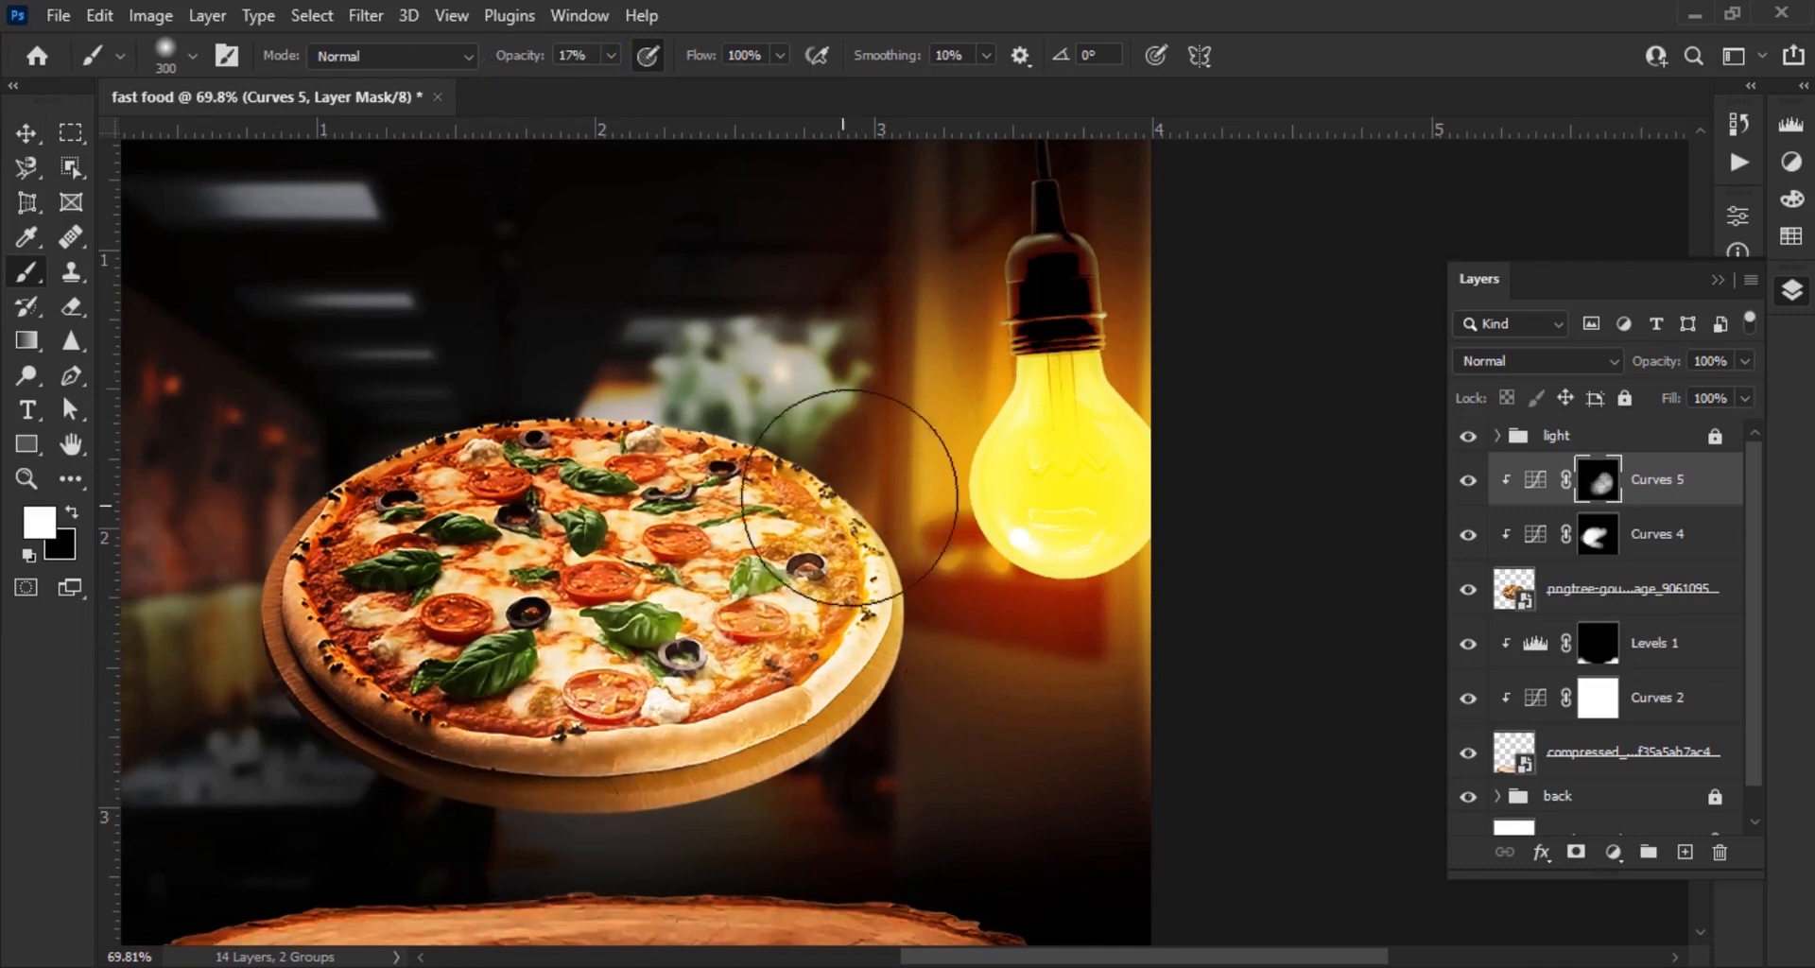
scroll(849, 496, down, 3)
scroll(1272, 646, up, 1)
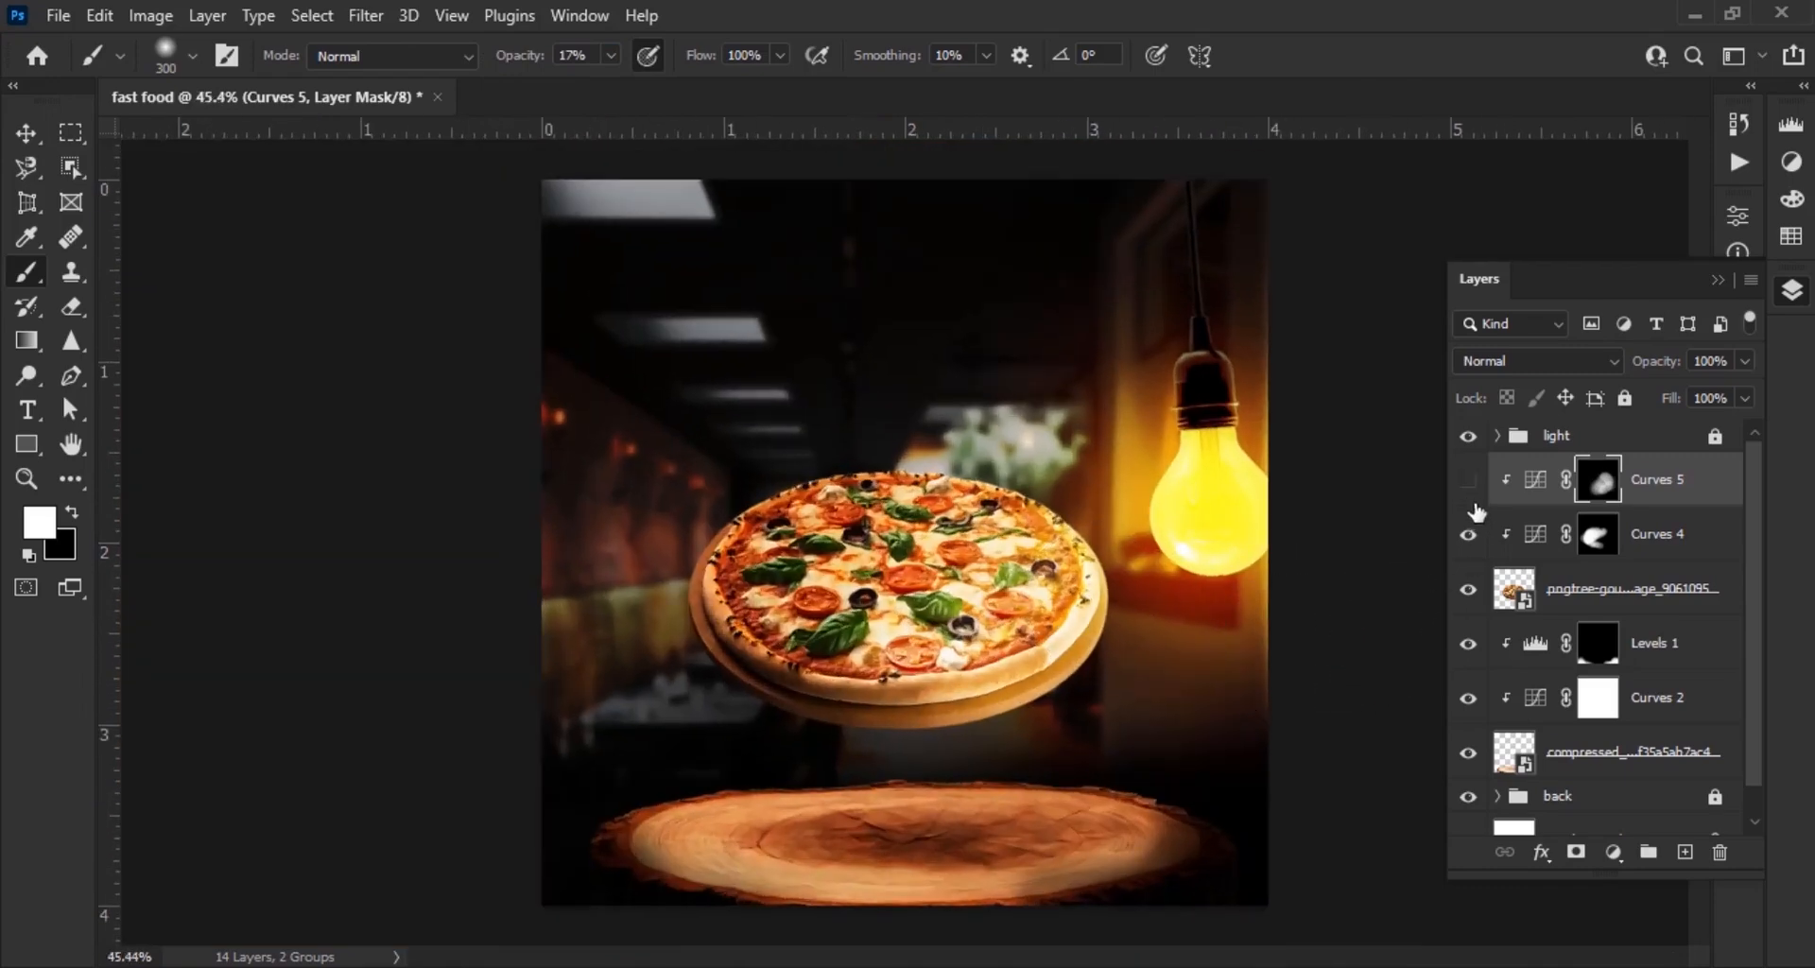
click(1469, 536)
click(1470, 538)
scroll(995, 563, down, 2)
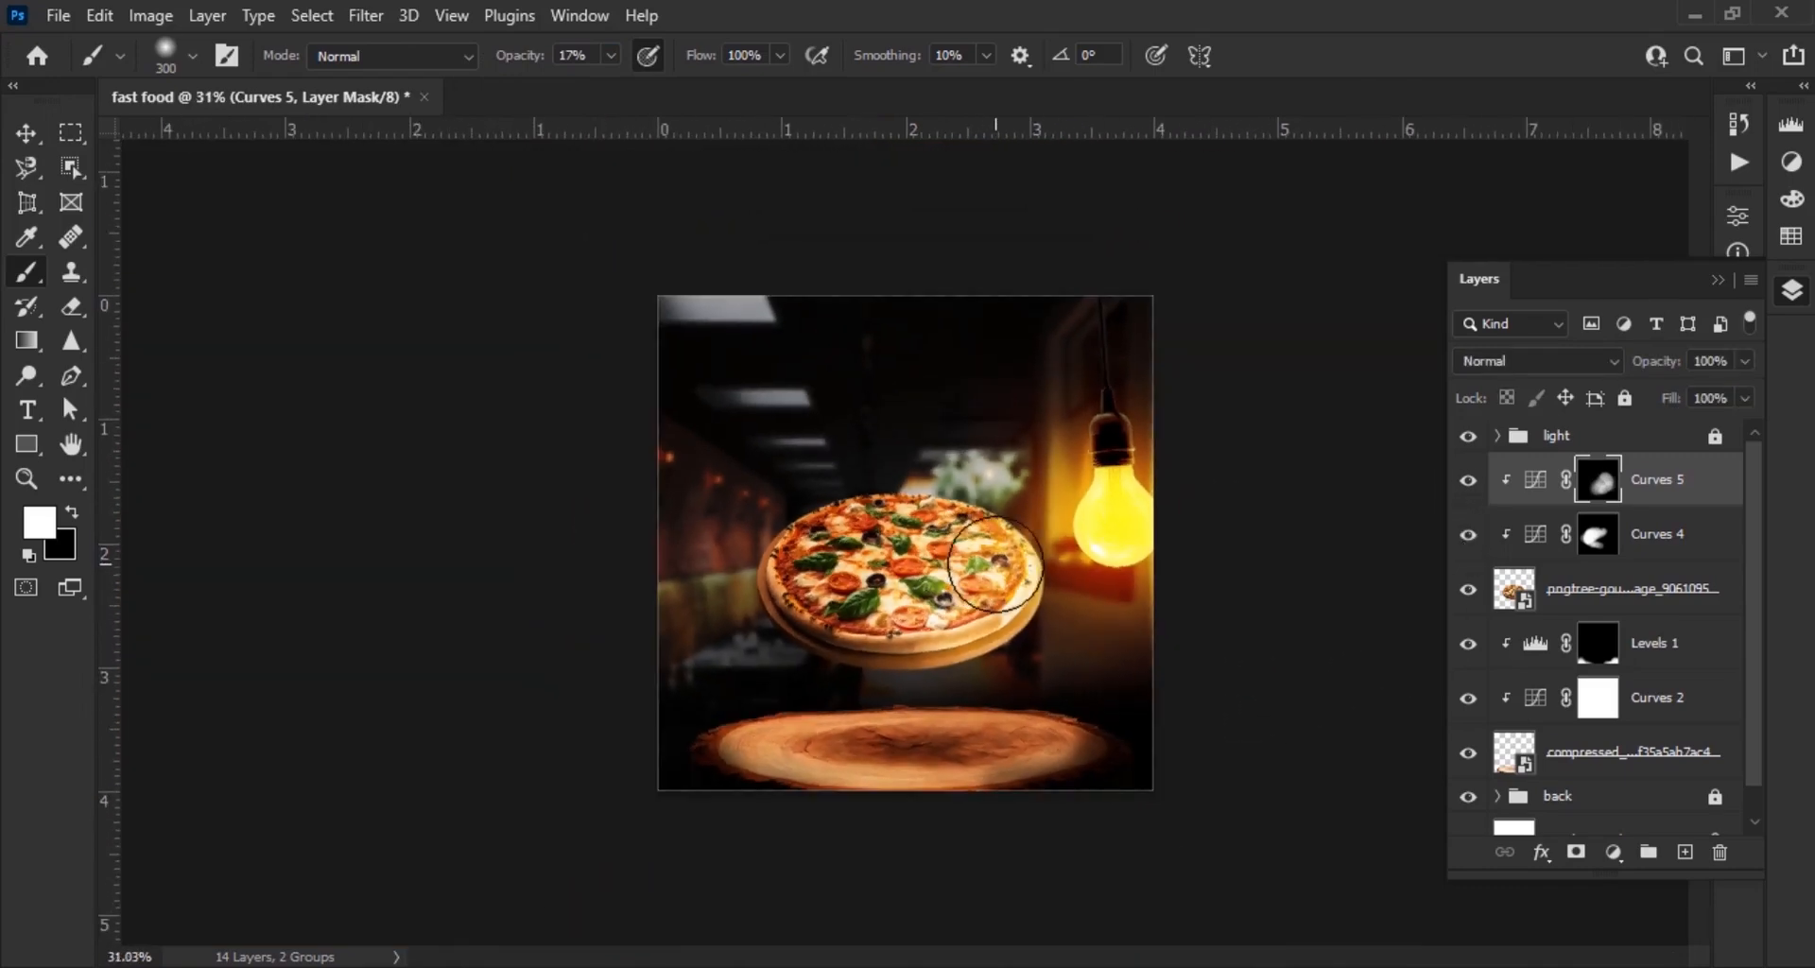
Paint white over the whole stump on its Levels mask with a soft 250 px brush, raising the opacity from 40% to 90%
scroll(1025, 769, up, 2)
scroll(925, 704, up, 1)
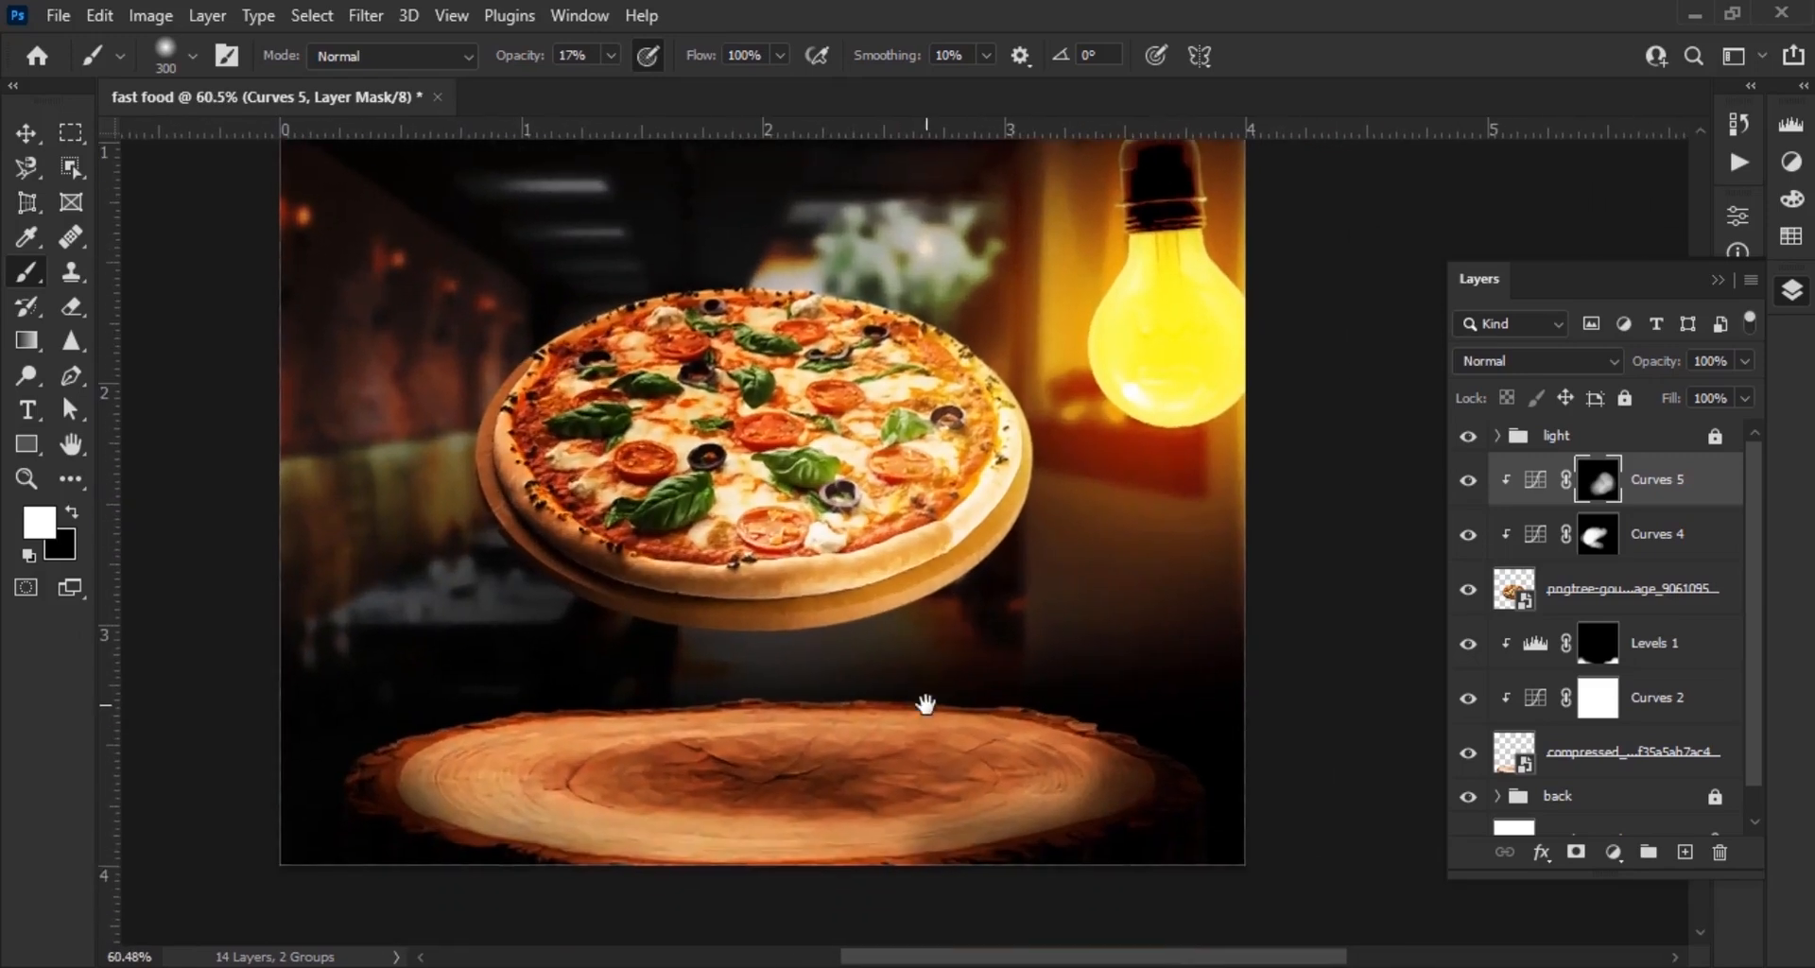
click(21, 145)
click(1628, 652)
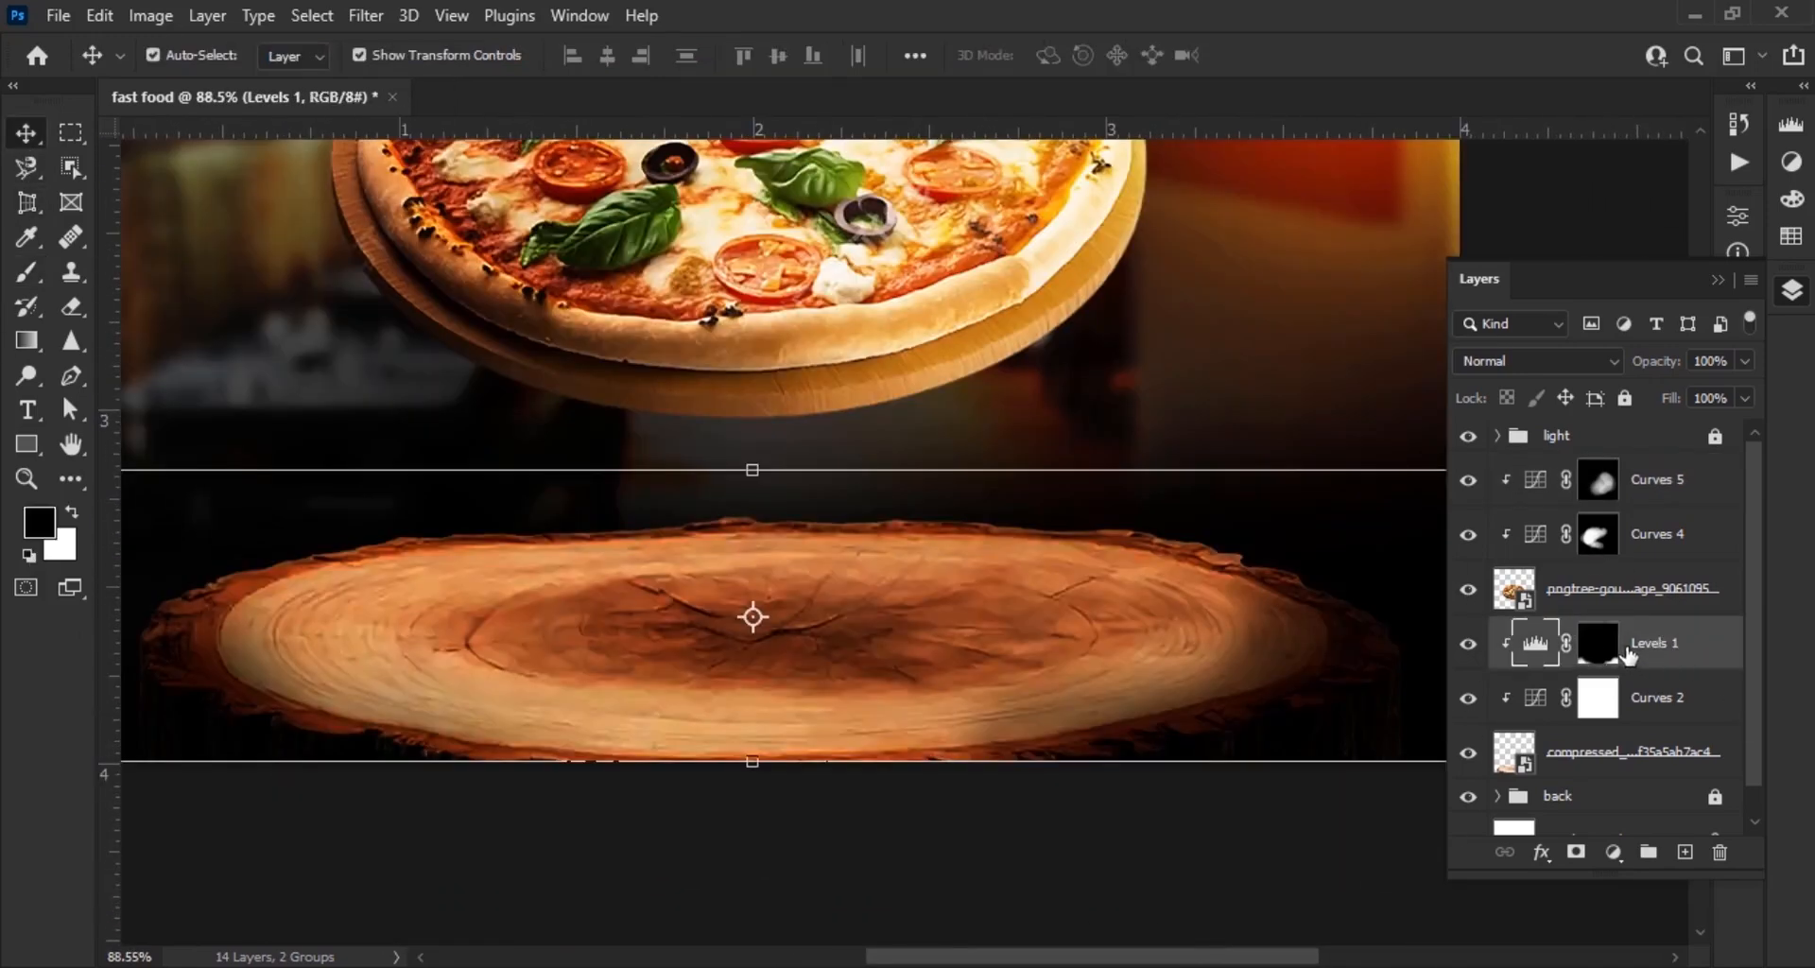
key(b)
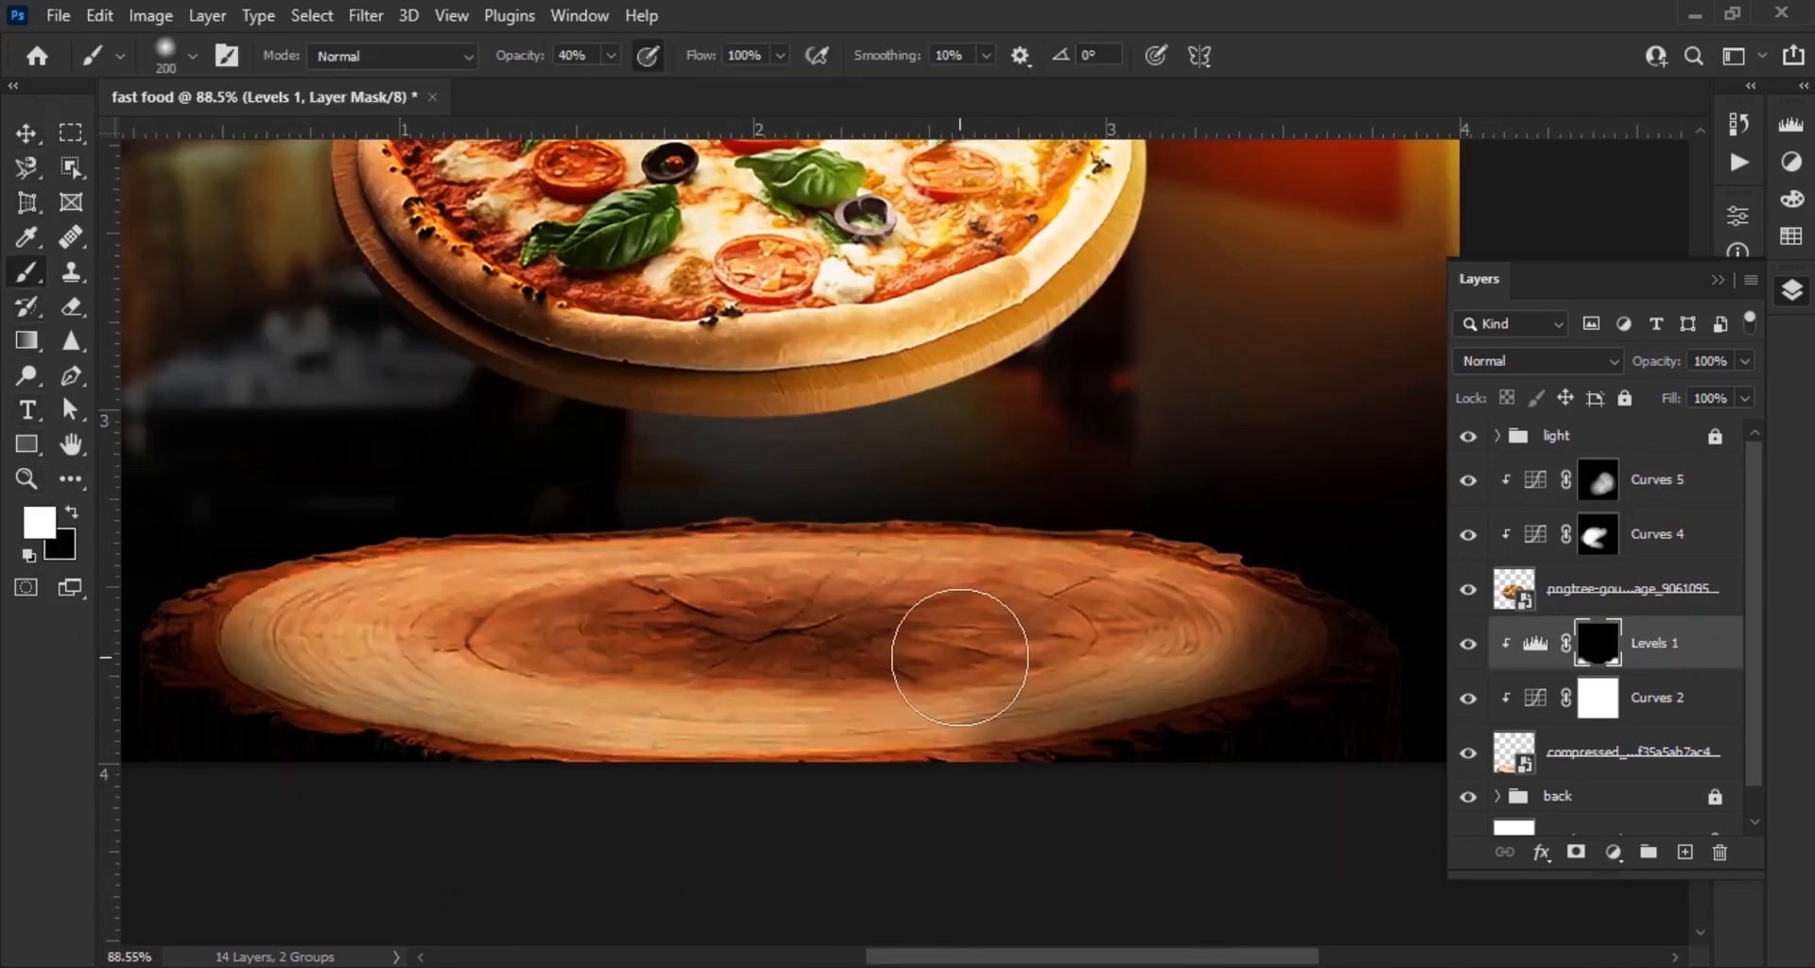
key(])
mouse_move(1042, 738)
mouse_down()
mouse_move(1264, 709)
mouse_move(1216, 656)
mouse_move(993, 567)
mouse_move(435, 548)
mouse_move(350, 624)
mouse_up()
mouse_move(350, 624)
mouse_down()
mouse_move(494, 617)
mouse_move(1055, 706)
mouse_up()
drag(520, 59, 615, 76)
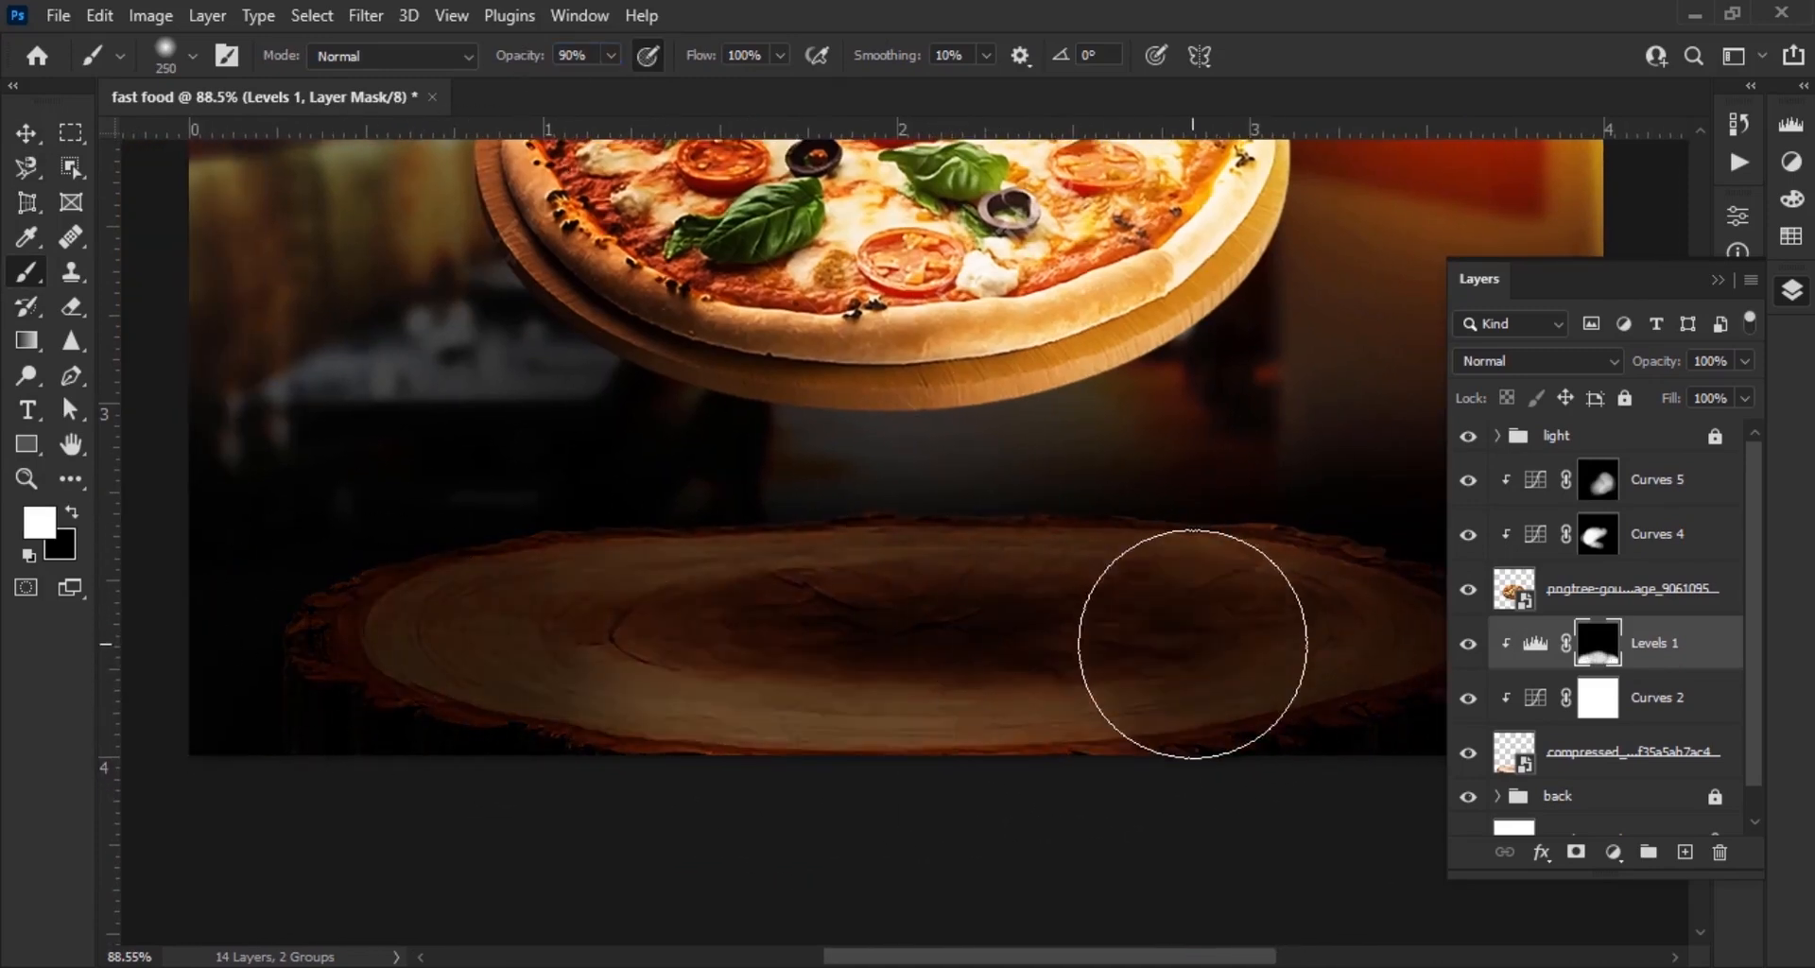
mouse_move(1194, 645)
mouse_down()
mouse_move(1266, 708)
mouse_move(514, 701)
mouse_move(731, 474)
mouse_up()
drag(1364, 535, 1219, 565)
mouse_move(669, 714)
mouse_down()
mouse_move(1347, 637)
mouse_move(430, 697)
mouse_up()
Add a second Levels adjustment clipped to the stump, lower the output white level to 101, and invert its mask to black
click(1615, 851)
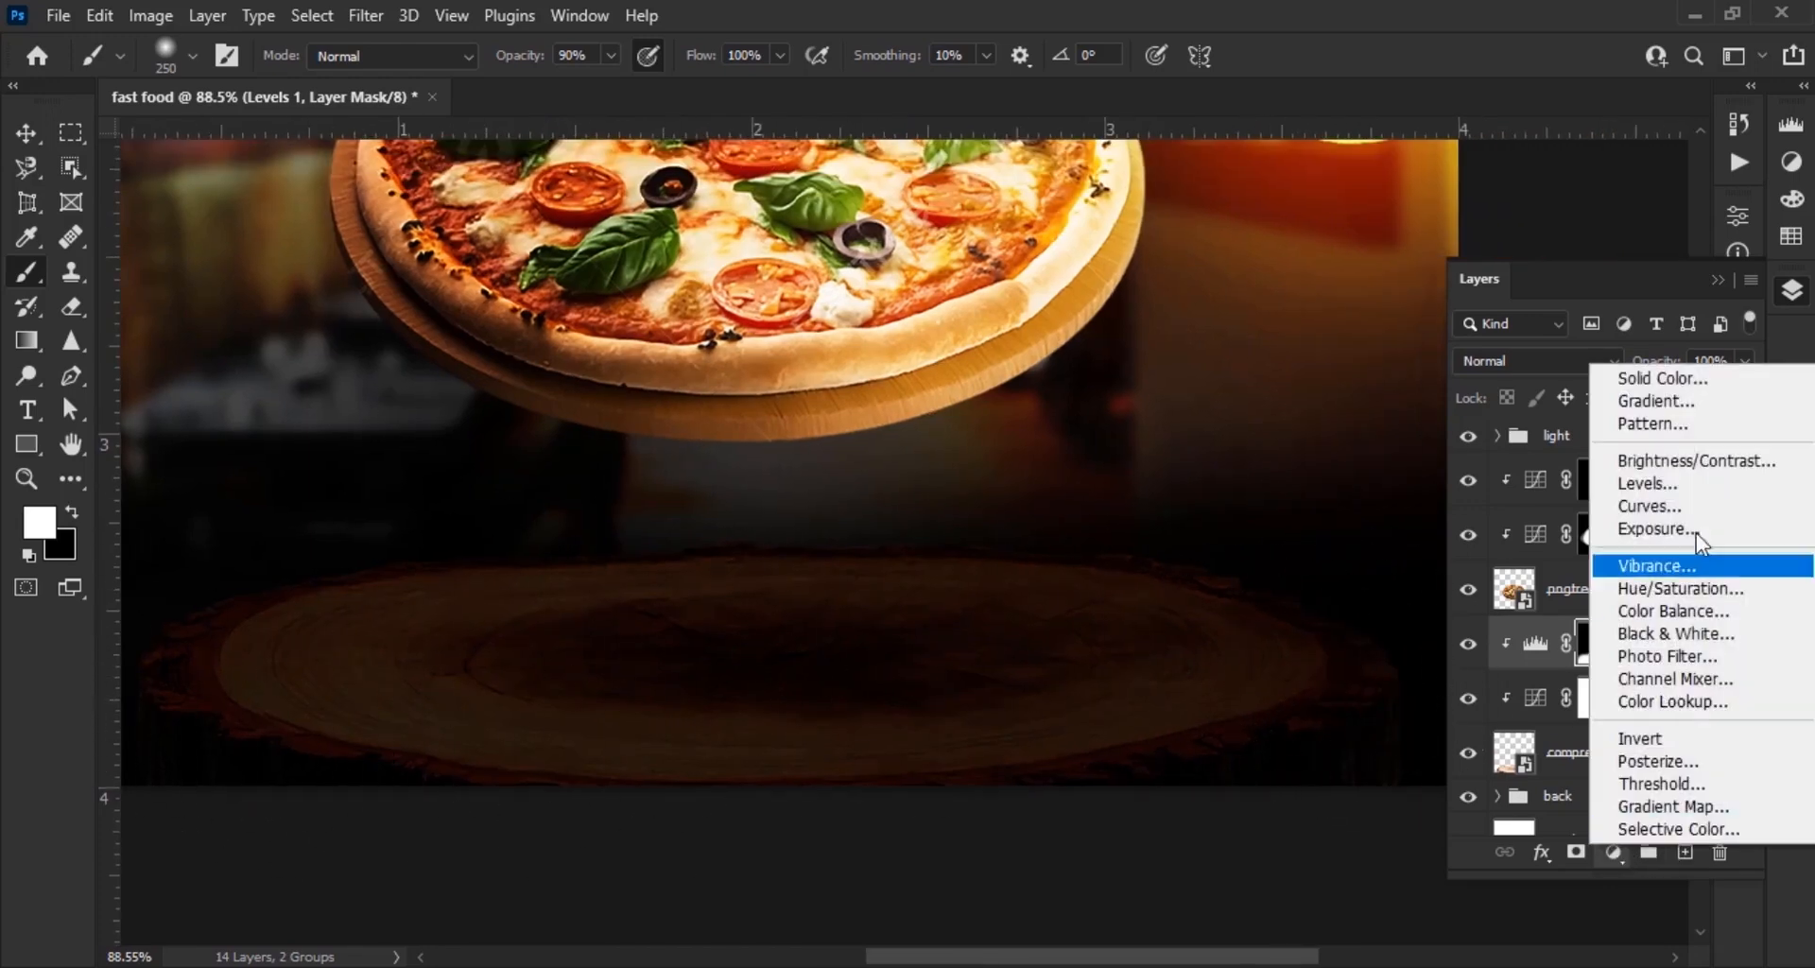
click(1650, 483)
drag(1672, 558, 1577, 587)
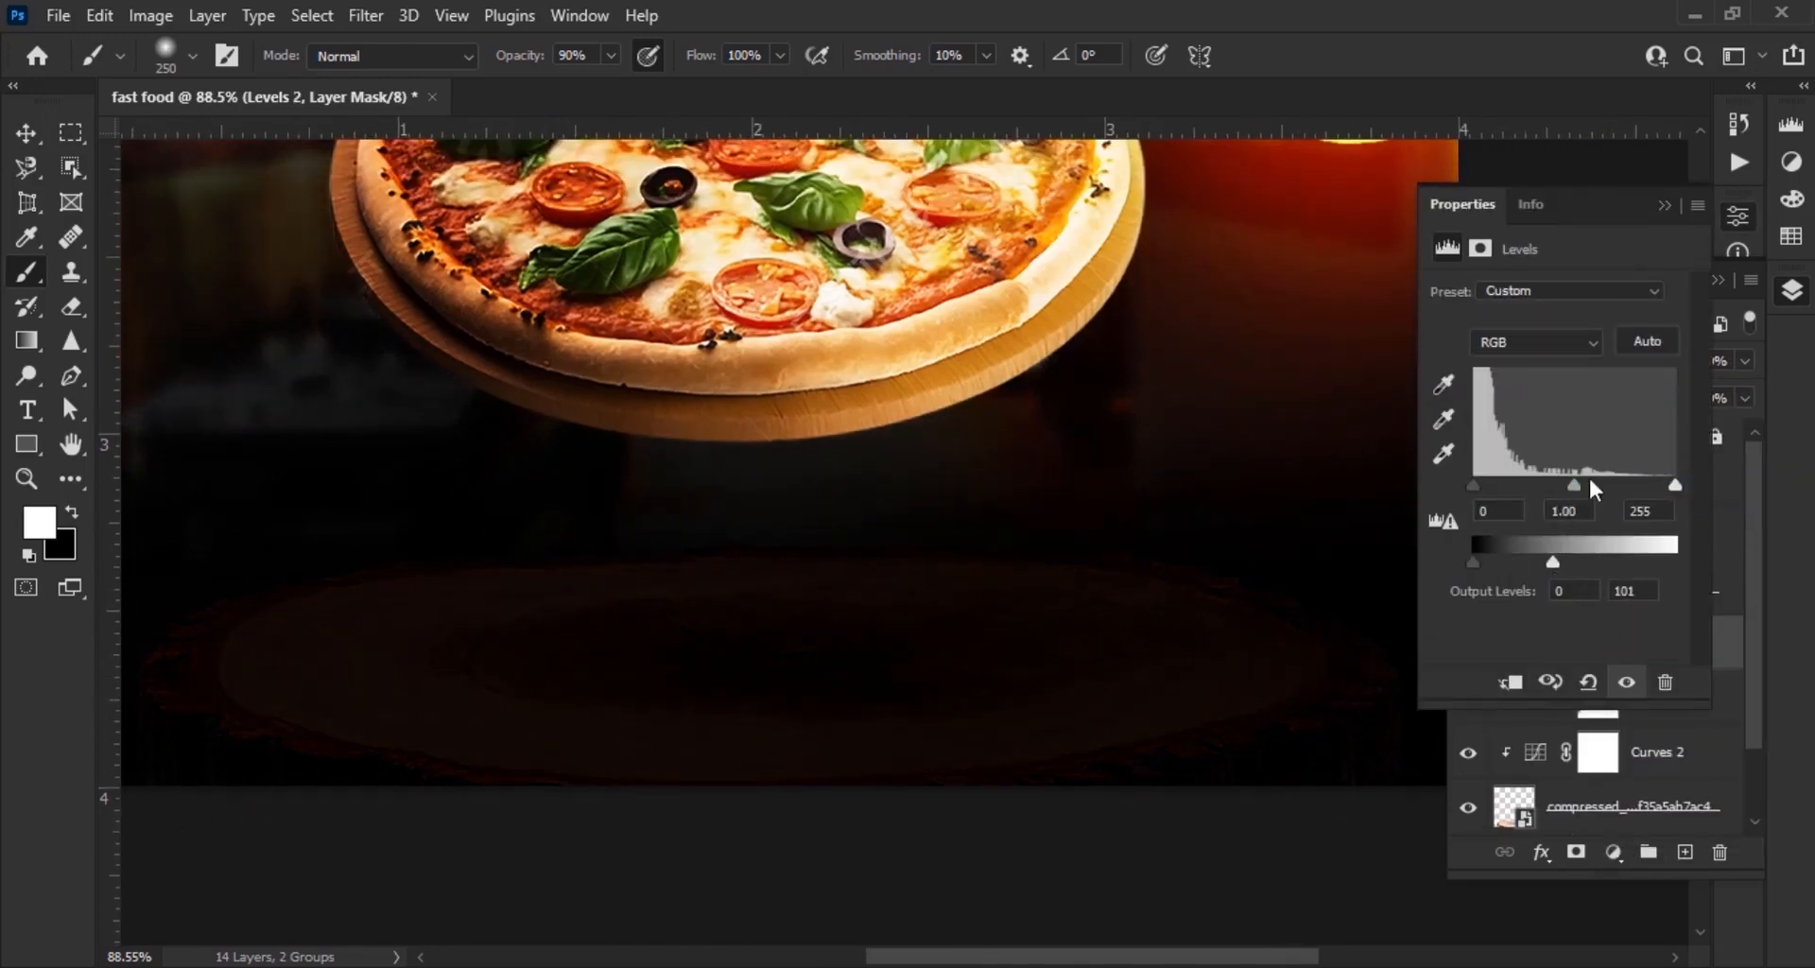
click(1509, 682)
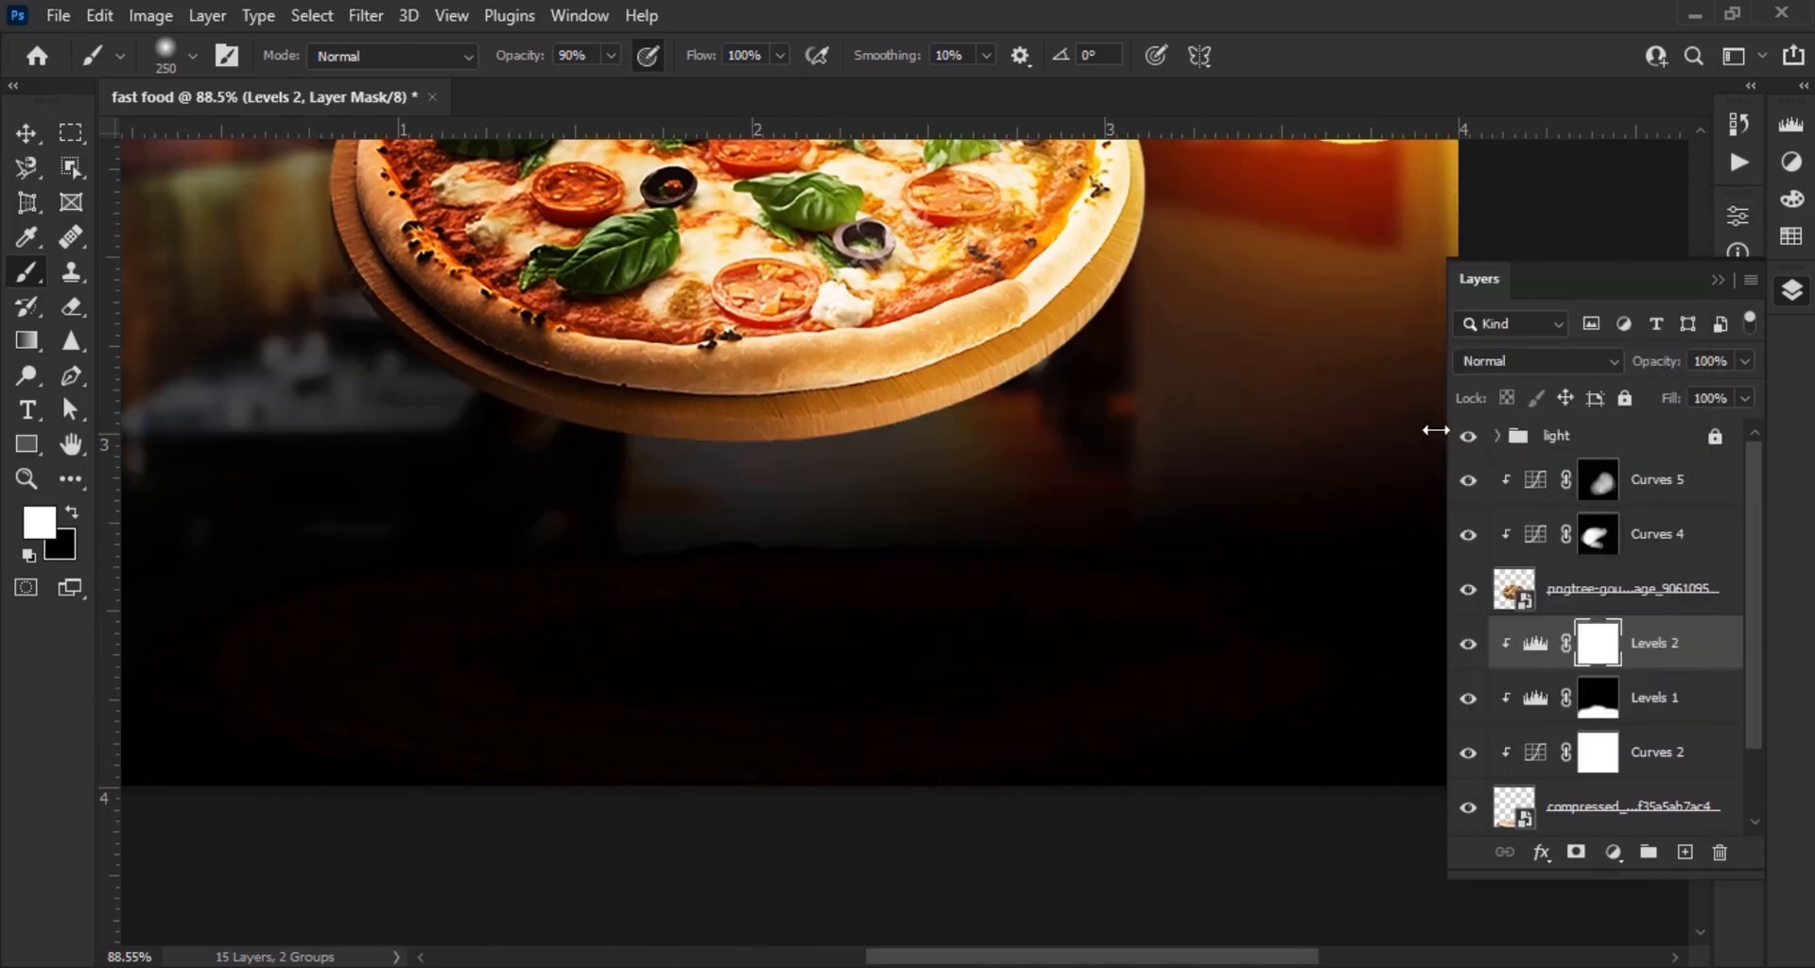
key(ctrl+i)
Flatten the soft brush tip into a wide ellipse, enlarge it to 800 px, and paint white over the stump's centre on the second Levels mask
right_click(794, 558)
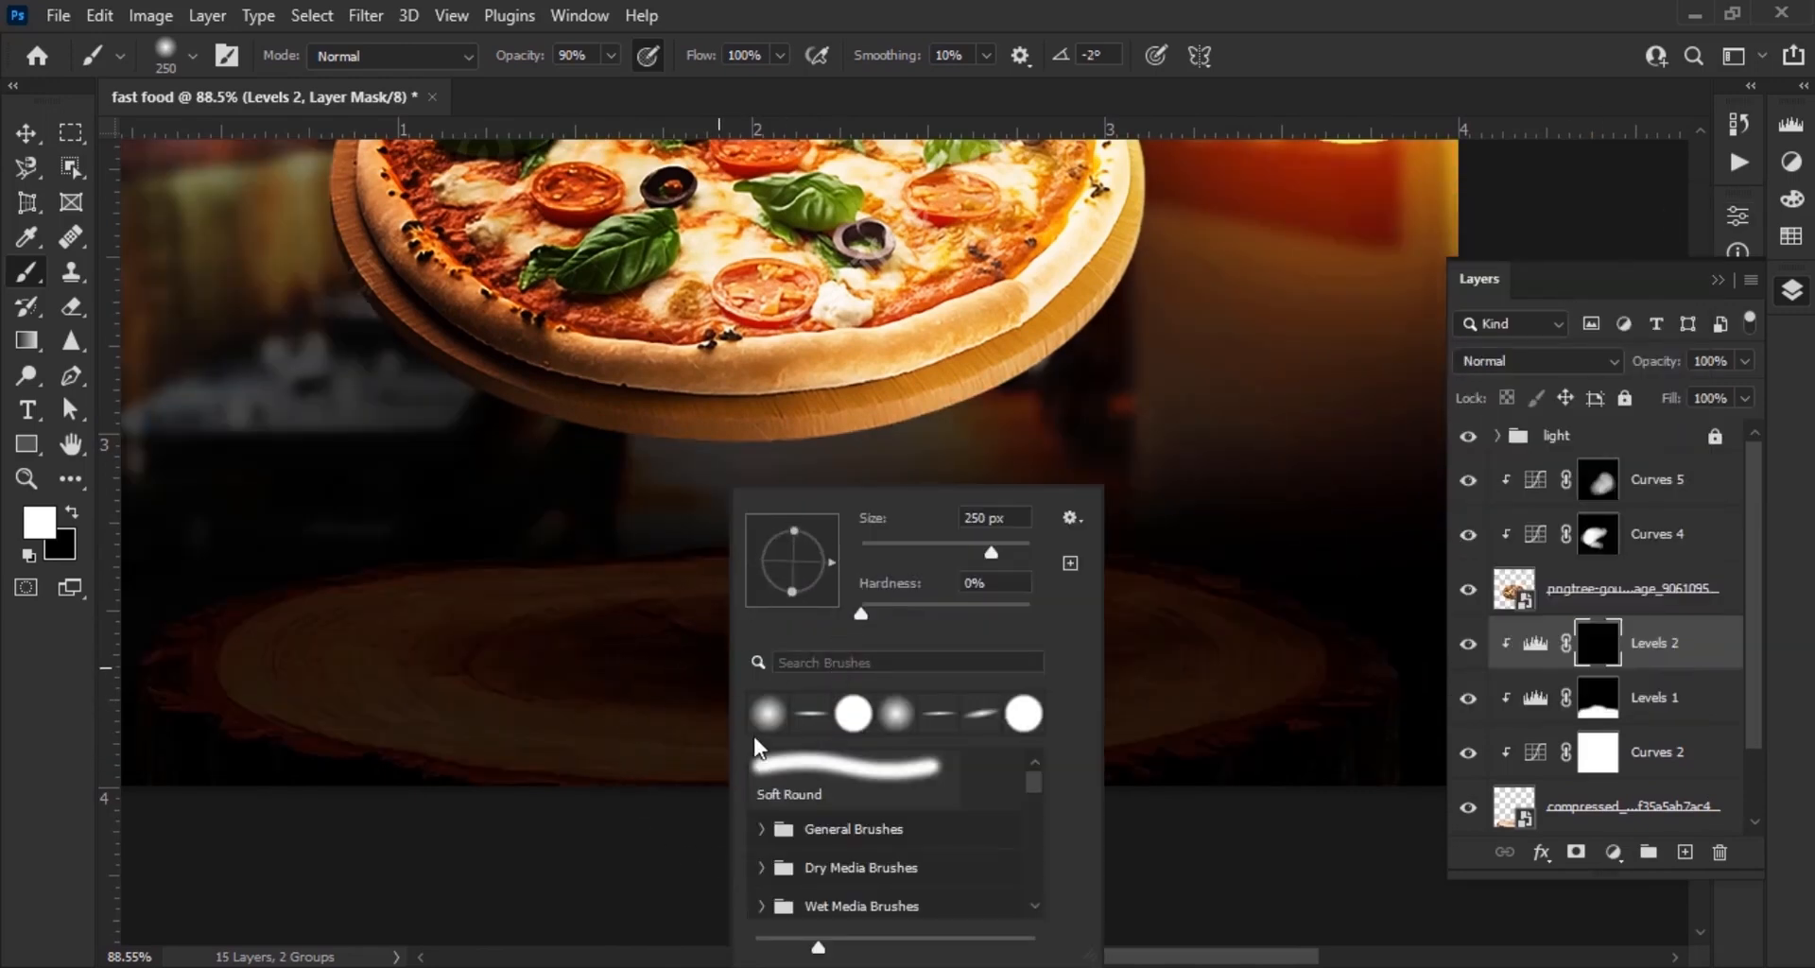
mouse_move(491, 674)
mouse_down()
mouse_move(709, 665)
mouse_move(698, 714)
mouse_move(634, 689)
mouse_move(791, 665)
mouse_move(507, 672)
mouse_up()
key(bracketright)
key(bracketright)
key(bracketright)
key(bracketright)
key(bracketright)
key(bracketright)
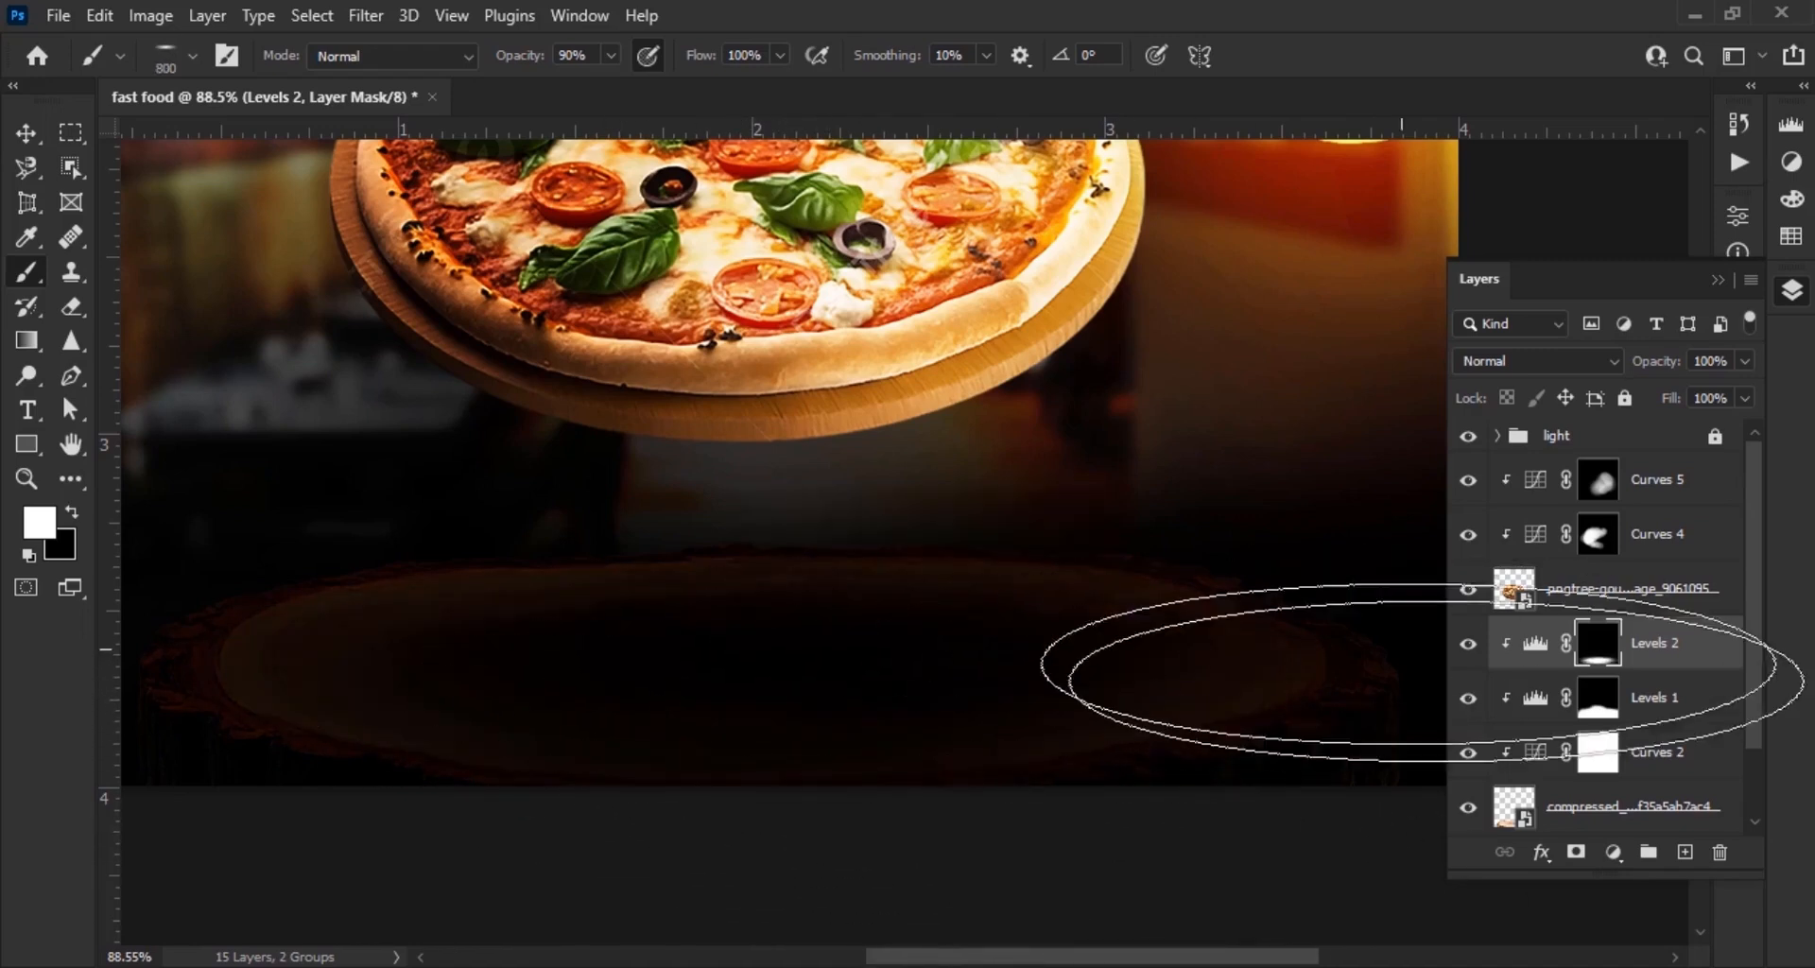
Paint black on the stump's first Levels mask along its left and rear rim with a round, soft 175 px brush at 16% opacity
click(1683, 698)
right_click(798, 667)
drag(529, 59, 484, 79)
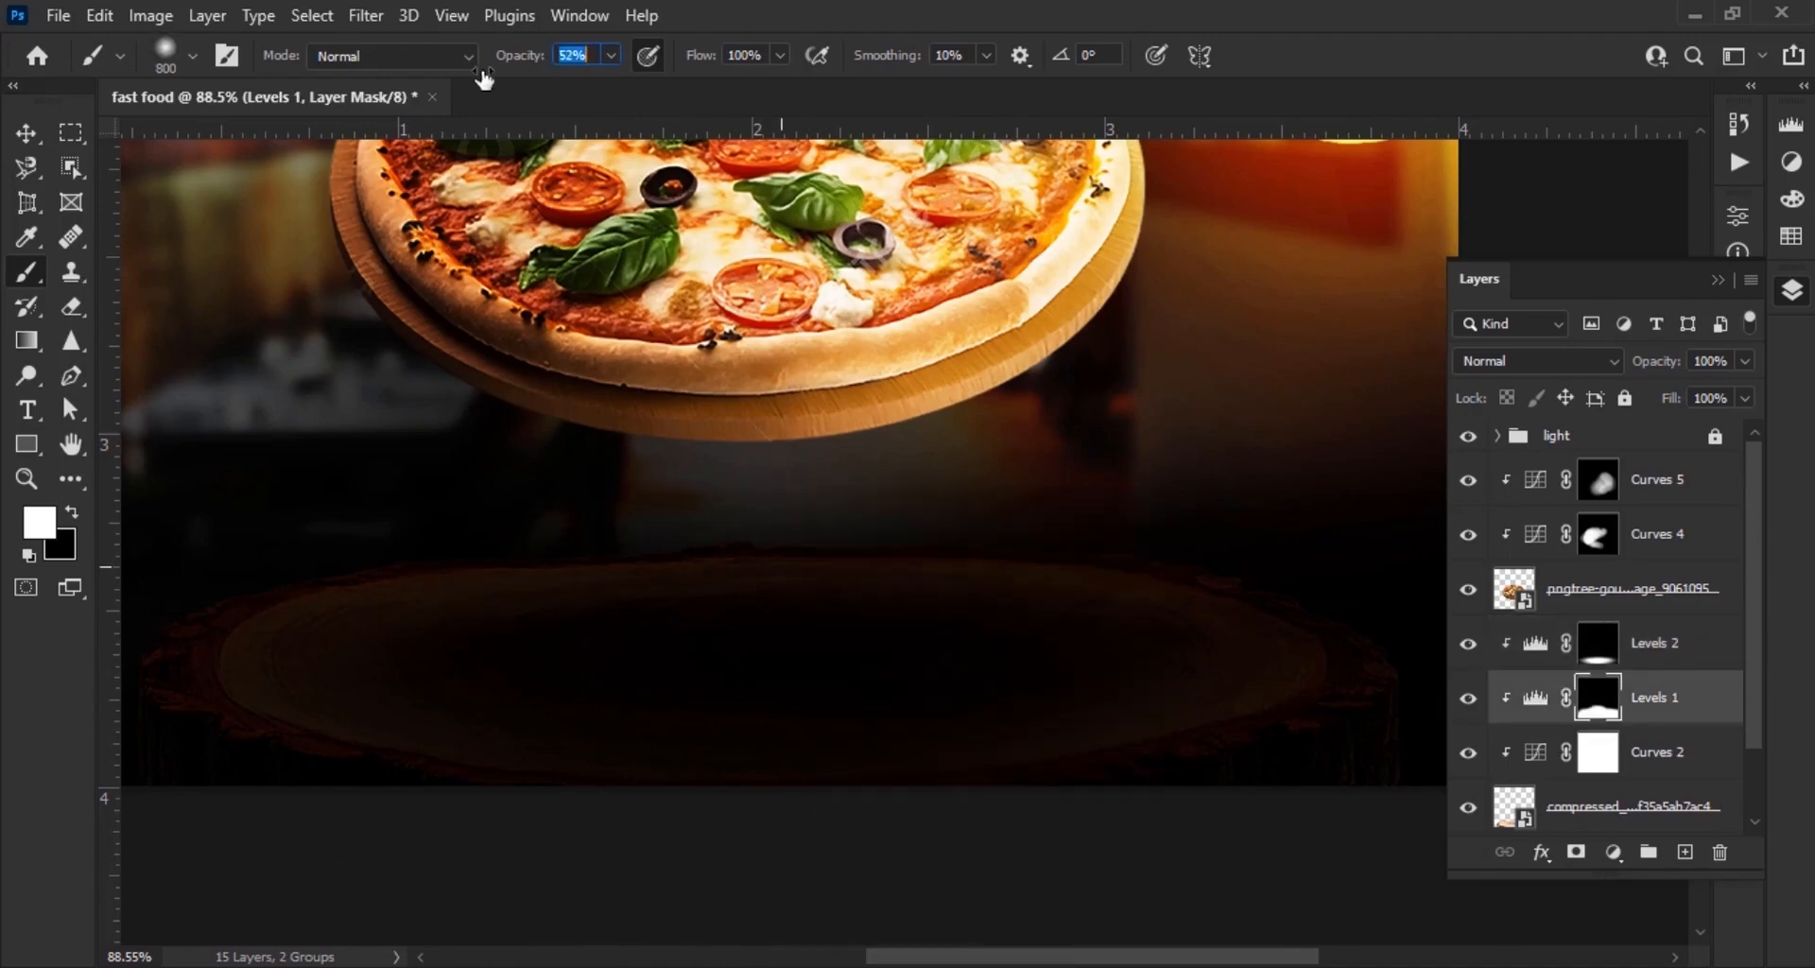
key(bracketright)
key(bracketleft)
key(bracketleft)
key(bracketleft)
key(bracketleft)
key(bracketleft)
key(bracketleft)
key(bracketleft)
key(bracketleft)
key(bracketleft)
scroll(381, 620, up, 4)
drag(381, 620, 685, 618)
scroll(662, 597, up, 2)
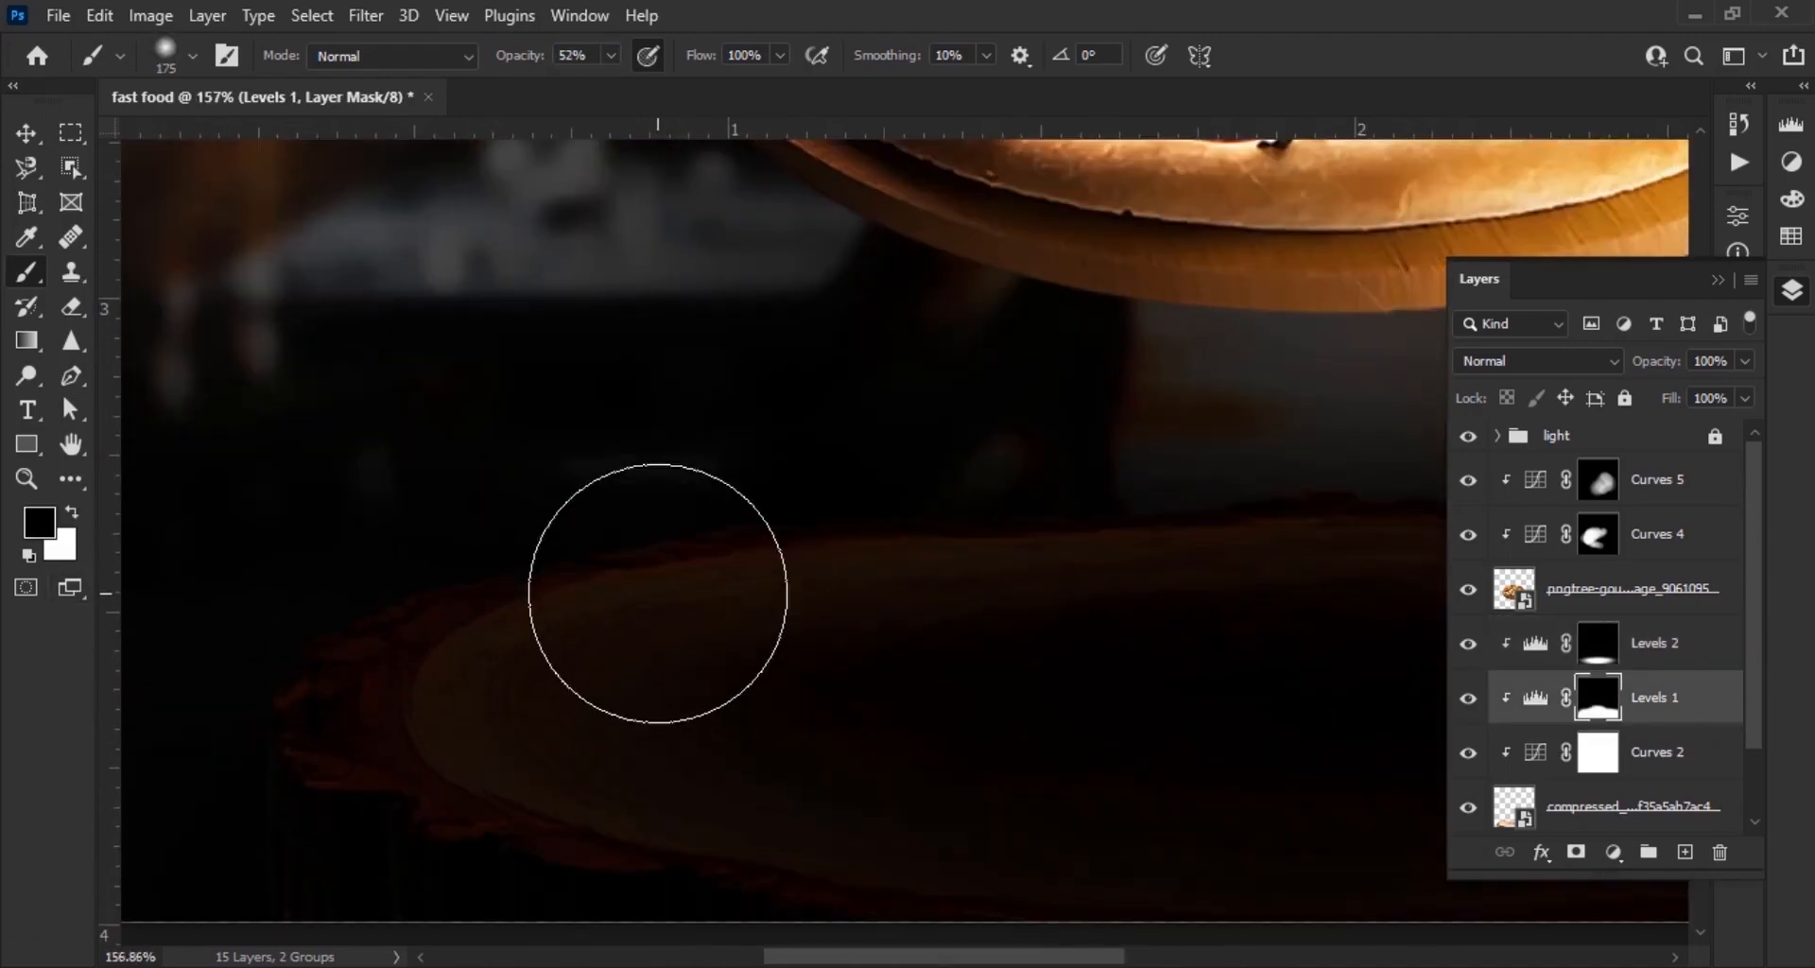
drag(518, 56, 517, 57)
key(bracketleft)
key(bracketleft)
key(bracketleft)
key(bracketright)
key(bracketright)
drag(540, 503, 1064, 364)
key(bracketright)
key(bracketright)
scroll(751, 487, up, 3)
key(bracketleft)
drag(333, 474, 453, 378)
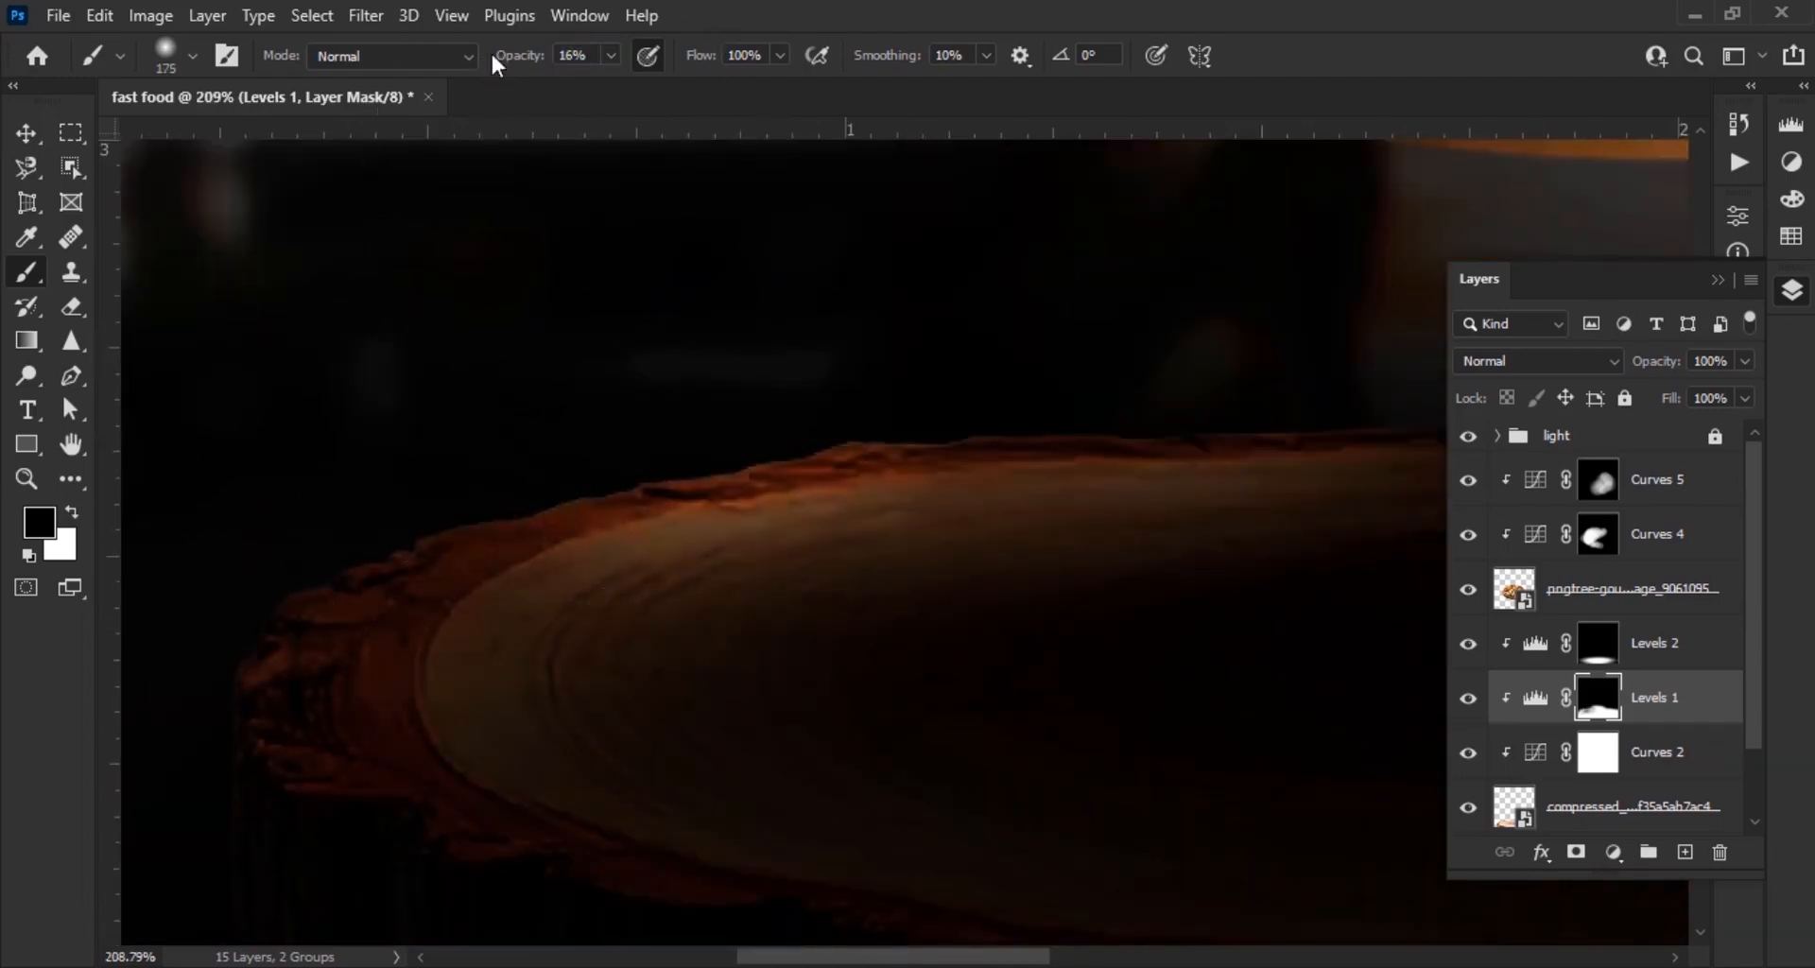
Refine the stump's rear rim by painting black on the first Levels mask with a 100 px brush at 8% opacity
drag(491, 57, 484, 57)
key(bracketleft)
key(bracketleft)
key(bracketleft)
mouse_move(372, 644)
mouse_down()
mouse_move(357, 571)
mouse_move(429, 591)
mouse_move(526, 550)
mouse_up()
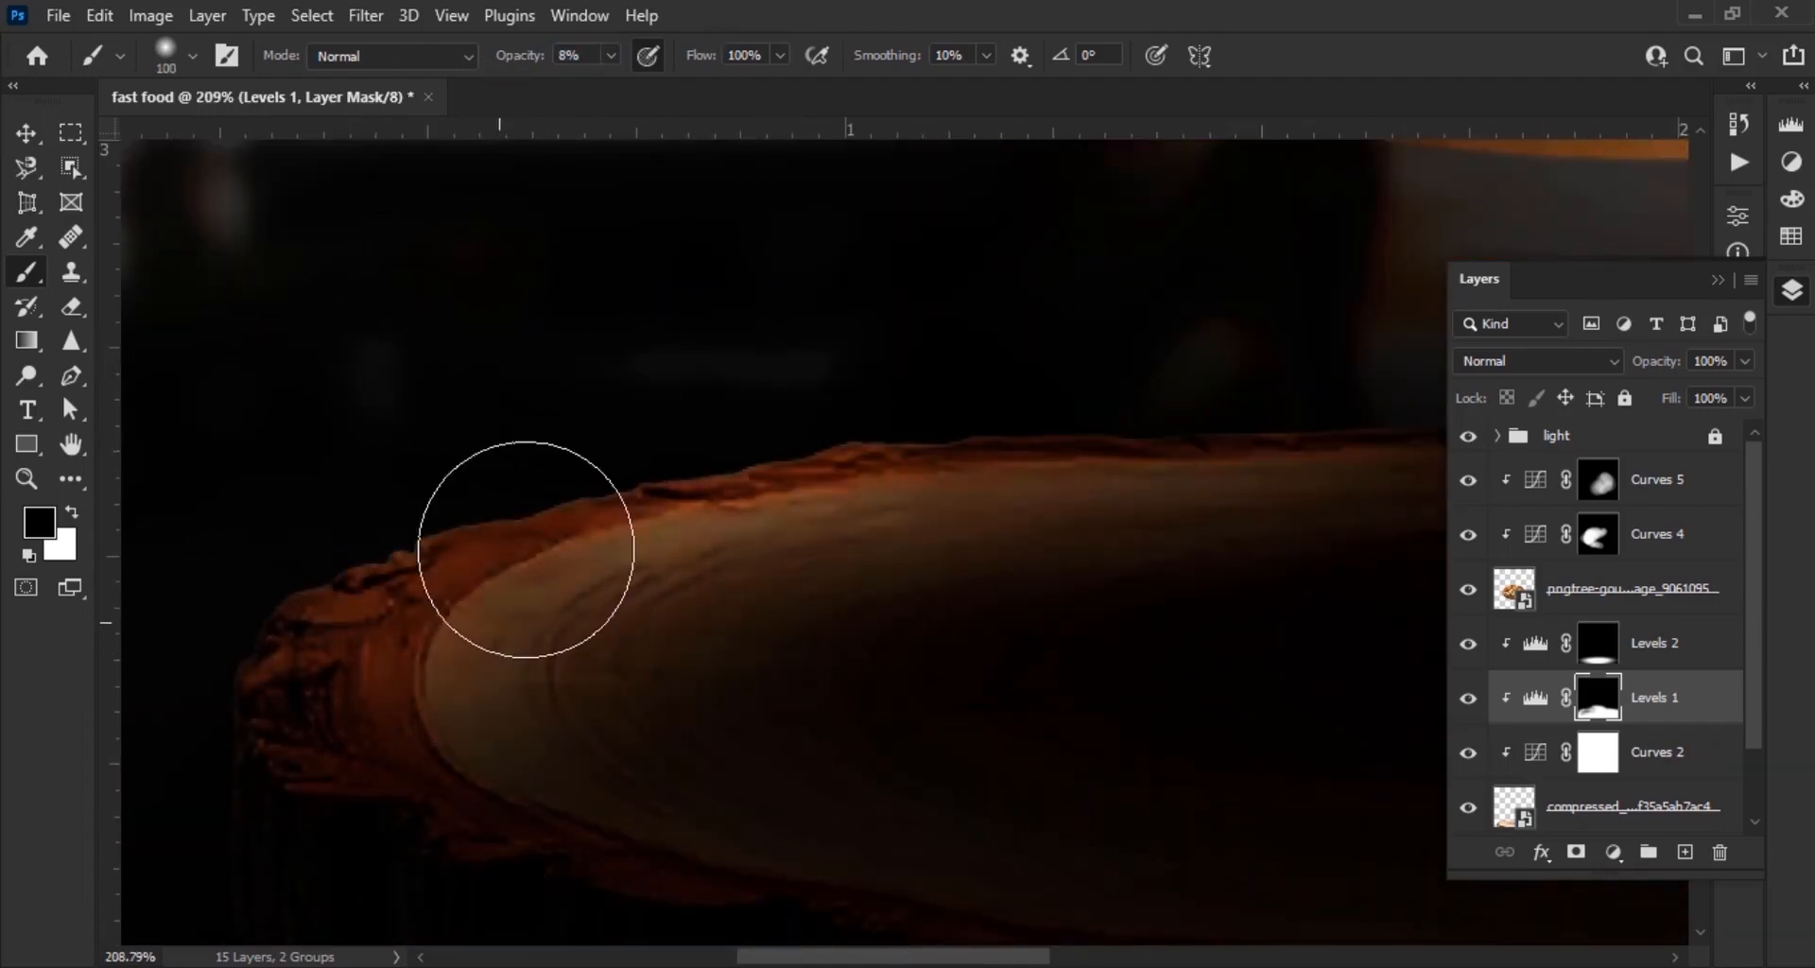
drag(1115, 422, 579, 416)
drag(1214, 336, 876, 333)
mouse_move(513, 334)
mouse_down()
mouse_move(1183, 370)
mouse_move(861, 351)
mouse_up()
drag(1147, 373, 714, 292)
drag(1375, 453, 1172, 394)
scroll(1173, 394, down, 10)
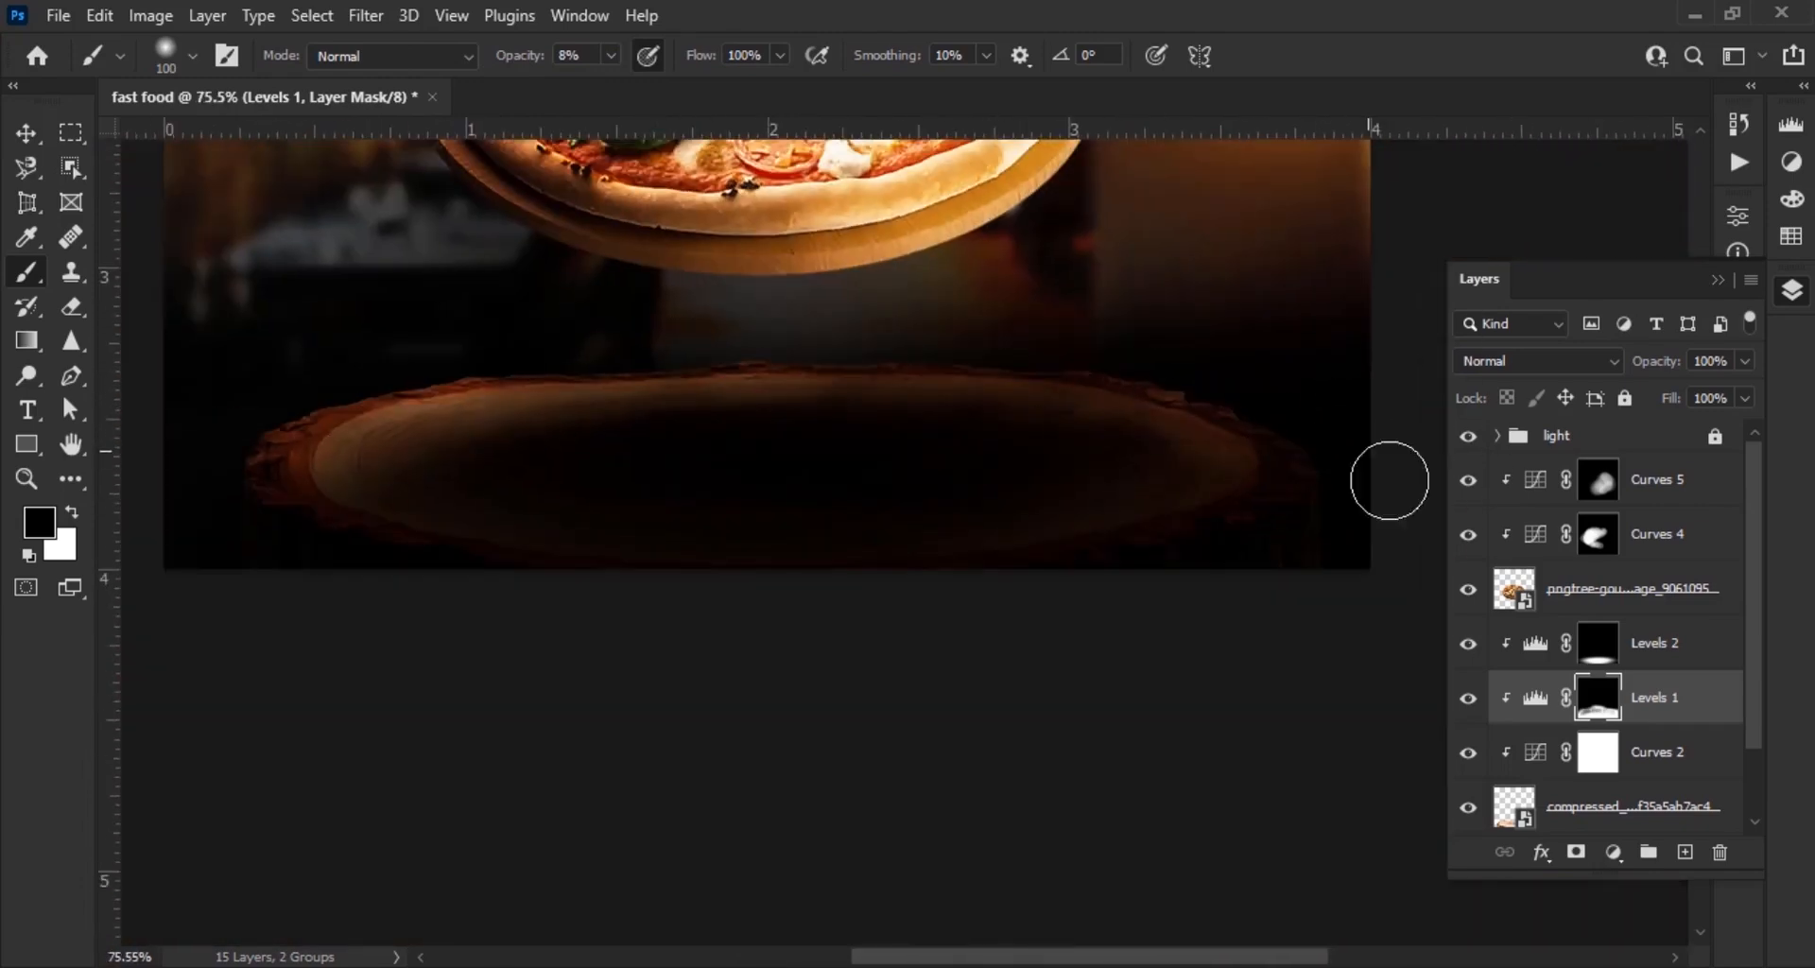
Paint black along the stump's front rim on the first Levels mask at 60 px, and select the second Levels mask with a 90 px brush
scroll(886, 574, up, 5)
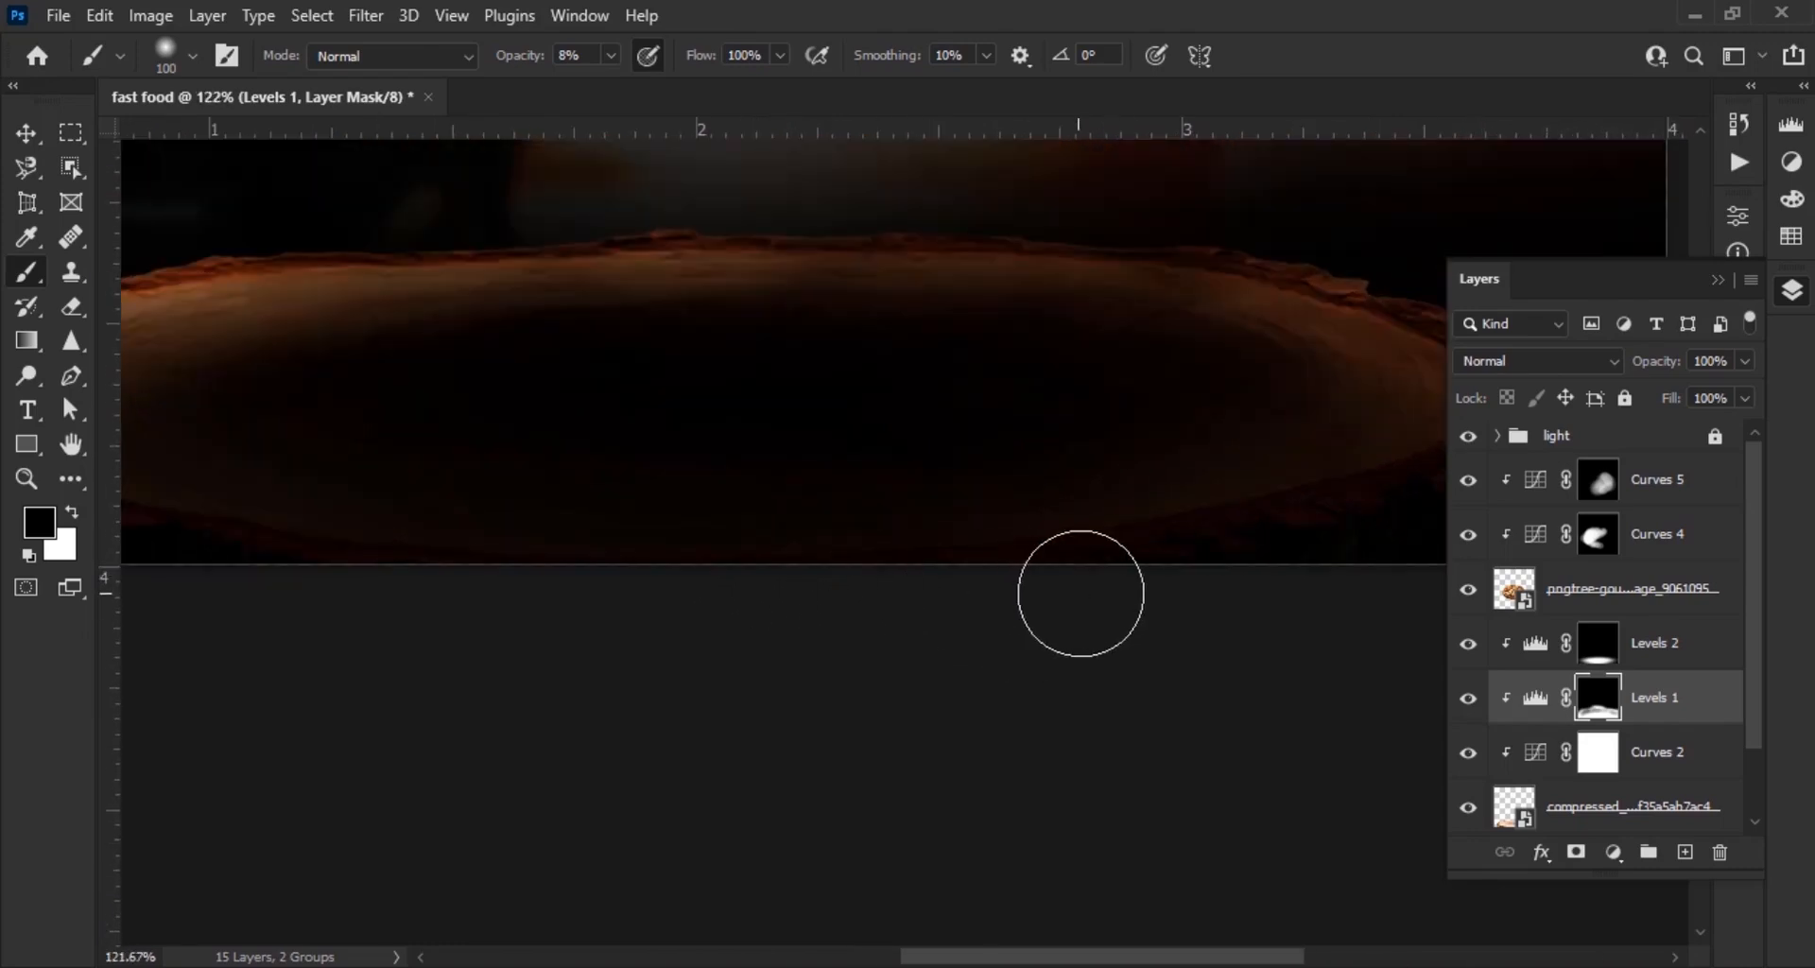
scroll(985, 559, down, 12)
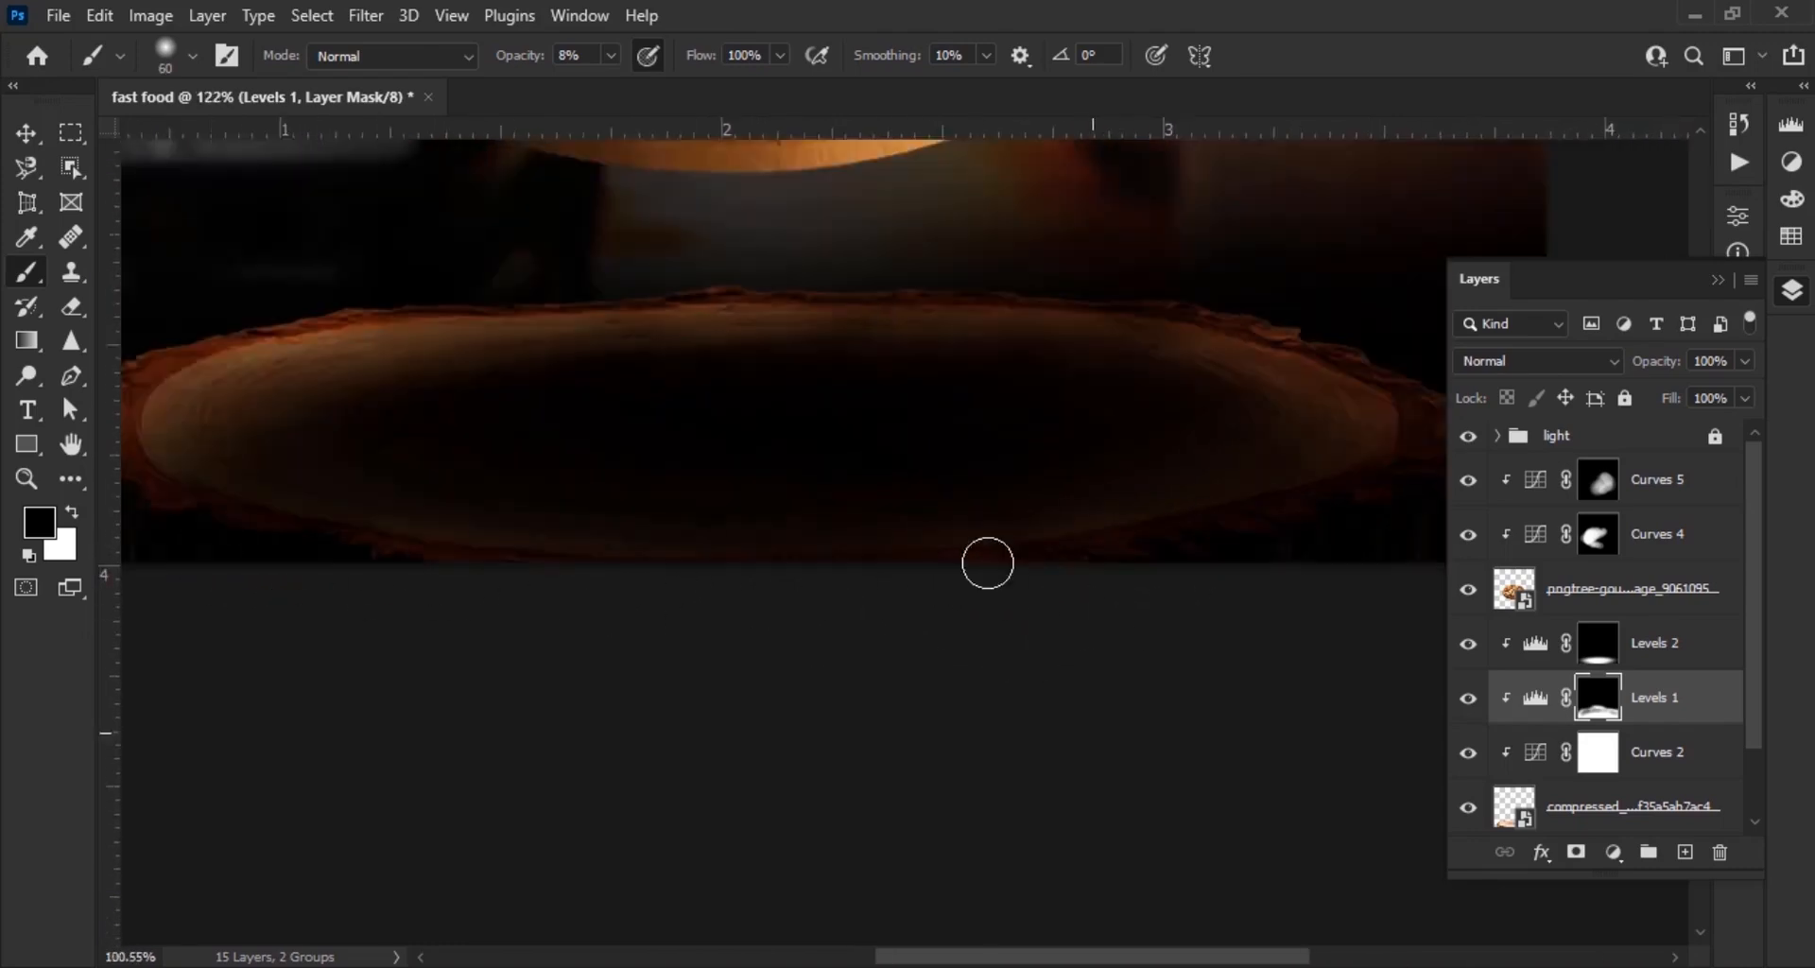
scroll(962, 793, up, 7)
drag(1149, 870, 1179, 693)
click(1598, 644)
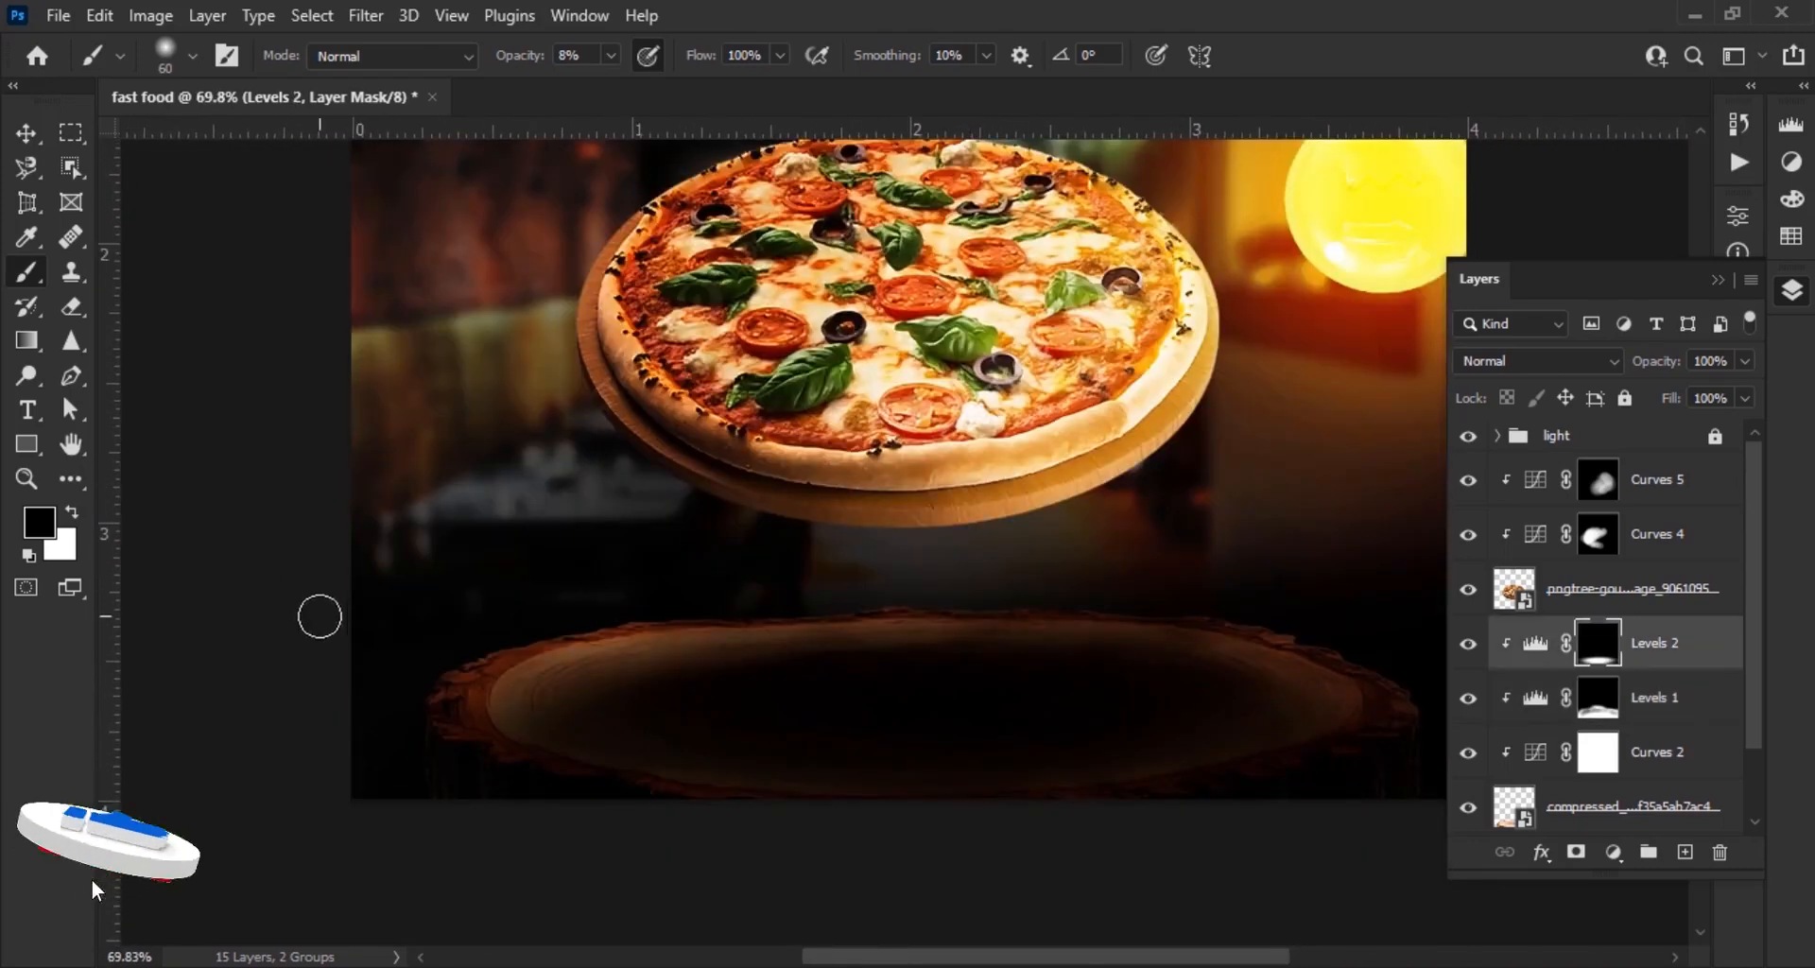
scroll(364, 619, up, 6)
key(bracketright)
key(bracketright)
key(bracketright)
scroll(660, 615, up, 5)
scroll(662, 605, down, 10)
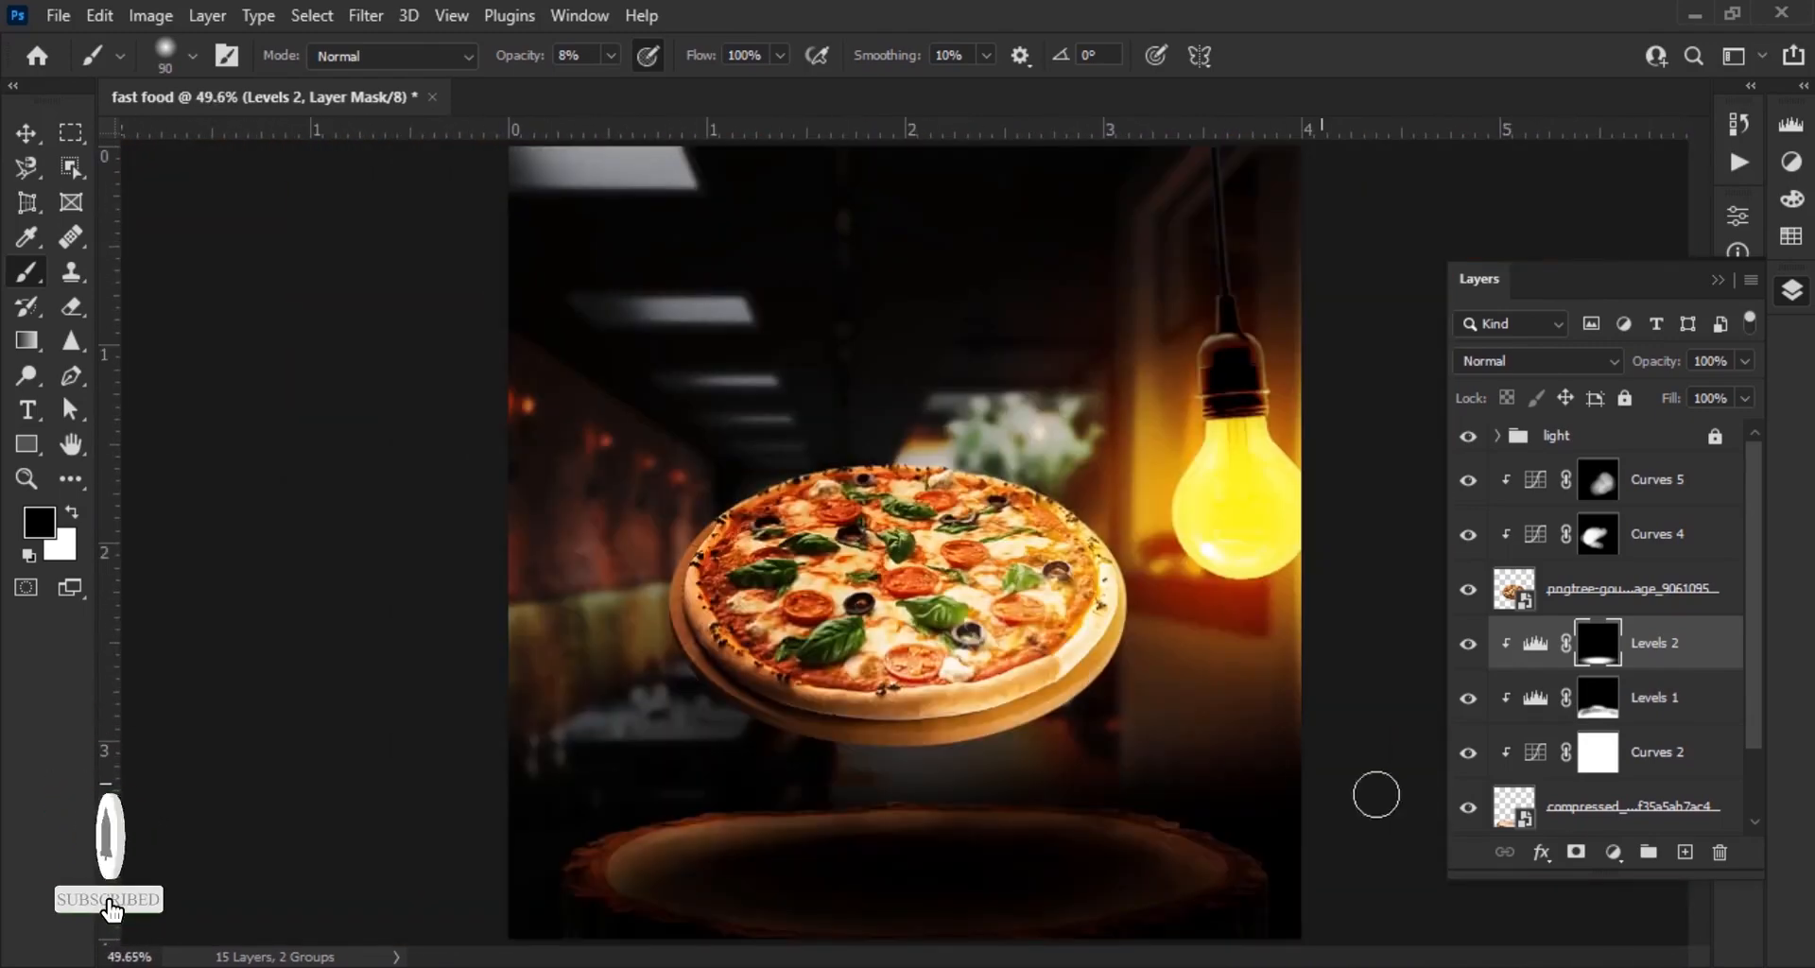
Add an Exposure adjustment clipped to the stump, raise the exposure to +0.61, and invert its mask to black
click(1613, 851)
click(1522, 539)
drag(1555, 359, 1573, 359)
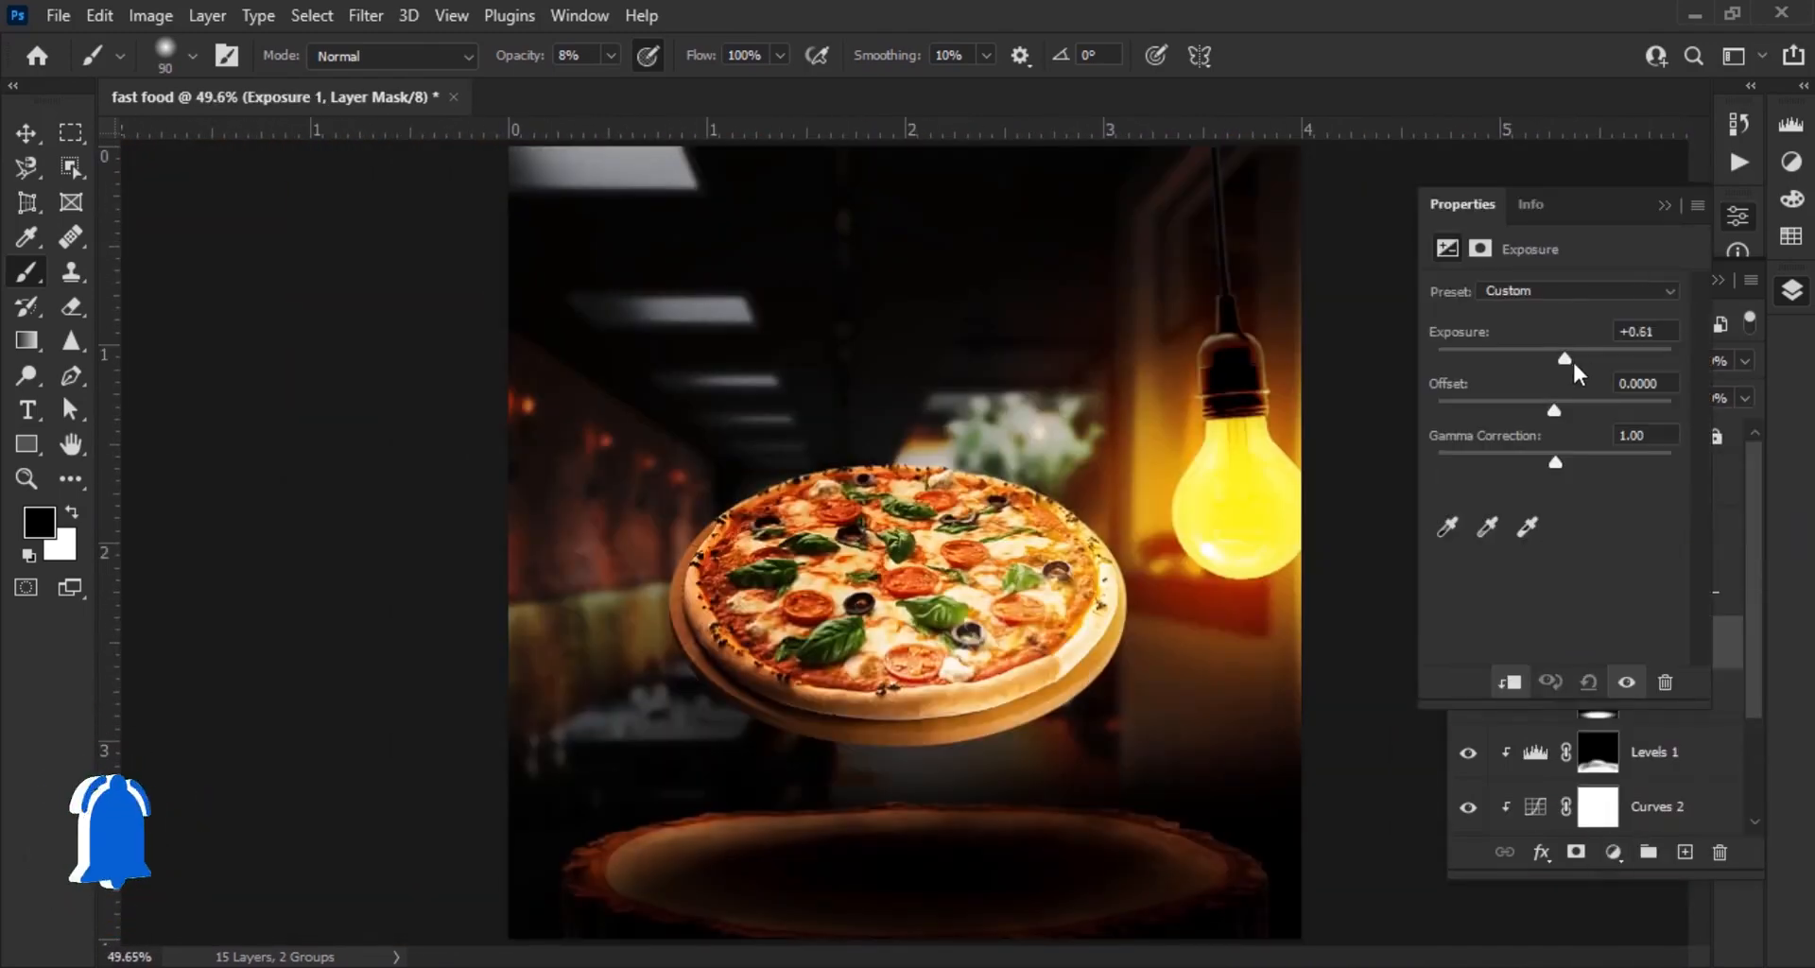
click(1664, 206)
scroll(775, 710, down, 2)
scroll(775, 710, down, 1)
key(ctrl+i)
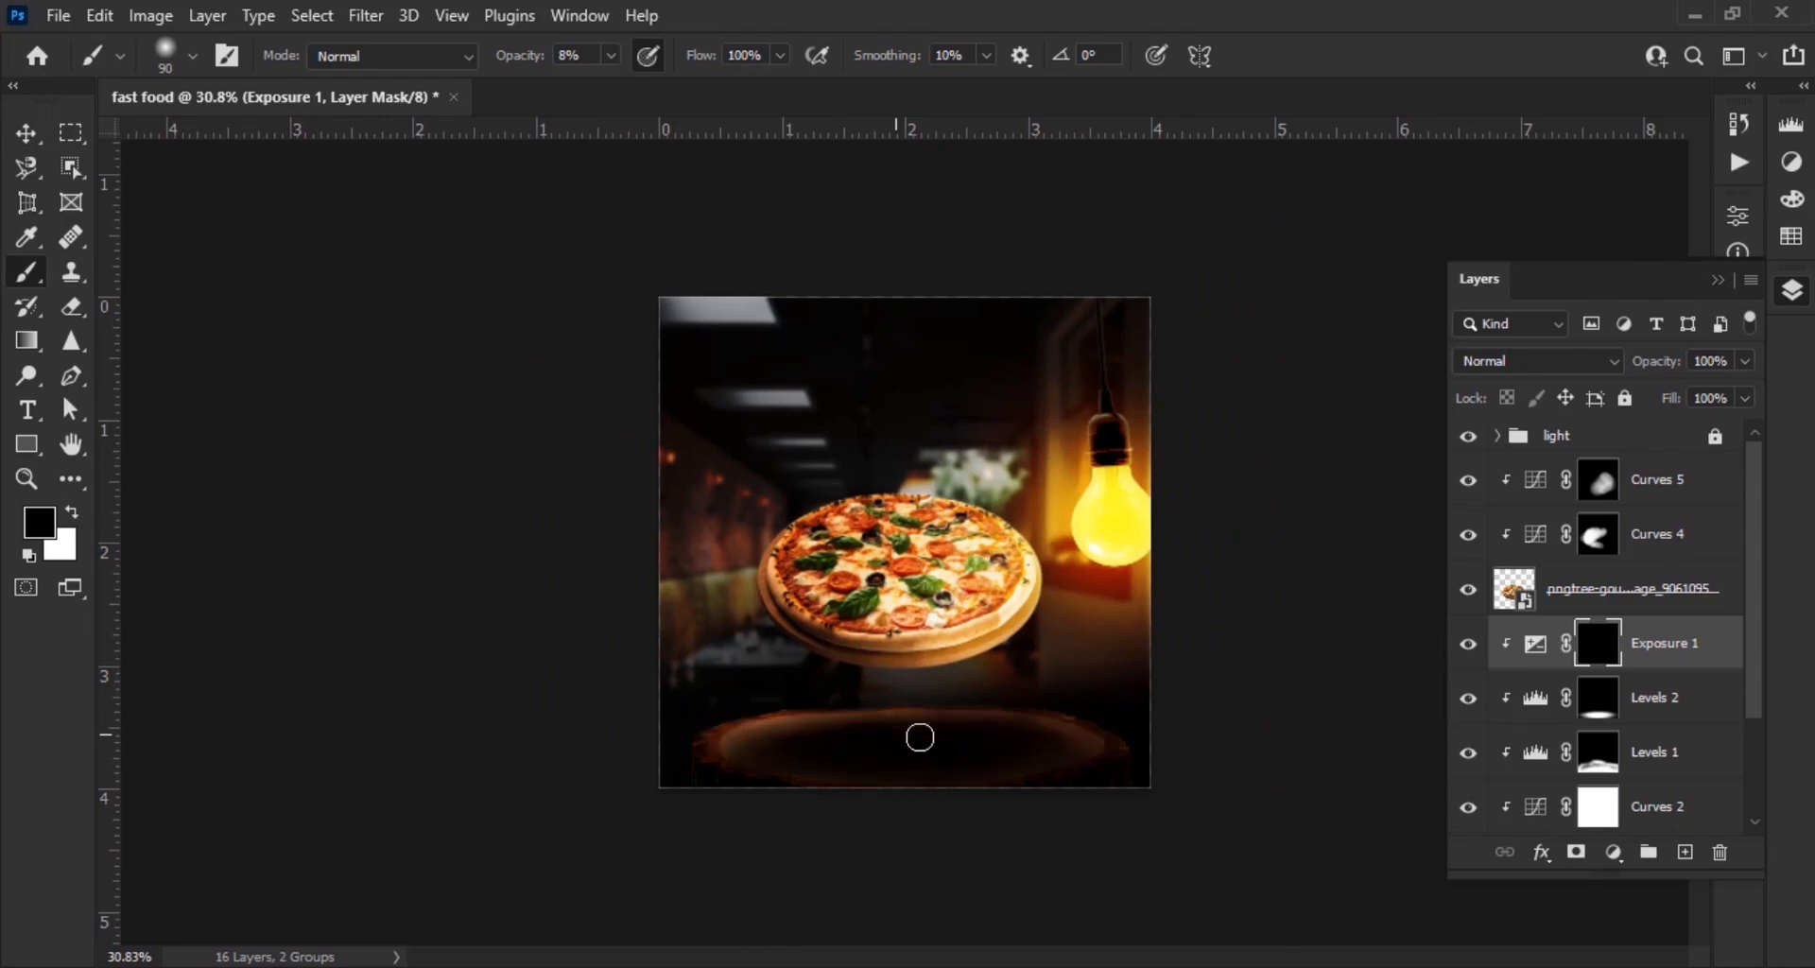
Paint white on the Exposure mask along the stump's rim with a soft 175 px brush at 21% opacity
scroll(898, 735, up, 6)
key(x)
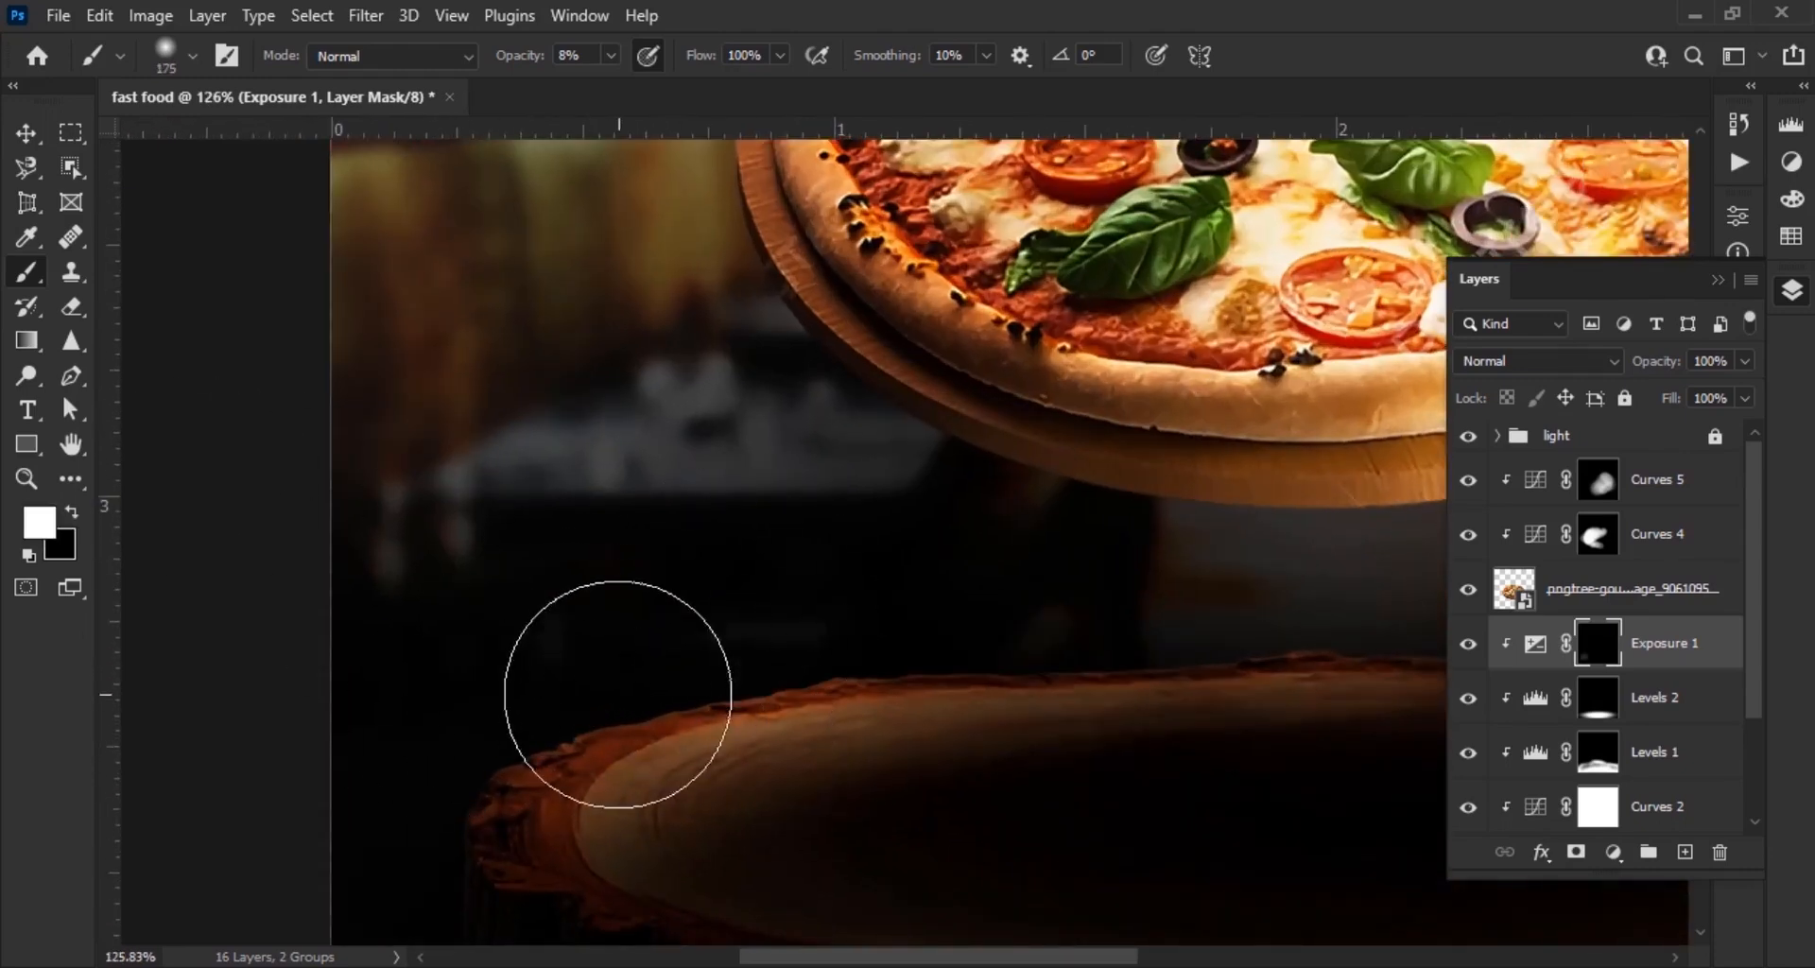
drag(531, 64, 543, 64)
mouse_move(605, 610)
mouse_down()
mouse_move(615, 640)
mouse_move(747, 619)
mouse_up()
drag(851, 610, 1040, 633)
mouse_move(1169, 662)
mouse_down()
mouse_move(792, 669)
mouse_move(1076, 701)
mouse_up()
drag(1078, 641, 647, 587)
key(ctrl+0)
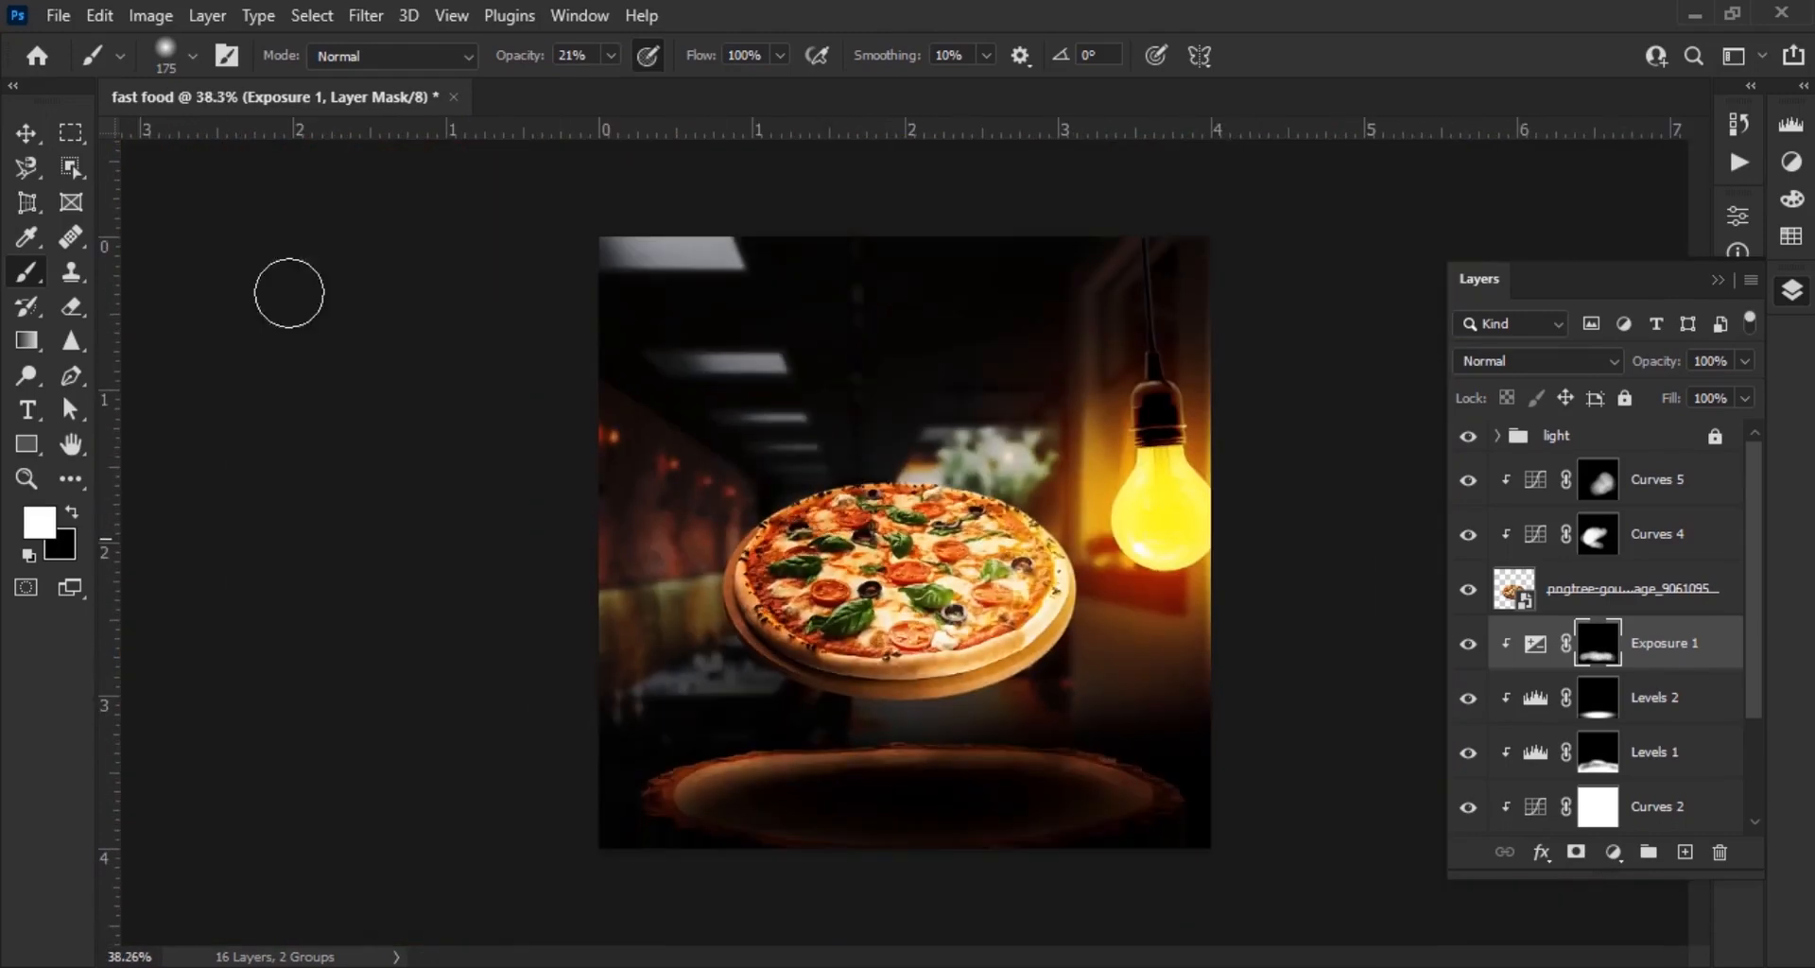
Switch to File Explorer and bring the 3D tomato and preview-comhiclipartixkpa images from the pizza fast food folder into the poster
key(v)
click(1258, 635)
key(x)
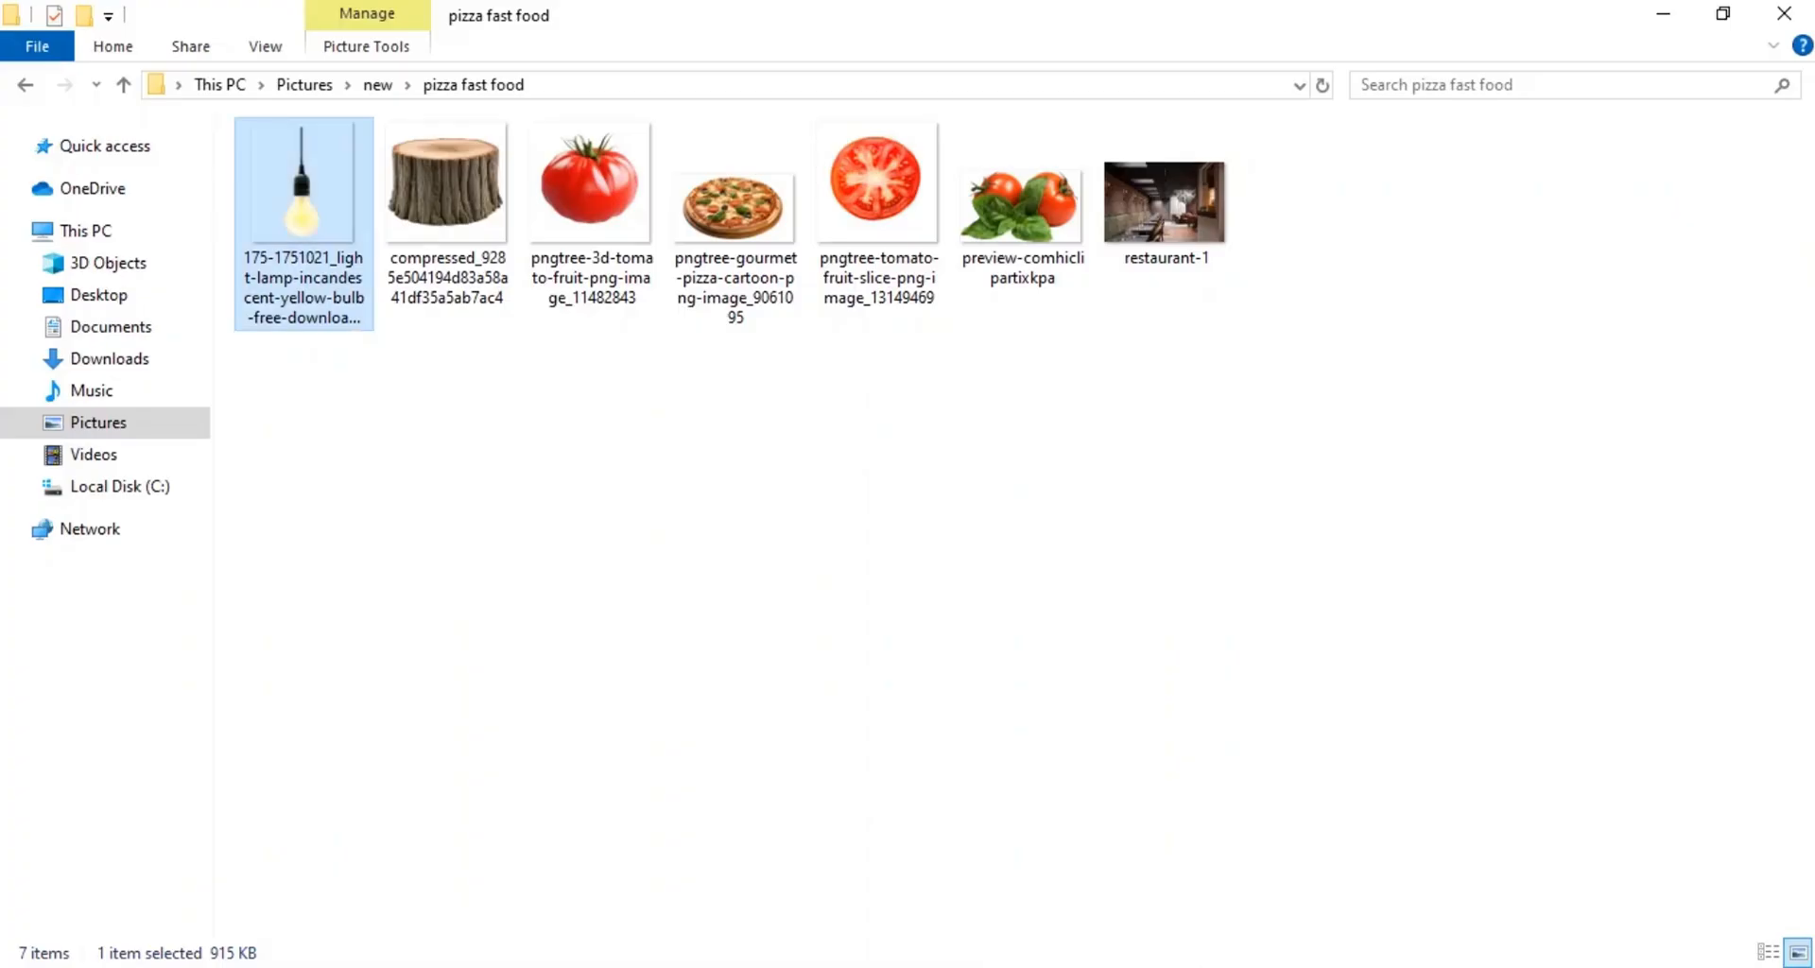
click(1023, 204)
ctrl+click(591, 189)
drag(591, 189, 937, 667)
Scale down the tomatoes-with-basil image and place it in the poster's lower right corner
drag(899, 362, 988, 620)
drag(945, 678, 1159, 794)
click(1273, 55)
right_click(1640, 447)
click(1462, 277)
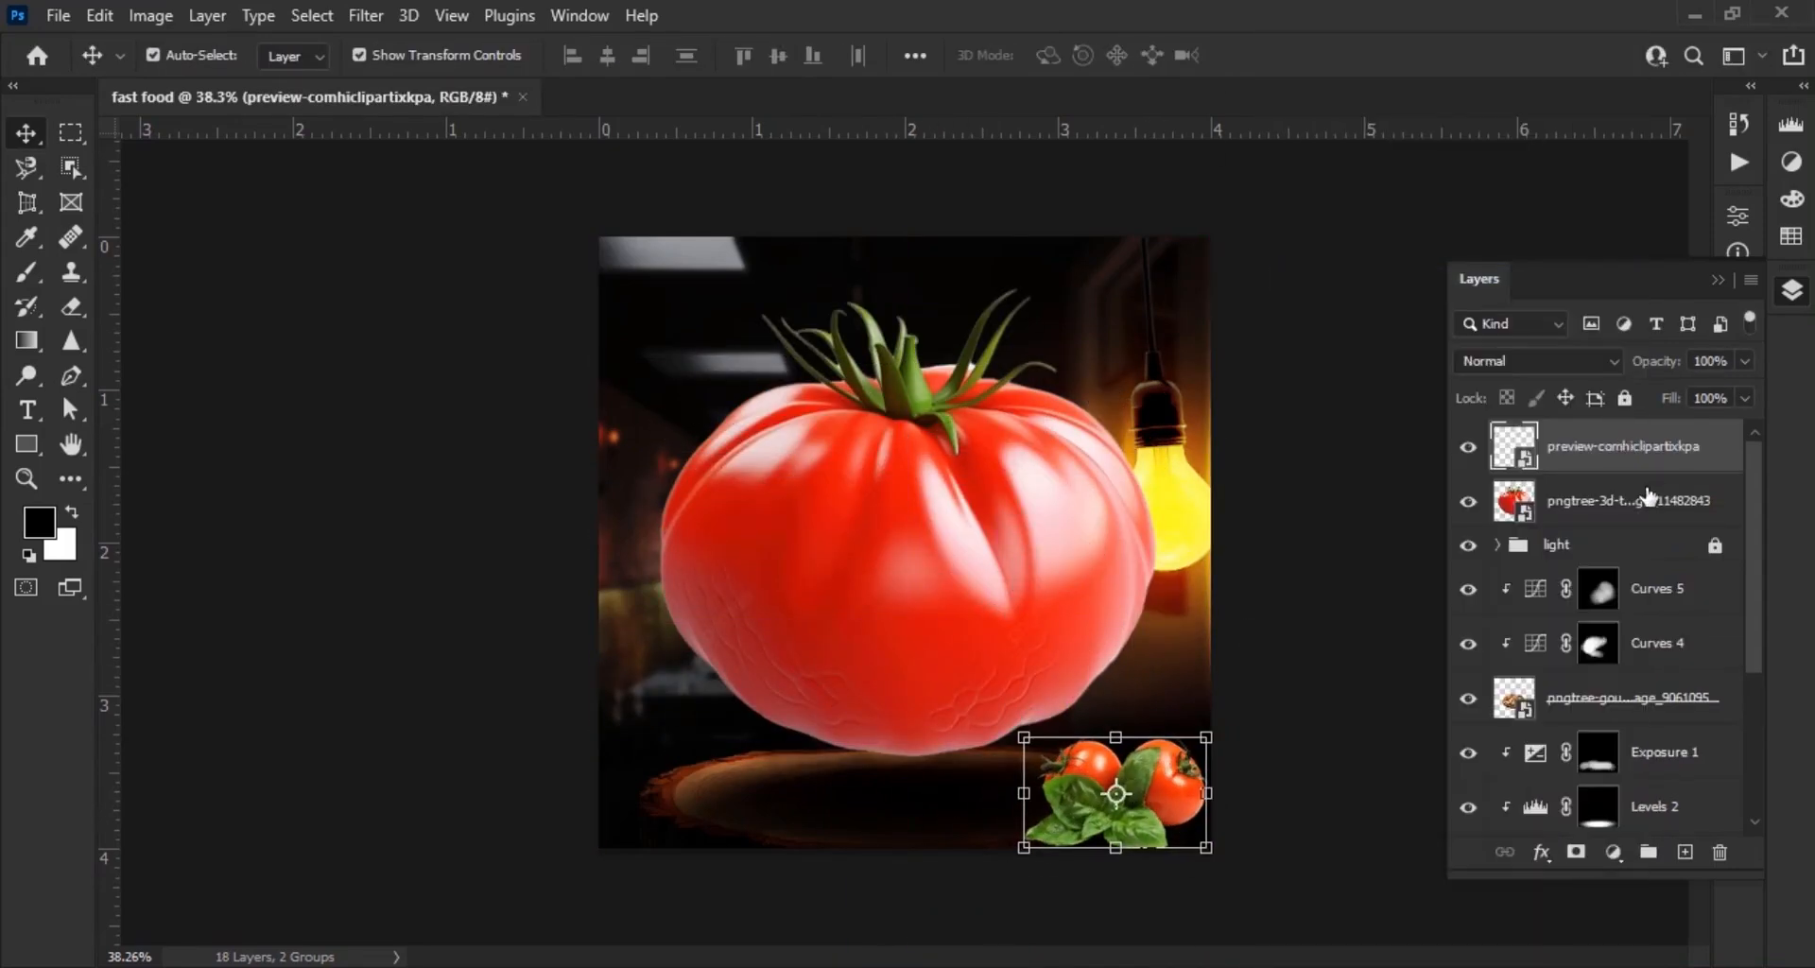
Scale down the large tomato and place it in the poster's lower left corner, partly beyond the canvas edge
right_click(1646, 496)
click(1484, 279)
drag(912, 287, 777, 759)
click(1273, 55)
scroll(689, 753, up, 3)
drag(921, 373, 709, 605)
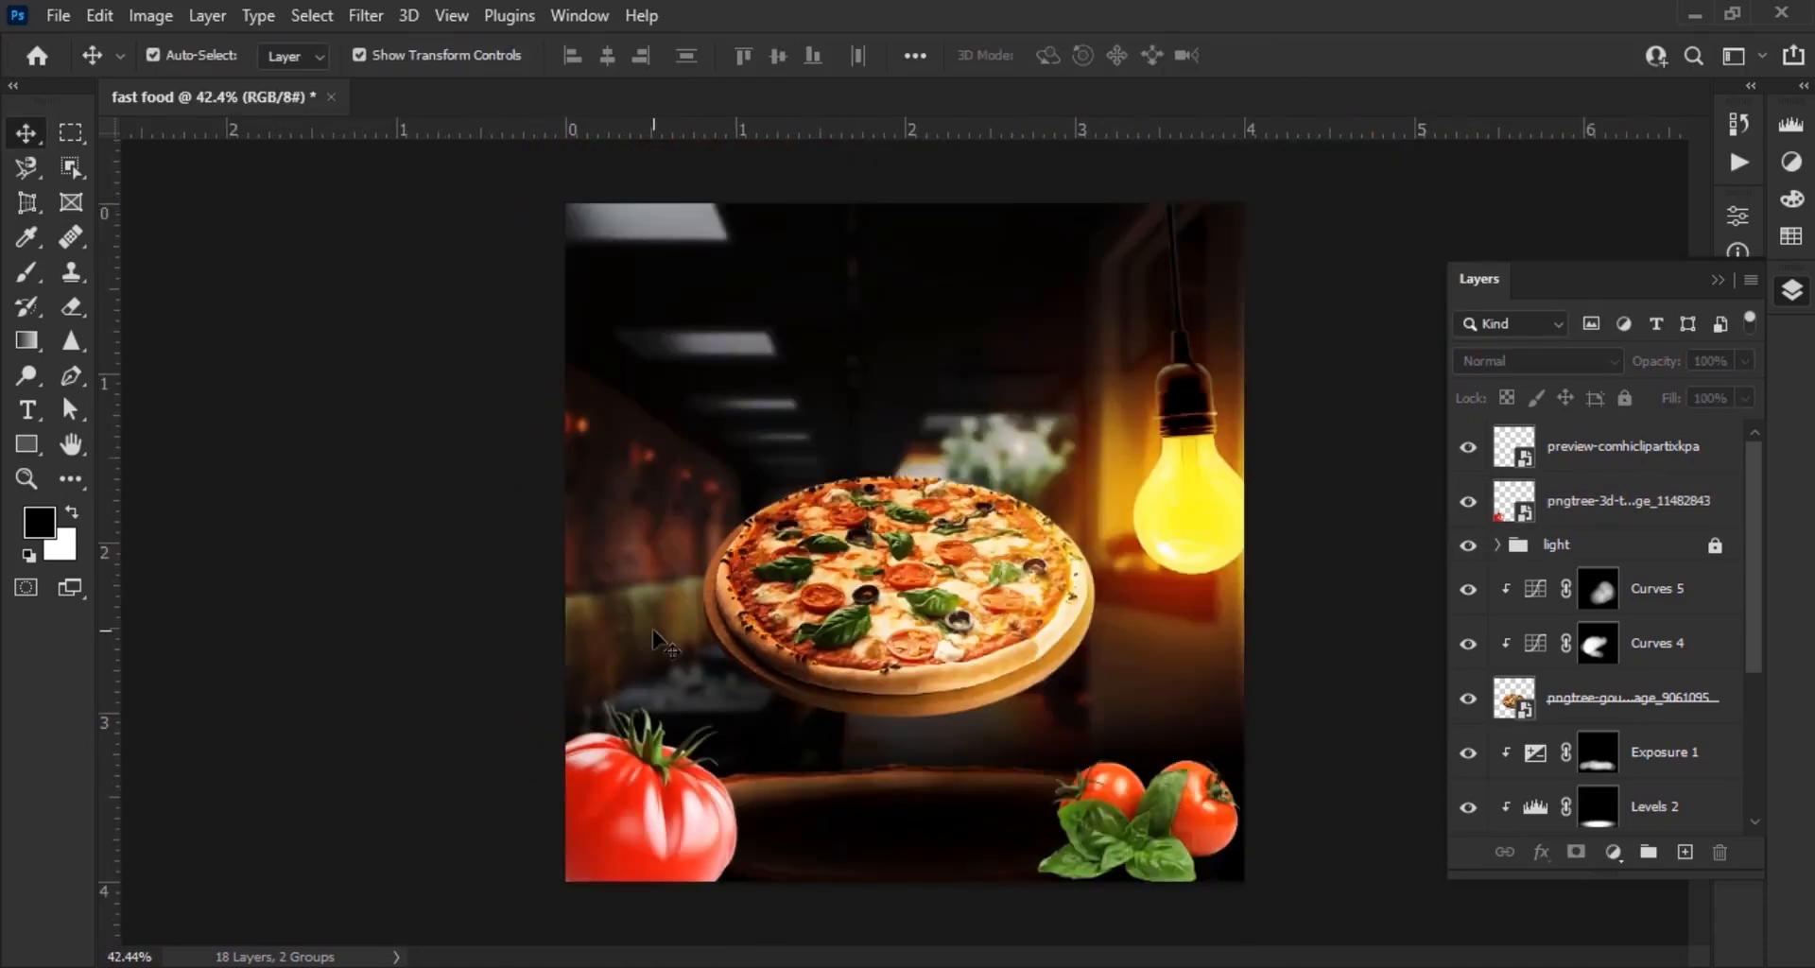
Add a Curves adjustment clipped to the large tomato and bend the curve downward with two points to darken it
scroll(699, 643, up, 2)
click(699, 657)
scroll(699, 657, up, 1)
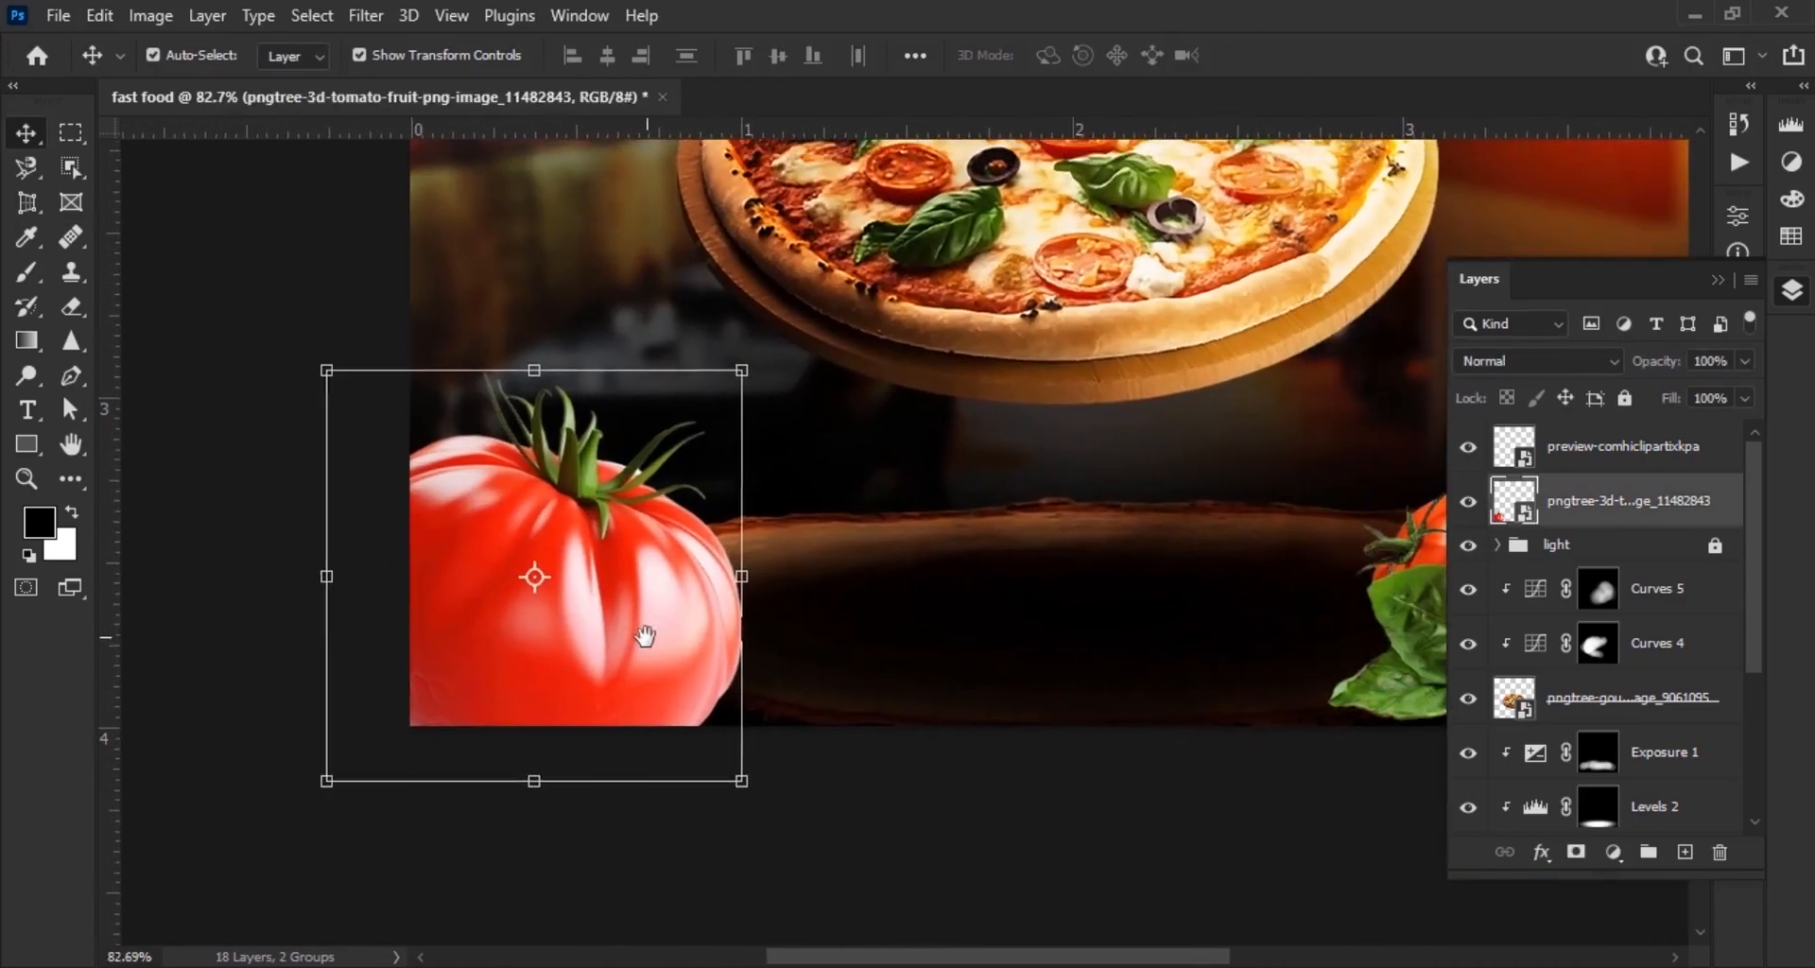
click(1614, 852)
click(1673, 506)
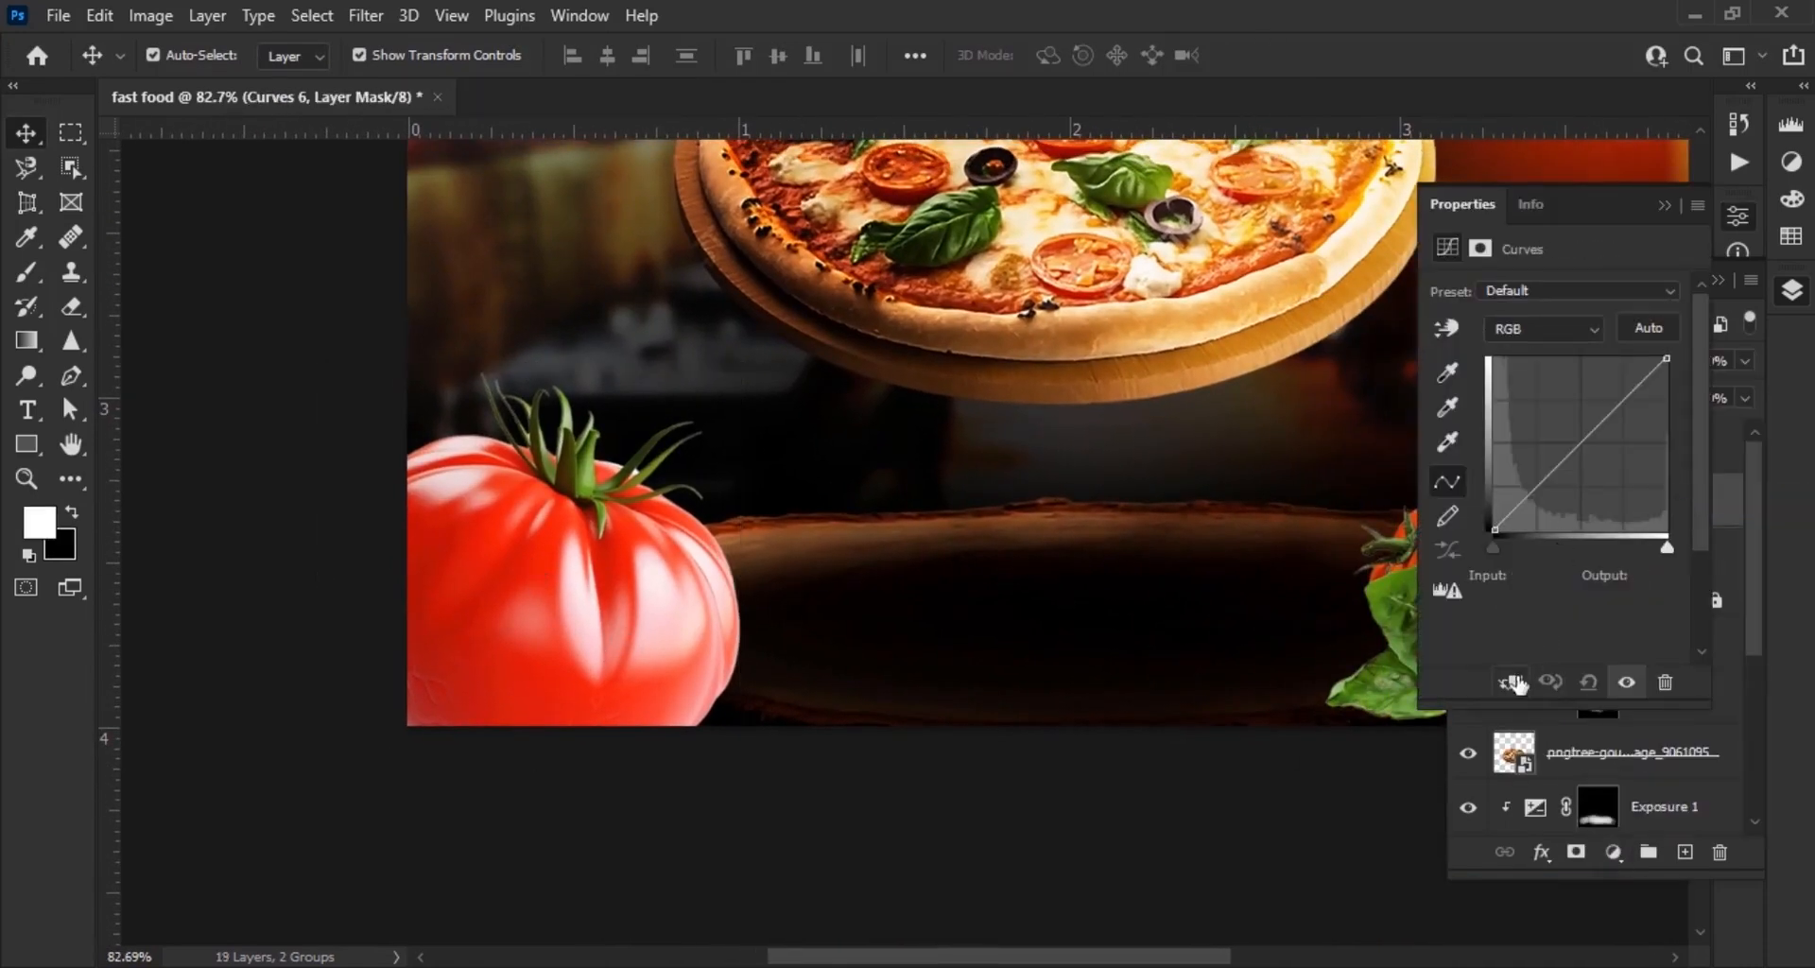
drag(1548, 483, 1598, 487)
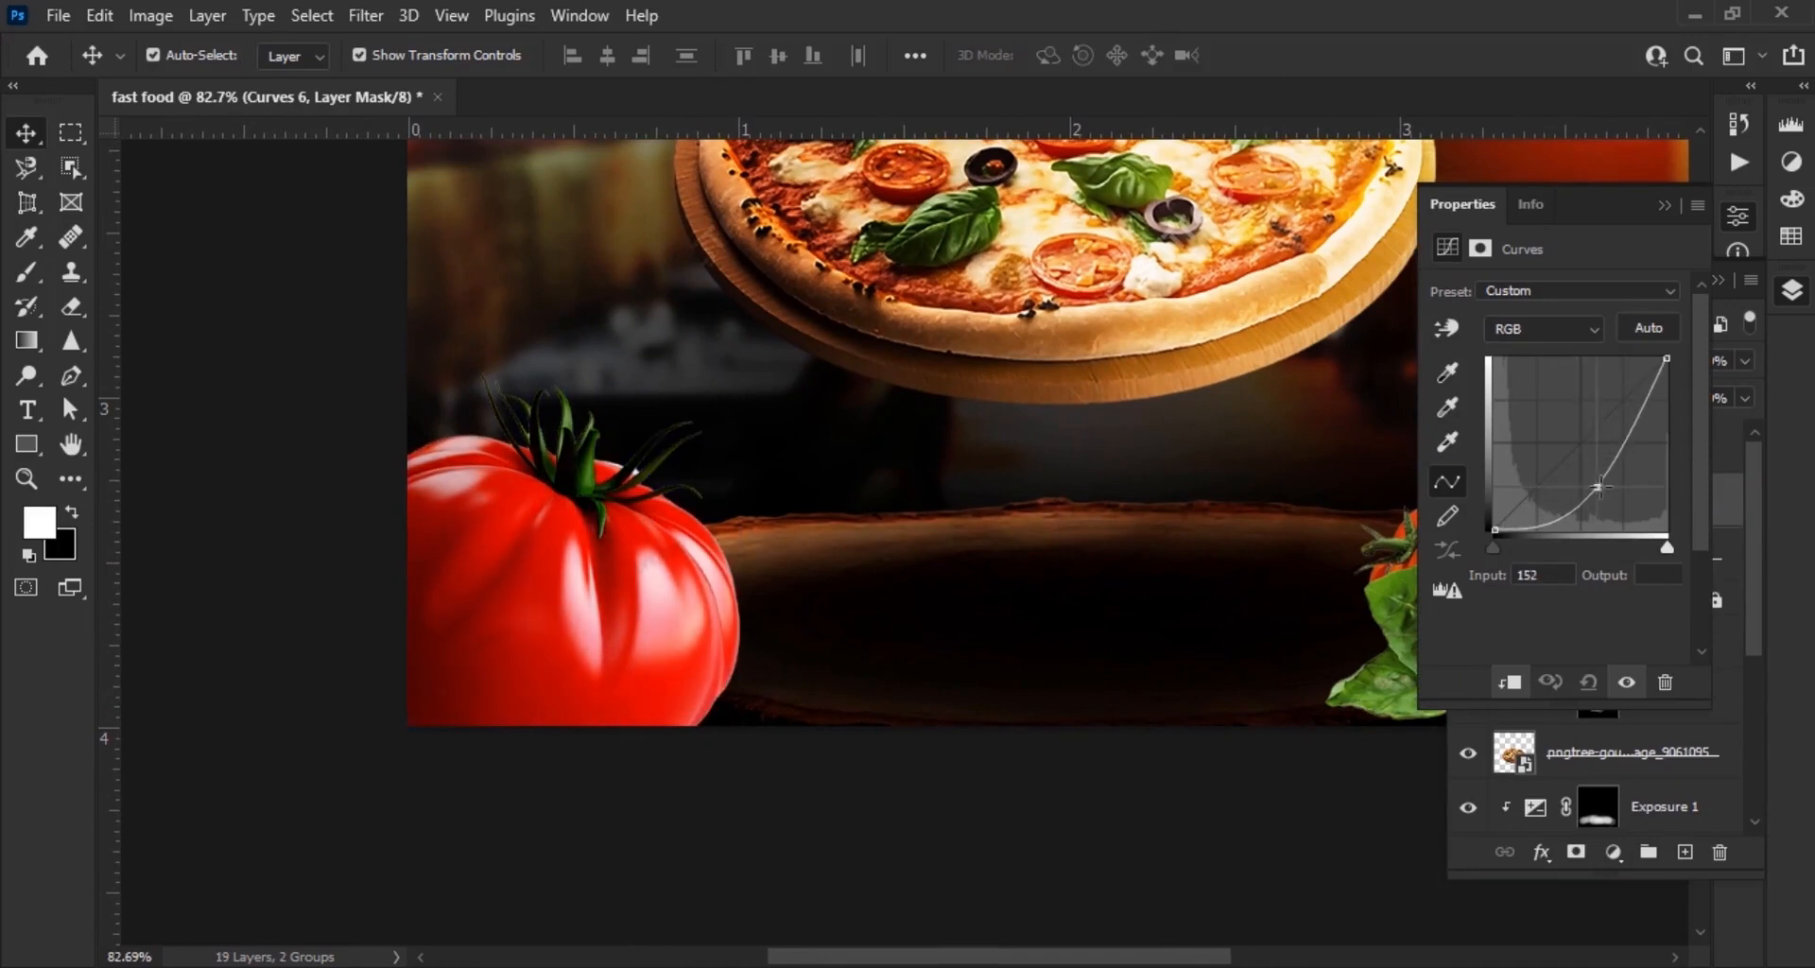
drag(1643, 418, 1648, 408)
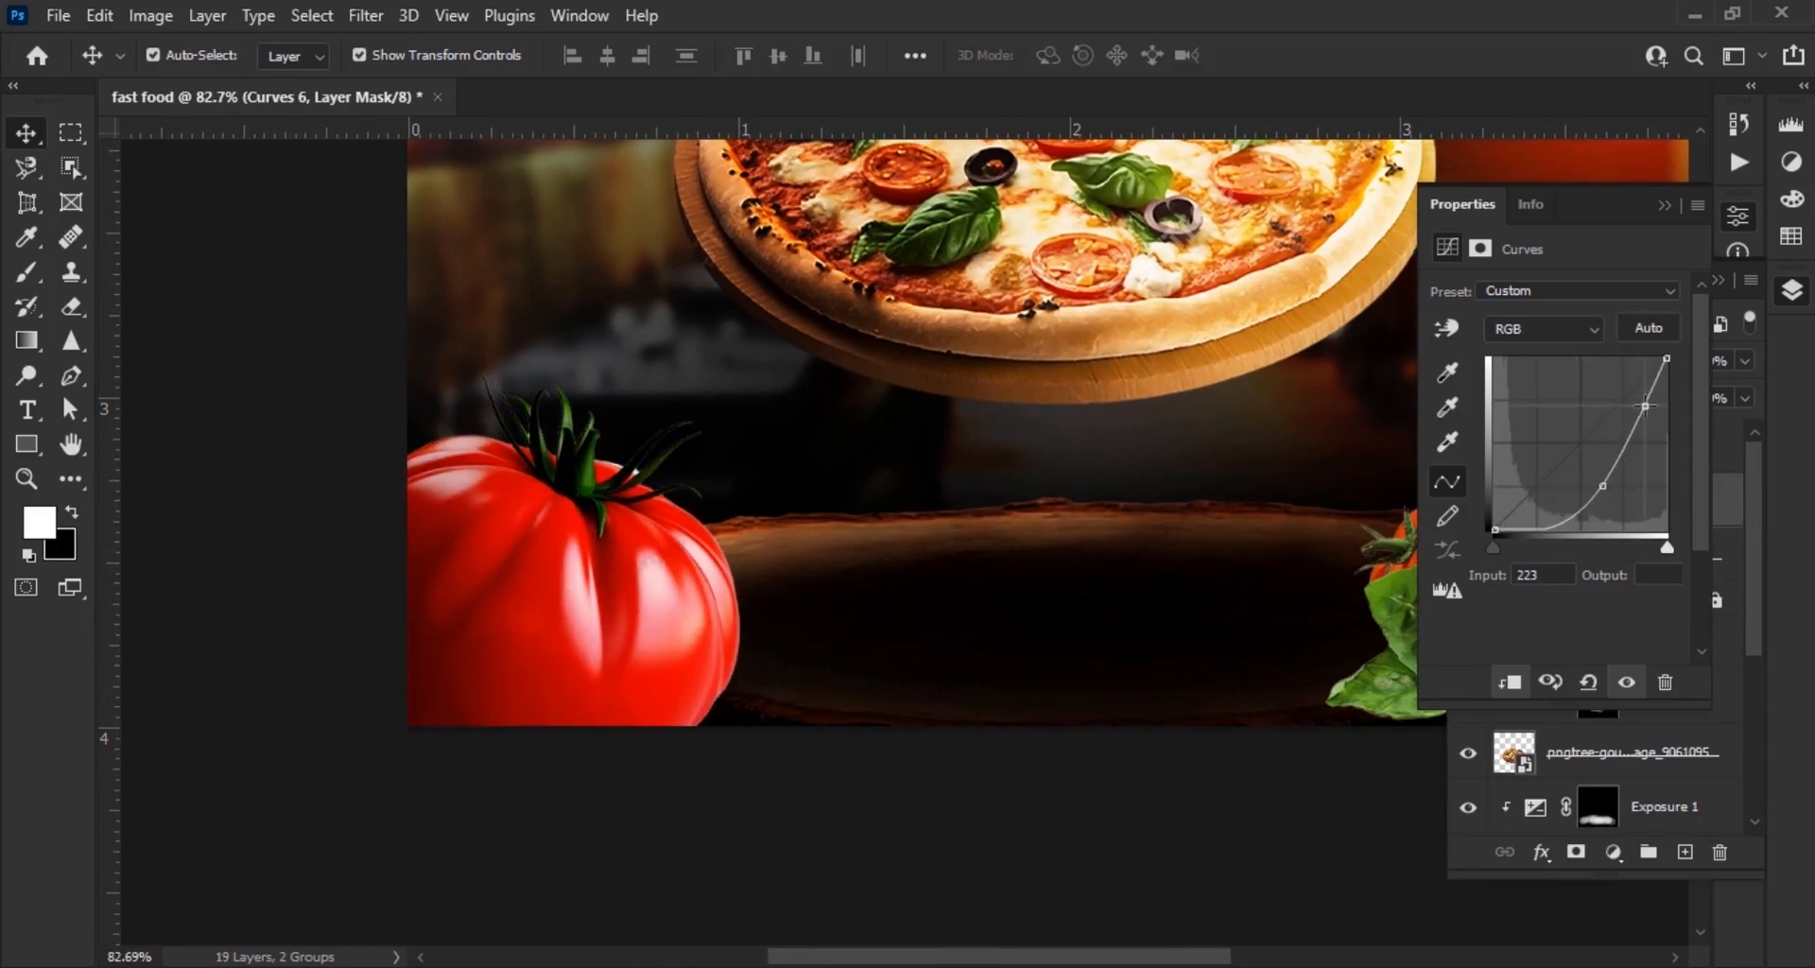
click(1665, 205)
key(ctrl+0)
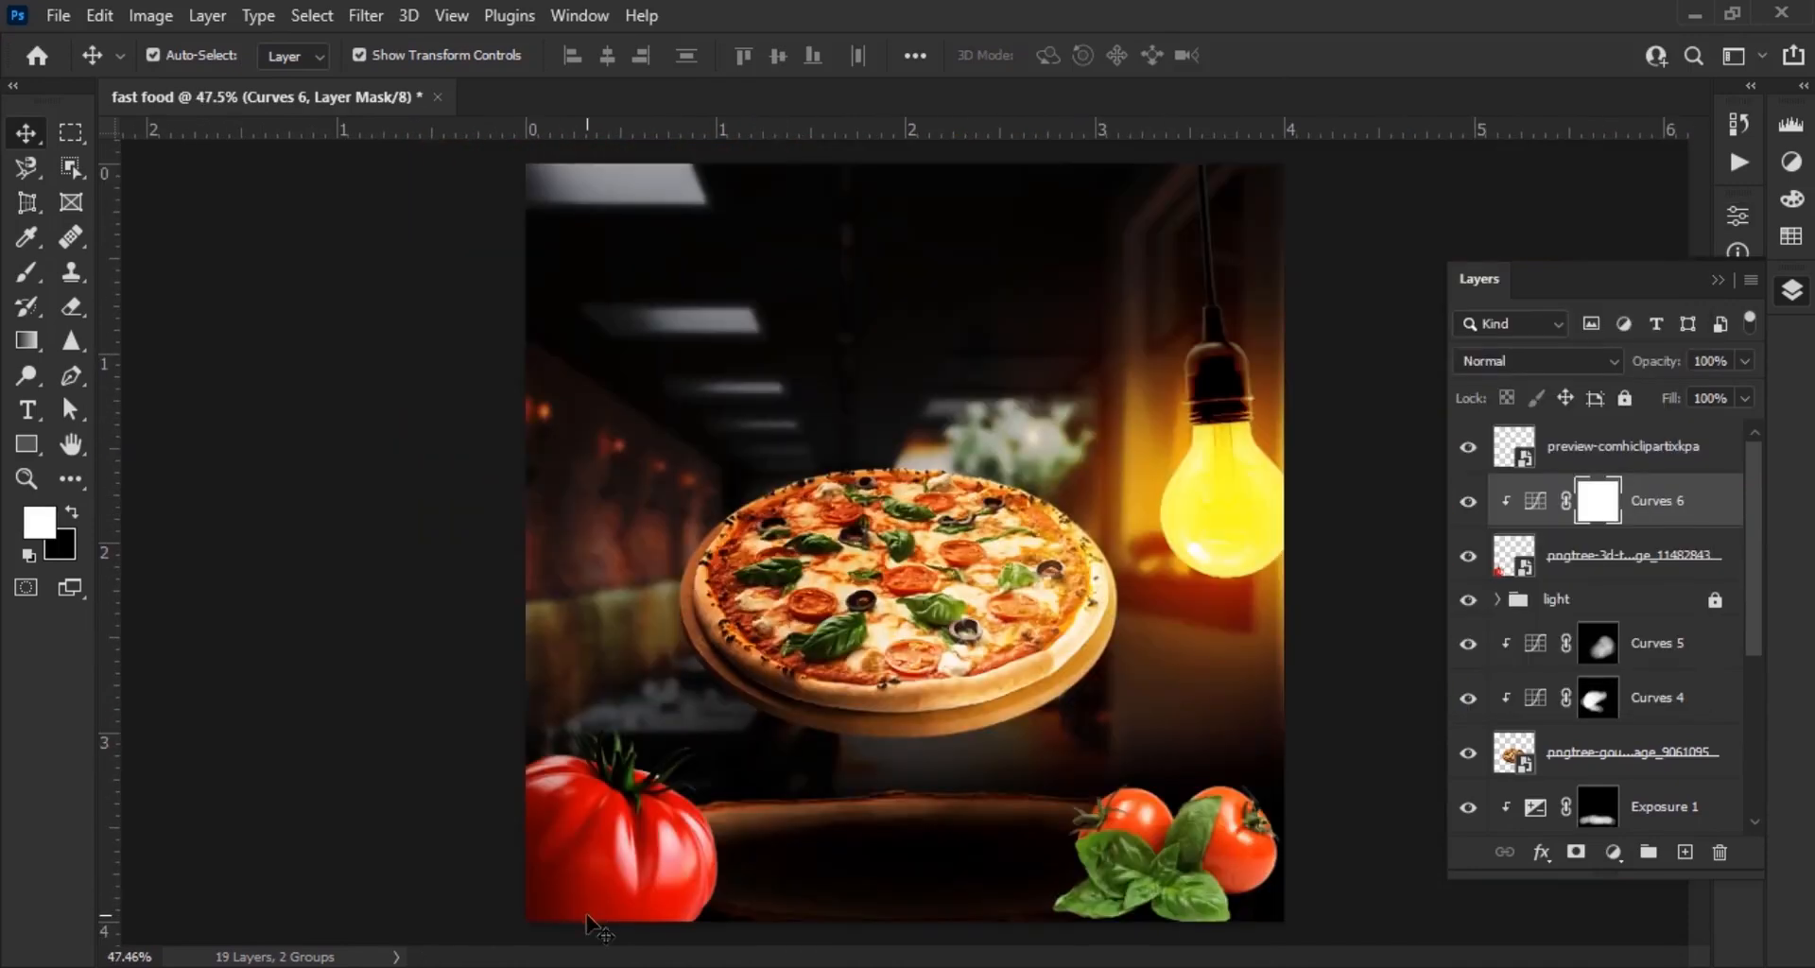
Add a Levels adjustment above the large tomato's Curves layer, lower its white output level to darken it, and invert its mask
scroll(605, 922, up, 6)
drag(681, 813, 796, 618)
click(1614, 853)
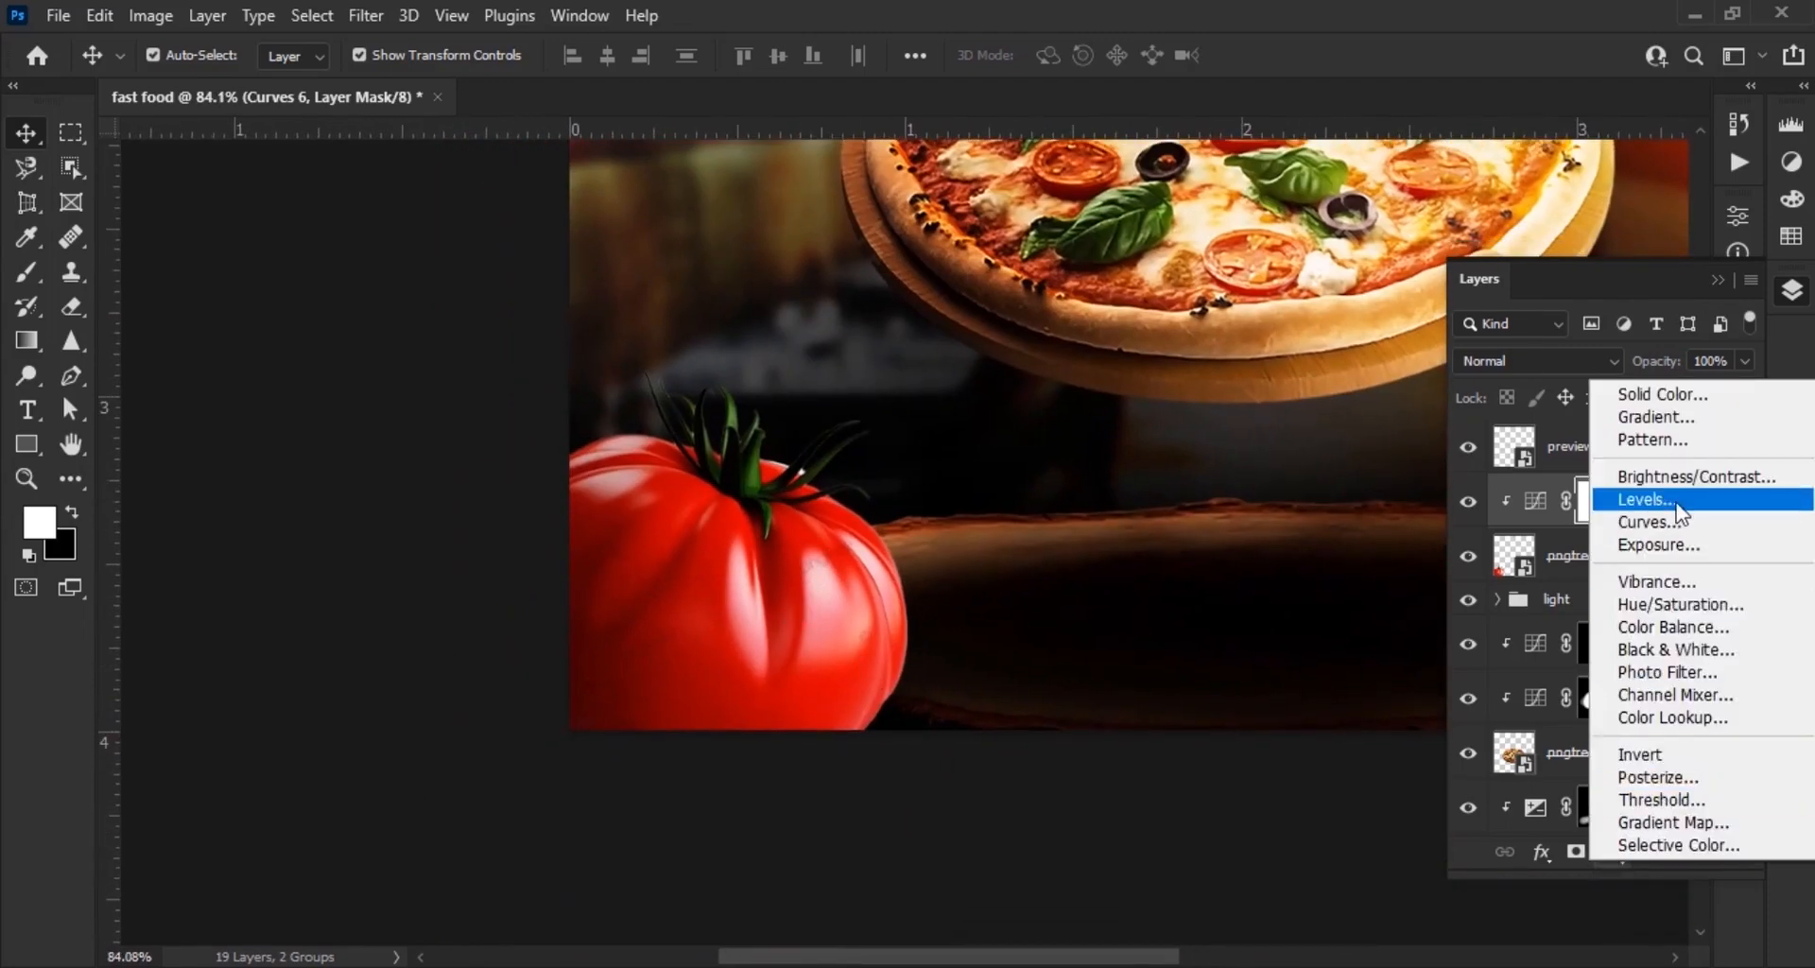
click(1541, 494)
drag(1675, 562, 1539, 584)
click(1665, 205)
key(ctrl+i)
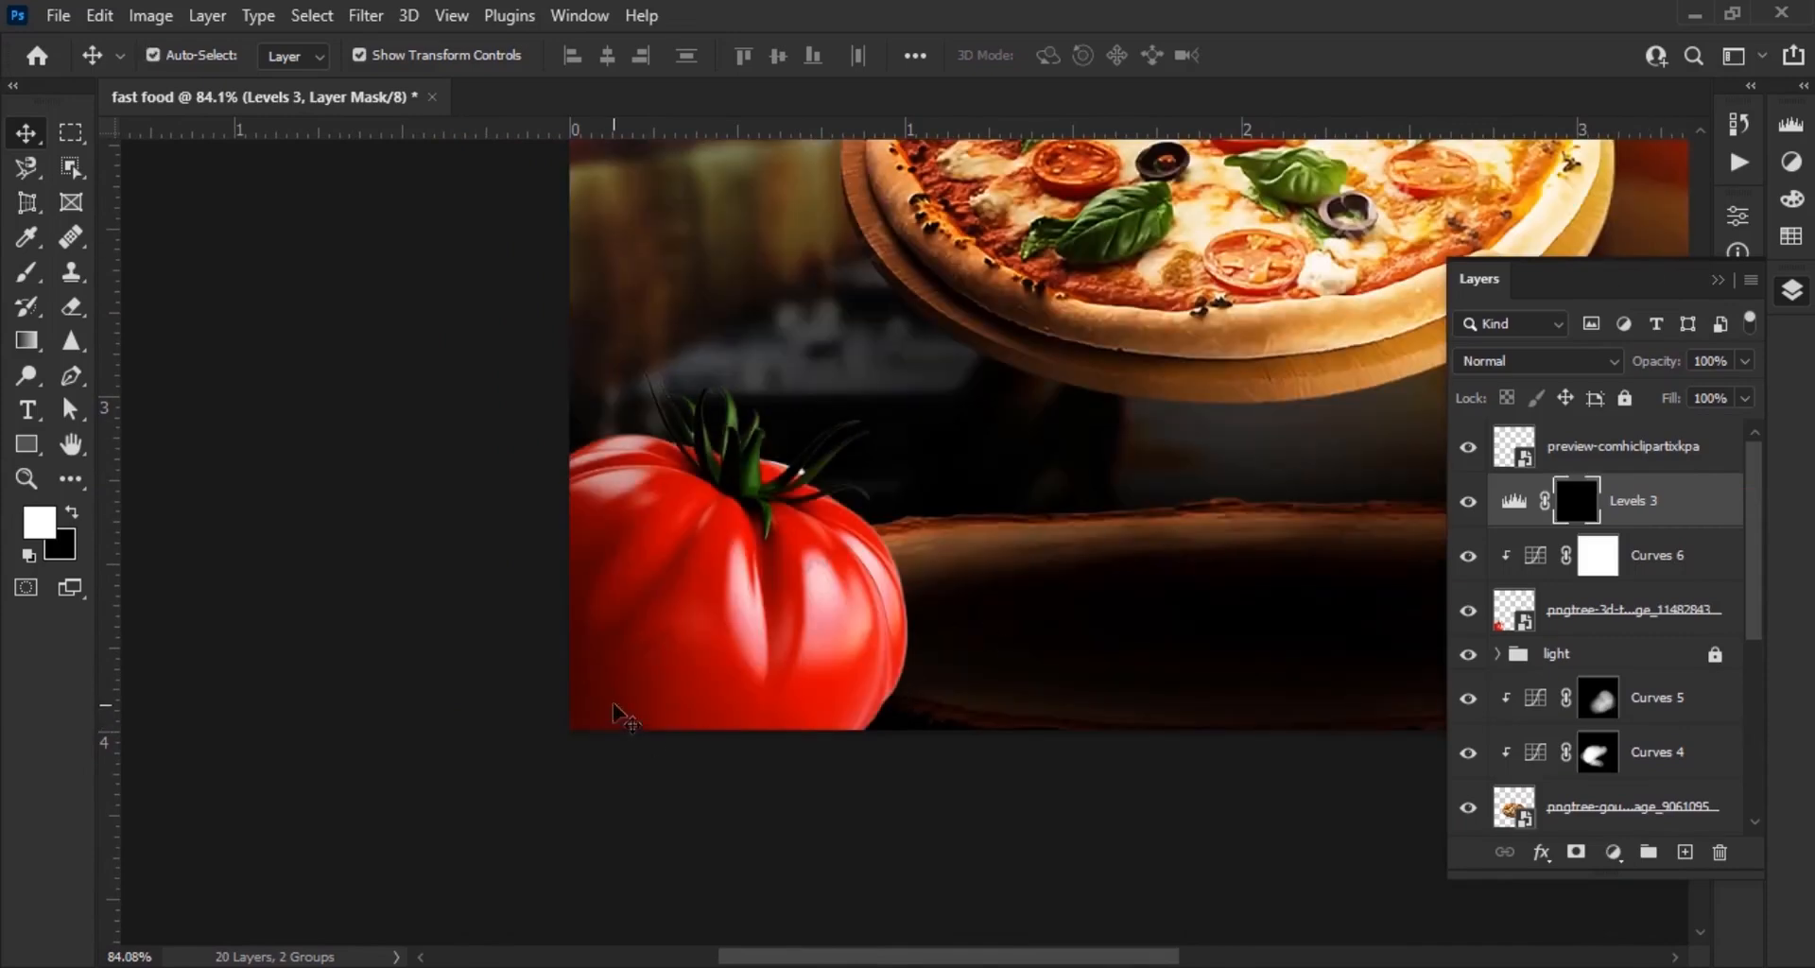
Paint white on the Levels mask over the large tomato's lower part with a soft brush at 59% opacity to shade it
key(b)
scroll(604, 715, up, 4)
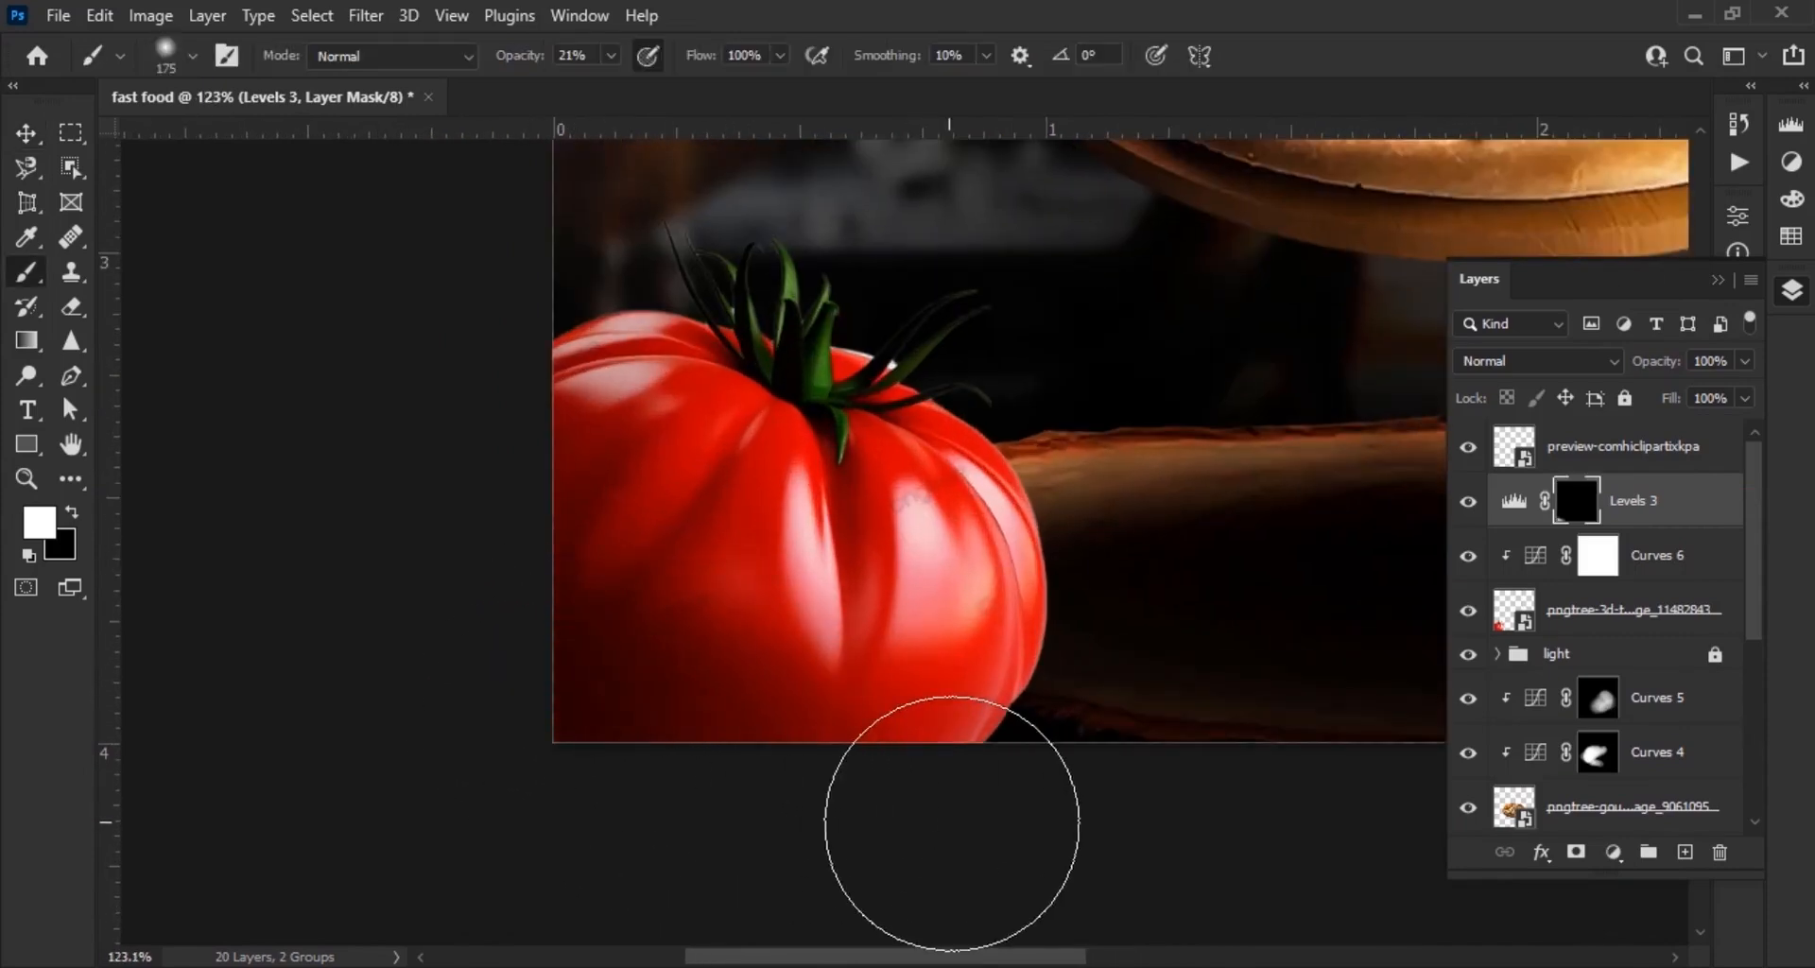
key(bracketright)
key(bracketright)
key(bracketright)
key(bracketleft)
key(bracketleft)
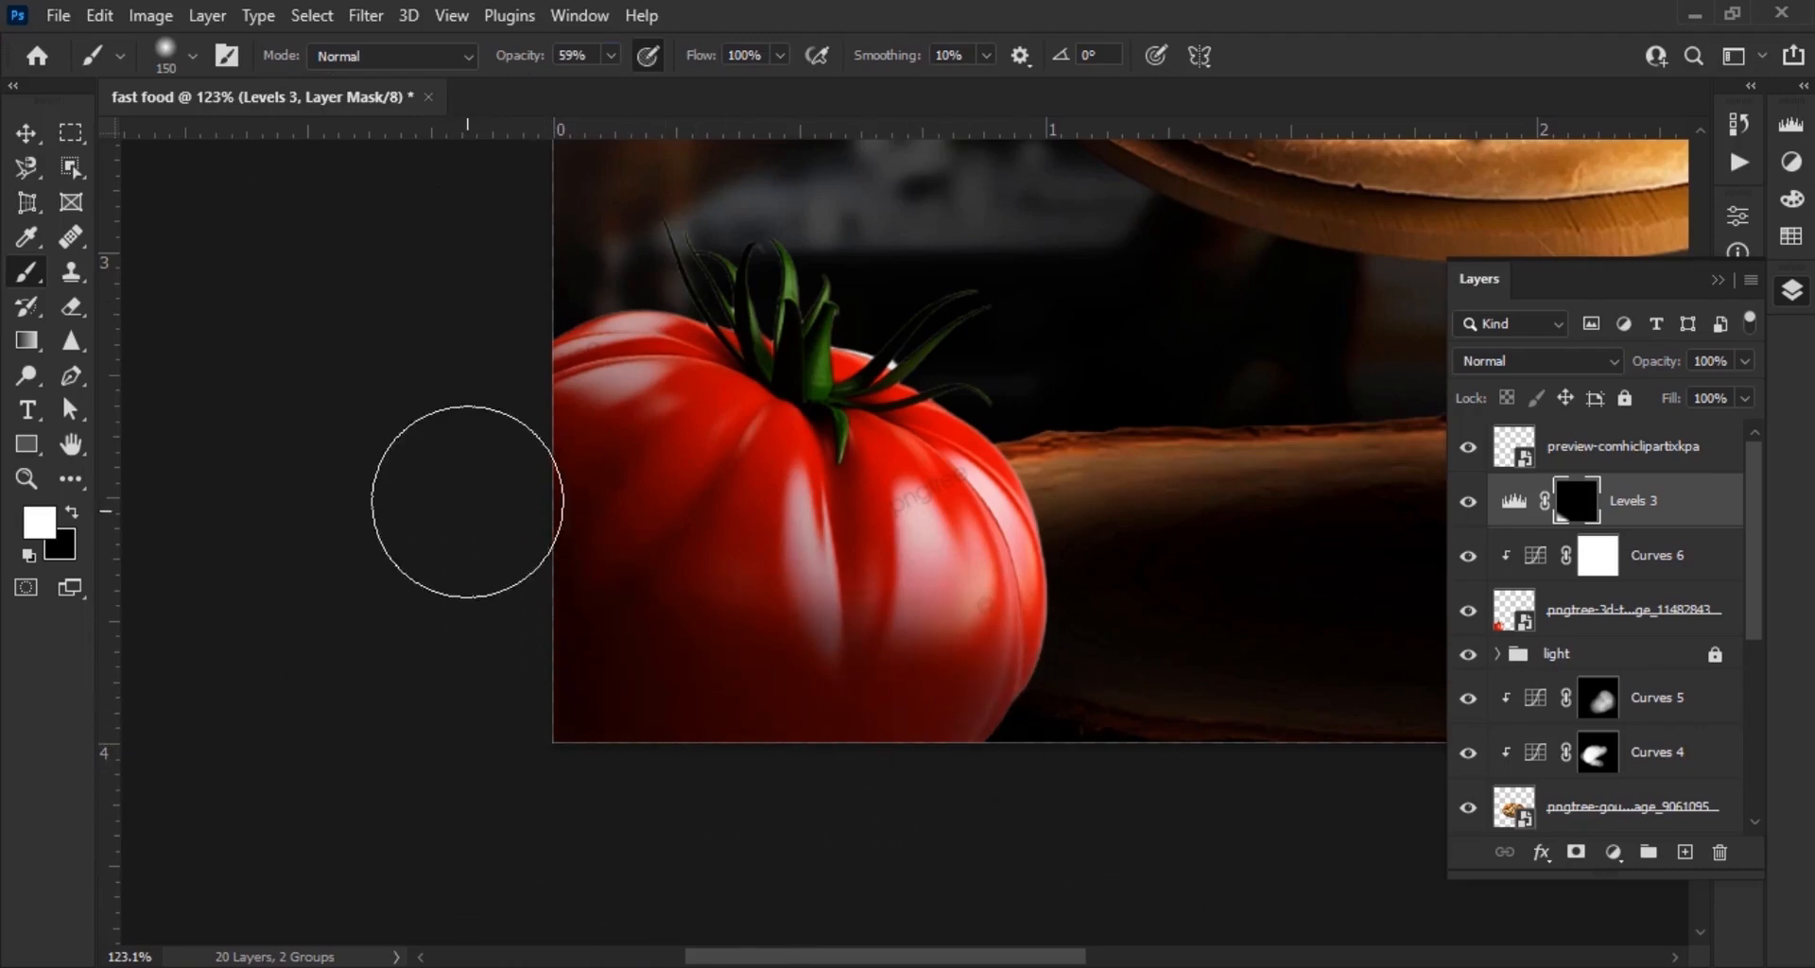
Add an Exposure adjustment with exposure +1.74 and clip it to the Levels layer above the large tomato
scroll(672, 640, down, 3)
scroll(673, 640, up, 3)
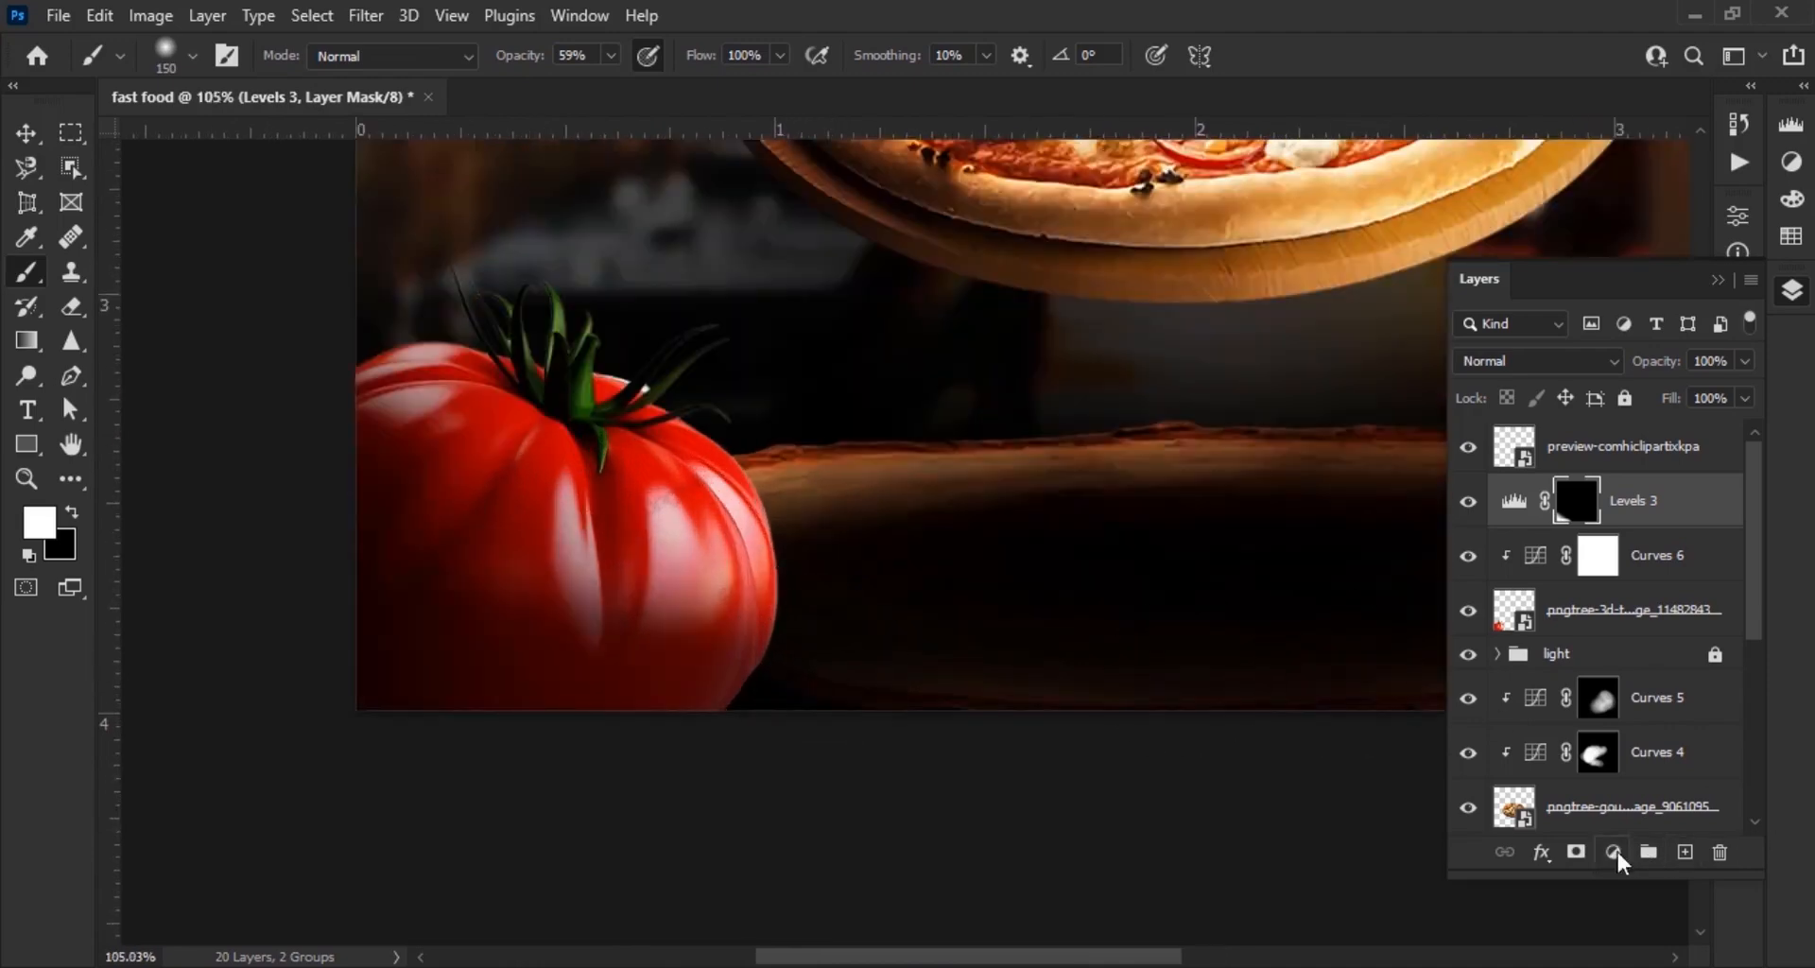
click(1614, 853)
click(1624, 528)
drag(1553, 359, 1585, 357)
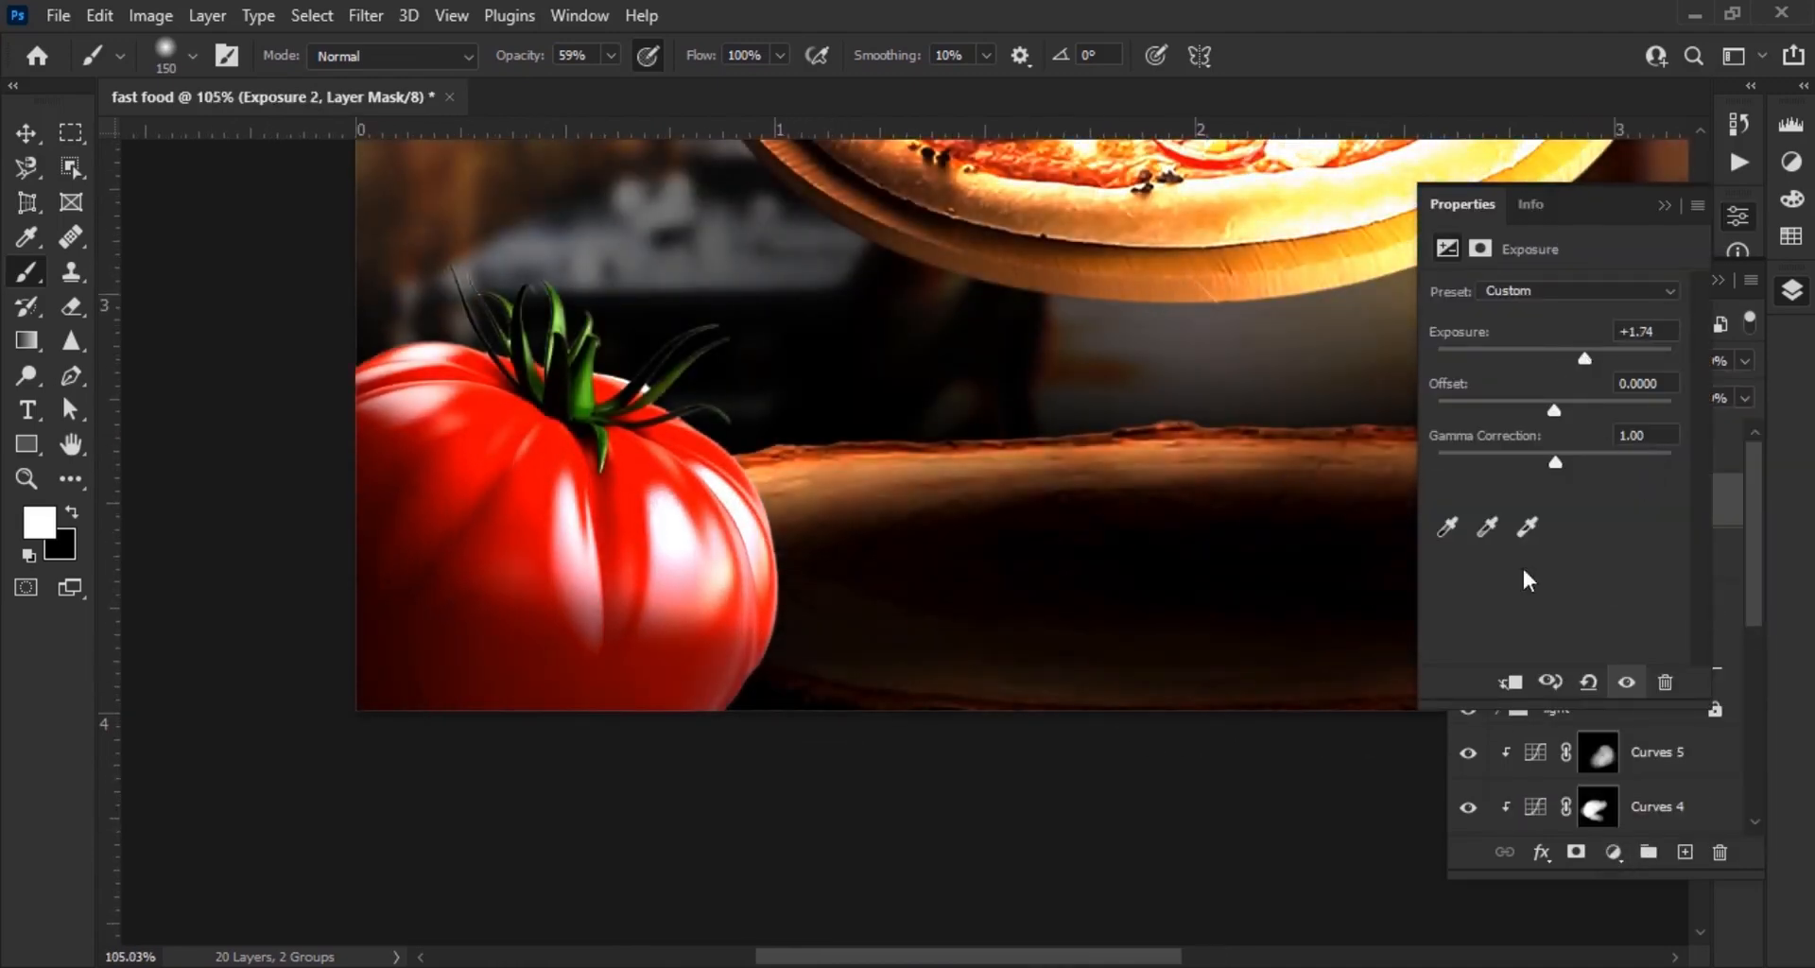
click(1510, 684)
click(1665, 205)
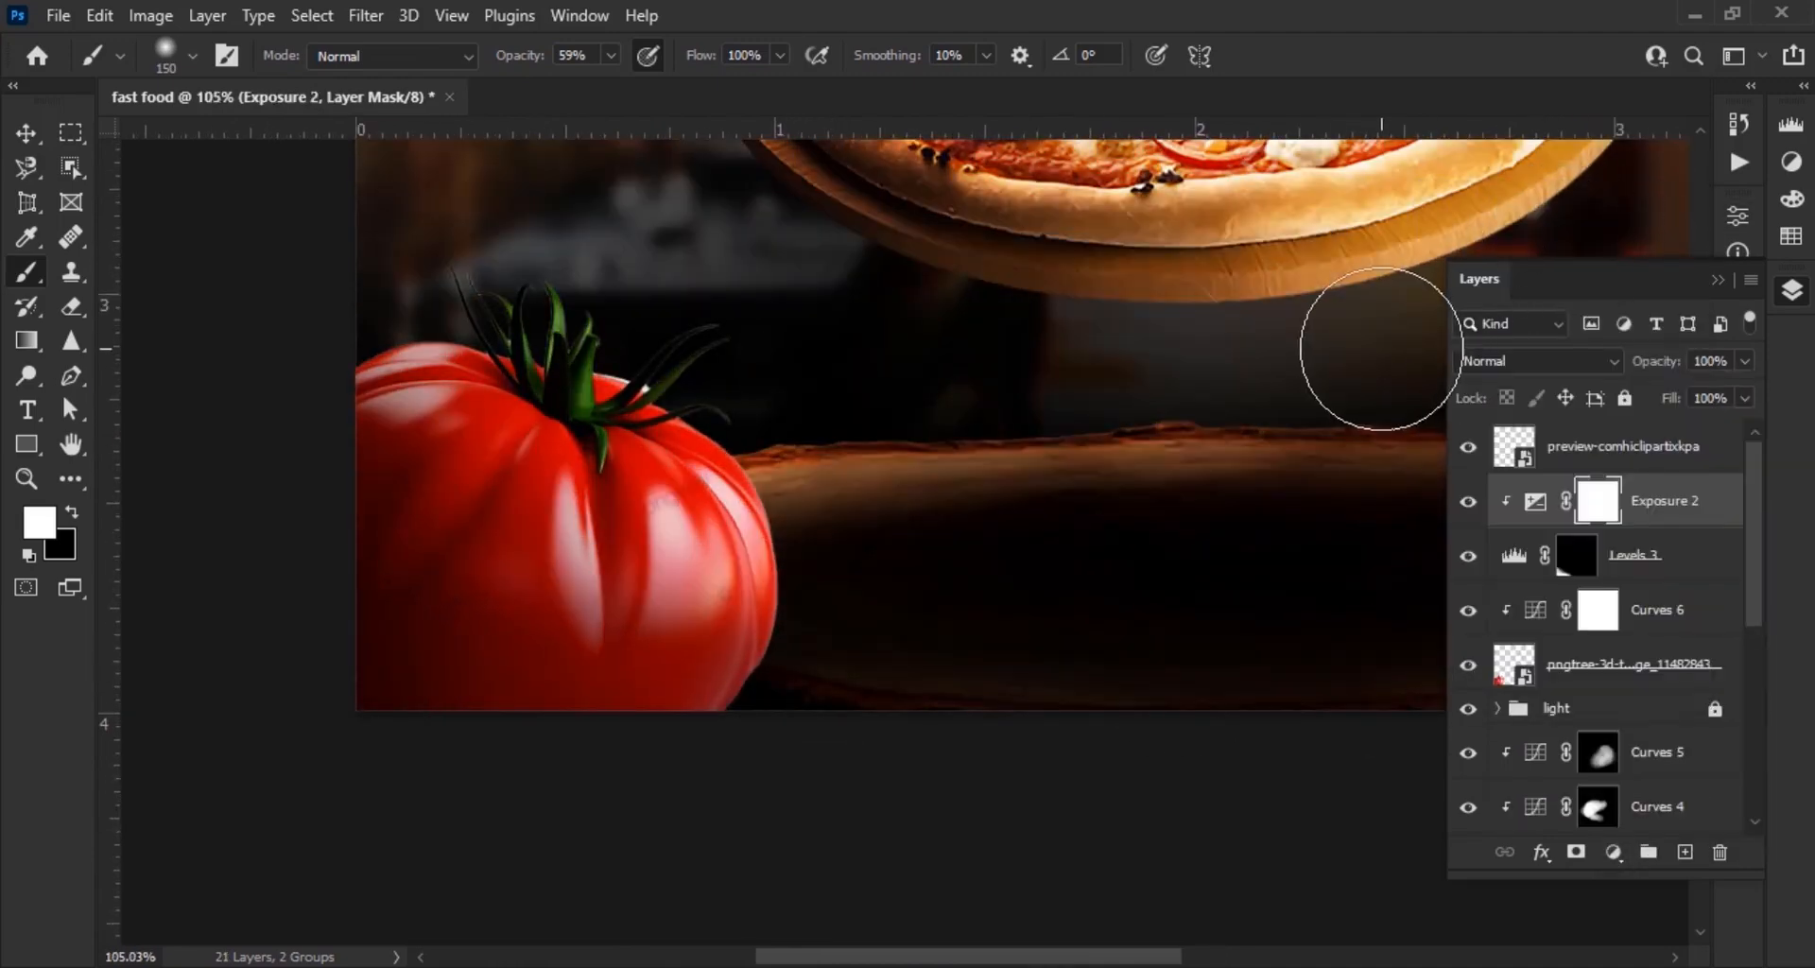
right_click(1595, 509)
click(1588, 417)
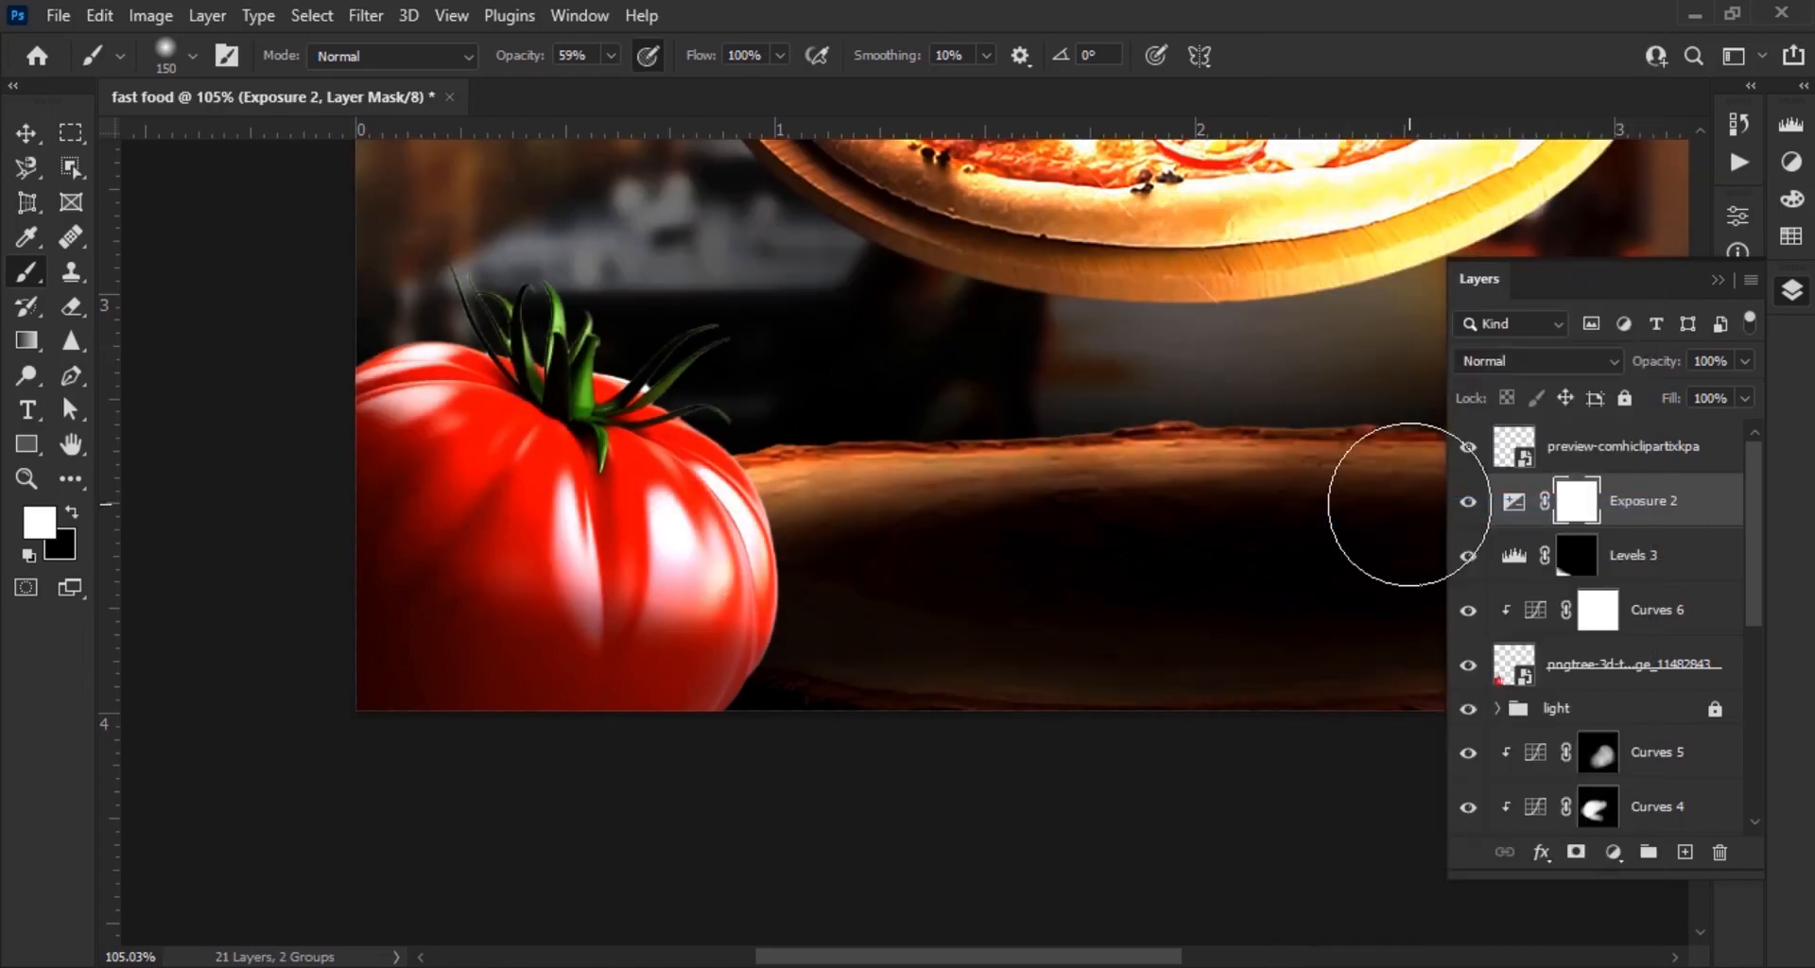
right_click(1634, 501)
click(1441, 508)
Invert the Exposure mask and paint white over the large tomato's highlights with a 150 px brush to brighten them
key(ctrl+i)
scroll(689, 394, up, 3)
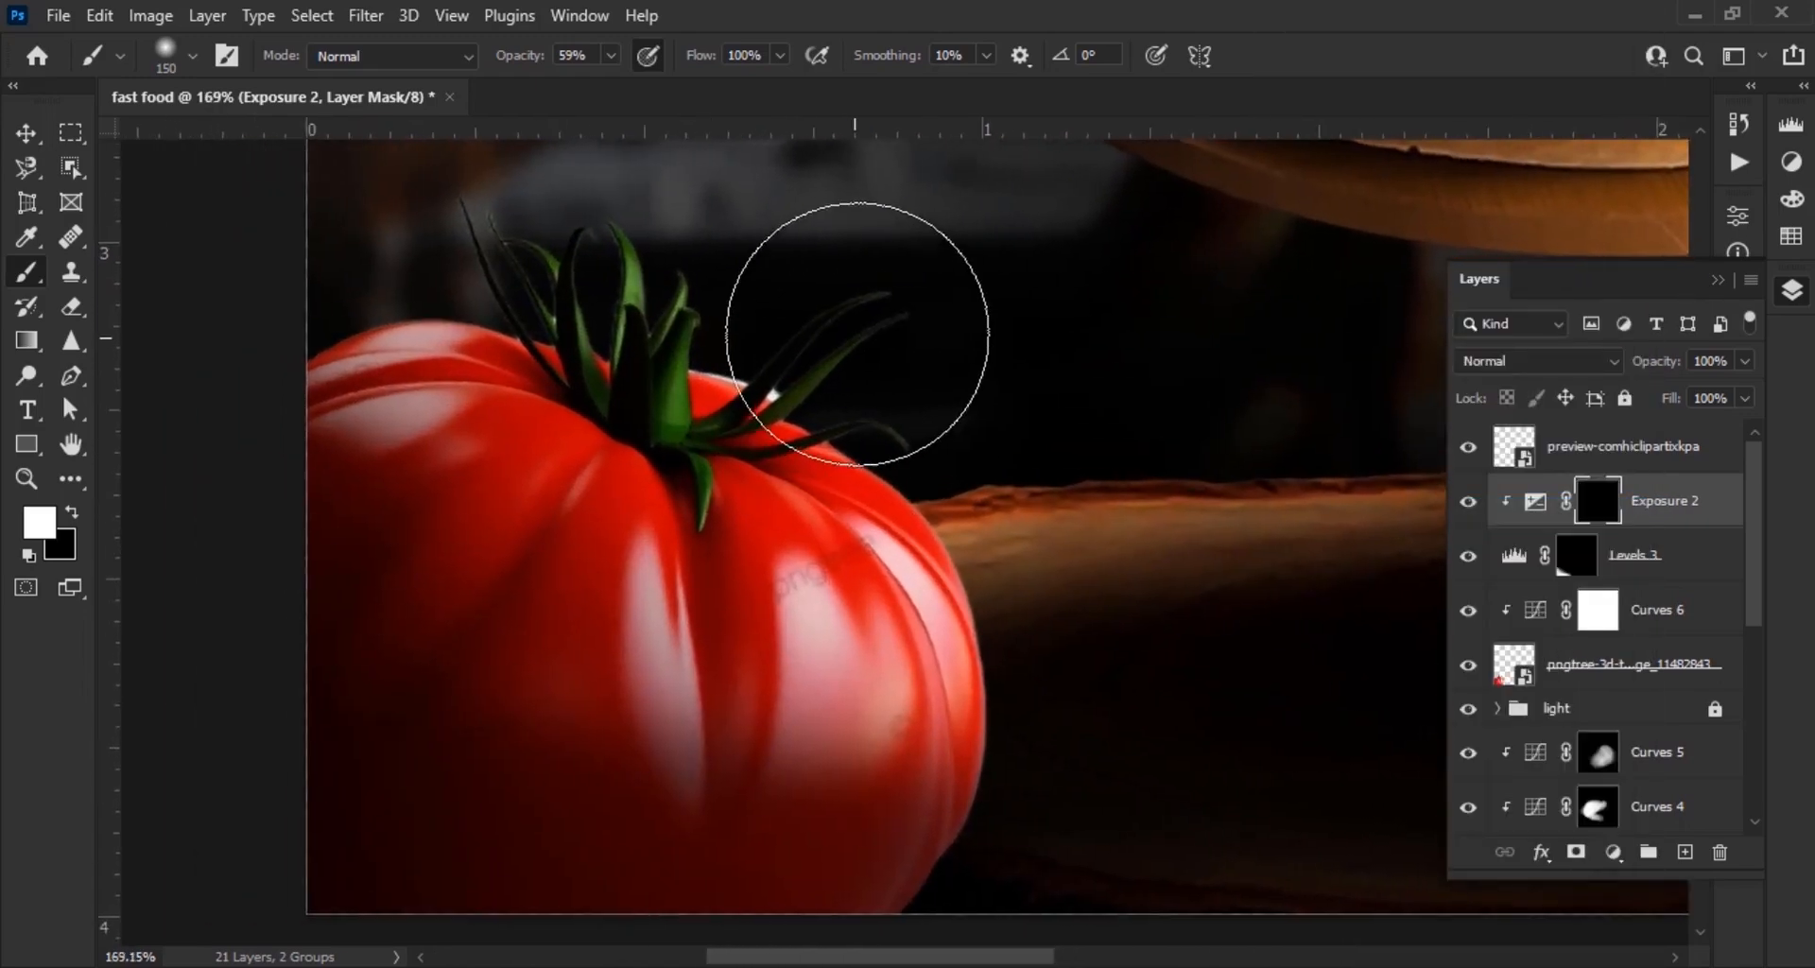
mouse_move(526, 416)
mouse_down()
mouse_move(741, 577)
mouse_move(998, 713)
mouse_up()
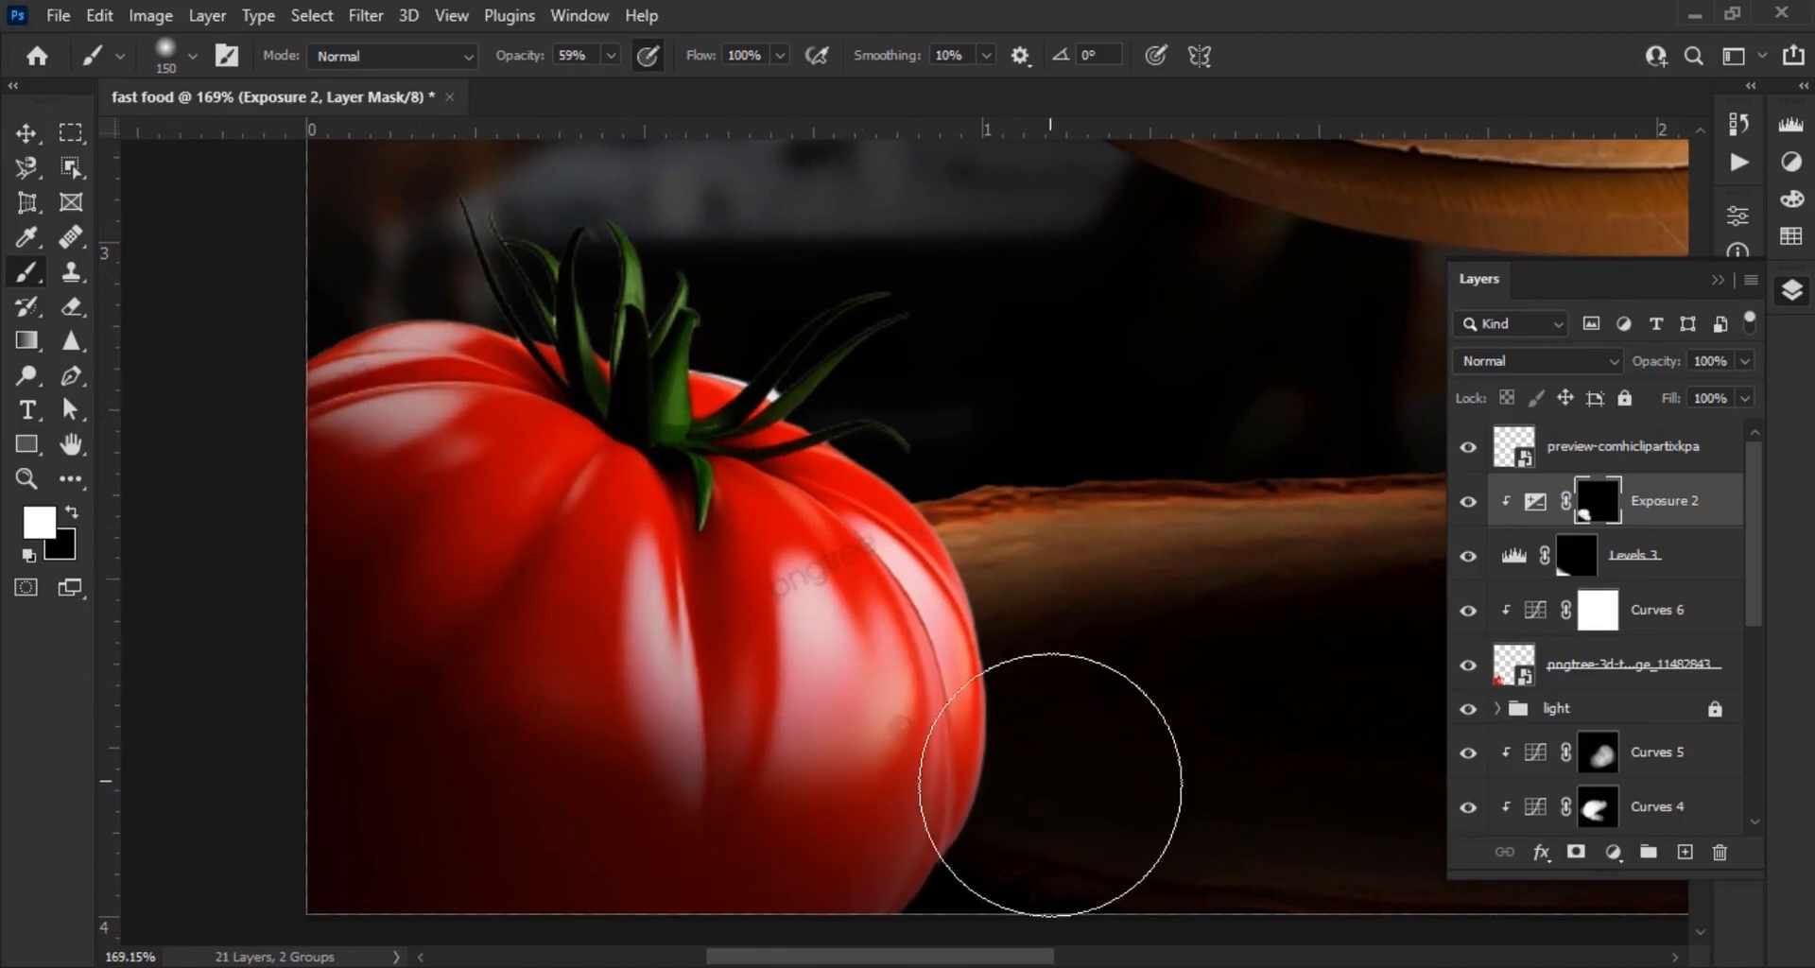
Raise the exposure of the large tomato's masked Exposure adjustment to +3.56
click(1524, 506)
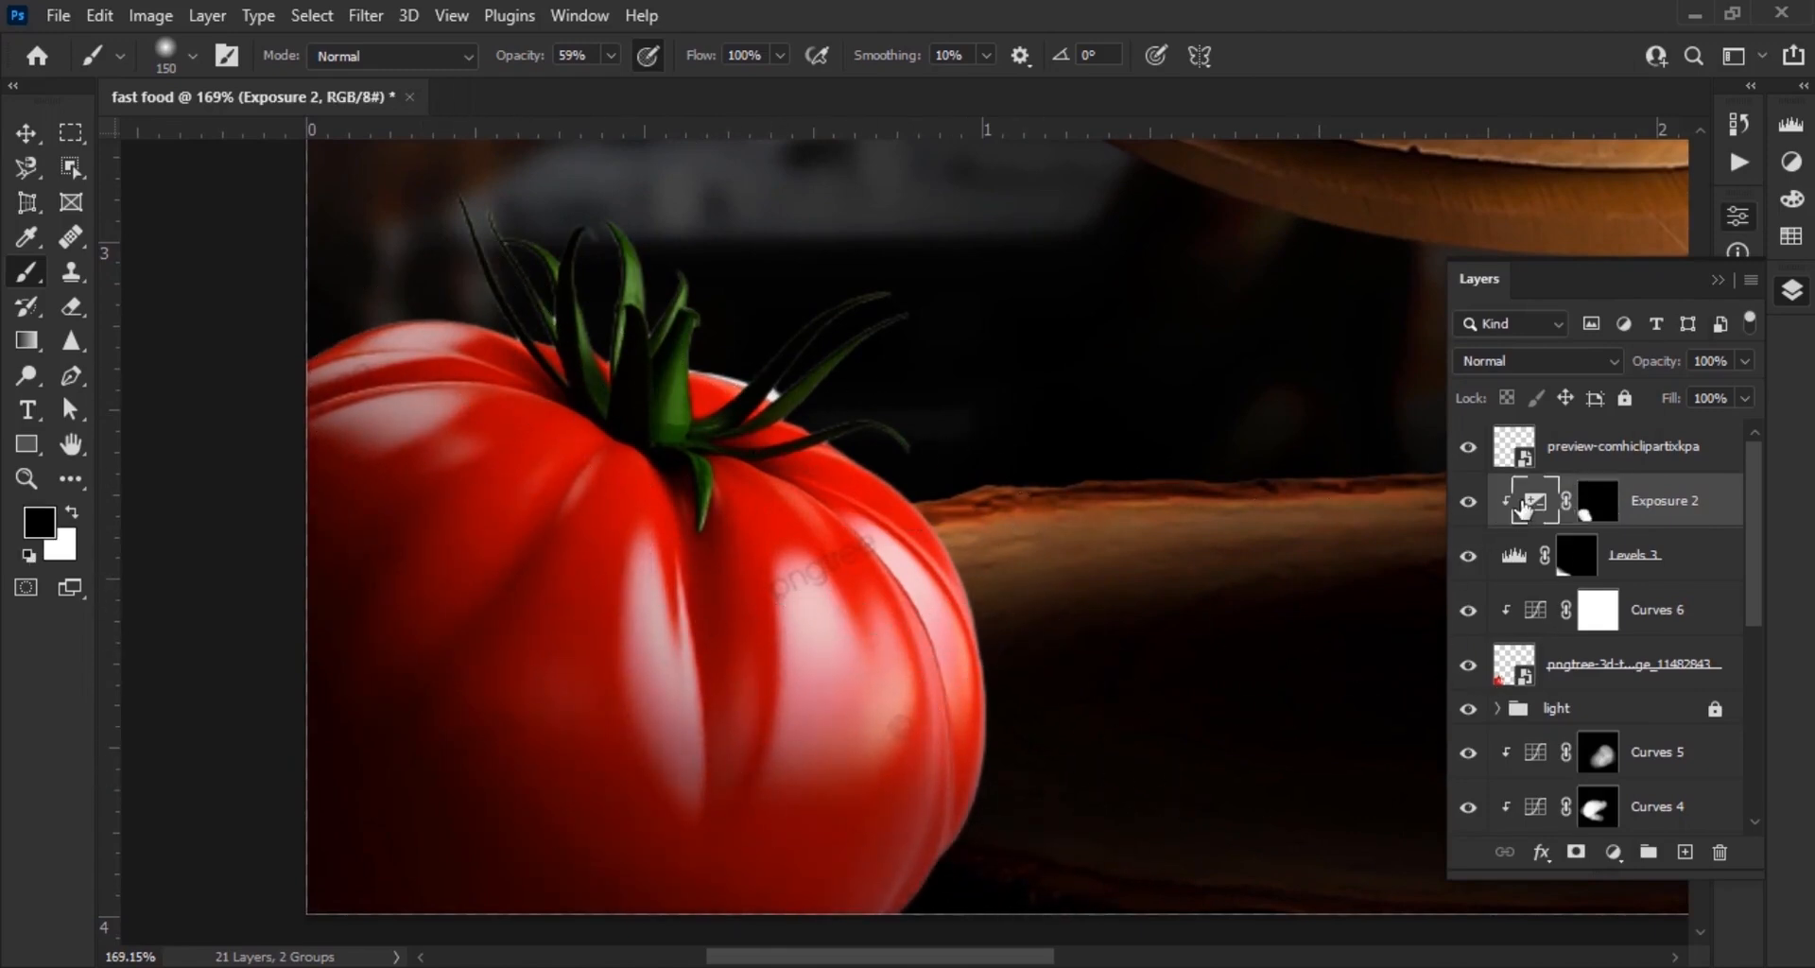
double_click(1524, 508)
drag(1596, 351, 1618, 346)
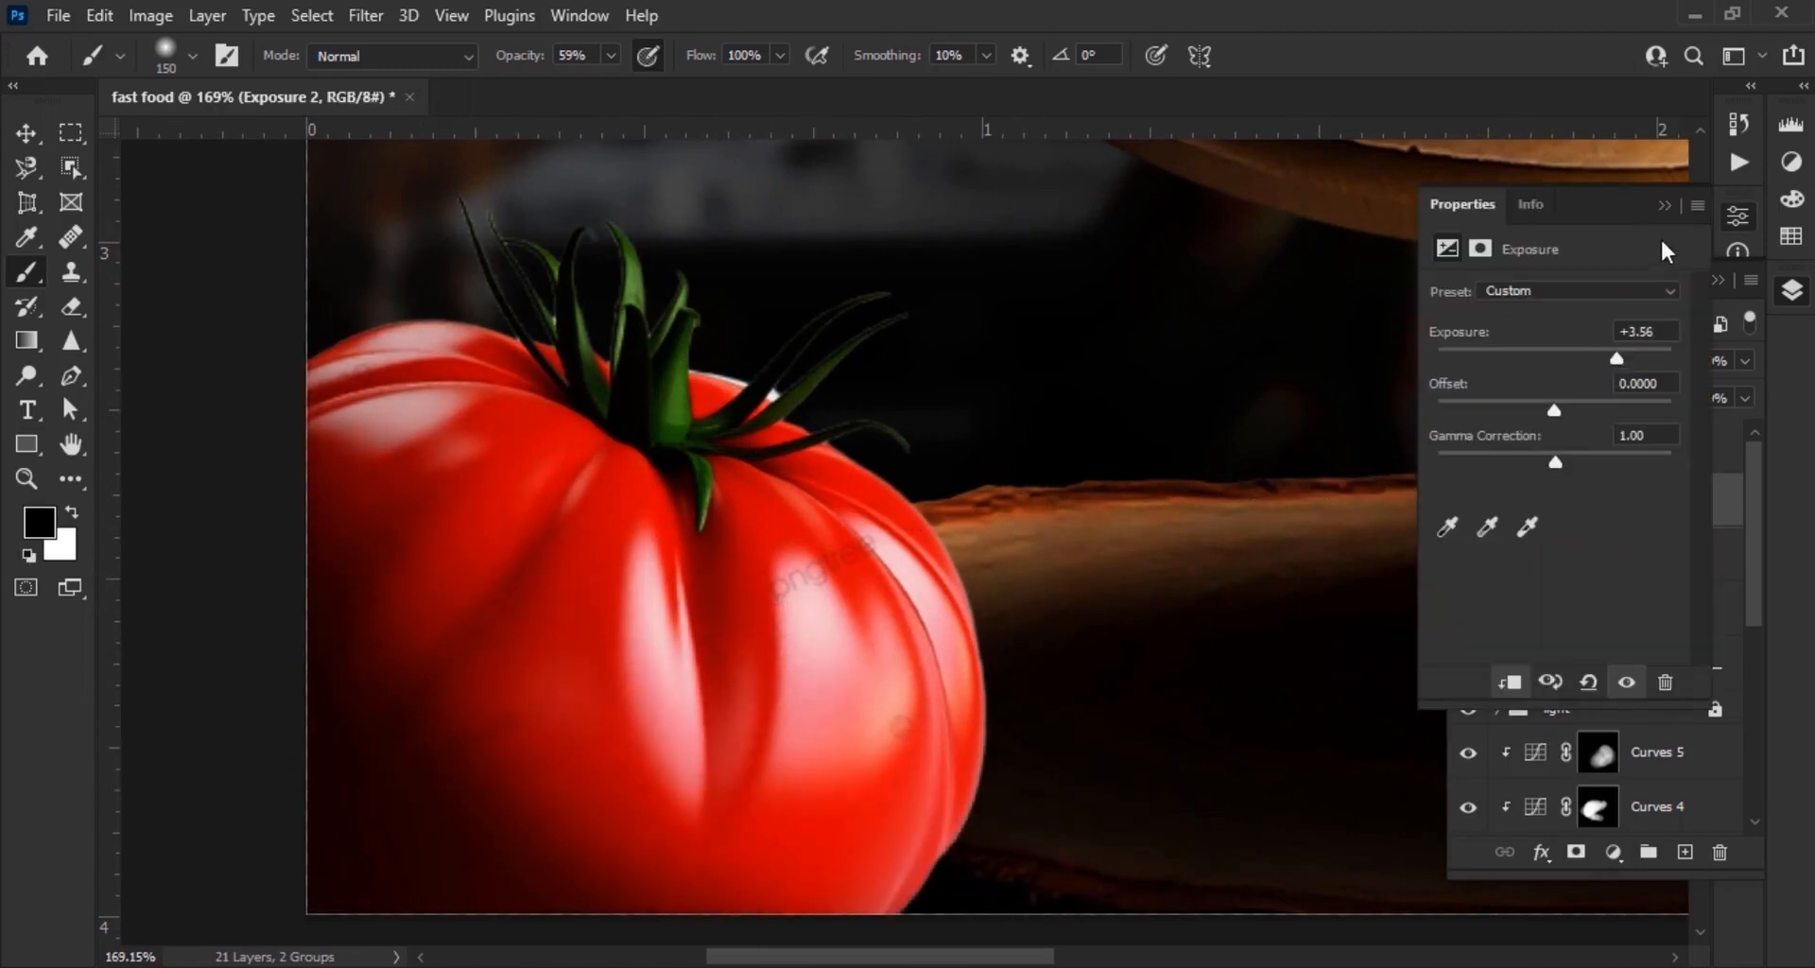
click(1665, 205)
Apply a Gaussian Blur with a 3.0 pixel radius to the large tomato layer
scroll(859, 482, down, 4)
key(v)
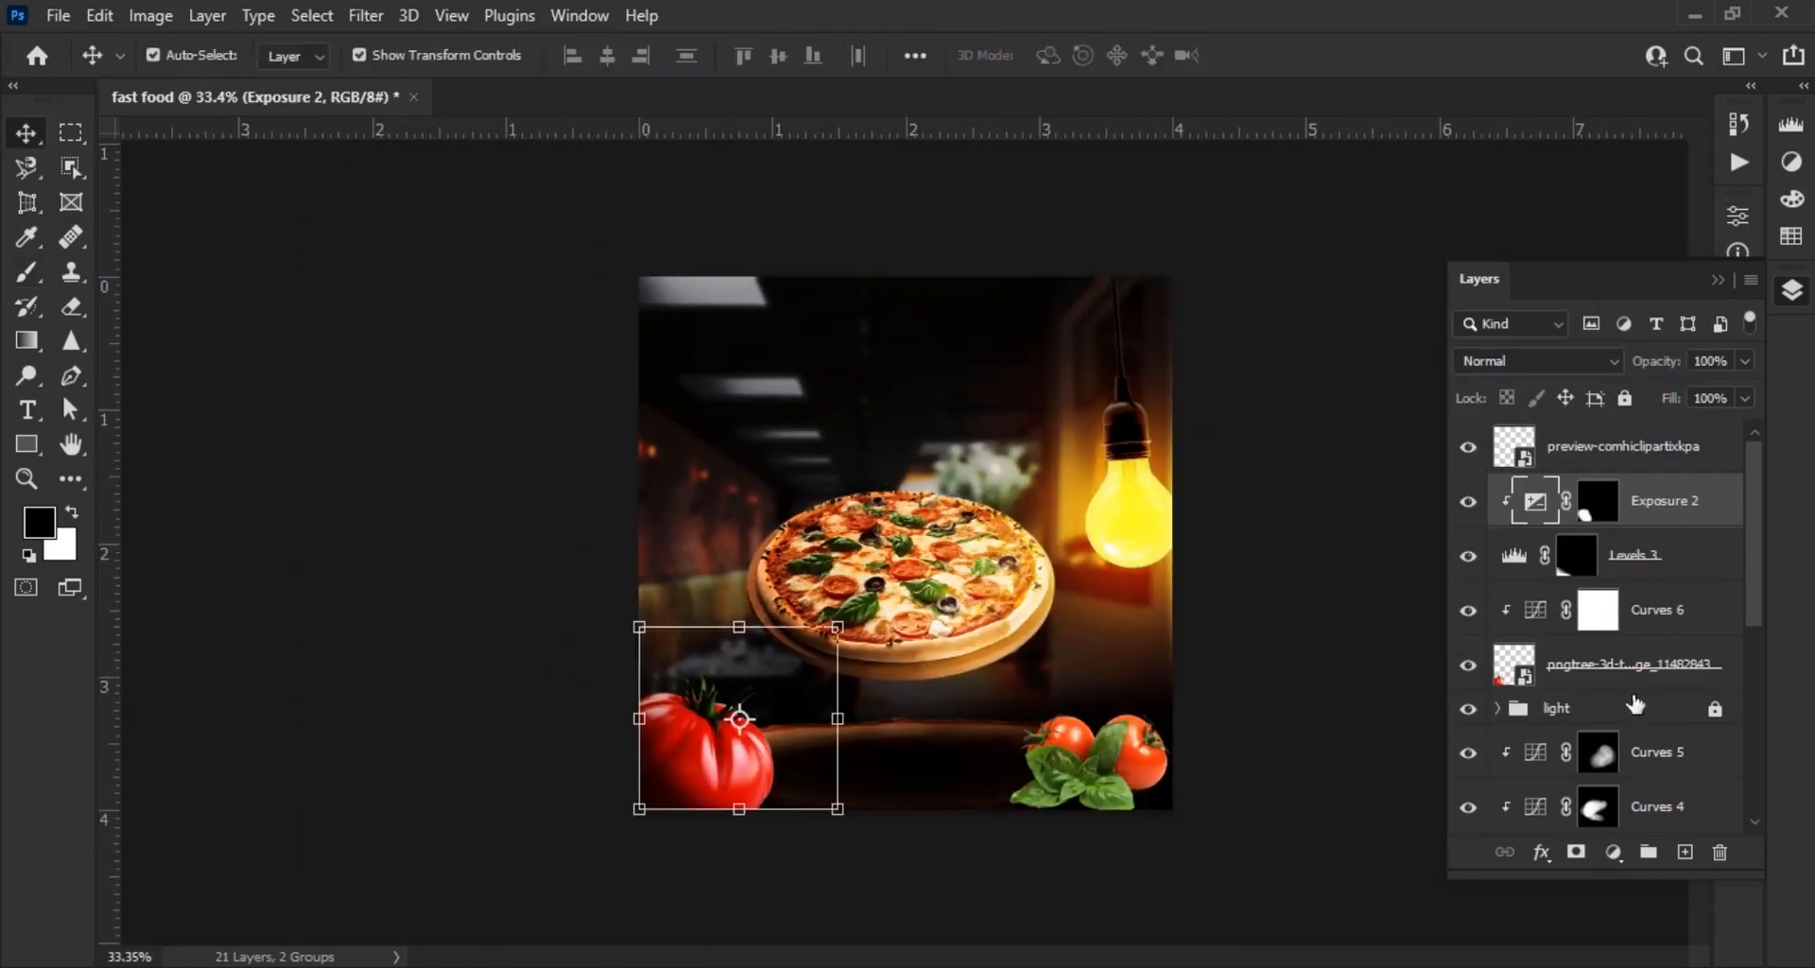
click(697, 741)
click(366, 15)
mouse_move(454, 381)
click(761, 481)
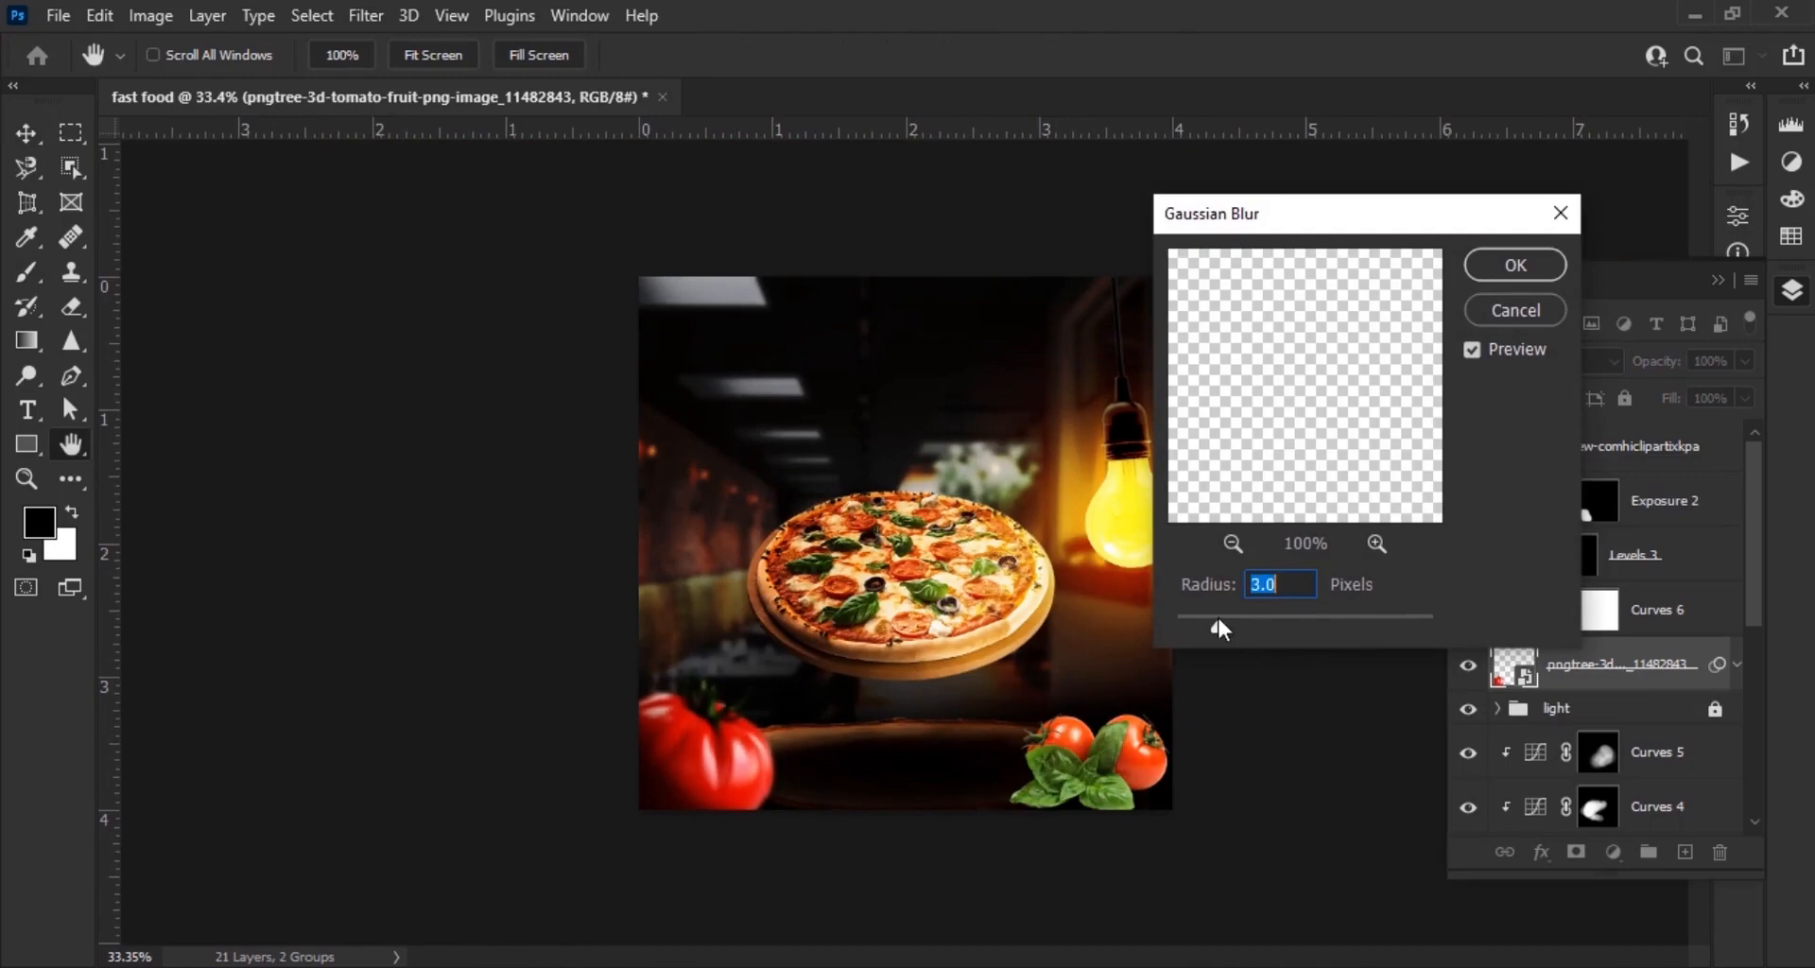
click(1516, 264)
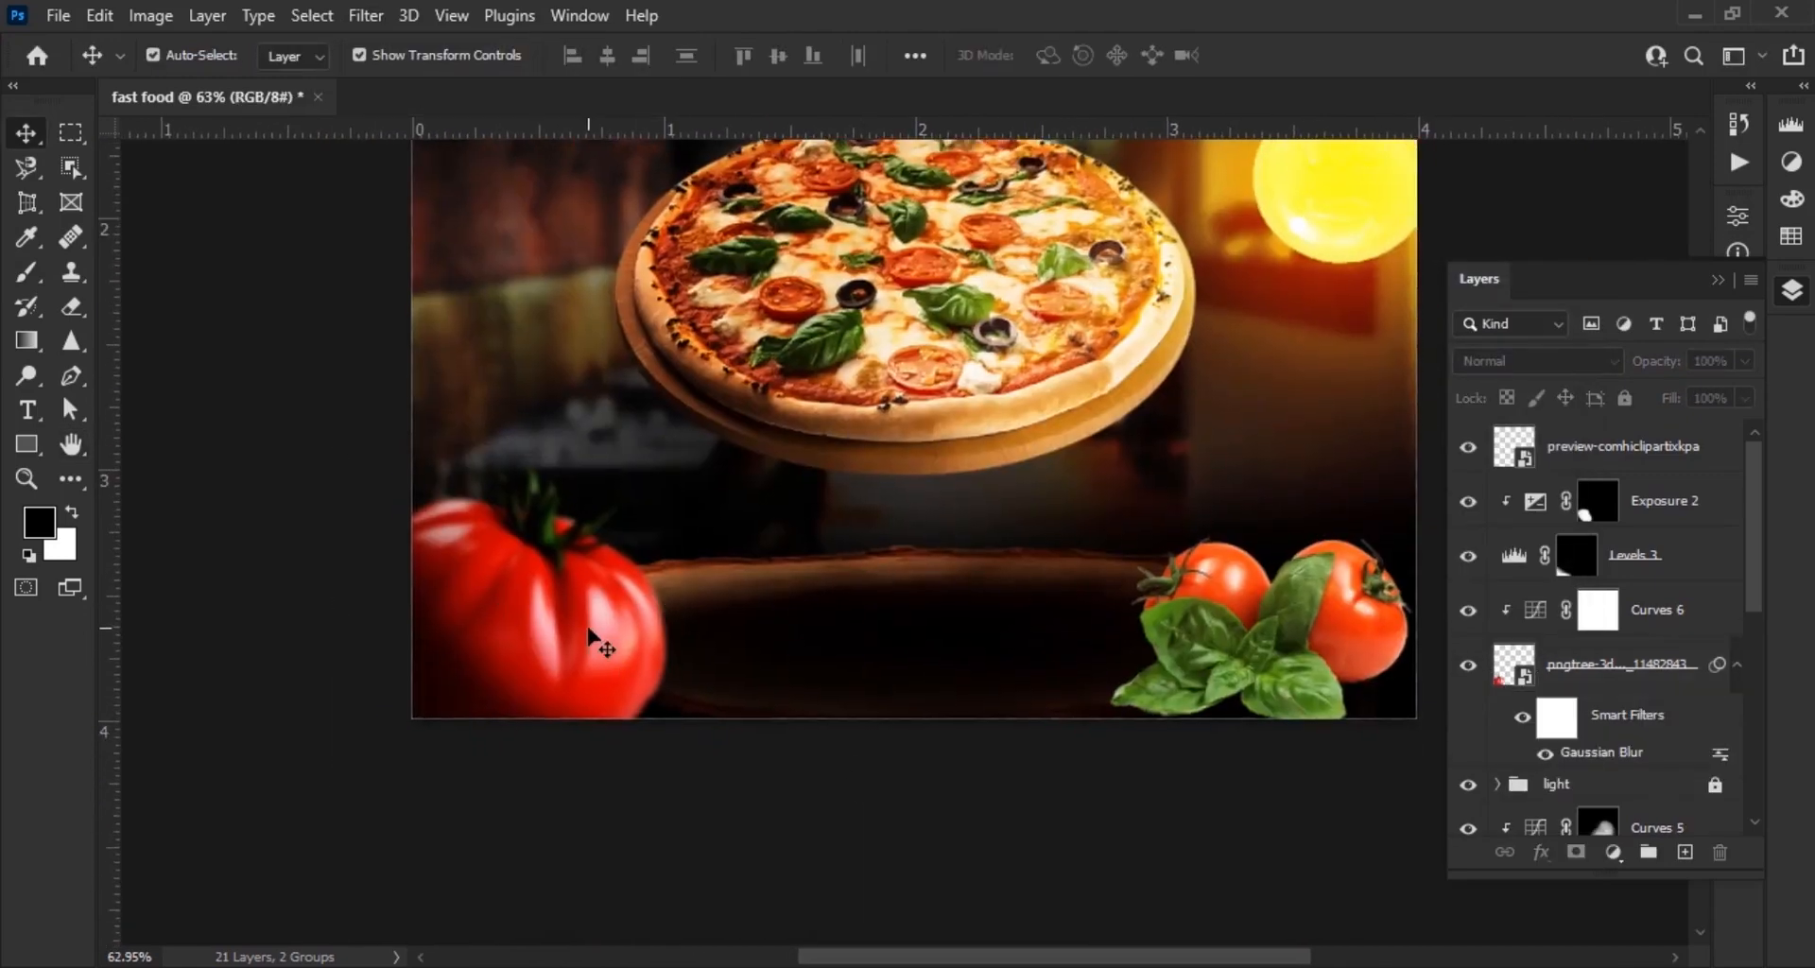
Add another clipped Exposure adjustment of +0.68 above the large tomato's masked Exposure layer and toggle its visibility to compare
scroll(588, 628, down, 6)
scroll(843, 868, up, 5)
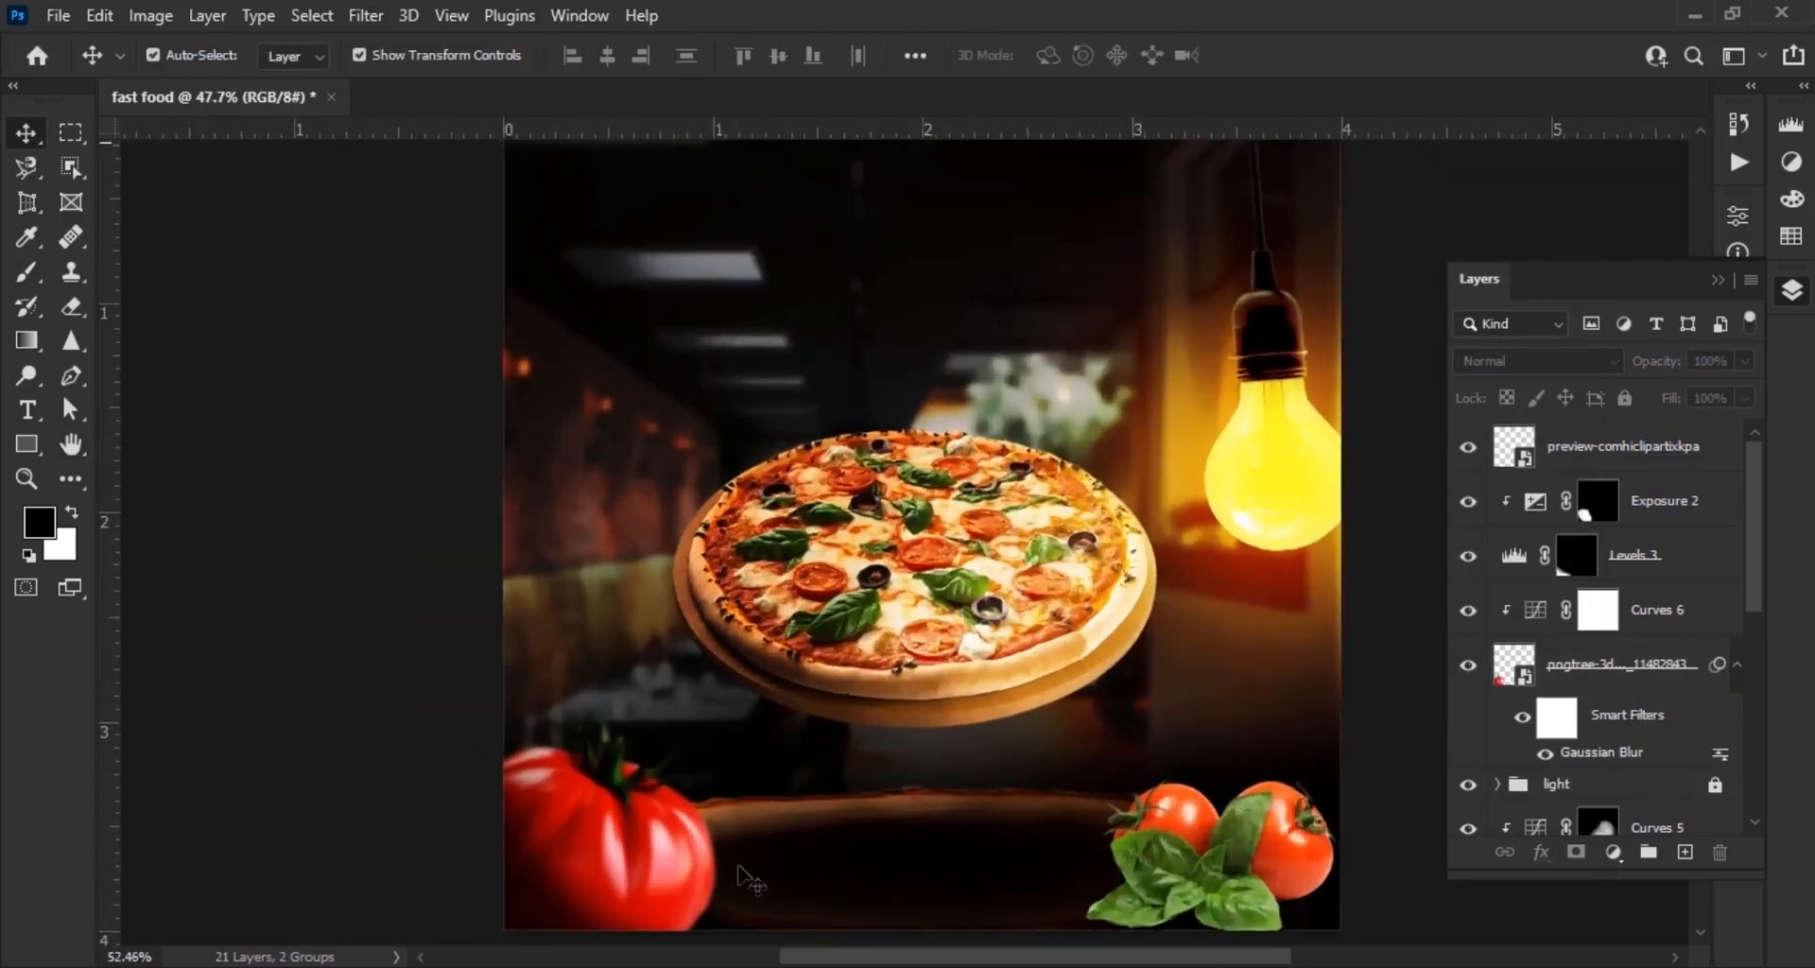
scroll(1577, 508, down, 1)
scroll(1134, 799, down, 3)
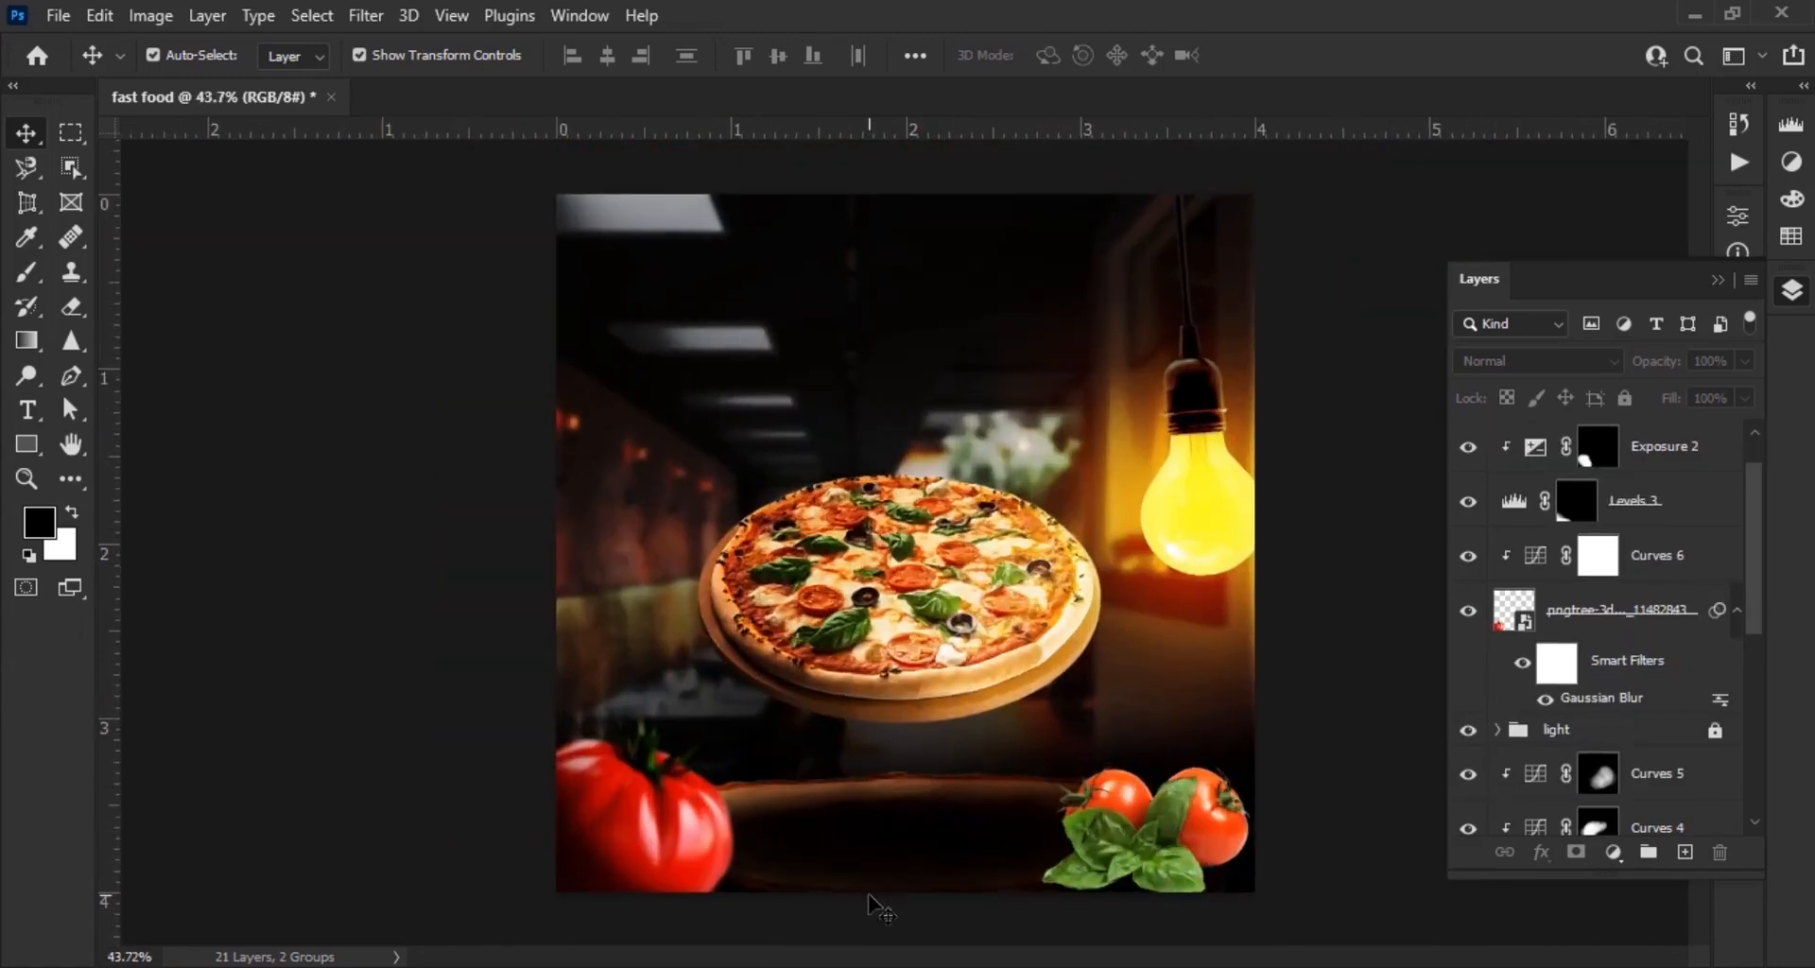
scroll(862, 898, up, 5)
click(508, 716)
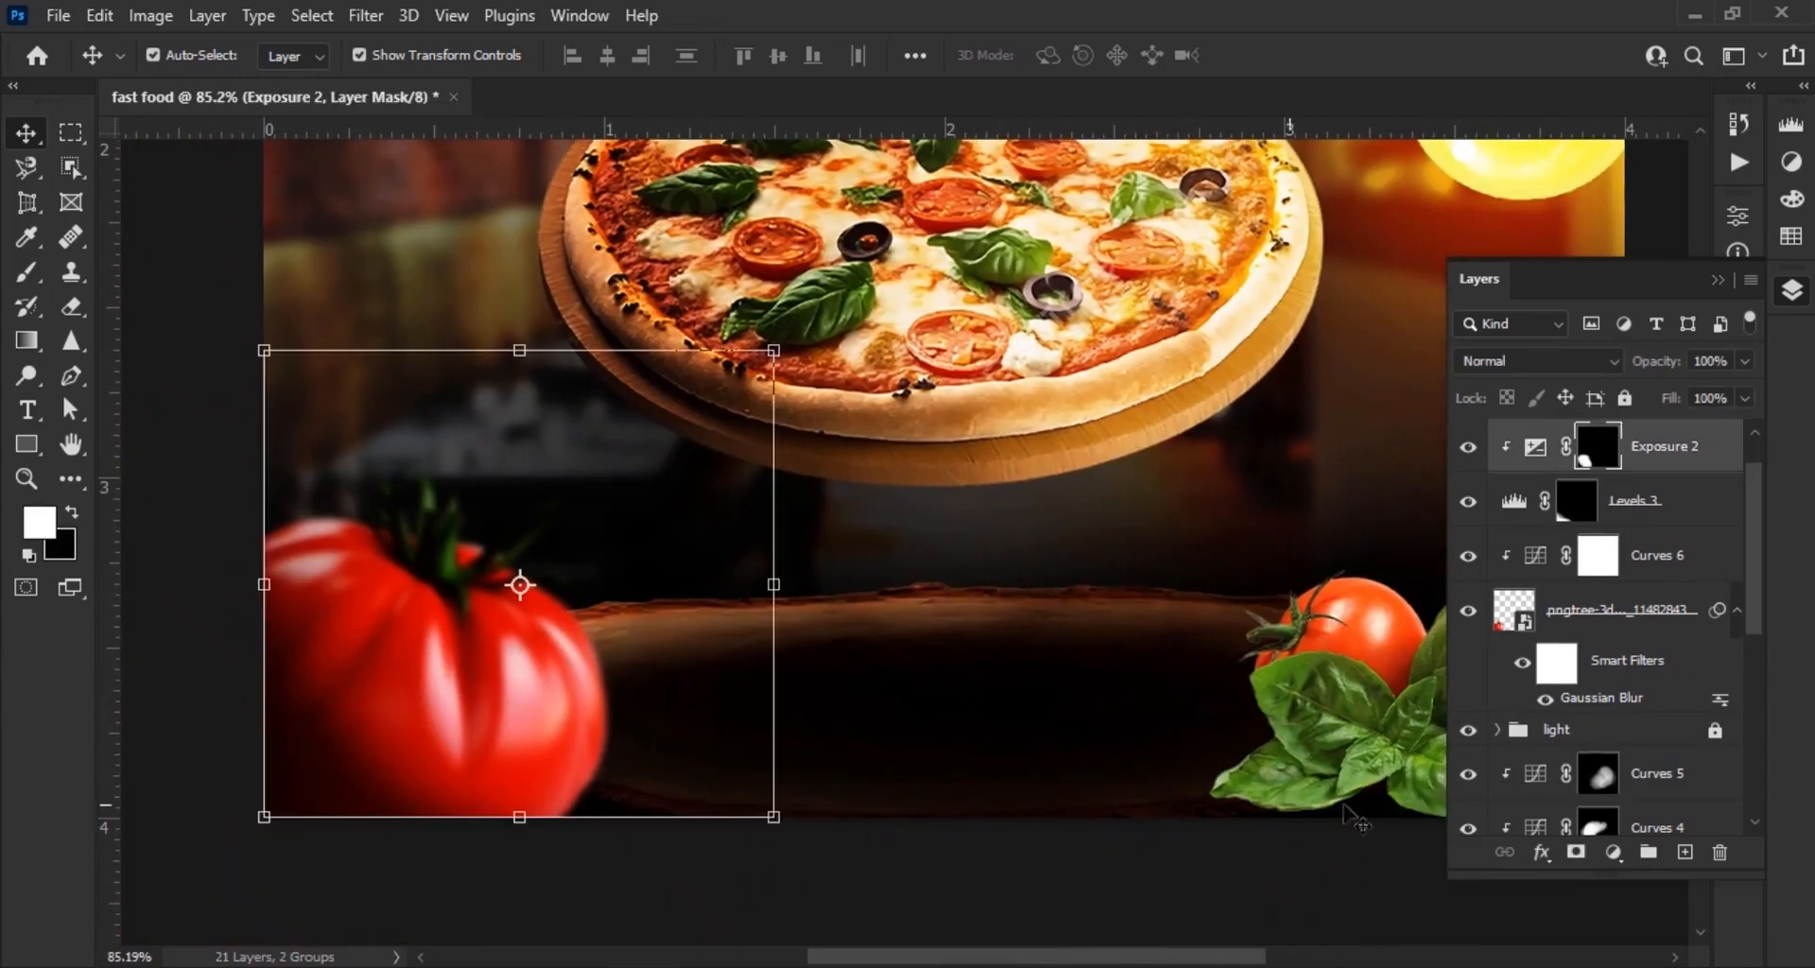
click(1613, 852)
click(1732, 537)
mouse_move(1576, 350)
mouse_down()
mouse_move(1595, 361)
mouse_move(1565, 360)
mouse_up()
click(1511, 685)
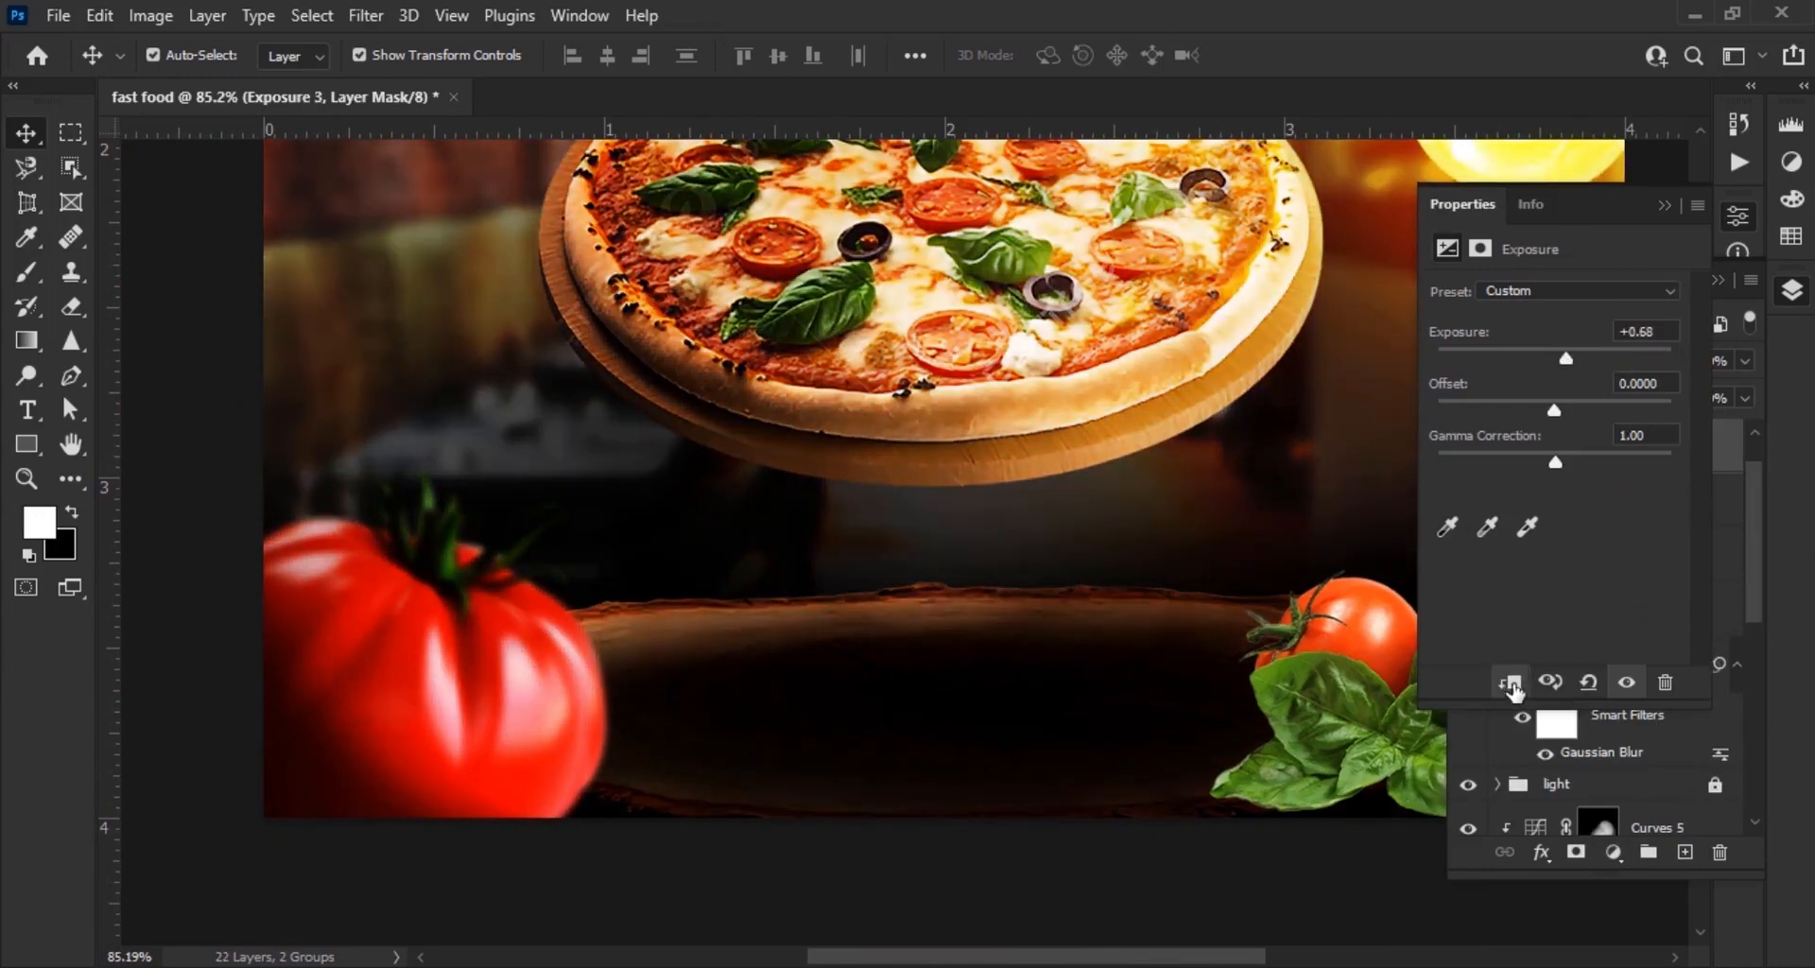
click(1663, 205)
click(1468, 447)
click(1469, 447)
scroll(576, 683, down, 5)
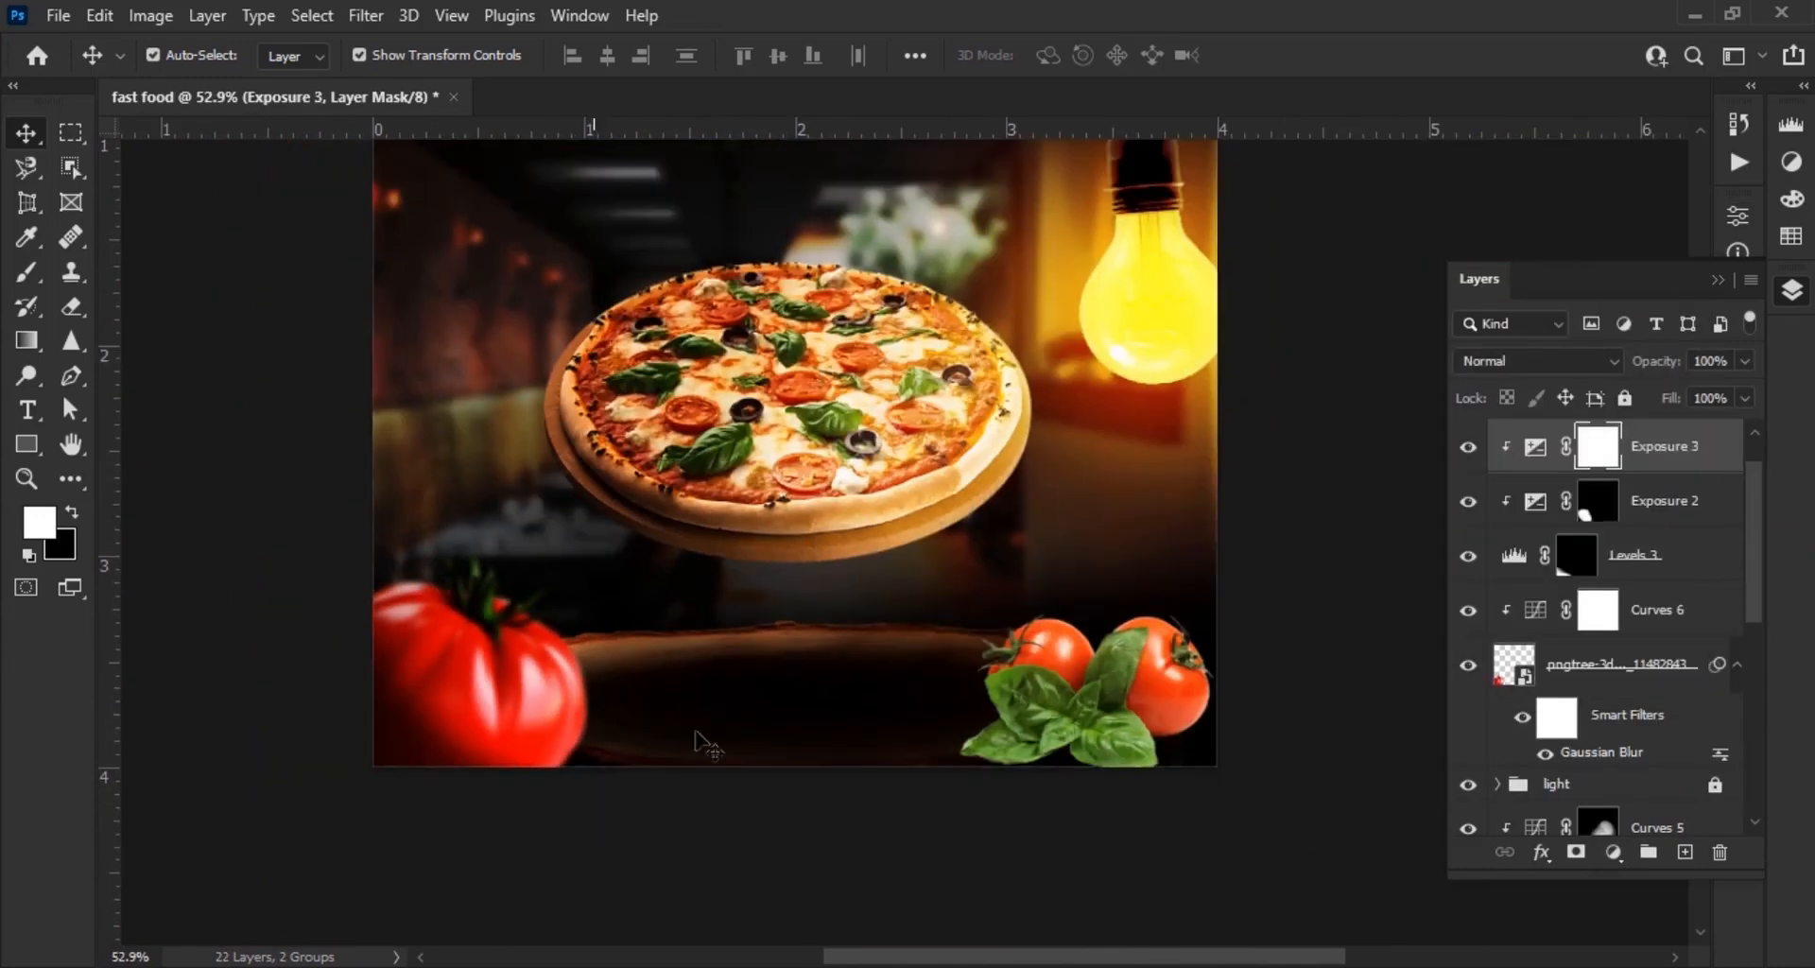
Move the tomatoes-with-basil image inward from the poster's right edge so it rests on the stump, and check the placement
scroll(1145, 783, up, 5)
drag(1147, 784, 1140, 801)
scroll(1105, 726, up, 1)
click(1104, 726)
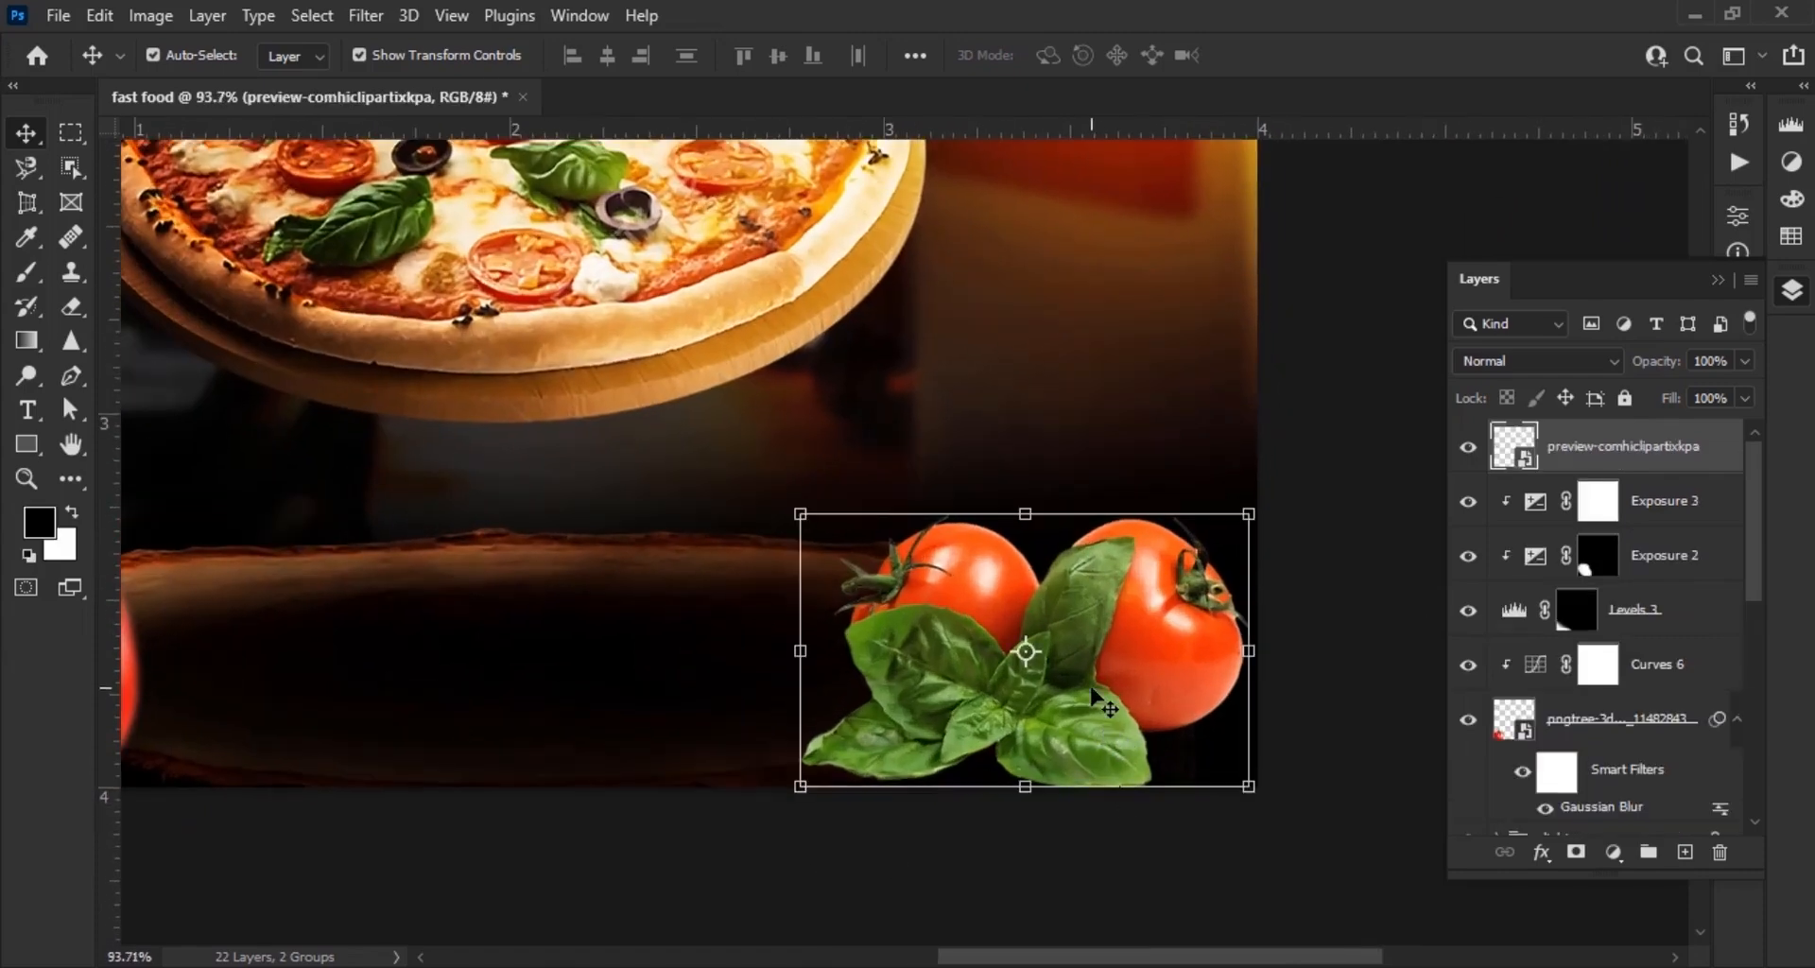
scroll(1083, 702, up, 3)
drag(1086, 709, 1029, 714)
scroll(1021, 709, down, 5)
click(1120, 837)
scroll(1120, 839, down, 5)
scroll(1120, 841, up, 10)
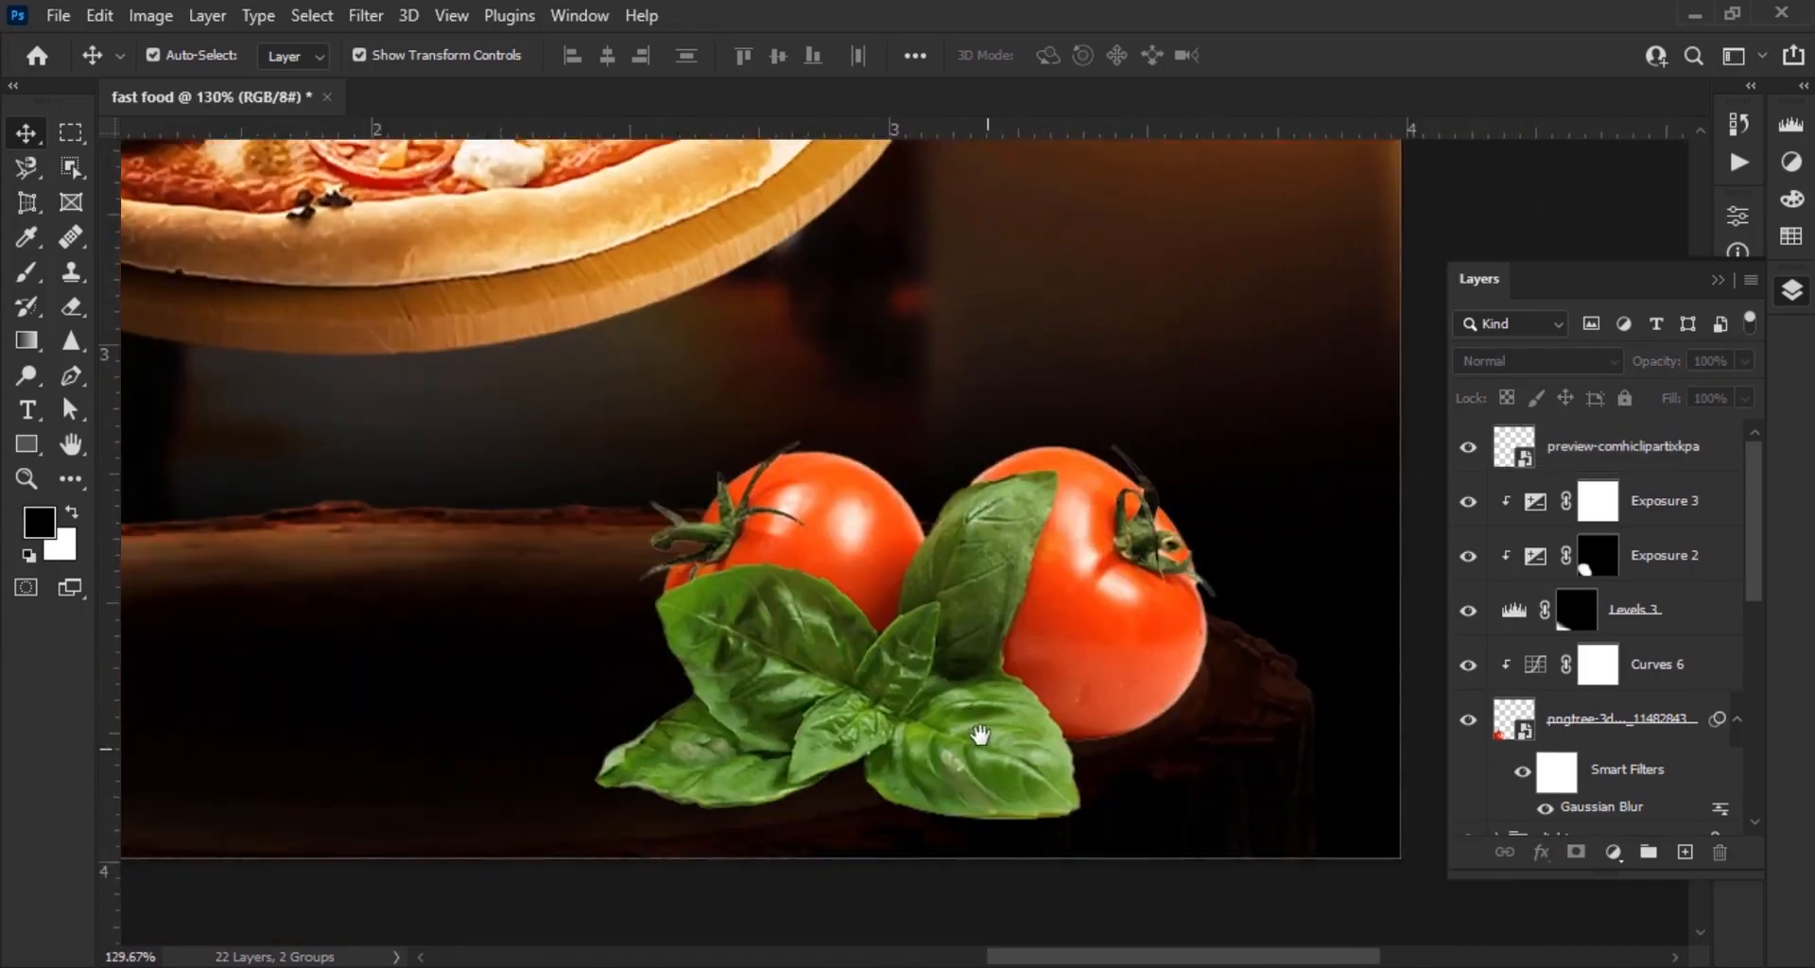
scroll(1147, 879, down, 5)
scroll(1110, 863, up, 8)
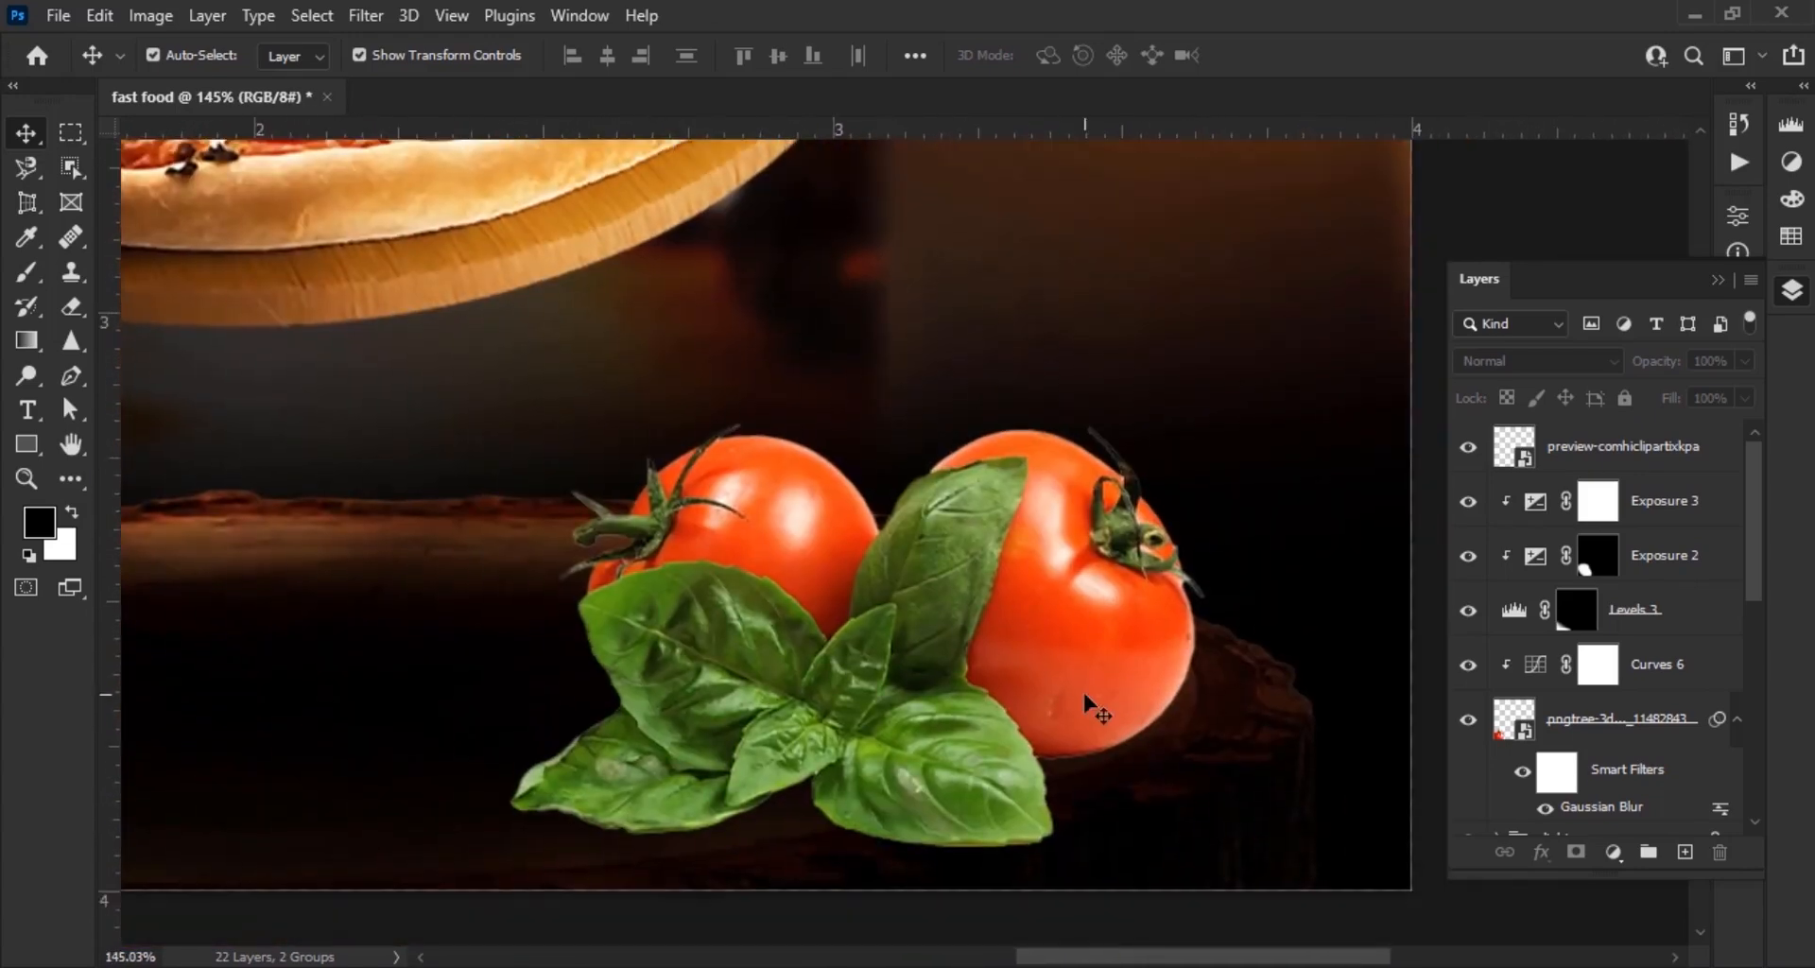
Add a Levels adjustment beneath the tomatoes-with-basil layer, lower its white output level to darken the background, and invert its mask
click(1096, 709)
scroll(1133, 774, up, 1)
click(1664, 511)
click(1614, 852)
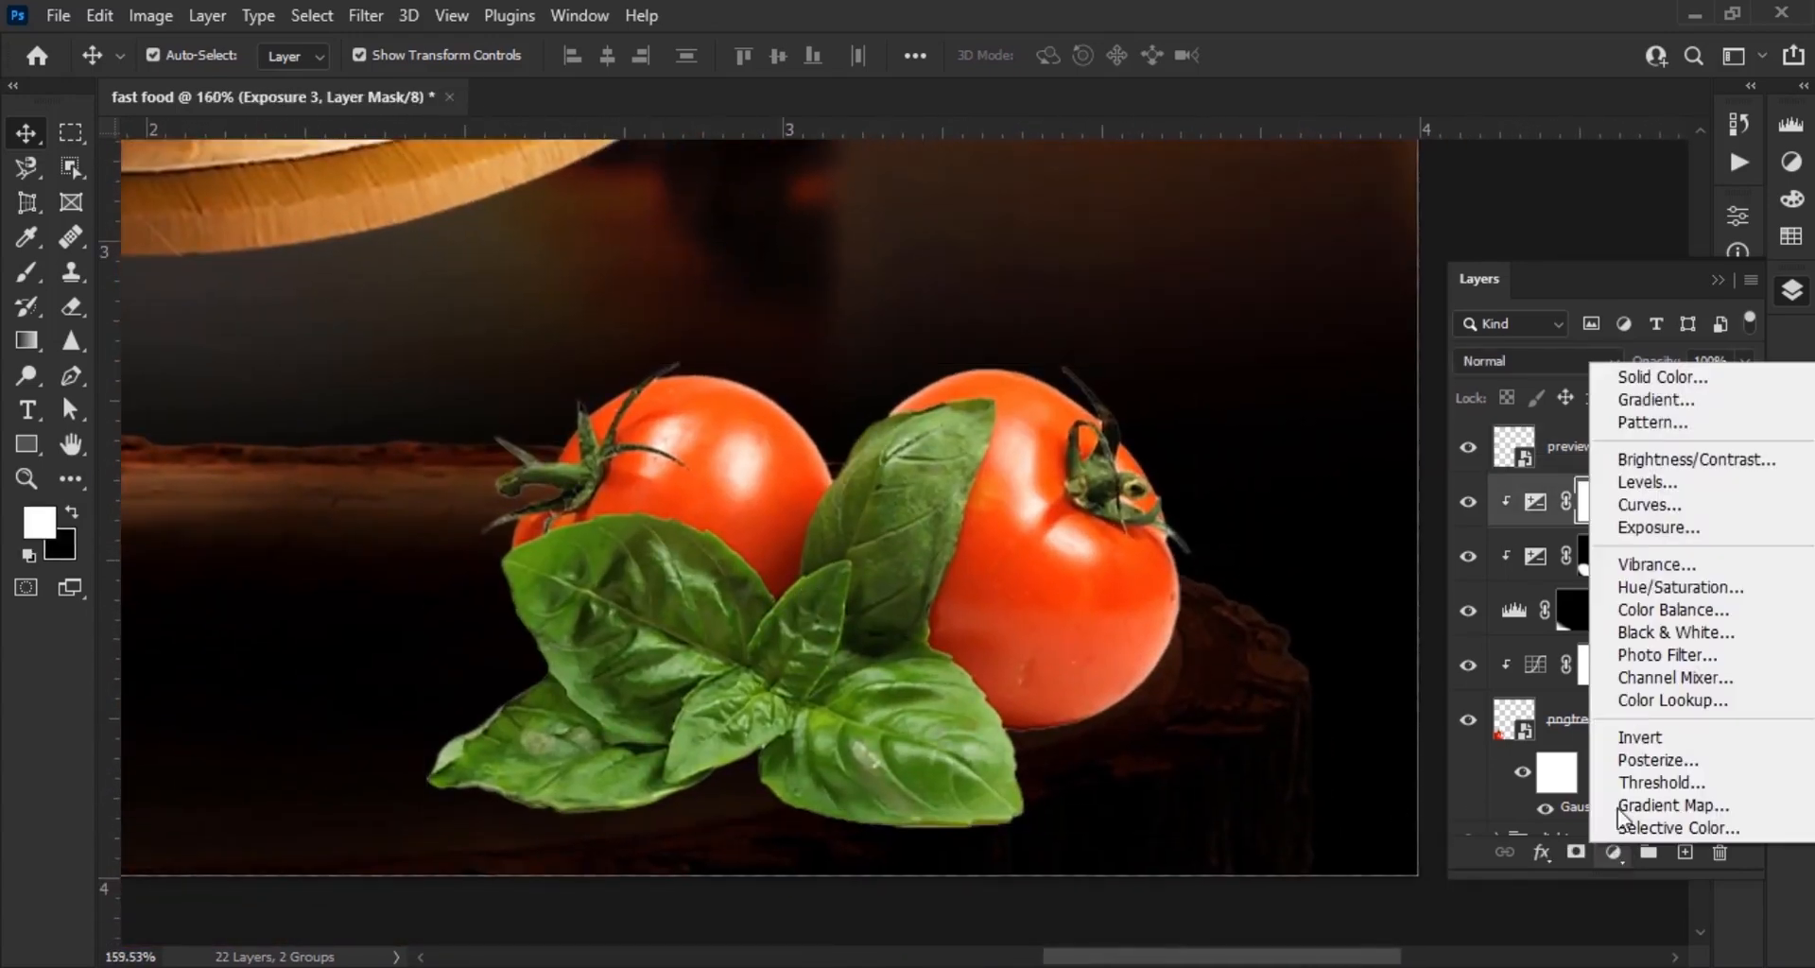
click(1612, 484)
drag(1675, 562, 1569, 563)
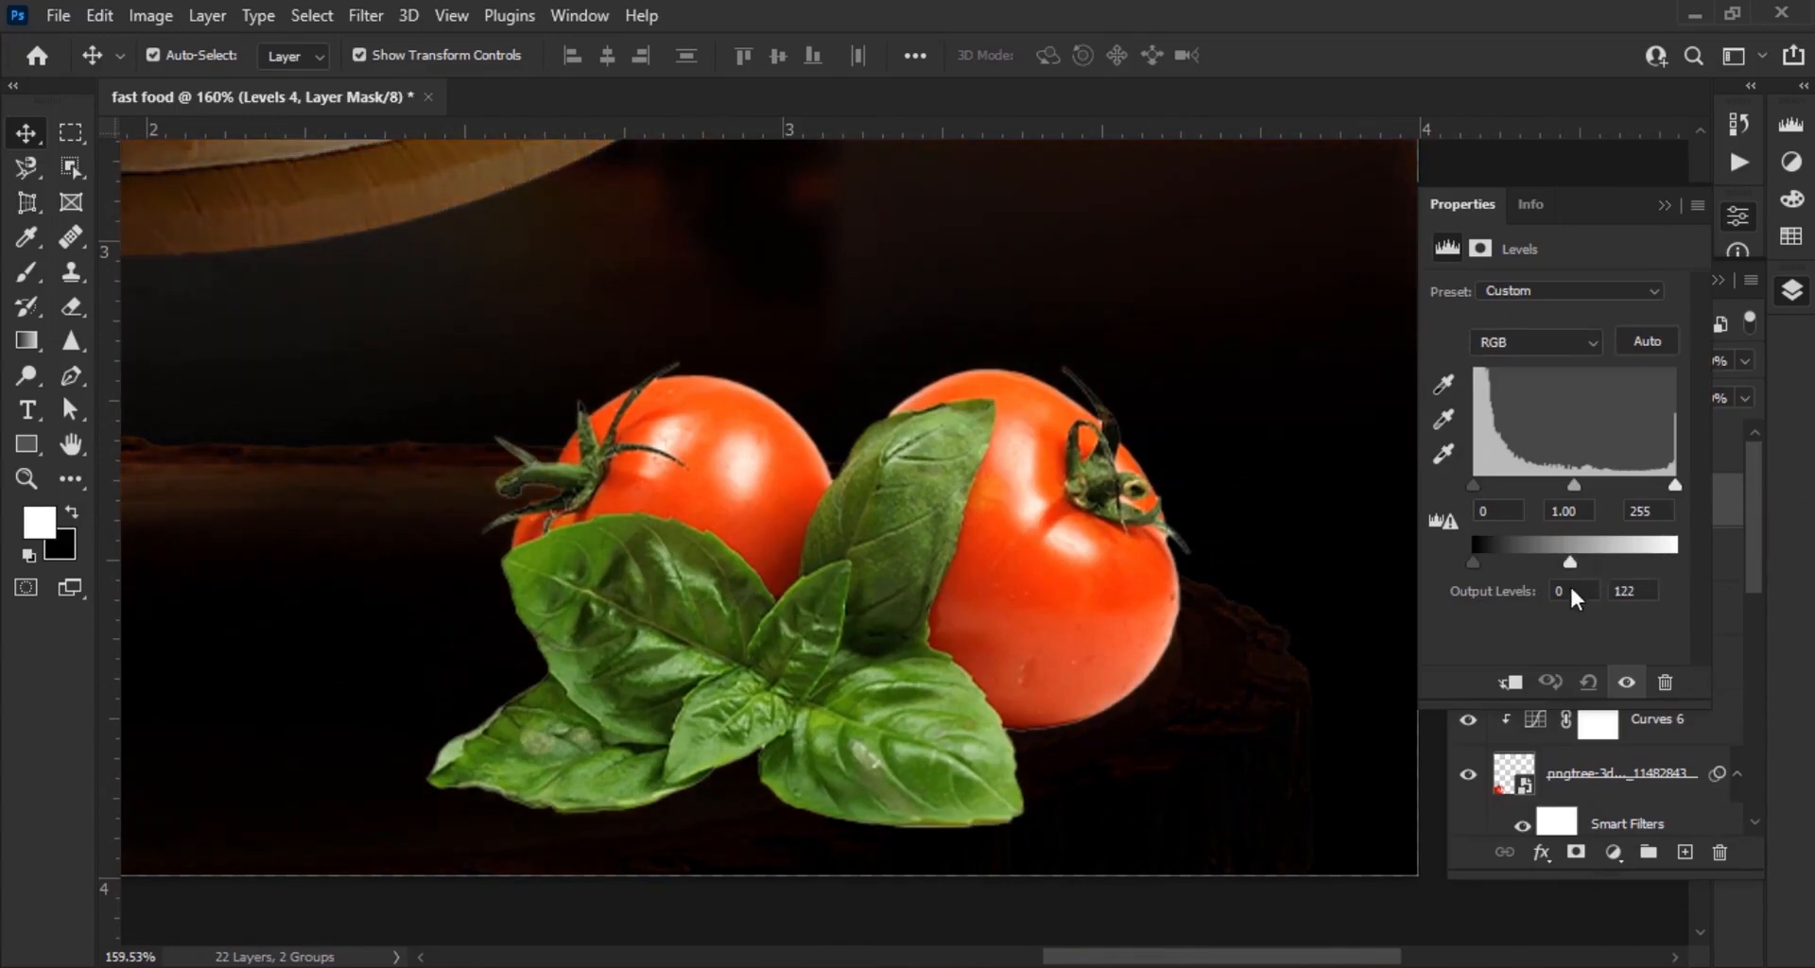
click(1635, 226)
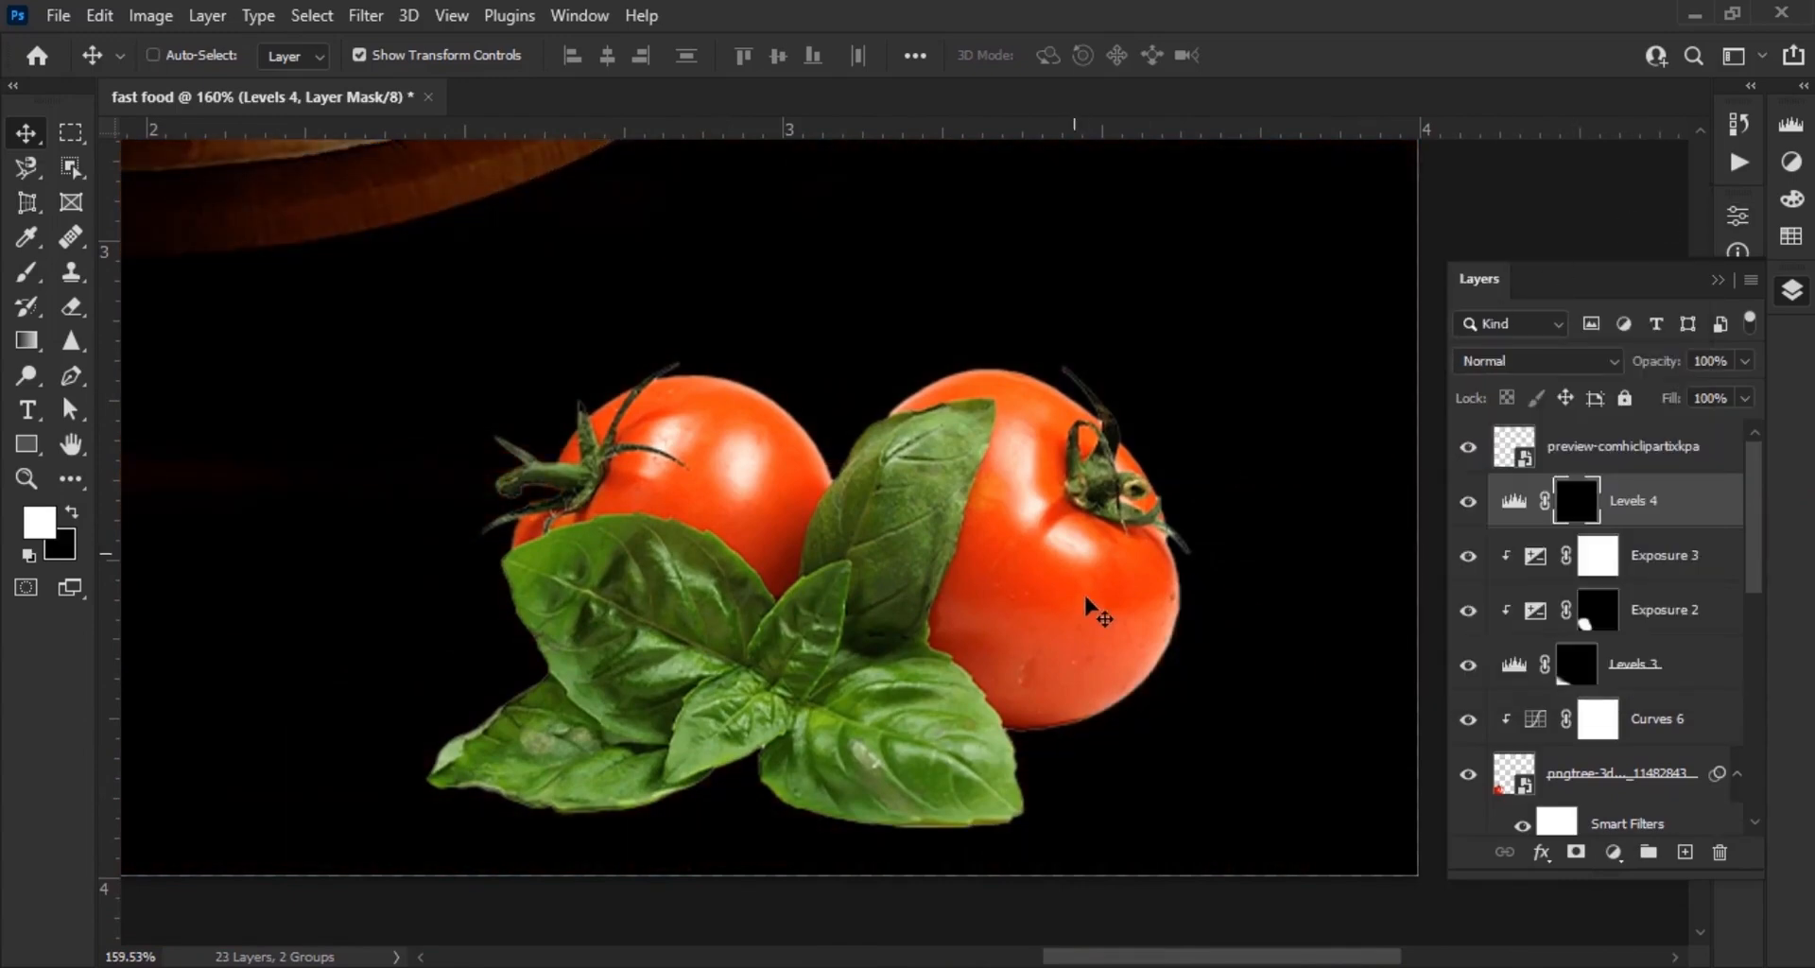
Paint a contact shadow on the Levels mask beneath the basil leaves and tomato with a small soft brush at 59% opacity
key(b)
scroll(1074, 762, up, 3)
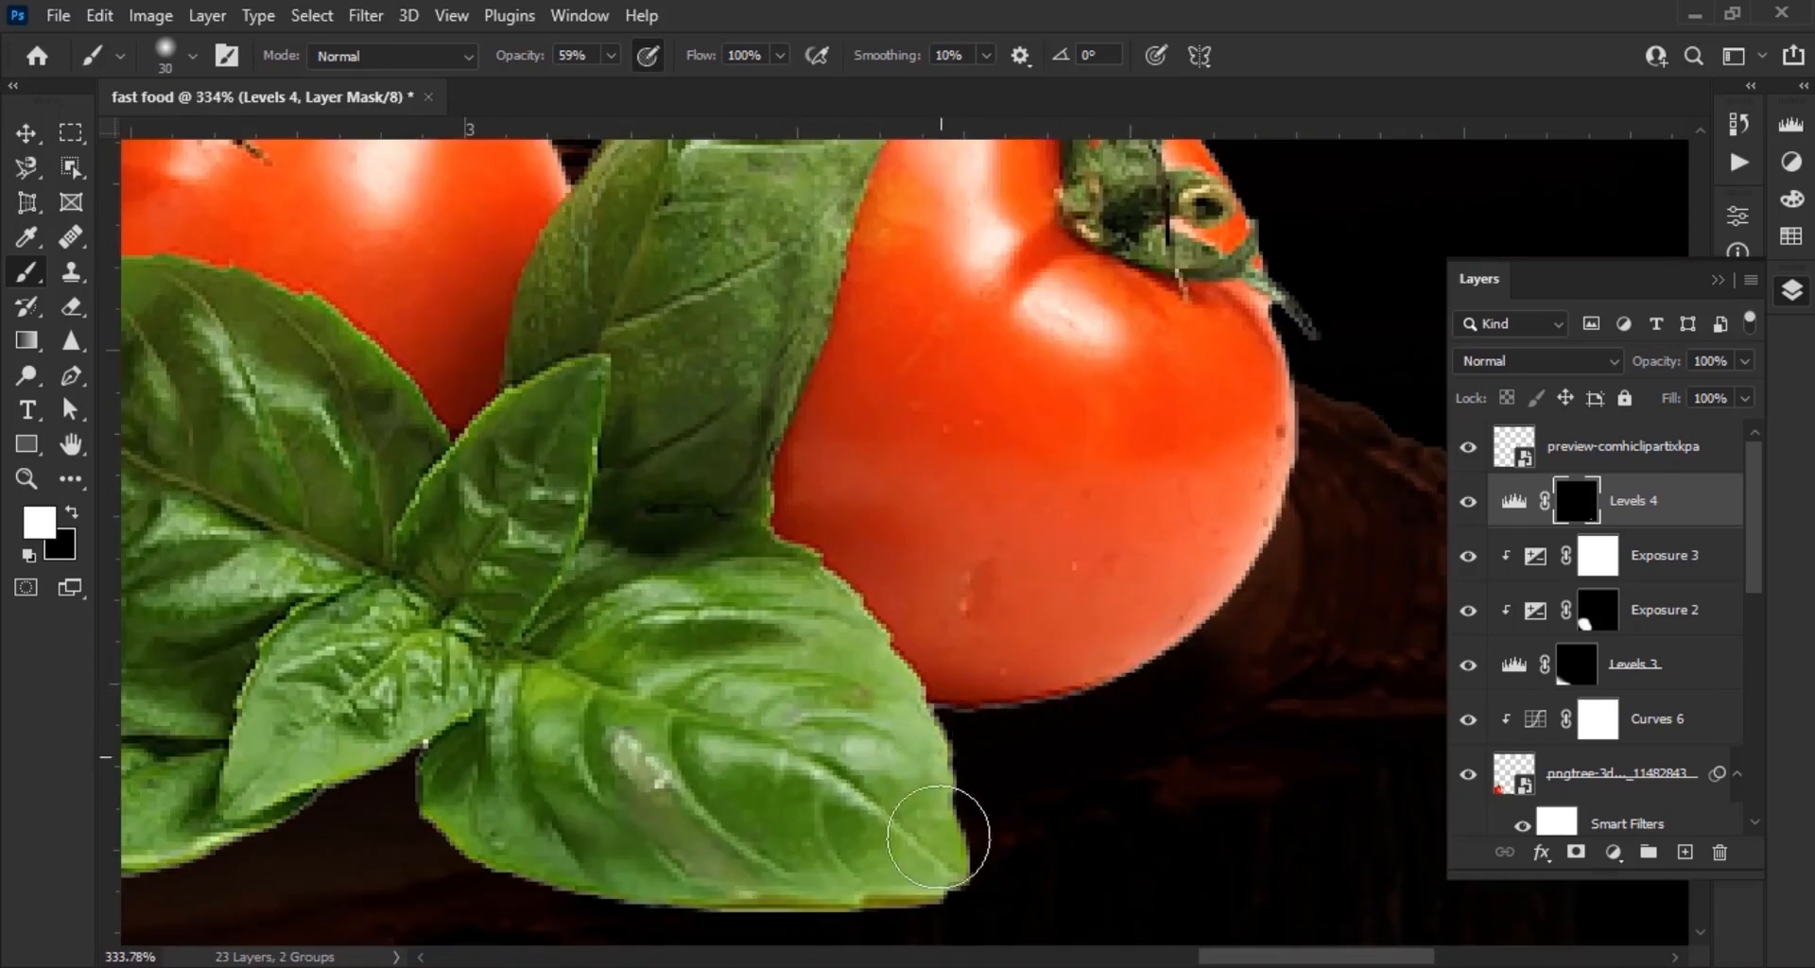
drag(650, 825, 737, 823)
key(])
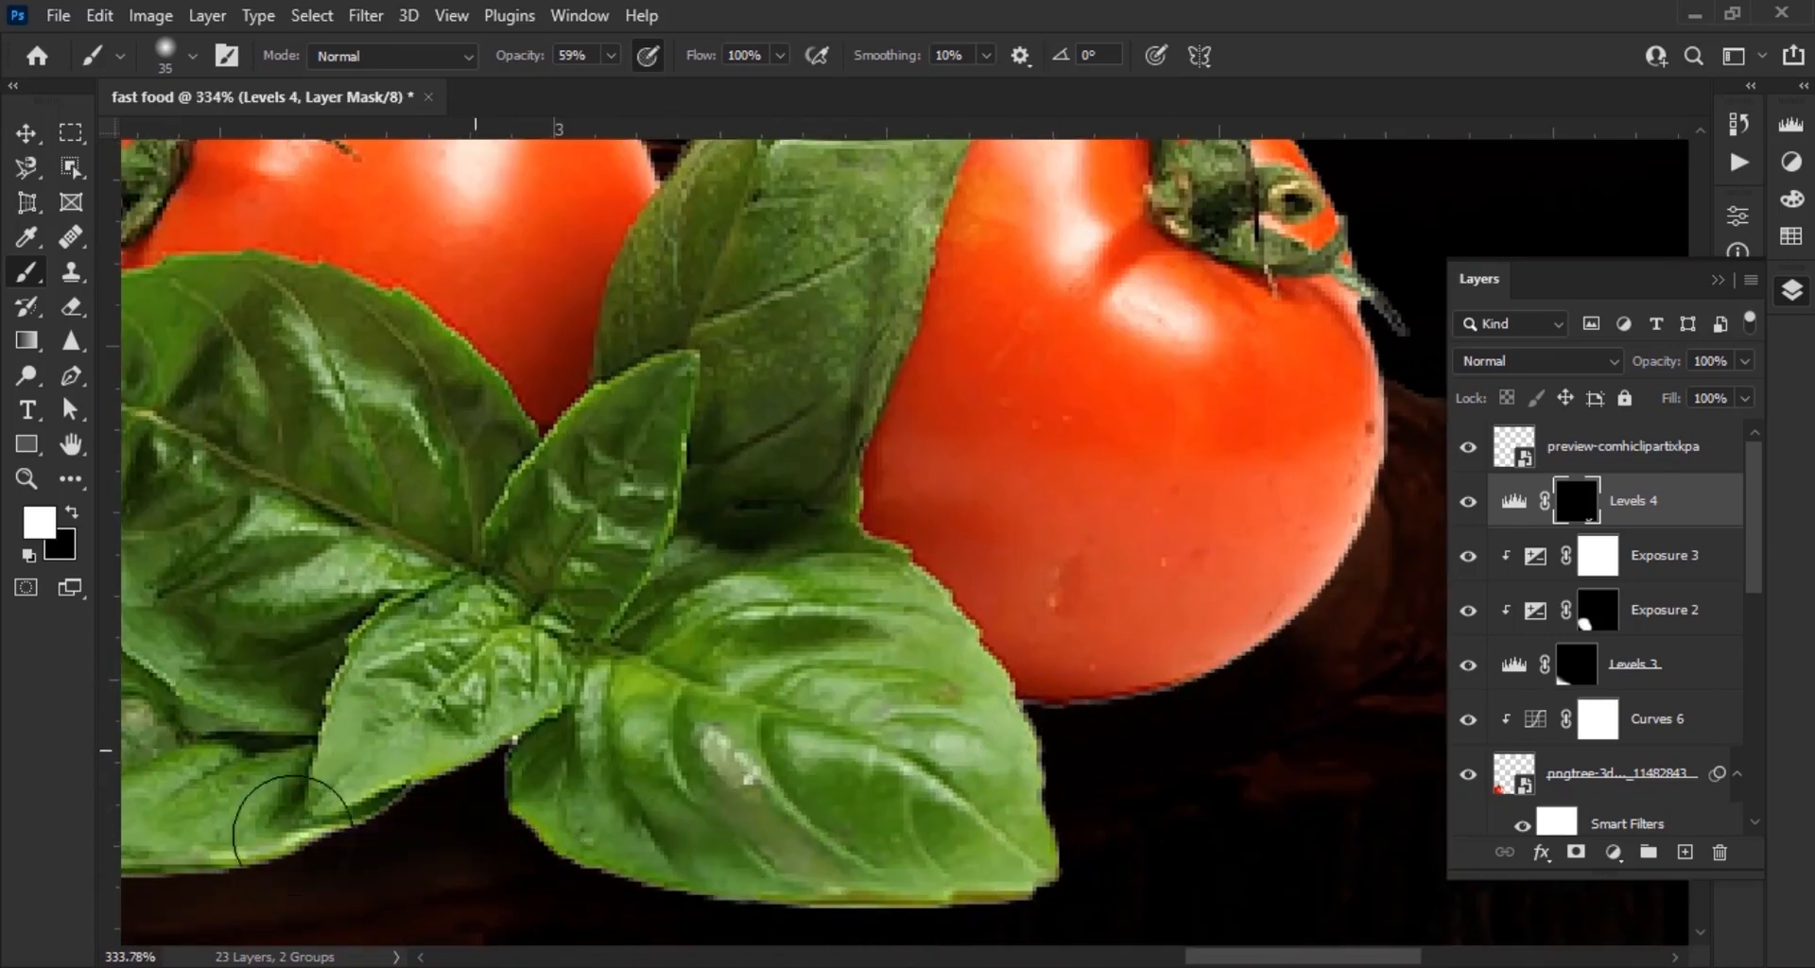
drag(337, 787, 695, 722)
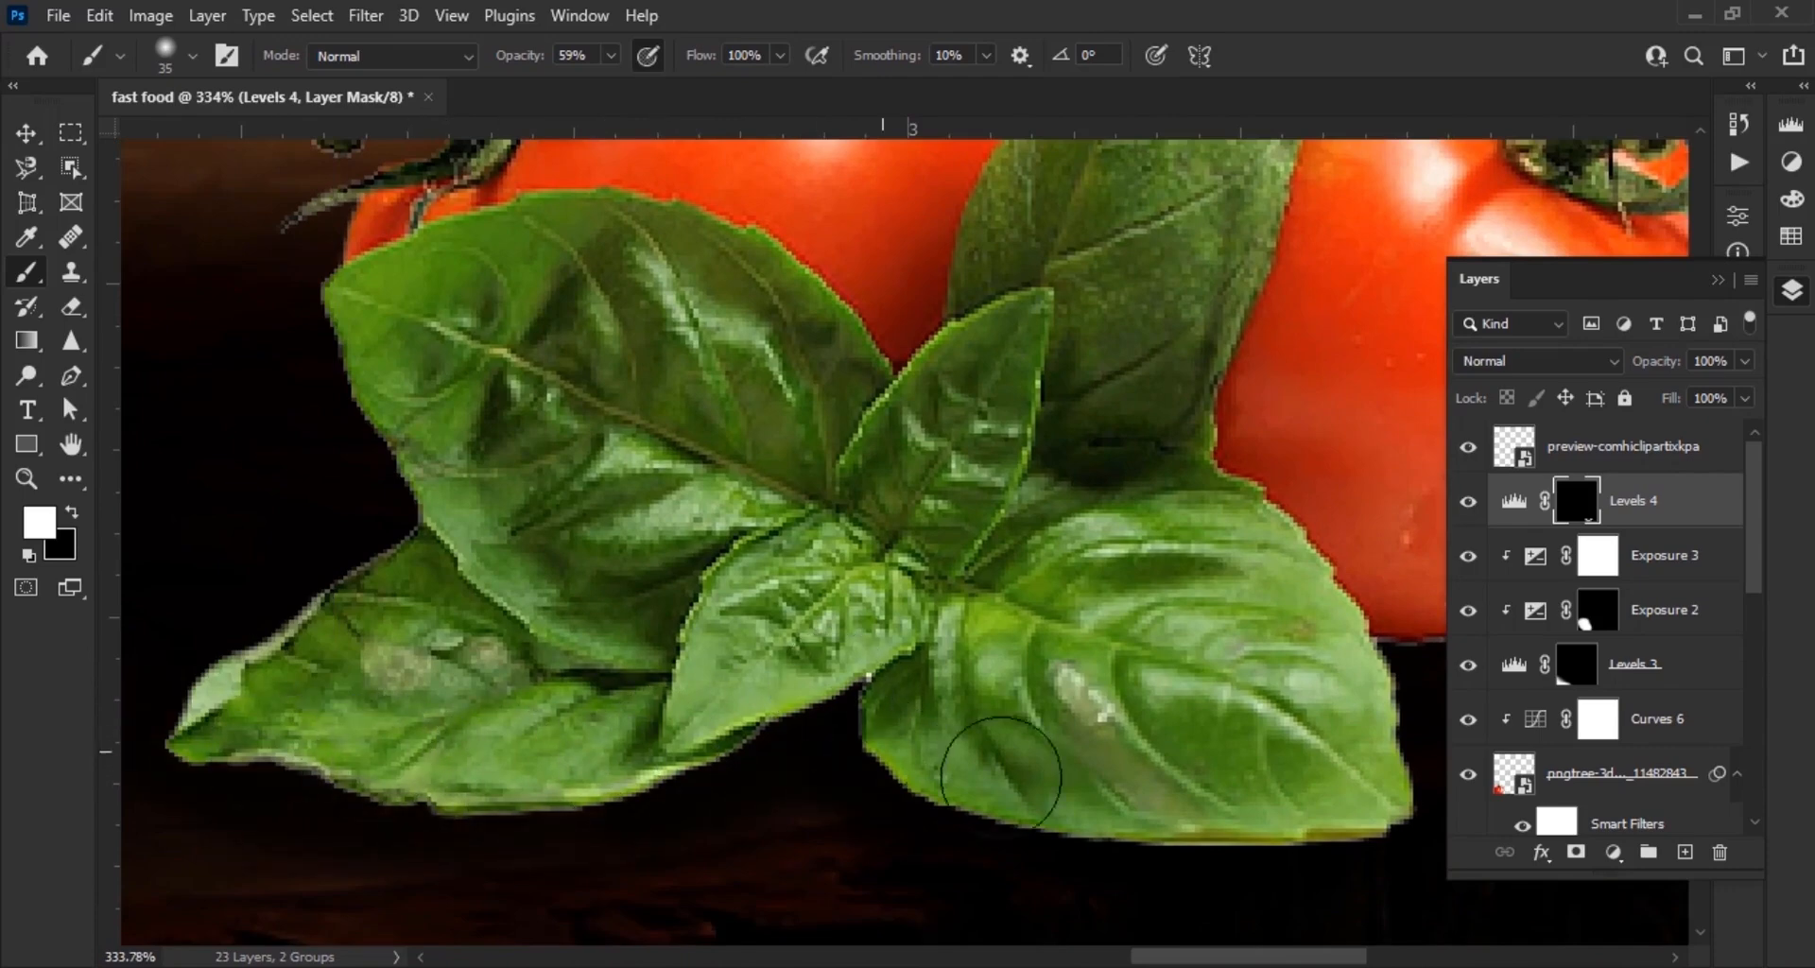
scroll(1001, 775, down, 3)
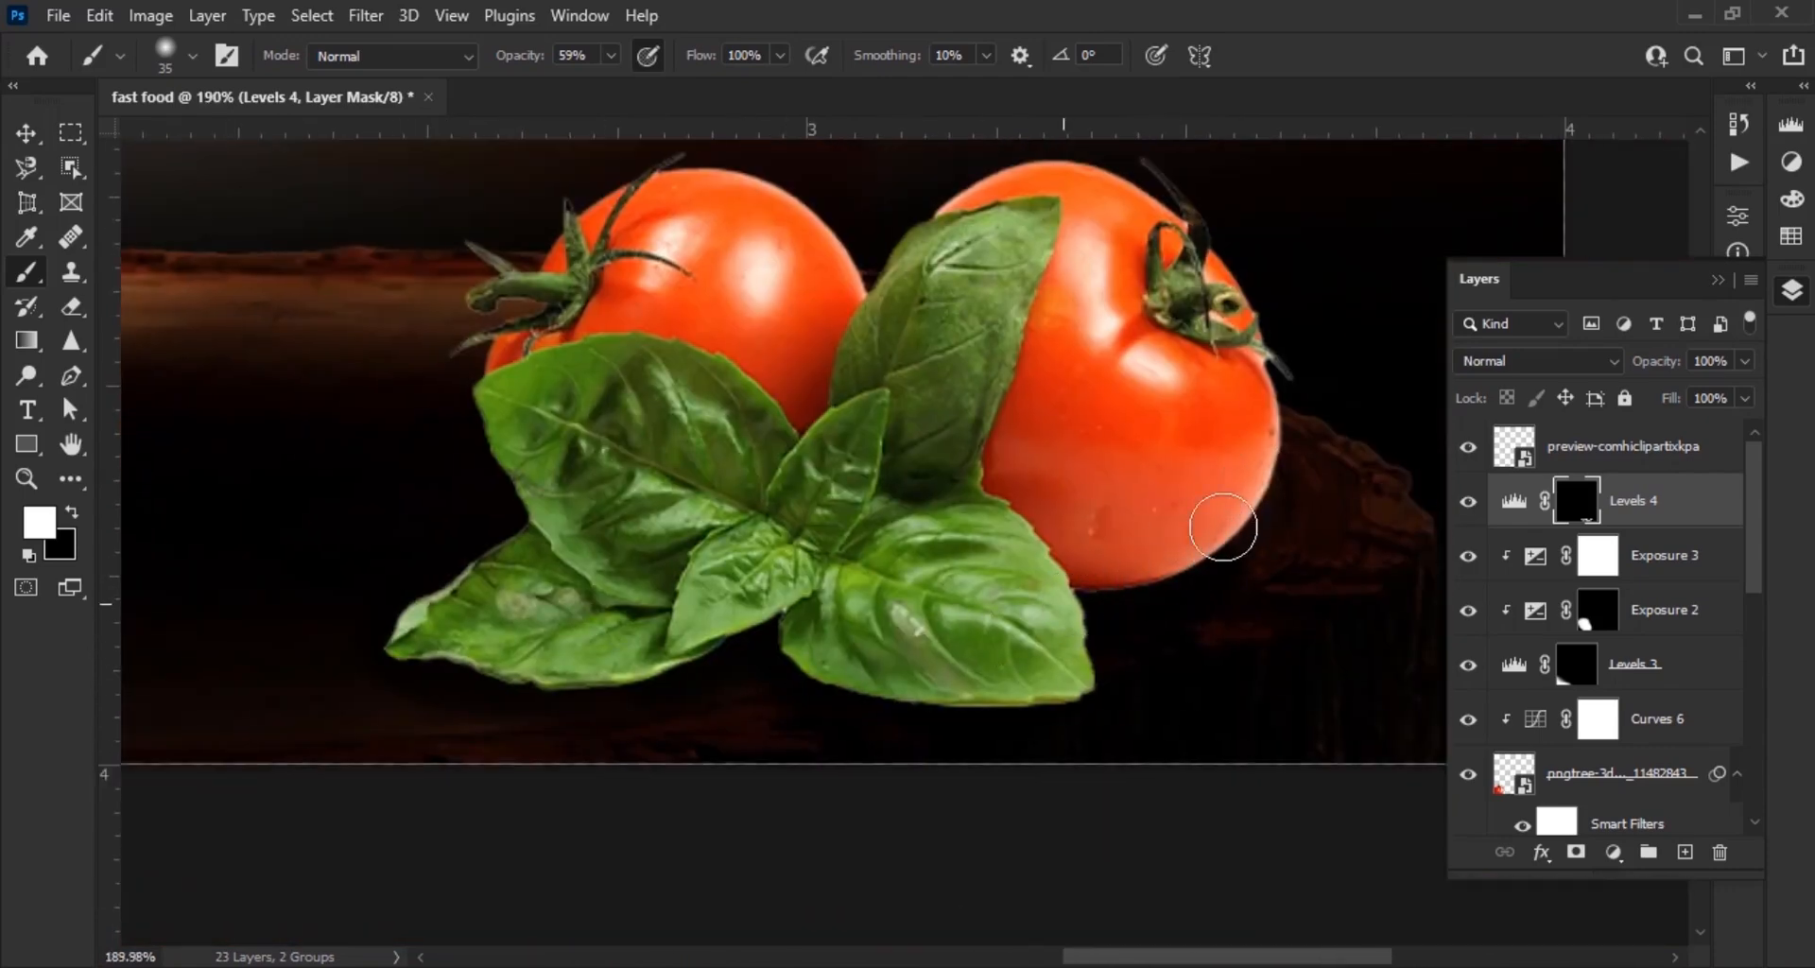
scroll(580, 655, down, 4)
scroll(824, 620, up, 3)
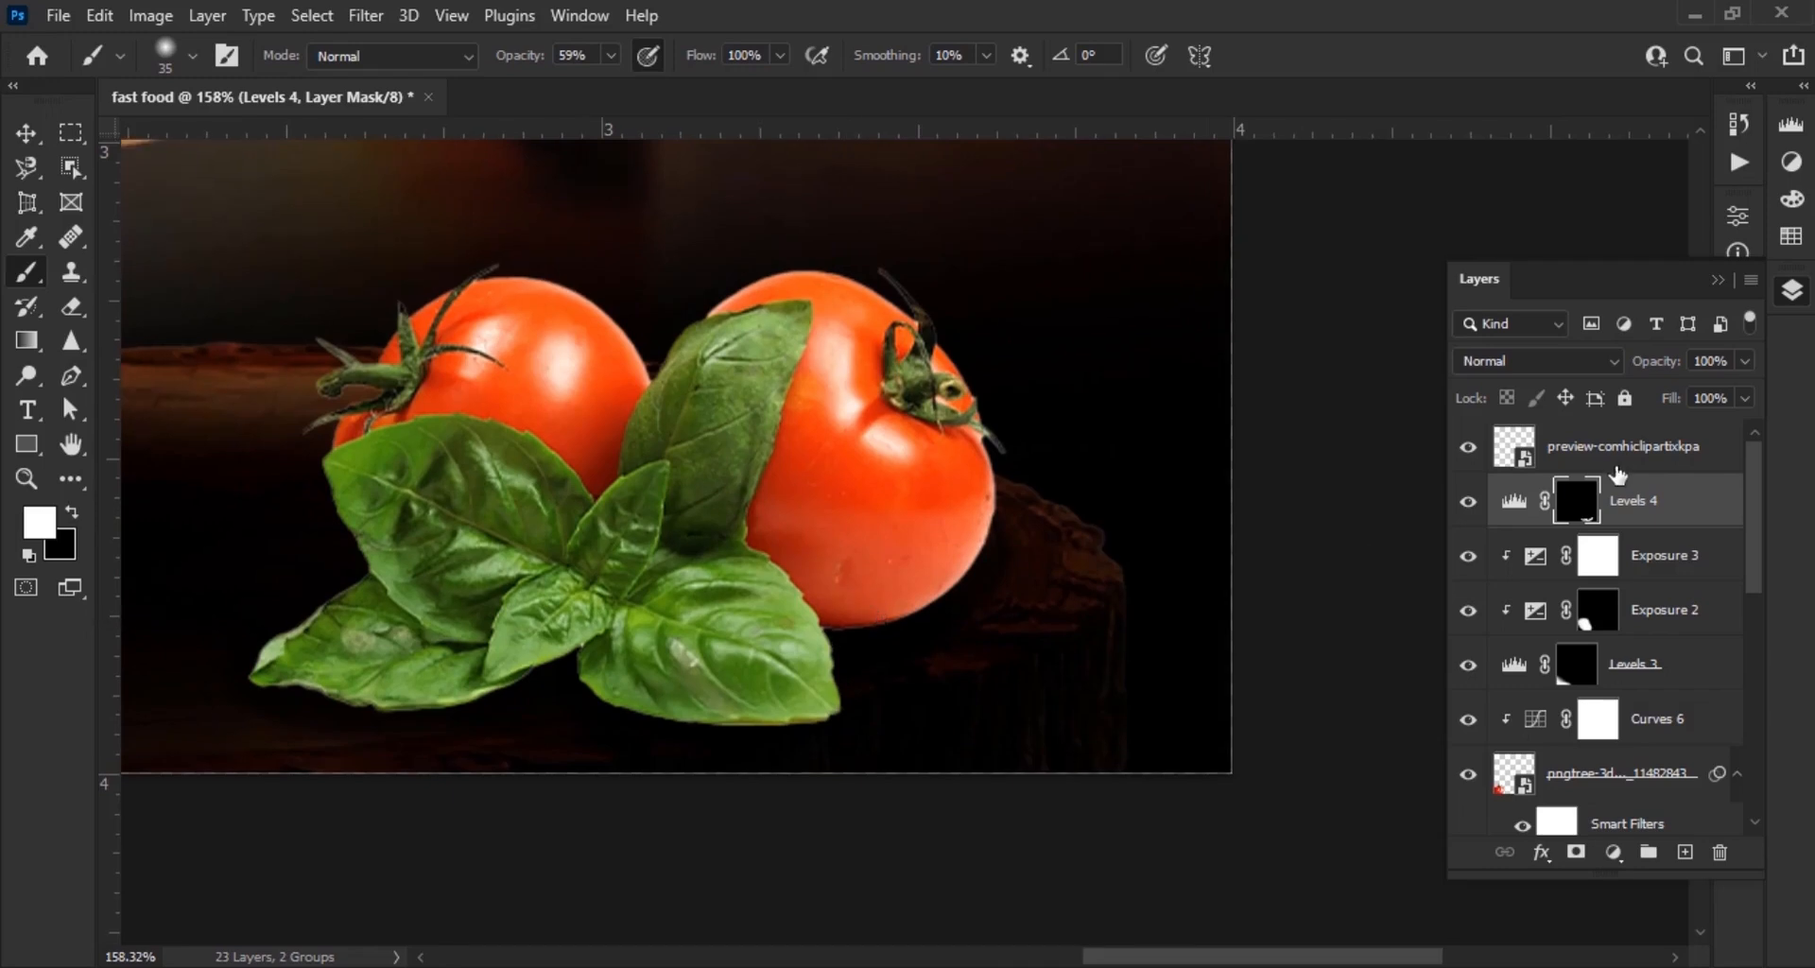
Add a Levels adjustment above the tomatoes-with-basil layer, darken its midtones and white output level, and invert its mask
click(1607, 446)
click(1613, 852)
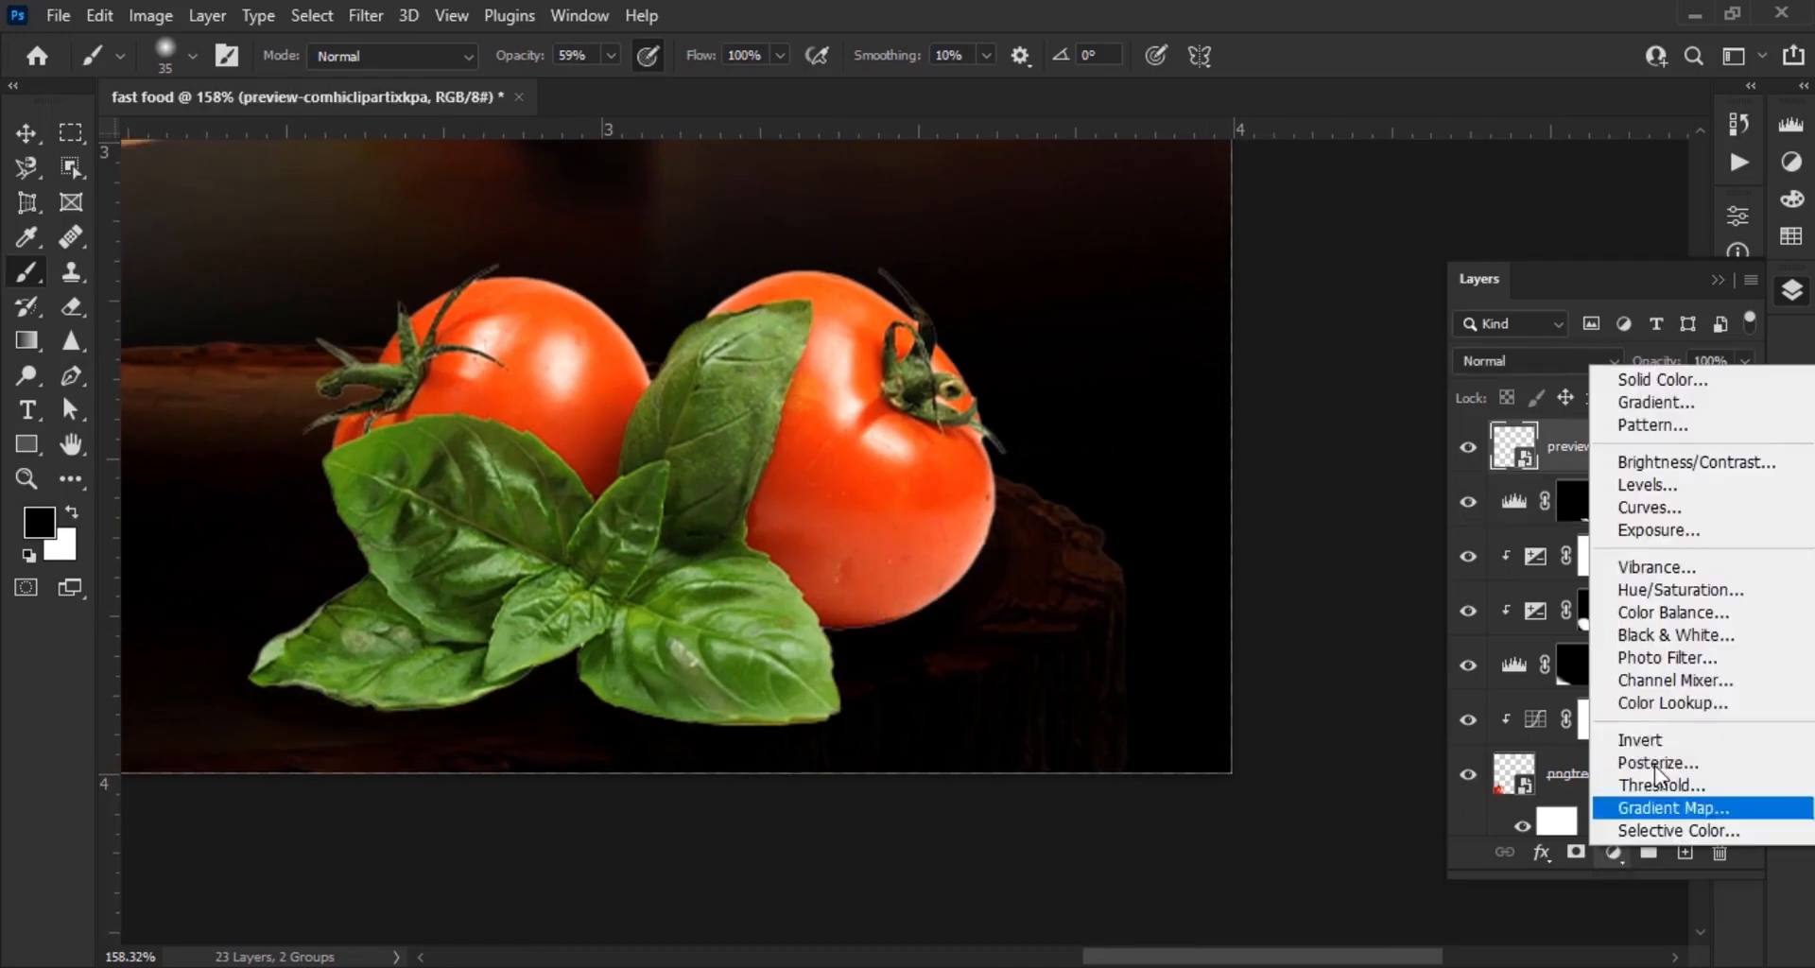
click(1687, 490)
drag(1674, 562, 1535, 563)
drag(1576, 485, 1626, 483)
click(1665, 206)
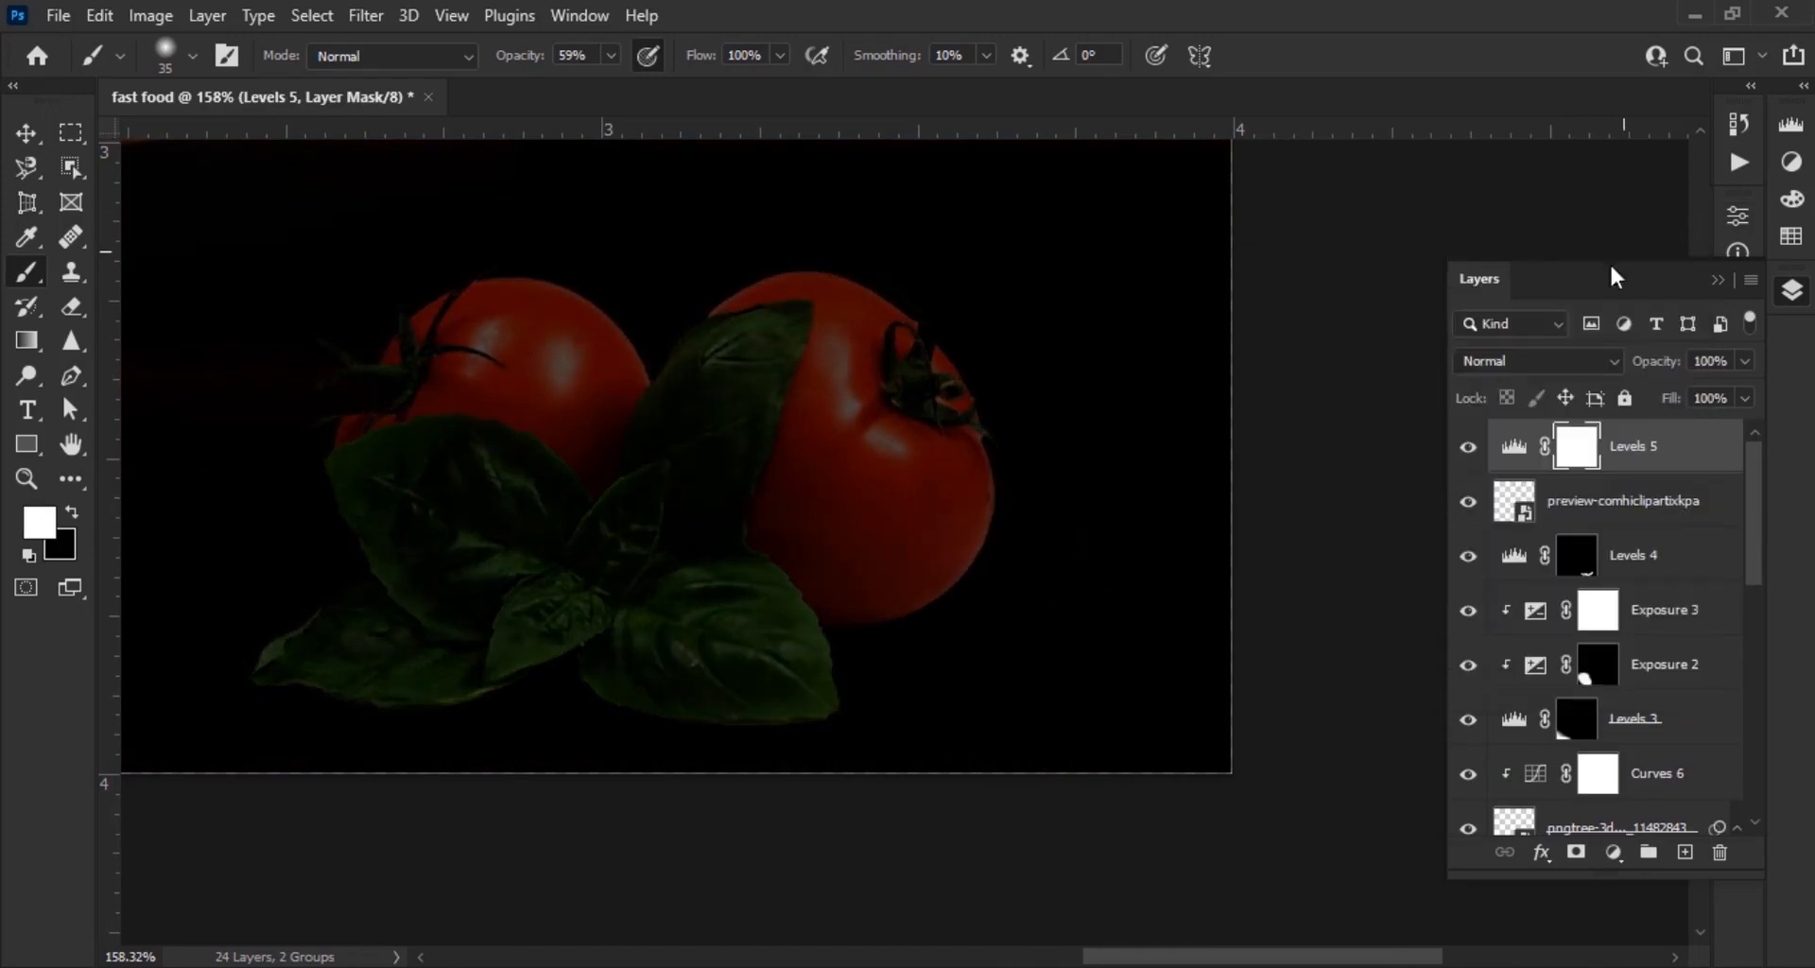
key(ctrl+i)
Paint shading along the basil's lower edge with a smaller brush and clip the Levels adjustment to the tomatoes-with-basil layer
scroll(772, 714, up, 4)
key(bracketleft)
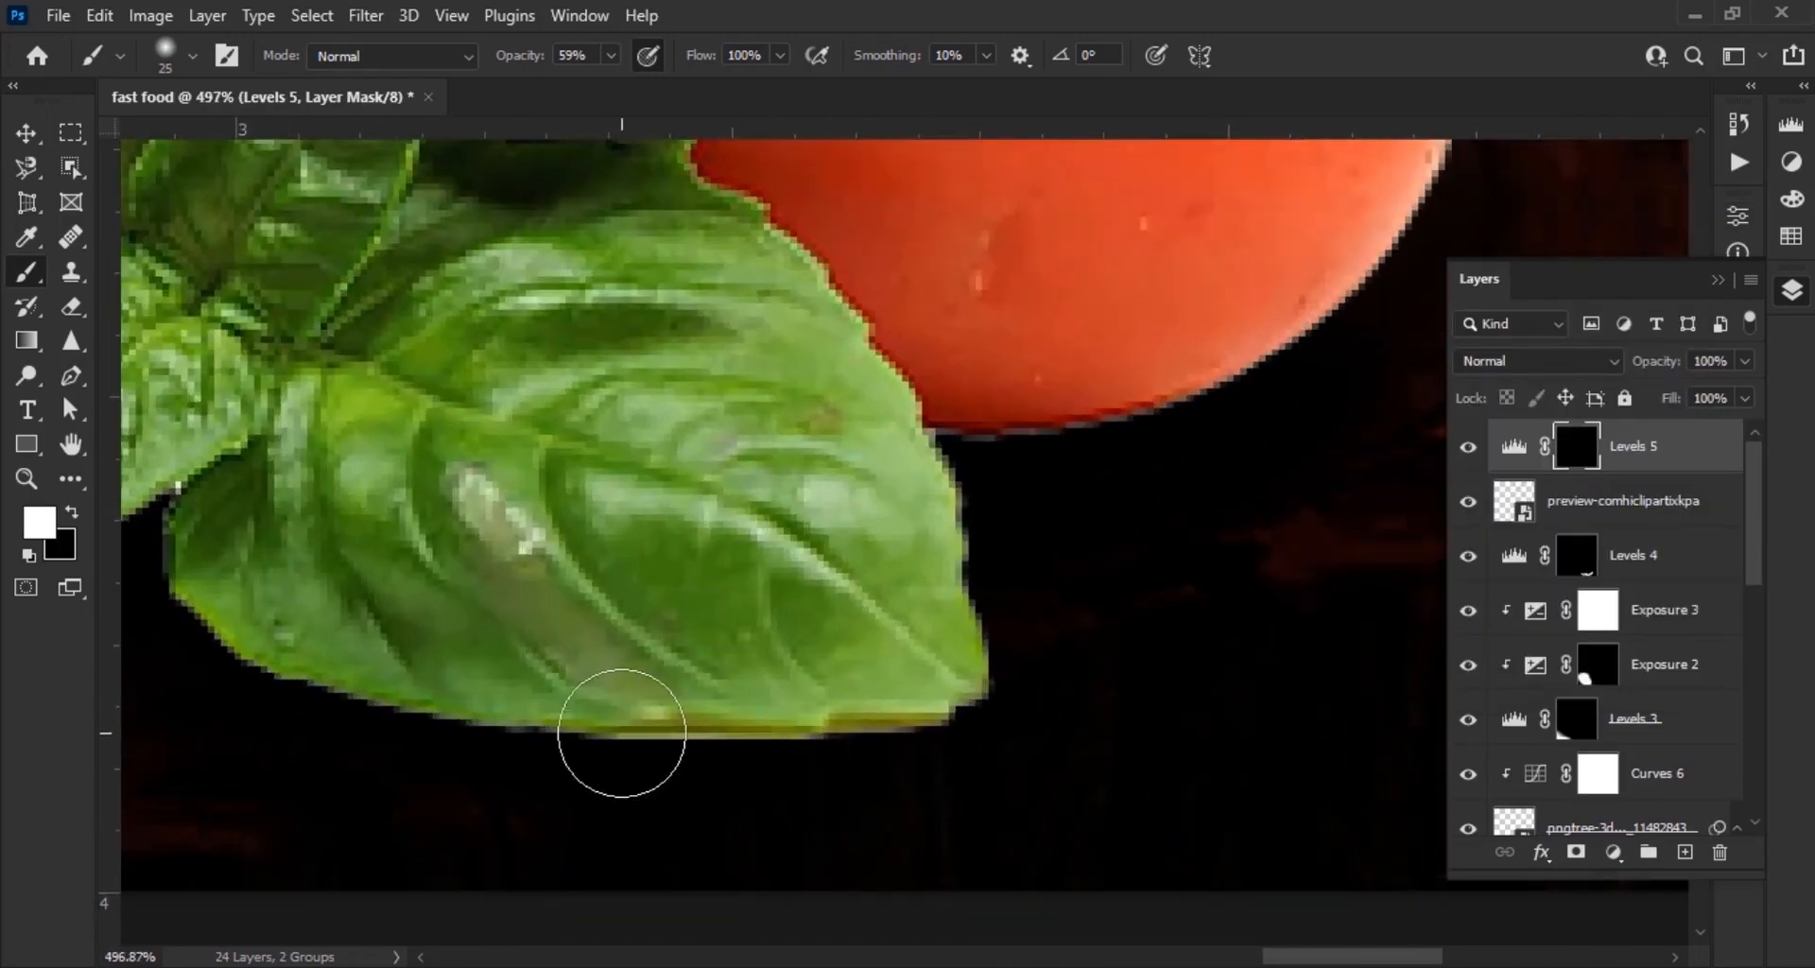
scroll(620, 730, up, 1)
mouse_move(316, 627)
mouse_down()
mouse_move(316, 612)
mouse_move(462, 725)
mouse_move(1030, 750)
mouse_move(329, 670)
mouse_move(950, 653)
mouse_up()
drag(1312, 526, 900, 685)
mouse_move(658, 670)
mouse_down()
mouse_move(1164, 388)
mouse_move(1195, 331)
mouse_up()
right_click(1647, 454)
click(1634, 510)
Enlarge the brush and paint darker shading on the Levels mask along the undersides of the tomato and basil leaves
key(bracketright)
key(bracketright)
key(bracketright)
mouse_move(1234, 250)
mouse_down()
mouse_move(1223, 413)
mouse_move(747, 680)
mouse_up()
drag(378, 695, 1233, 560)
drag(689, 592, 343, 684)
mouse_move(522, 697)
mouse_down()
mouse_move(847, 725)
mouse_move(227, 653)
mouse_up()
mouse_move(681, 723)
mouse_down()
mouse_move(888, 755)
mouse_move(639, 732)
mouse_up()
Paint soft shading on the Levels mask over the lower basil leaf and tomato edge with a size 50 brush at 13% opacity
key(1)
key(3)
key(bracketright)
mouse_move(539, 599)
mouse_down()
mouse_move(580, 668)
mouse_move(711, 586)
mouse_move(158, 568)
mouse_up()
drag(851, 546, 1085, 690)
mouse_move(1255, 677)
mouse_down()
mouse_move(1094, 649)
mouse_move(832, 515)
mouse_up()
drag(1012, 608, 300, 608)
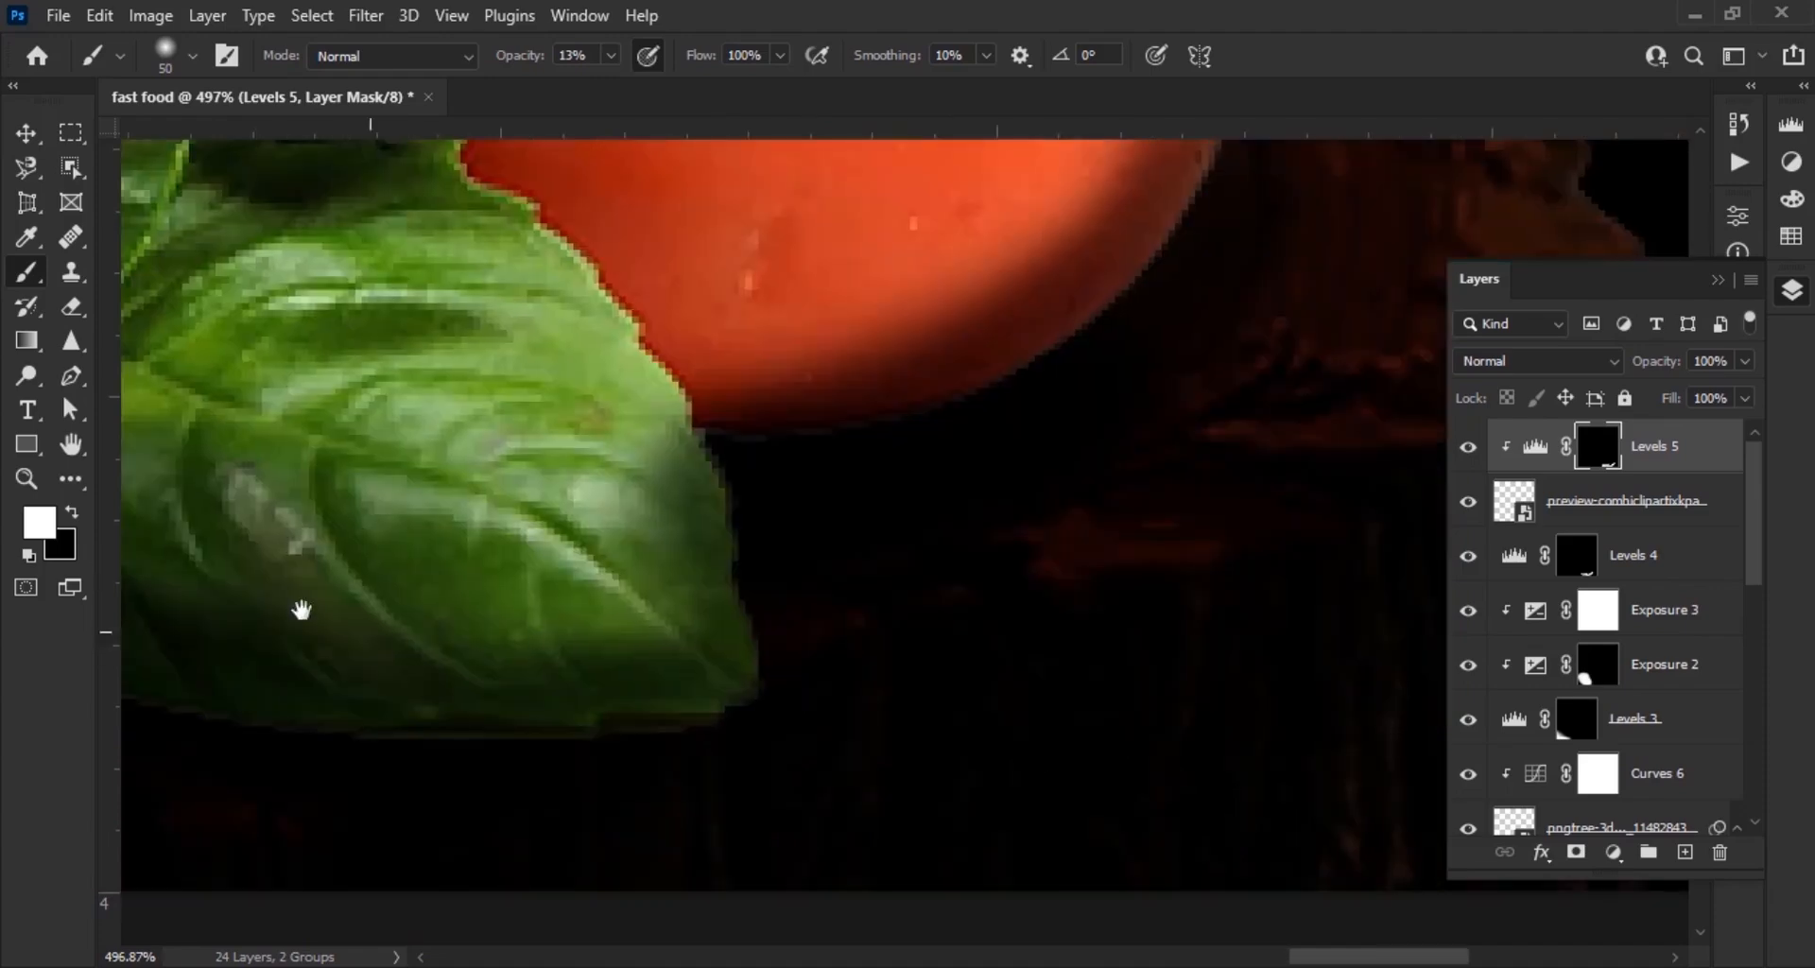
drag(454, 567, 566, 681)
drag(776, 617, 696, 651)
Enlarge the brush to size 80 and paint broader, faint shading on the Levels mask across the basil leaves
scroll(697, 651, down, 2)
key(bracketright)
key(bracketright)
key(bracketright)
mouse_move(1021, 413)
mouse_down()
mouse_move(991, 368)
mouse_move(880, 372)
mouse_move(762, 479)
mouse_move(616, 530)
mouse_move(808, 424)
mouse_move(674, 474)
mouse_up()
scroll(719, 501, down, 3)
scroll(946, 557, up, 3)
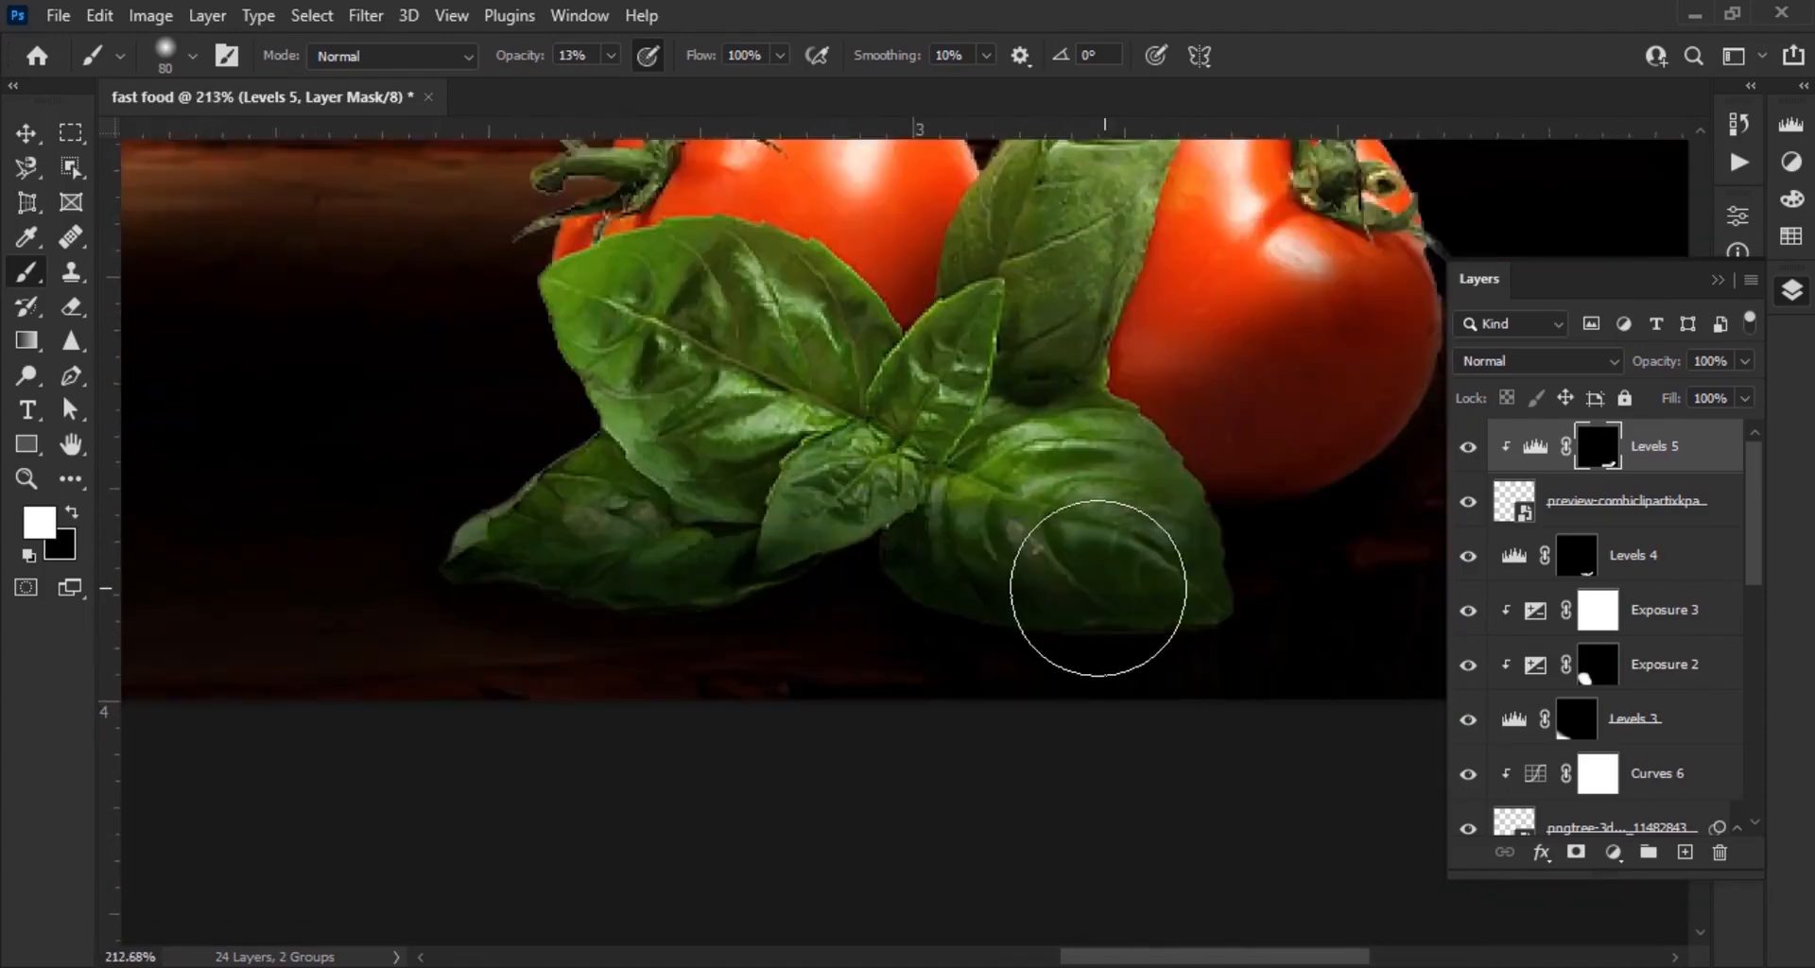
drag(492, 567, 457, 365)
Add a clipped Curves adjustment with a contrast-boosting S-curve to the tomatoes-with-basil layer
scroll(851, 627, down, 4)
click(1613, 852)
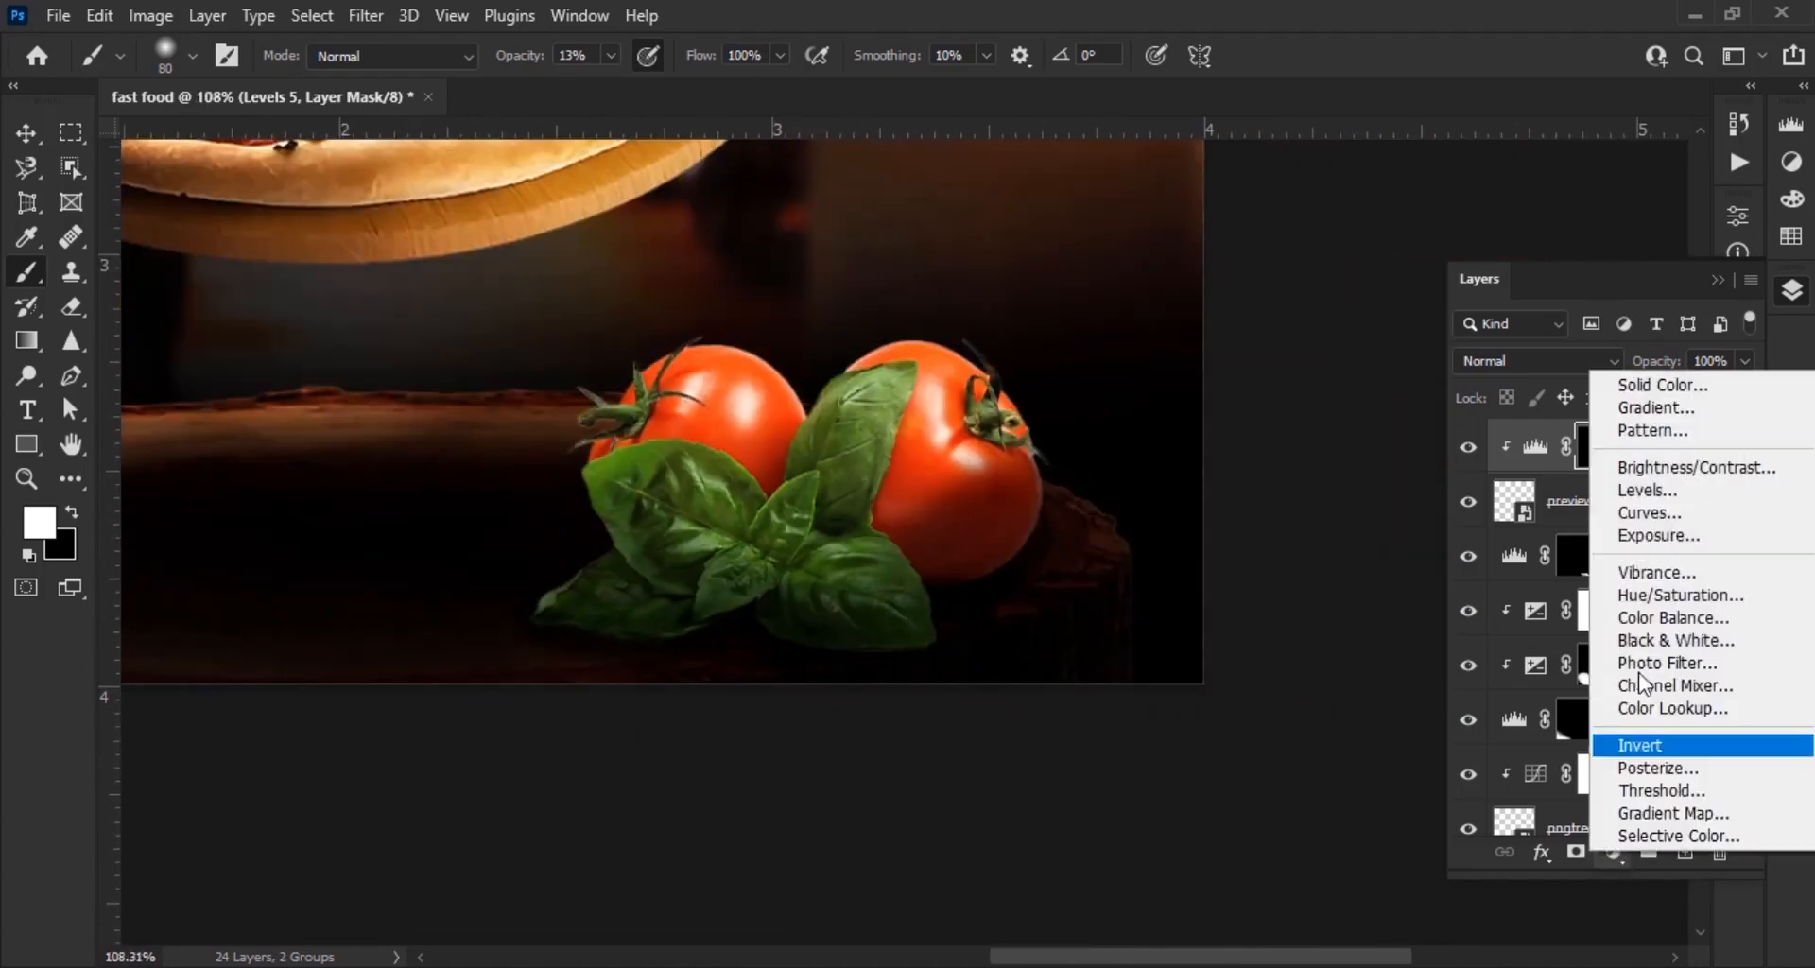
click(1600, 360)
mouse_move(1563, 460)
mouse_down()
mouse_move(1562, 441)
mouse_move(1564, 482)
mouse_move(1587, 435)
mouse_up()
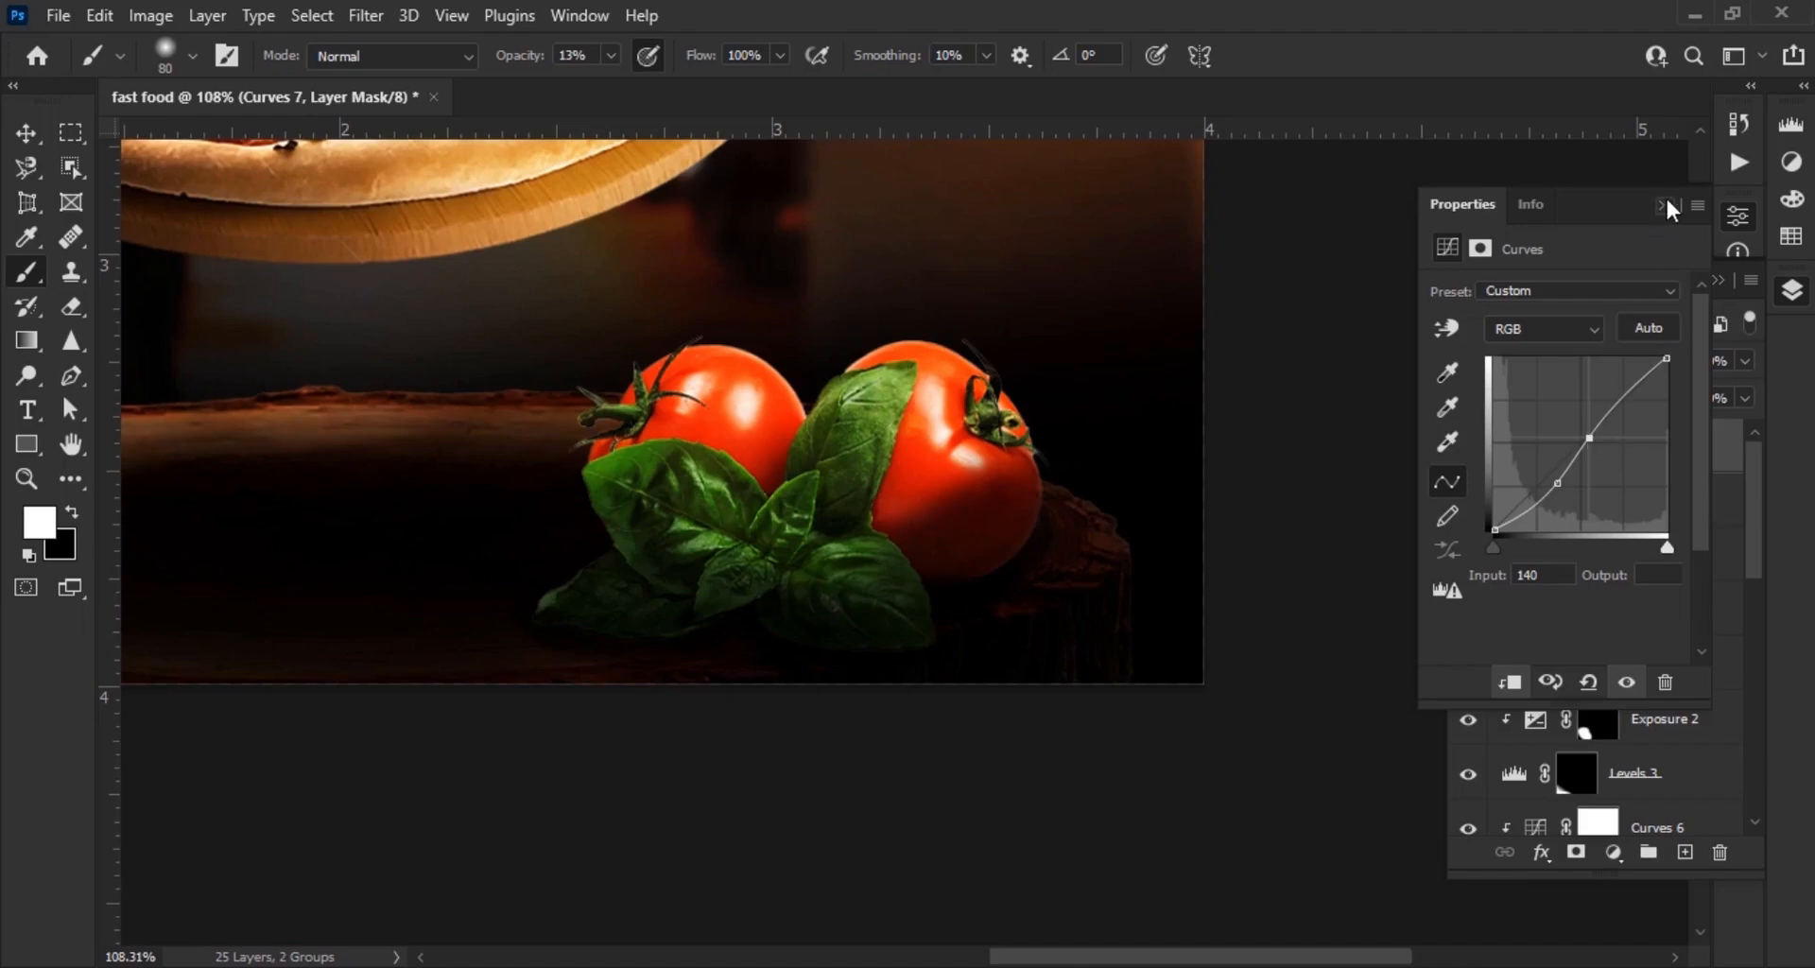
click(1663, 206)
Compare the poster with the tomatoes-with-basil Levels and Curves adjustments hidden and shown
scroll(1002, 586, down, 4)
click(1471, 448)
click(1471, 501)
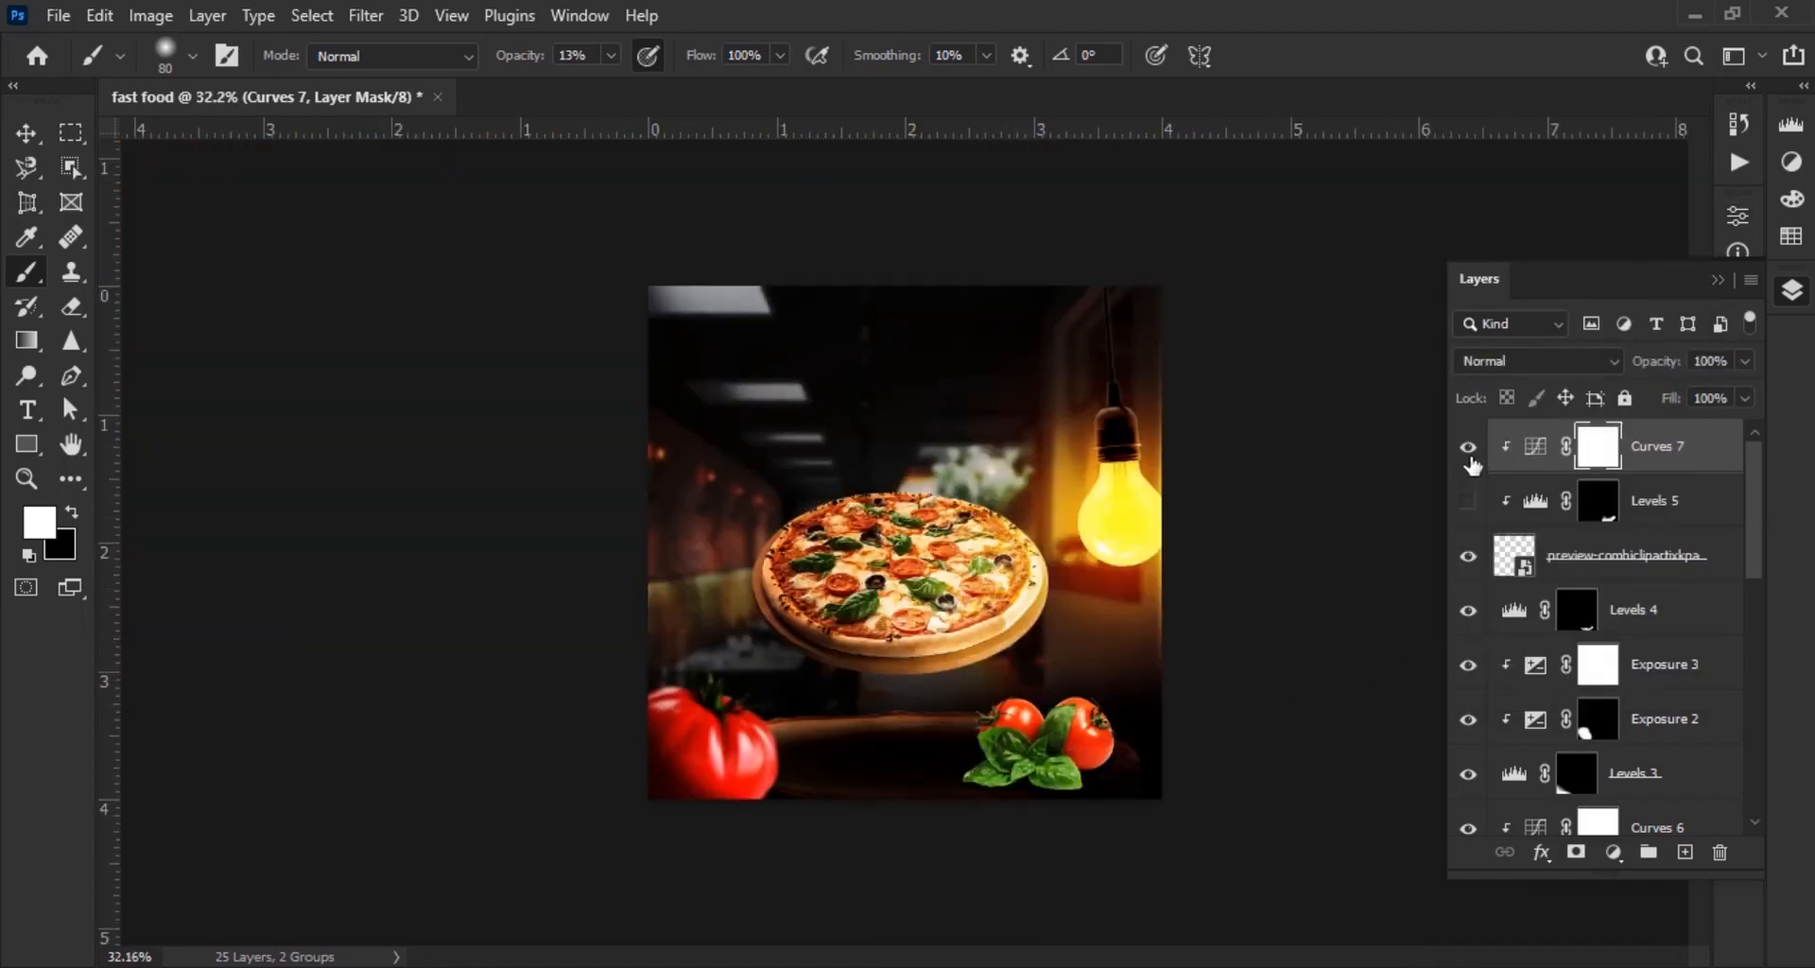
click(1471, 453)
scroll(1149, 770, up, 4)
click(1468, 502)
click(1468, 447)
scroll(1087, 567, down, 3)
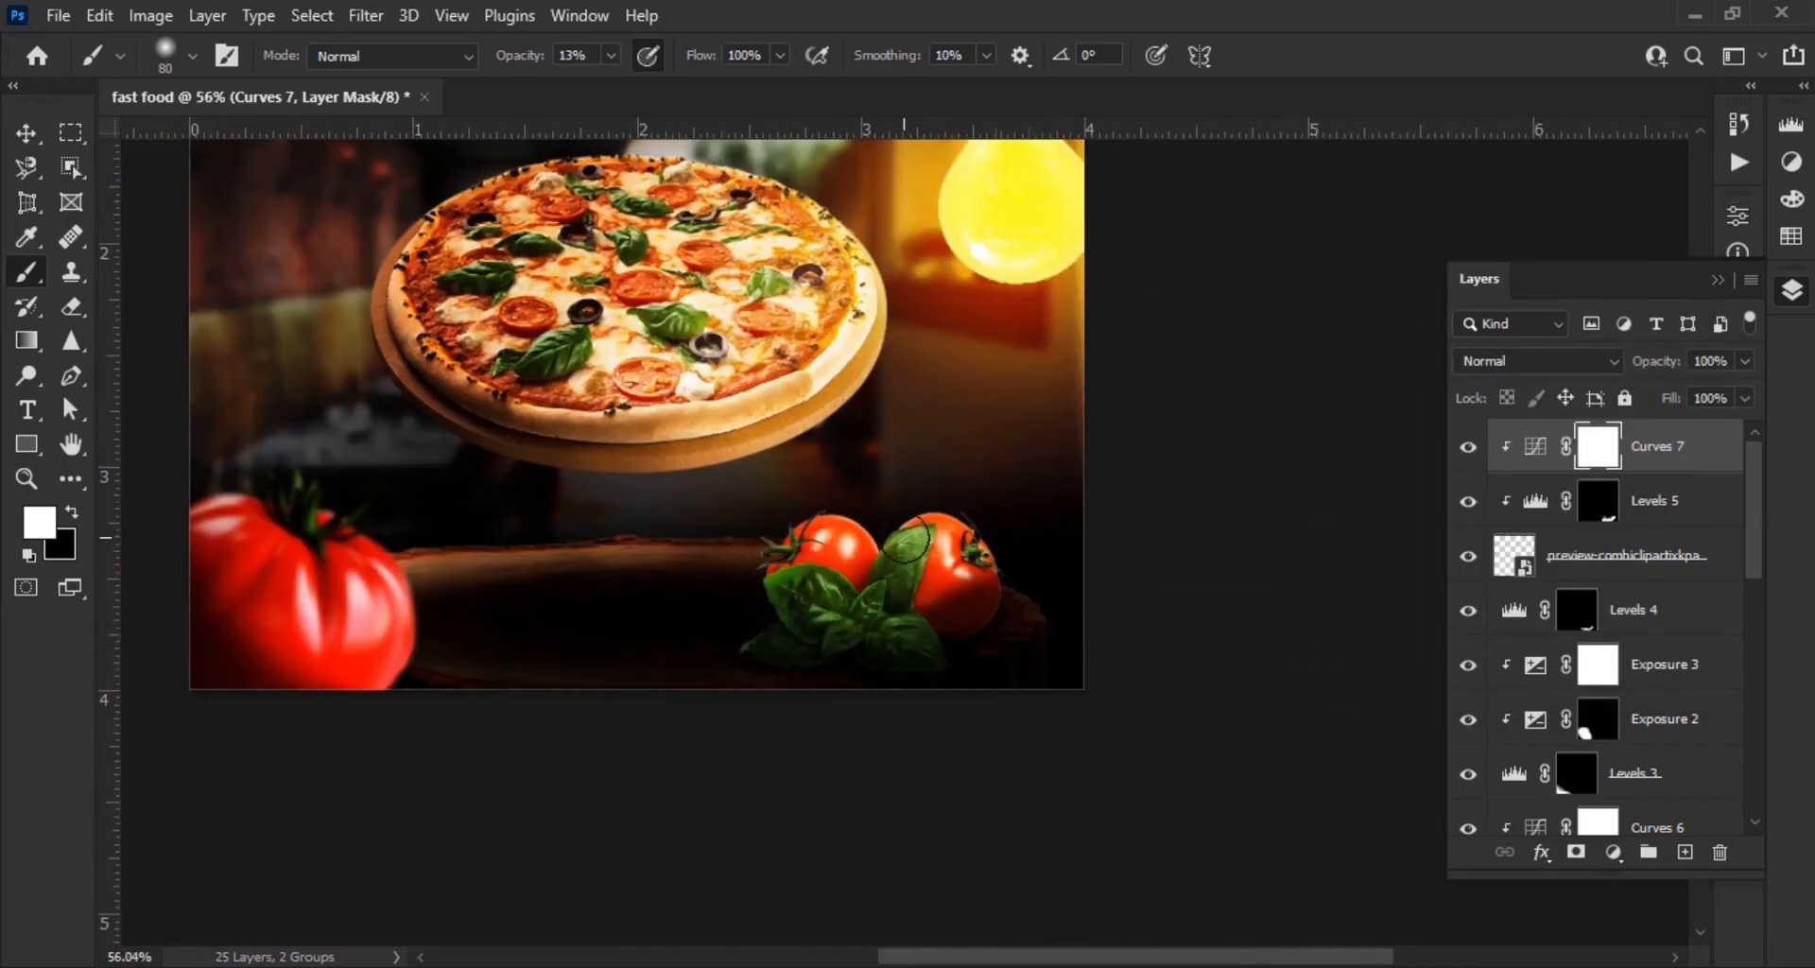
scroll(1115, 698, down, 2)
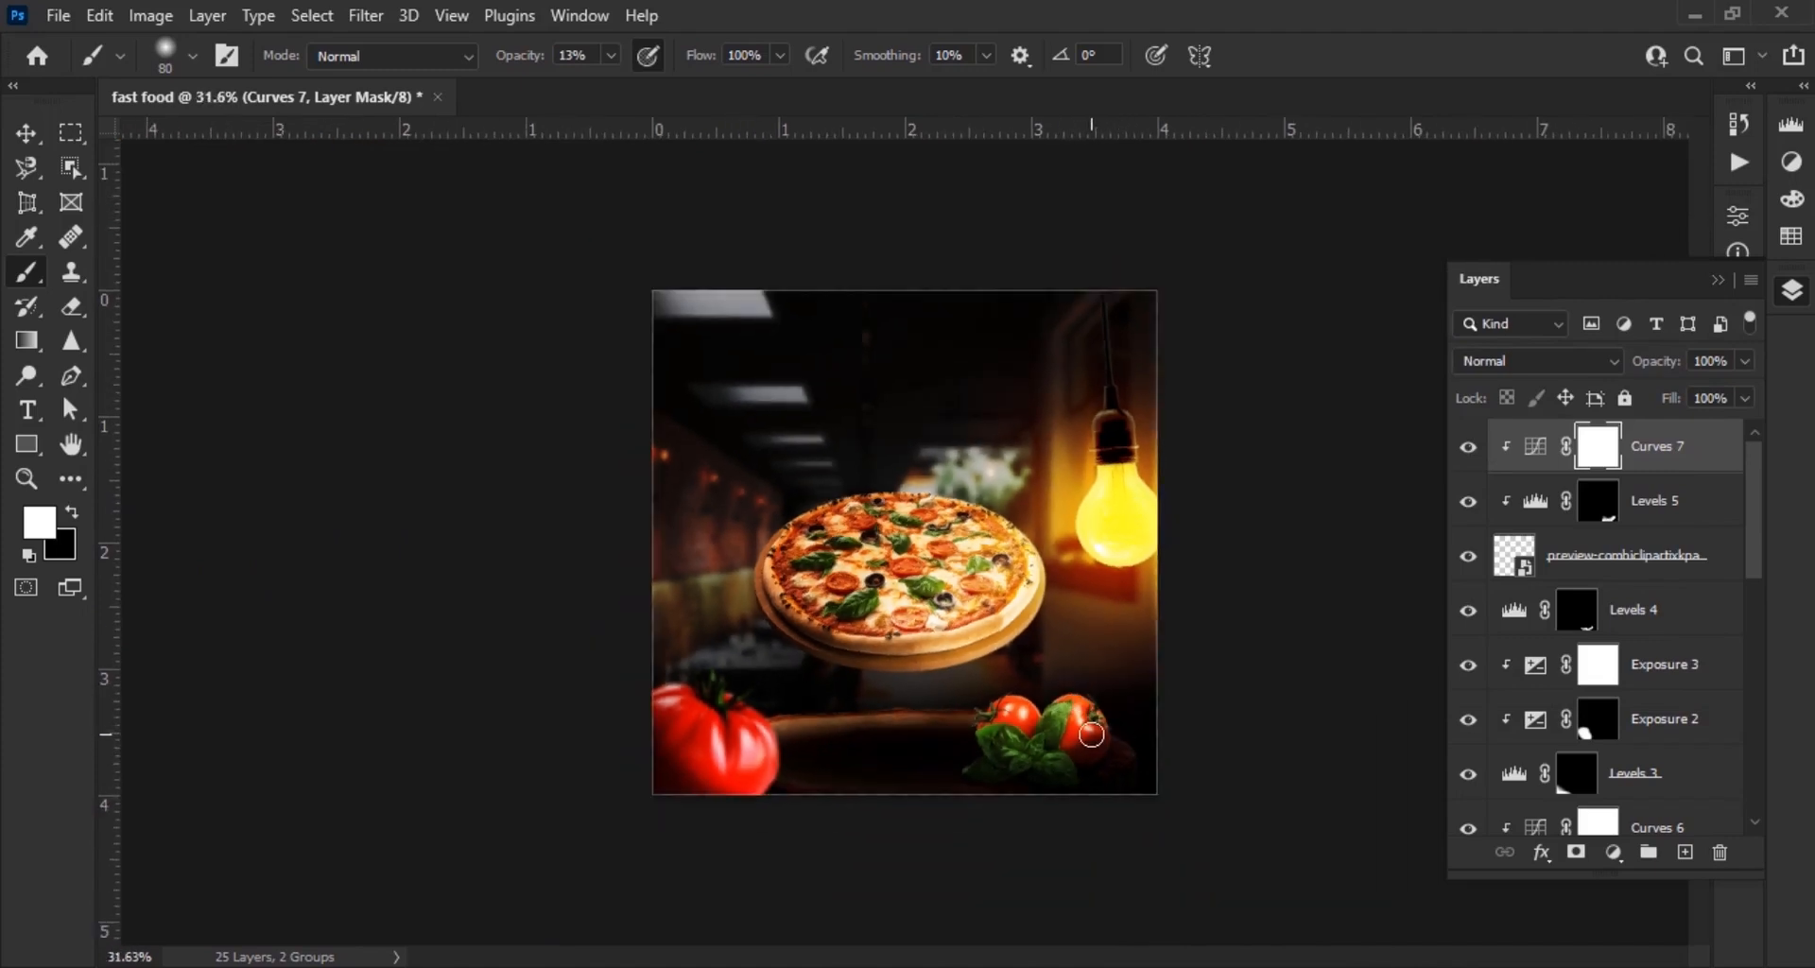
scroll(974, 707, down, 1)
Group the tomato image layers with all their adjustments into a locked group named product
key(v)
scroll(1636, 567, down, 3)
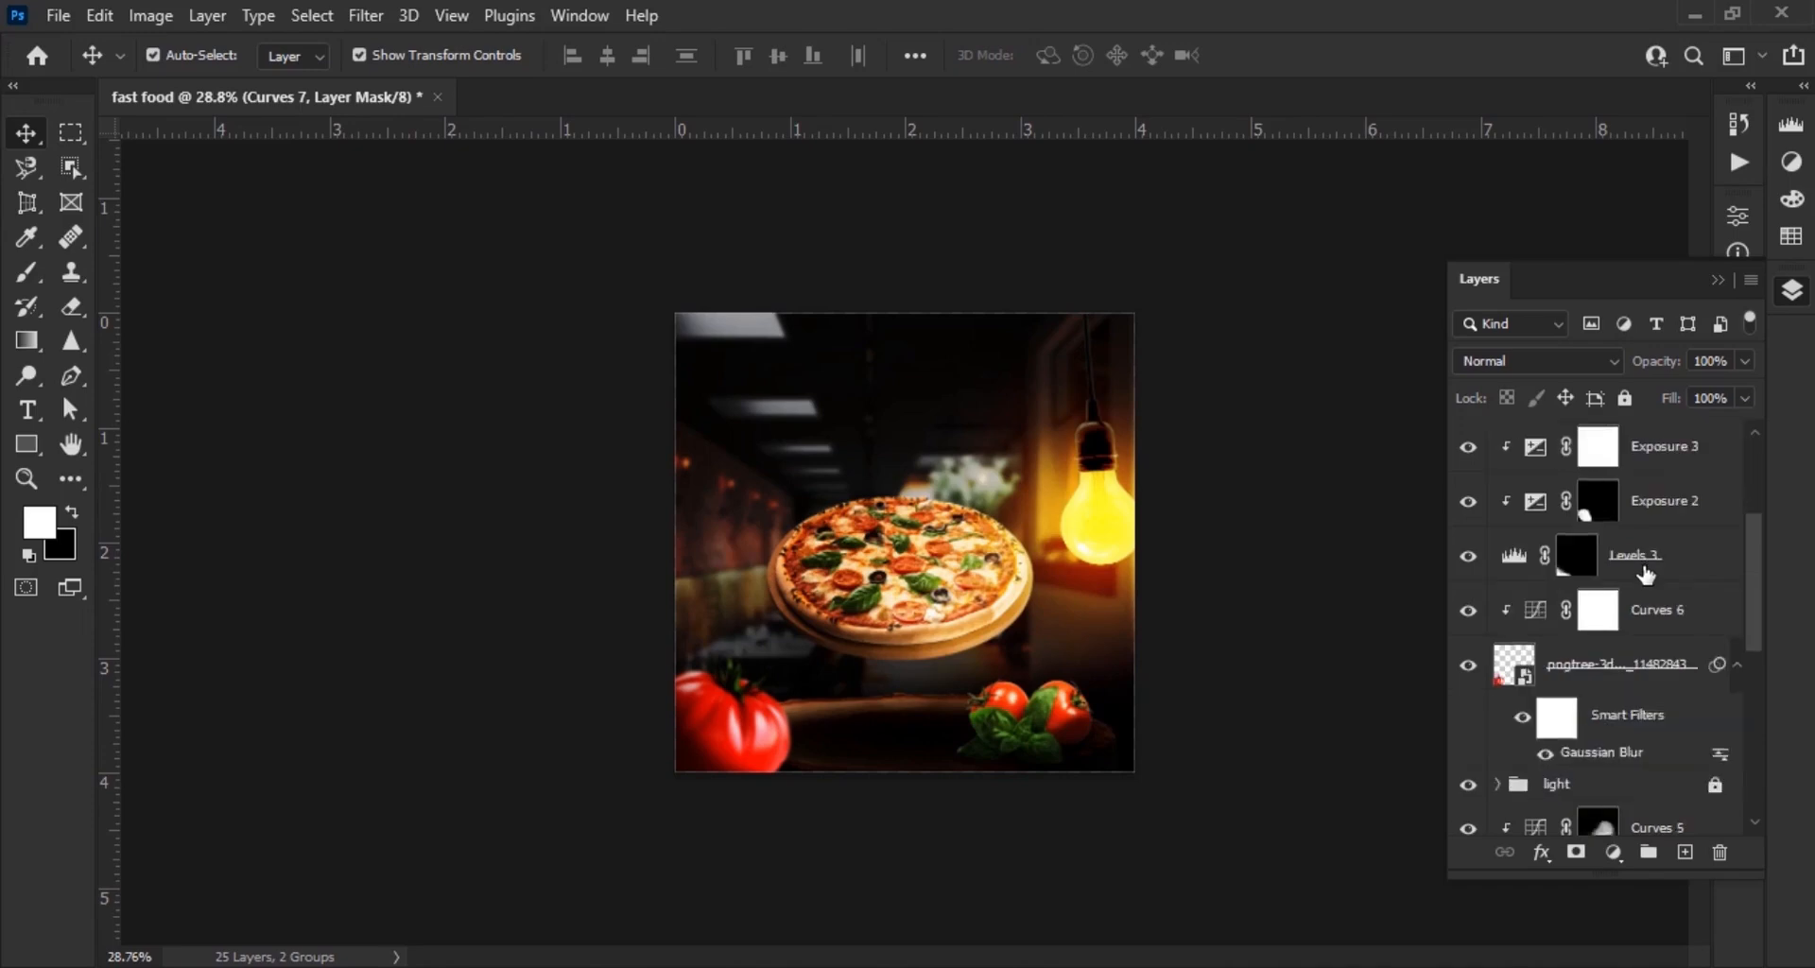
right_click(1636, 563)
click(1508, 130)
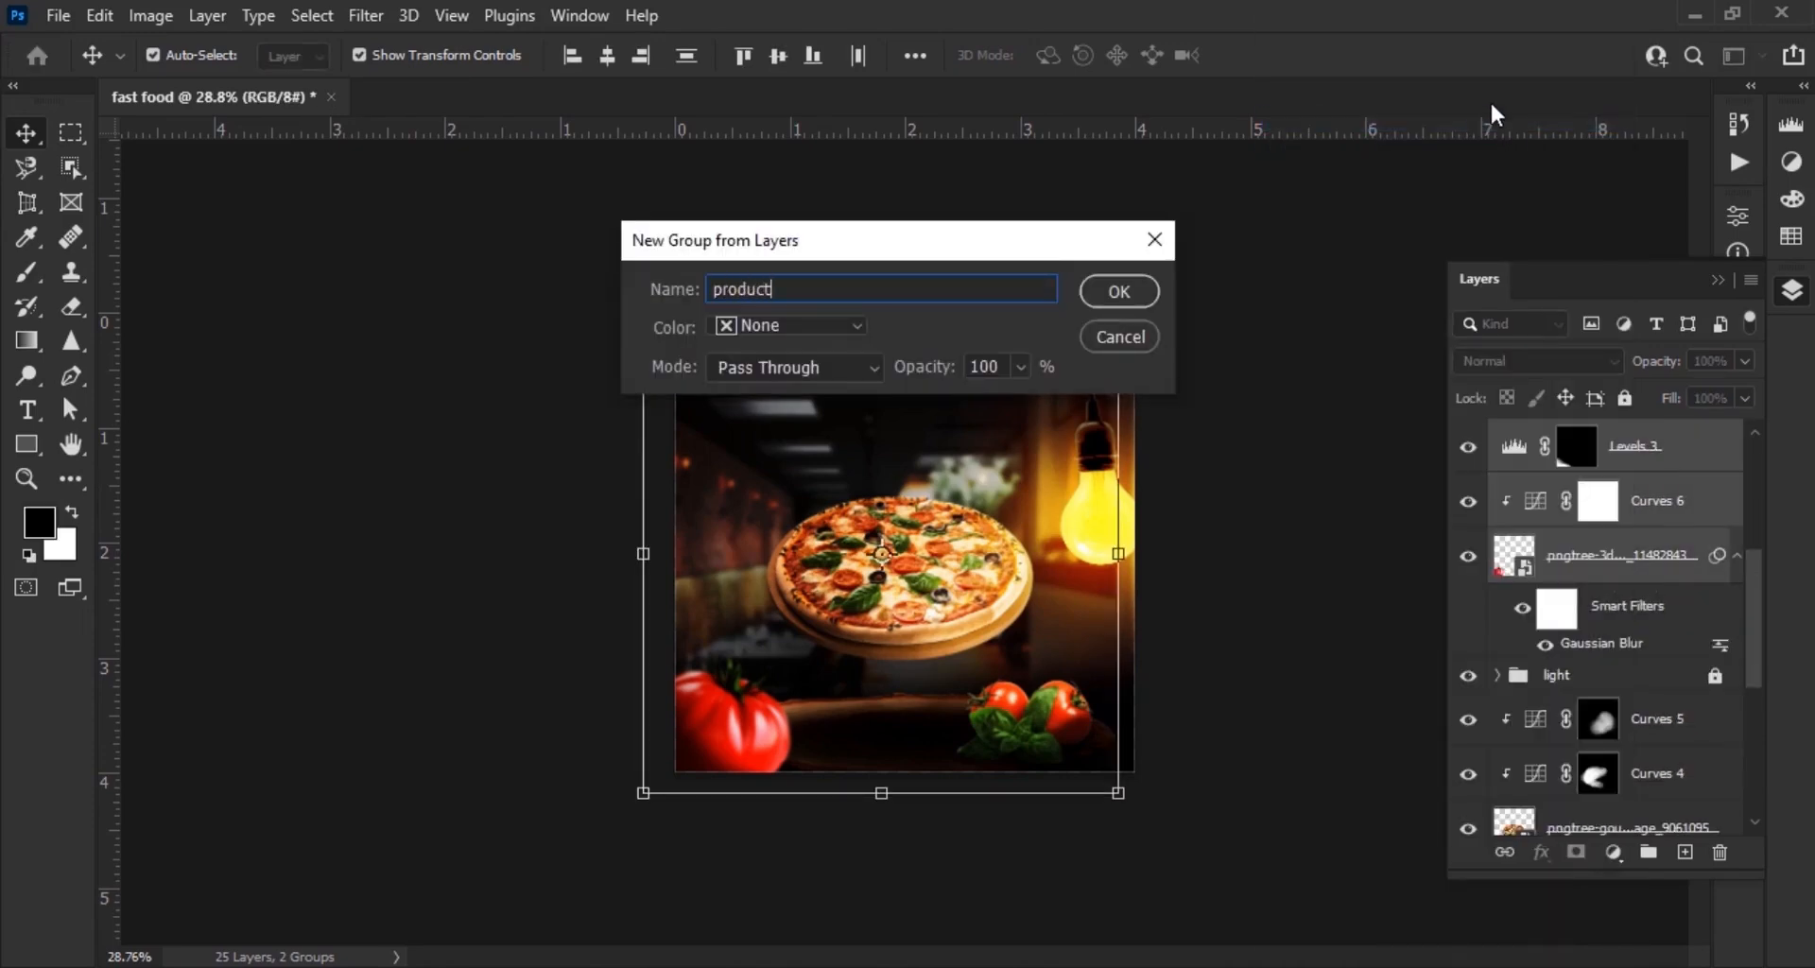
click(1128, 292)
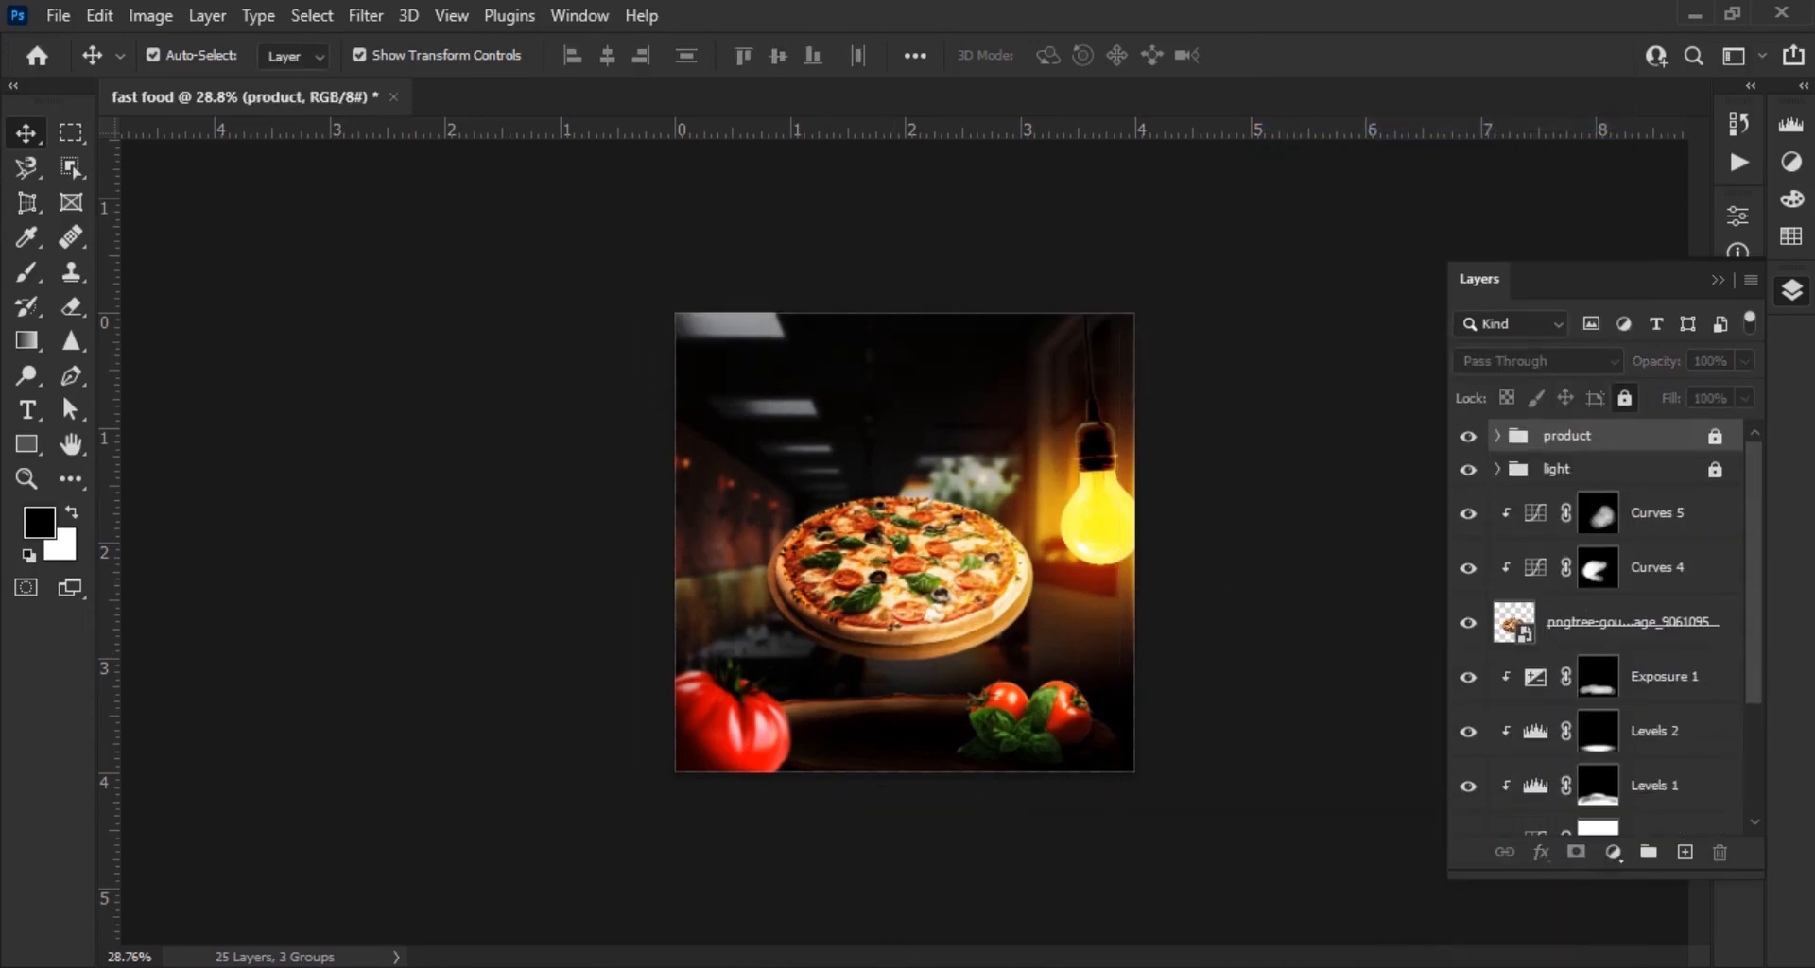
Bring the cut tomato slice image into the poster and place it partly outside the upper left edge
key(alt+Tab)
click(884, 210)
drag(884, 210, 946, 515)
drag(922, 559, 713, 459)
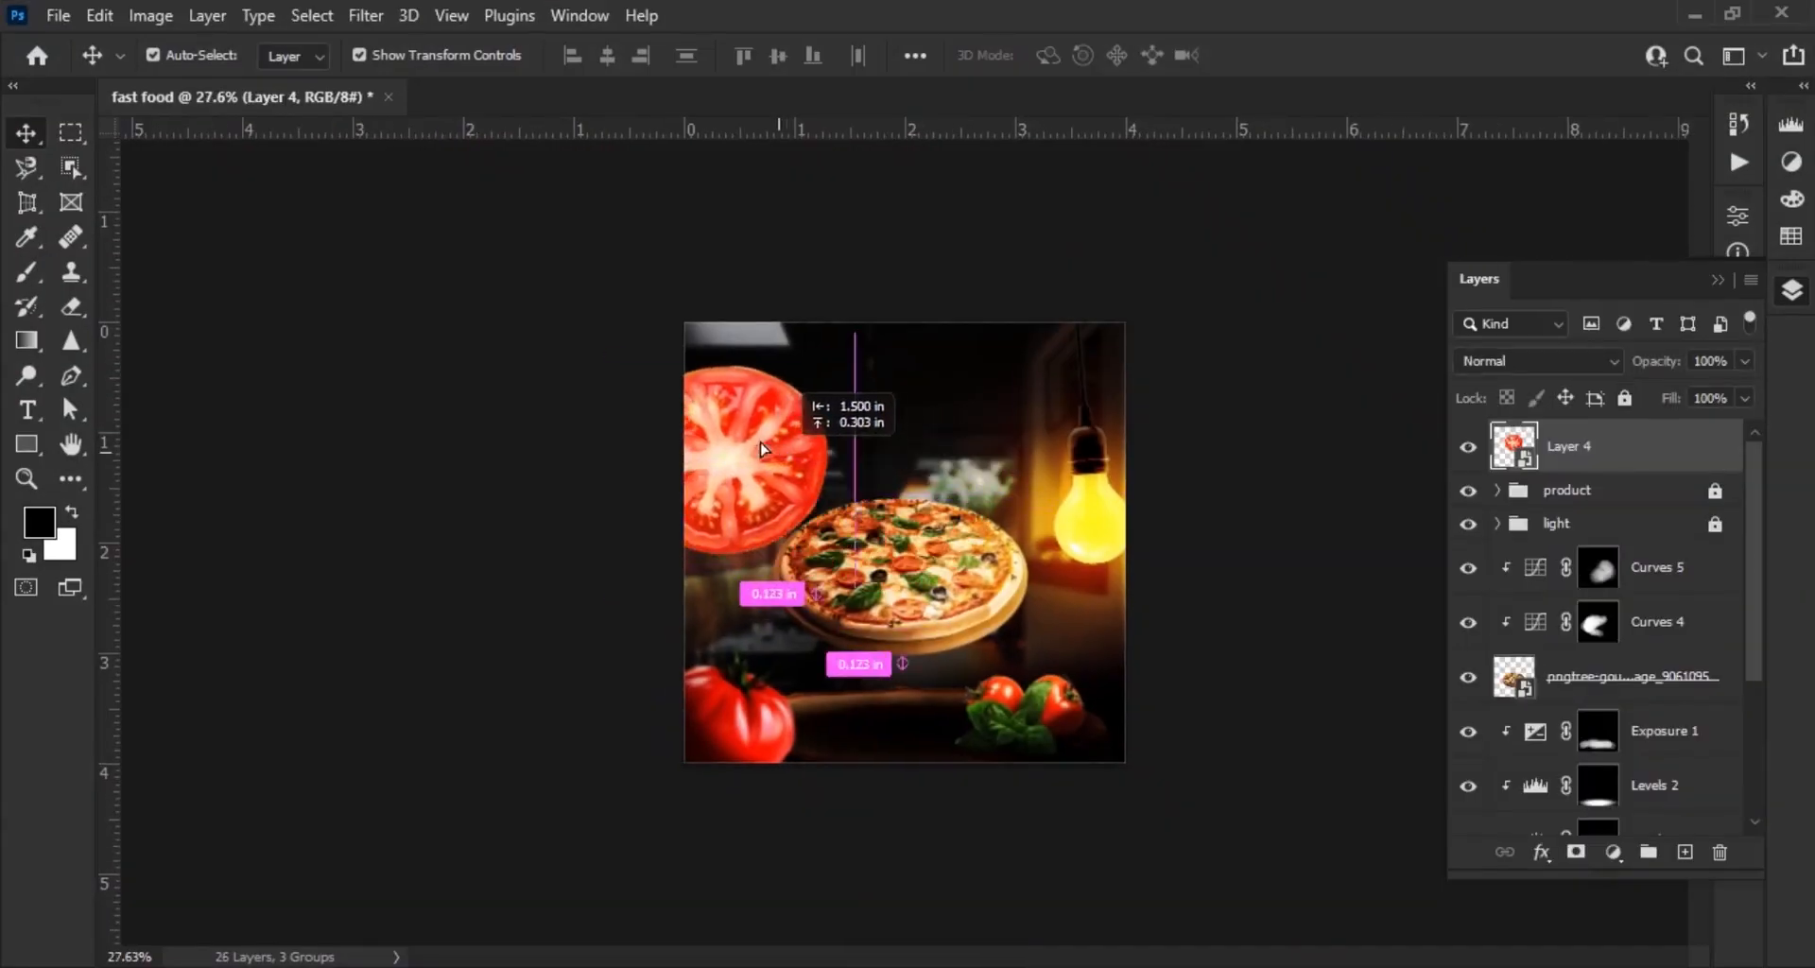
Scale the tomato slice down and rotate it to about -178.7 degrees
scroll(714, 454, up, 5)
drag(920, 546, 883, 545)
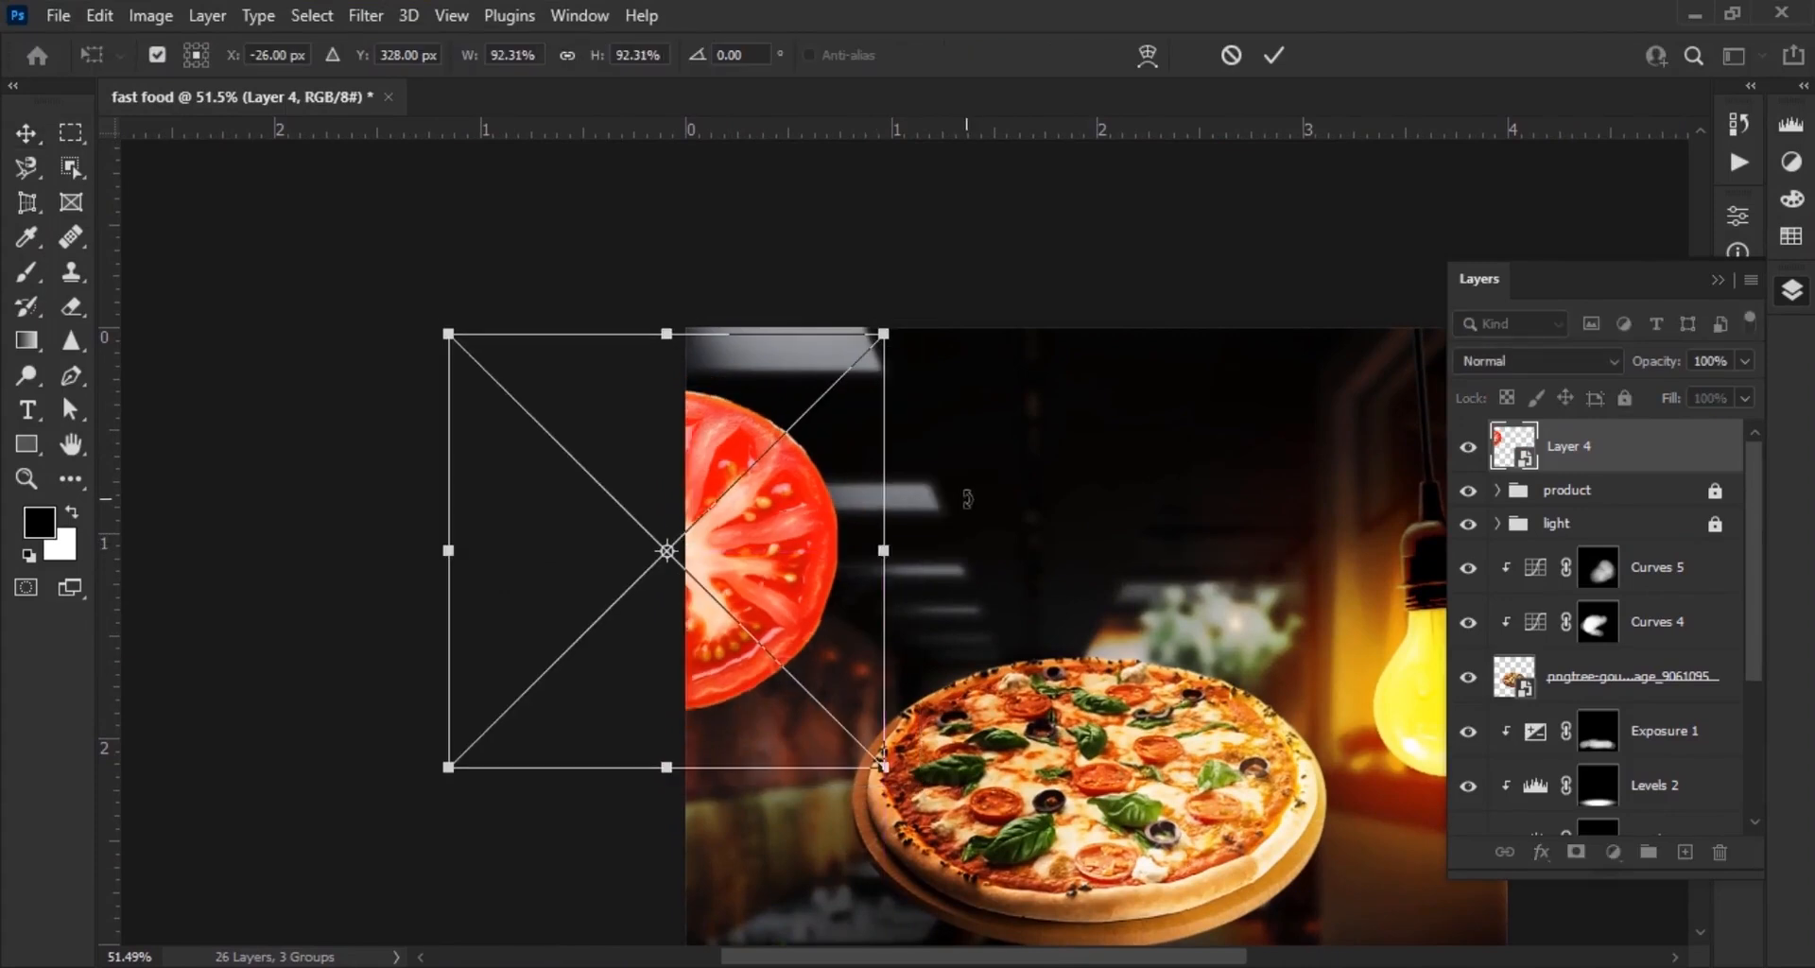
drag(965, 501, 280, 612)
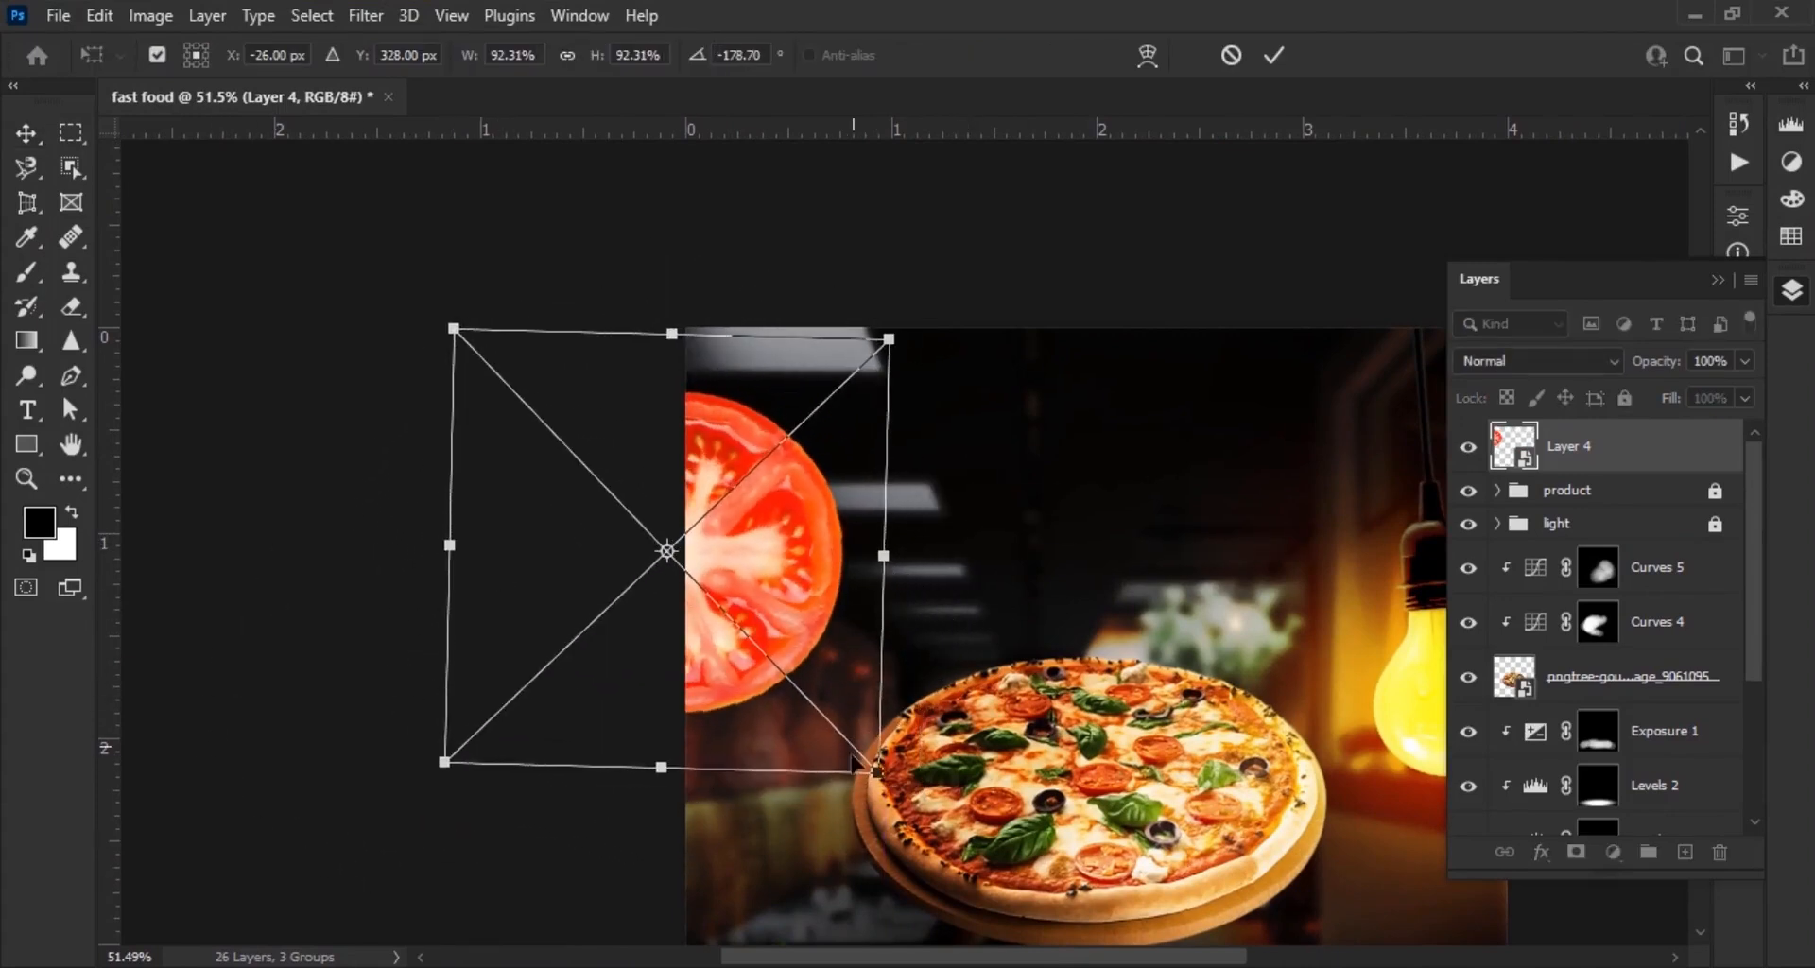
drag(875, 768, 864, 723)
right_click(719, 548)
click(859, 259)
click(1275, 55)
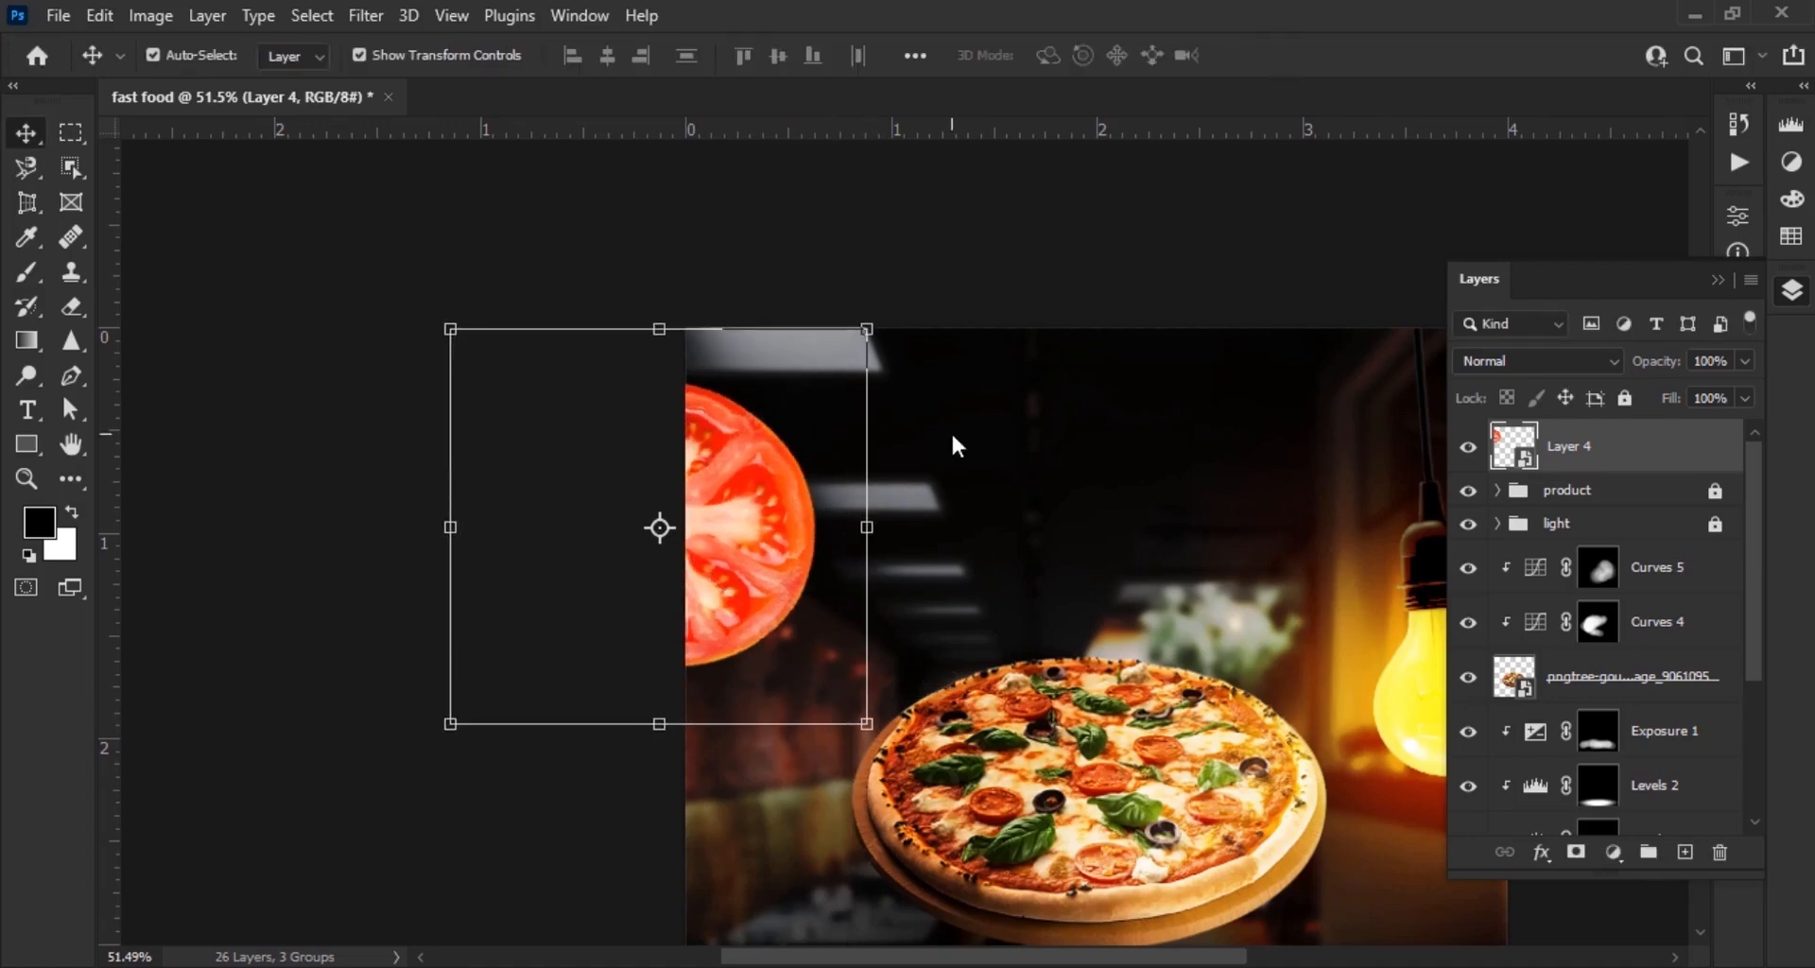
Shrink the tomato slice to about 1.9 in wide and 1.8 in high and deselect its layer
click(722, 539)
drag(867, 526, 848, 519)
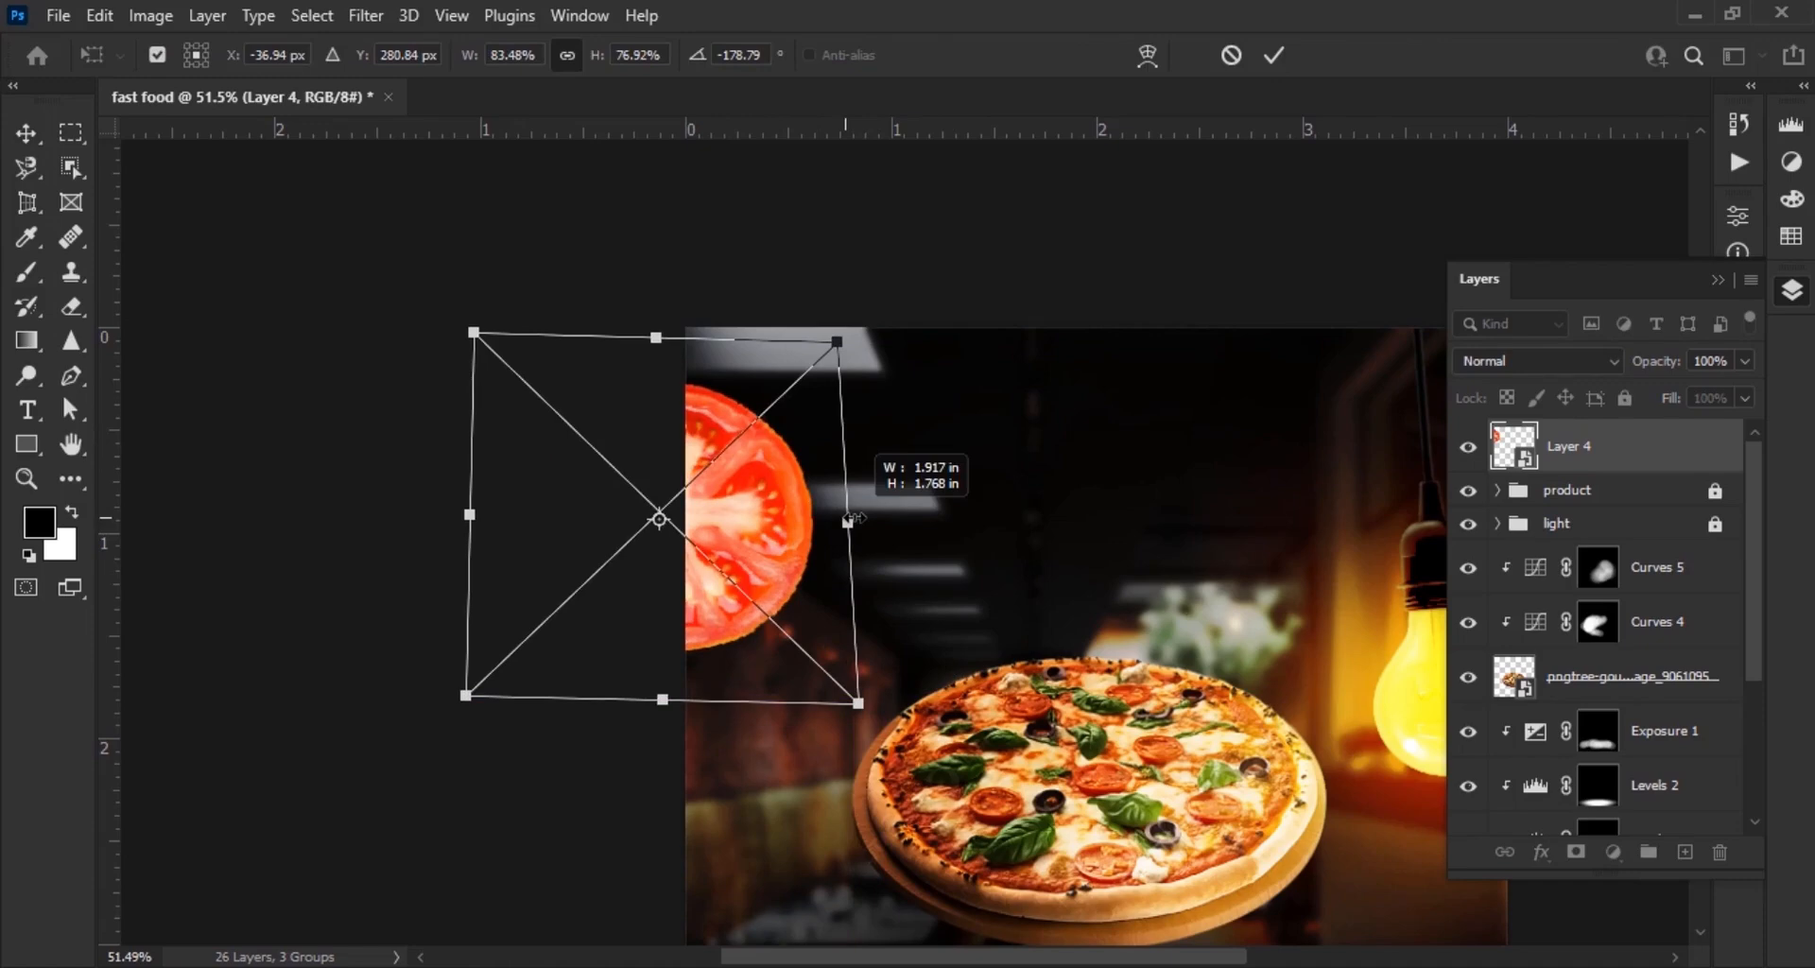
scroll(854, 518, down, 6)
click(1274, 54)
click(1344, 630)
scroll(1243, 567, up, 5)
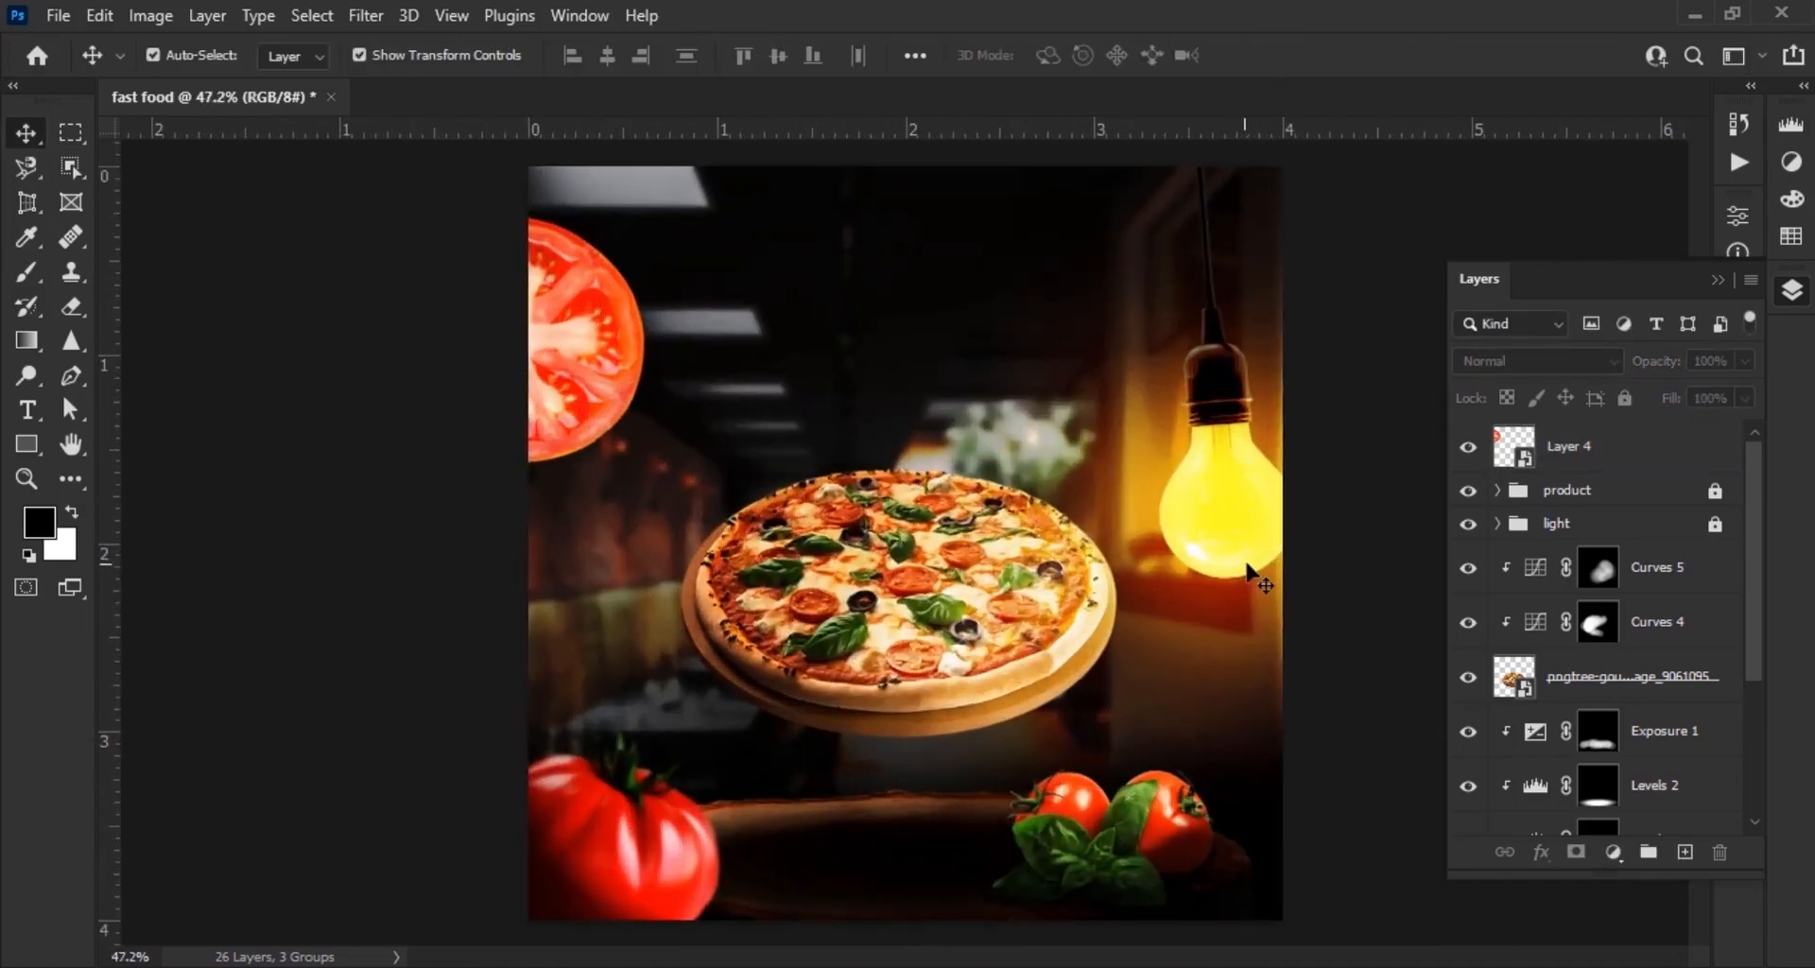
scroll(1126, 573, down, 1)
Add a Curves adjustment clipped to the tomato slice and shape an S-curve with darker shadows and brighter highlights
click(624, 380)
scroll(660, 498, up, 3)
click(1612, 852)
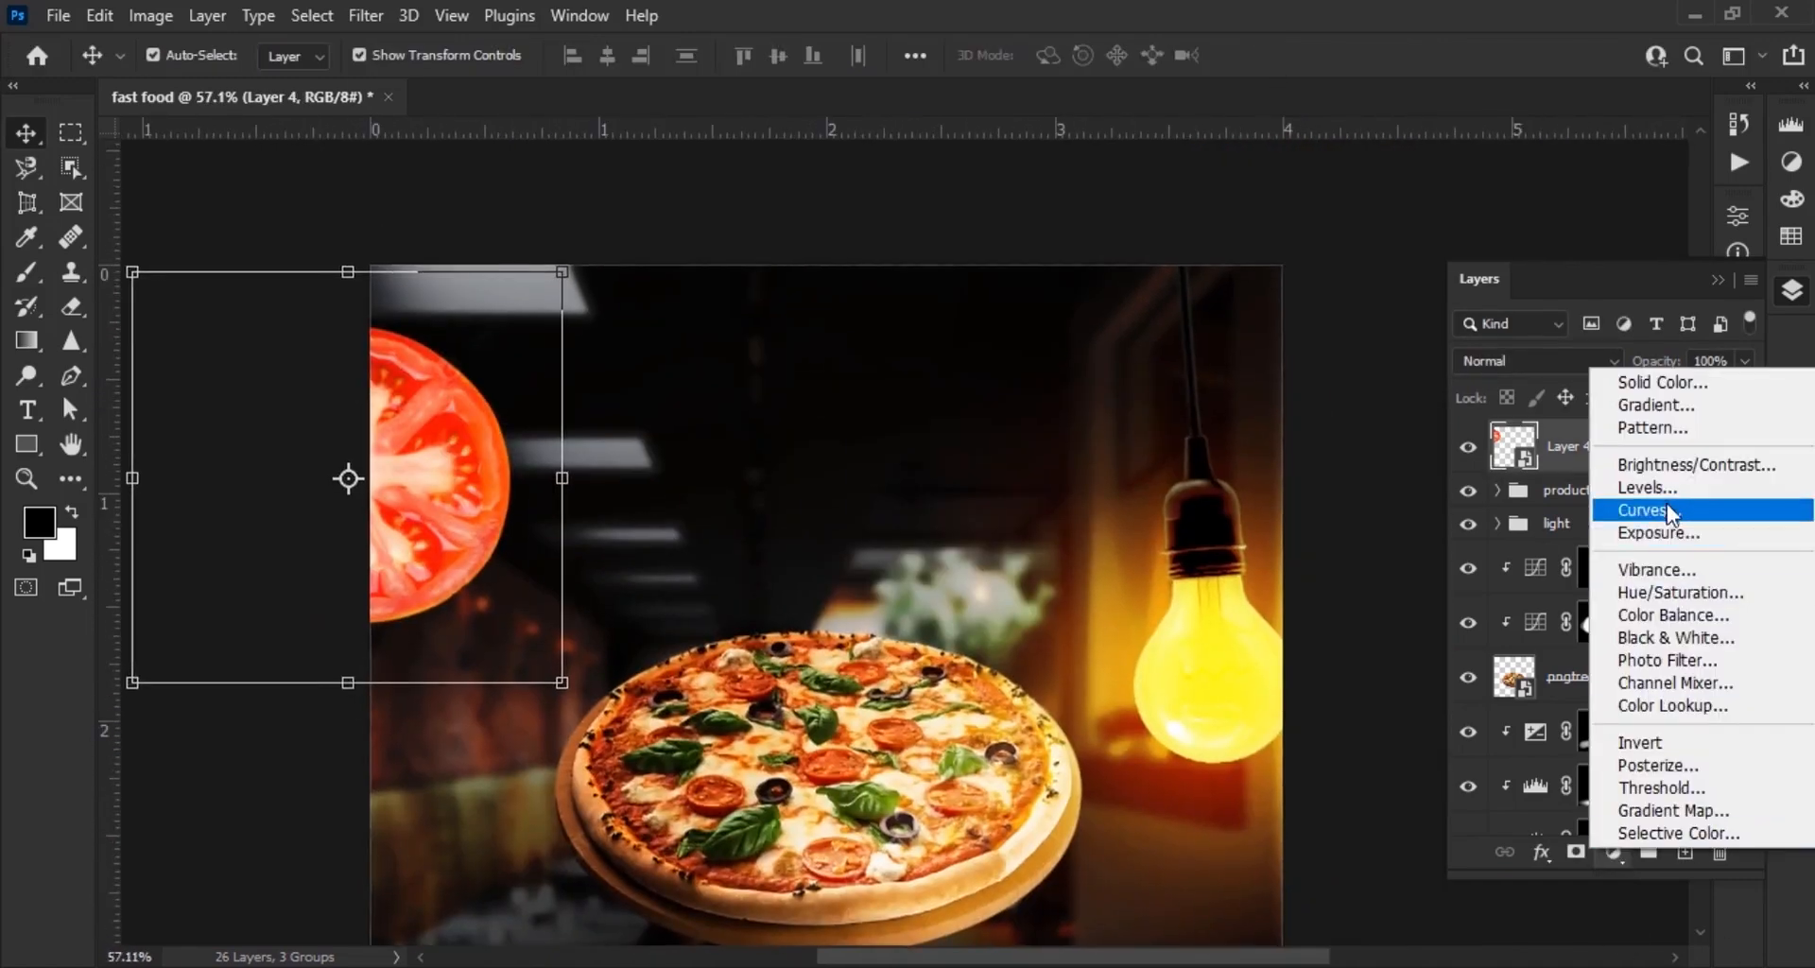
click(1679, 515)
drag(1560, 464, 1562, 496)
drag(1603, 441, 1608, 437)
click(1664, 205)
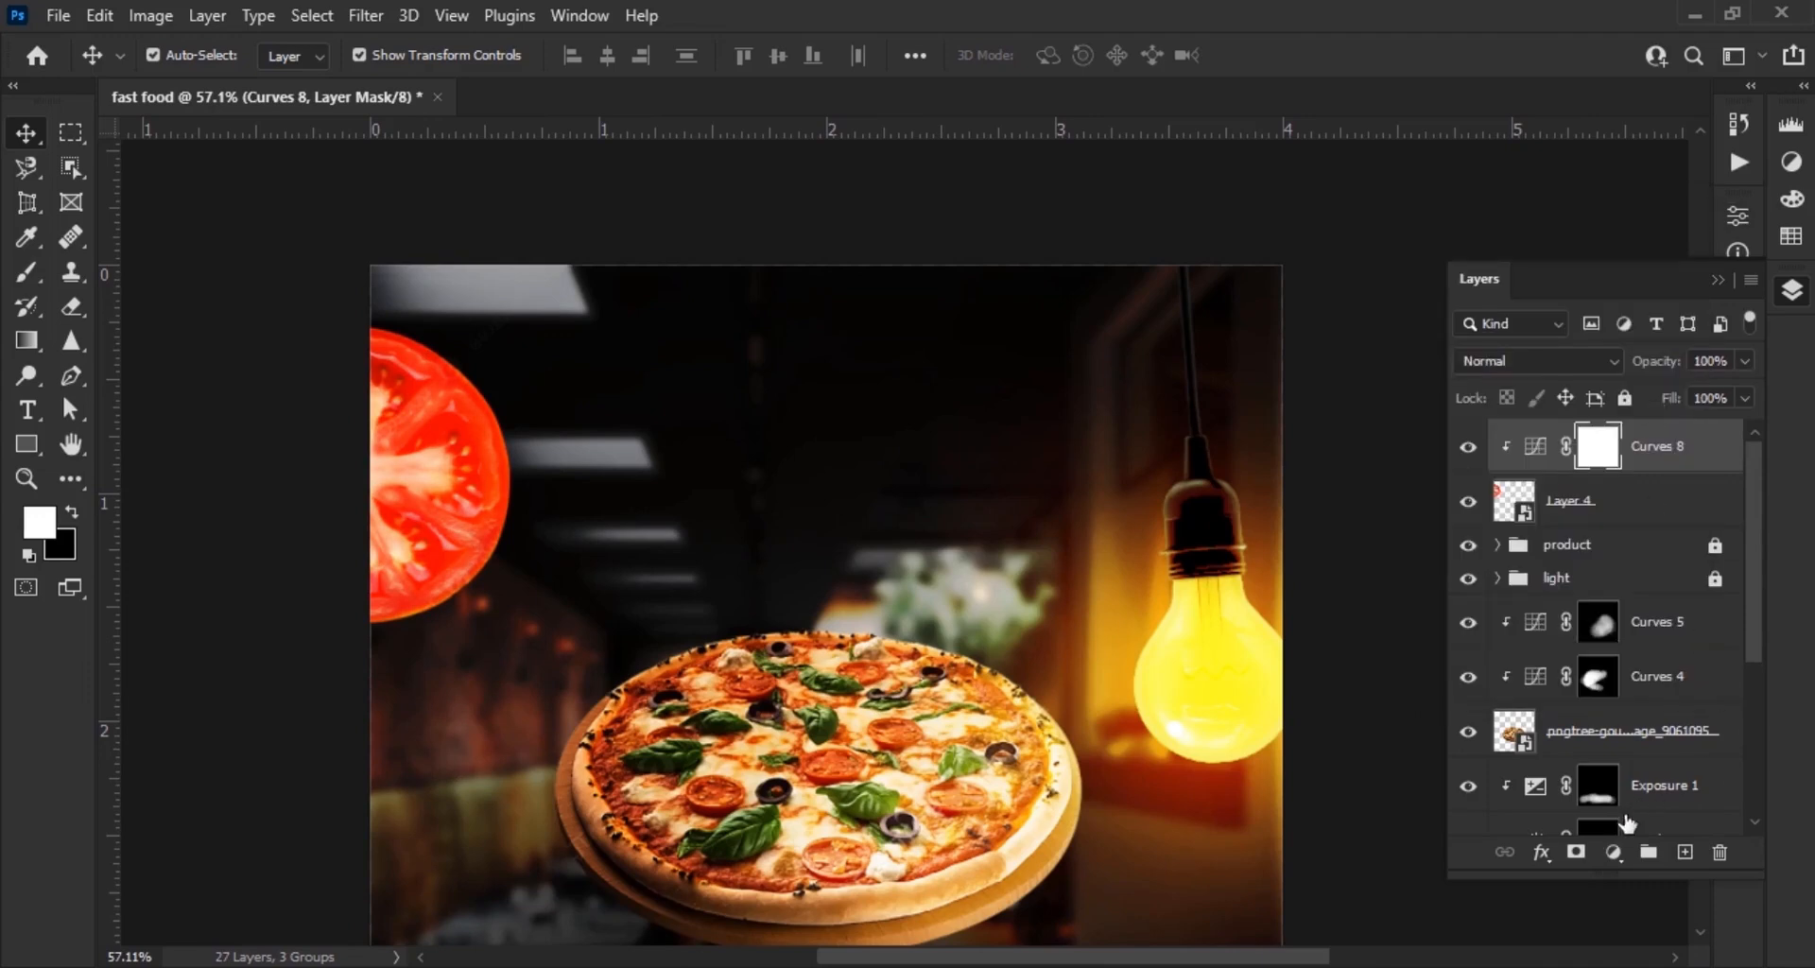
Add a clipped Levels adjustment to the tomato slice with midtones at 0.56 and white output at 176
click(1612, 852)
click(1645, 486)
drag(1574, 485, 1609, 486)
drag(1669, 564, 1632, 564)
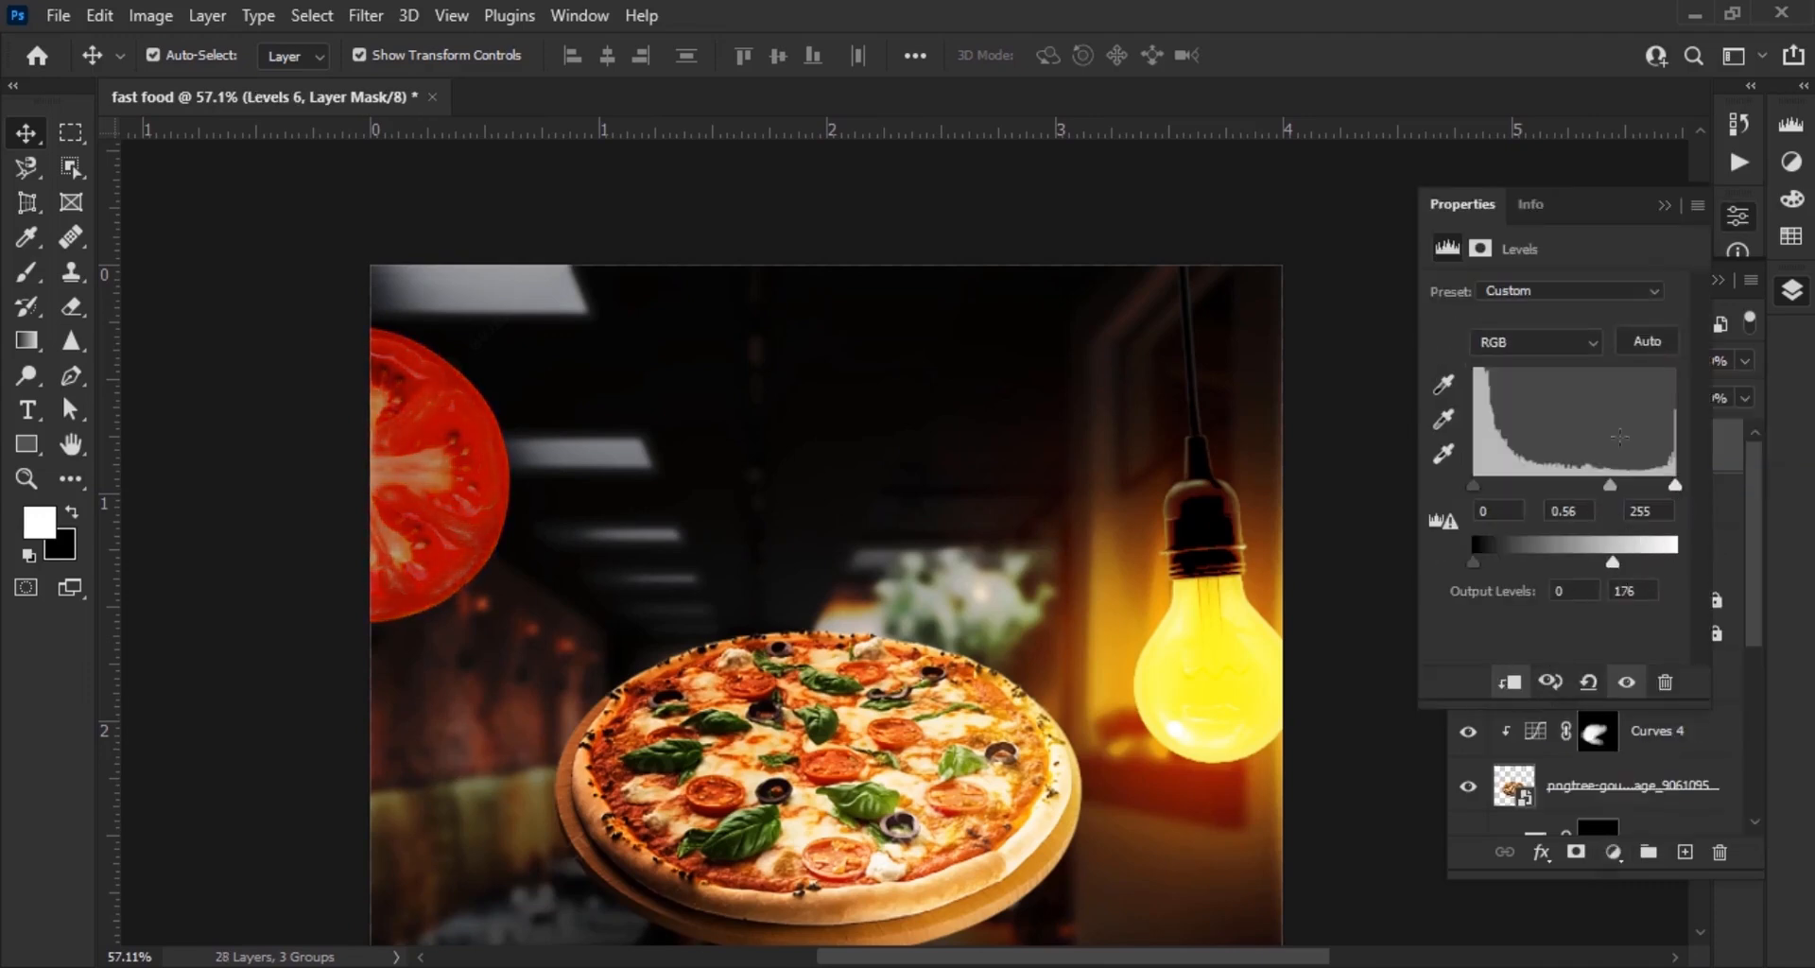
click(1664, 204)
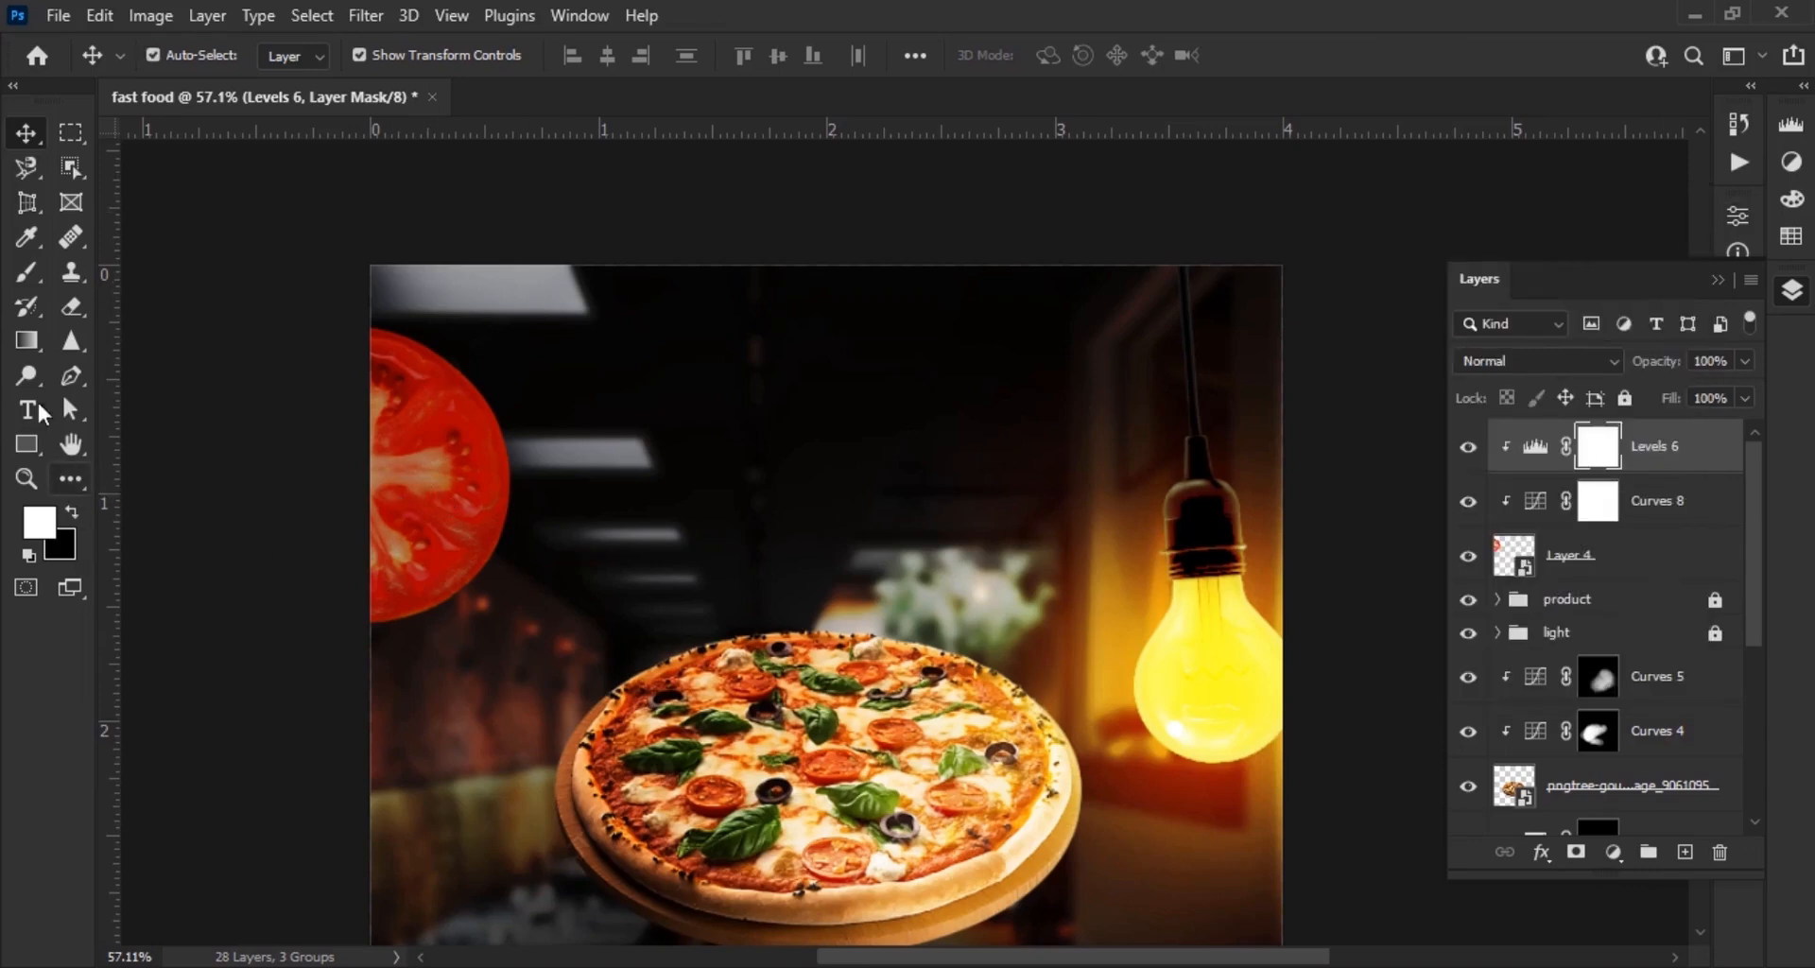
Paint black on the Levels mask with a size 175 brush at 42% opacity to brighten the slice's right side
click(27, 272)
scroll(457, 571, up, 5)
key(bracketright)
key(bracketright)
key(bracketright)
key(bracketright)
key(bracketright)
mouse_move(464, 569)
mouse_down()
mouse_move(628, 626)
mouse_move(626, 659)
mouse_up()
click(74, 514)
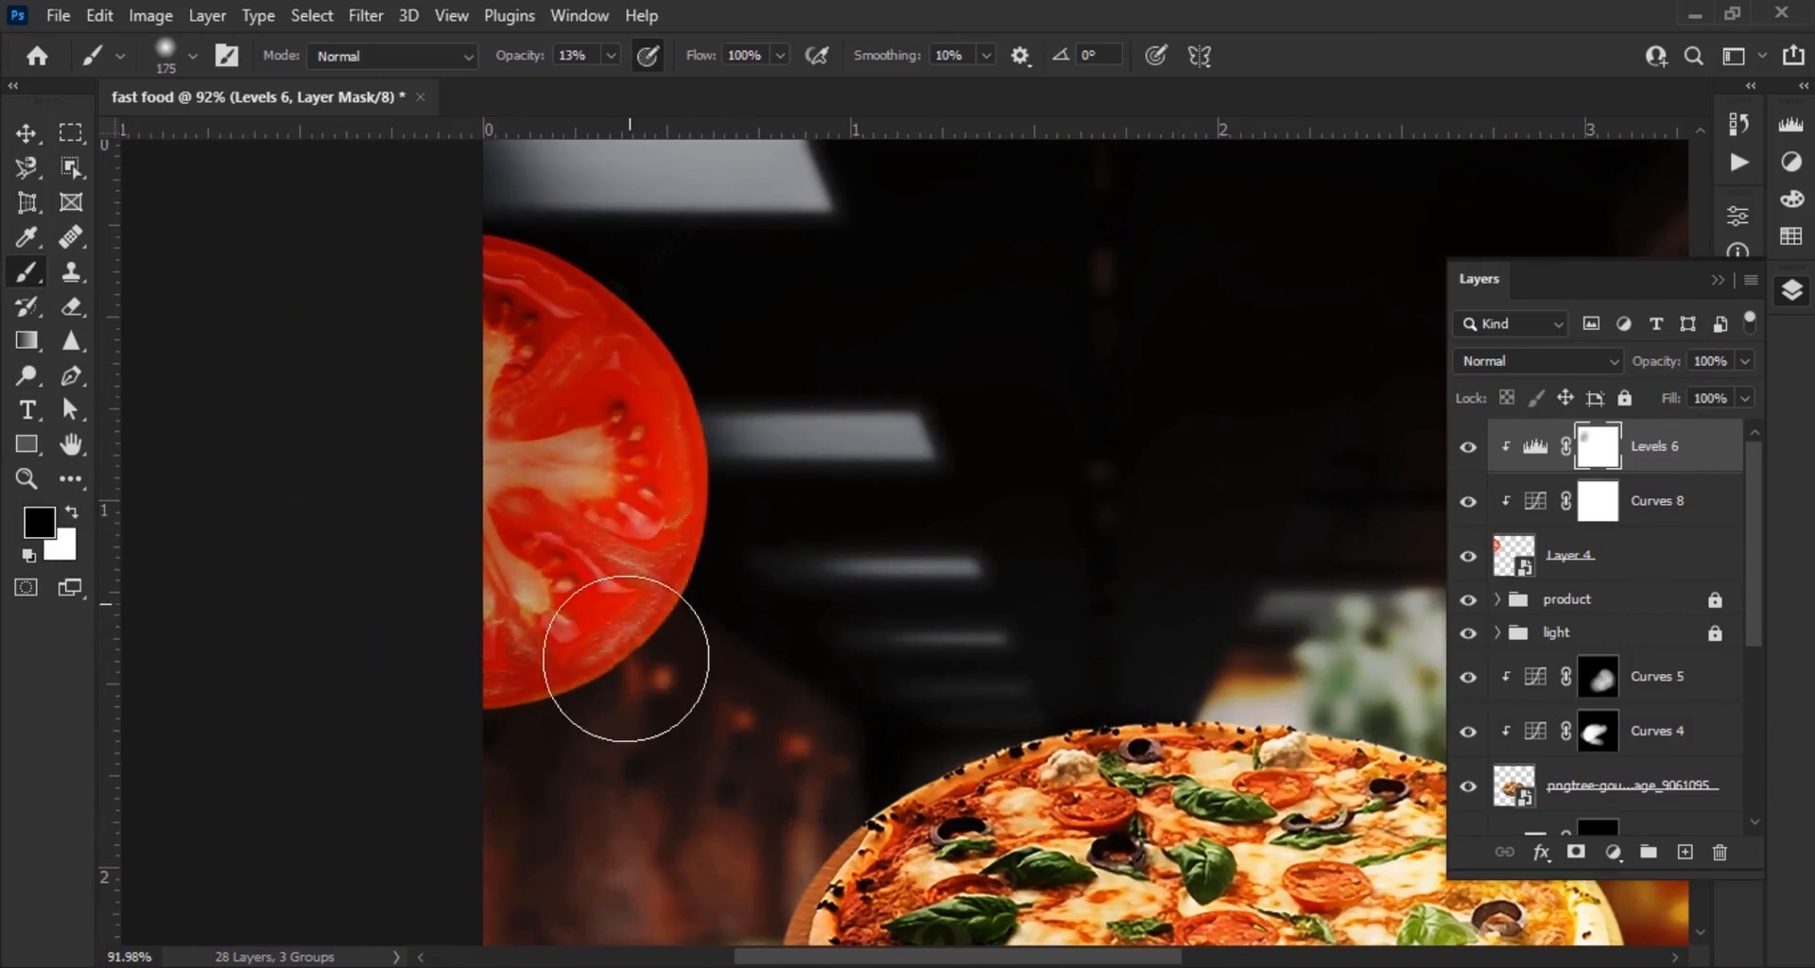
drag(541, 65, 568, 64)
mouse_move(611, 244)
mouse_down()
mouse_move(648, 372)
mouse_move(559, 752)
mouse_up()
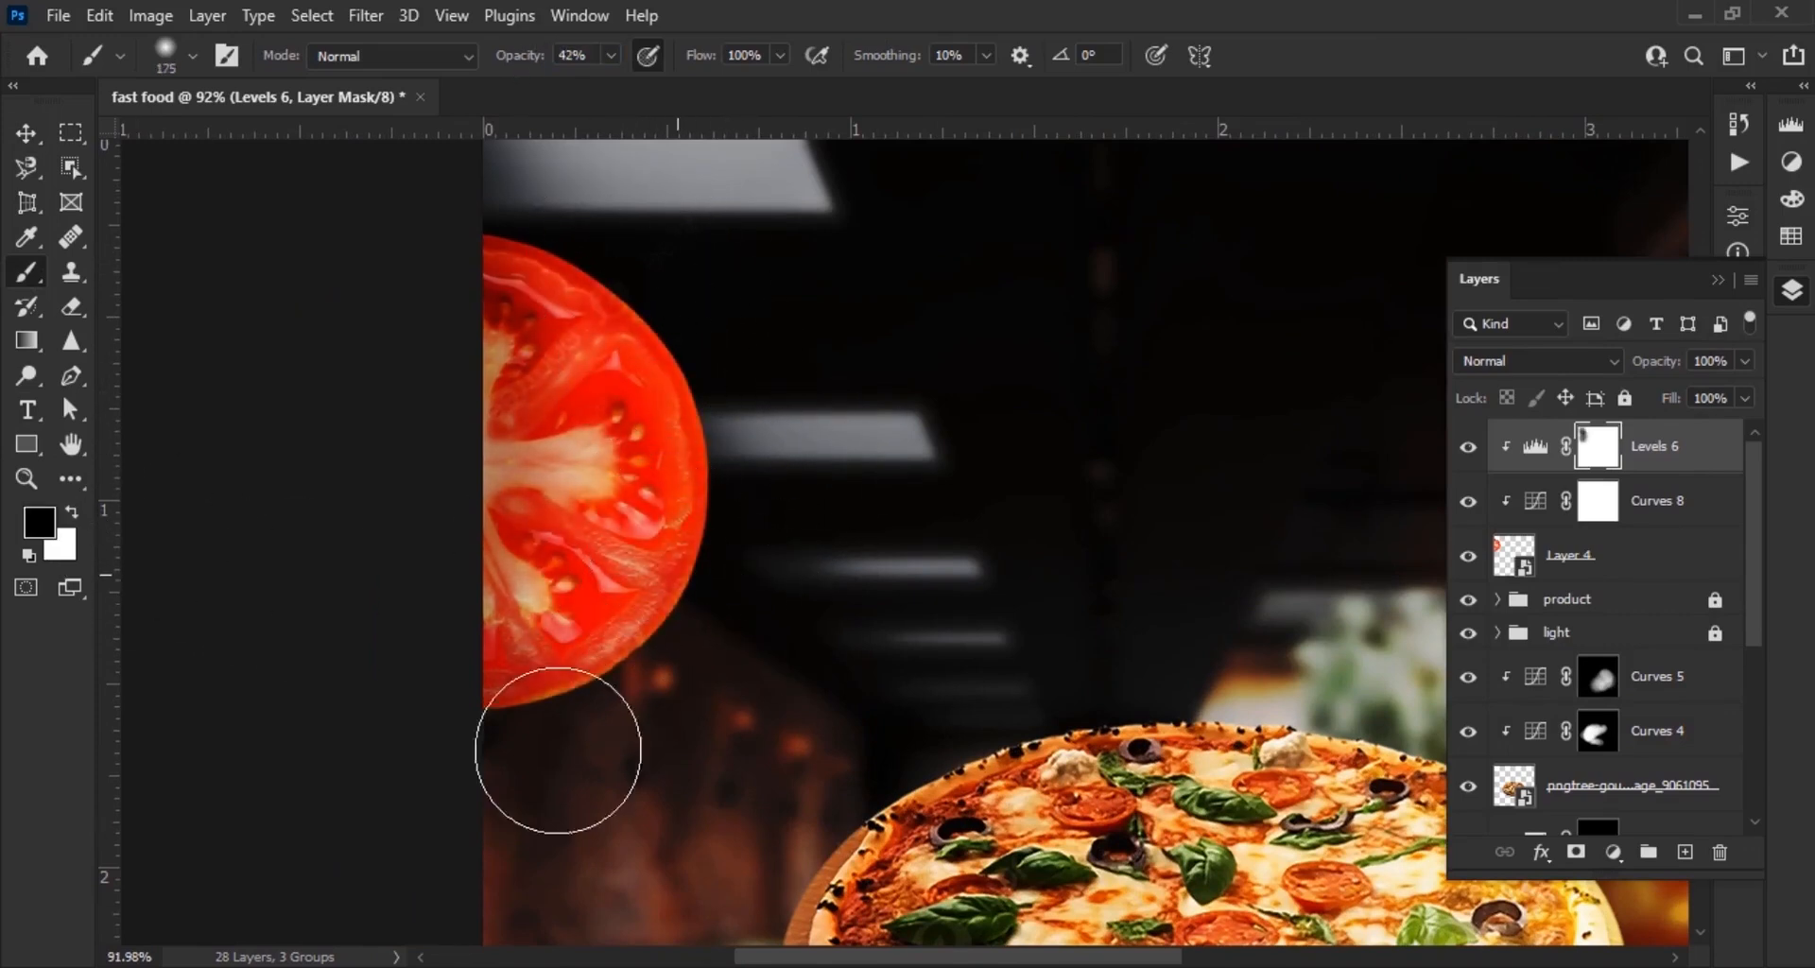
scroll(667, 621, down, 5)
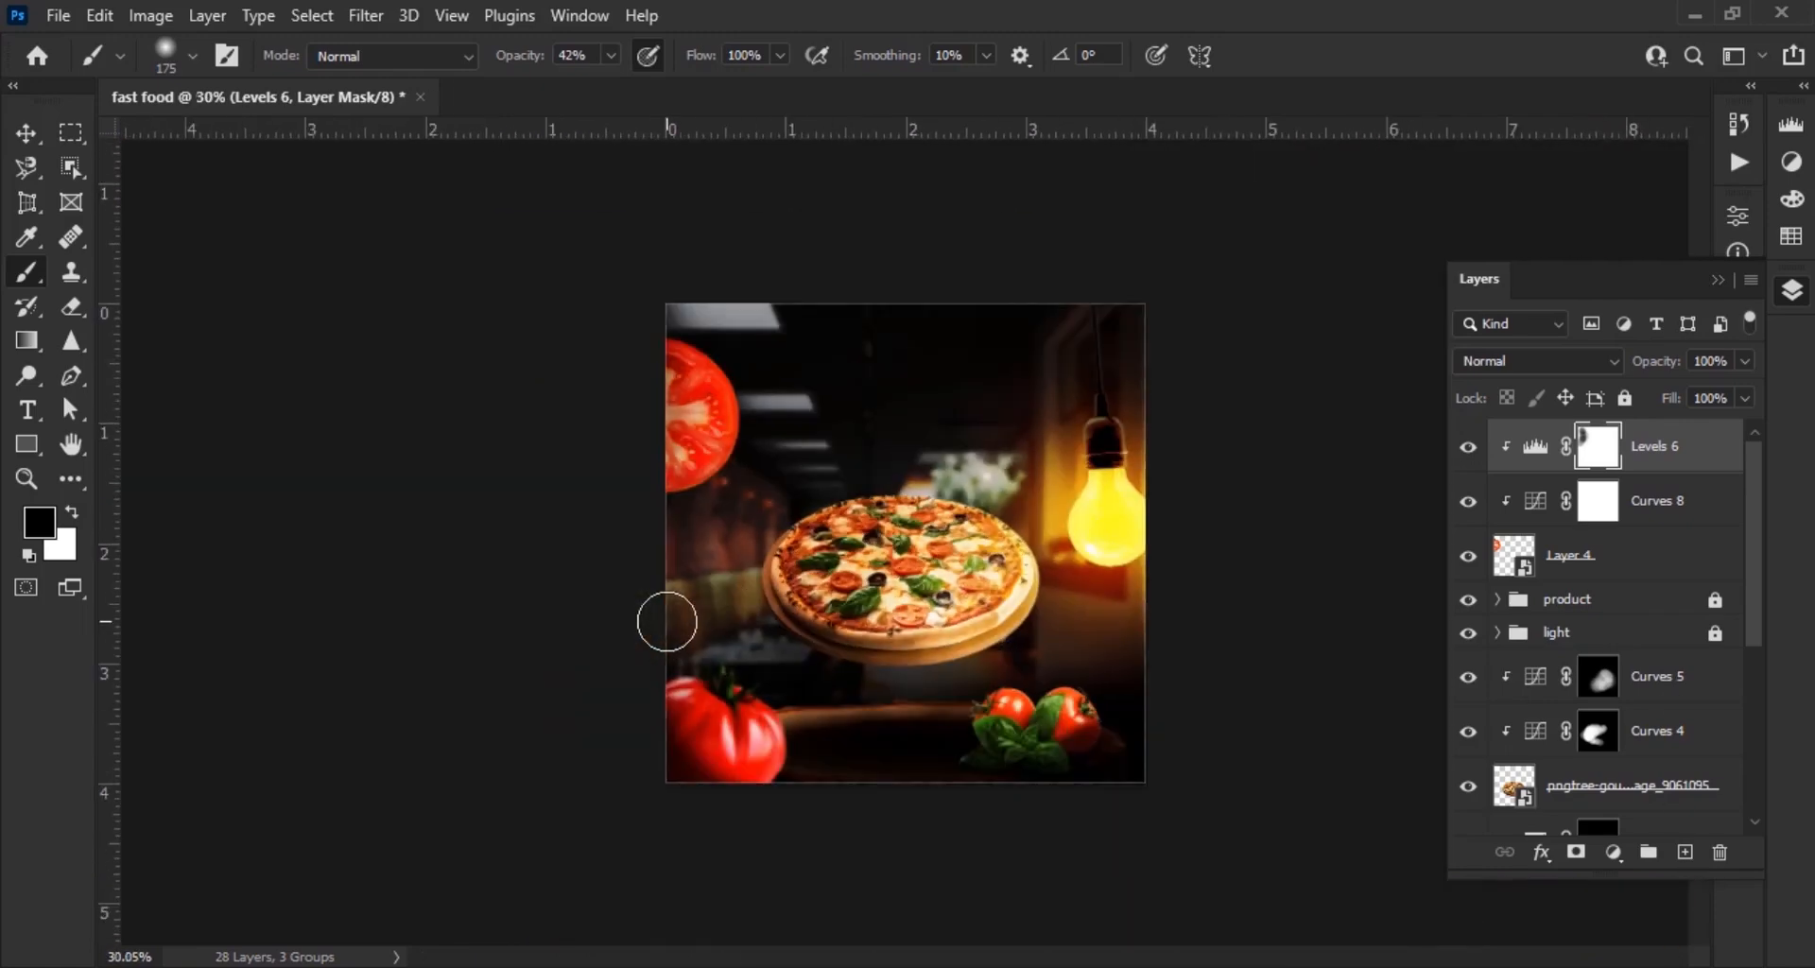
Apply a slight Gaussian Blur to the tomato slice layer, with a radius below 3.3 pixels
key(v)
click(1503, 567)
click(369, 15)
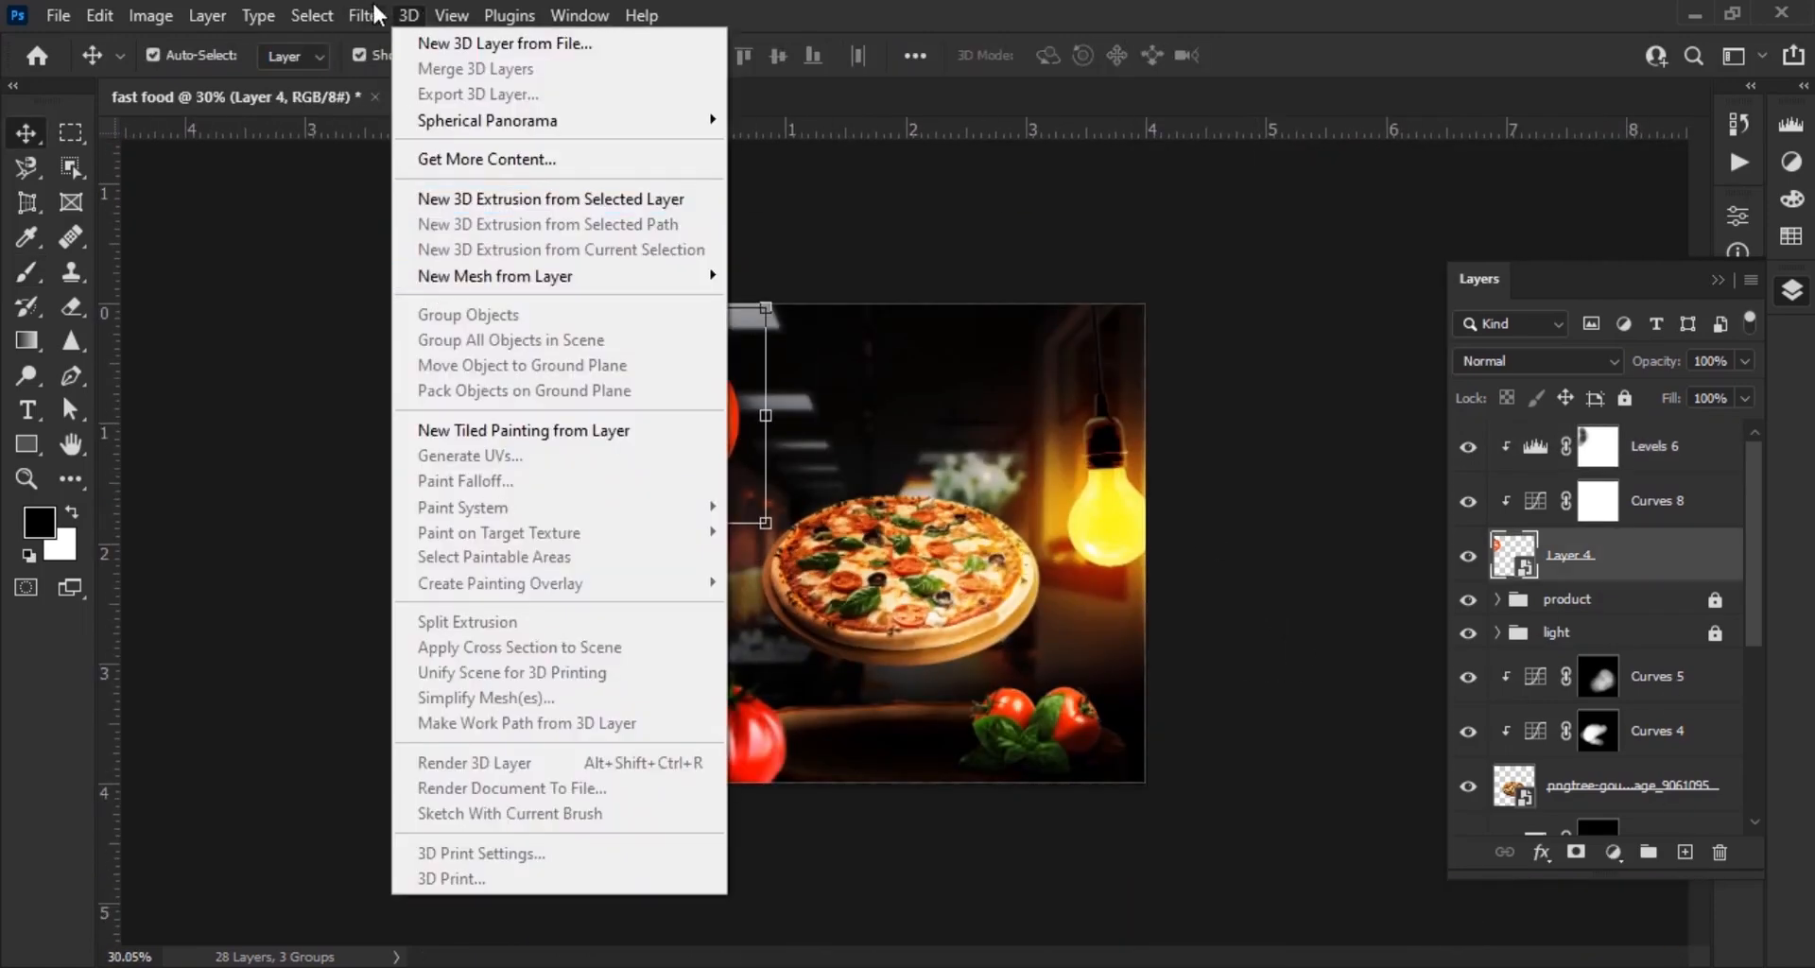
mouse_move(397, 381)
click(757, 499)
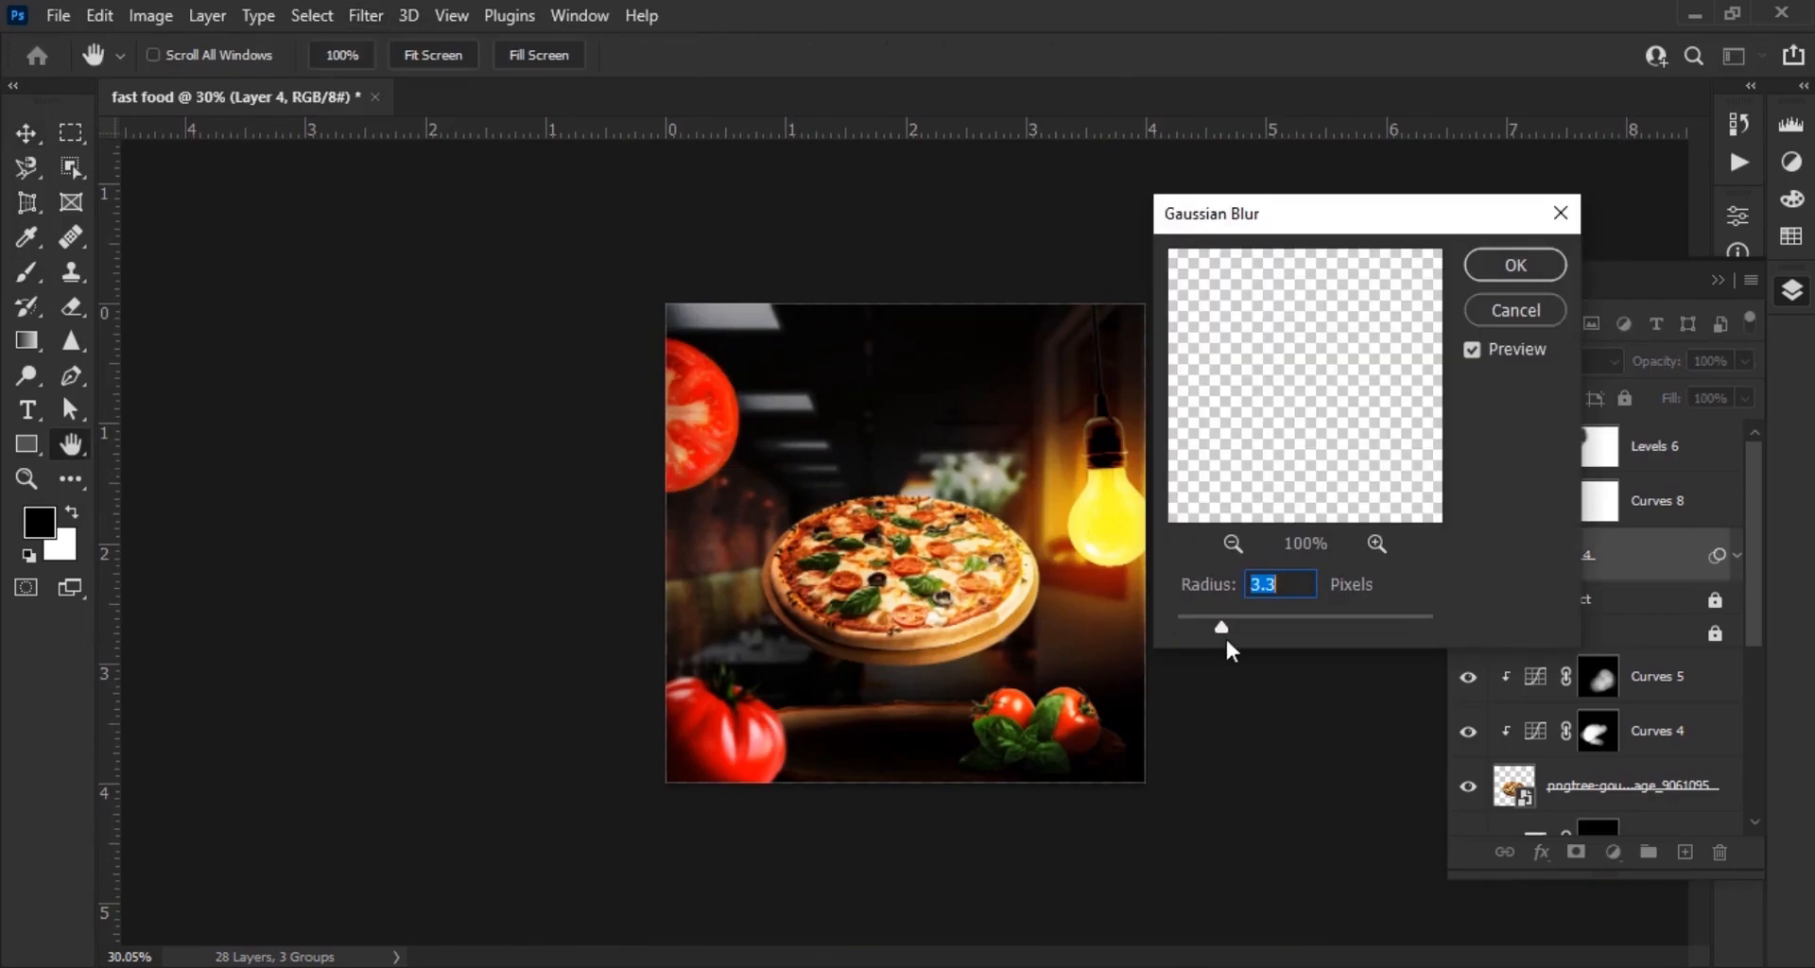
drag(1223, 635, 1197, 626)
click(1522, 269)
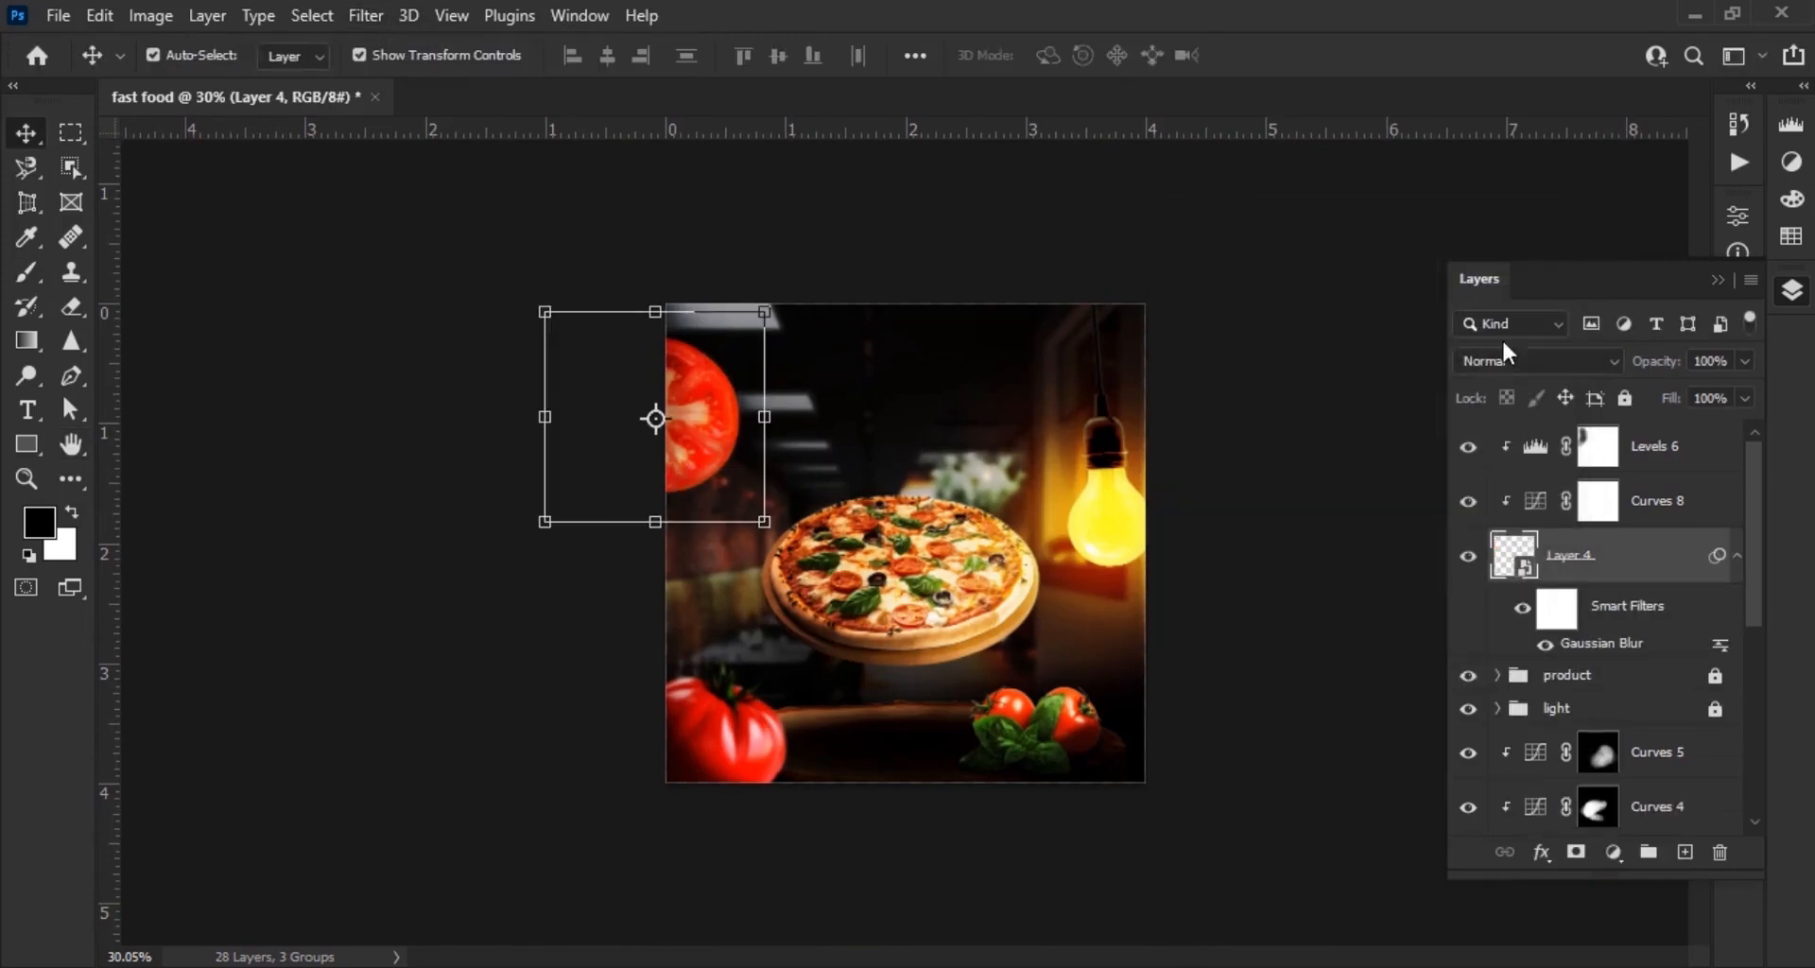
Add an Exposure adjustment above the slice's Levels layer, raise its exposure, and clip it to the tomato slice
click(1291, 813)
scroll(1135, 804, up, 2)
click(1649, 471)
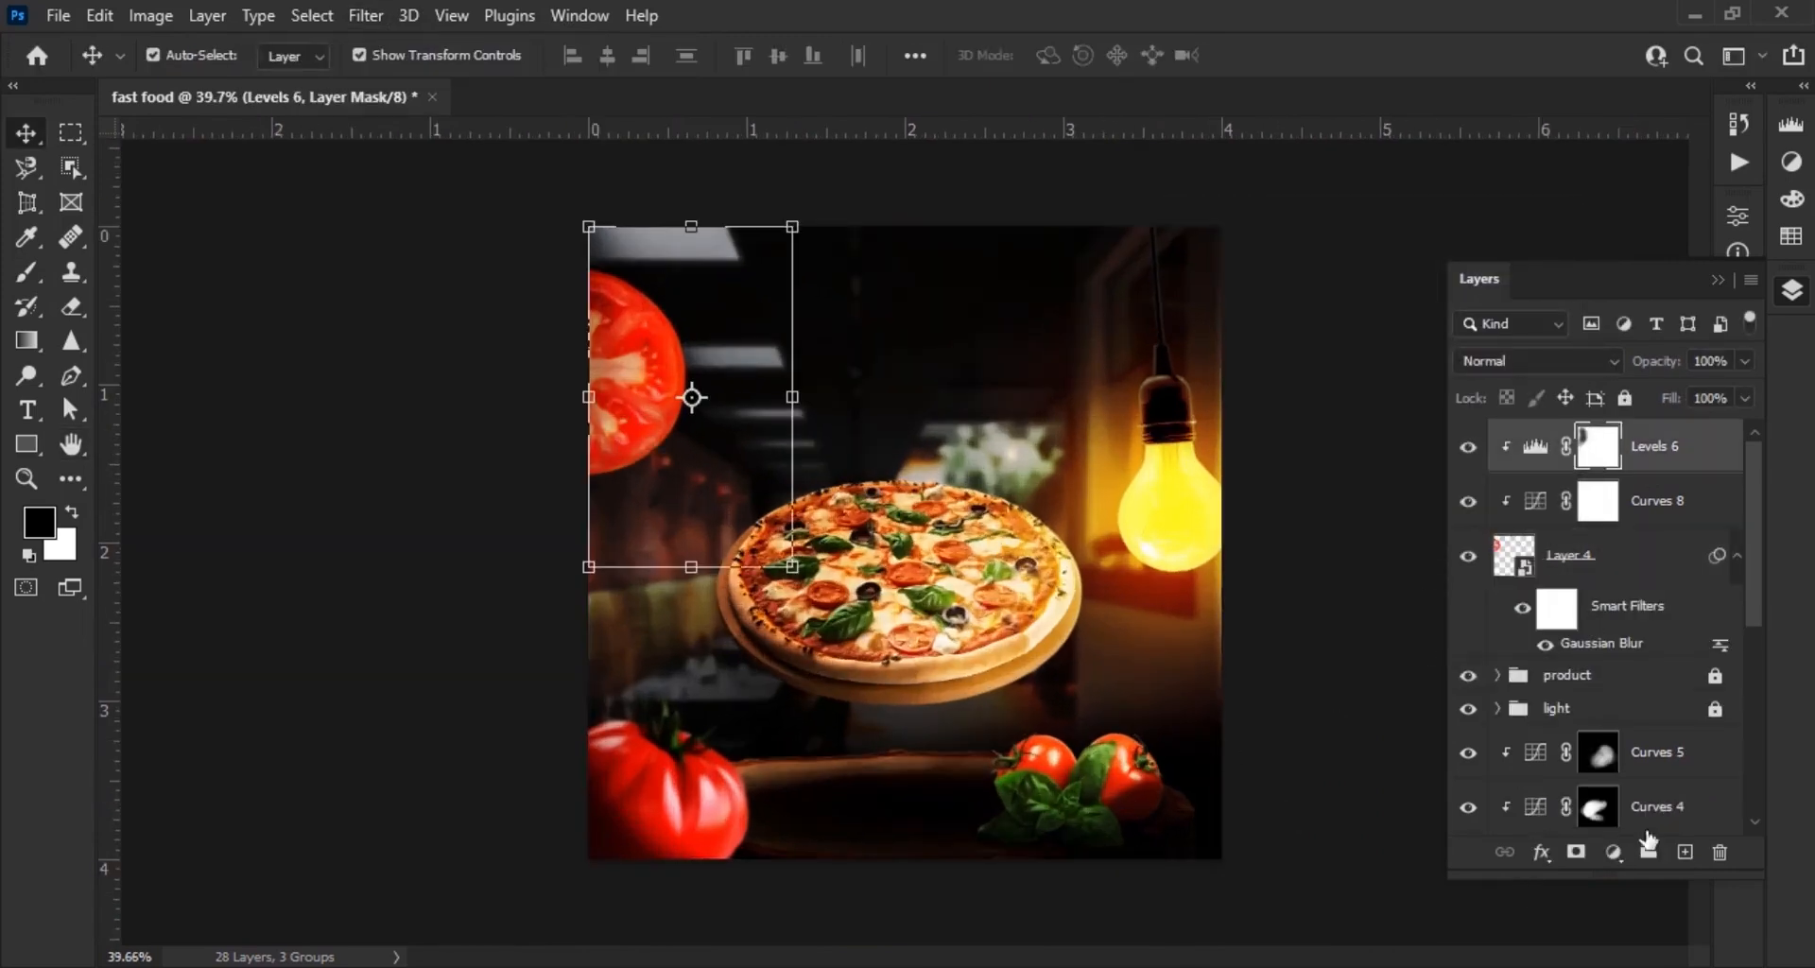
click(1612, 852)
click(1690, 530)
drag(1551, 354, 1578, 344)
click(1511, 682)
click(1666, 206)
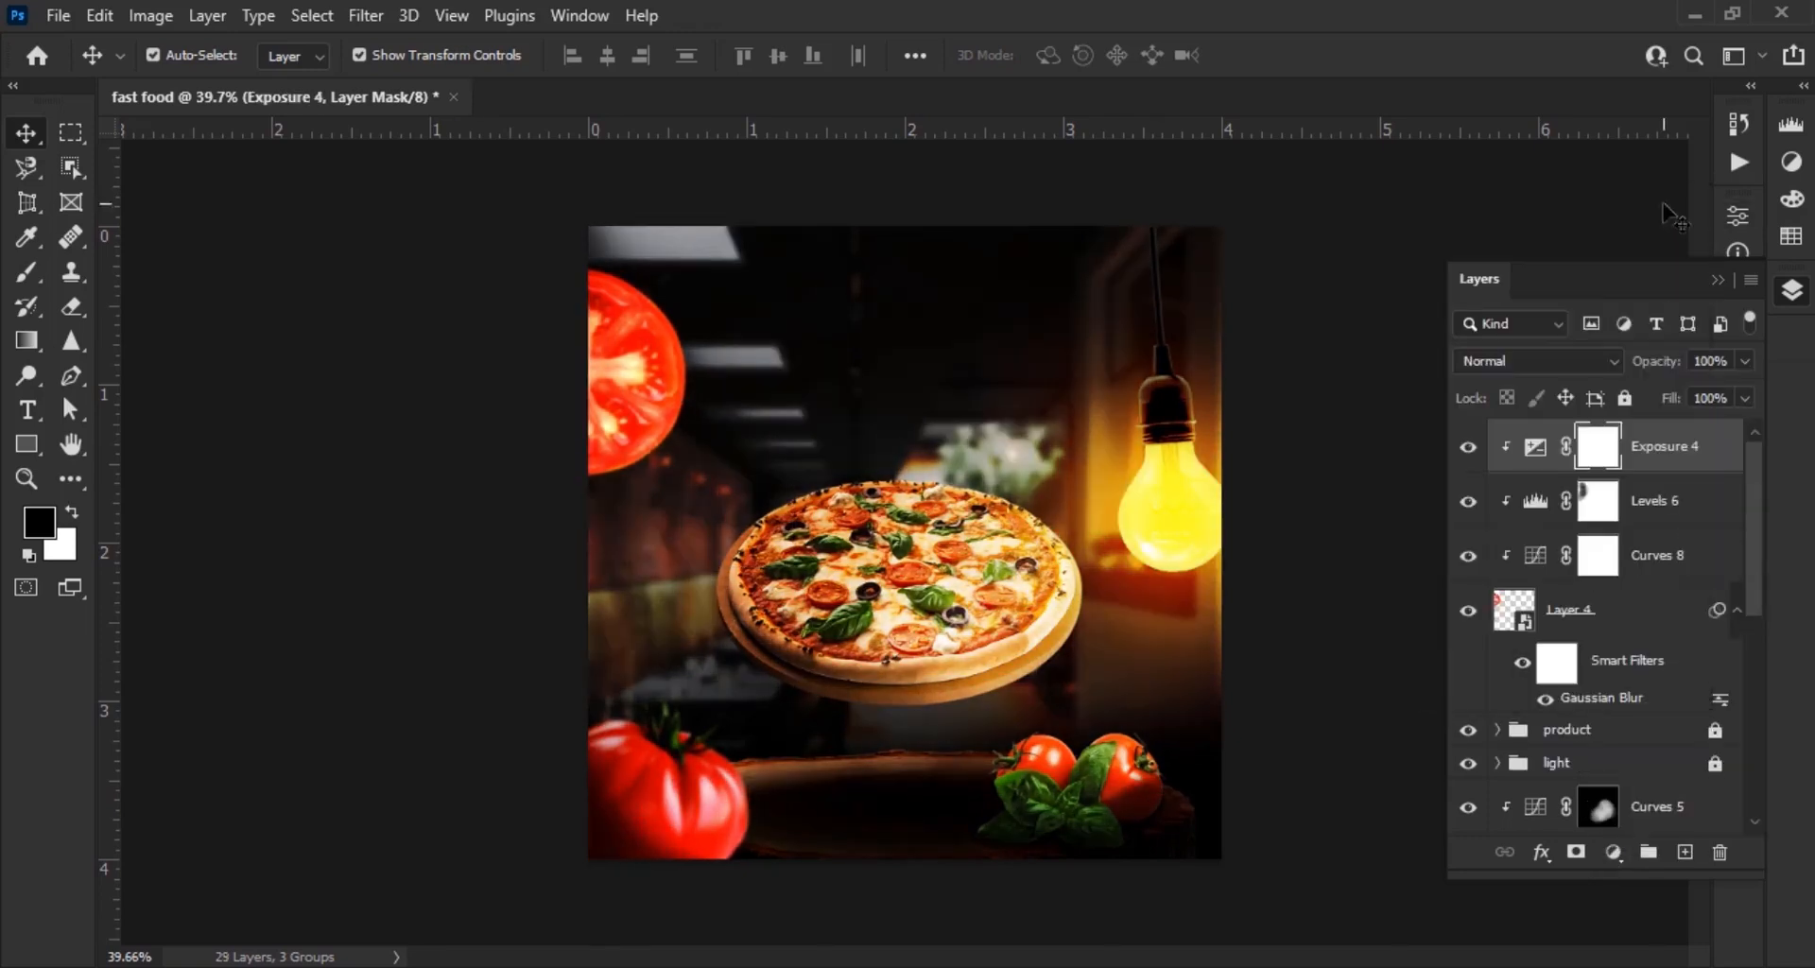
Paint black on the Exposure mask along the tomato slice's left part with the size 175 brush at 42% opacity
click(26, 274)
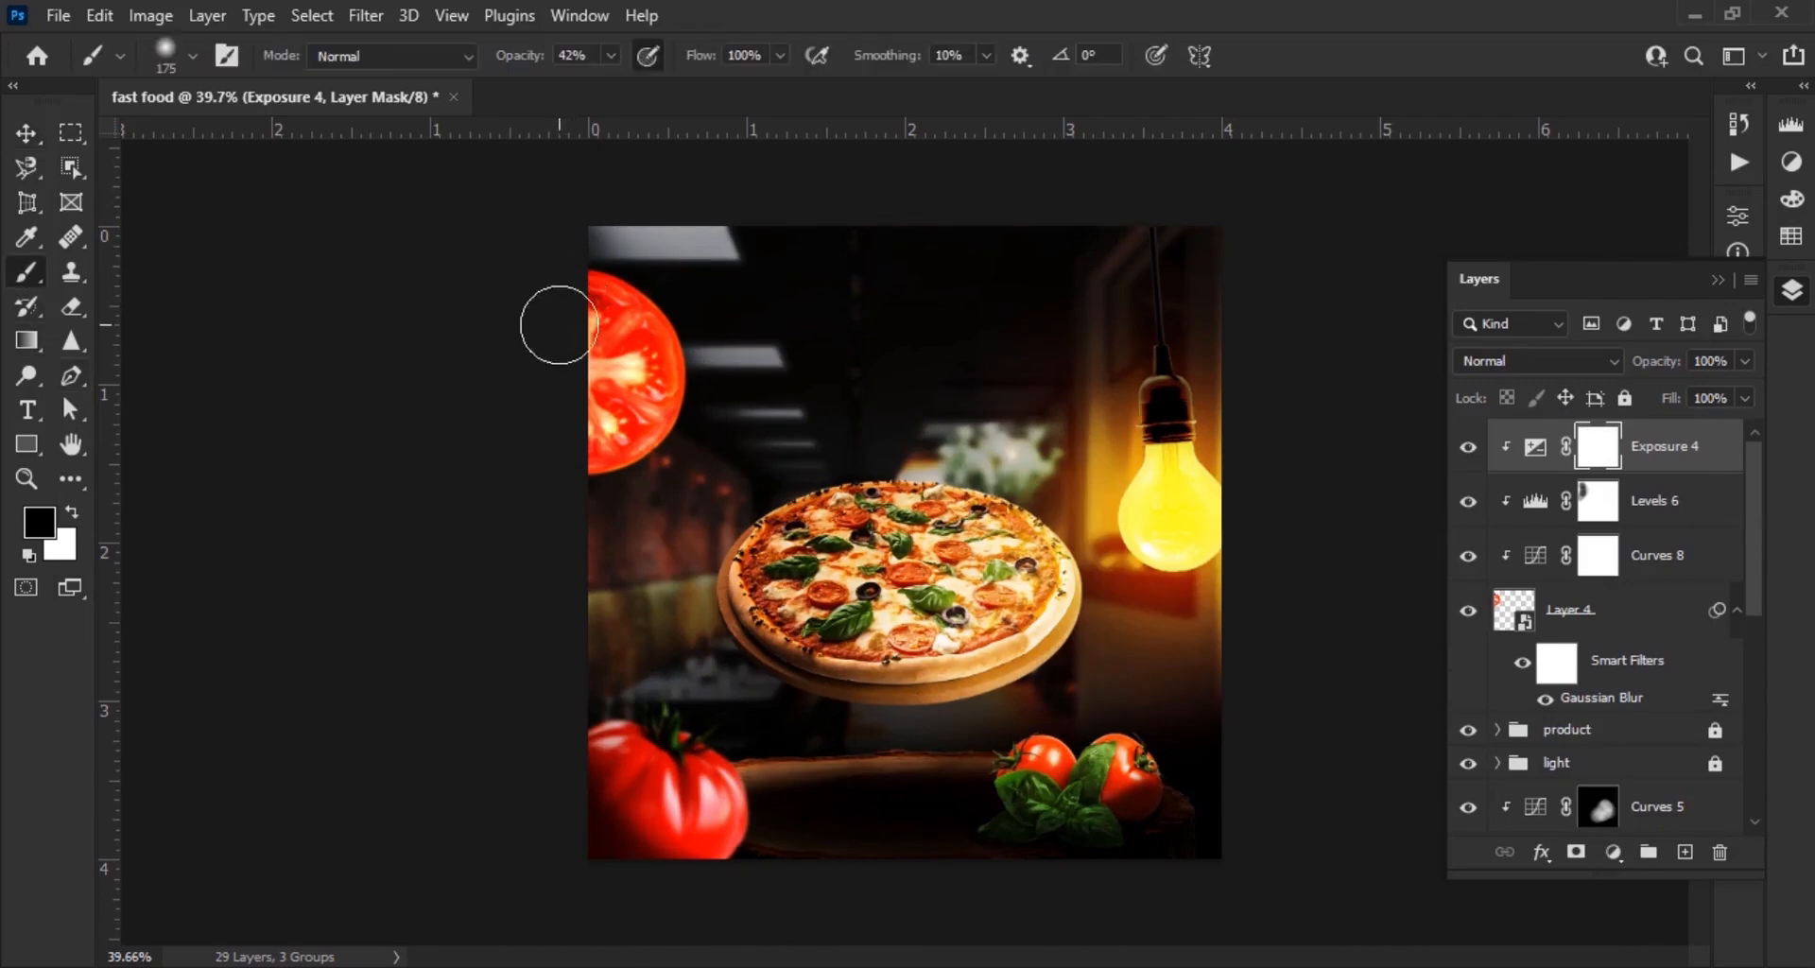
scroll(555, 324, up, 5)
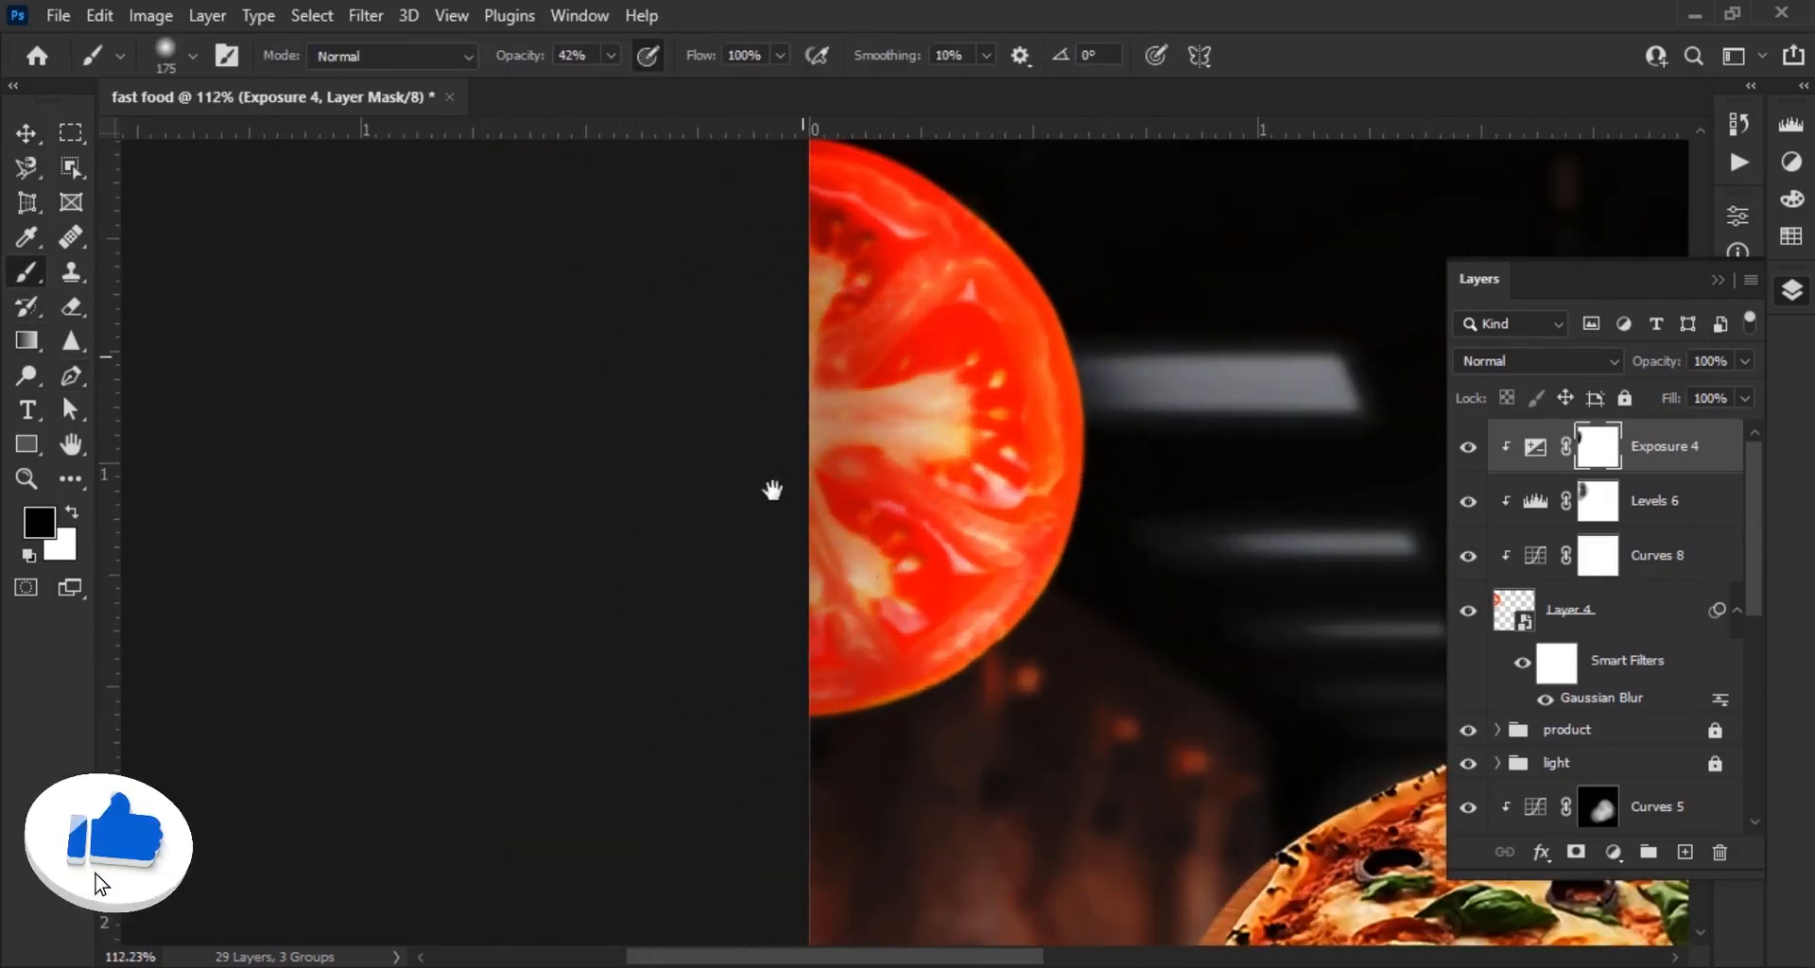
scroll(770, 490, up, 3)
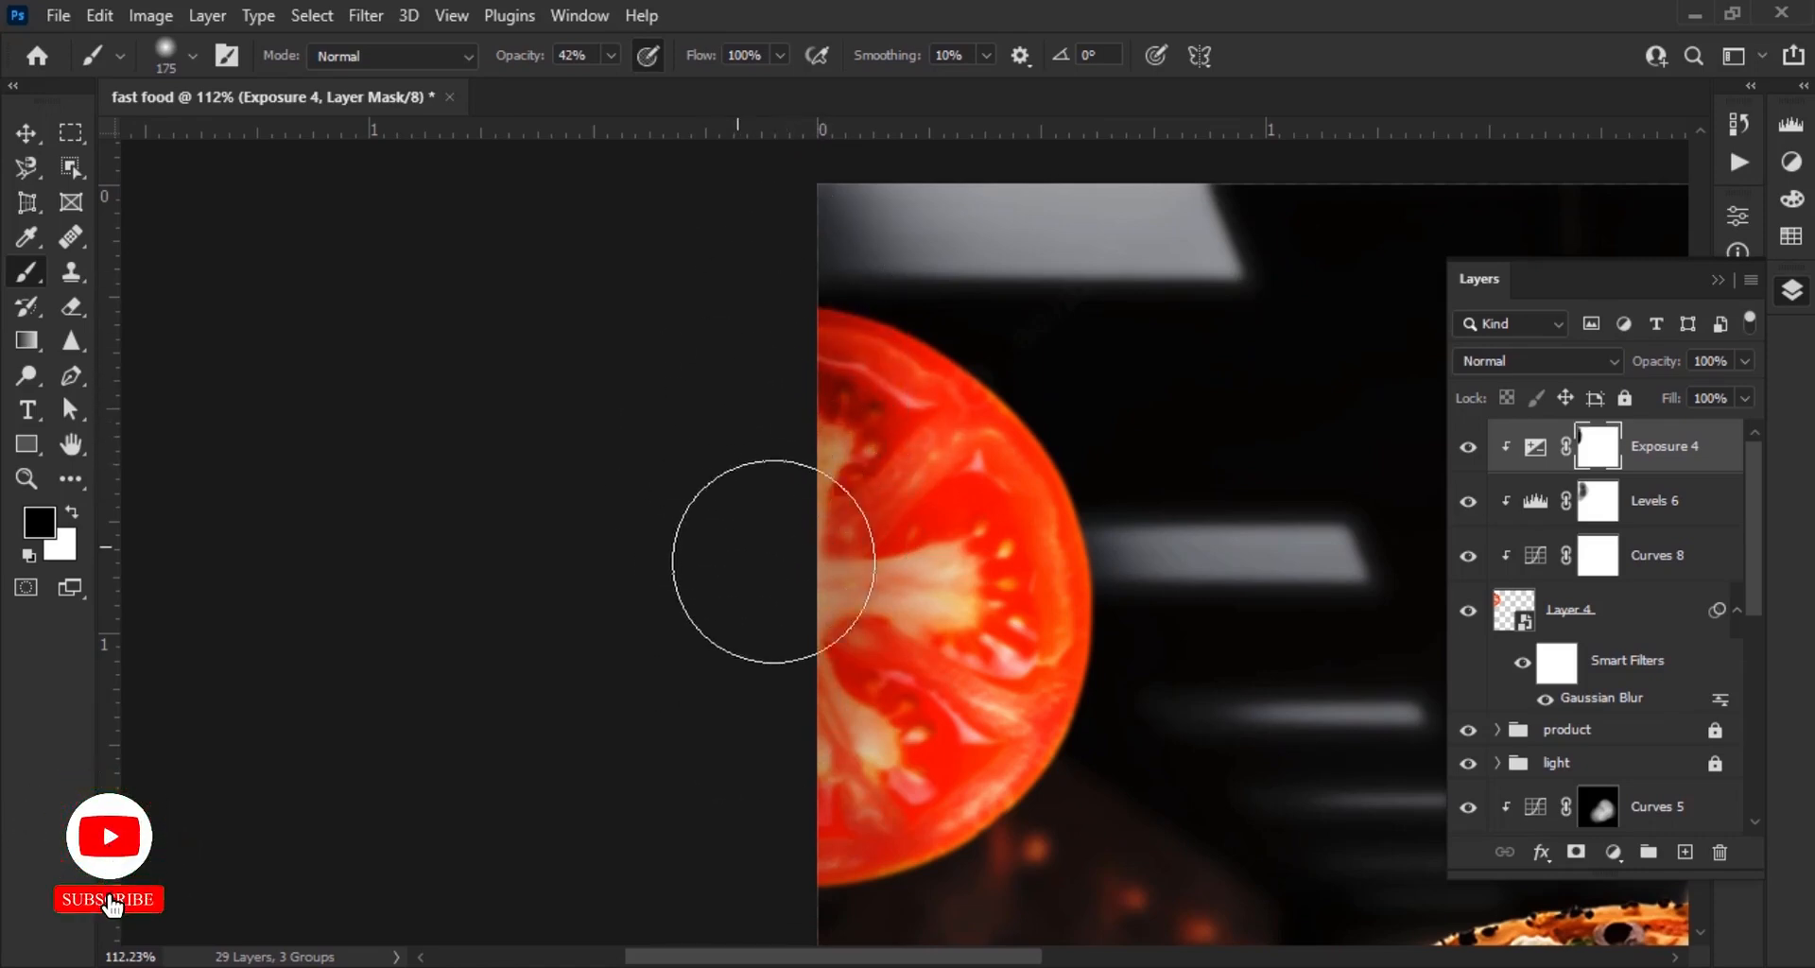
scroll(751, 699, down, 4)
Move the tomato slice layer and its three adjustment layers into the product group
key(v)
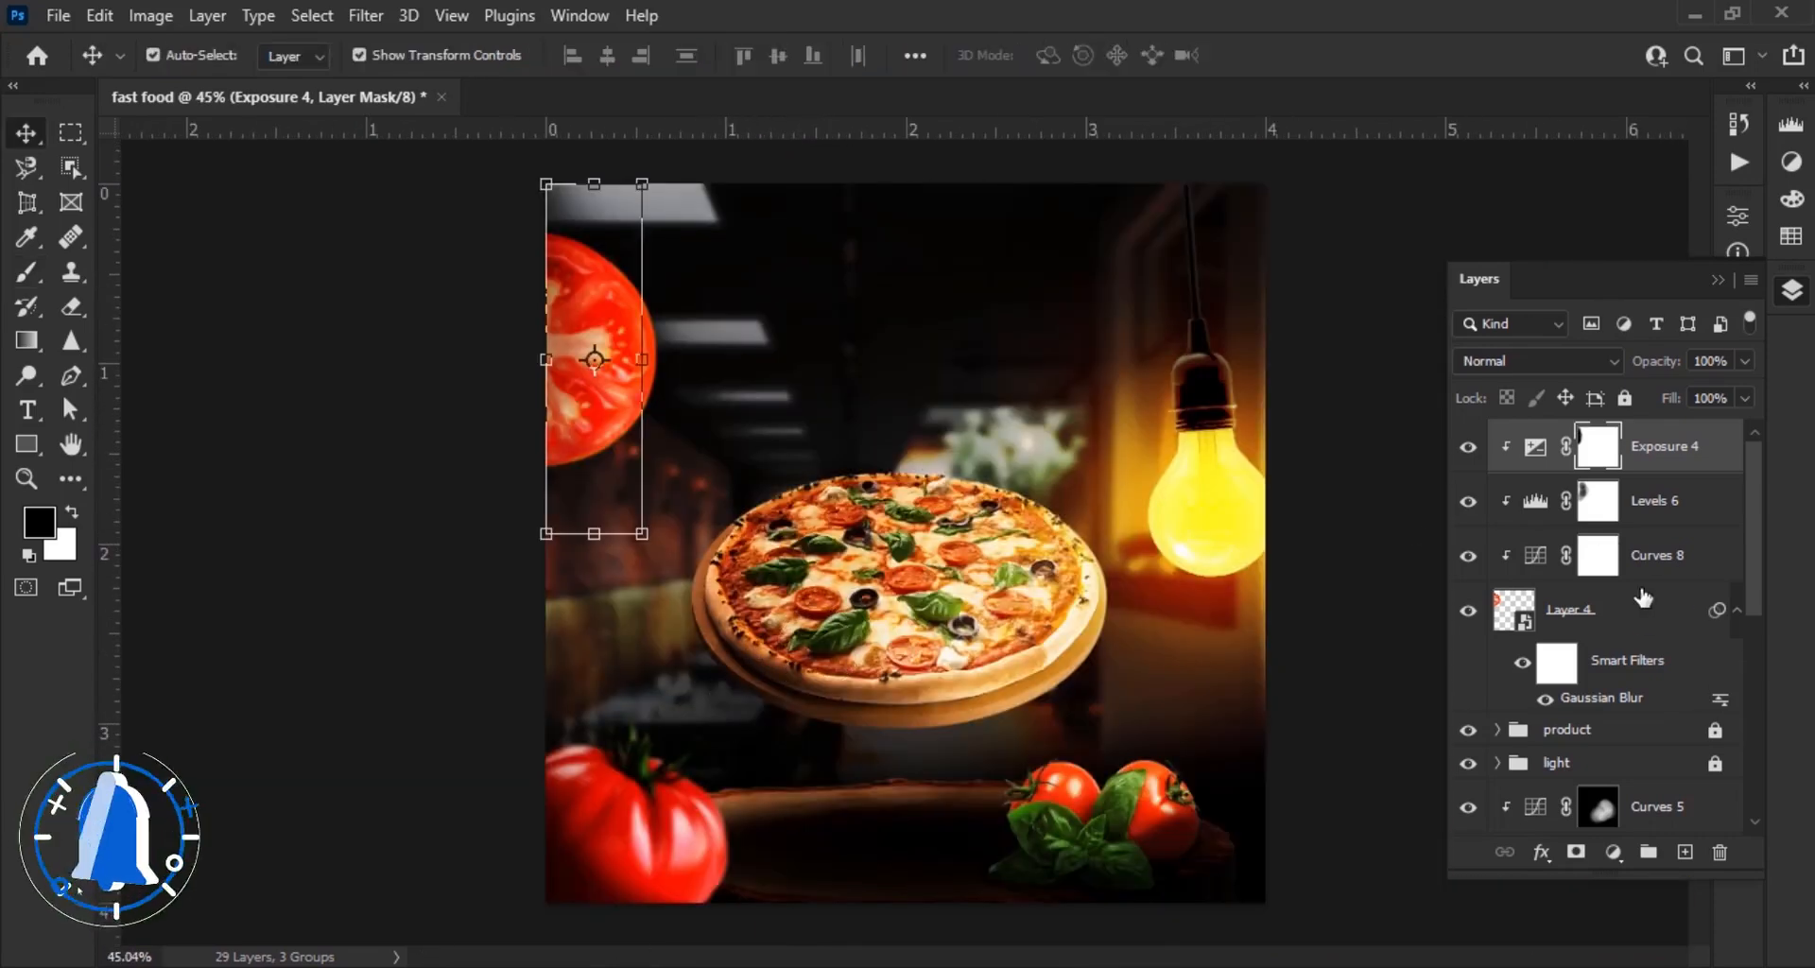
shift+click(1560, 610)
drag(1560, 610, 1601, 730)
scroll(908, 539, down, 2)
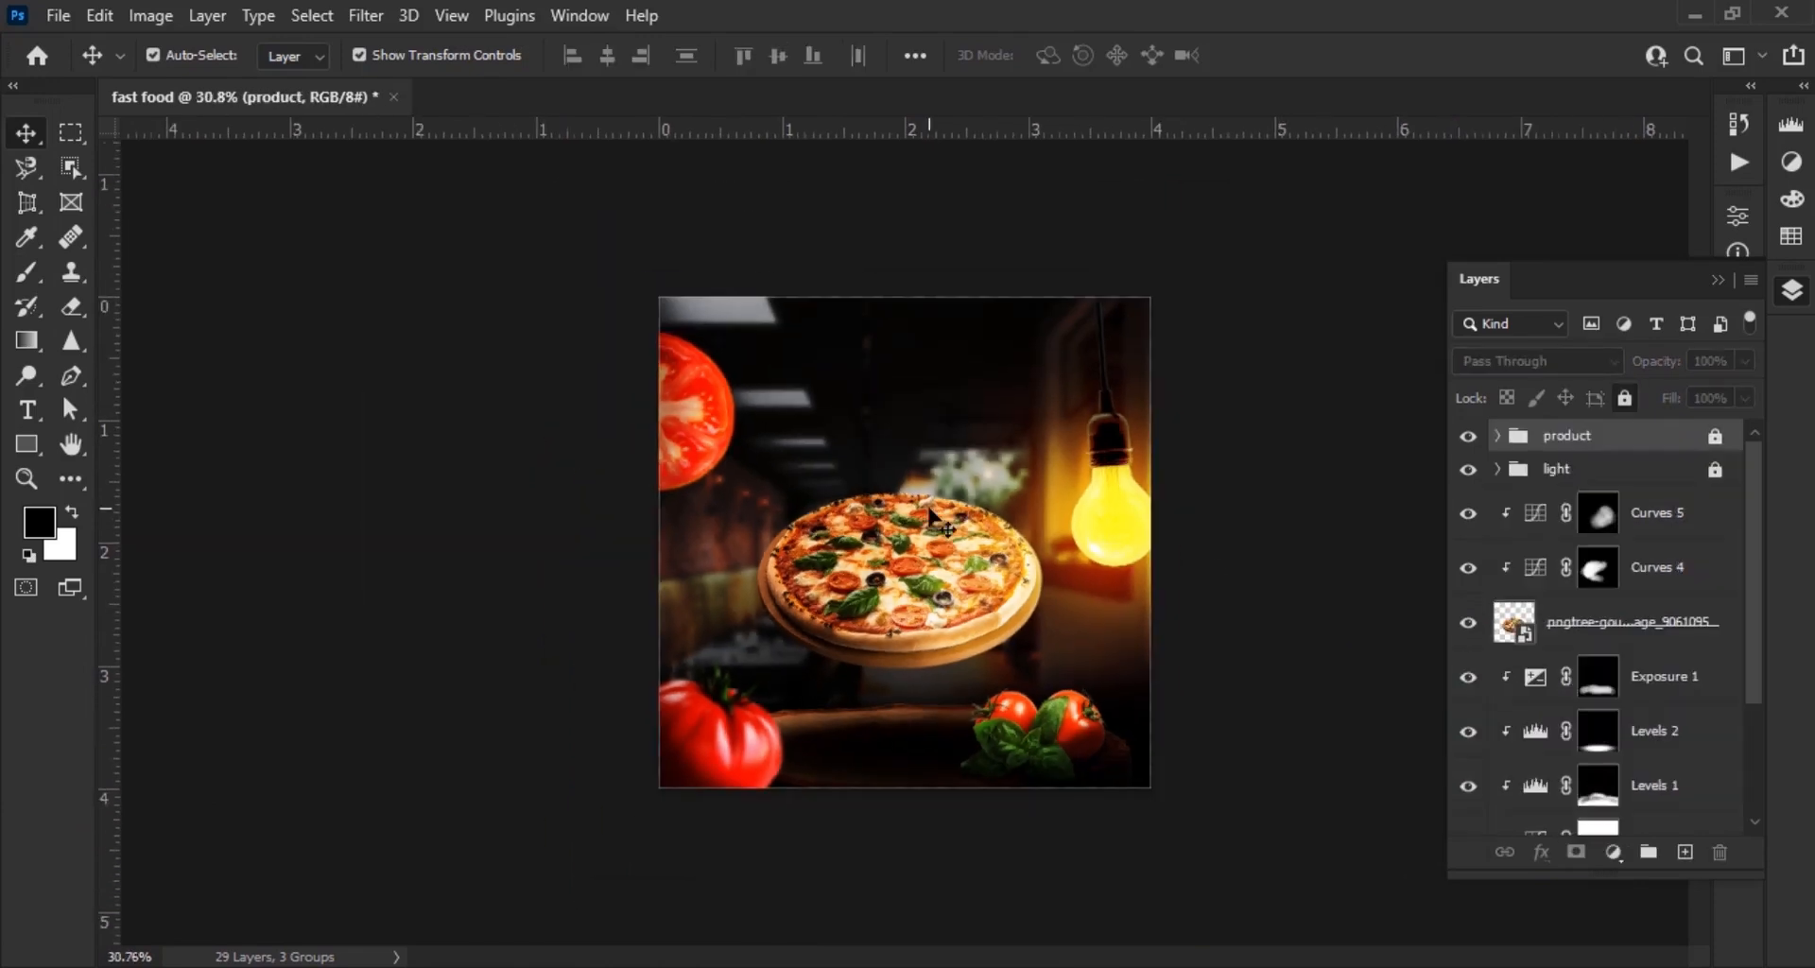
Group the layers from Curves 5 down to the stump image as "pizza" and lock the group
click(1680, 519)
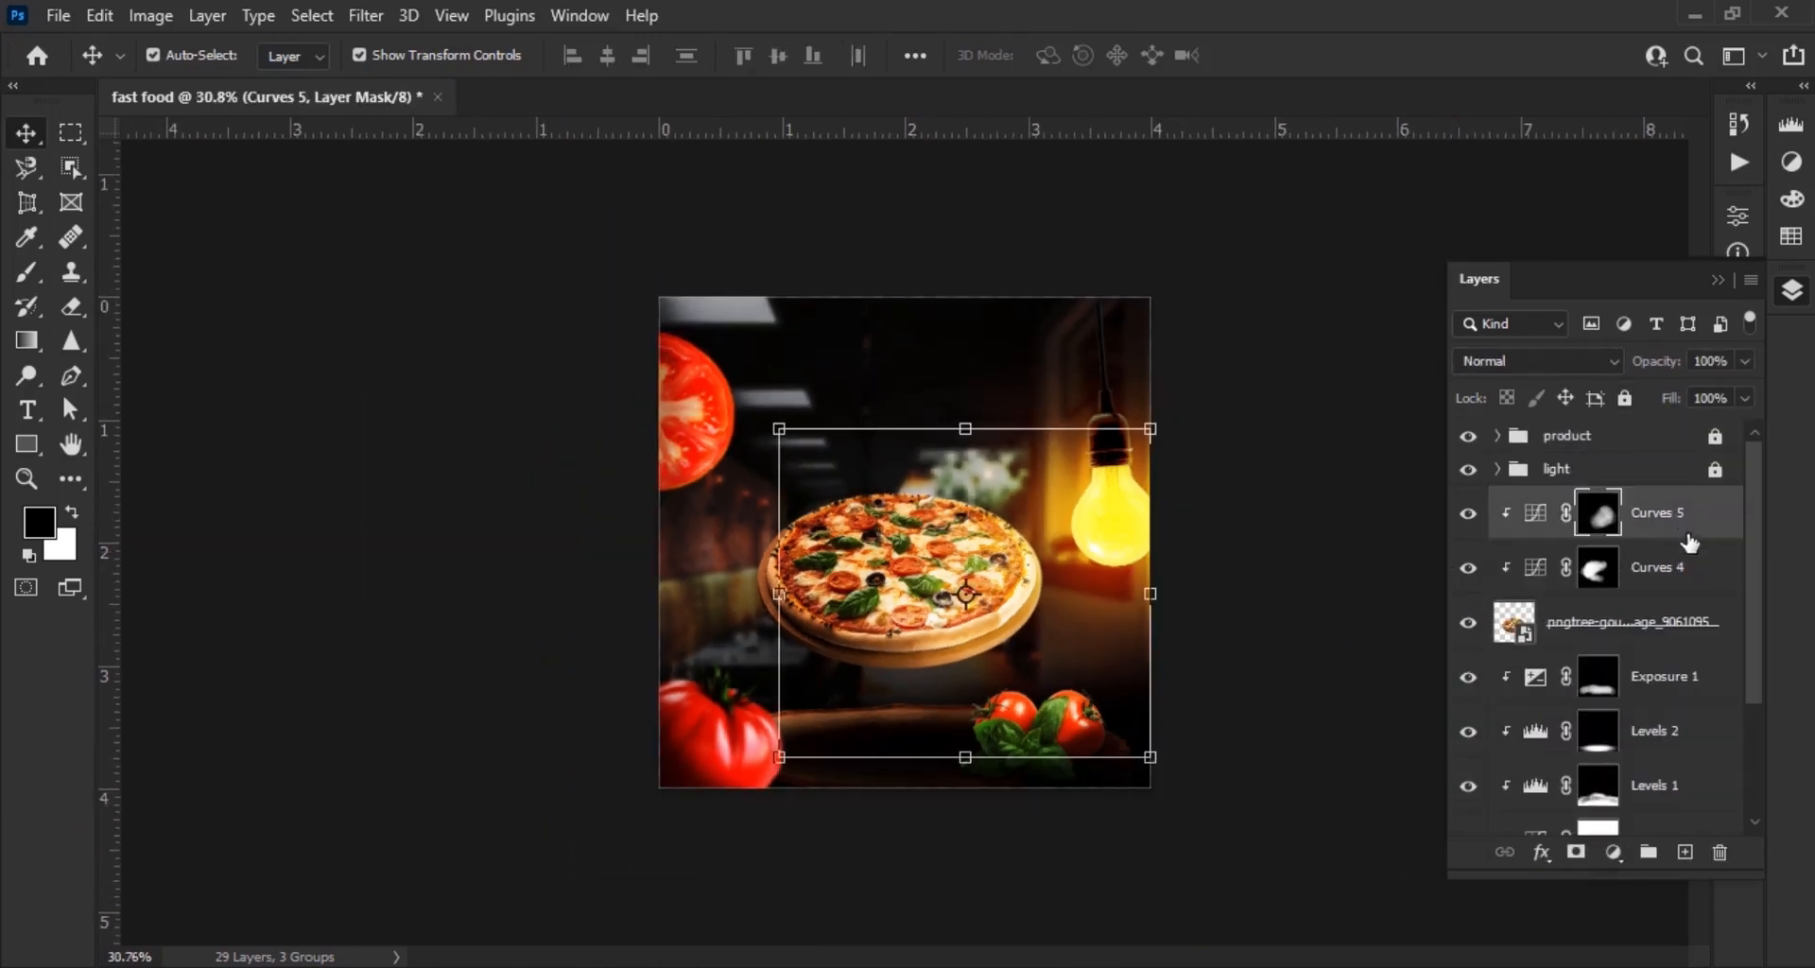
scroll(1648, 730, down, 3)
click(1667, 733)
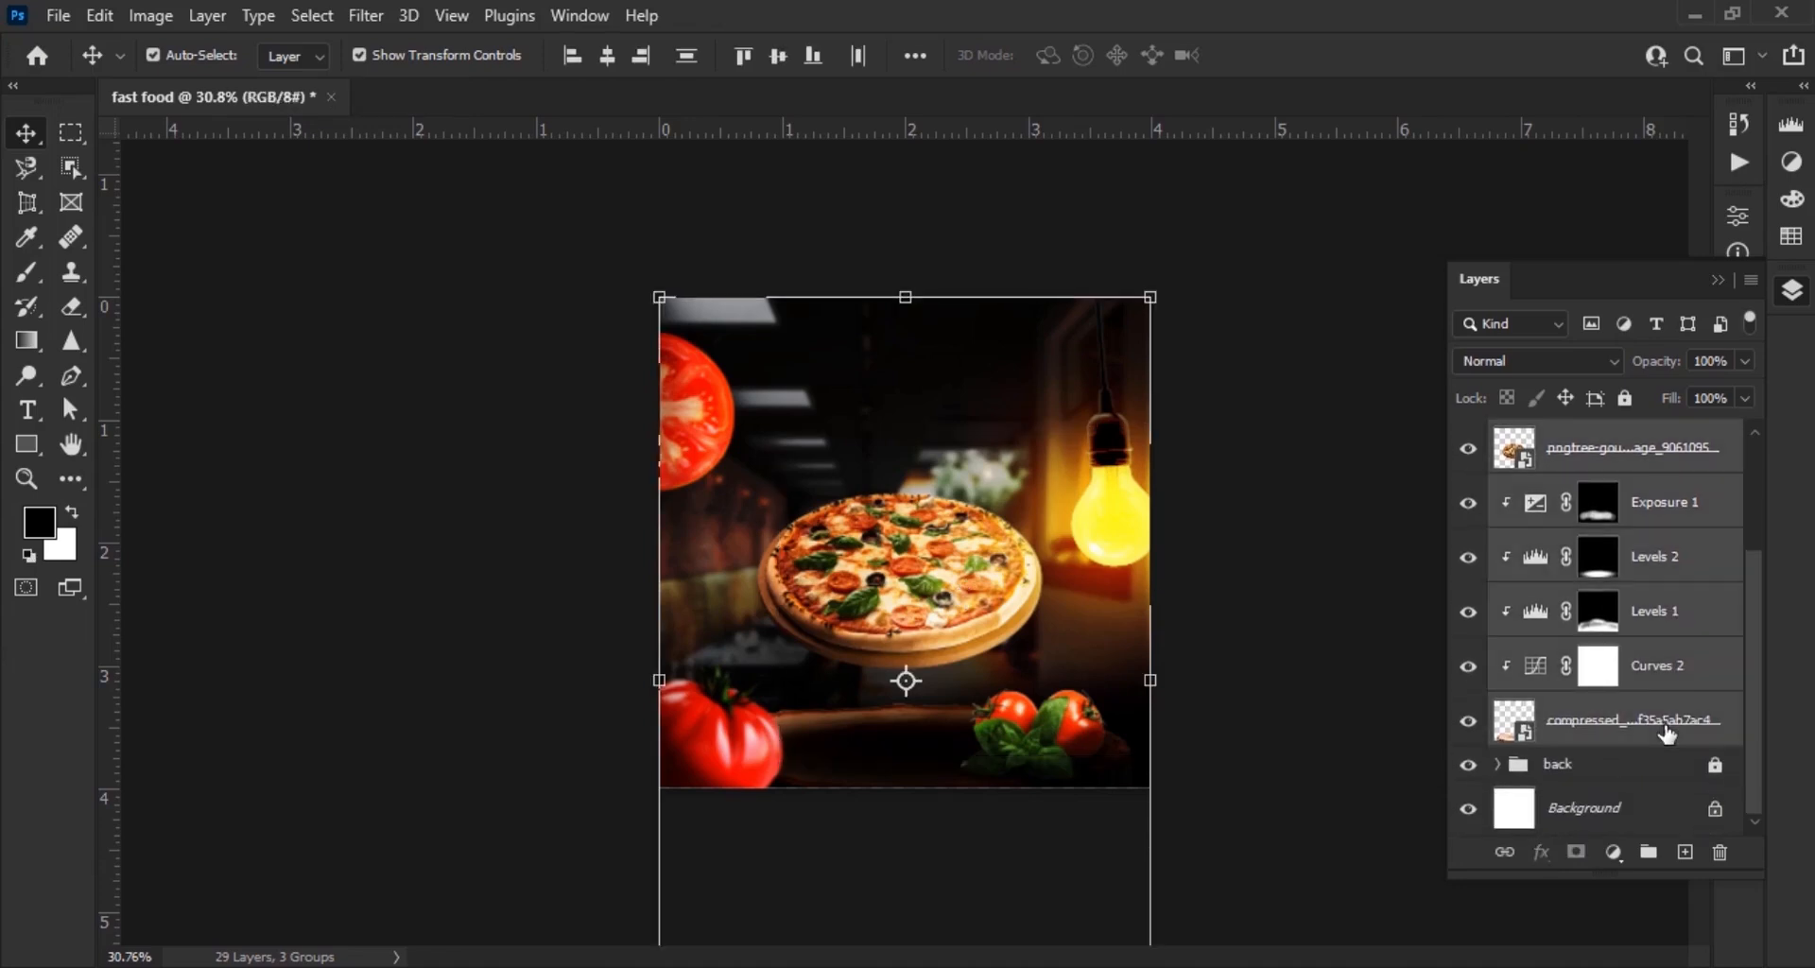
scroll(1667, 735, up, 3)
right_click(1664, 647)
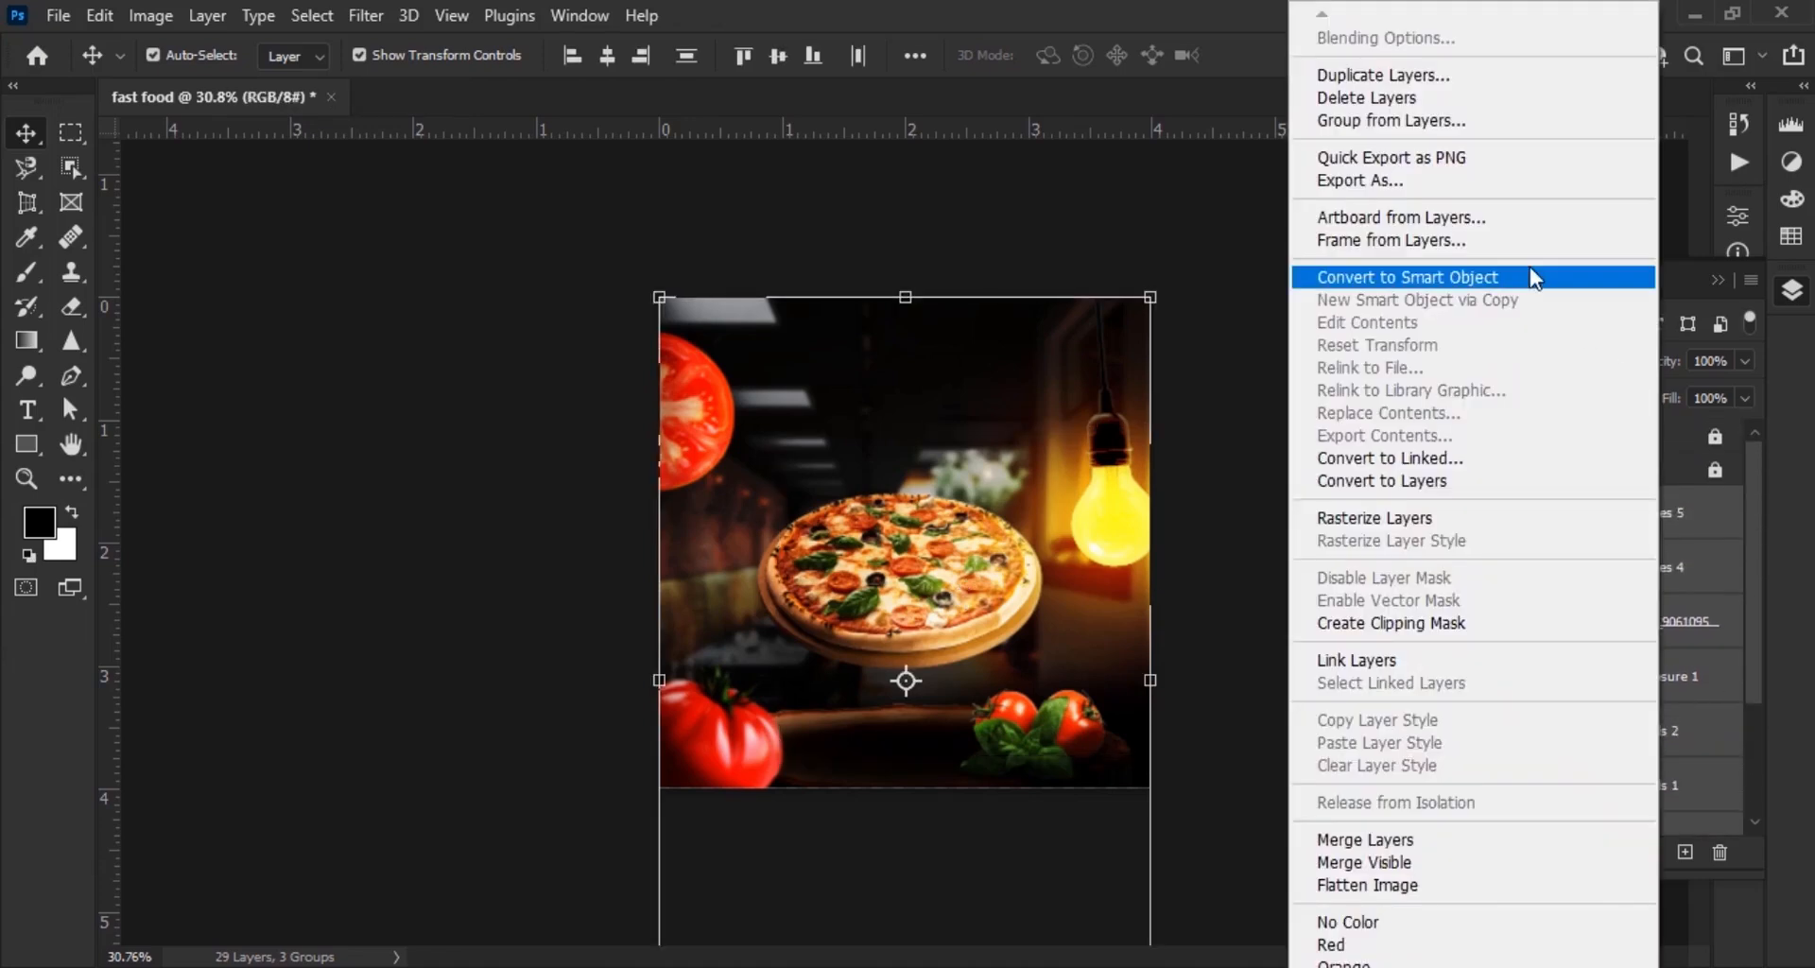
click(1538, 121)
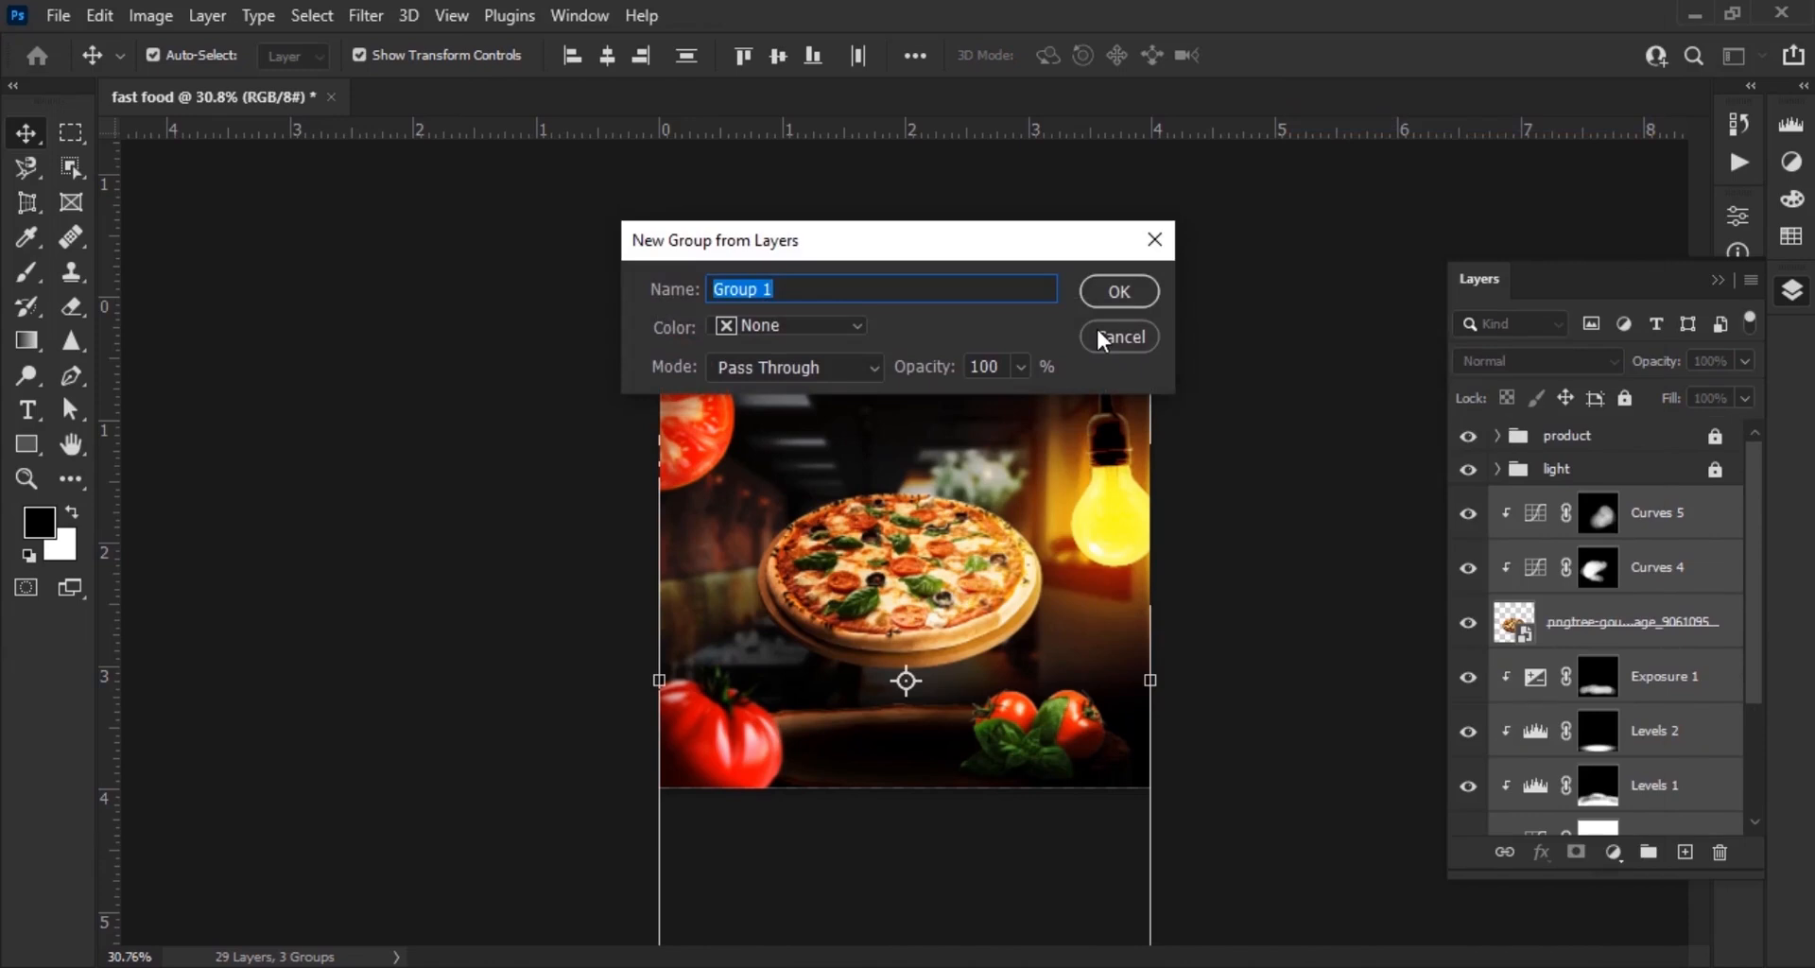
text(pizza)
click(1144, 292)
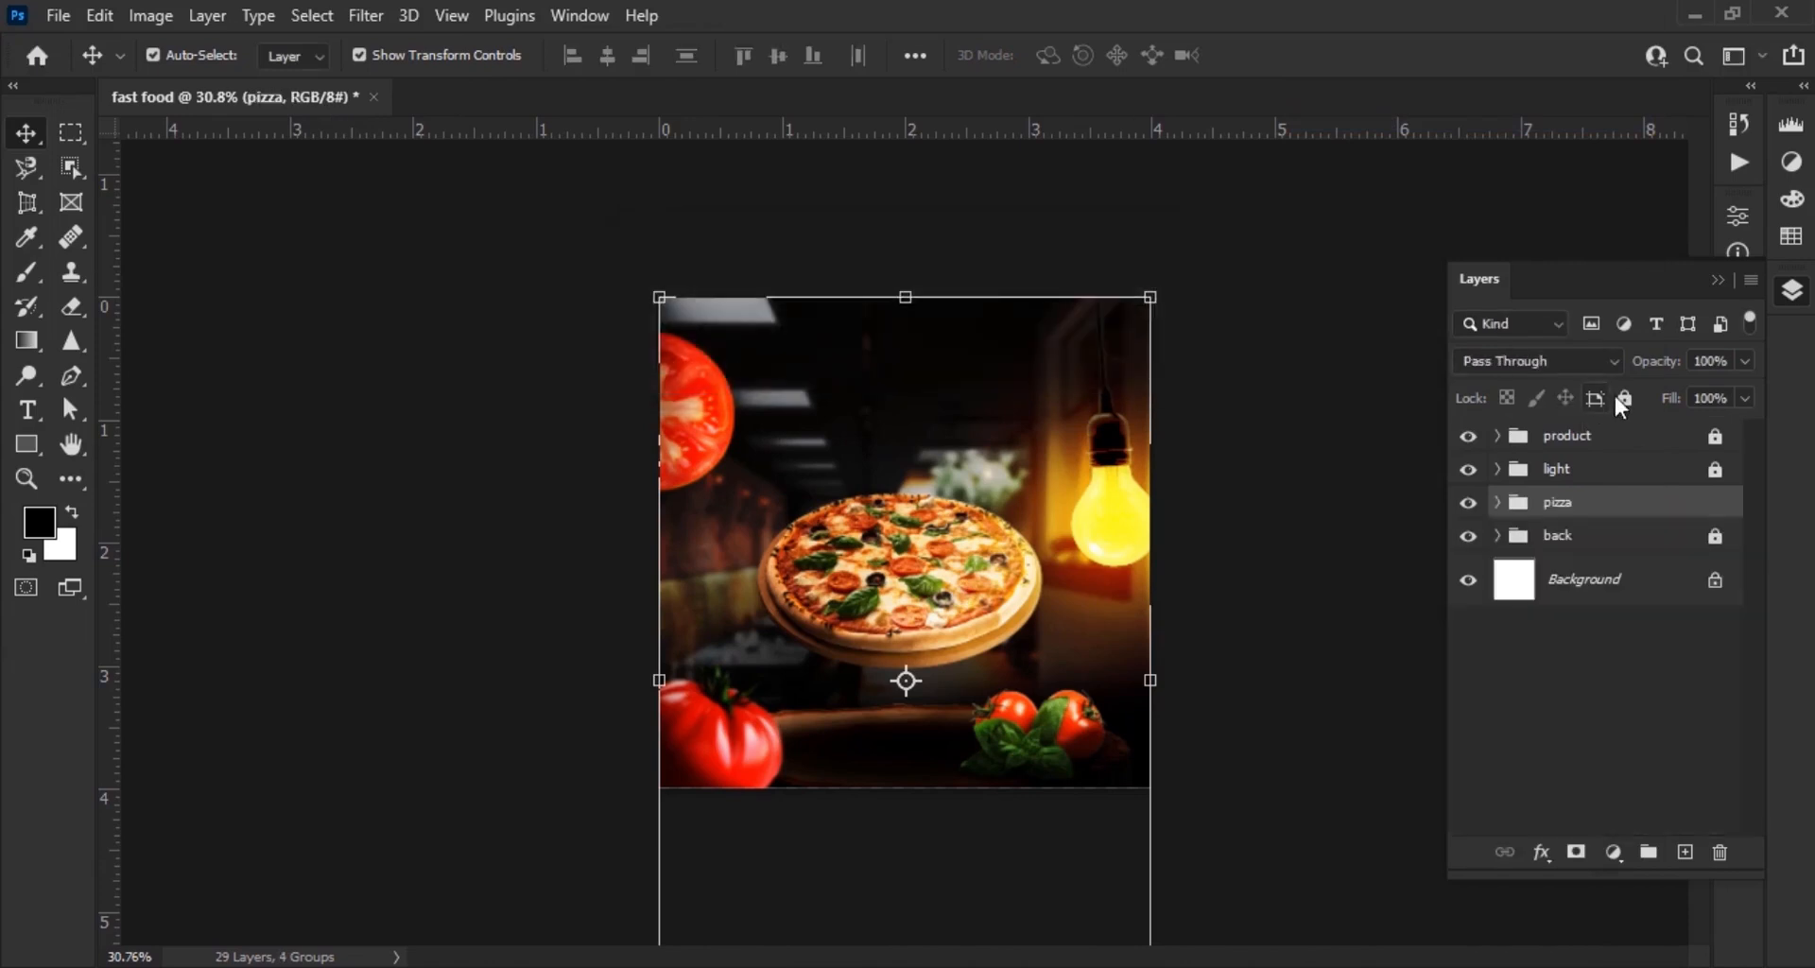
Add a white (ffffff) text layer reading "FAST FOOD" in the dark area above the pizza
scroll(900, 567, up, 1)
scroll(862, 666, up, 1)
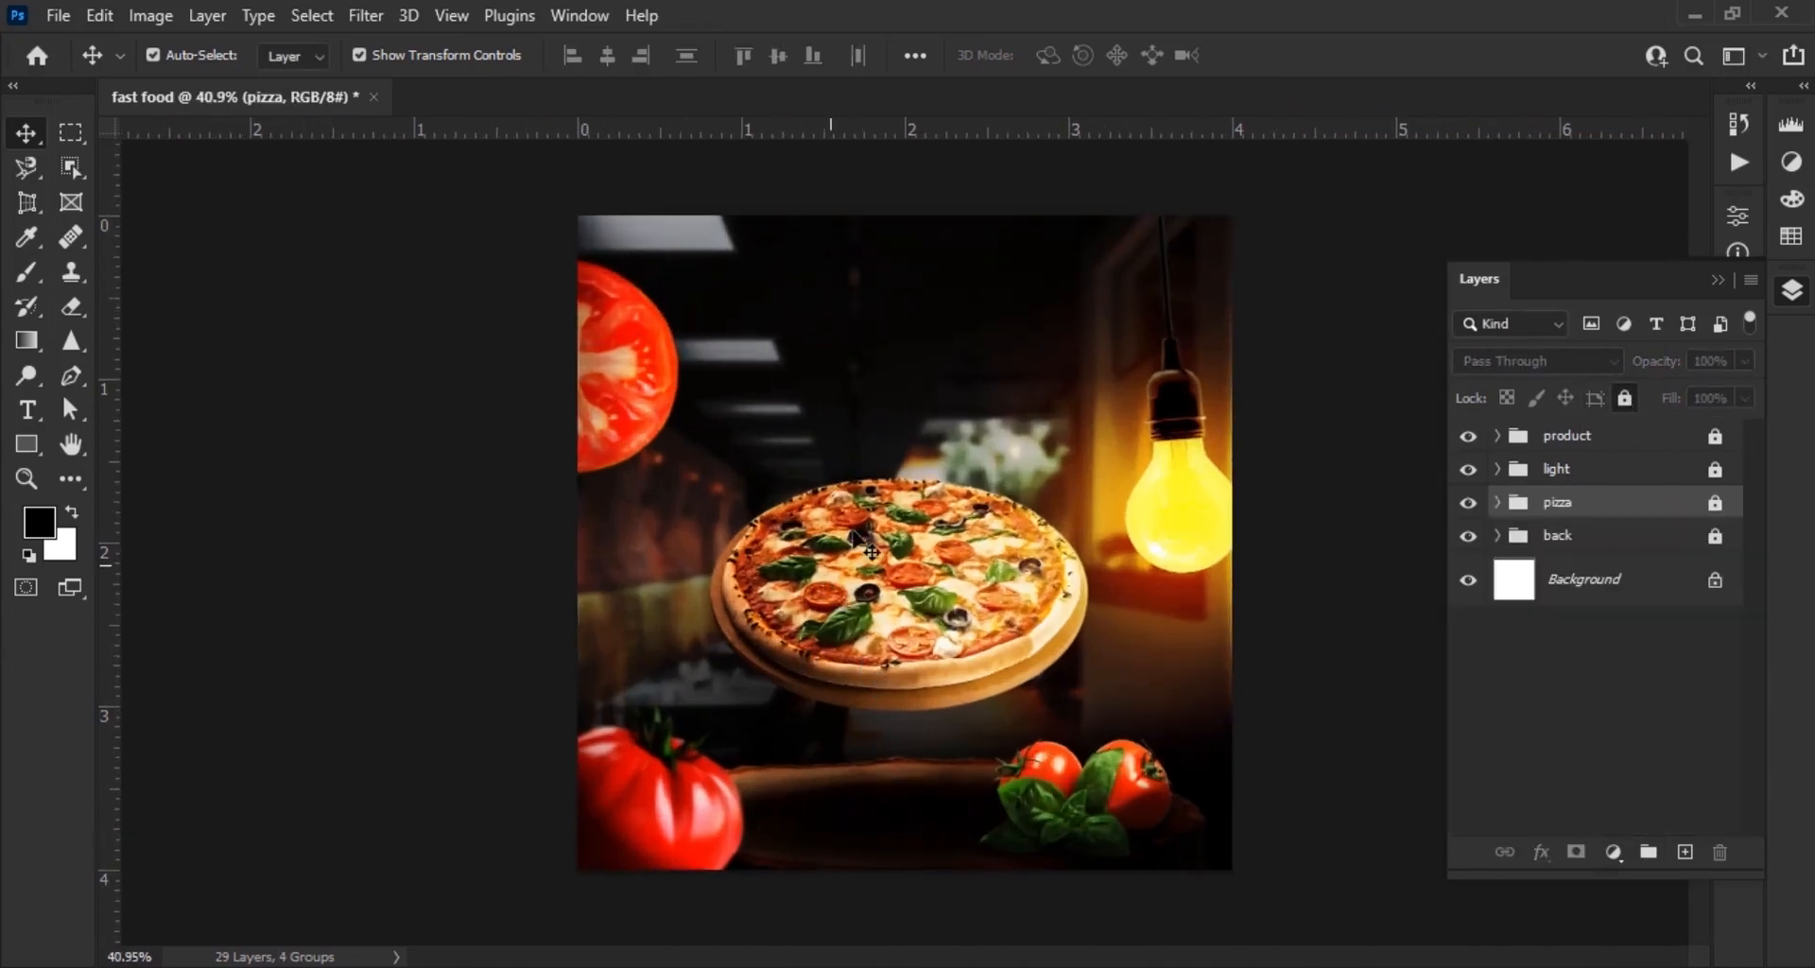
scroll(868, 548, up, 2)
drag(32, 416, 122, 405)
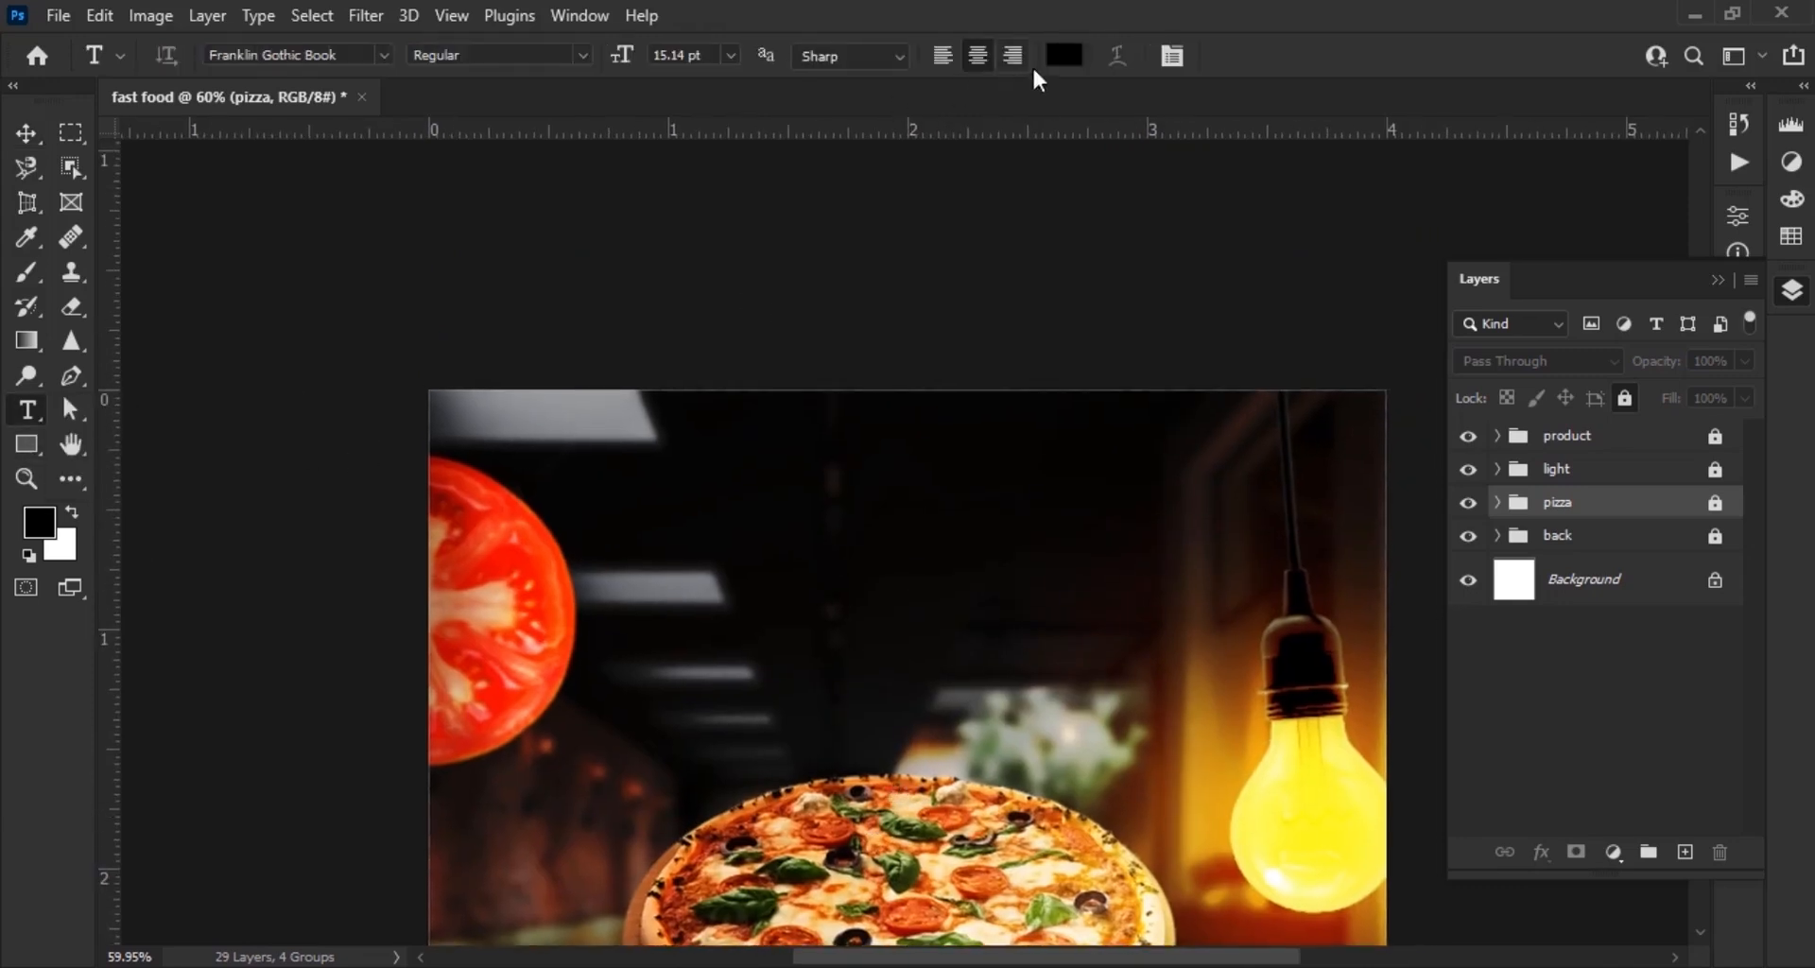
click(1048, 57)
text(ffffff)
key(Return)
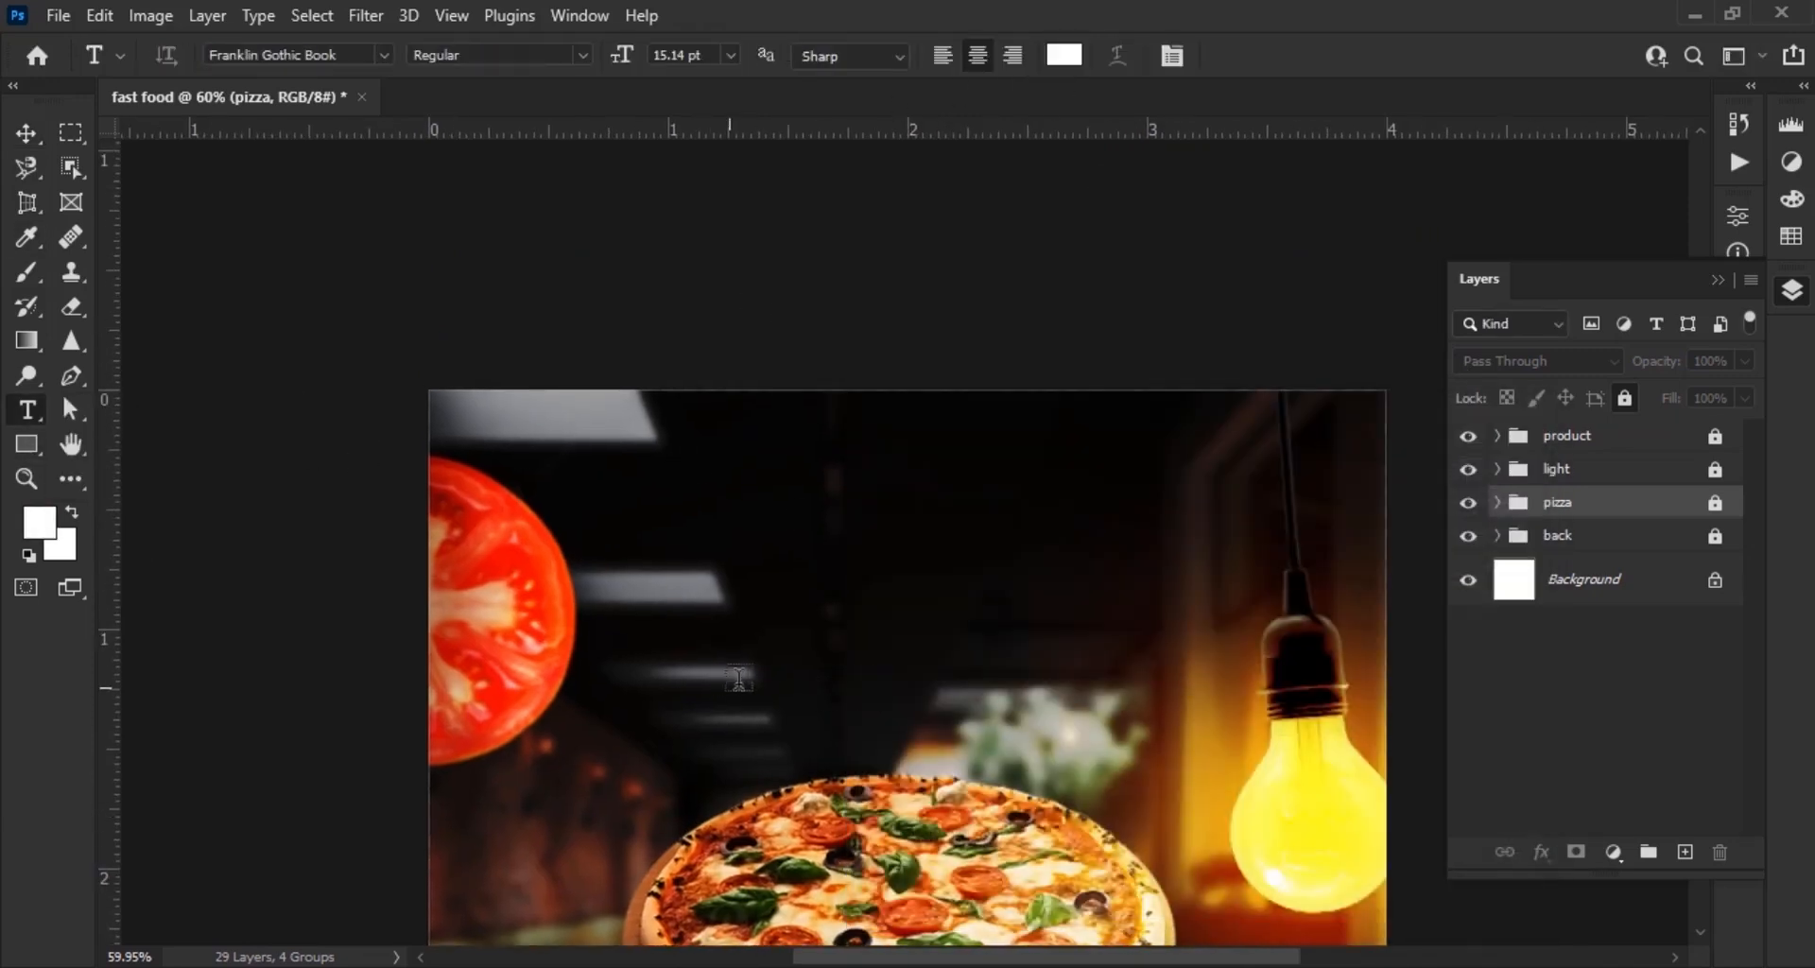
click(731, 686)
text(EA)
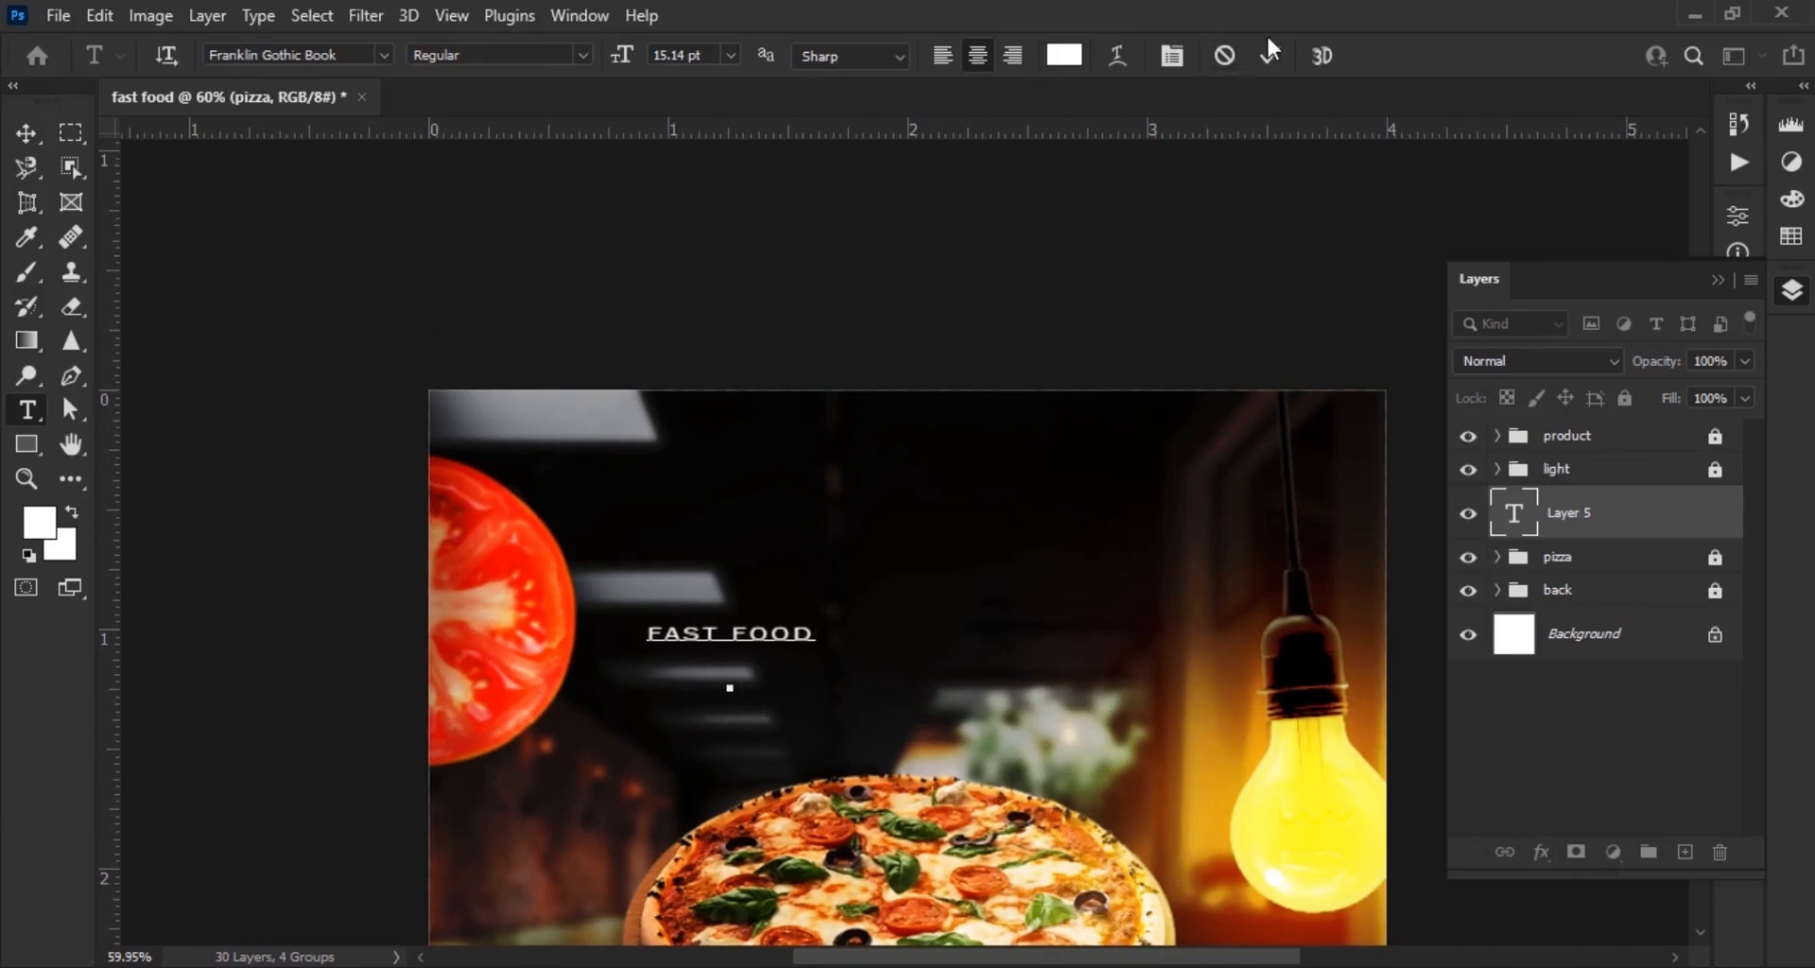
click(1270, 55)
Move the fast food text layer above the product group, at the top of the layer stack
key(v)
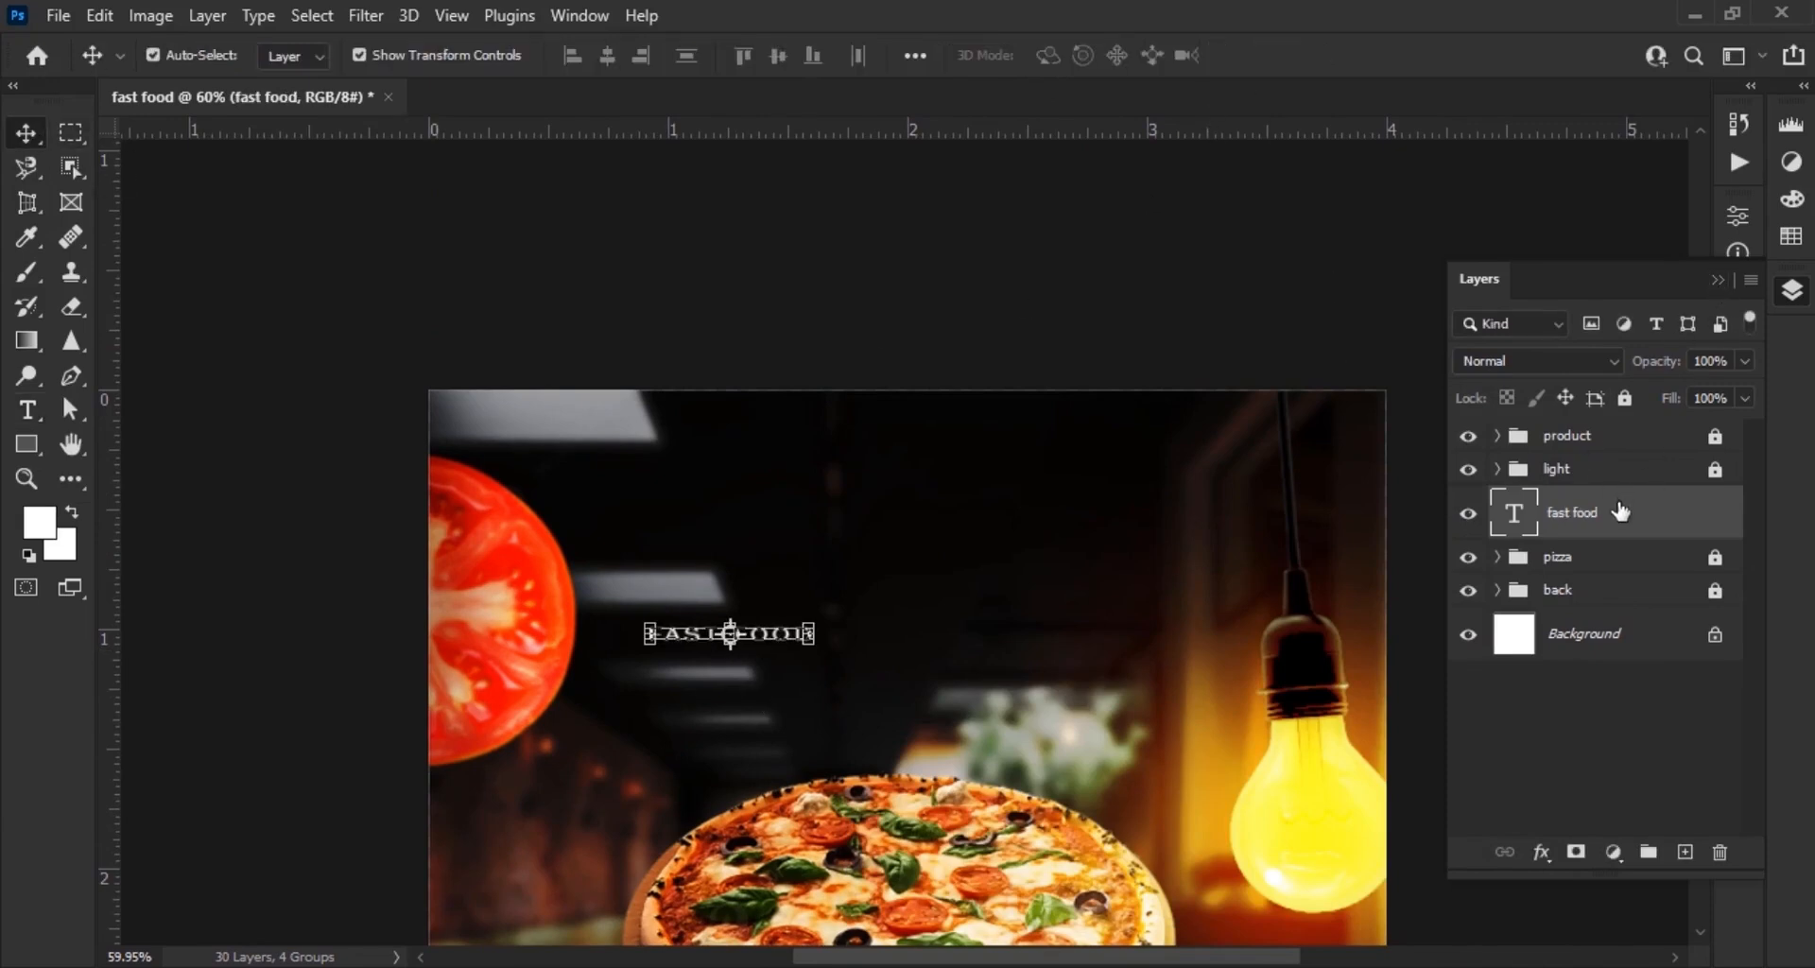
drag(1620, 512, 1625, 421)
click(1718, 280)
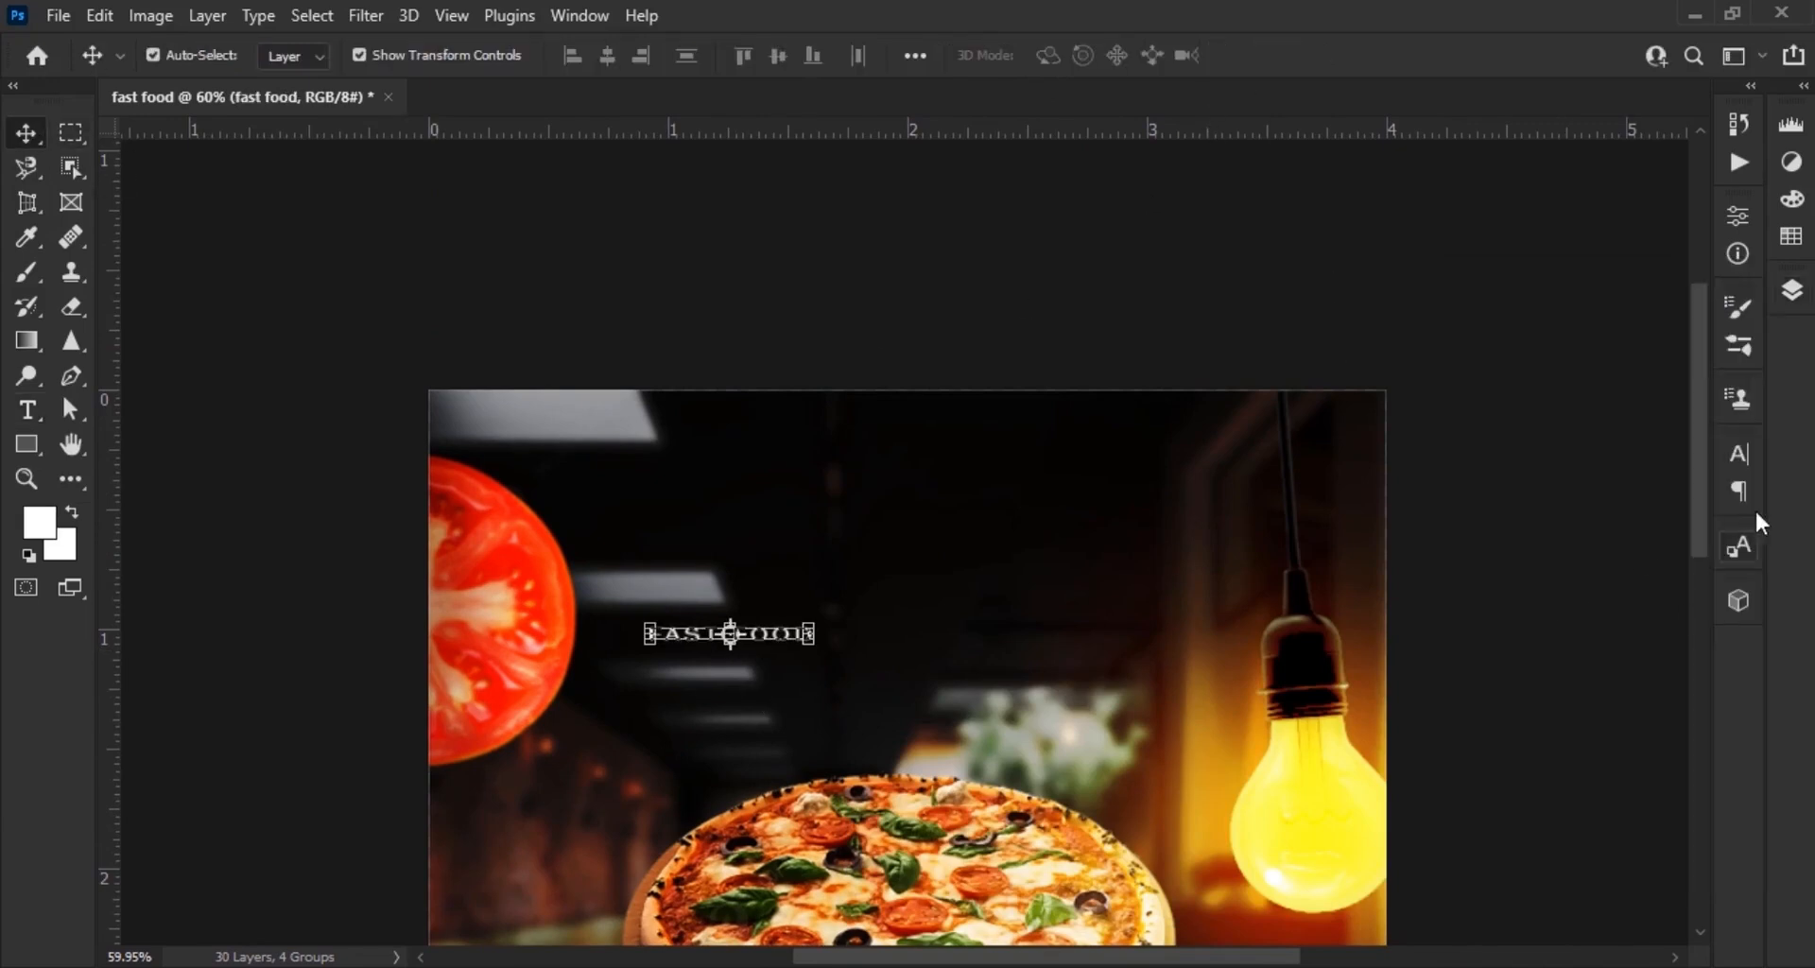
Set the FAST FOOD text size to 36 pt and move it over the middle of the pizza
click(1739, 453)
drag(1448, 529, 1484, 527)
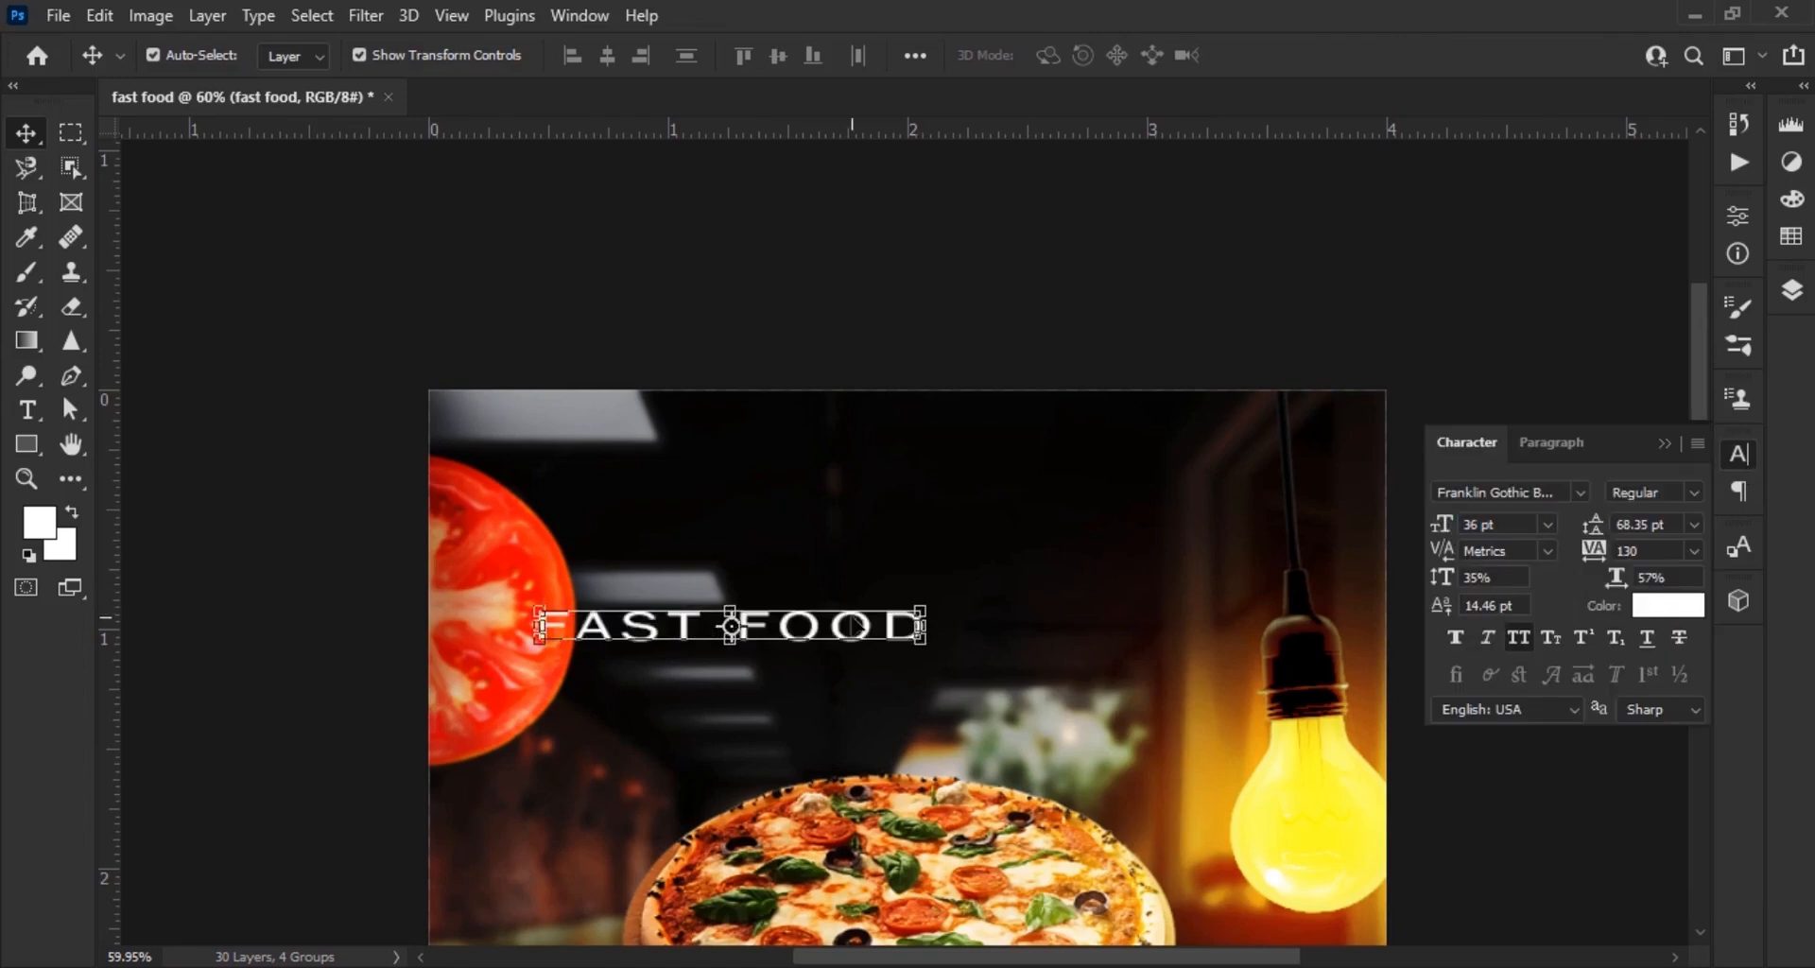
drag(859, 626, 993, 603)
Change the FAST FOOD text font to Bebas Neue Pro and turn on faux bold
click(1579, 482)
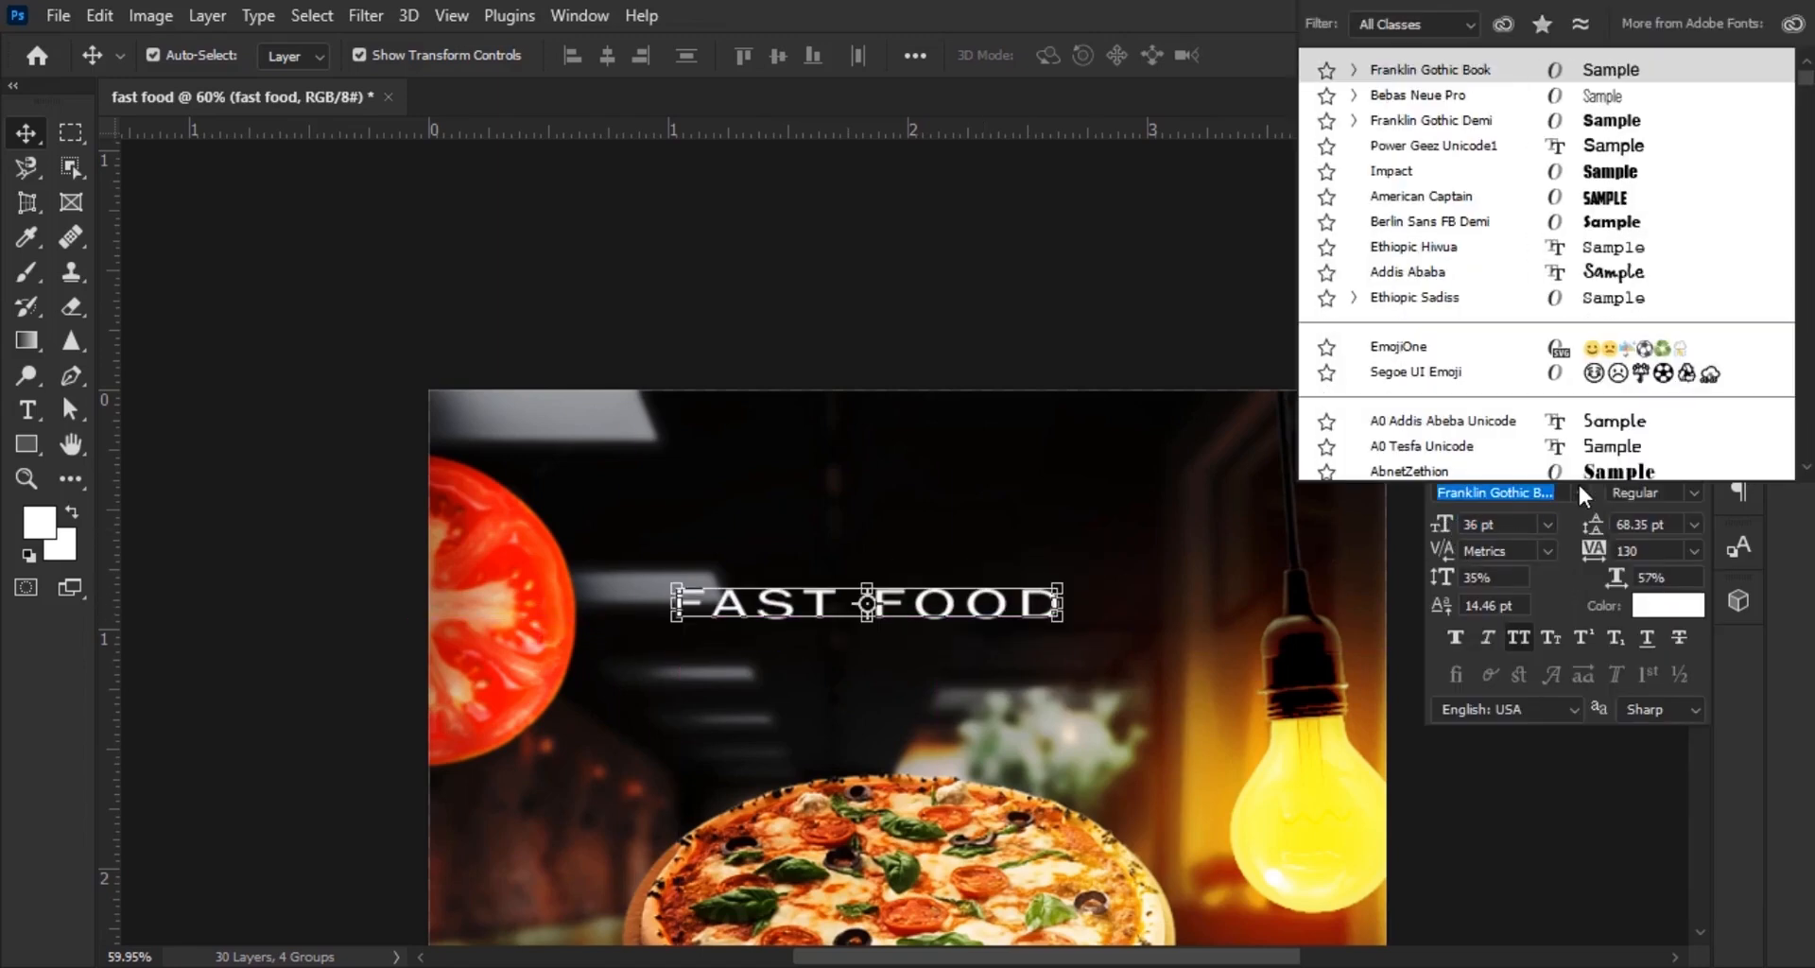
key(Down)
key(Down)
key(Down)
click(1419, 96)
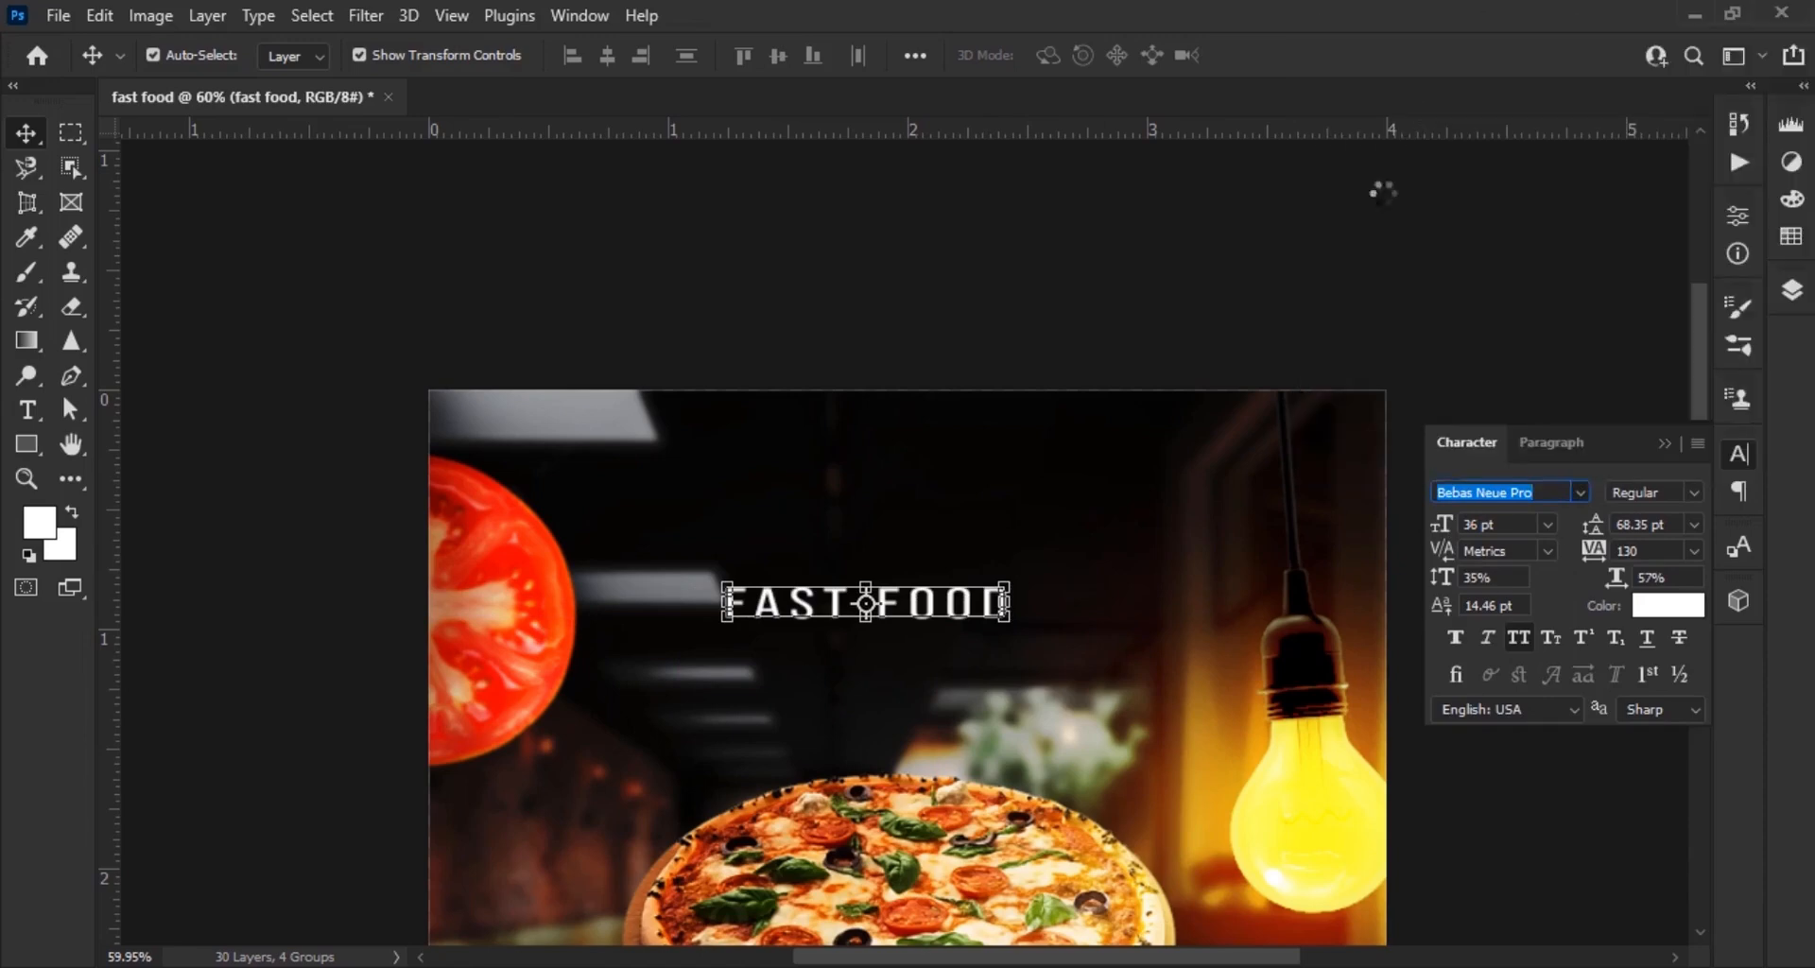
click(1456, 638)
Set the FAST FOOD text's tracking to -10 and its vertical scale to 52%
drag(908, 607, 994, 631)
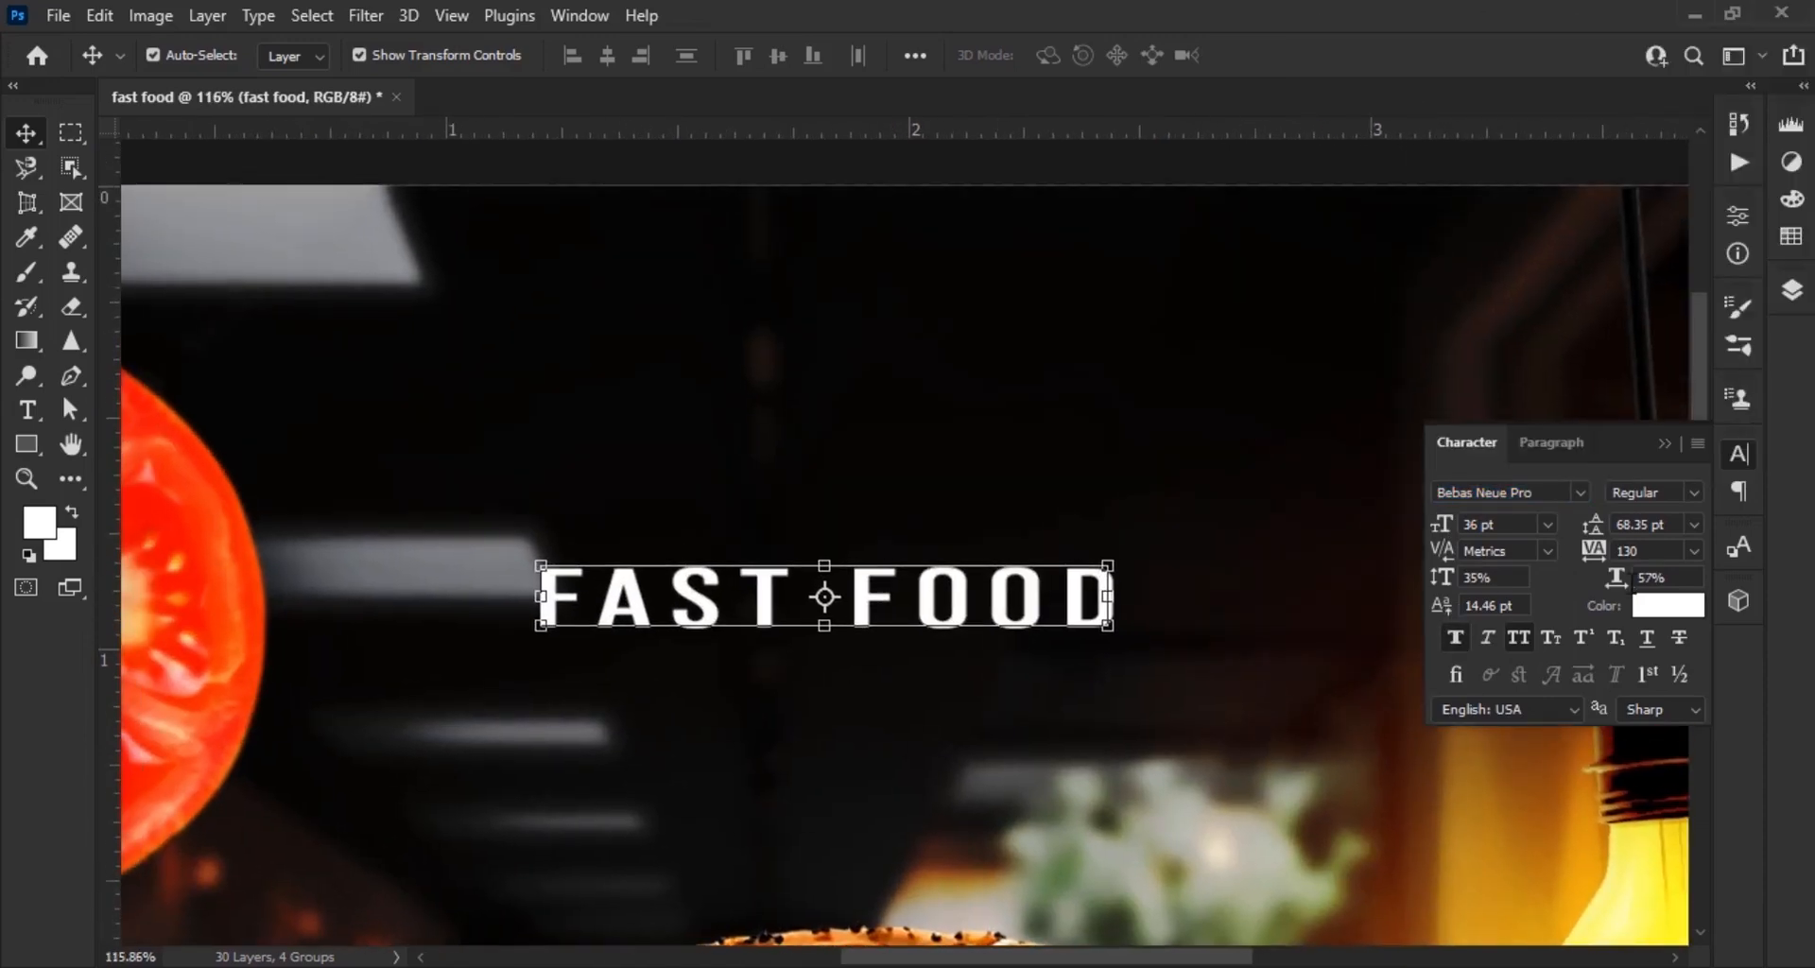
drag(1596, 551, 1595, 560)
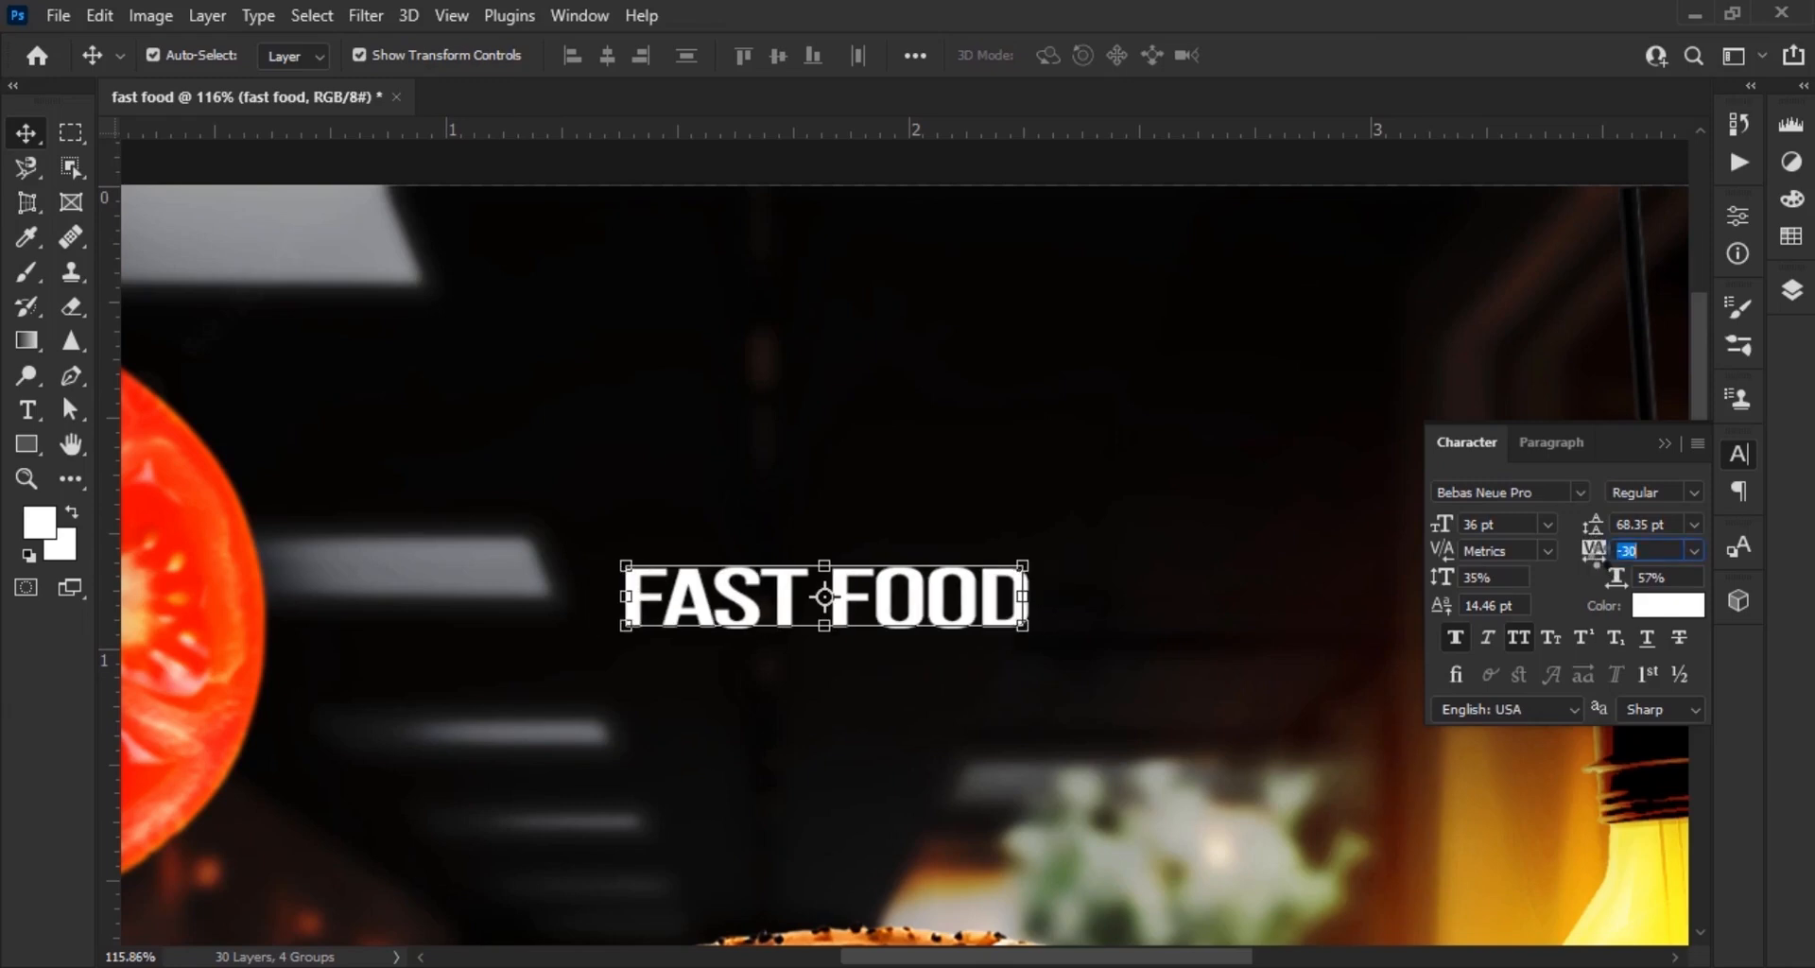
drag(1461, 596, 1465, 581)
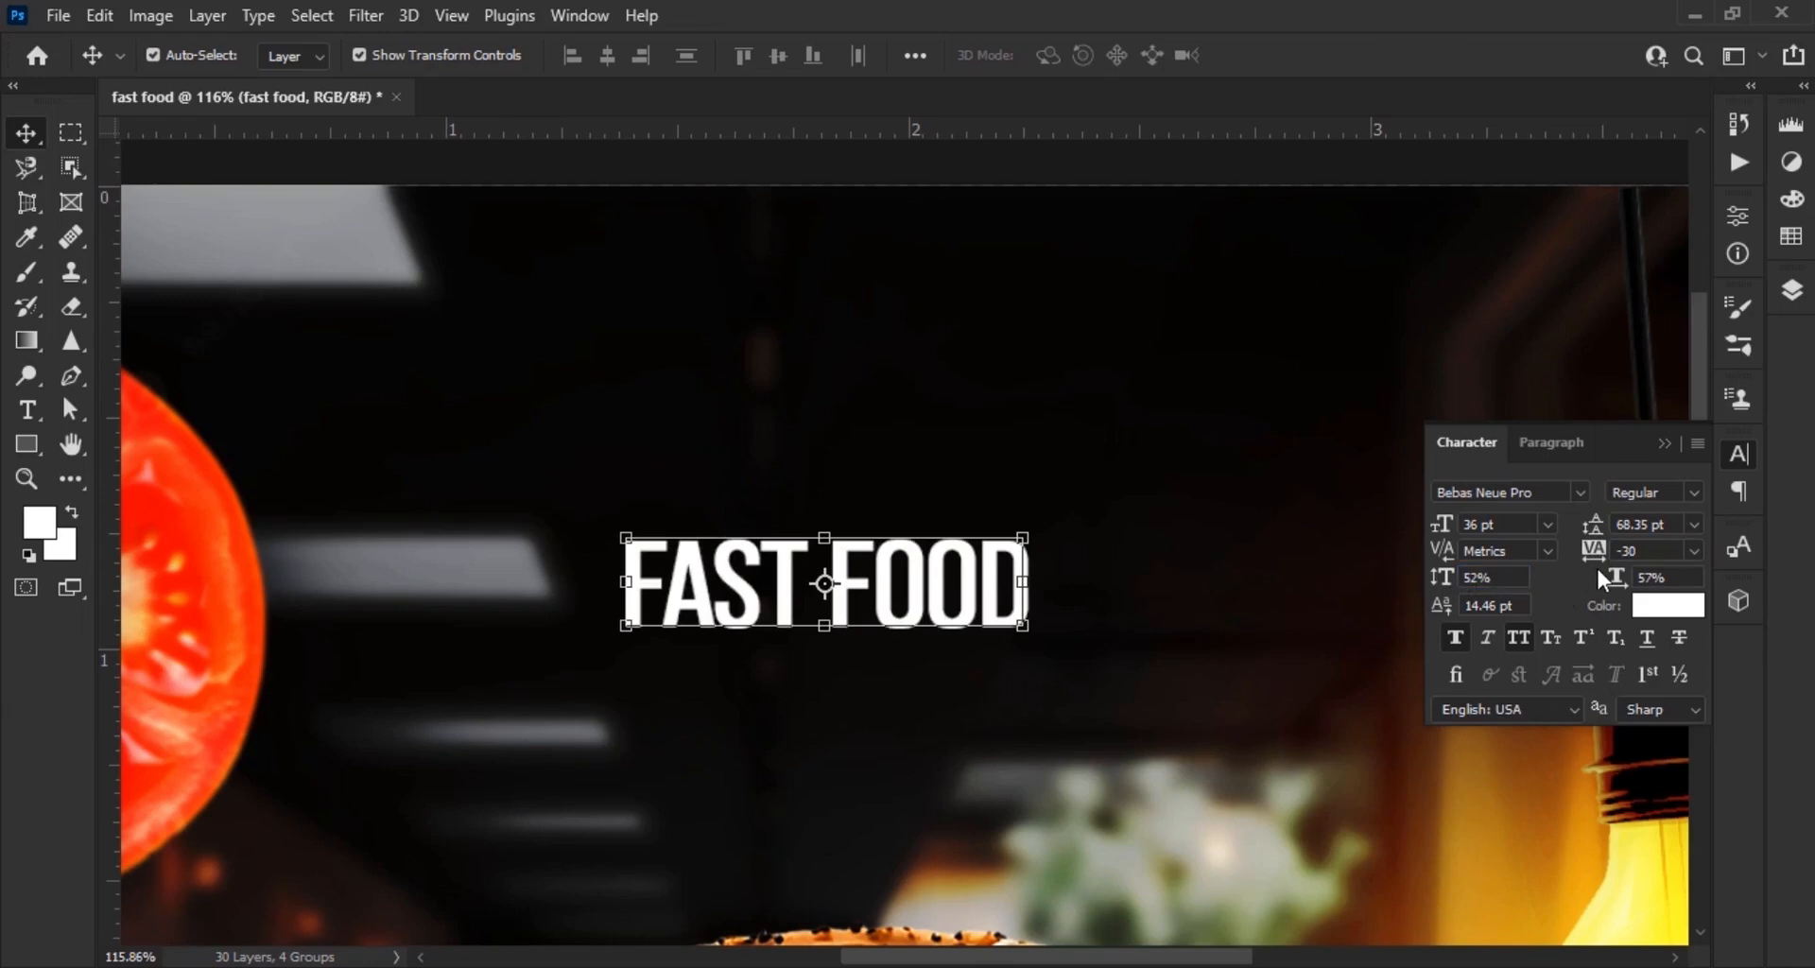
drag(1598, 559, 1598, 560)
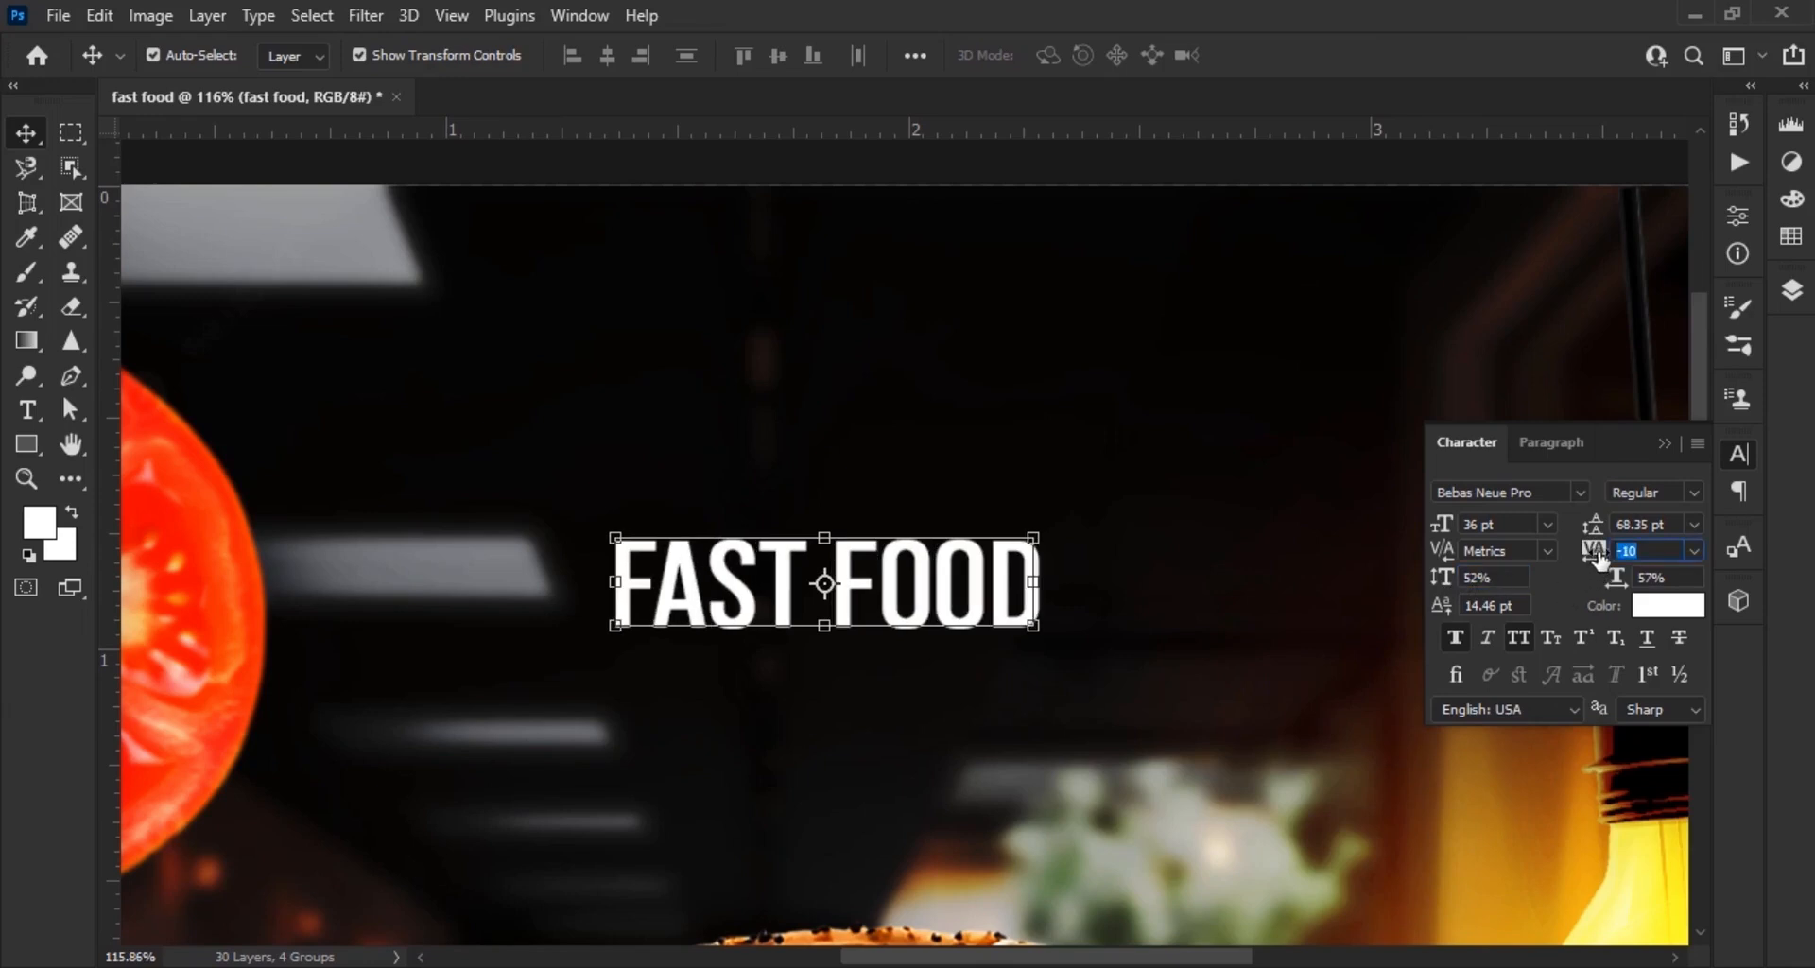
Enlarge the FAST FOOD text to about 2.2 in wide and position it above the pizza between the tomato slice and the bulb
drag(1040, 581, 1329, 585)
click(1318, 54)
key(ctrl+0)
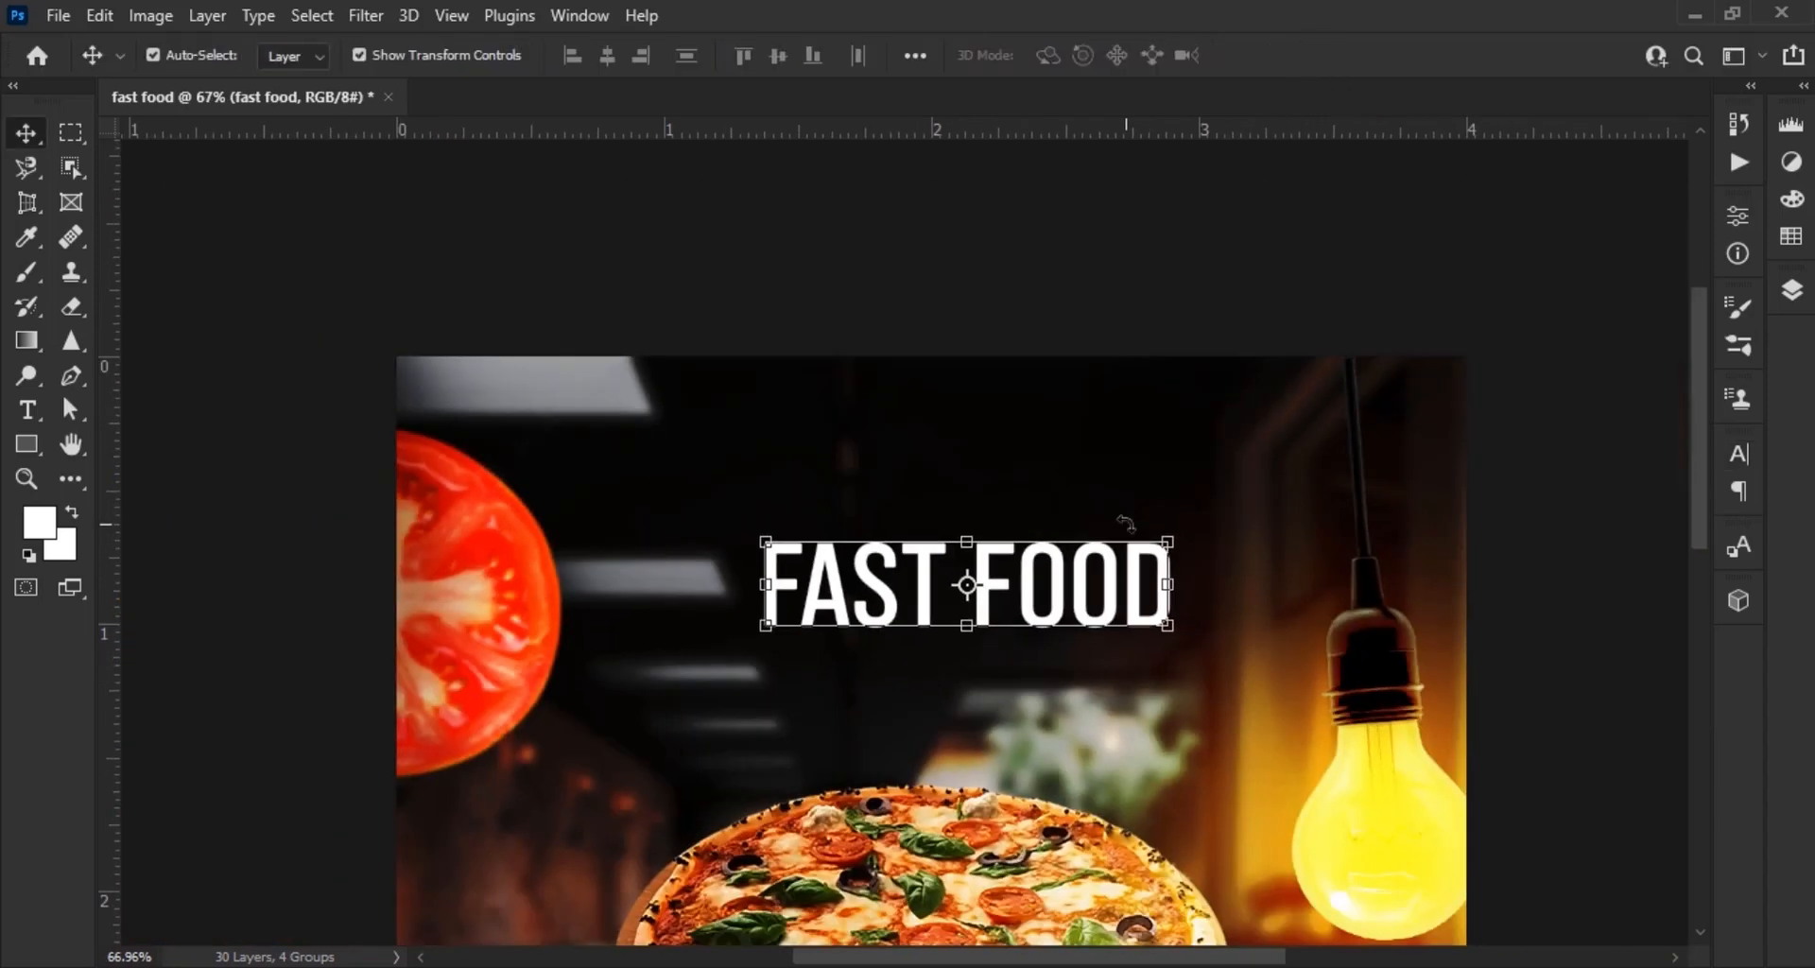
scroll(1154, 682, up, 4)
drag(1169, 687, 1171, 636)
drag(1136, 502, 1267, 541)
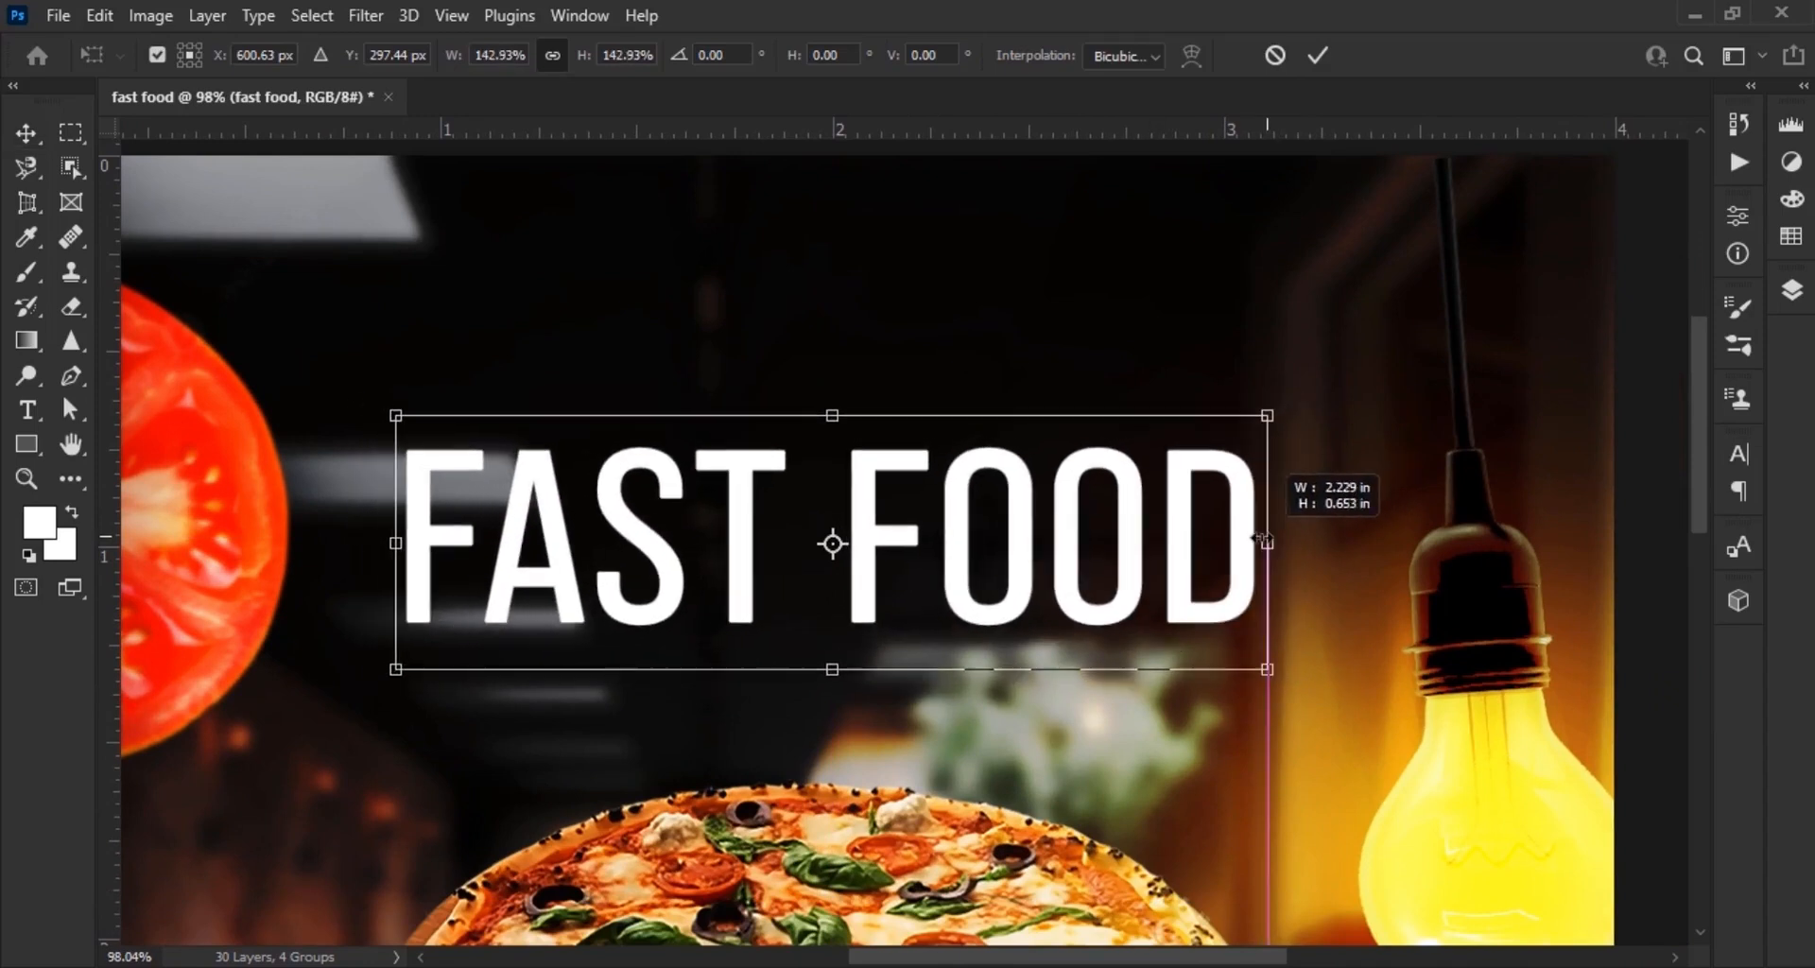
drag(1162, 588, 1157, 552)
click(1319, 56)
scroll(757, 533, down, 6)
click(1296, 619)
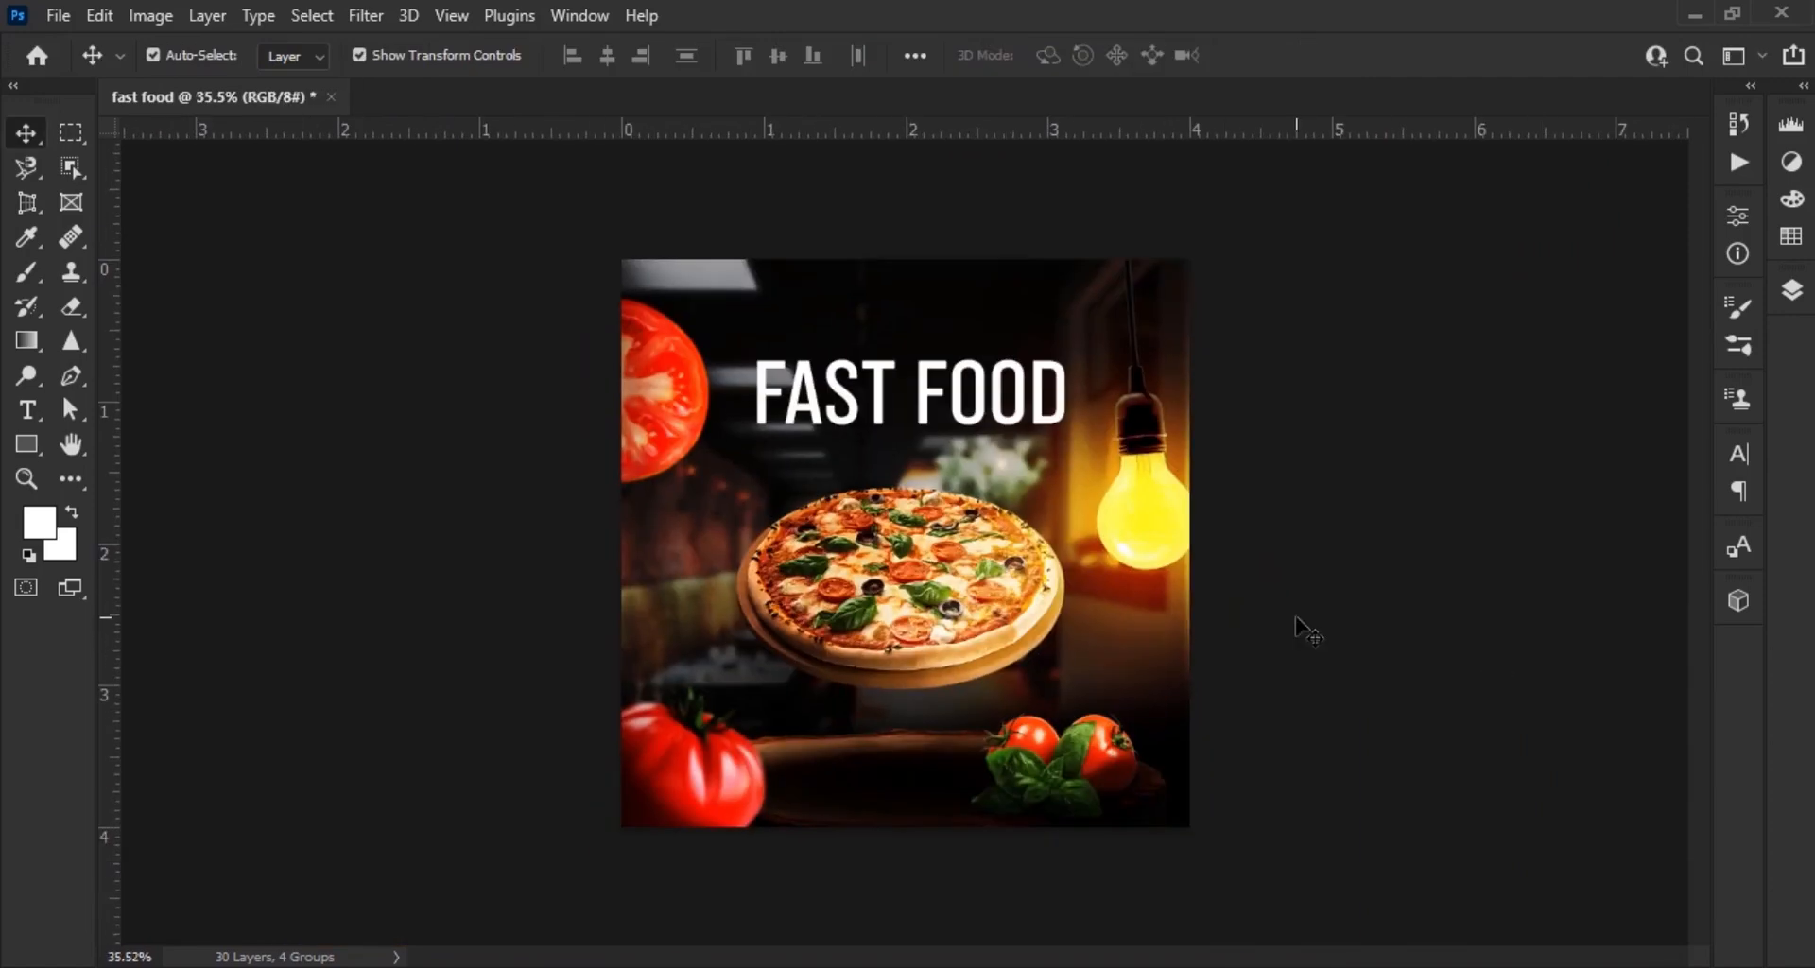
Add a 3 px outside Stroke in white (ffffff) to the FAST FOOD text layer
scroll(955, 511, up, 10)
click(959, 519)
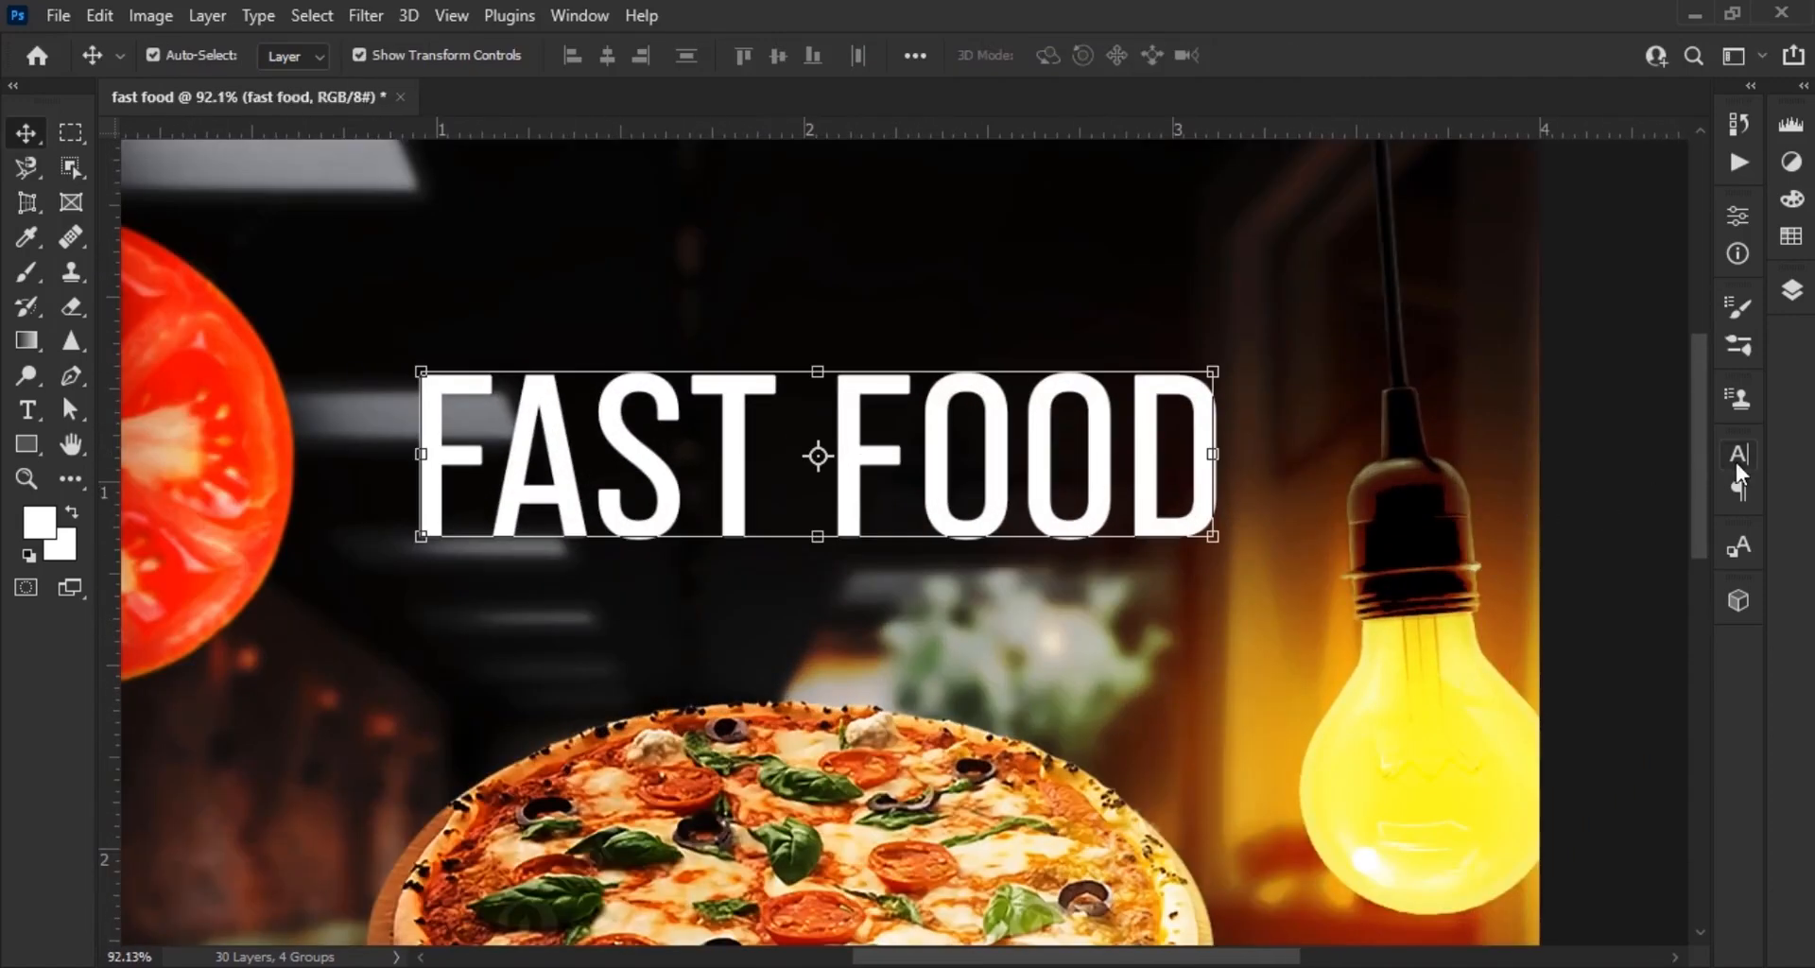
click(1791, 292)
click(1542, 852)
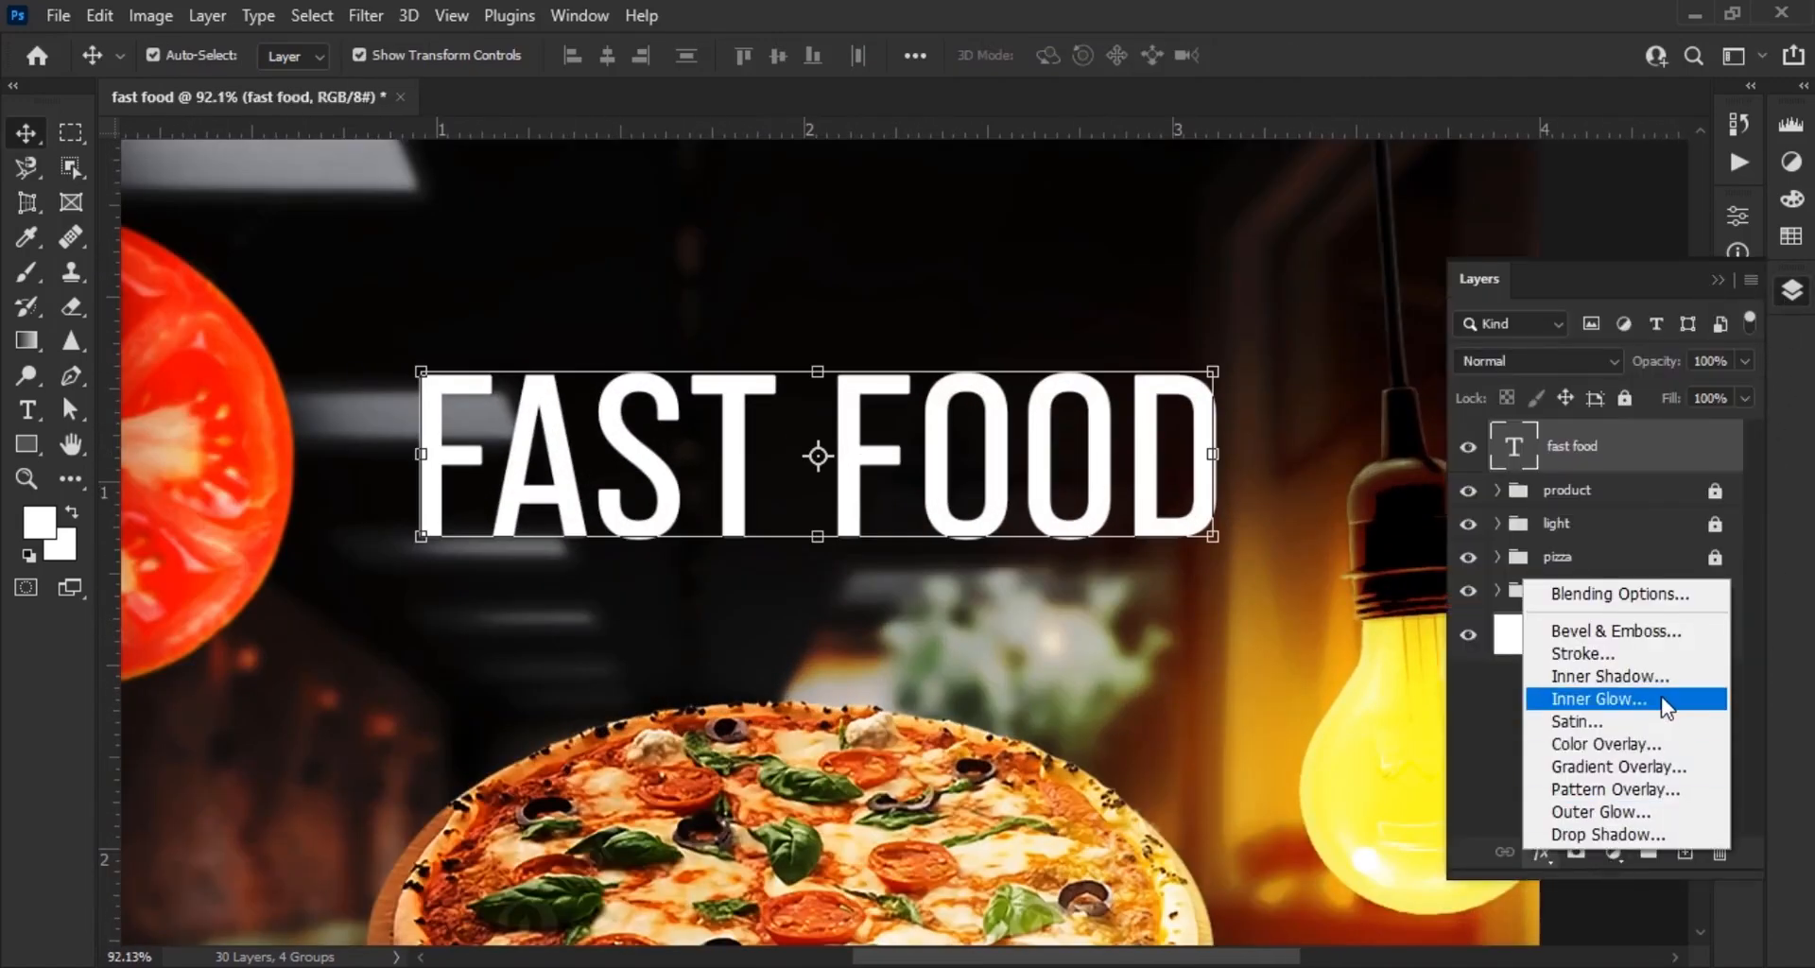
click(1641, 654)
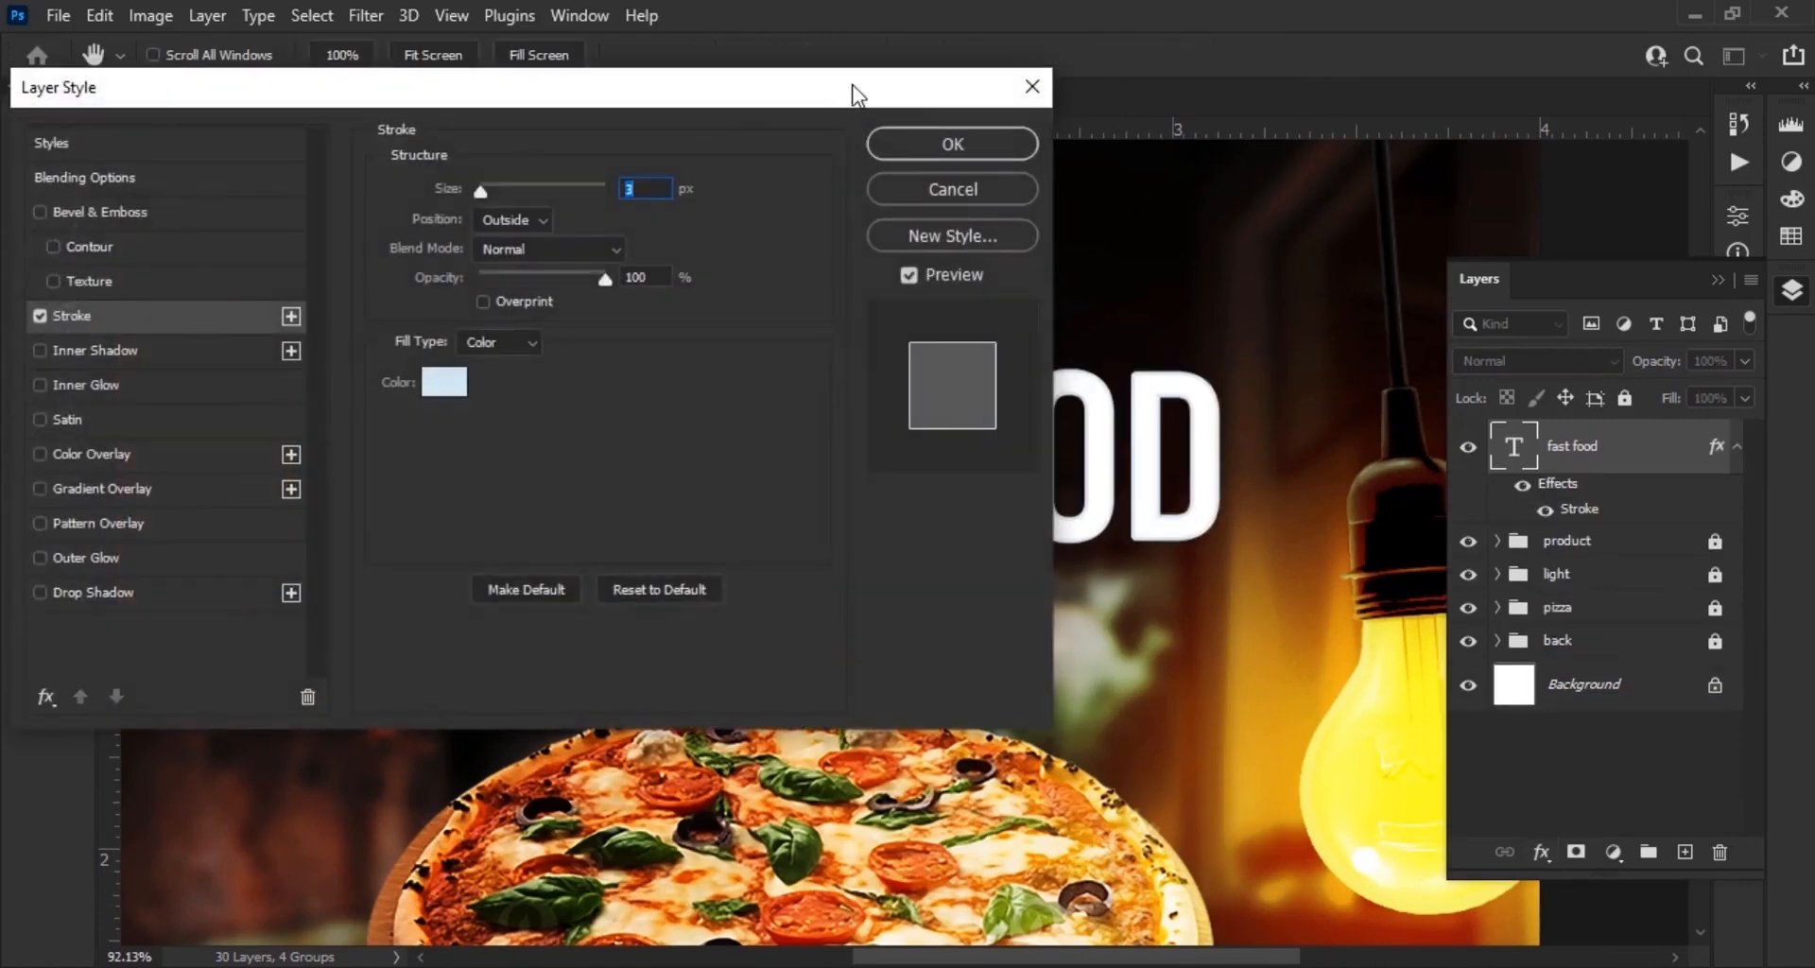
drag(857, 92, 1787, 257)
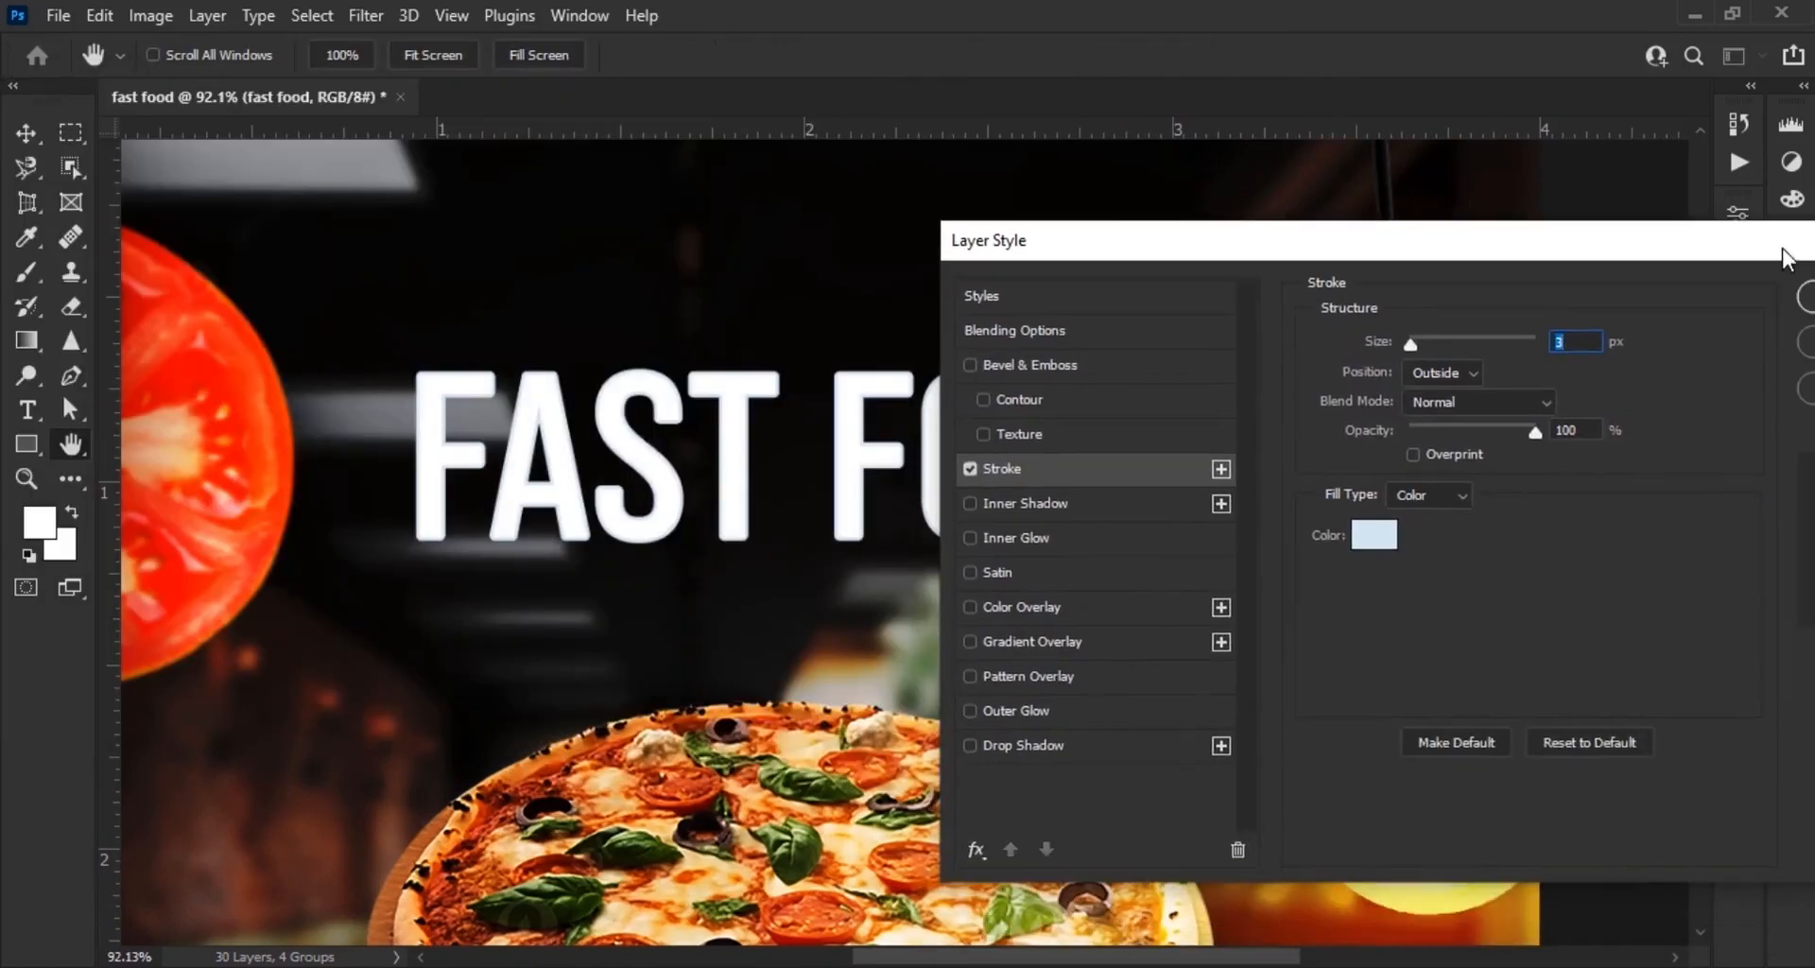
click(1379, 538)
text(ffffff)
click(1461, 463)
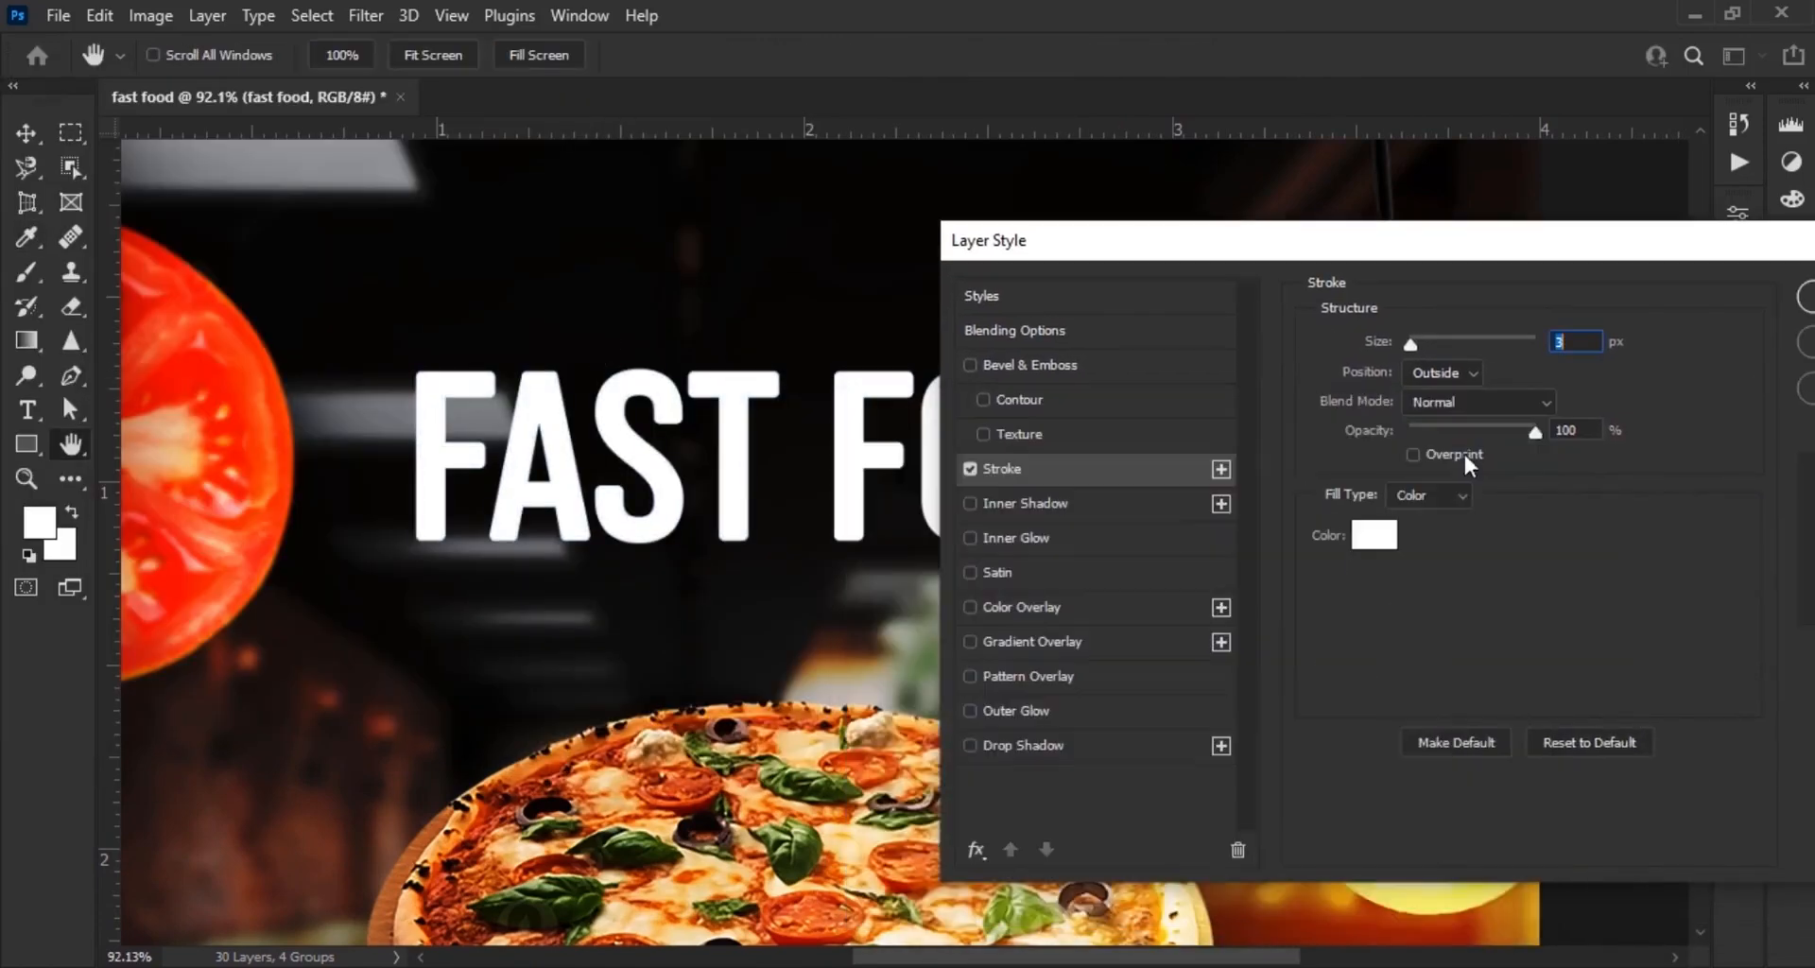
drag(1350, 248, 1290, 588)
drag(1229, 695, 814, 420)
click(1365, 470)
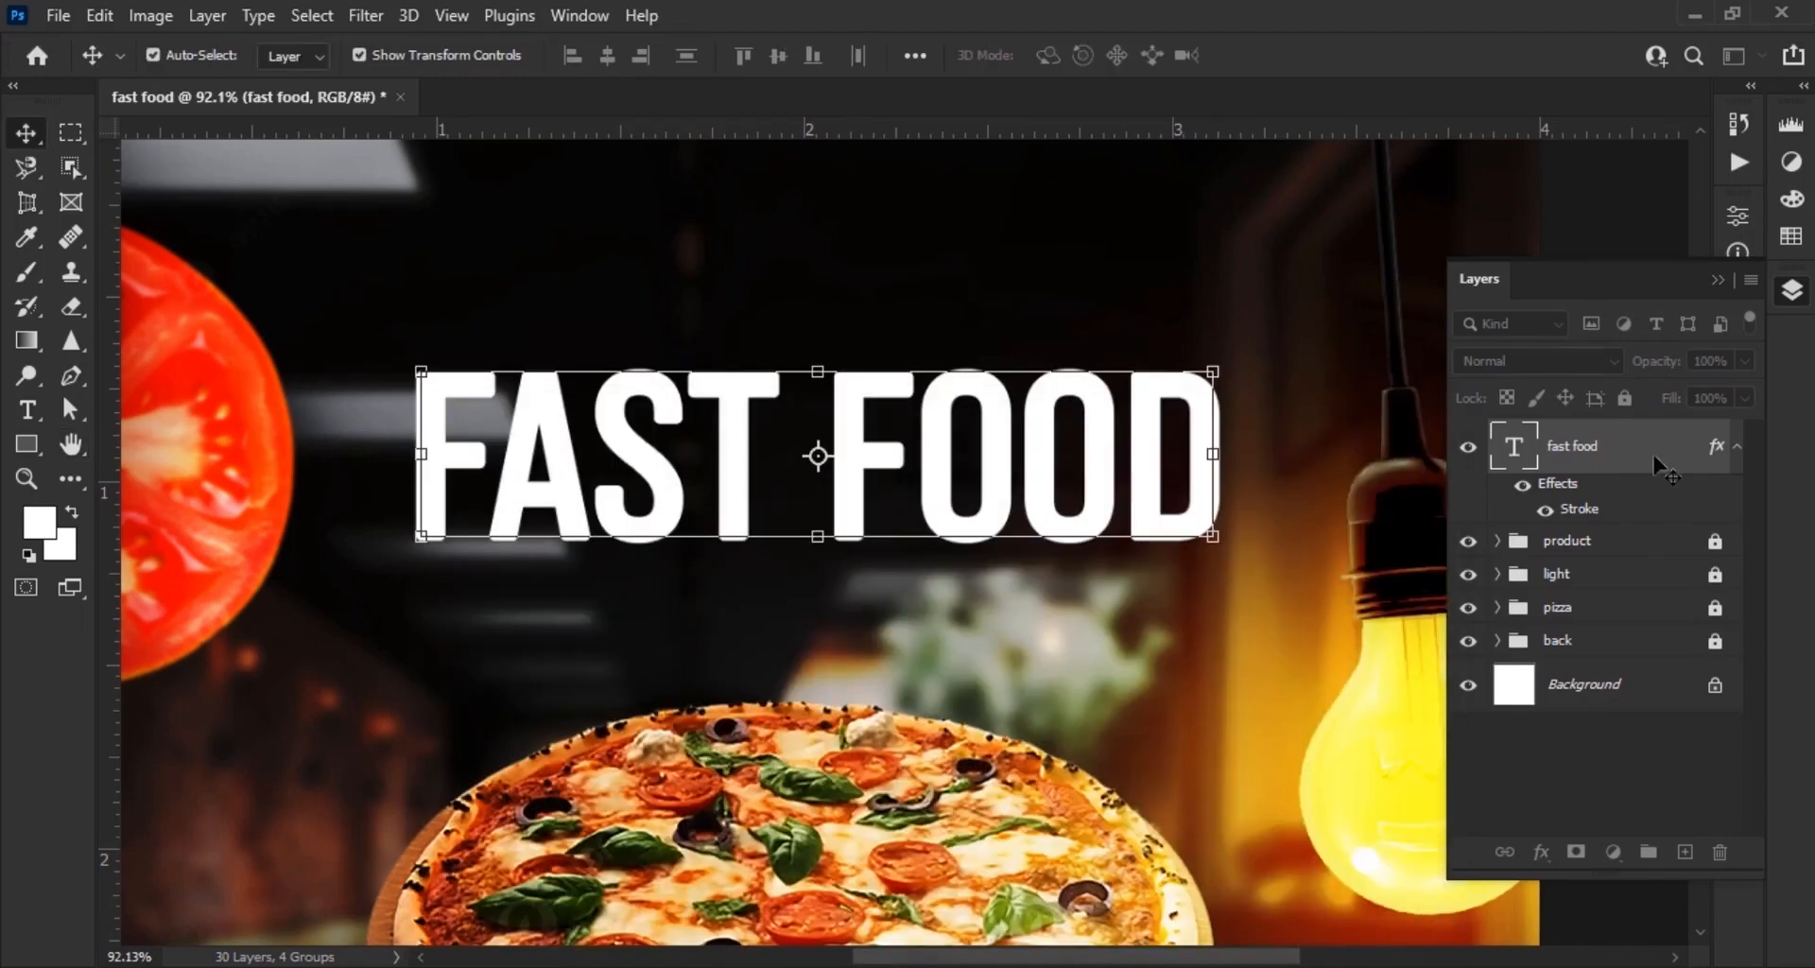
Convert the fast food text layer to a smart object and start adding an Outer Glow style to it
right_click(1649, 455)
click(1484, 351)
click(1542, 853)
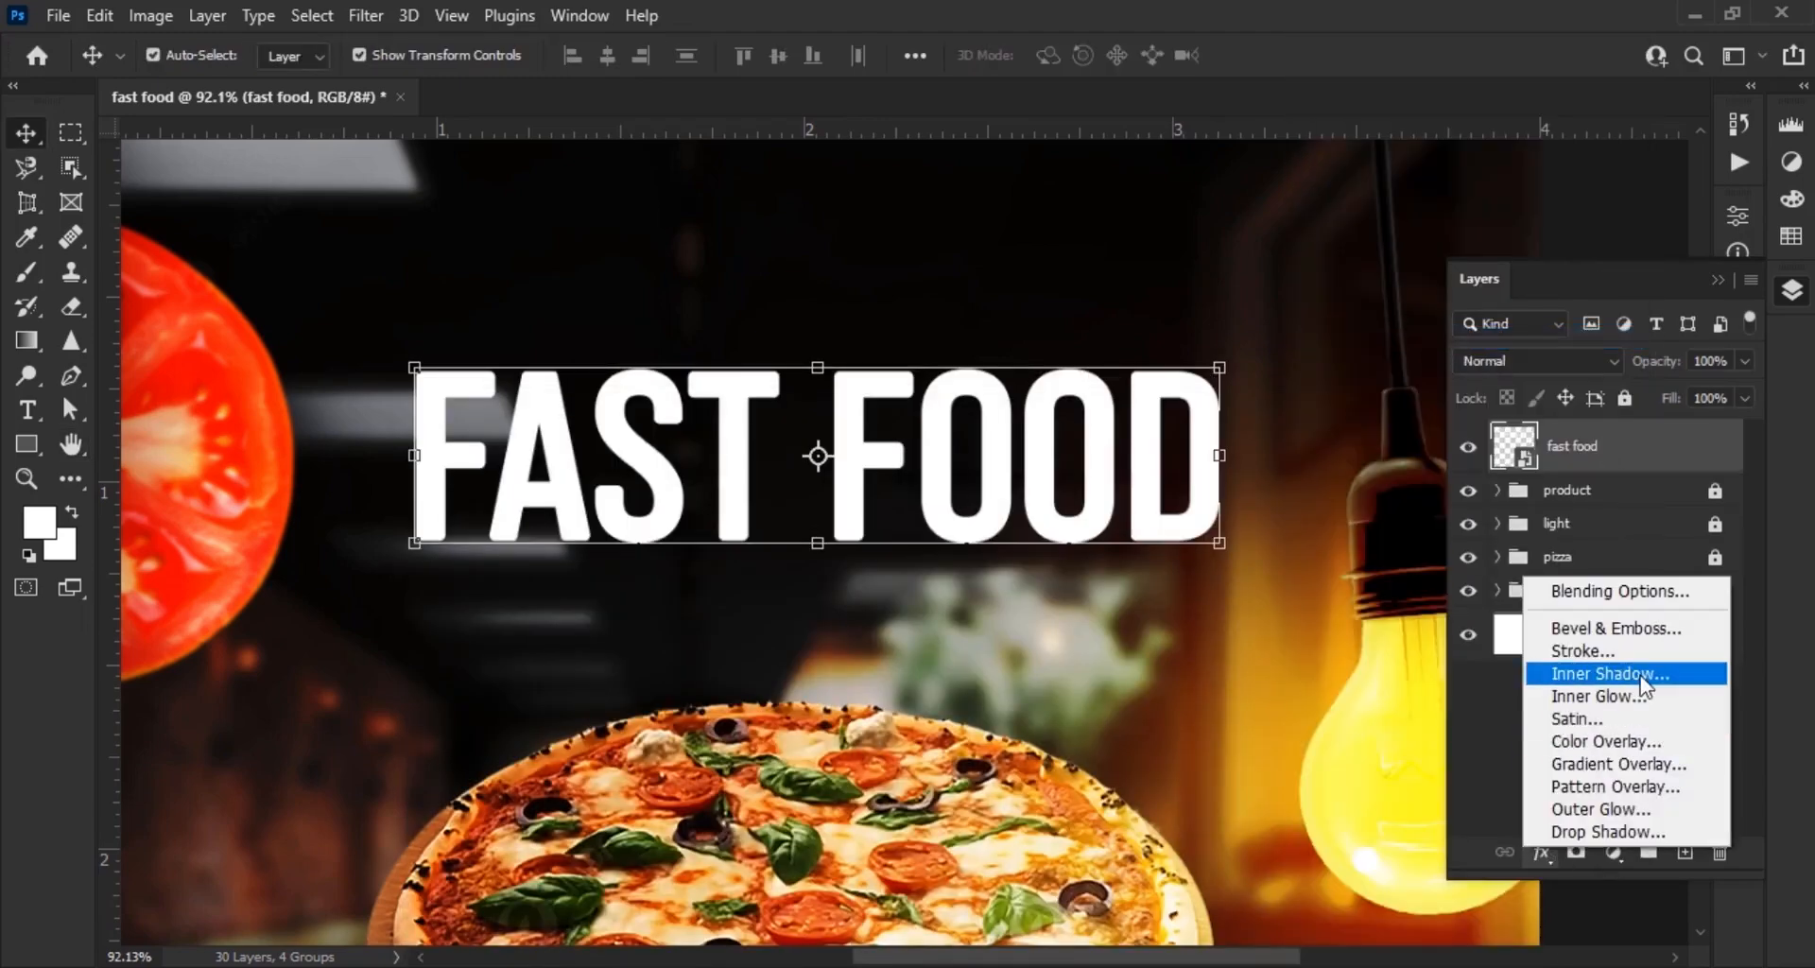
click(1638, 810)
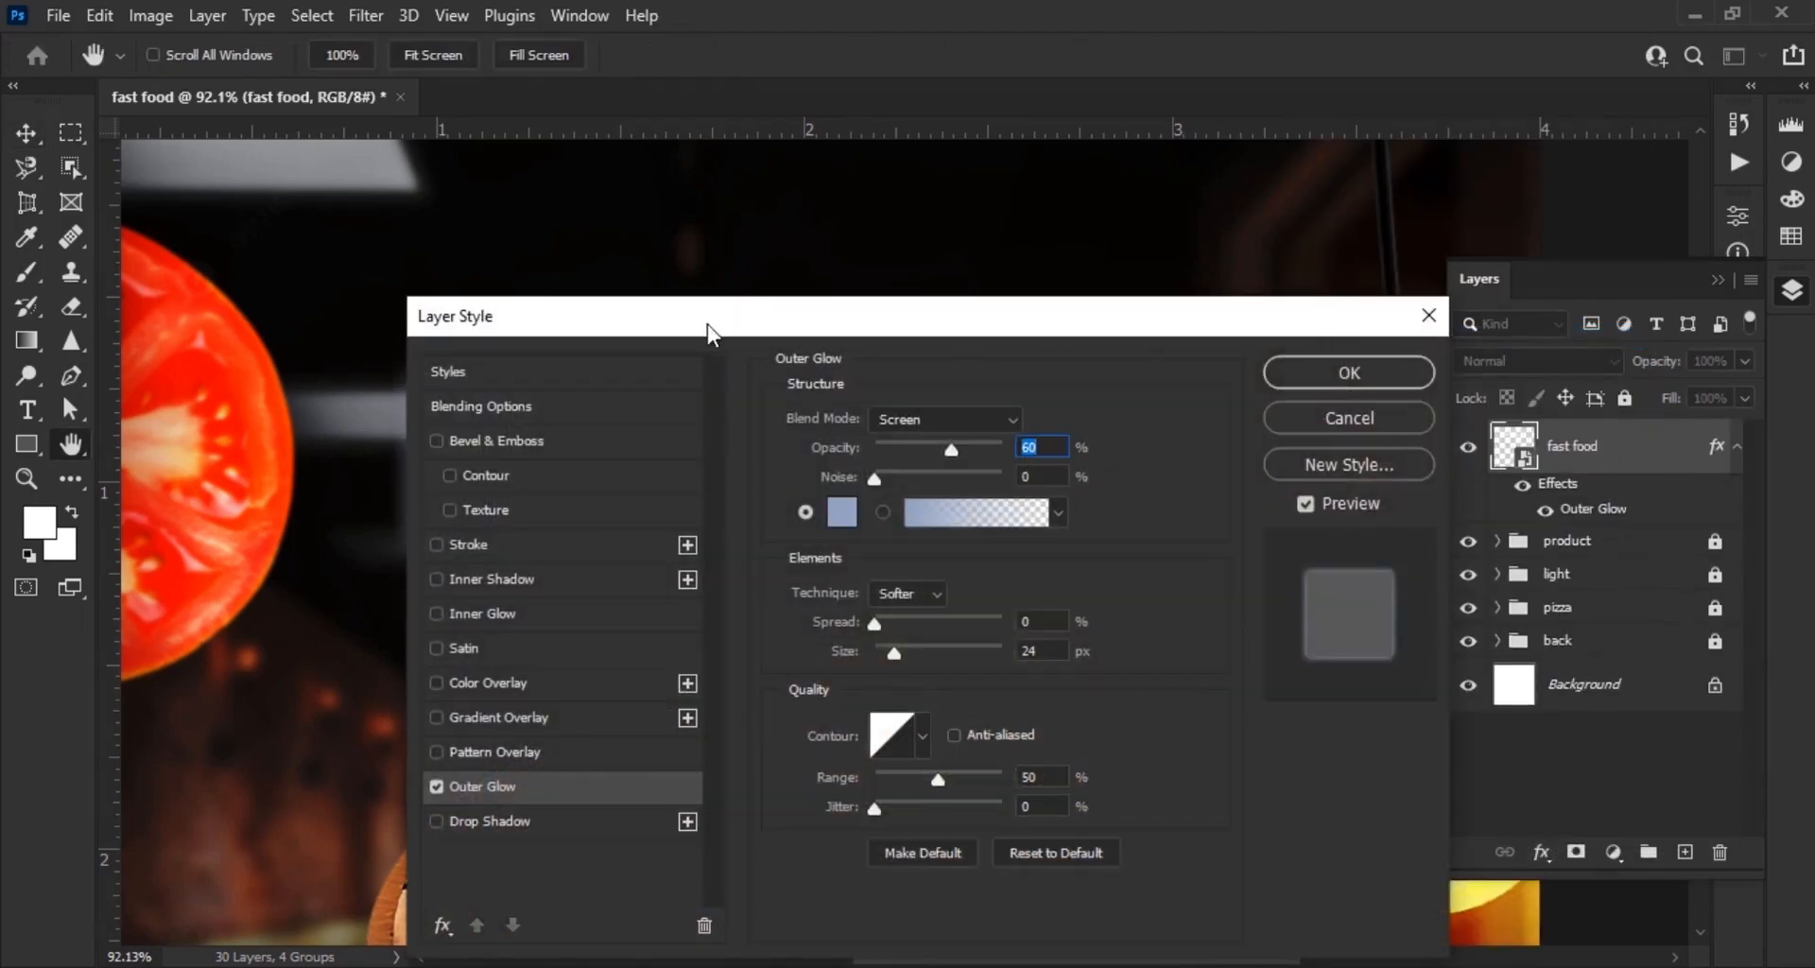
drag(710, 324, 1464, 218)
drag(832, 647, 624, 638)
drag(956, 640, 916, 596)
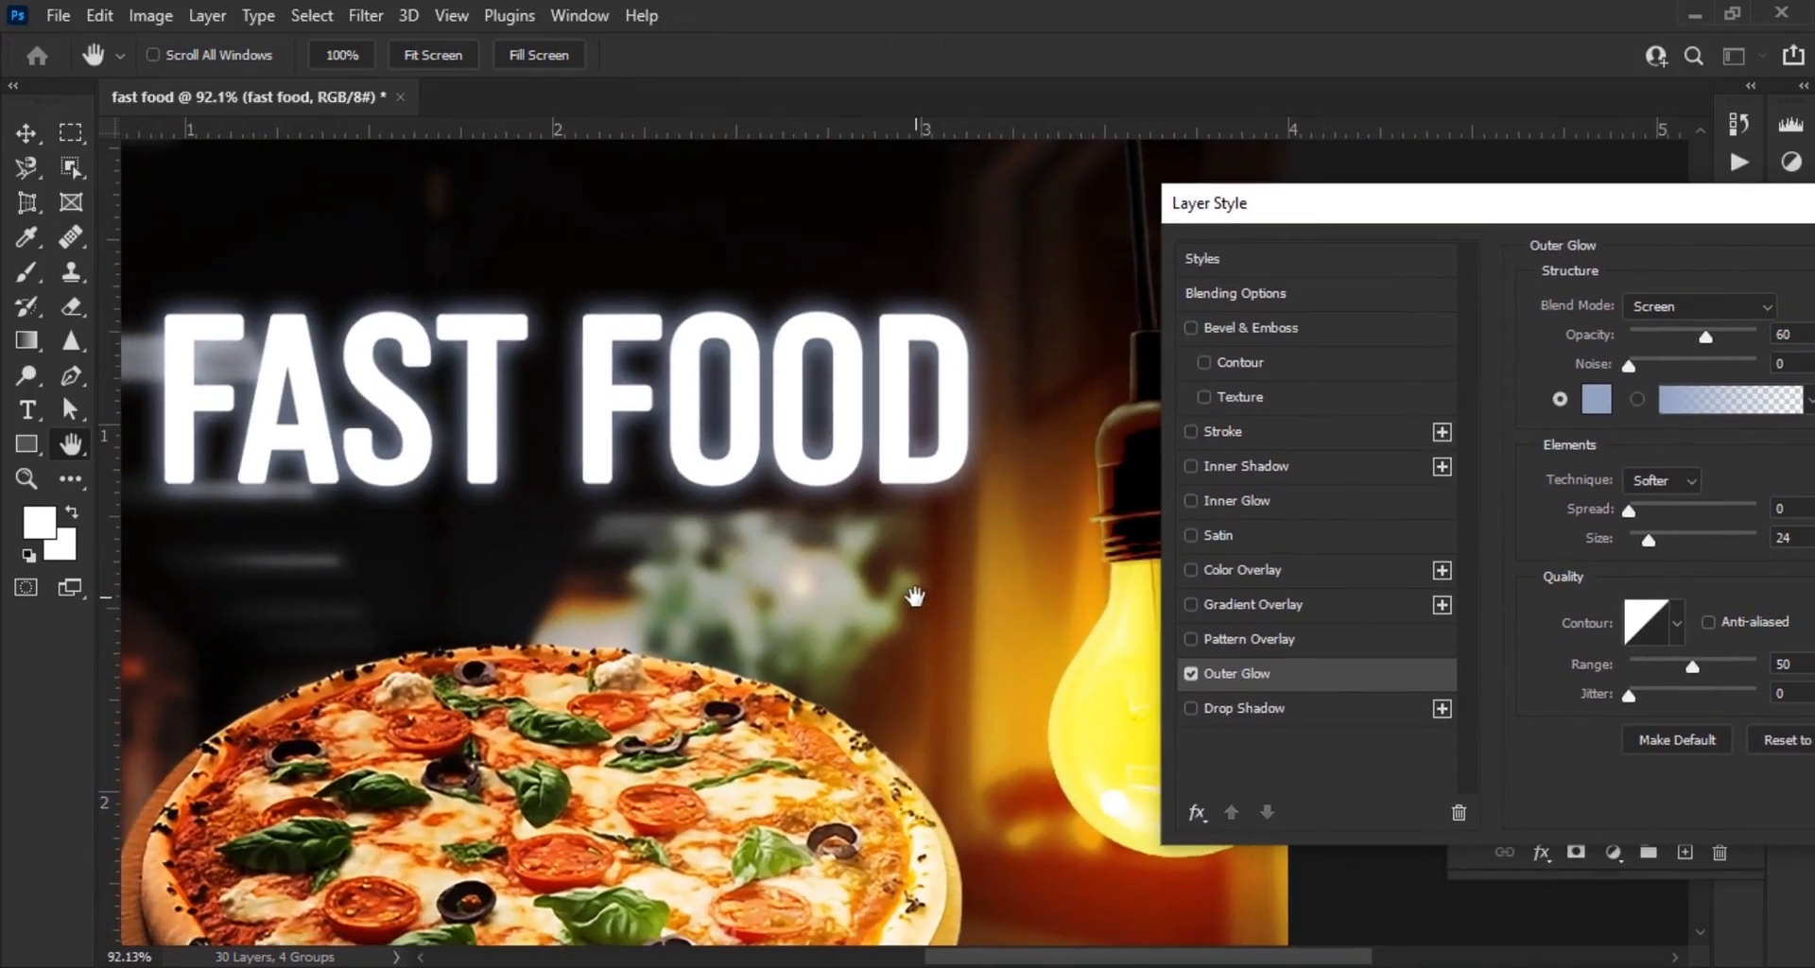
drag(1672, 224, 1544, 189)
Set the Outer Glow color of the FAST FOOD title to golden yellow, ffc000
click(1482, 381)
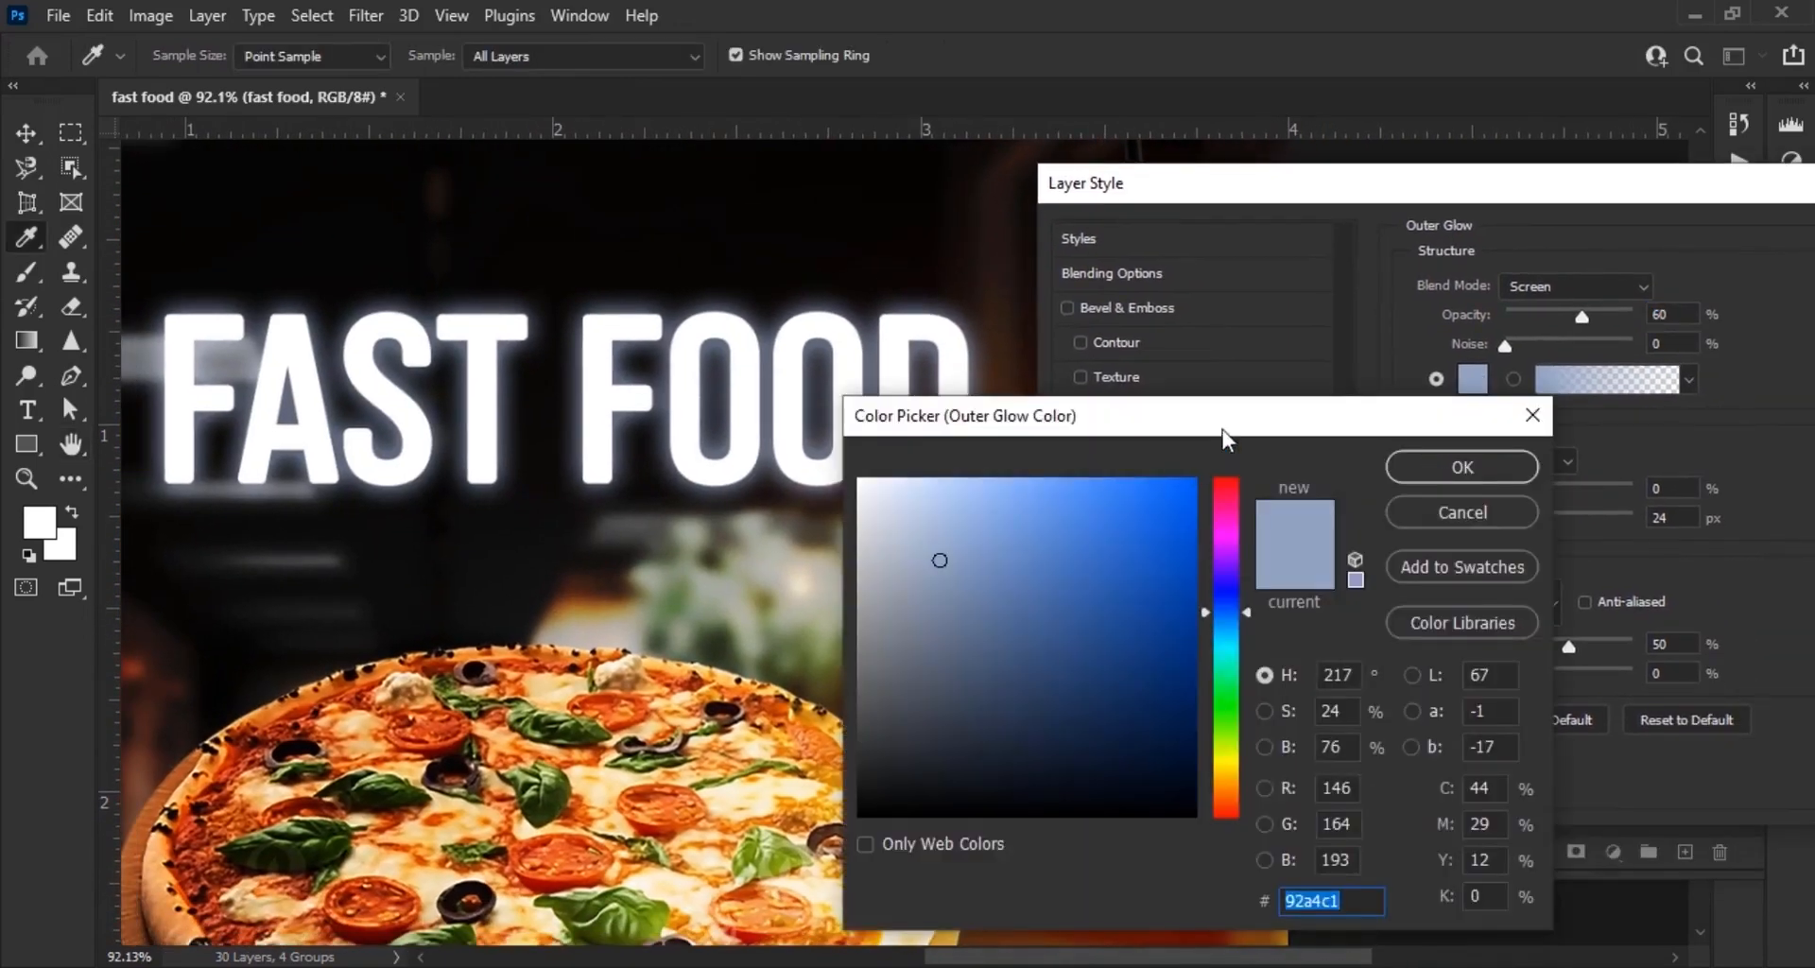
drag(1220, 426, 1535, 588)
click(993, 677)
drag(1425, 569, 1158, 424)
drag(1147, 548, 1302, 486)
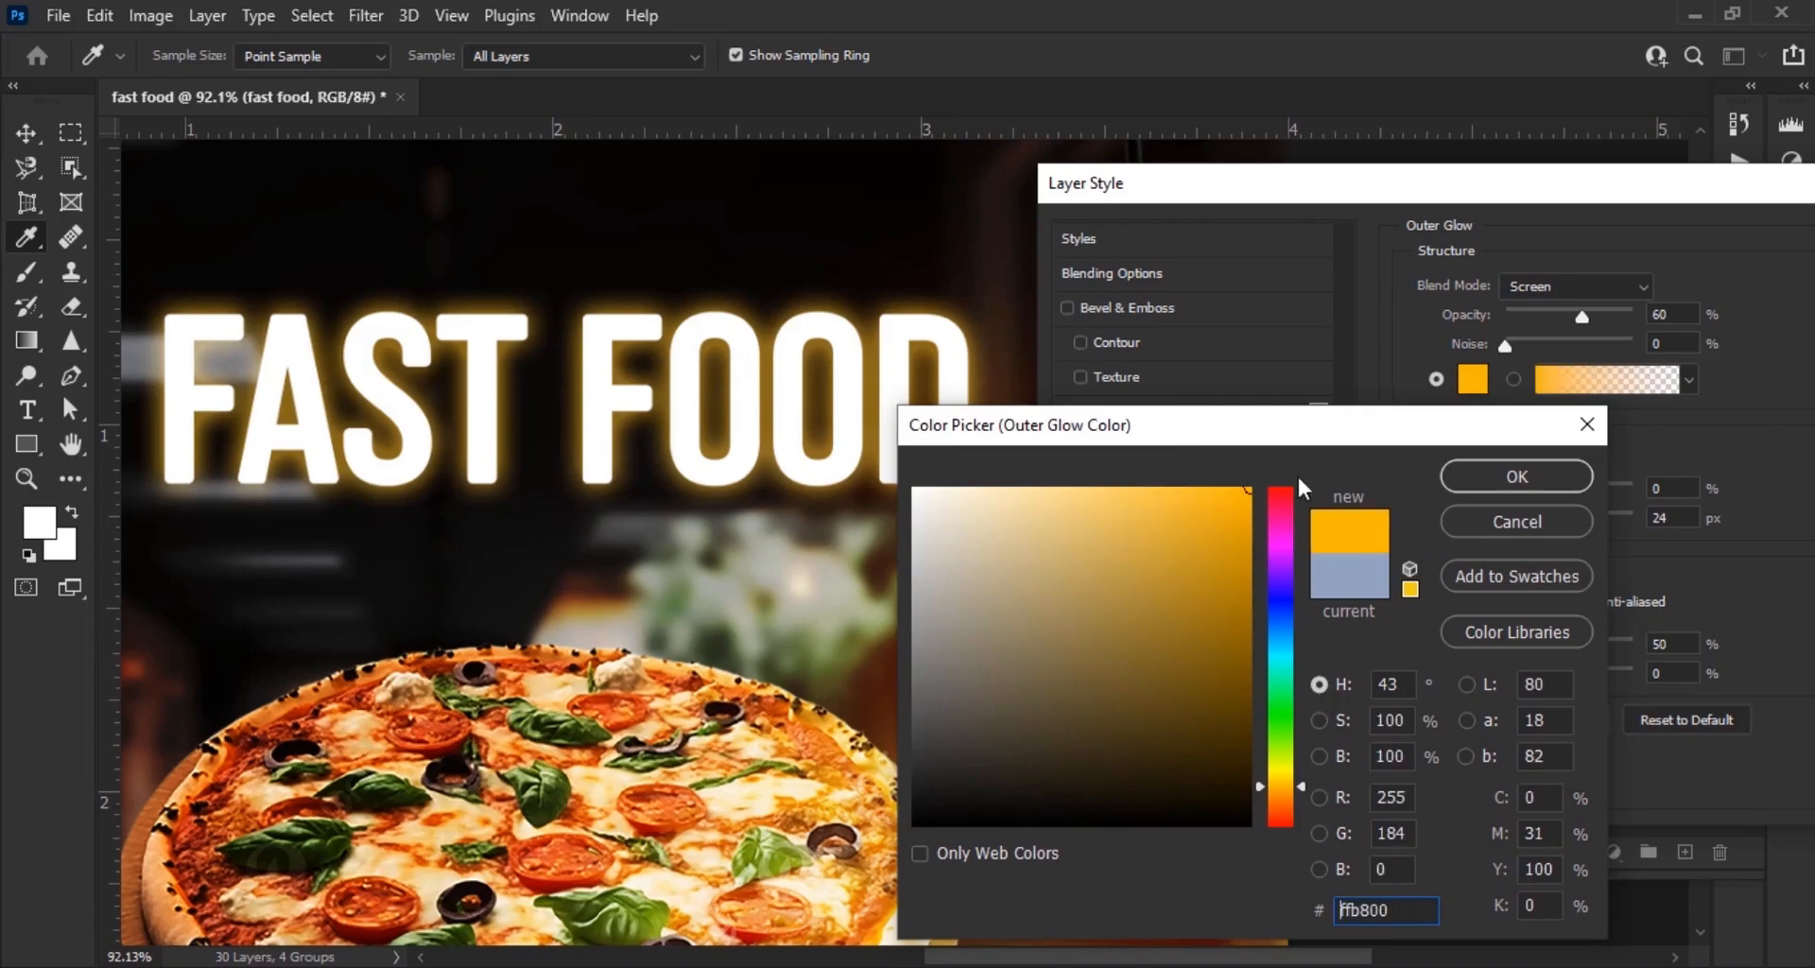
drag(1299, 786, 1280, 786)
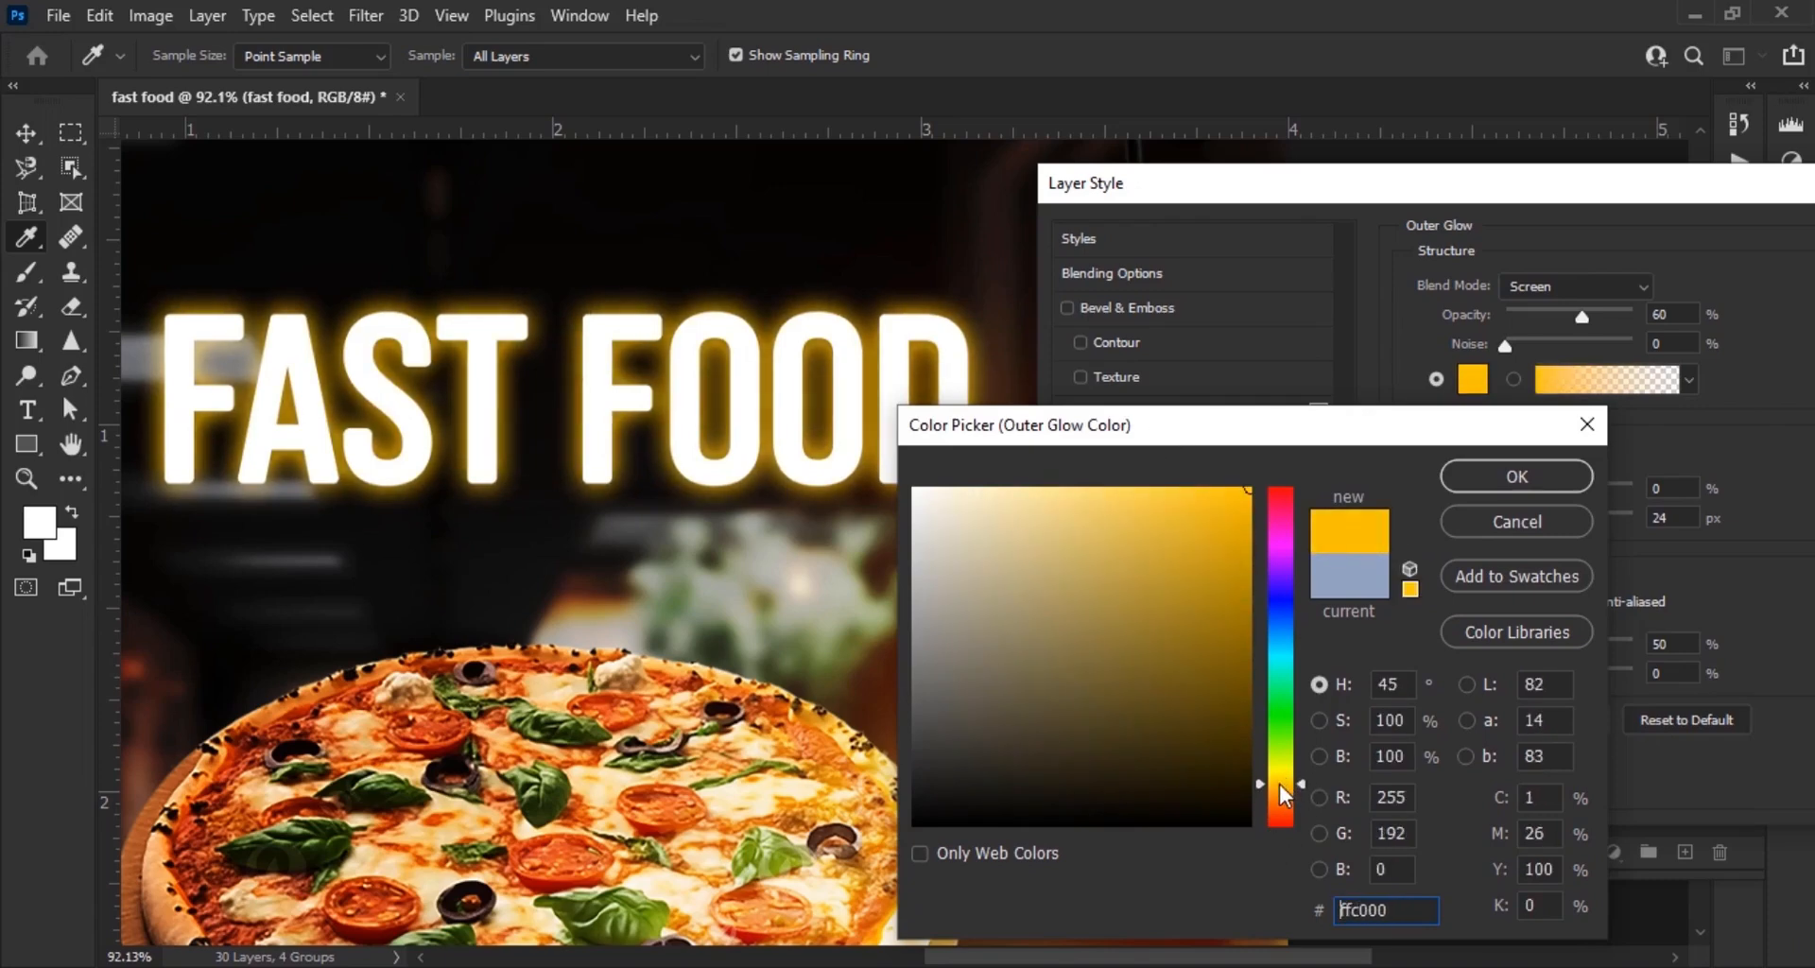
click(1489, 481)
Tune the FAST FOOD title's Outer Glow to 91% opacity, 2% spread, 18 px size, 57% range and a slightly more orange color
drag(1584, 317, 1622, 320)
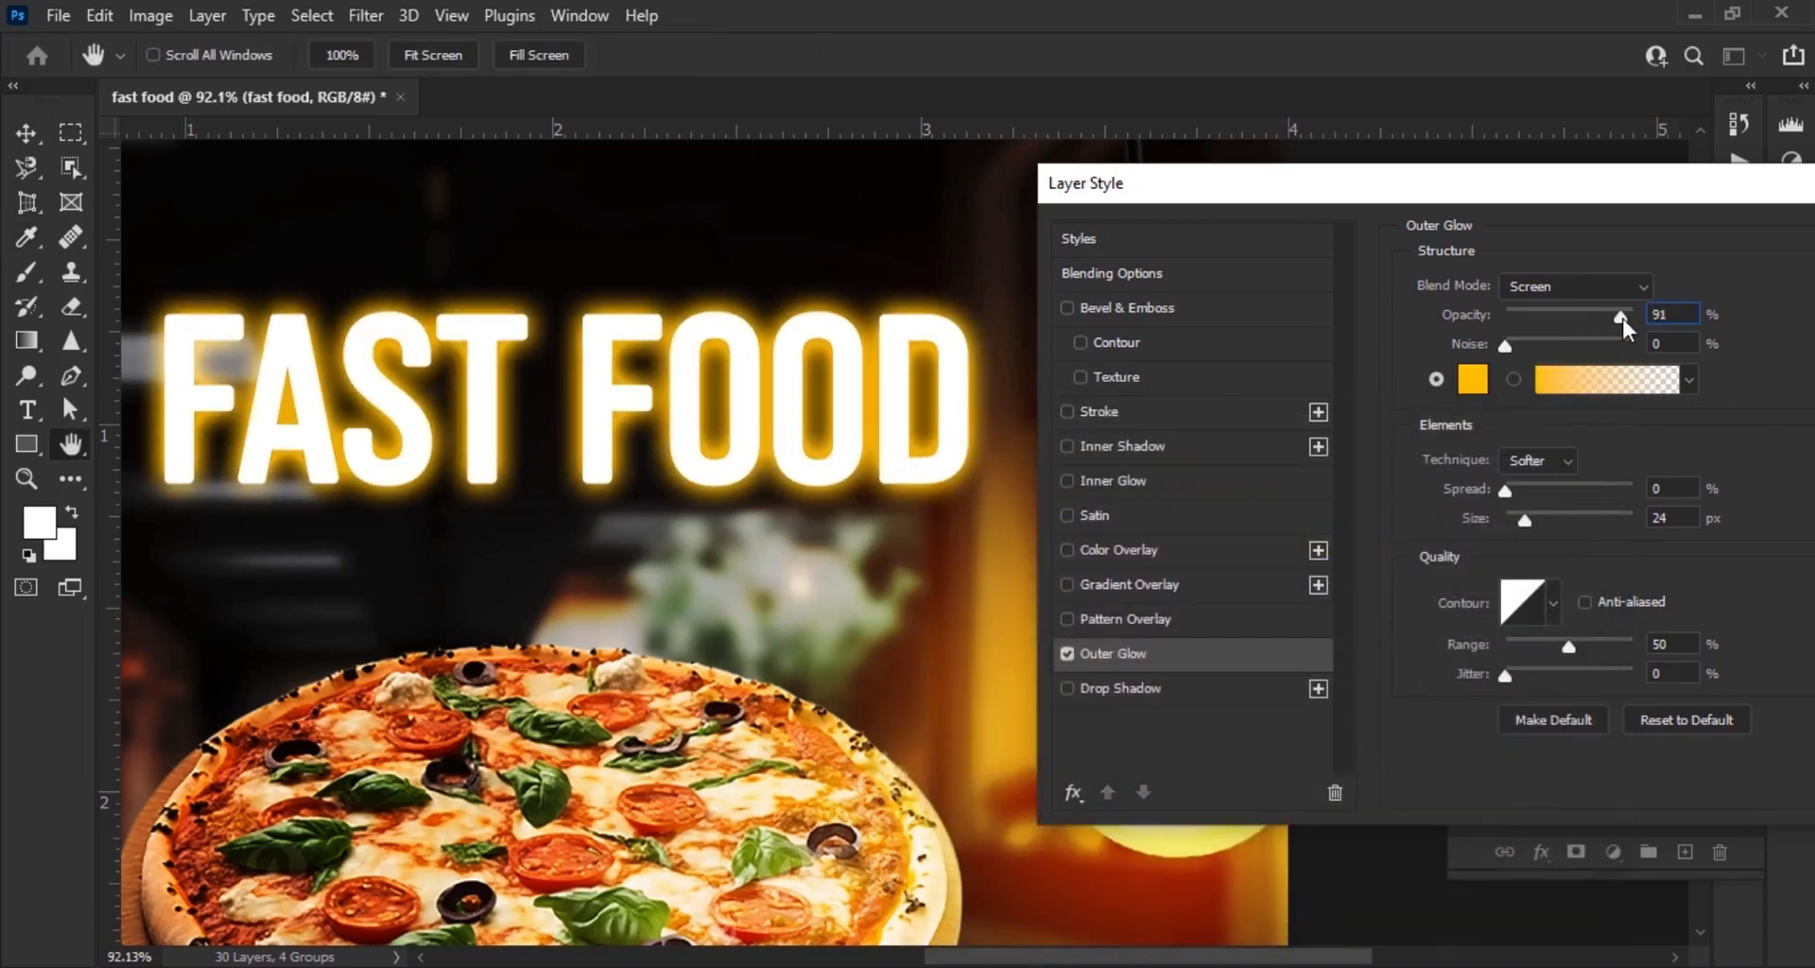
mouse_move(1529, 511)
mouse_down()
mouse_move(1511, 486)
mouse_move(1523, 522)
mouse_up()
click(1472, 380)
drag(1294, 785, 1295, 787)
click(1562, 473)
mouse_move(1570, 649)
mouse_down()
mouse_move(1539, 655)
mouse_move(1579, 651)
mouse_up()
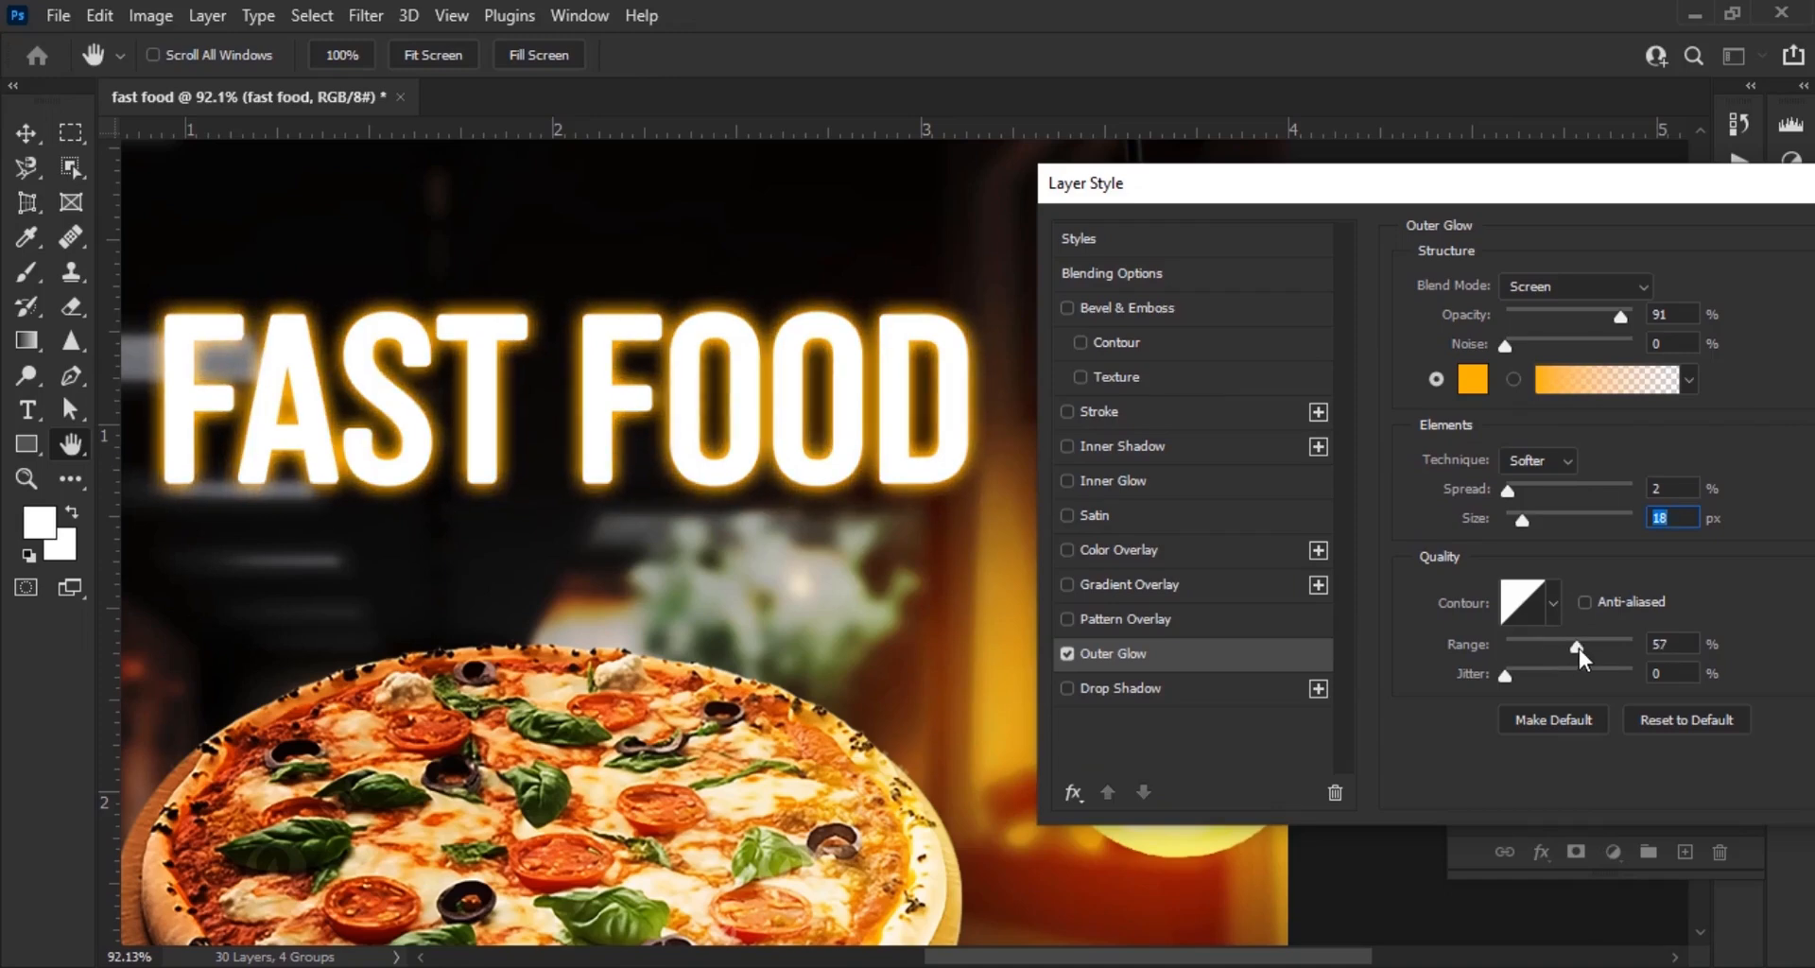
Enable Bevel & Emboss on the FAST FOOD title and change its shadow color to dark brown
click(1217, 312)
click(1692, 702)
drag(1268, 803, 1268, 774)
click(1519, 470)
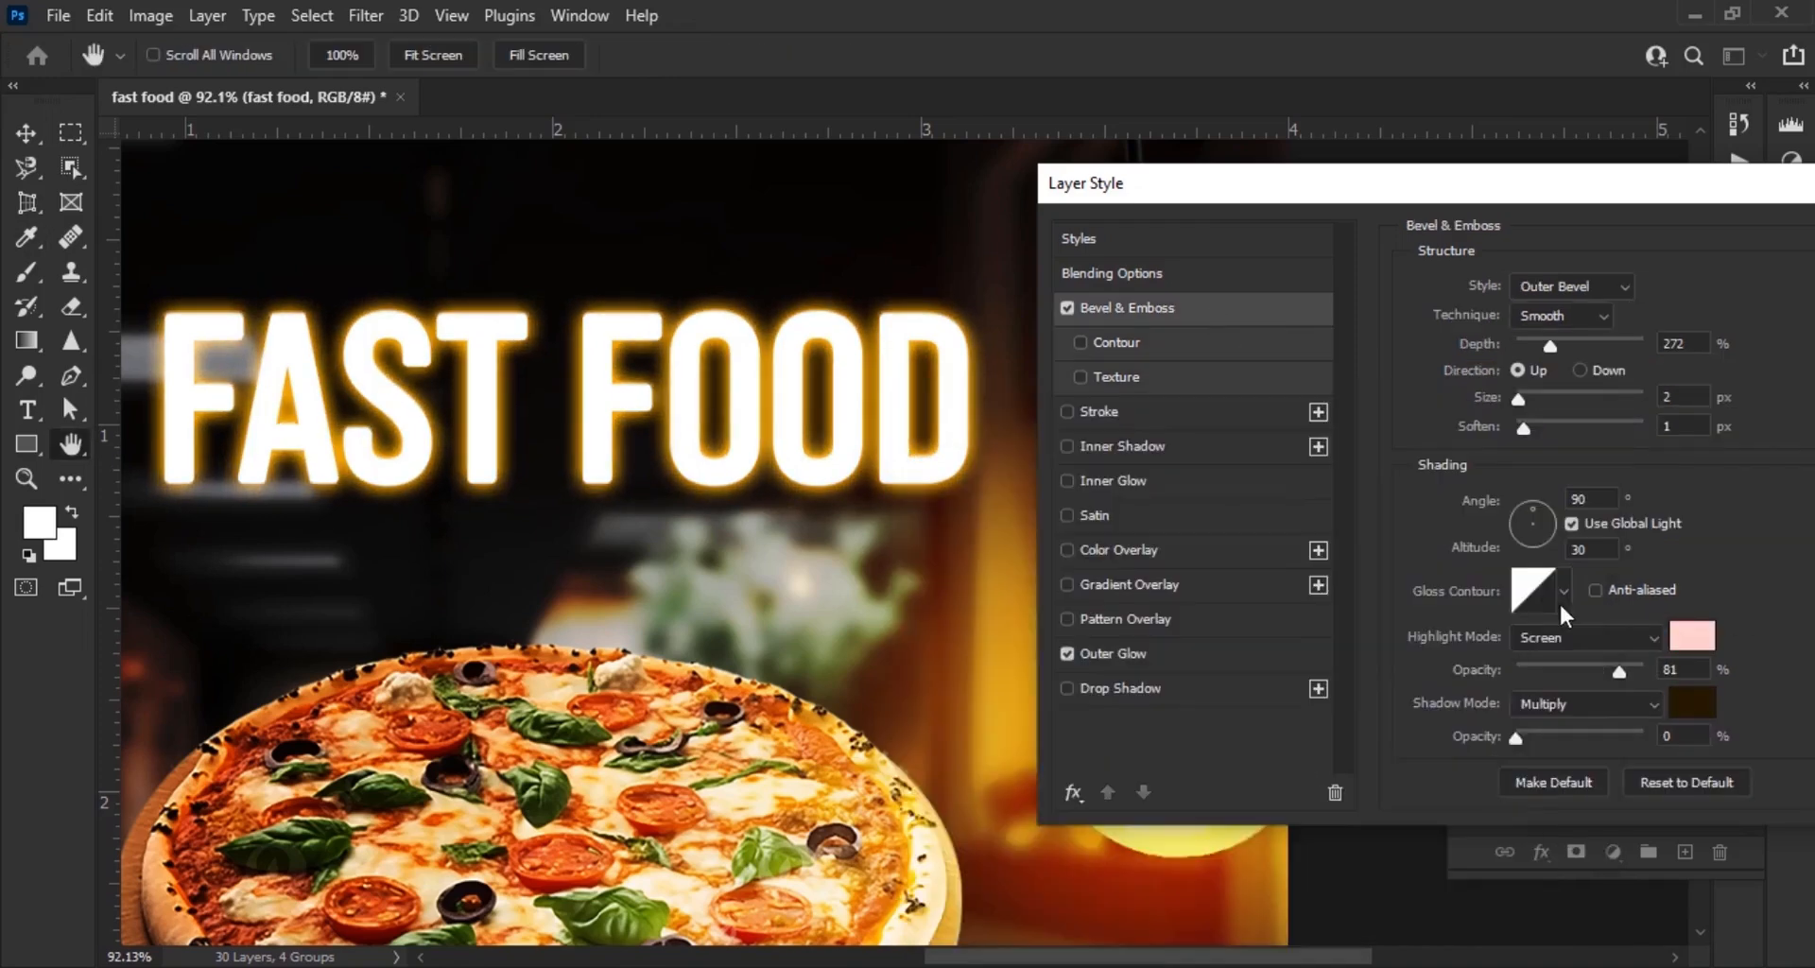
Give the bevel a multi-peaked gloss contour, 459% depth, 5 px size, 5 px soften and 0% shadow opacity
click(1563, 601)
click(1483, 694)
drag(1521, 399, 1556, 428)
drag(1552, 347, 1575, 348)
mouse_move(1517, 740)
mouse_down()
mouse_move(1567, 746)
mouse_move(1518, 745)
mouse_up()
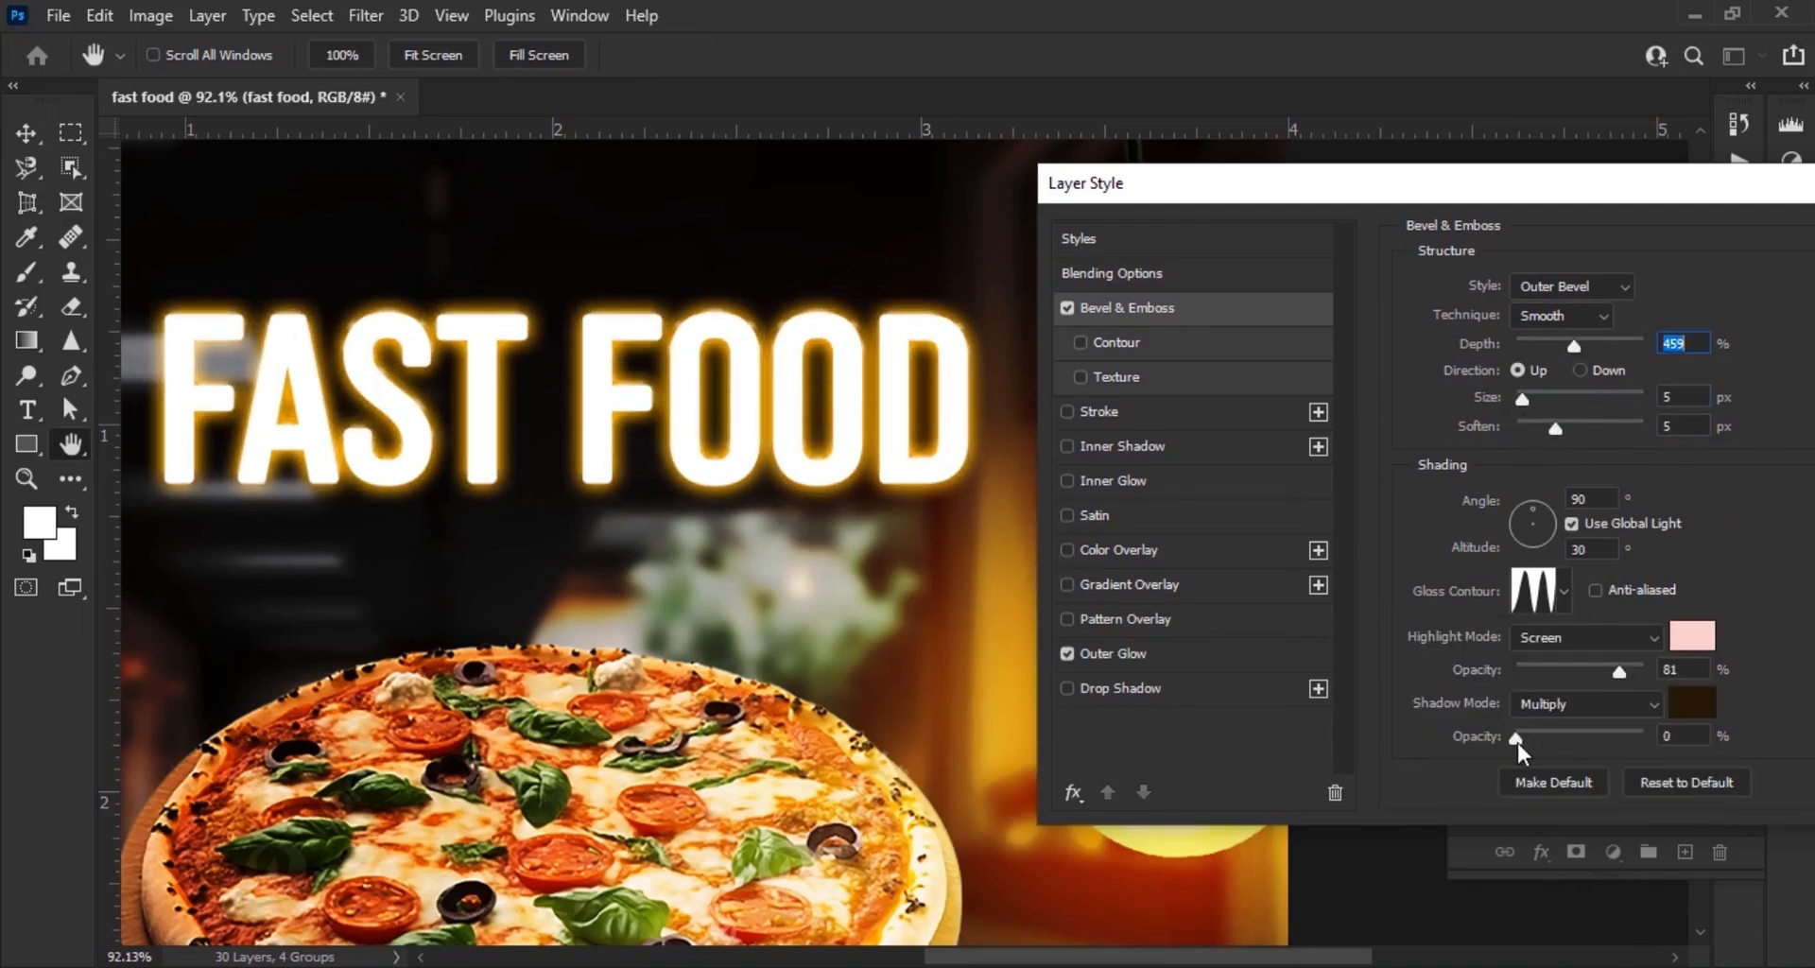
Try other Outer Glow blend modes, return to Screen, and set the spread to 5% with an 18 px size
click(1148, 659)
click(1560, 287)
click(1548, 308)
click(1556, 288)
click(1541, 532)
click(1575, 285)
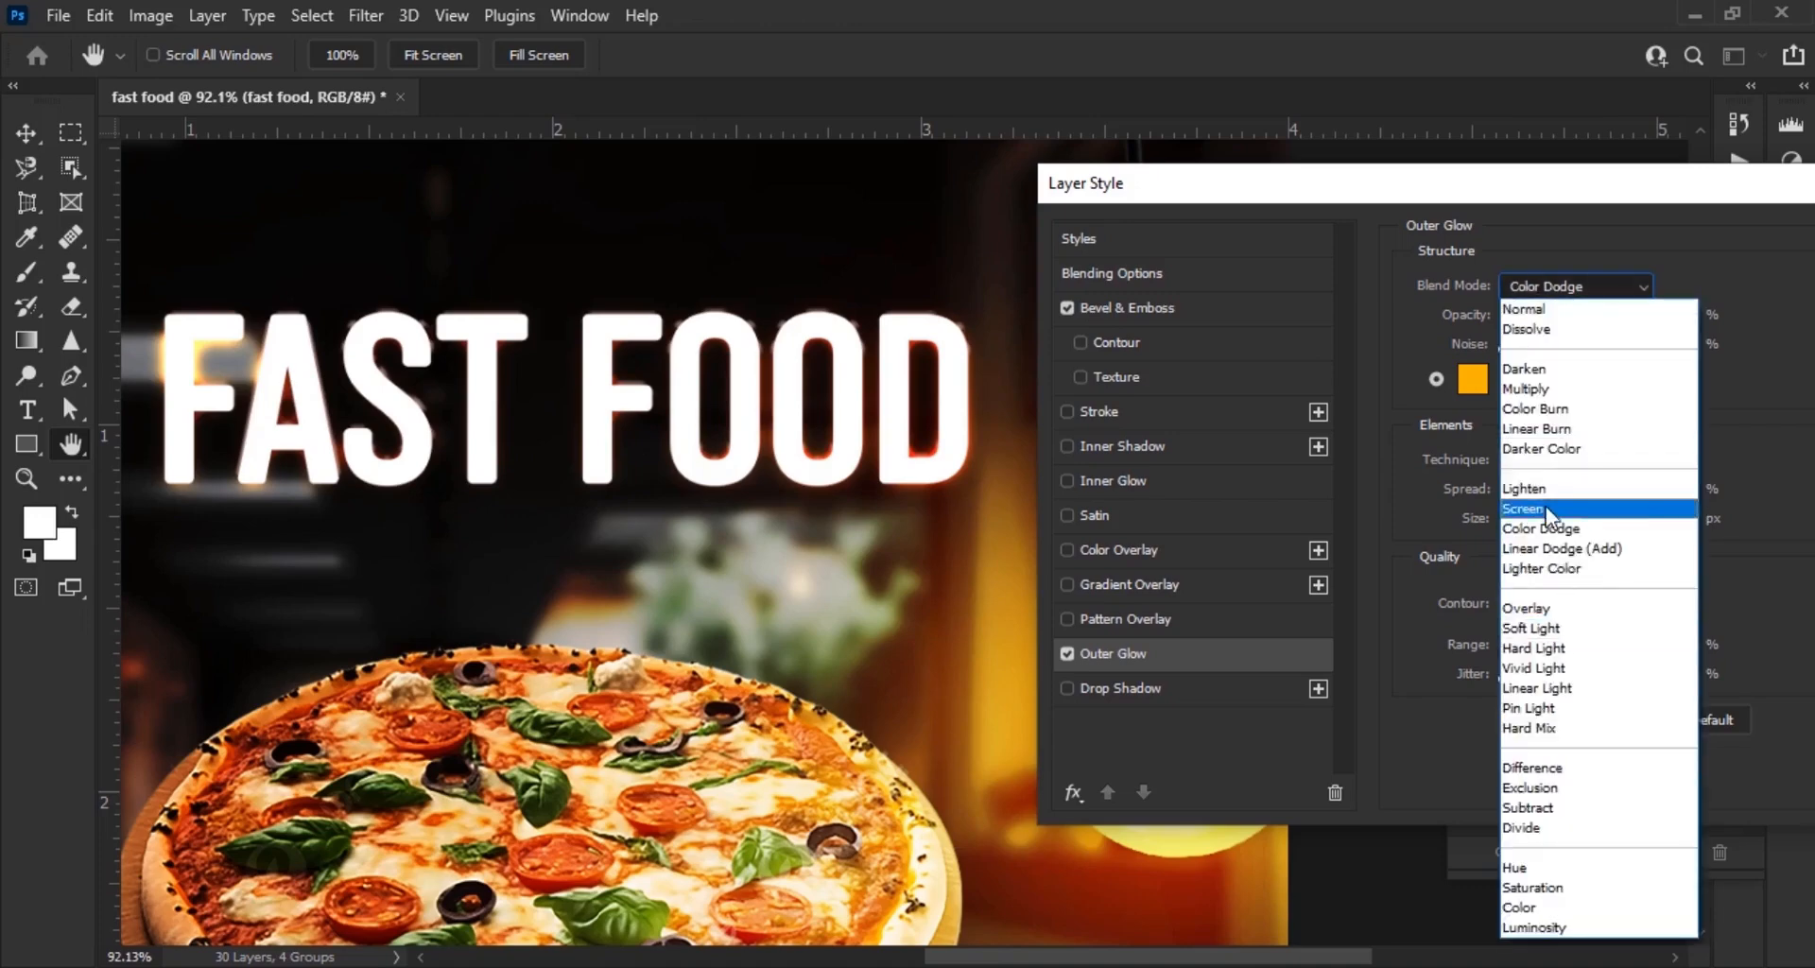
click(1545, 515)
mouse_move(1522, 519)
mouse_down()
mouse_move(1512, 491)
mouse_move(1523, 519)
mouse_up()
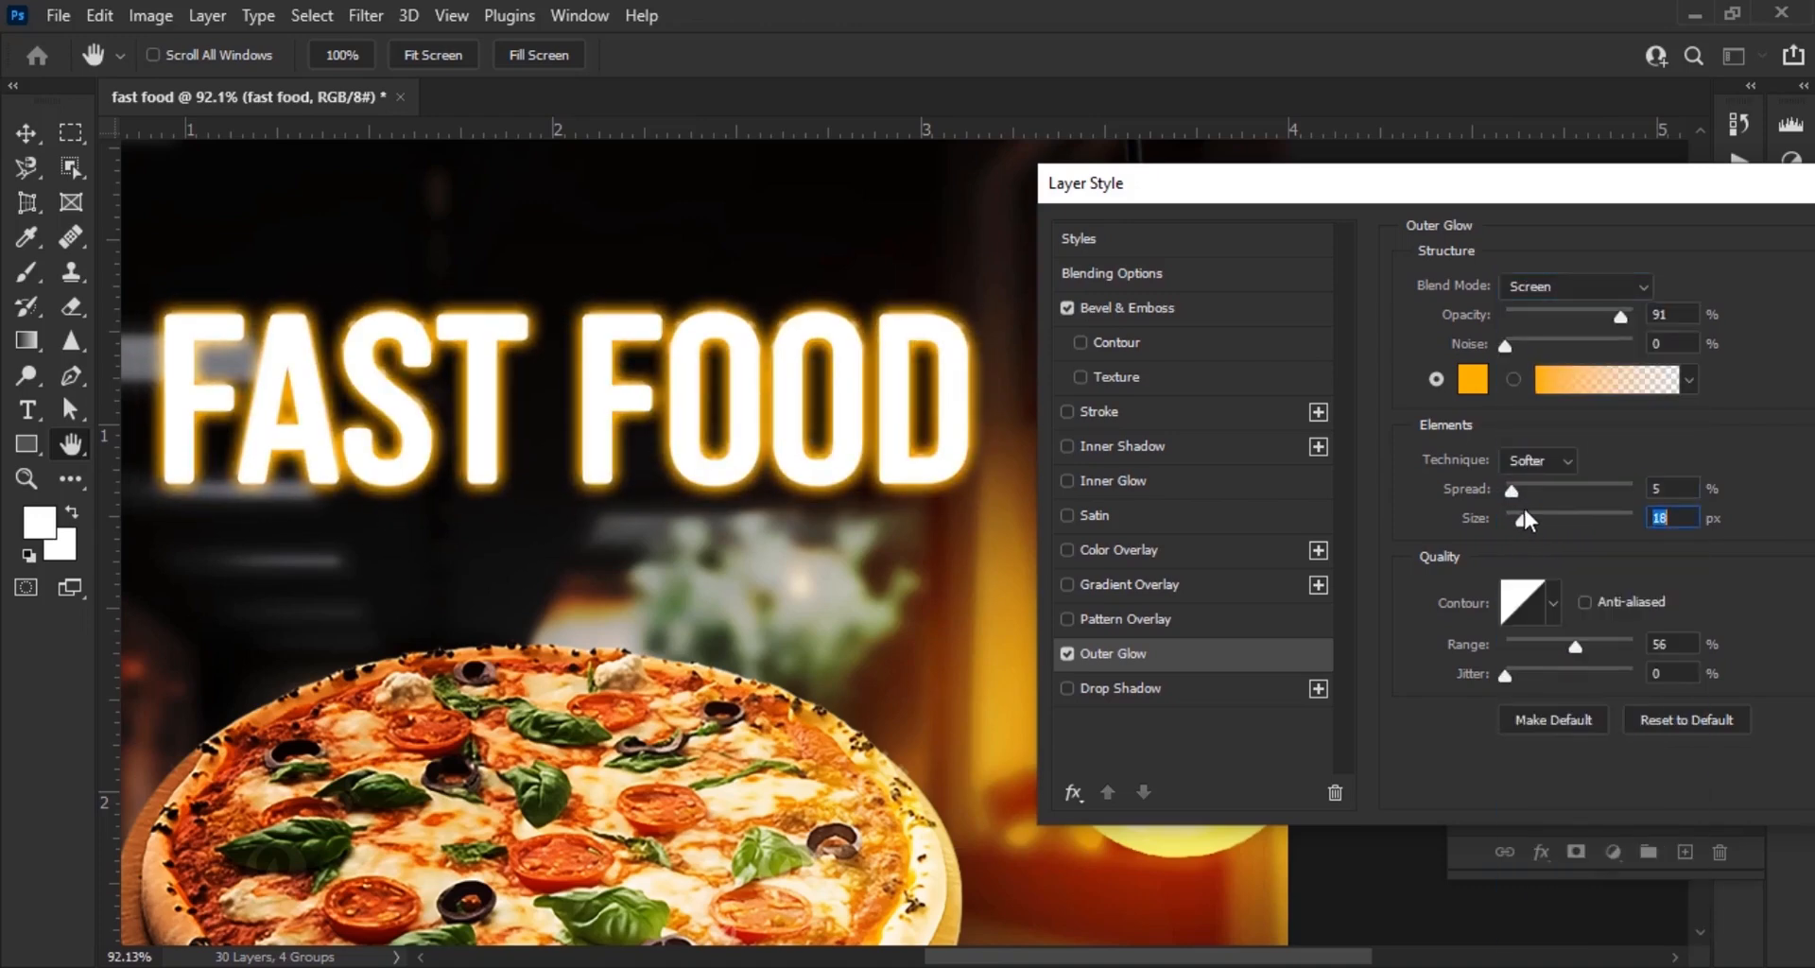
drag(1575, 647, 1578, 648)
Enable Inner Glow on the FAST FOOD title with a golden yellow color and the Screen blend mode
click(1148, 483)
click(1473, 380)
click(1284, 787)
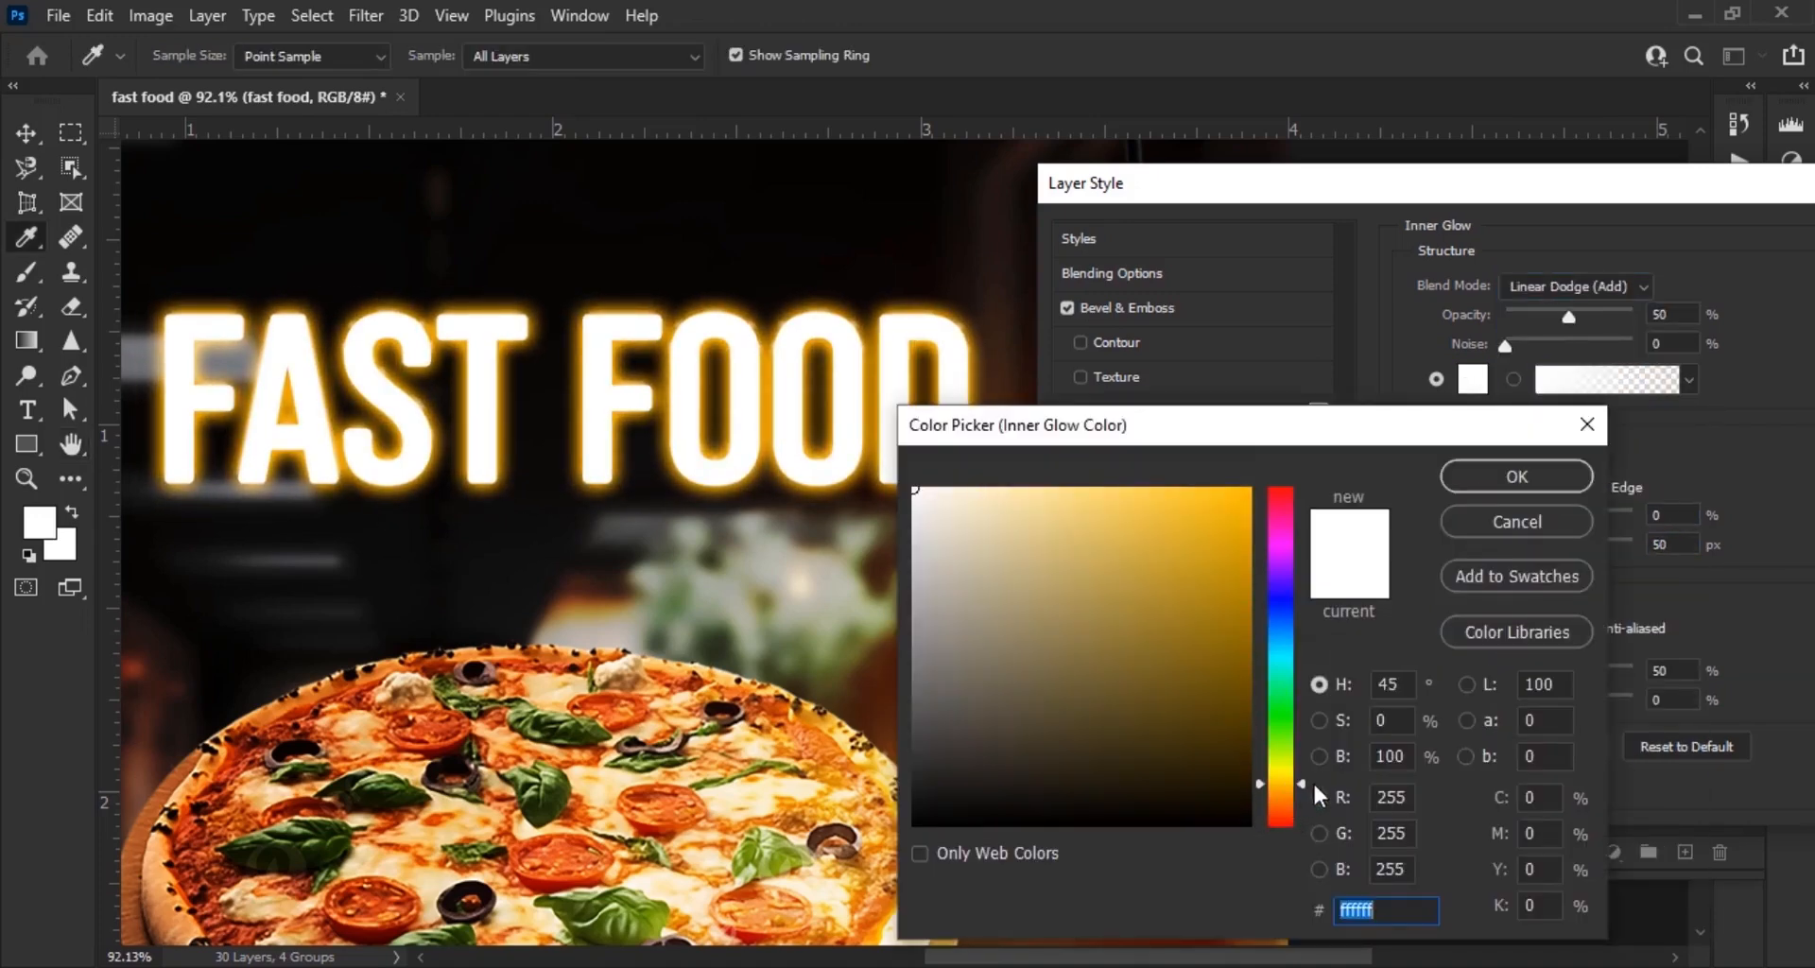
click(1249, 492)
click(1516, 475)
click(1575, 286)
click(1546, 514)
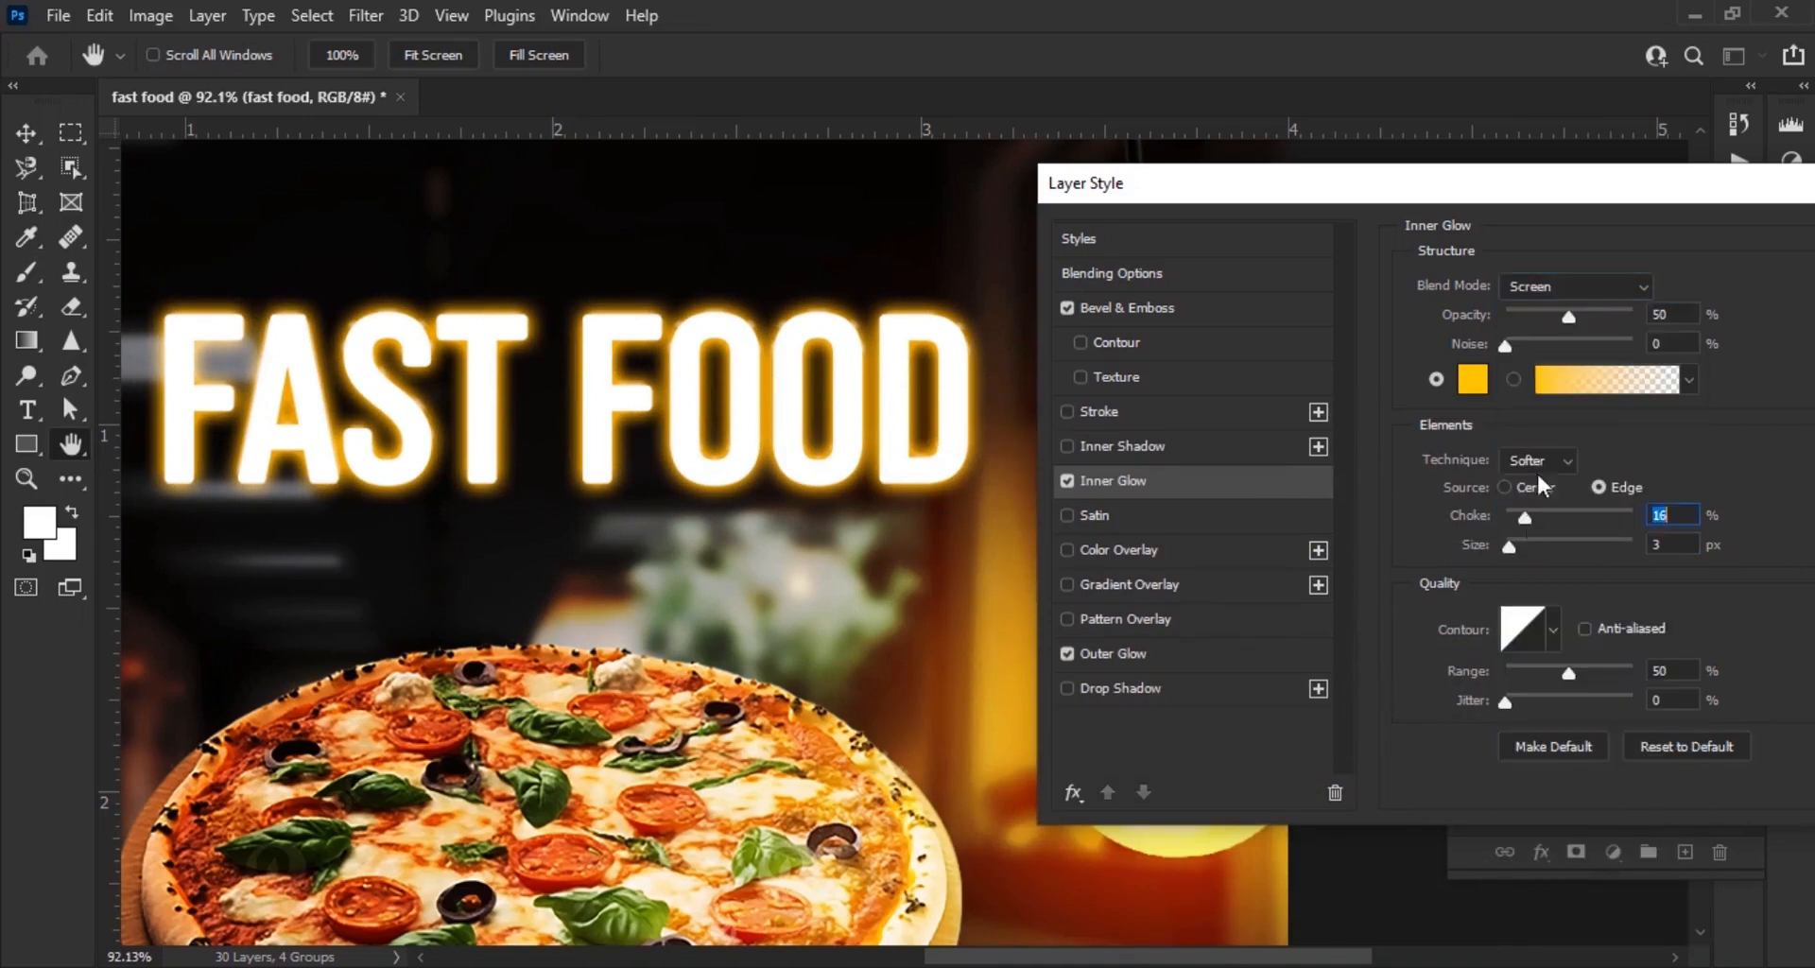
Switch the Inner Glow to Normal blending, adjust its choke and size, and apply the layer style
click(1569, 287)
click(1554, 308)
drag(1511, 548, 1511, 556)
drag(1525, 519, 1575, 524)
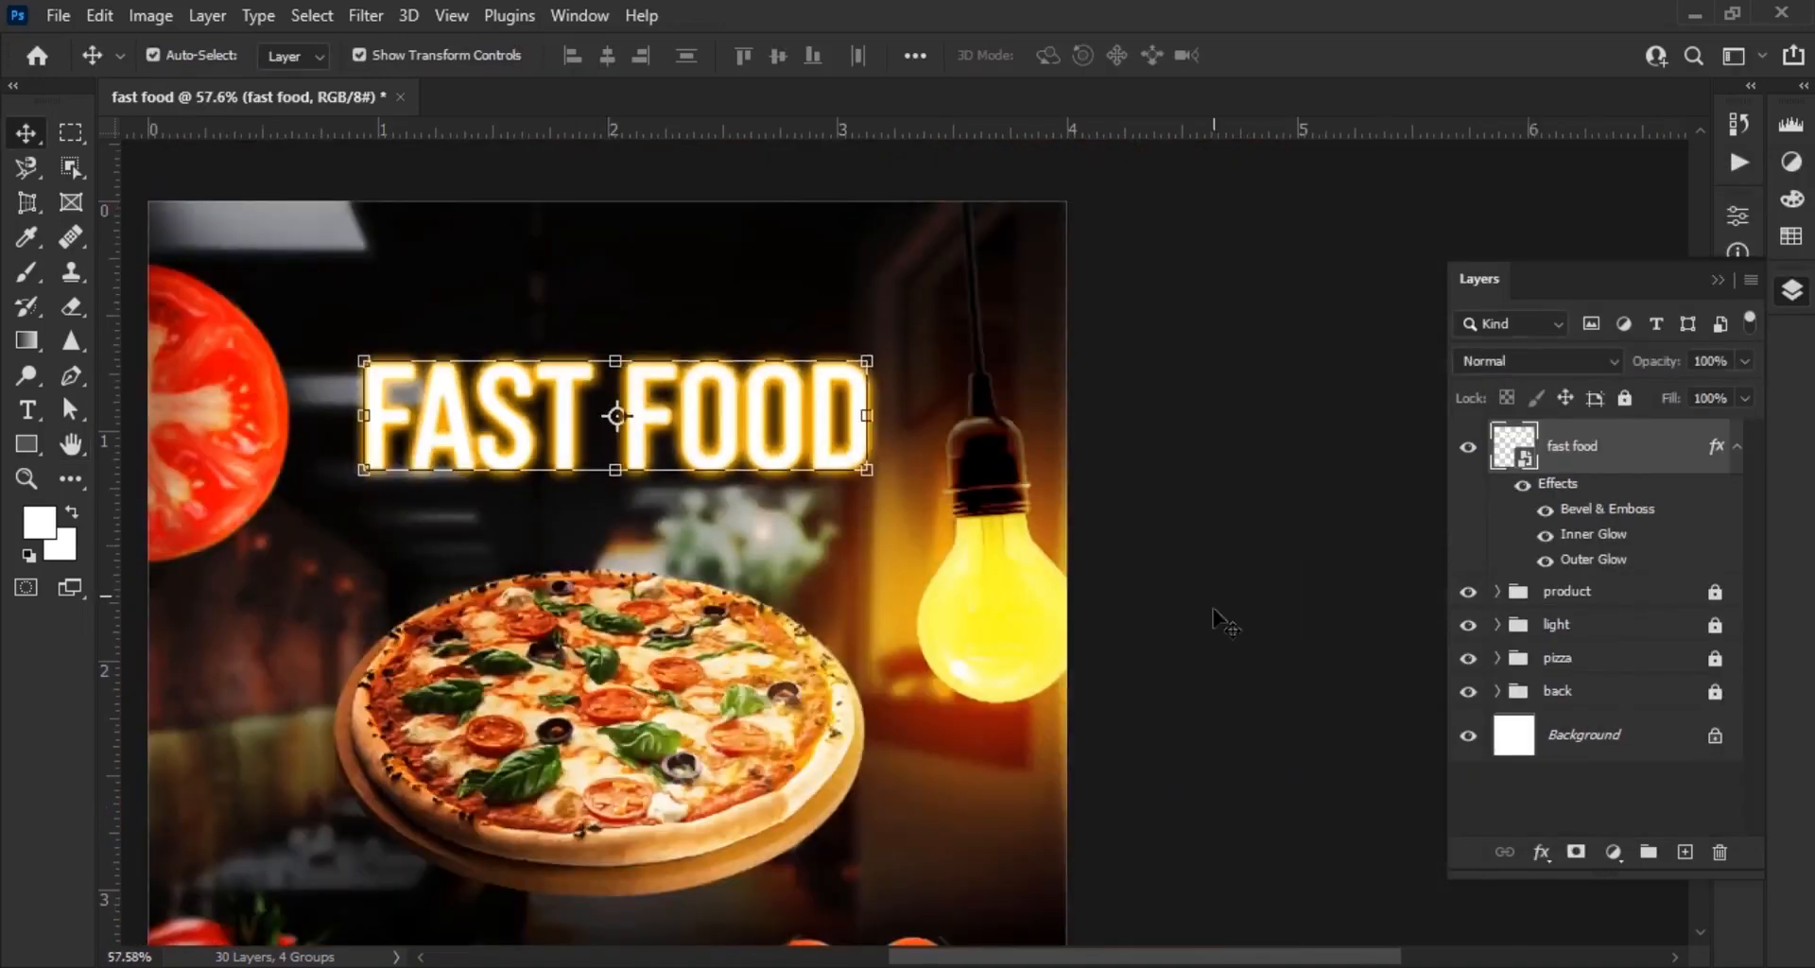
Hide the Inner Glow effect of the fast food layer
scroll(1083, 567, down, 3)
scroll(1082, 567, up, 3)
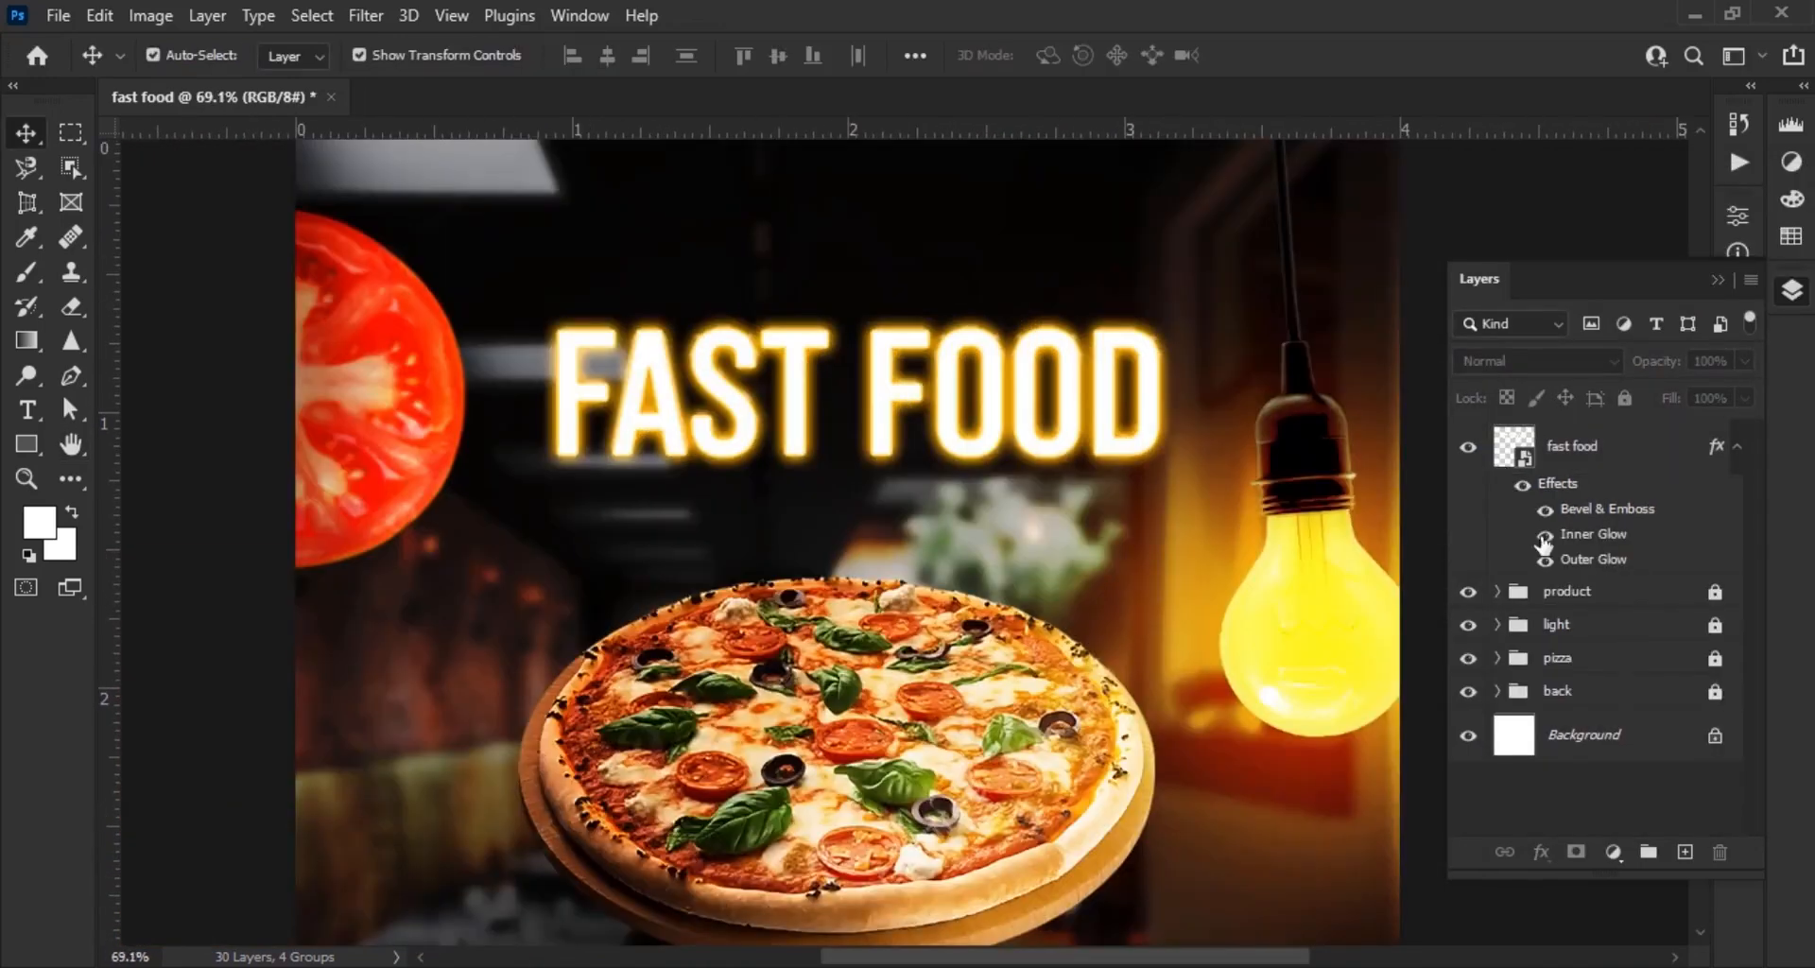
scroll(1083, 567, down, 3)
scroll(1017, 487, up, 4)
Add the white text DELICIOUS and place it centered just above the FAST FOOD title
drag(1043, 283, 1036, 310)
drag(1032, 317, 1050, 644)
click(433, 405)
key(t)
click(668, 491)
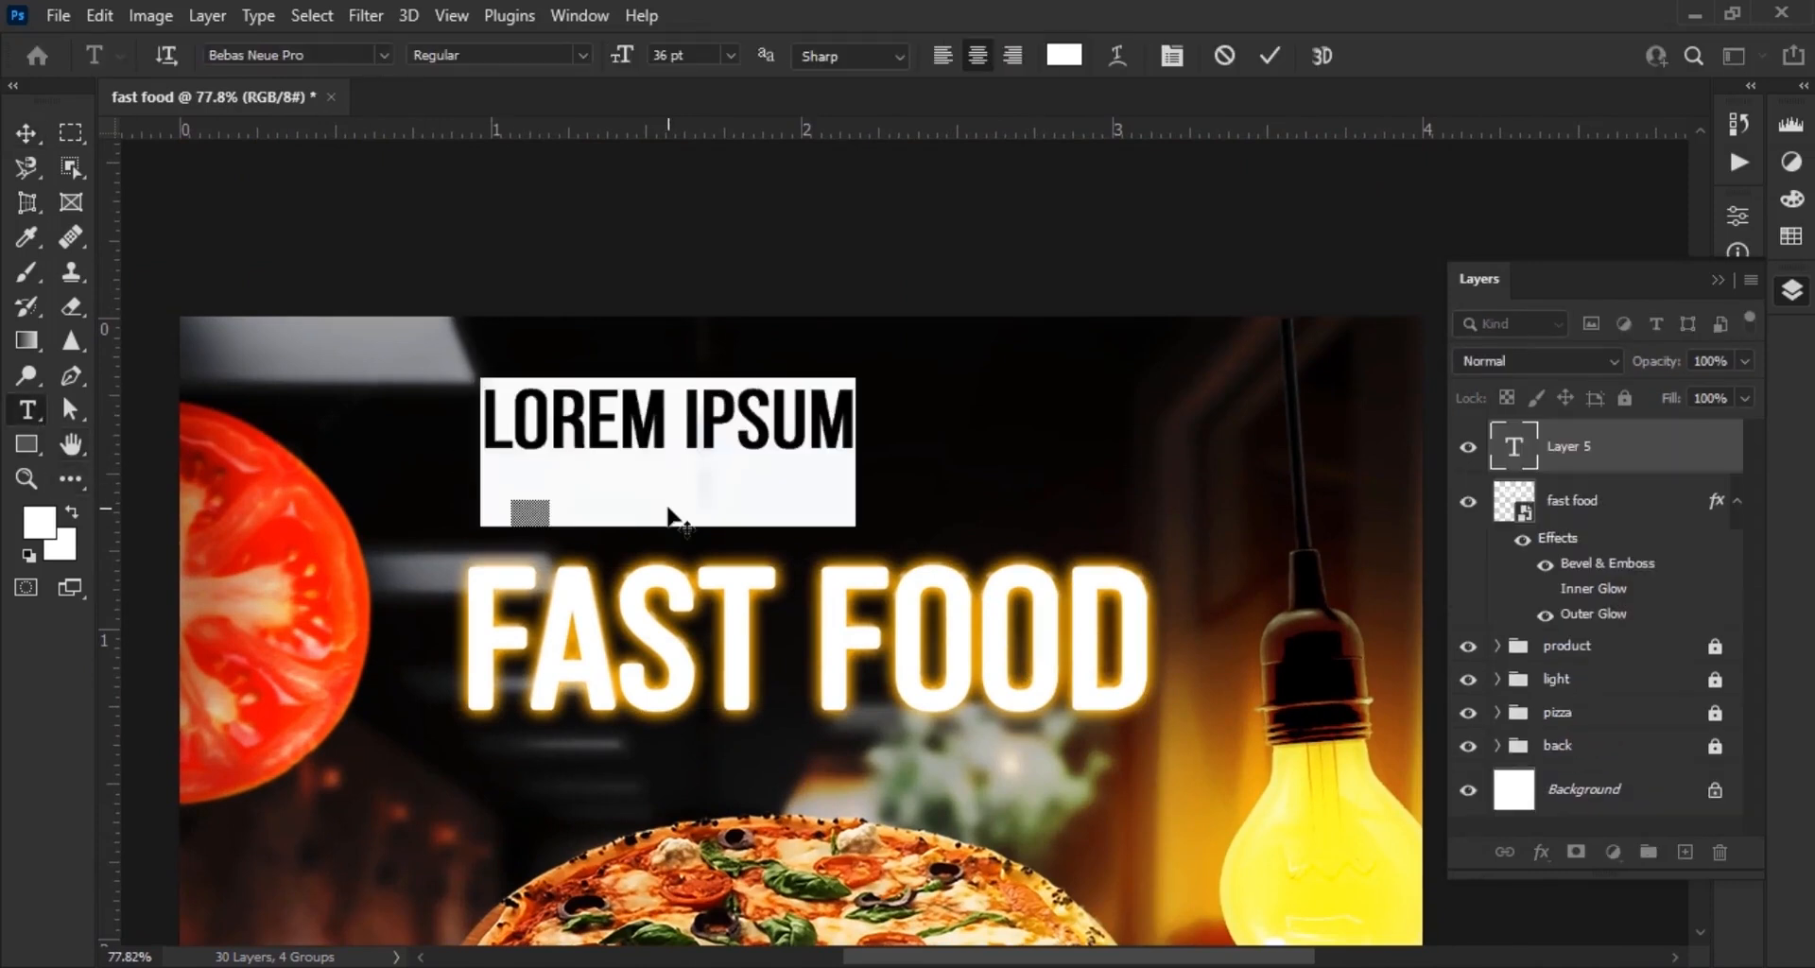
text(DELICIOUS)
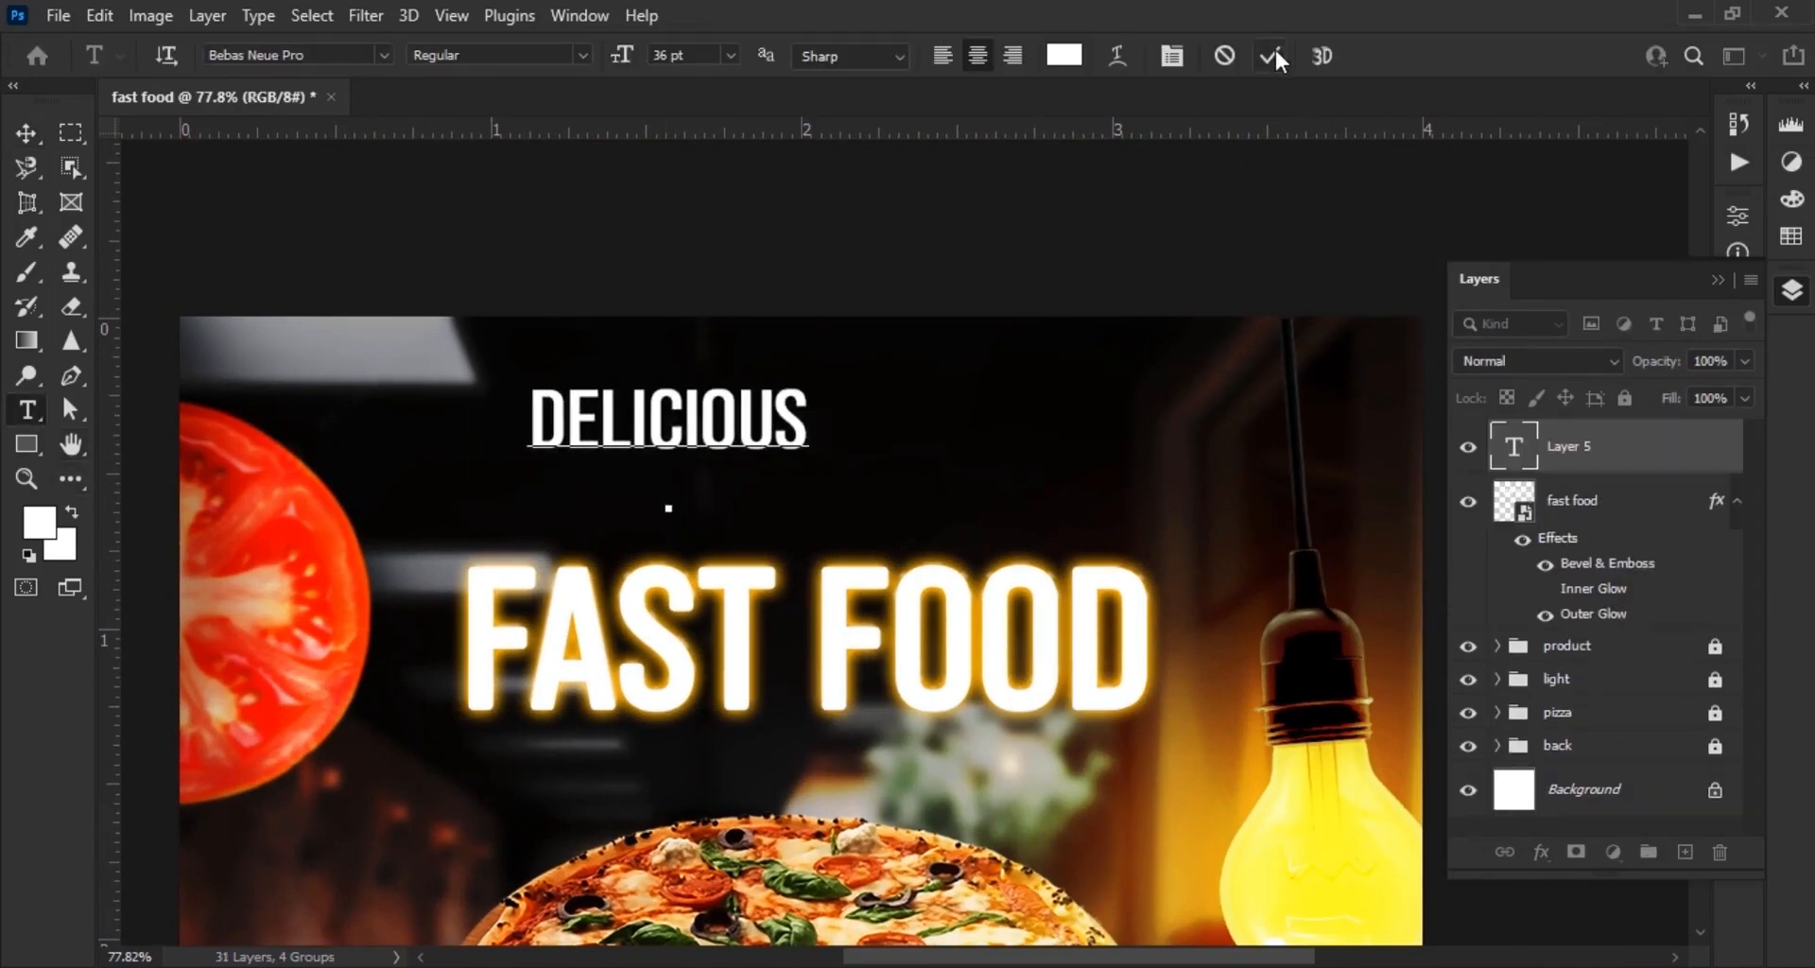
text(v)
drag(756, 424, 875, 520)
click(1721, 278)
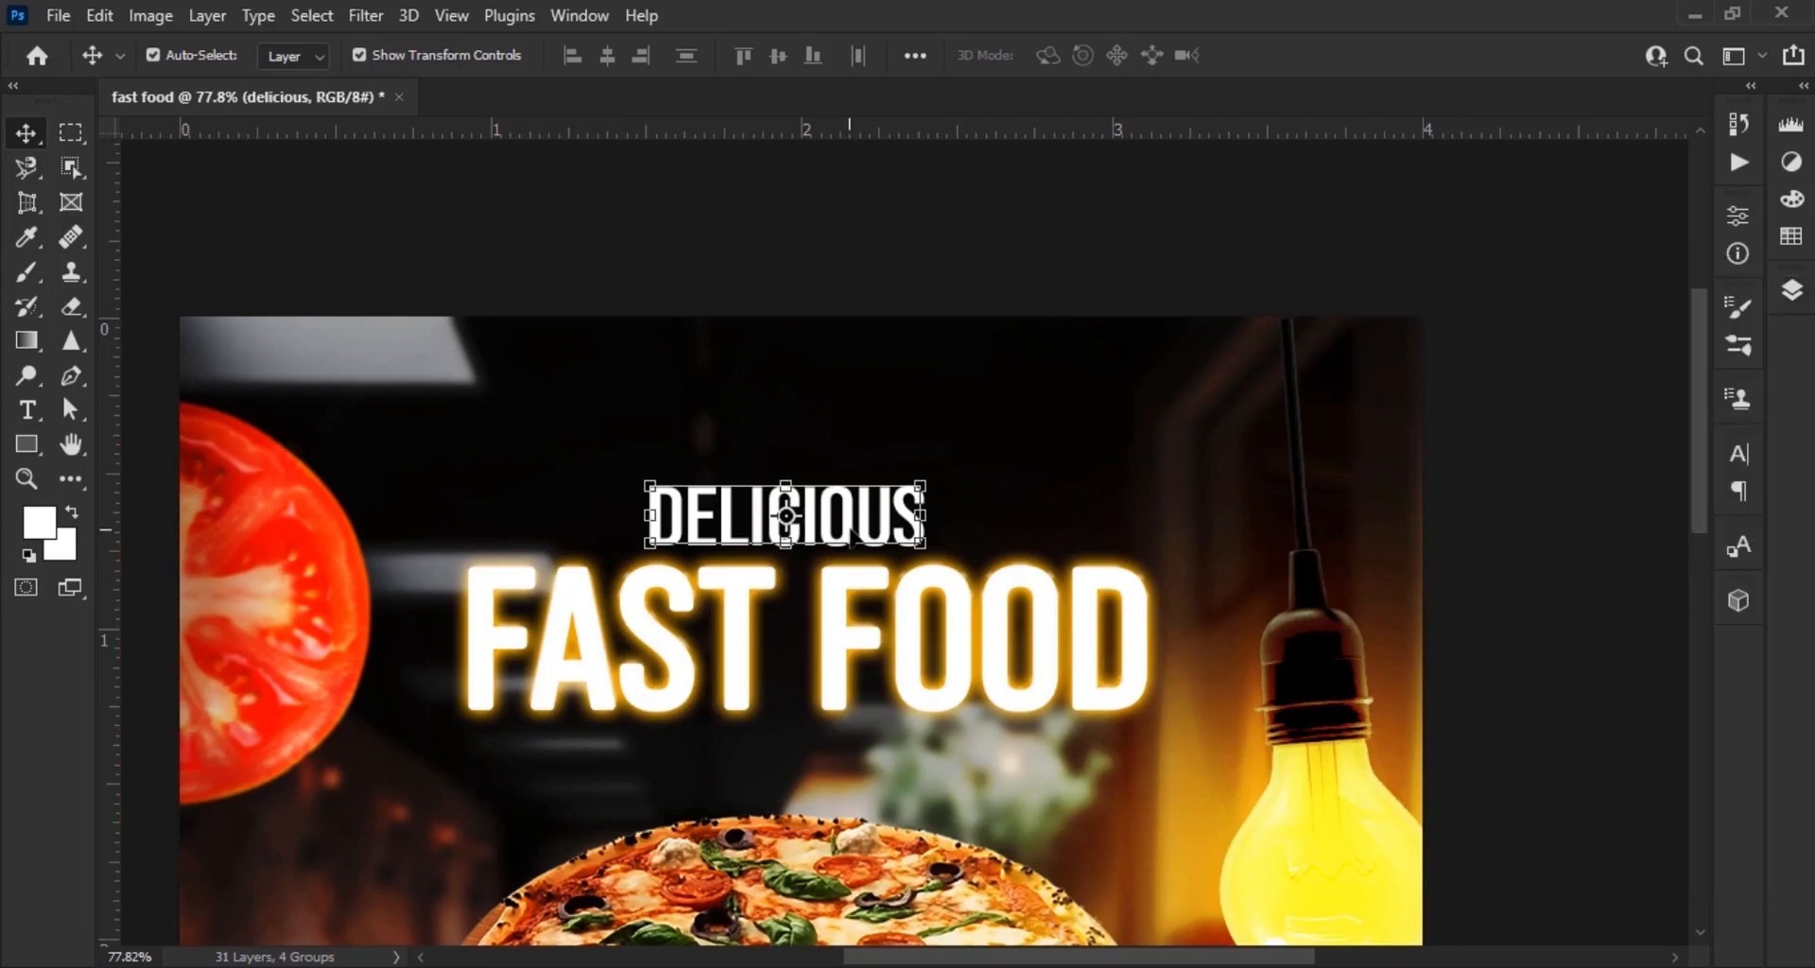
Remove All Caps from the DELICIOUS text and capitalize only its first letter
scroll(853, 526, up, 4)
click(1745, 457)
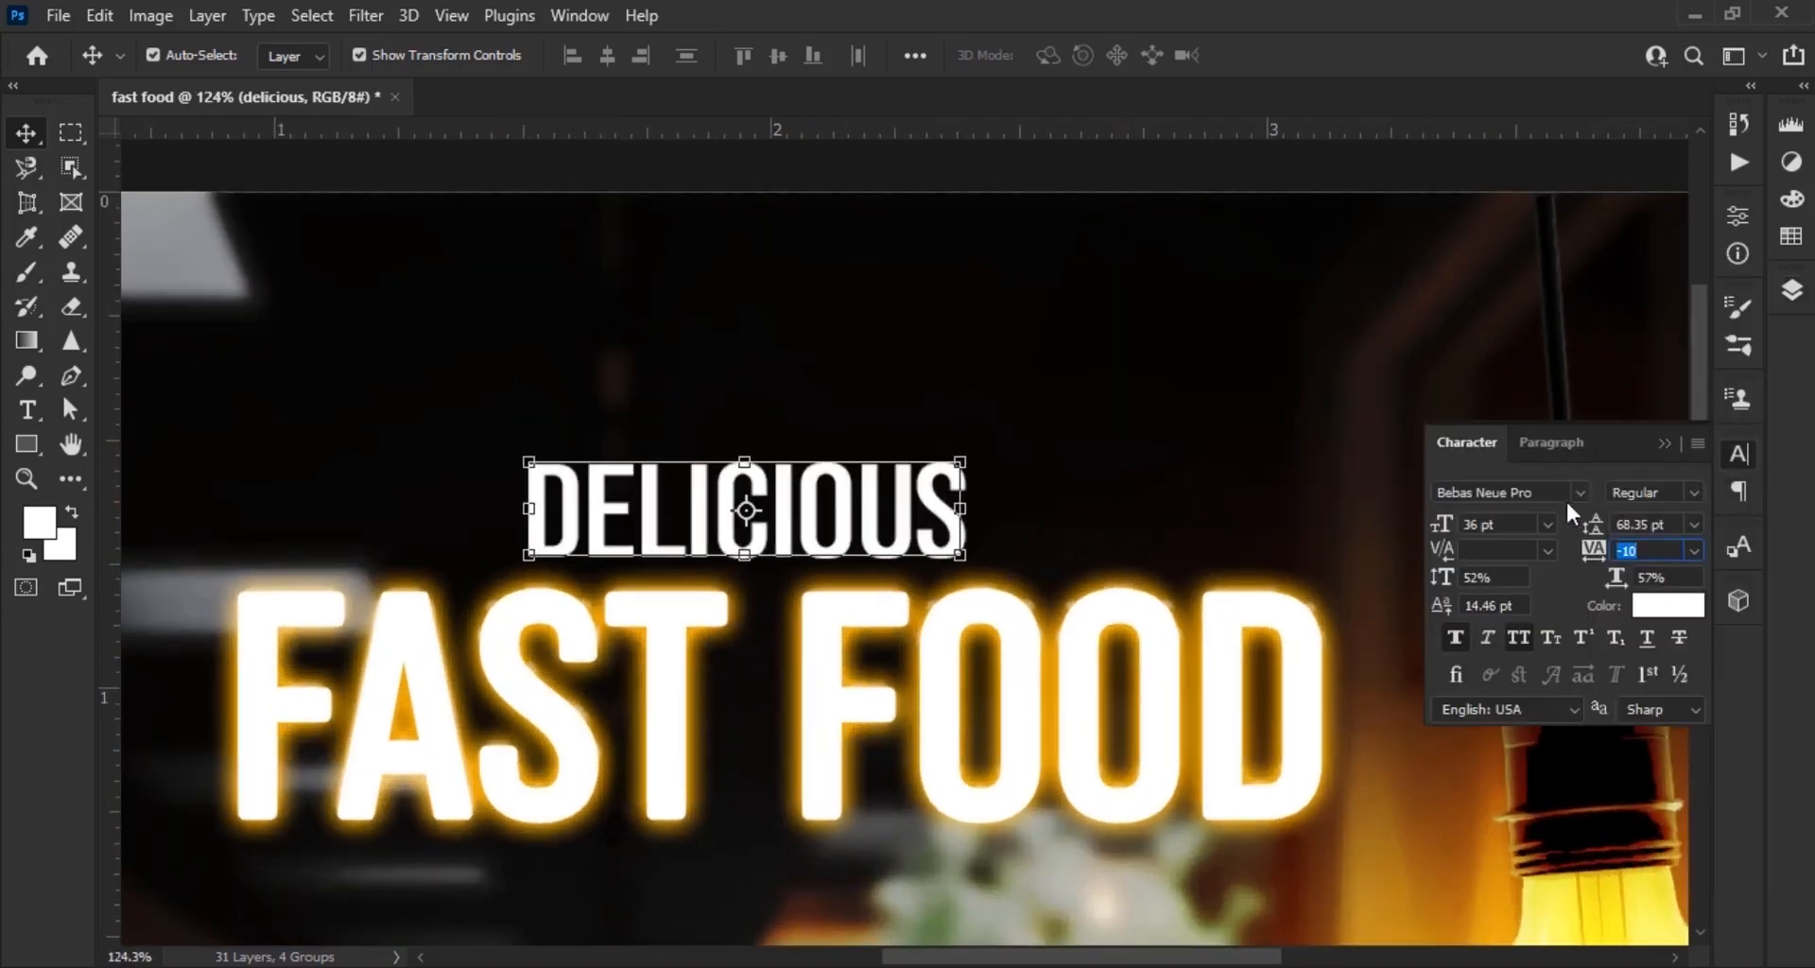
click(1522, 639)
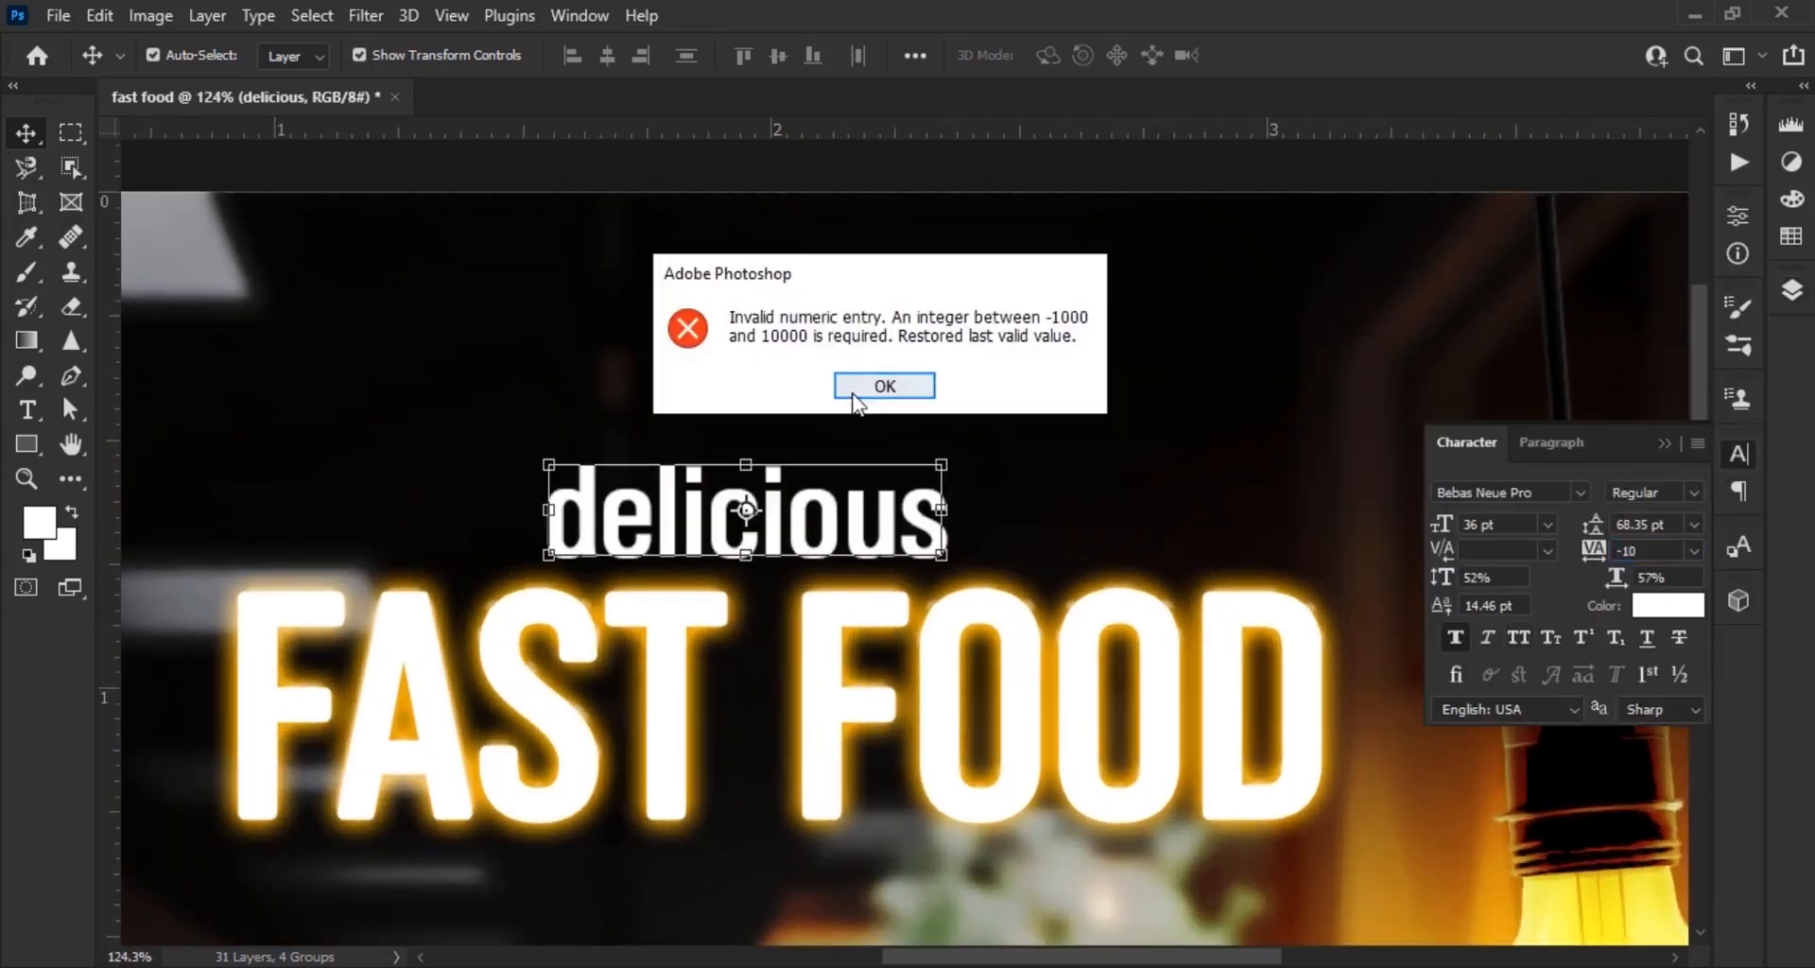
click(853, 395)
click(27, 410)
drag(583, 531, 553, 545)
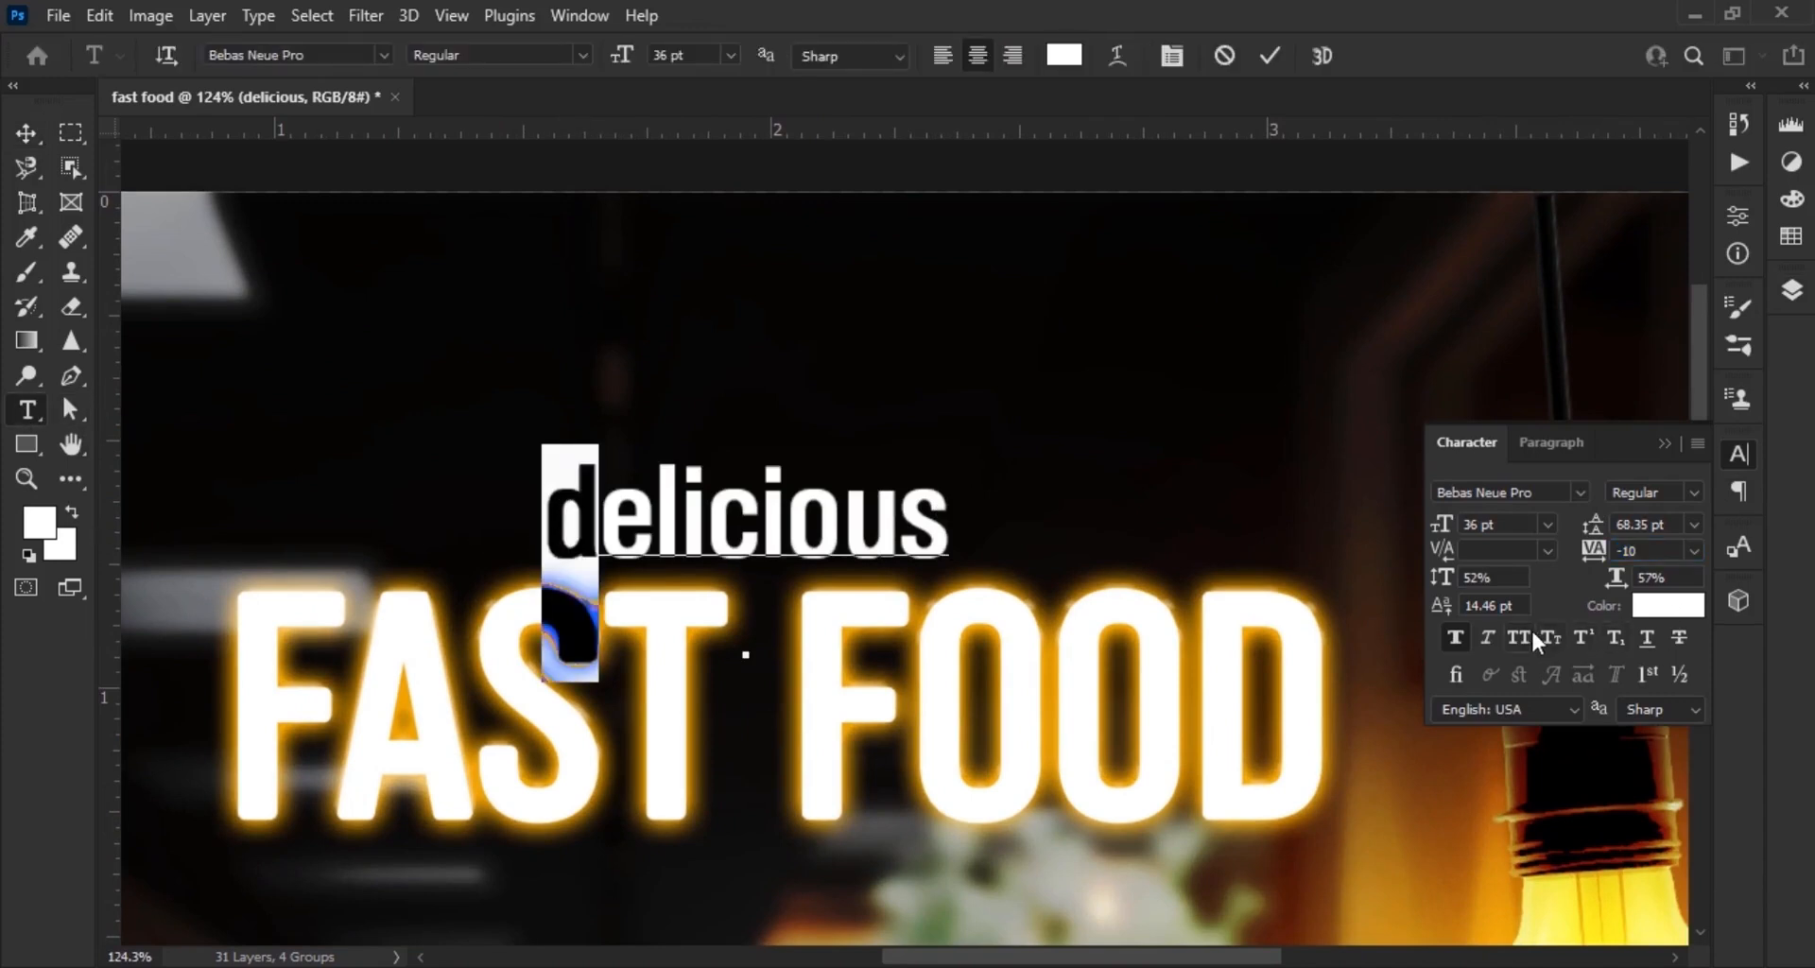
click(1523, 637)
click(1269, 55)
key(v)
Set the Delicious text in Freestyle Script without faux bold, at 51 pt with 41% vertical scale
click(1581, 492)
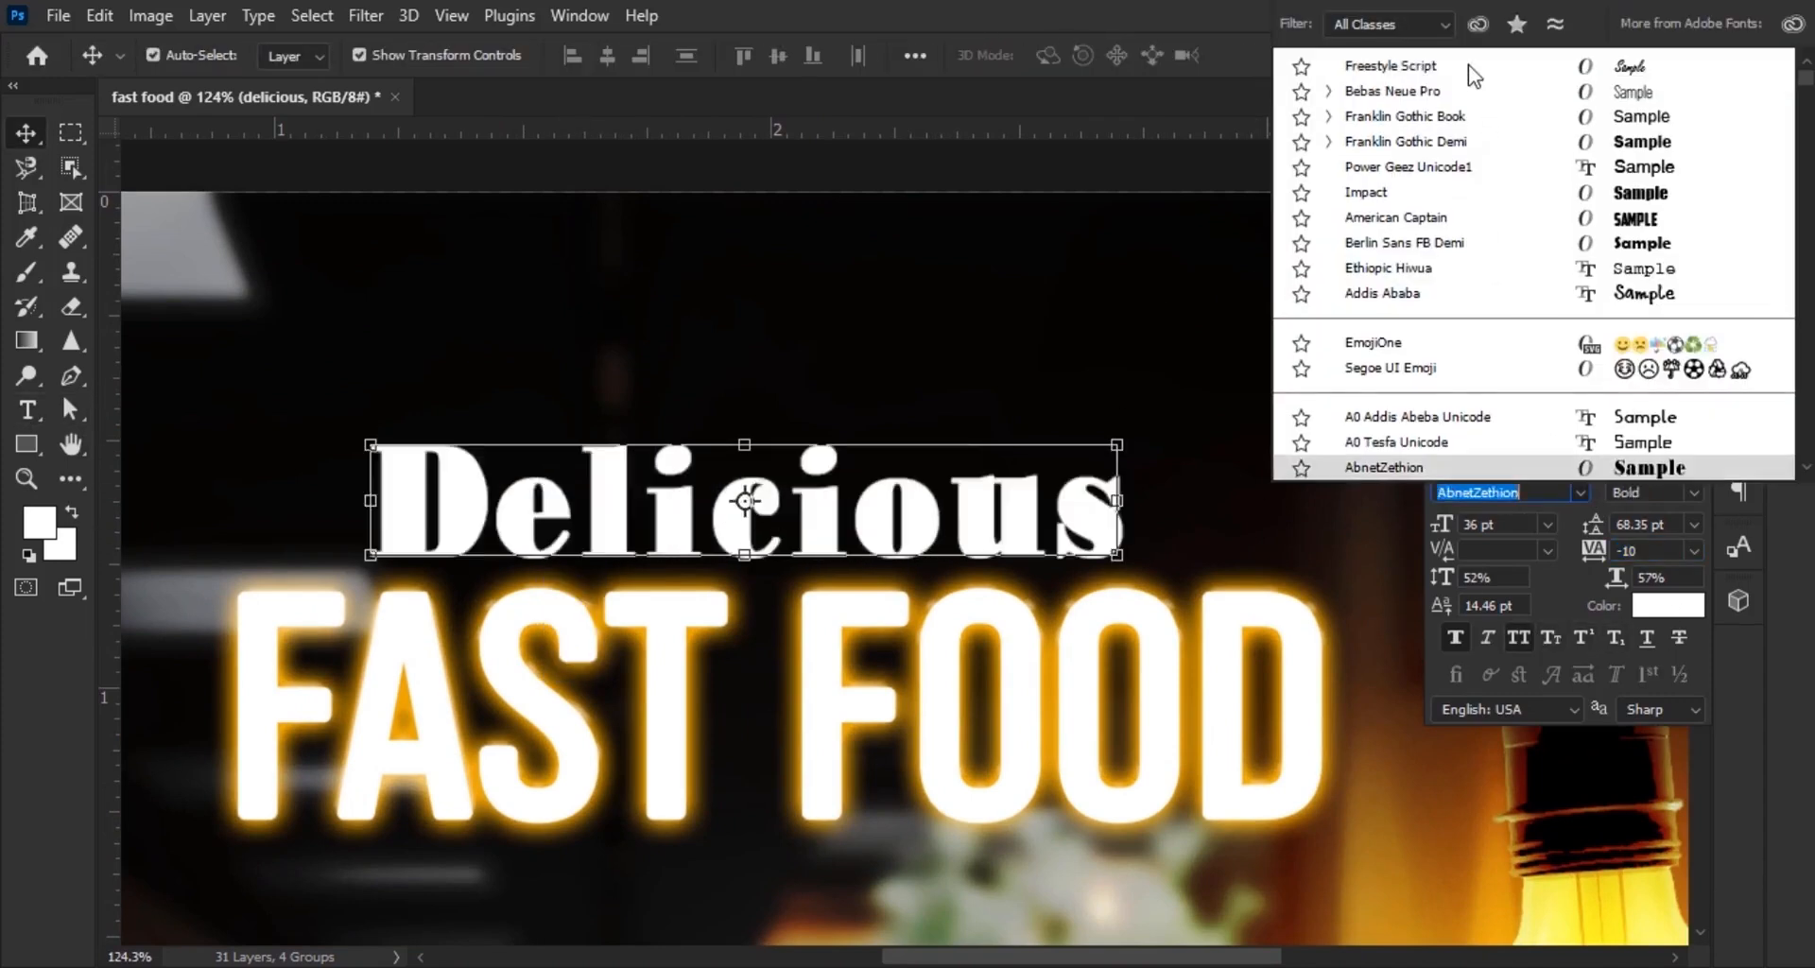
click(1469, 64)
click(1457, 636)
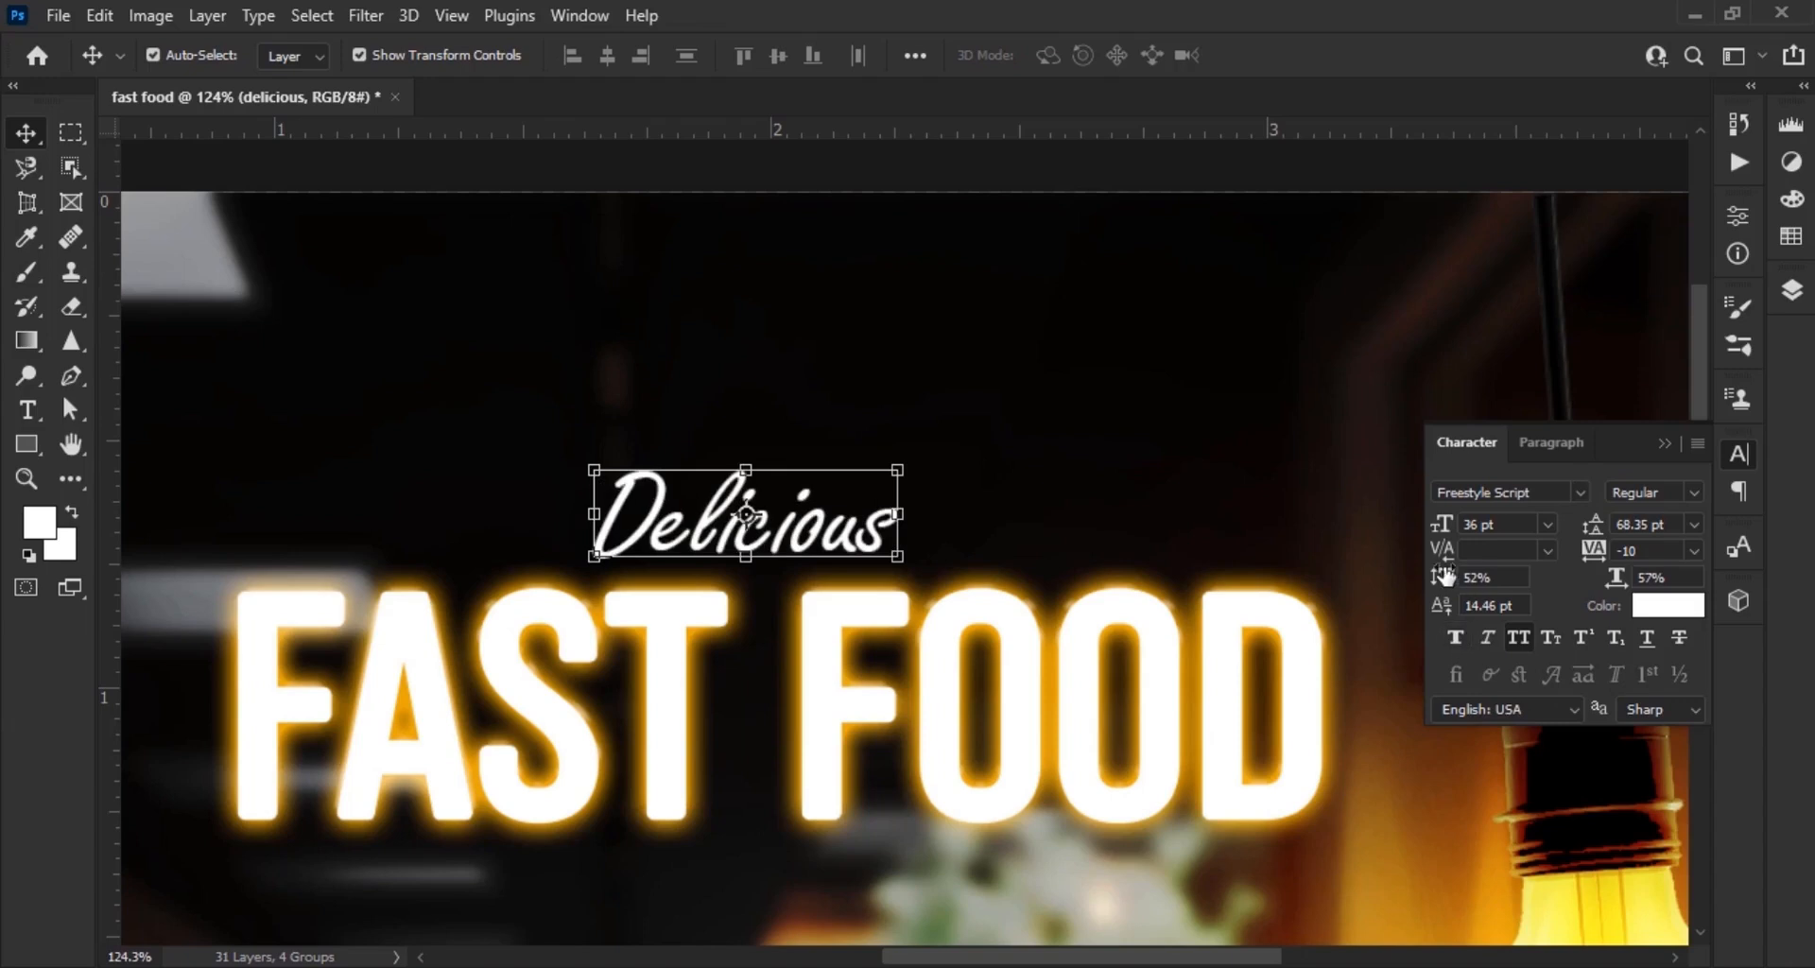
drag(1454, 522, 1441, 577)
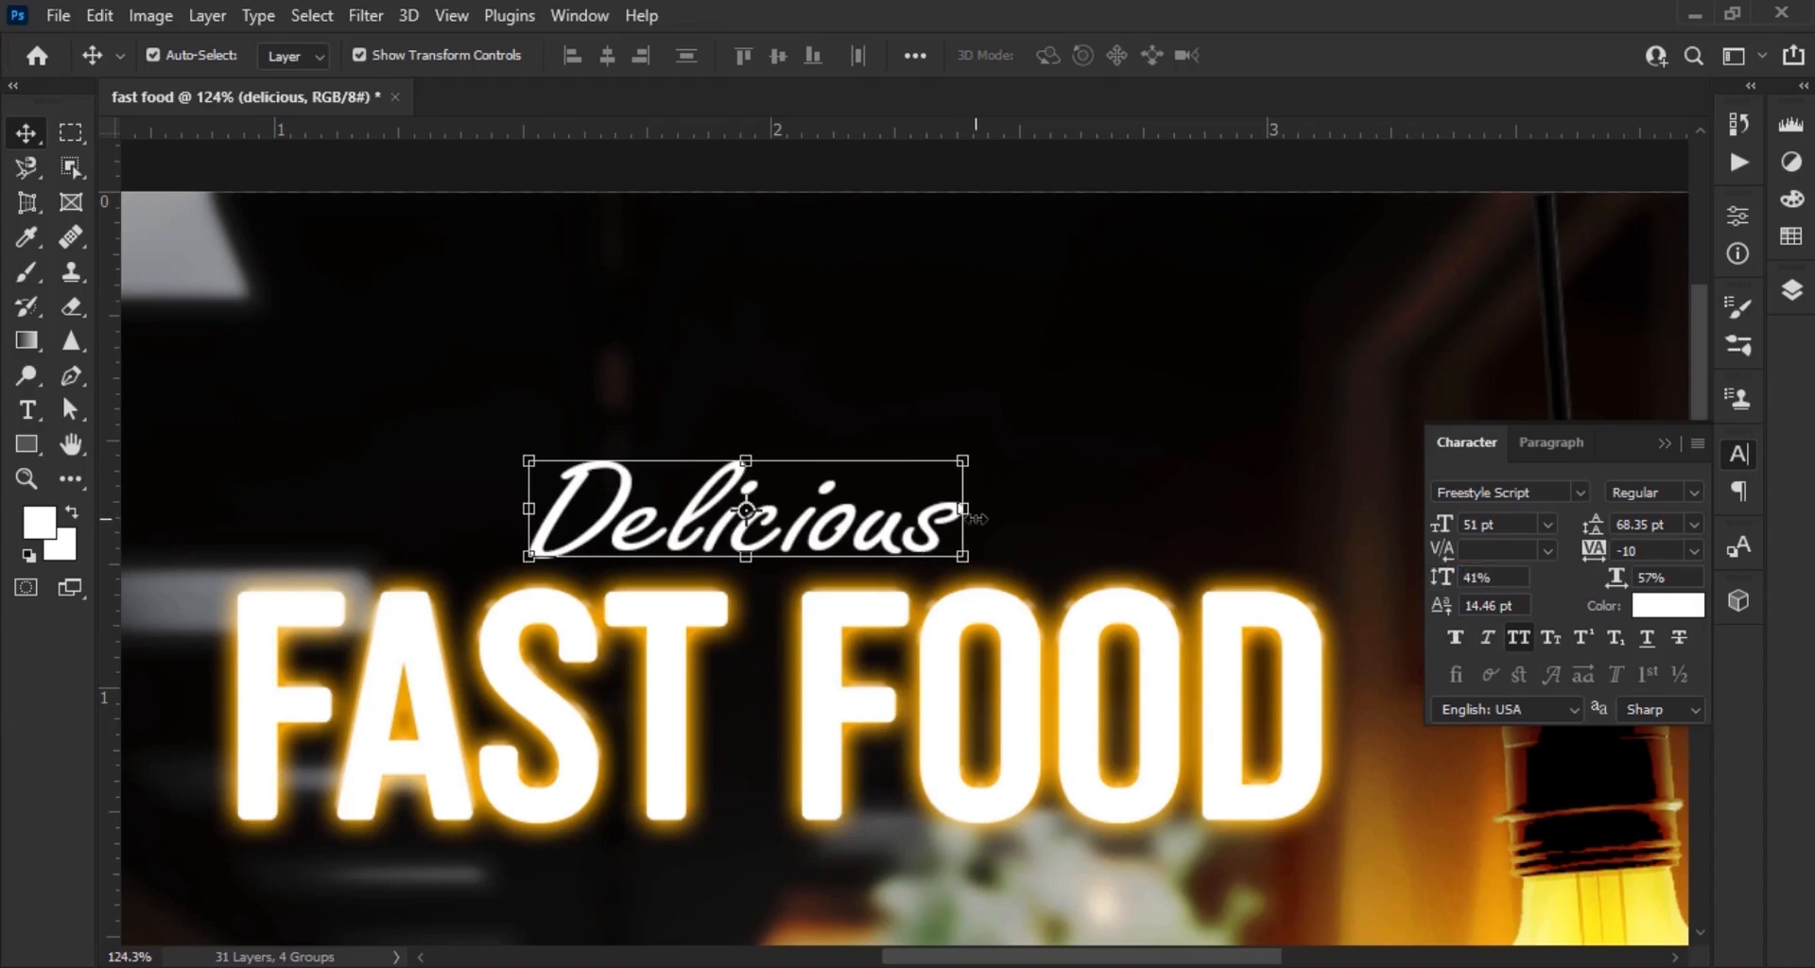
Scale the Delicious text to 91% just above the FAST FOOD title and color it light cream yellow
drag(976, 519, 907, 548)
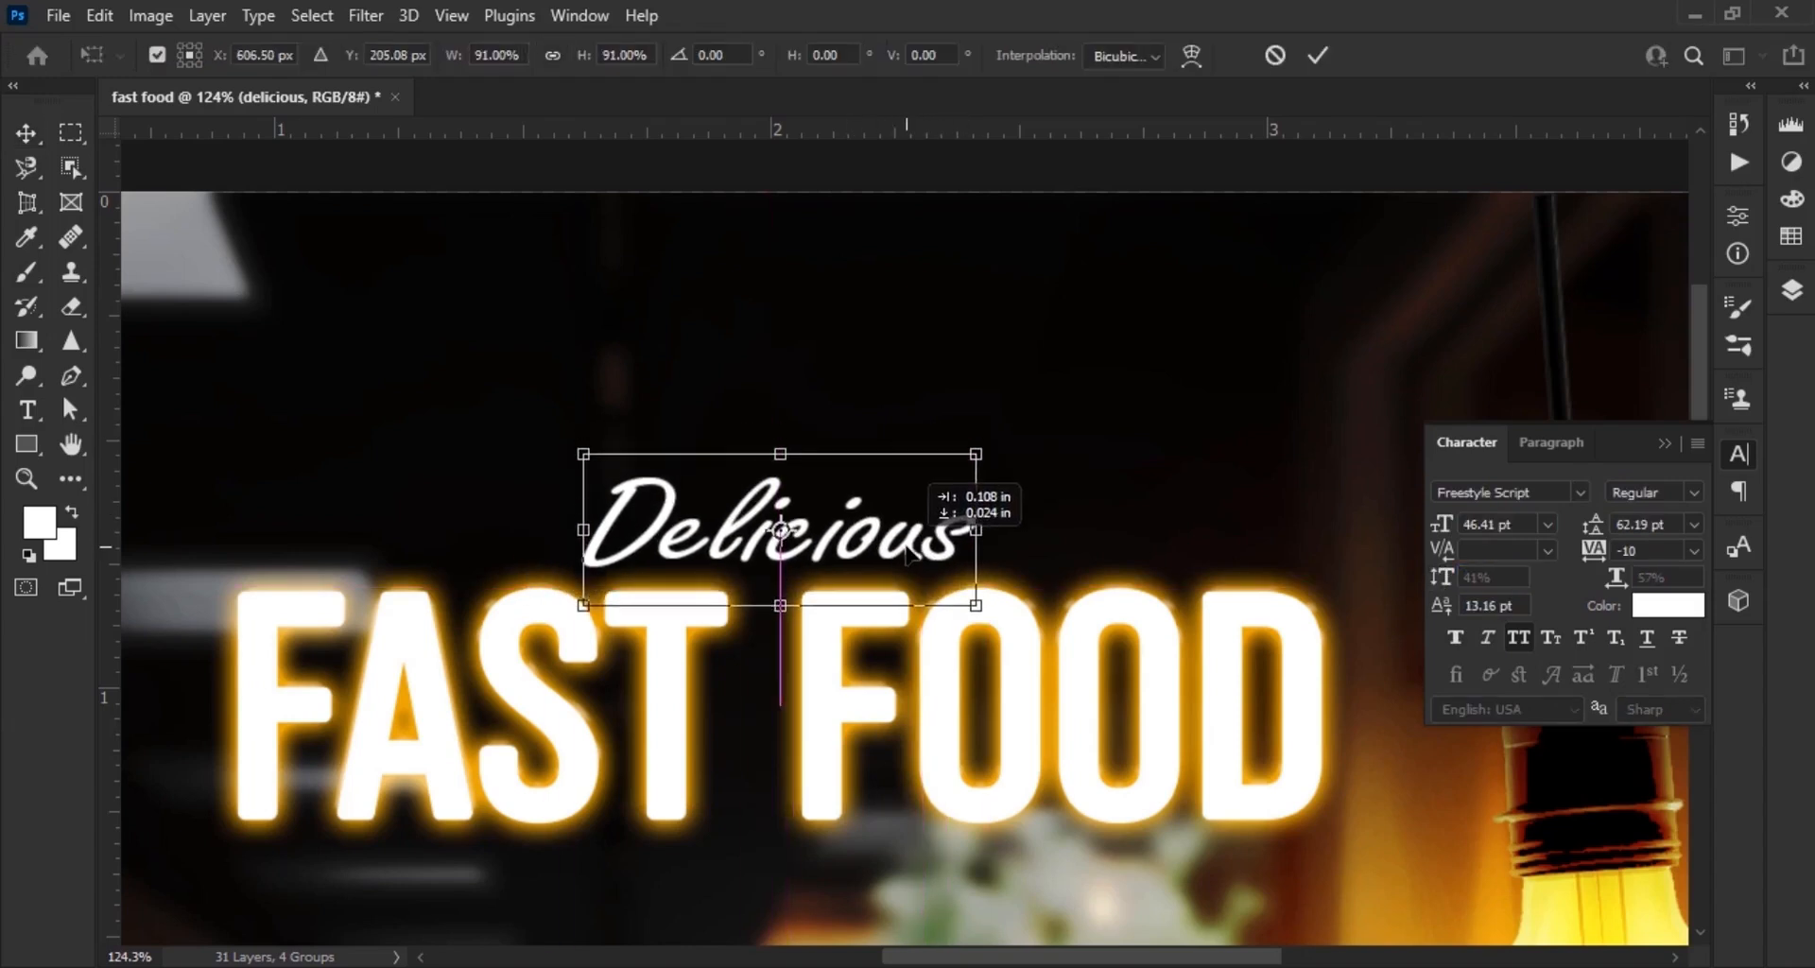
click(1319, 59)
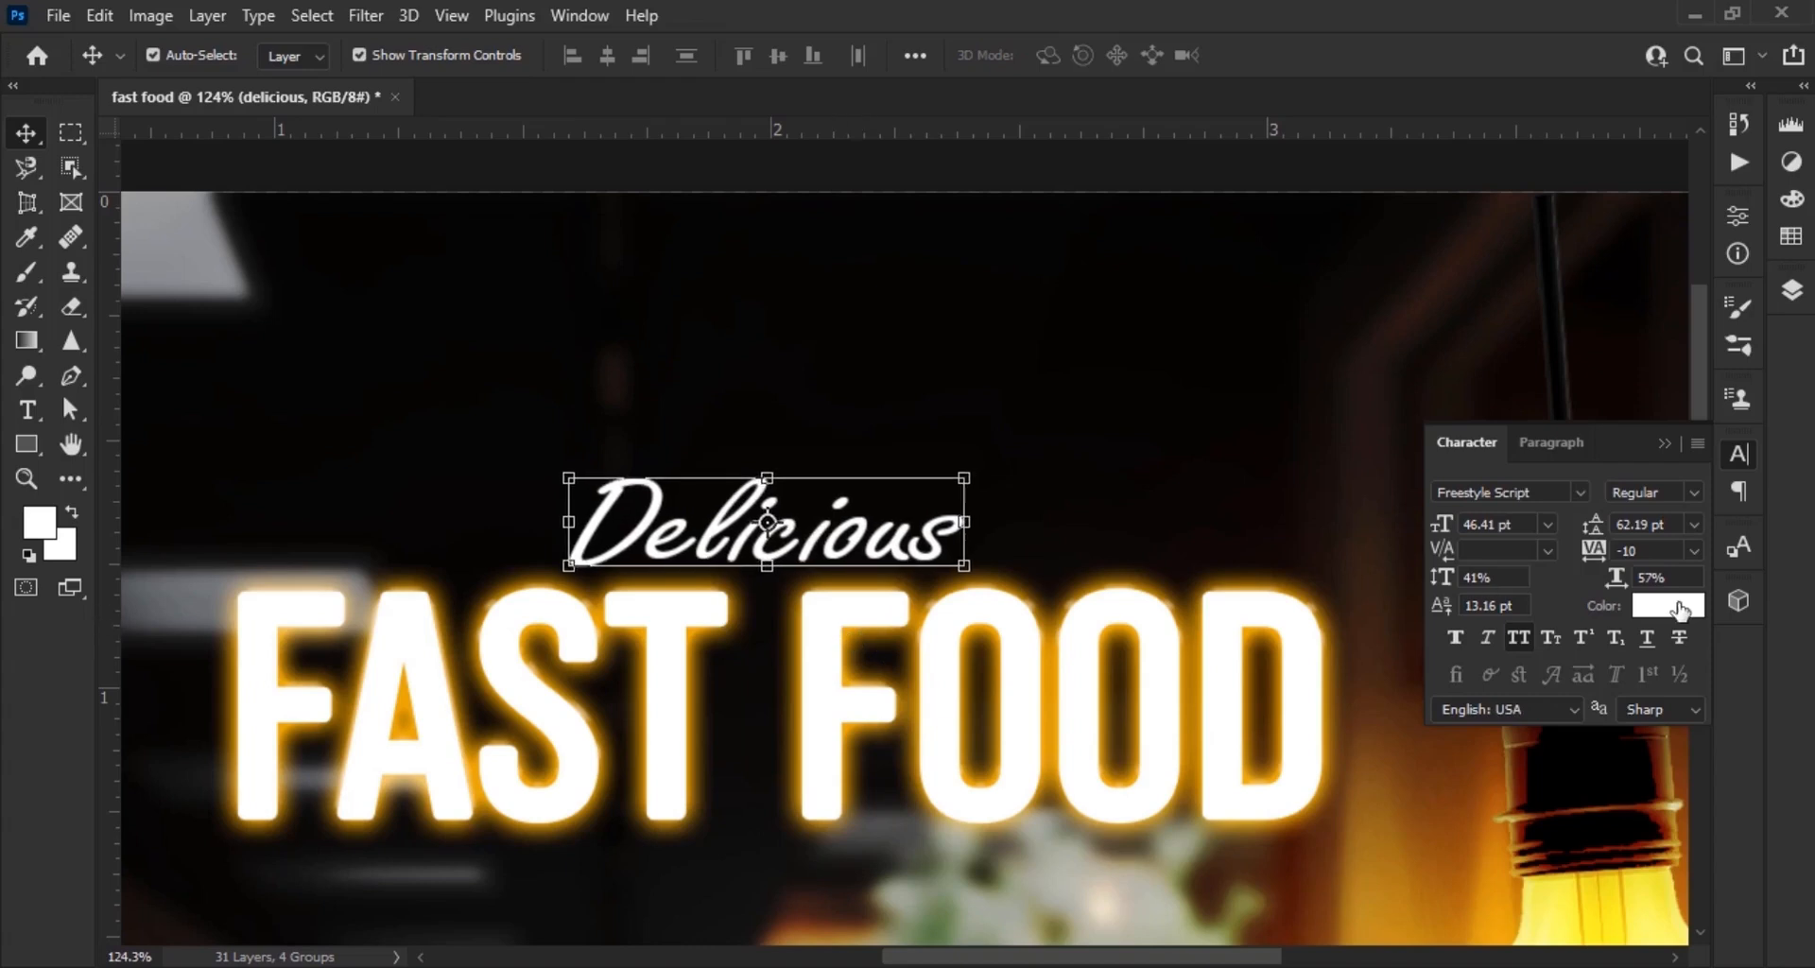
click(1669, 605)
click(697, 701)
mouse_move(1163, 547)
mouse_down()
mouse_move(1057, 397)
mouse_move(1050, 416)
mouse_up()
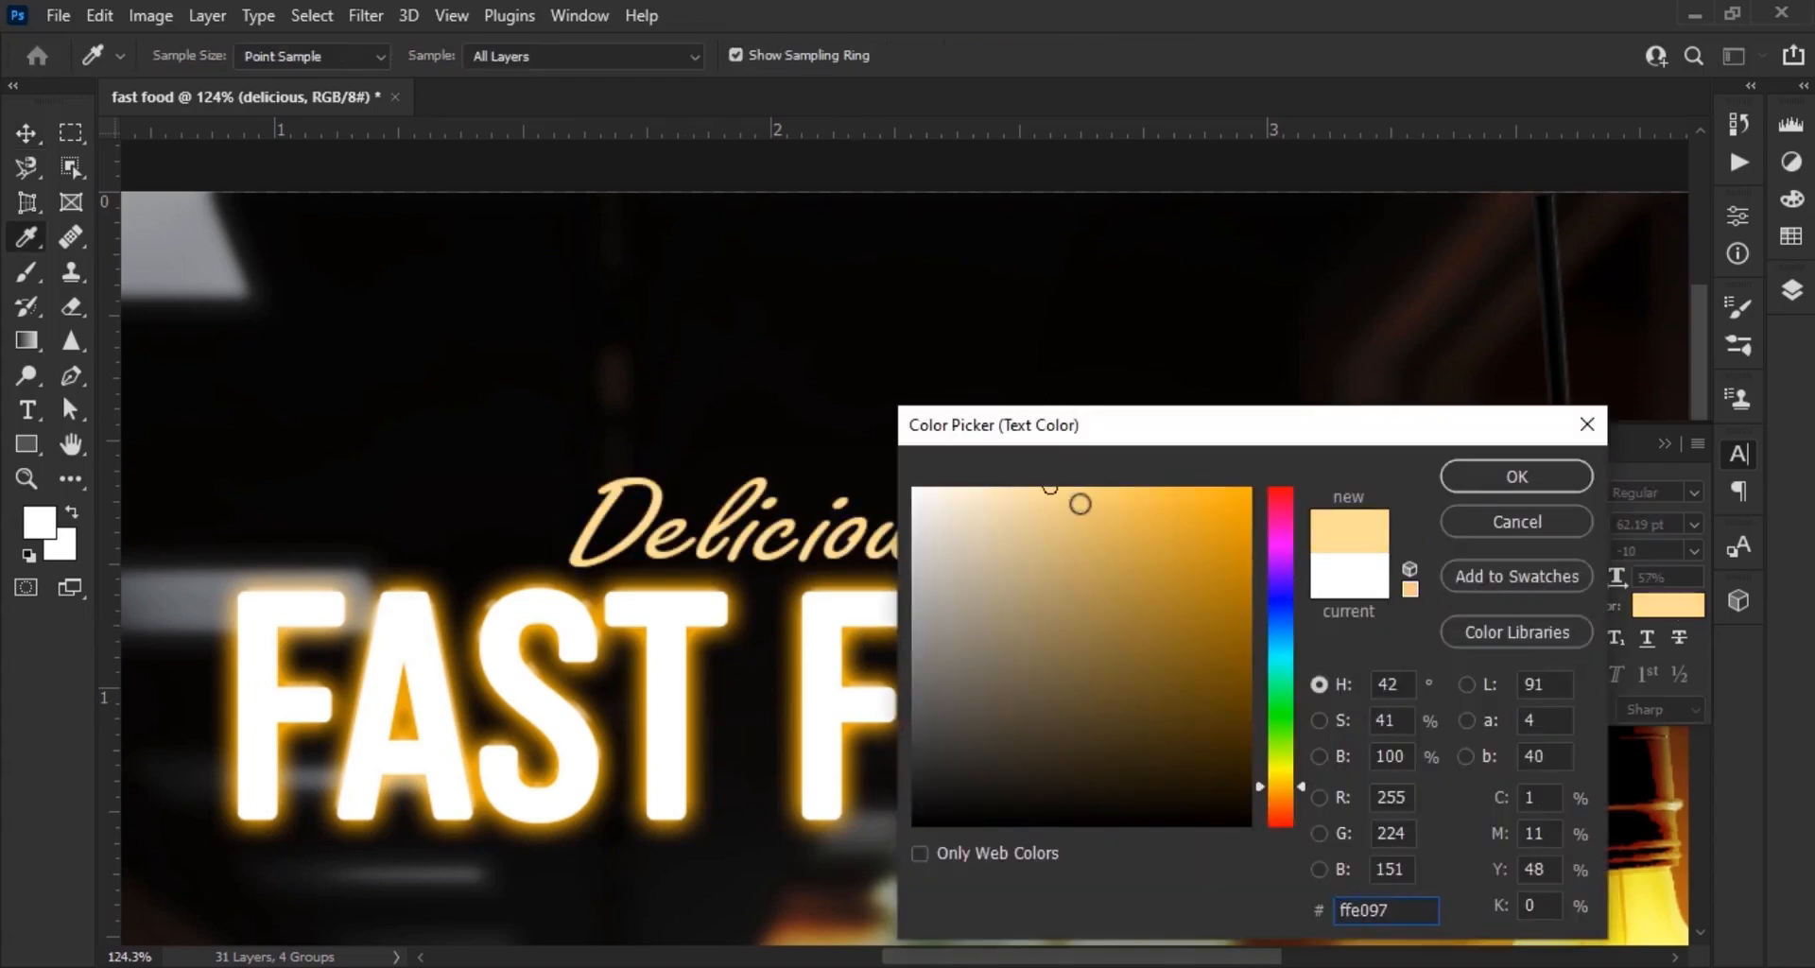
key(Return)
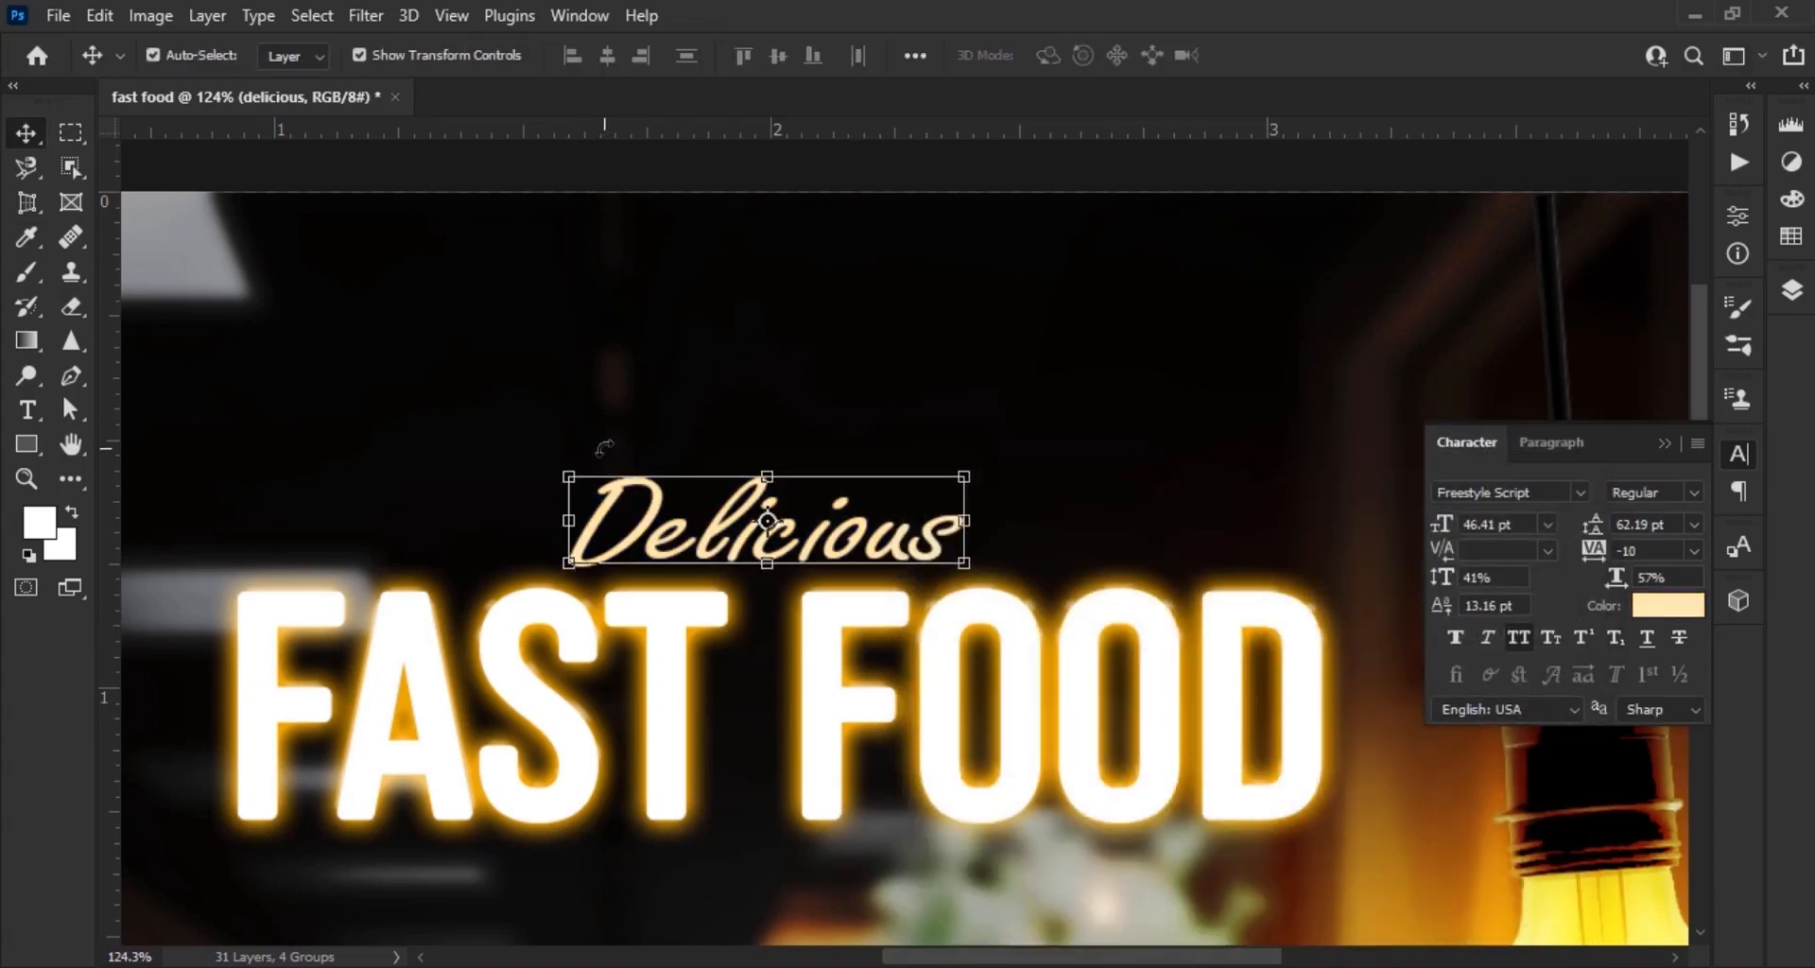
Set the Delicious text's letter tracking to 10 and deselect the layer
click(1595, 553)
text(30)
key(Return)
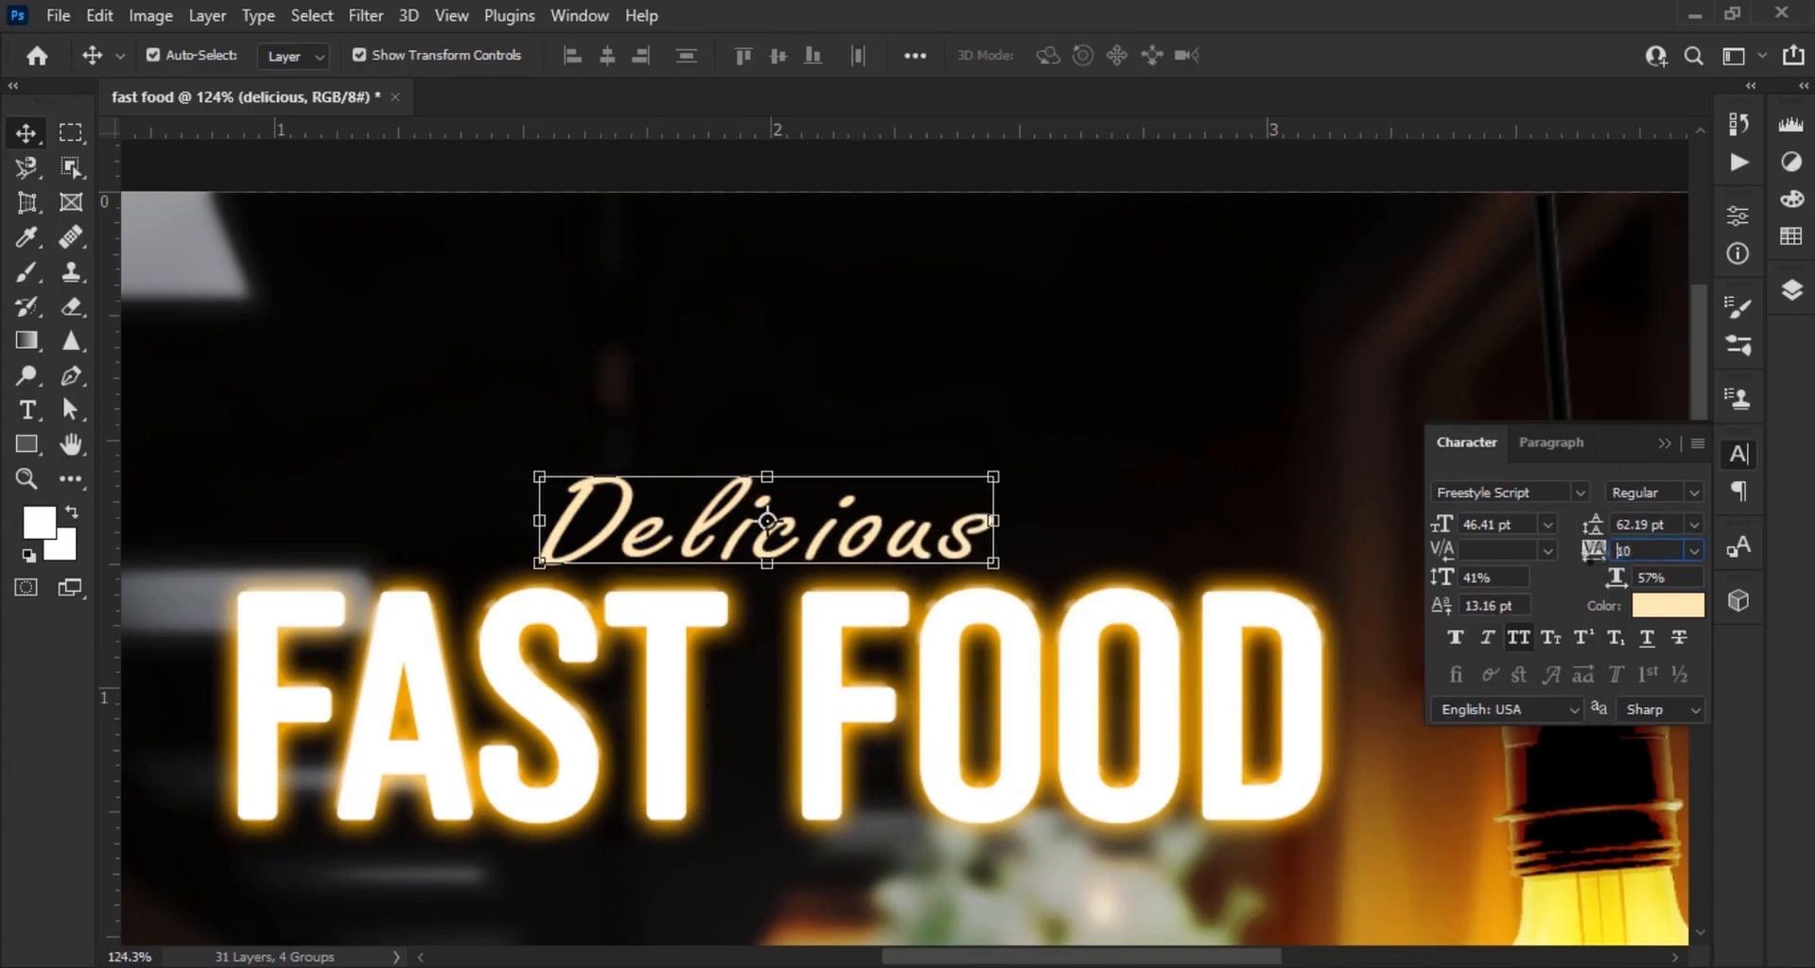
drag(1594, 559, 1594, 552)
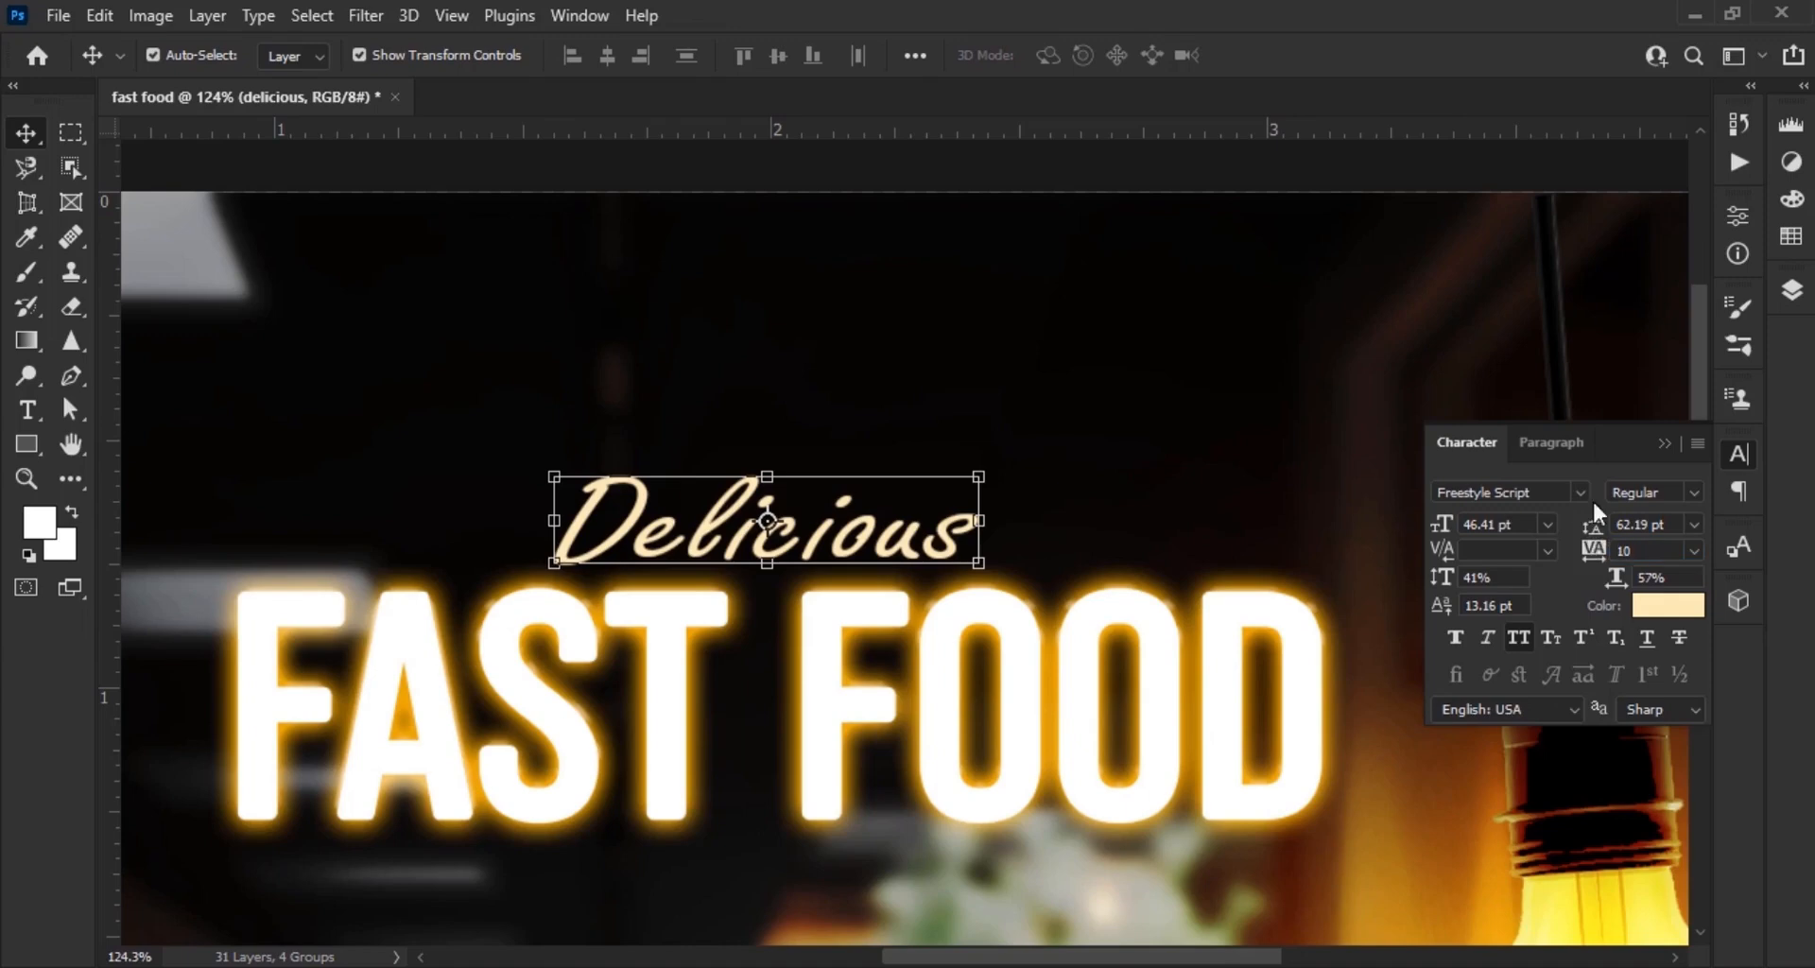
scroll(1086, 393, down, 3)
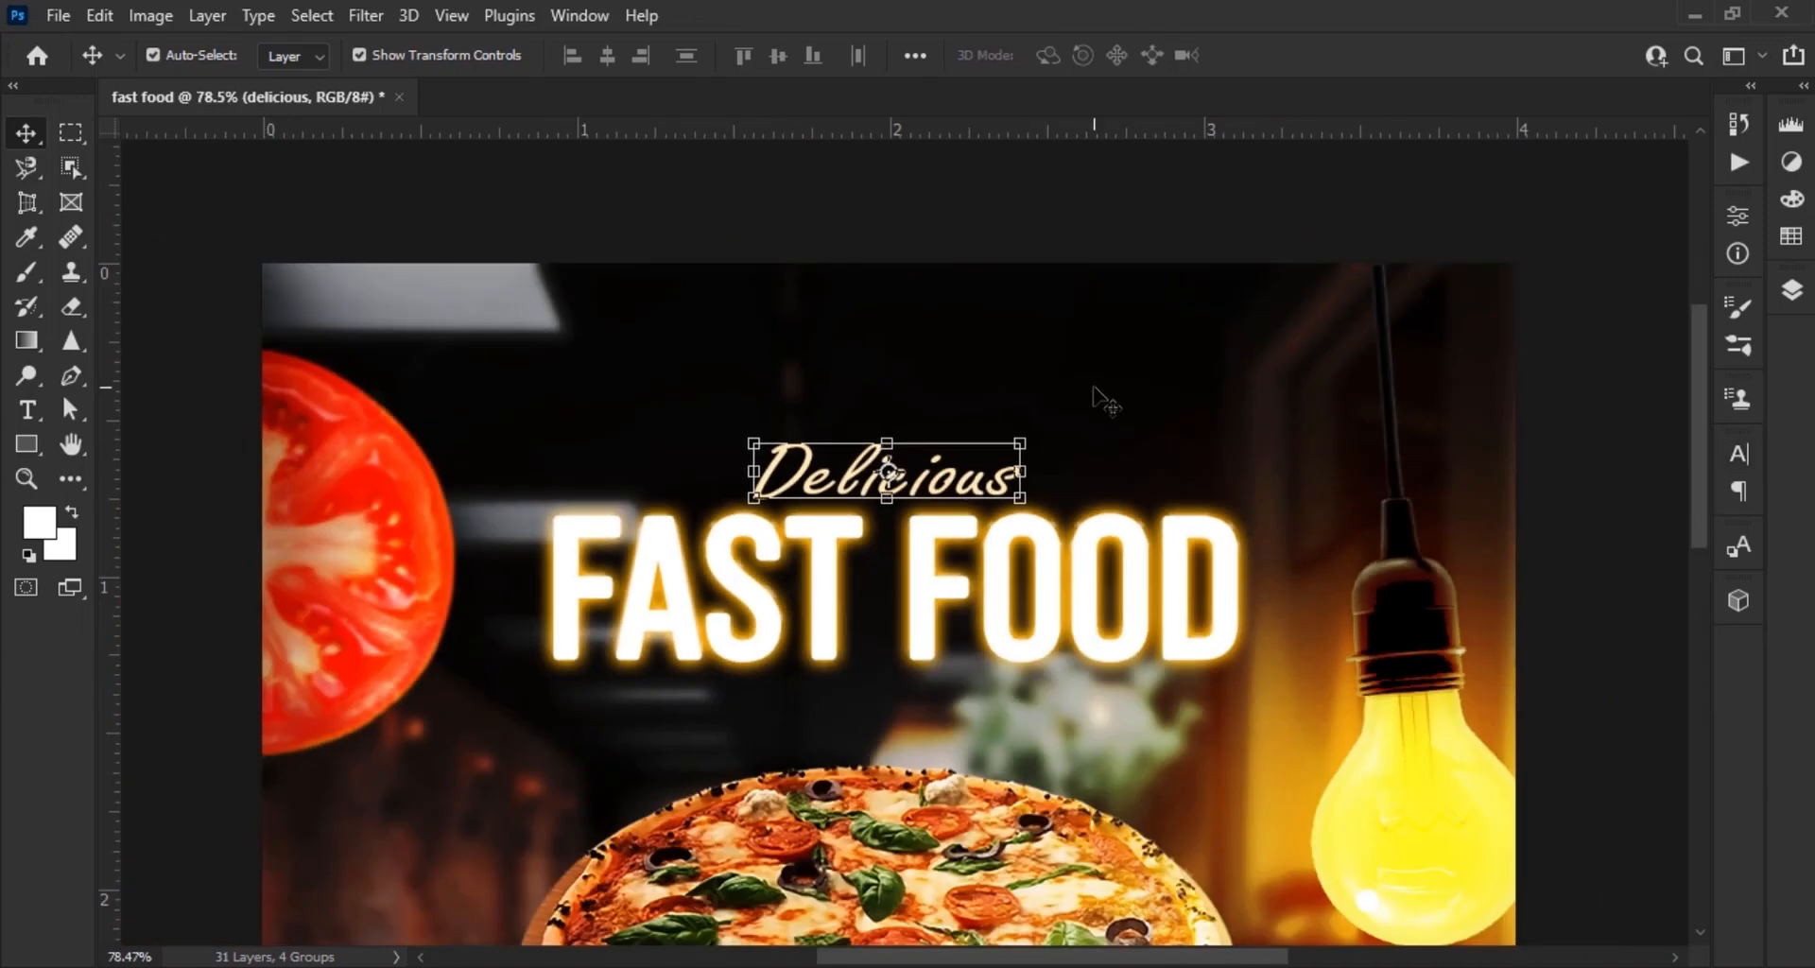
click(1562, 697)
Add the text DISCOUNT 50% as a new layer and move it over the pizza's upper part
scroll(1006, 526, down, 2)
scroll(992, 543, up, 2)
click(27, 410)
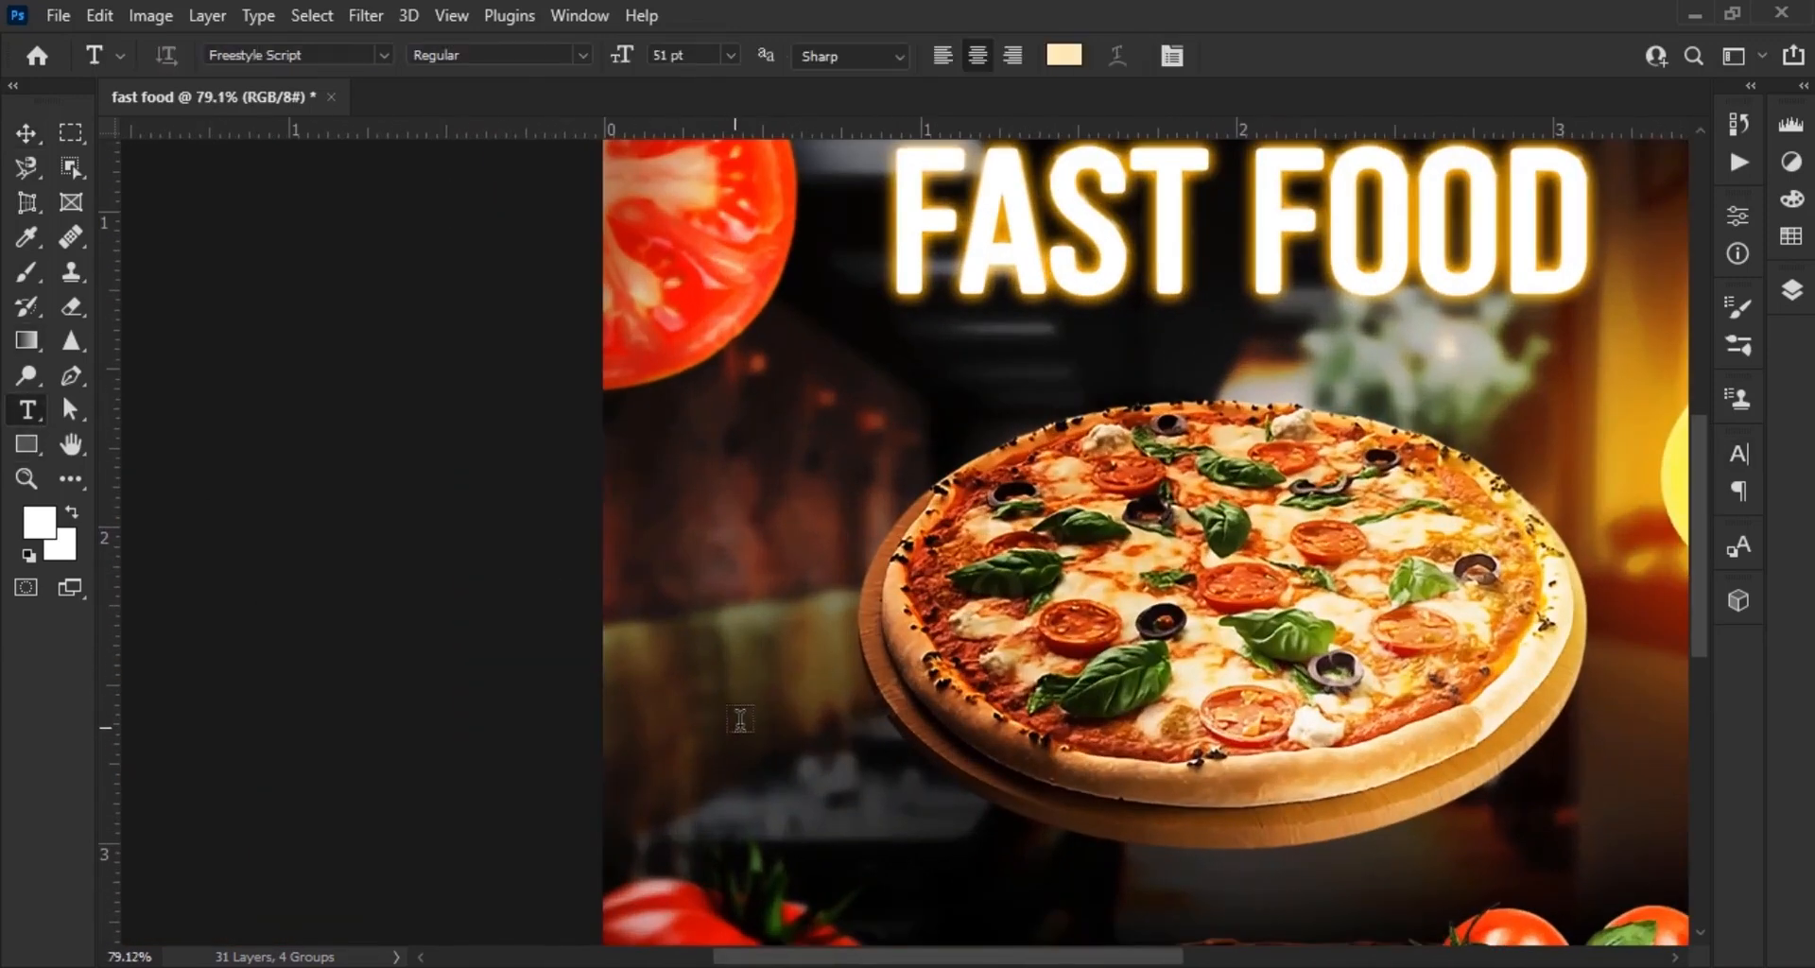
click(791, 705)
text(DISCOU)
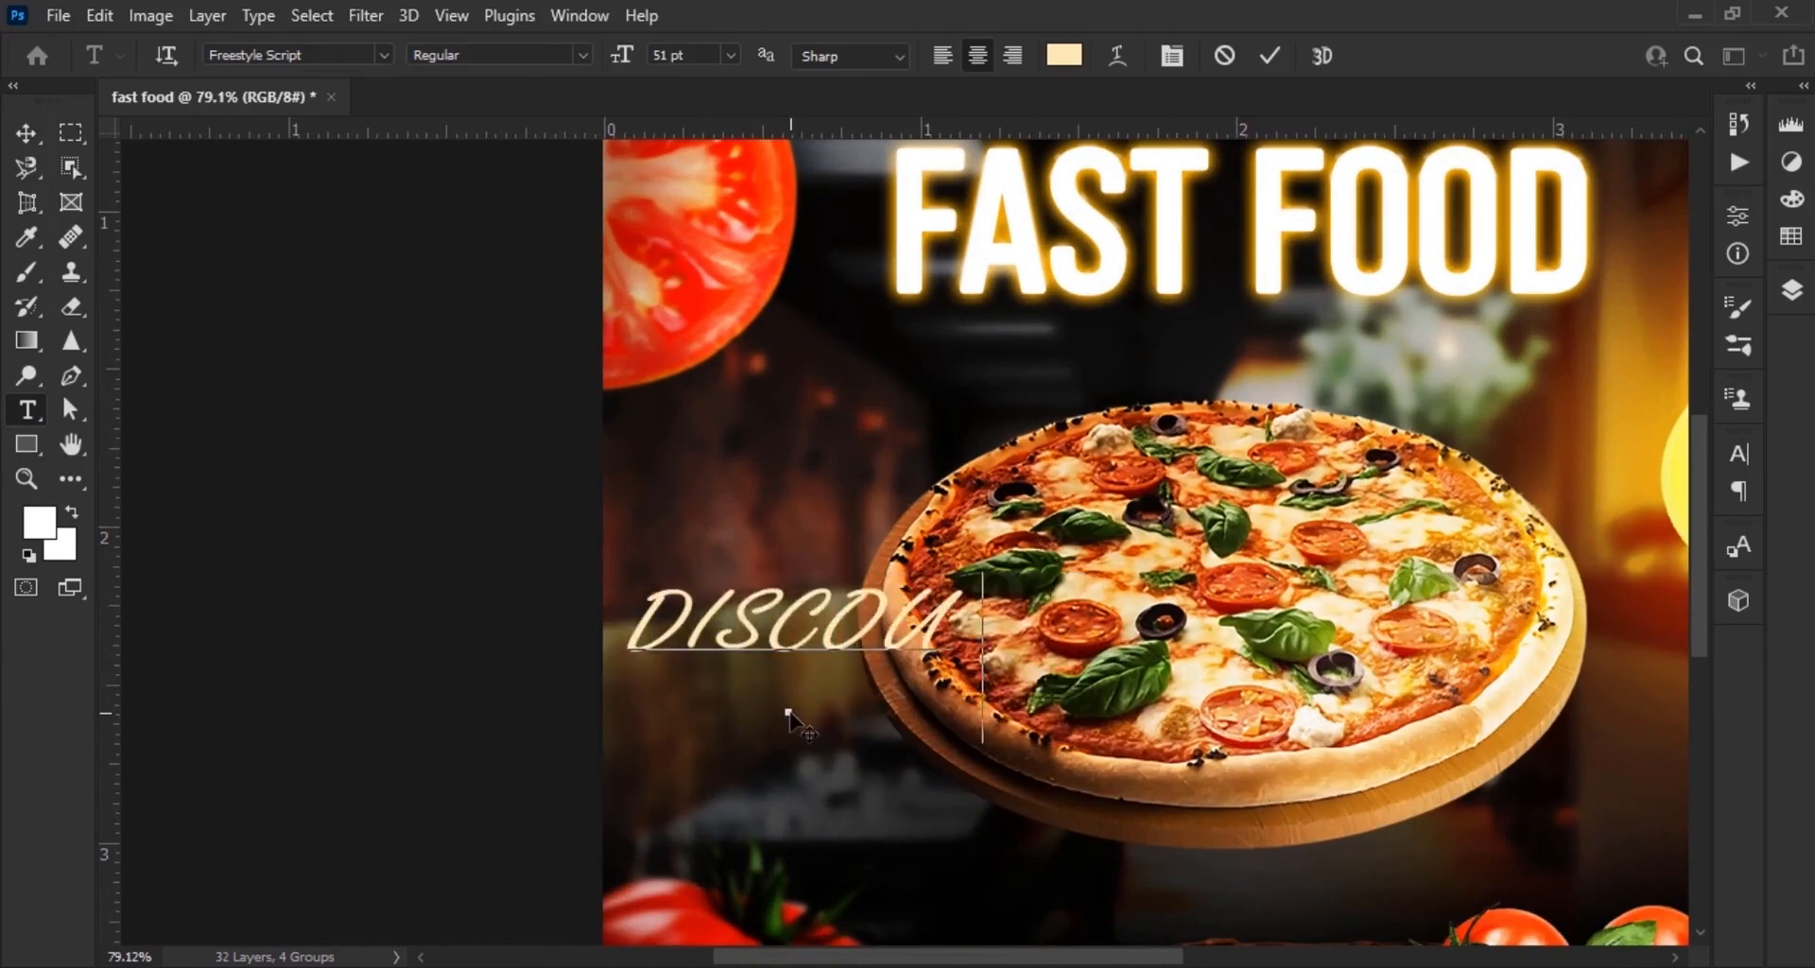
text(nt 50%)
click(26, 134)
click(1739, 454)
drag(1033, 616, 1352, 448)
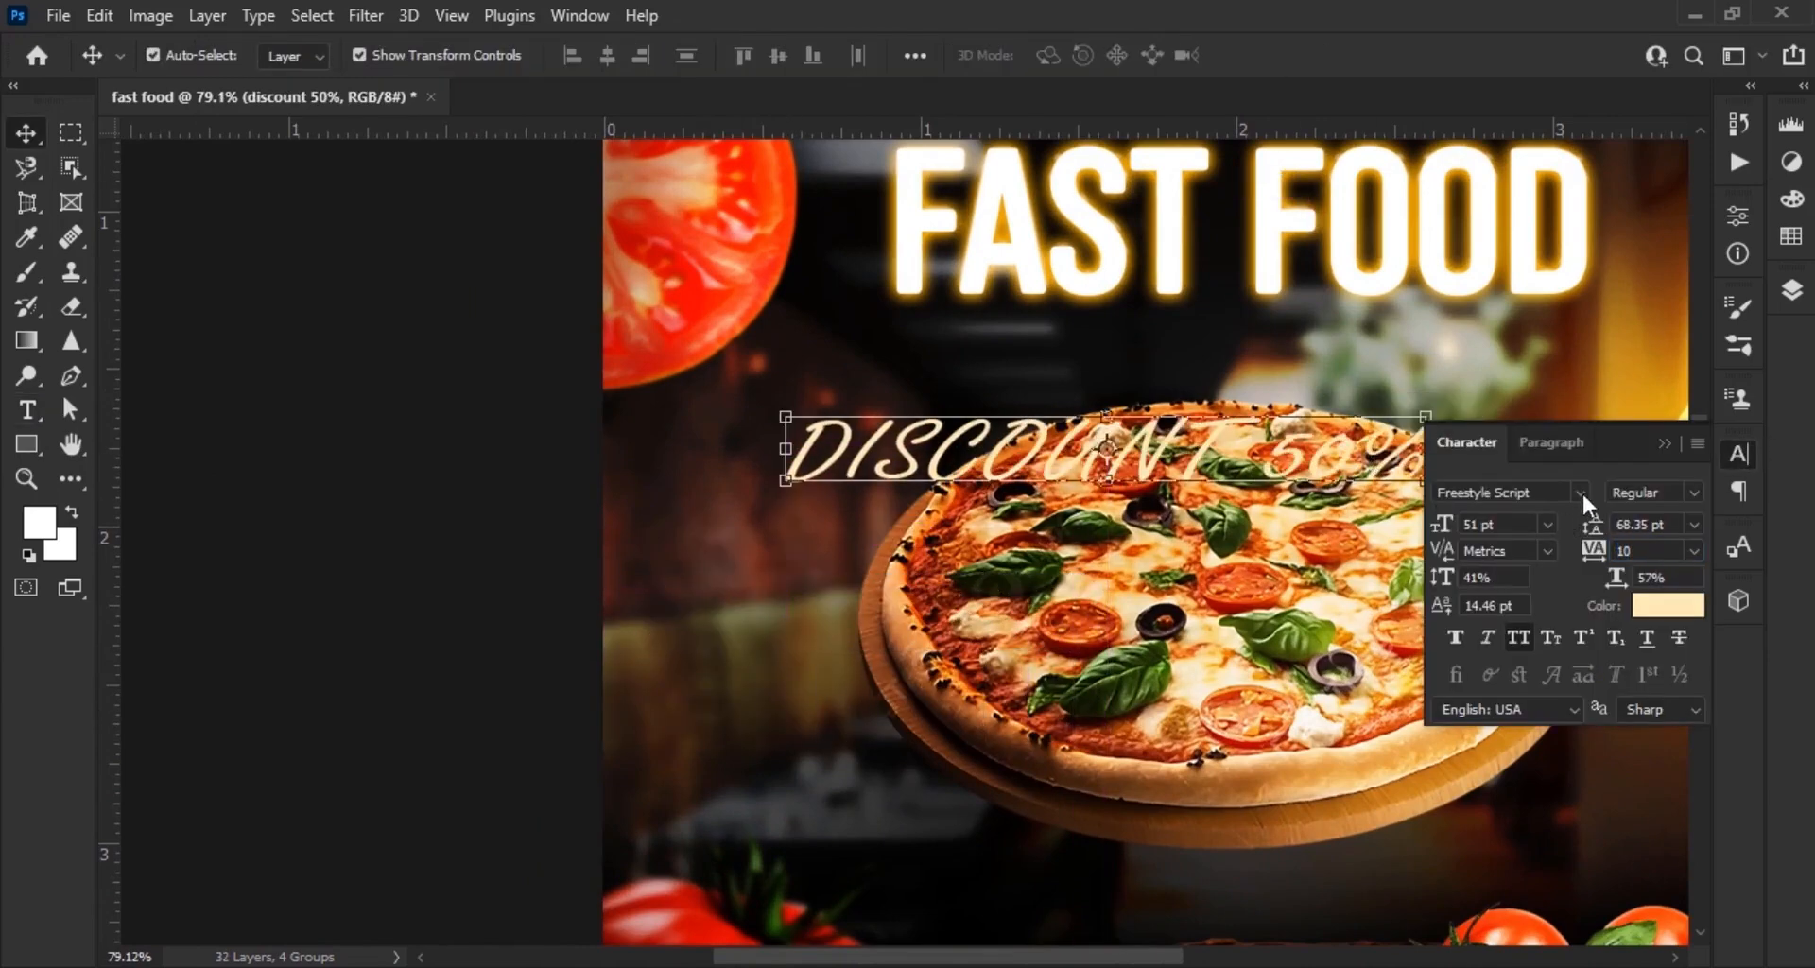
Set the discount text in Franklin Gothic Book with faux bold, about 31 pt, -50 tracking and 36% vertical scale
click(1582, 494)
click(1519, 117)
click(1458, 636)
click(1459, 636)
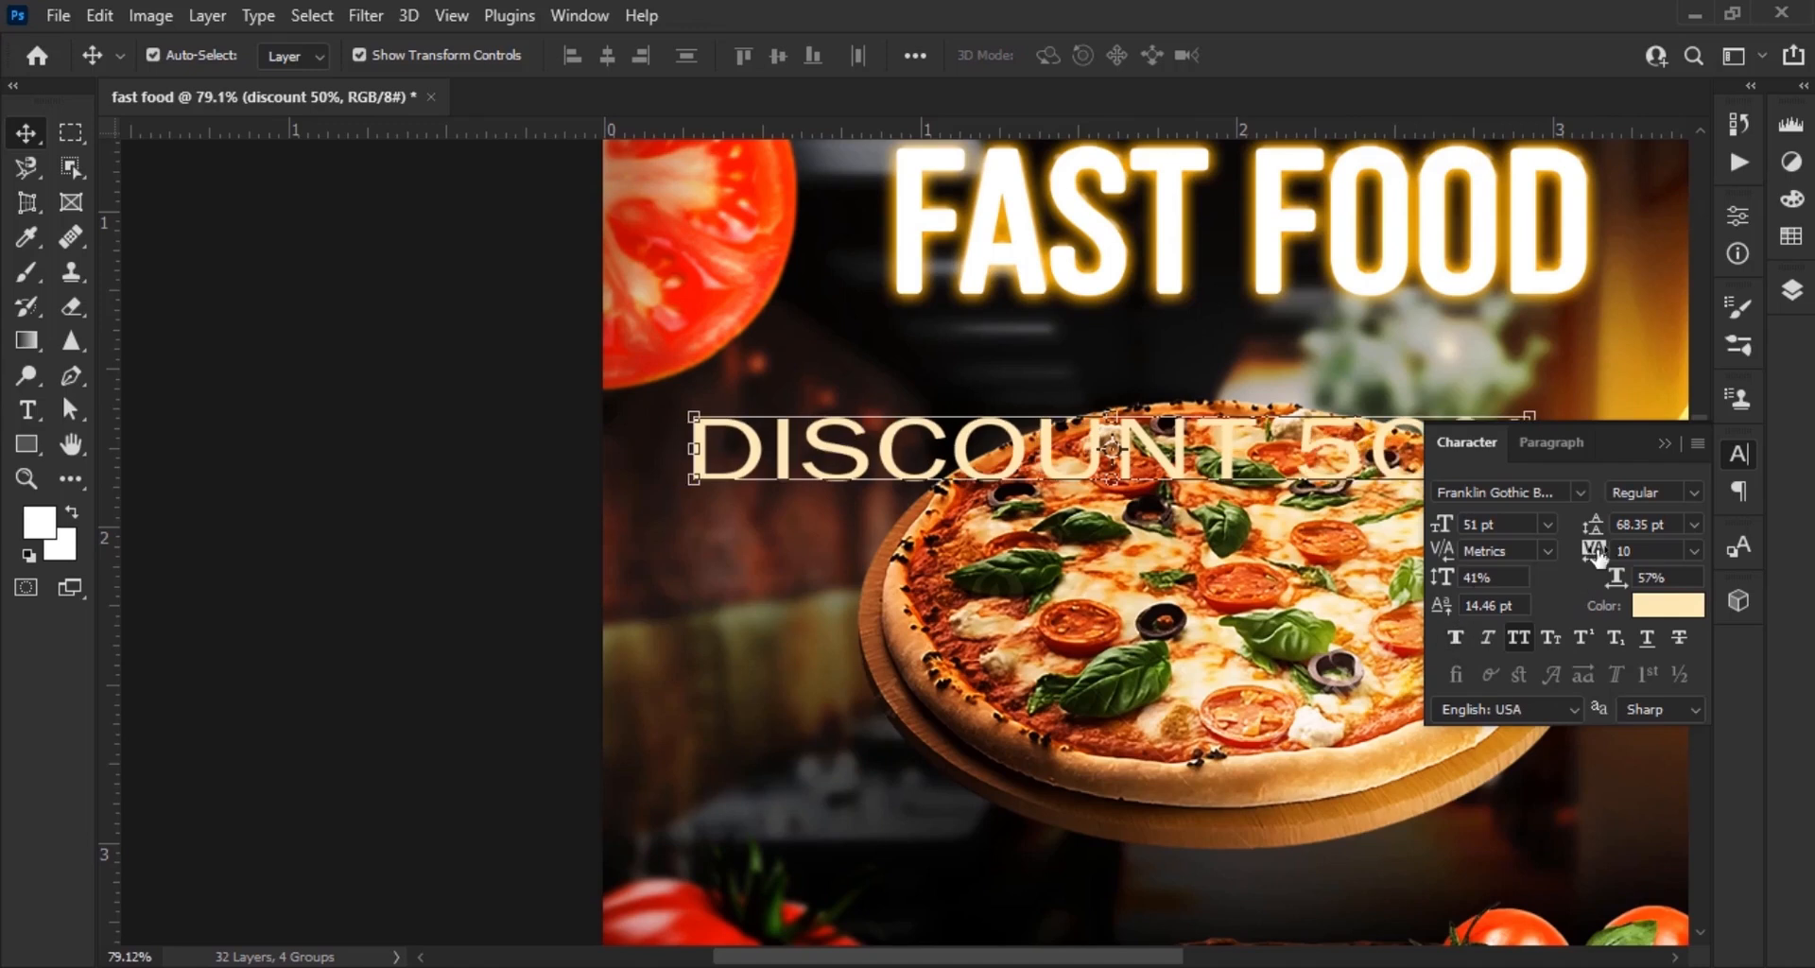
drag(1598, 558, 1592, 553)
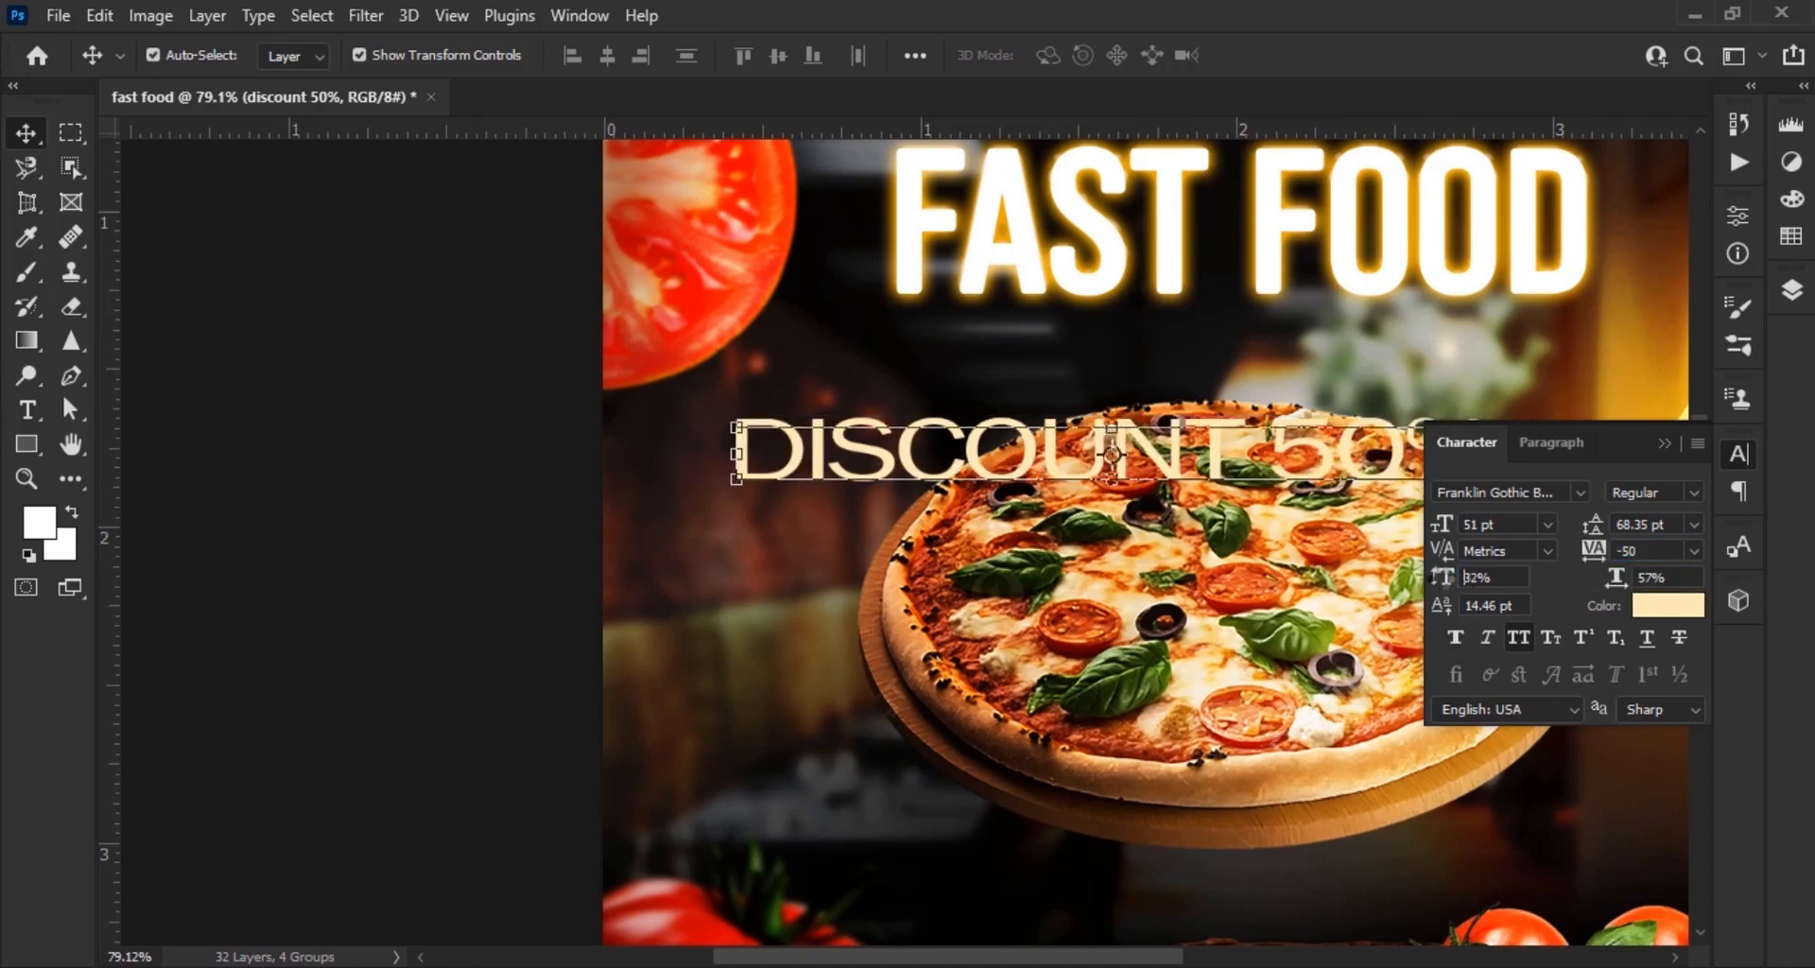
drag(1442, 578, 1422, 521)
drag(1253, 459, 1013, 608)
click(1457, 647)
Rotate the discount text 90° counterclockwise, scale it to about 52% and place it along the poster's left edge below the tomato slice
key(ctrl+t)
right_click(1013, 610)
click(1093, 512)
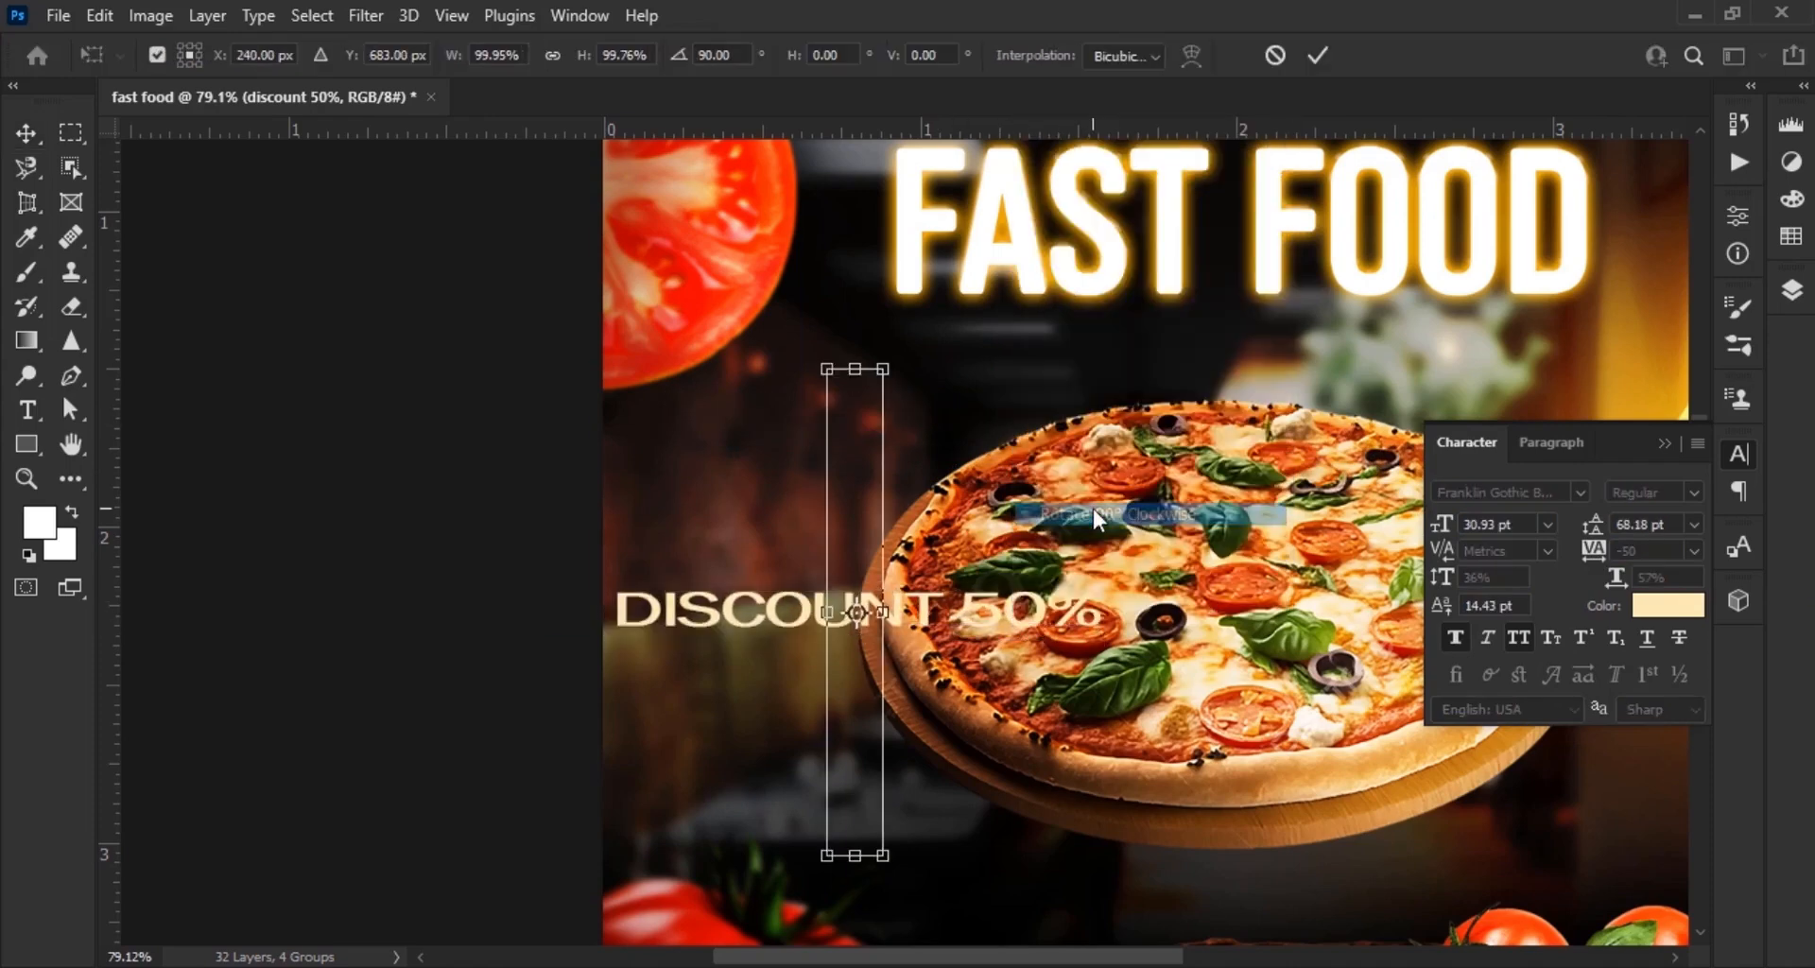
right_click(862, 686)
click(966, 634)
right_click(859, 694)
click(950, 668)
drag(896, 615, 871, 613)
drag(847, 679, 656, 596)
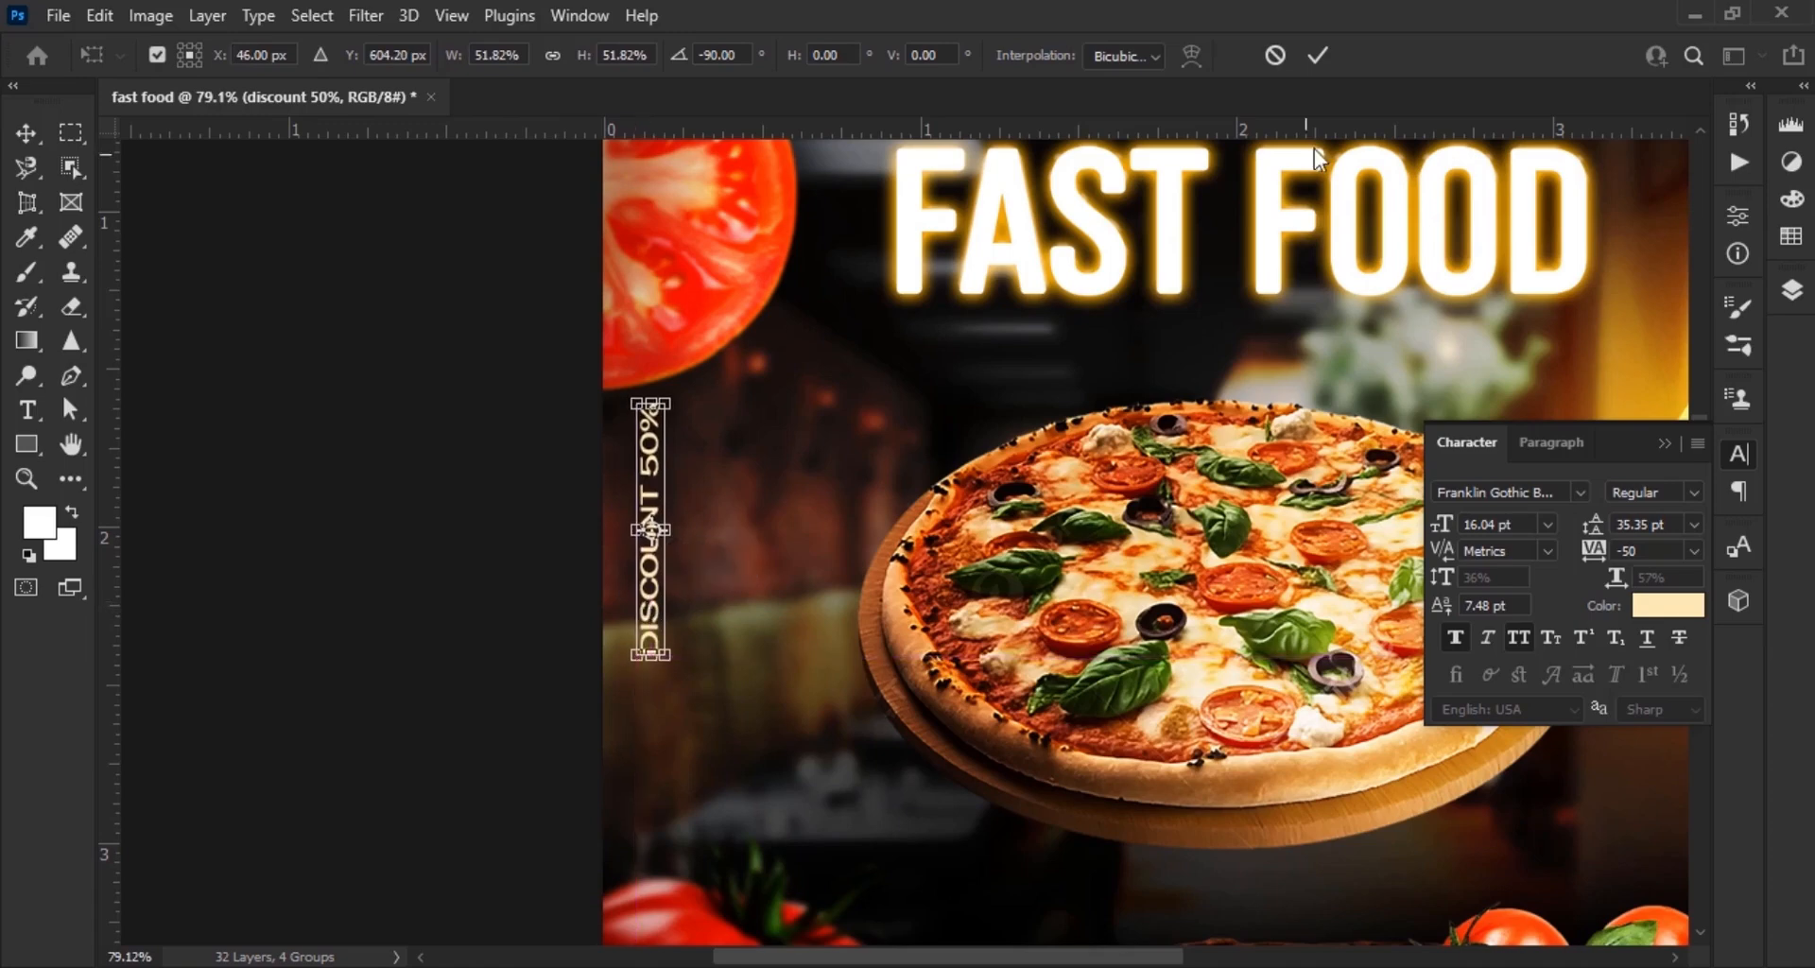
Recolor the DISCOUNT 50% text to a paler cream and deselect it to view the whole poster
click(1668, 605)
click(1516, 484)
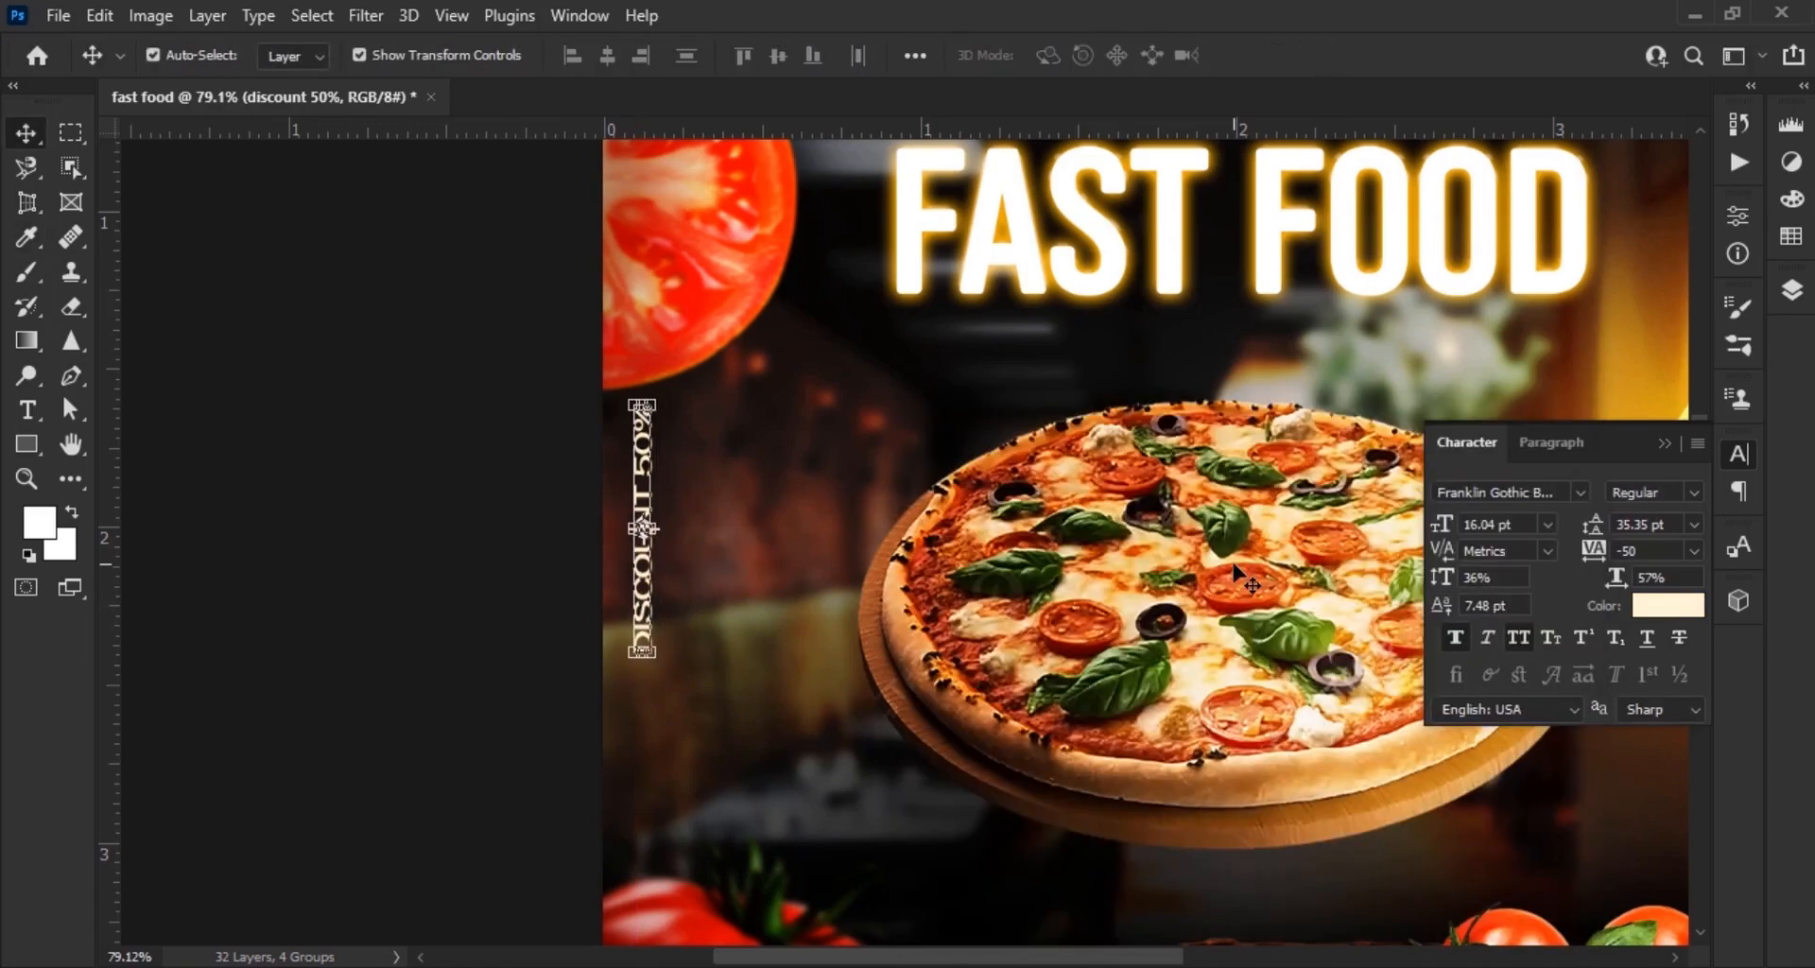
click(1663, 446)
click(592, 671)
scroll(759, 681, down, 8)
scroll(1122, 698, up, 2)
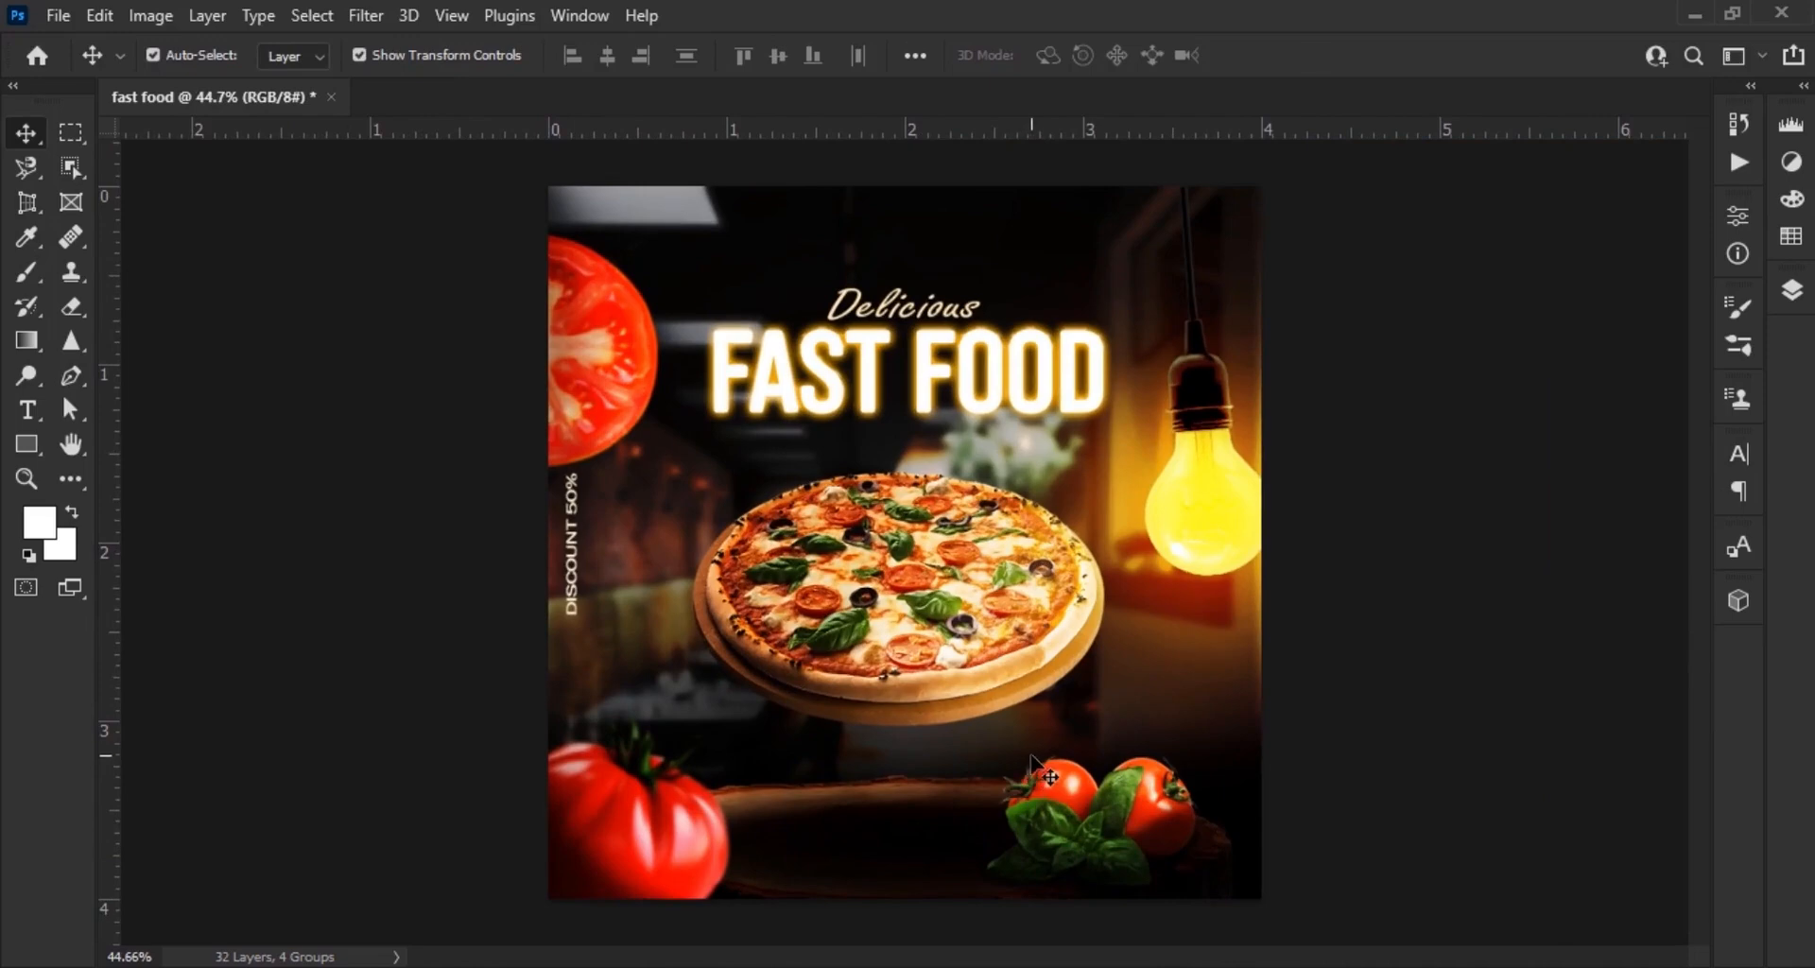
Add a text line reading PHONE: followed by the contact's phone number across the wooden board
scroll(1048, 776, up, 4)
drag(883, 891, 905, 591)
click(27, 410)
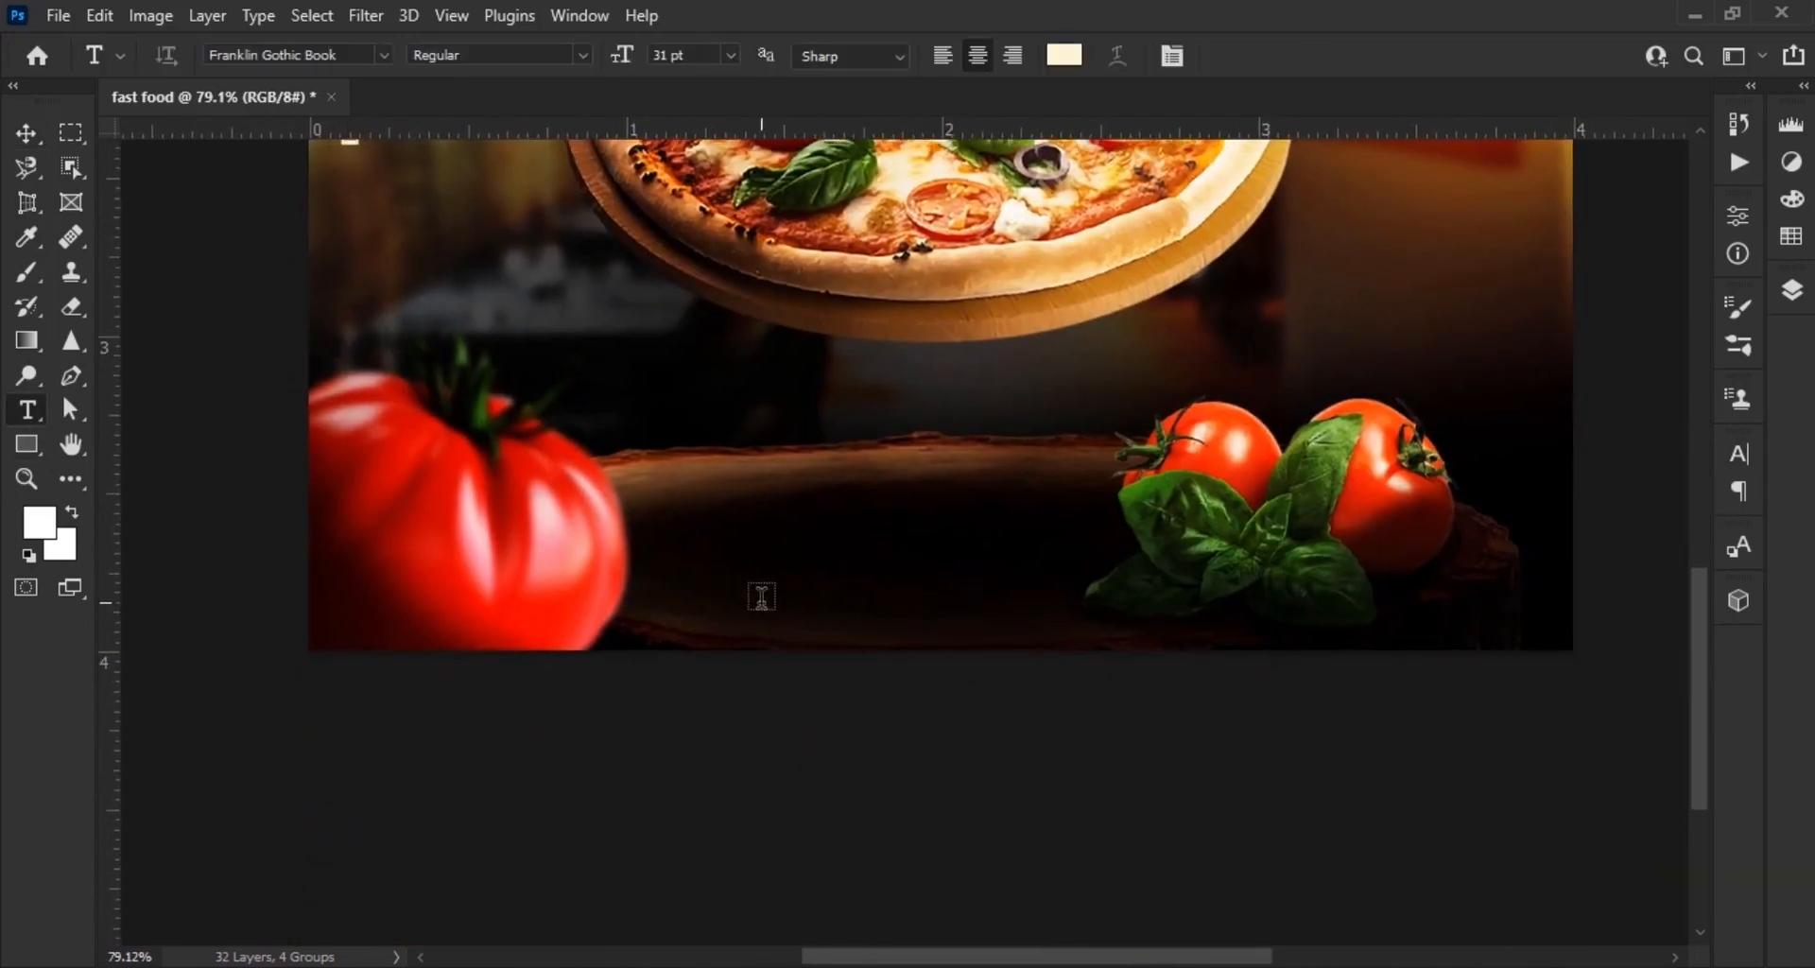
click(764, 597)
text(PHONE: +123-456-789-987)
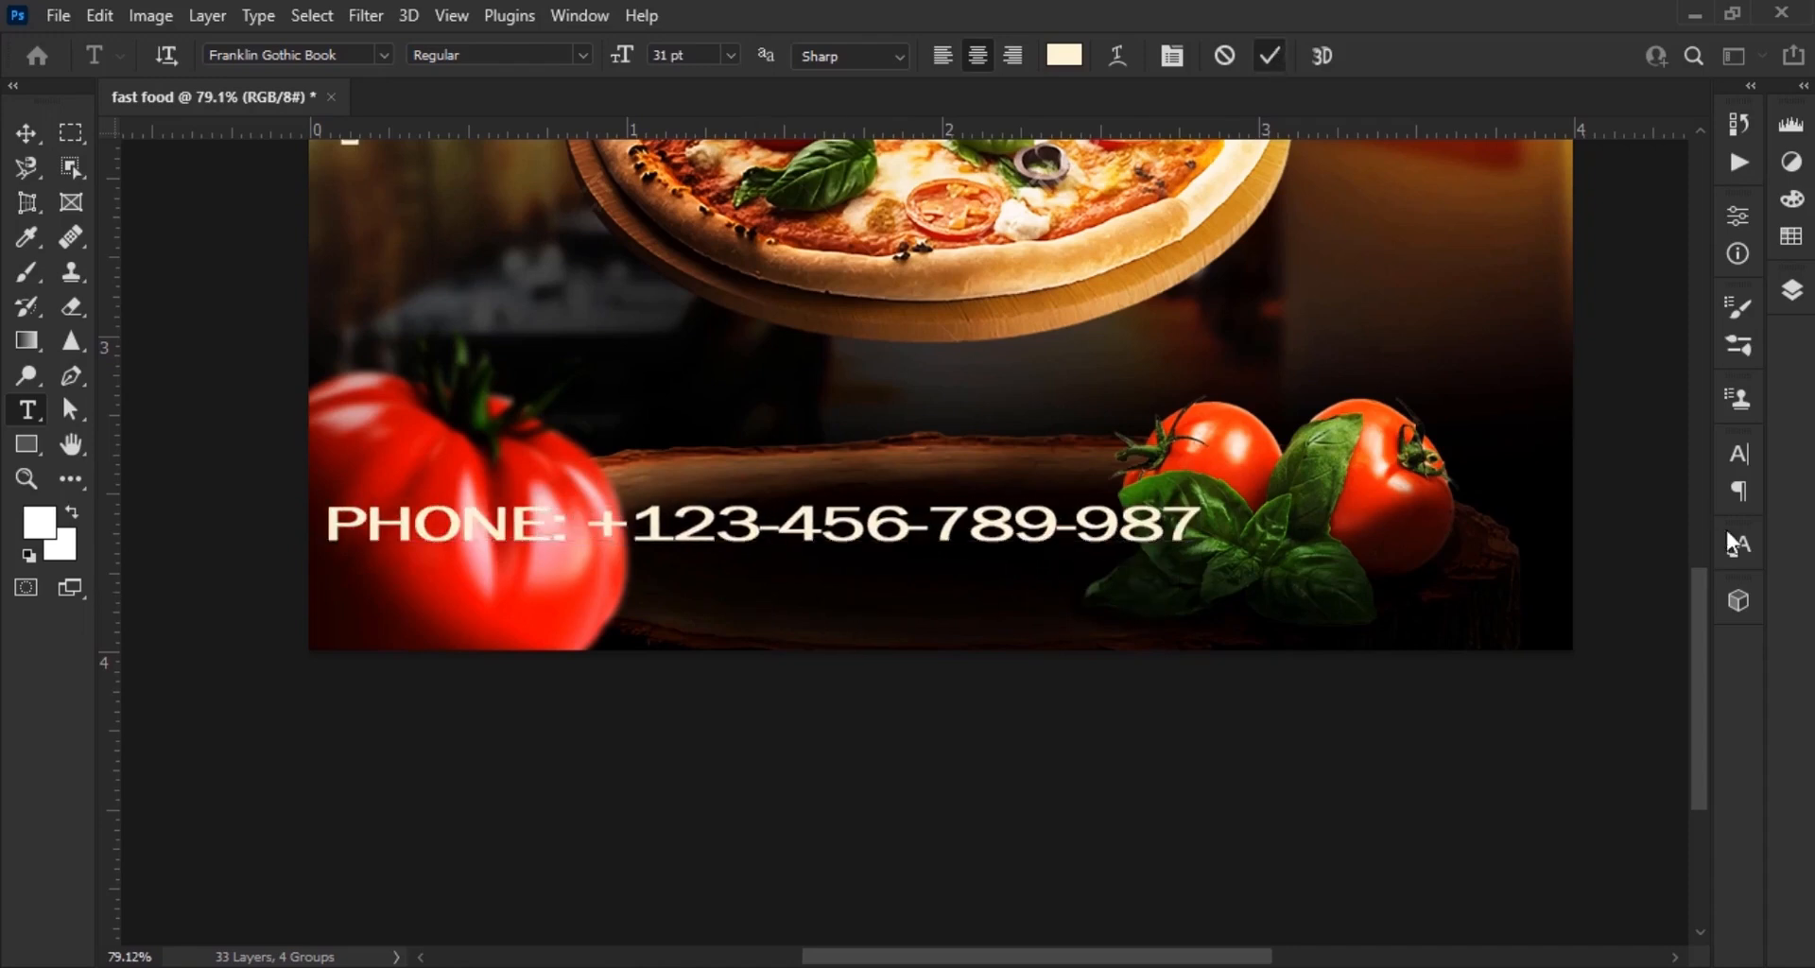
Set the phone text's vertical scale to 43%, scale it to about 41% and place it low on the board between the tomatoes
click(1738, 454)
drag(1452, 586, 1459, 586)
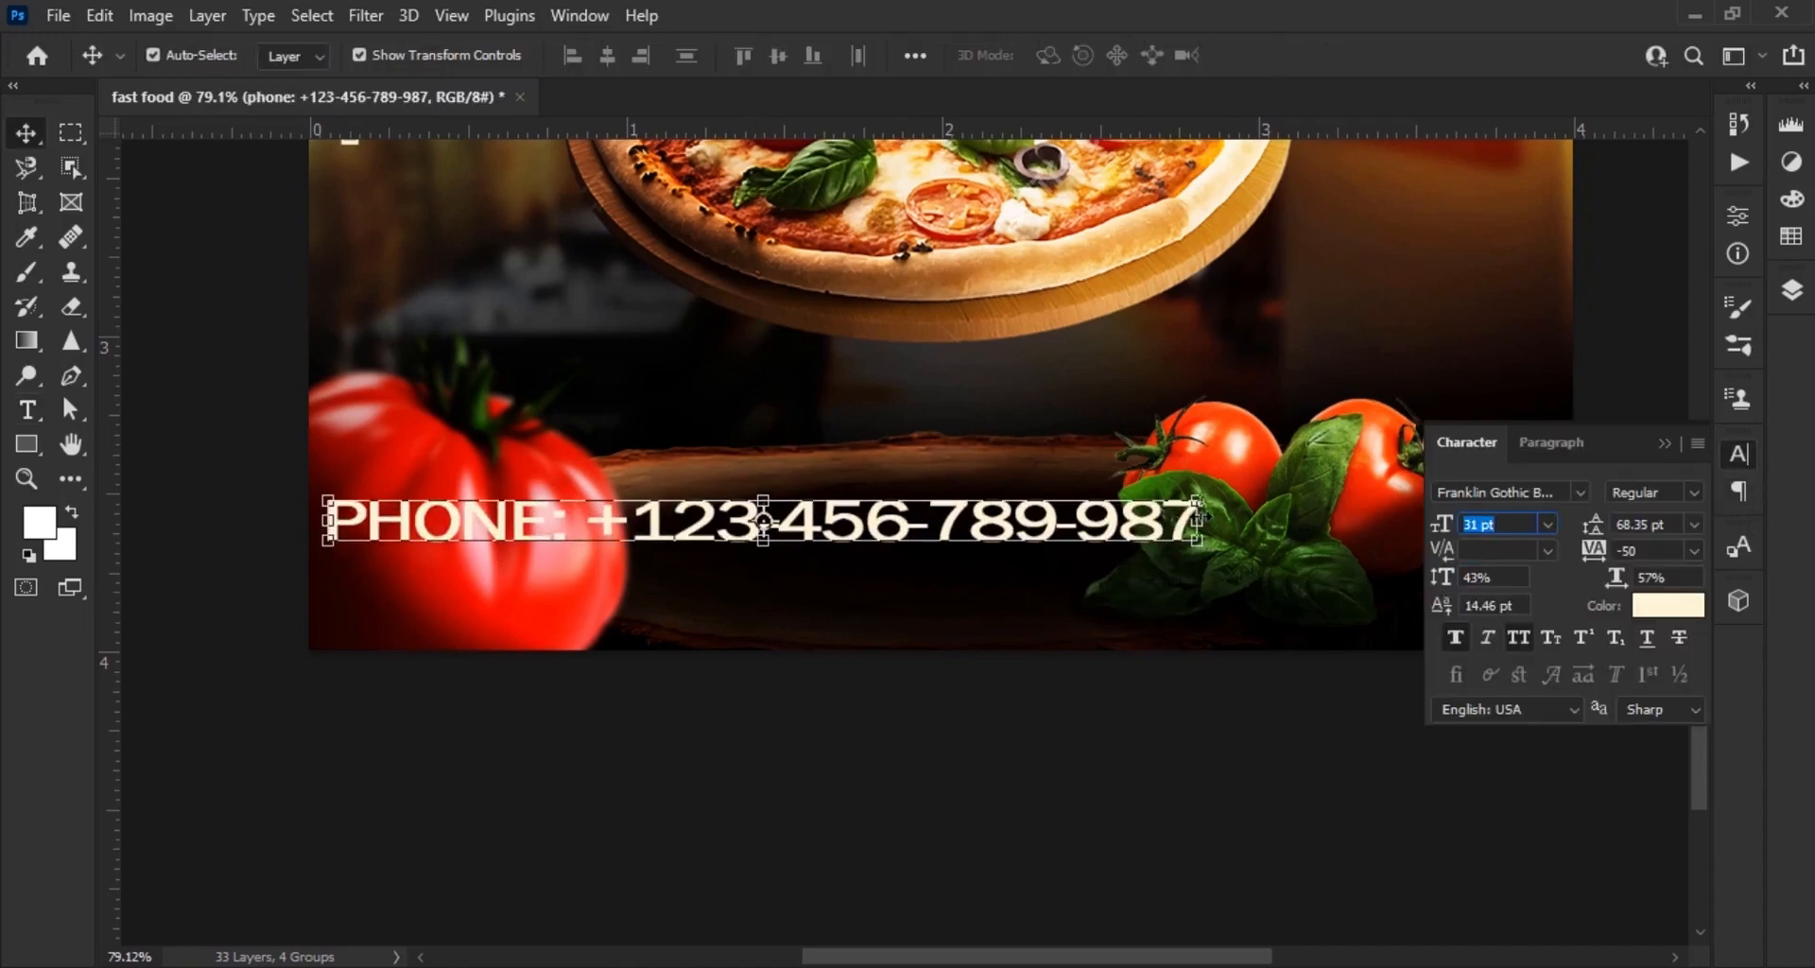
drag(1197, 542, 687, 530)
drag(666, 526, 1009, 611)
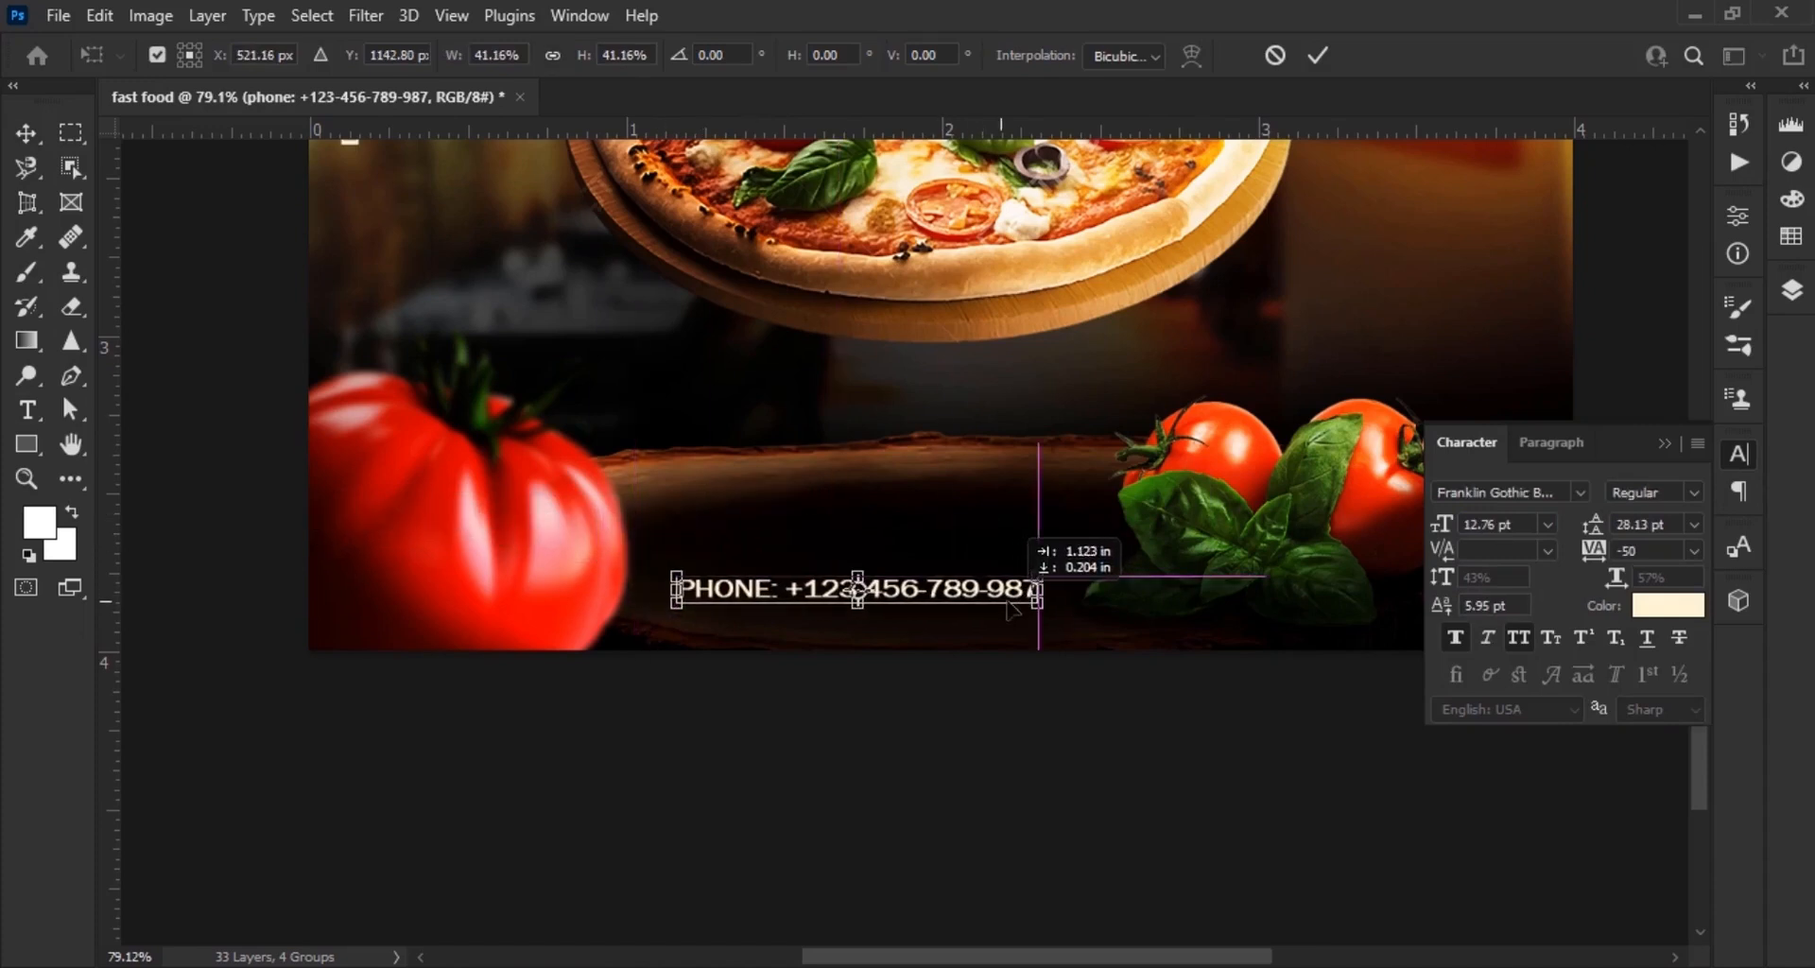
click(1317, 56)
Nudge the phone text slightly up and to the right to fine-tune its position on the board
scroll(874, 581, up, 5)
drag(973, 737, 978, 766)
scroll(973, 752, up, 2)
key(Up)
key(Up)
key(Up)
key(Up)
key(Up)
key(Right)
key(Right)
key(Right)
Recolor the phone text to the warm yellow ffe29d and deselect it
click(1670, 608)
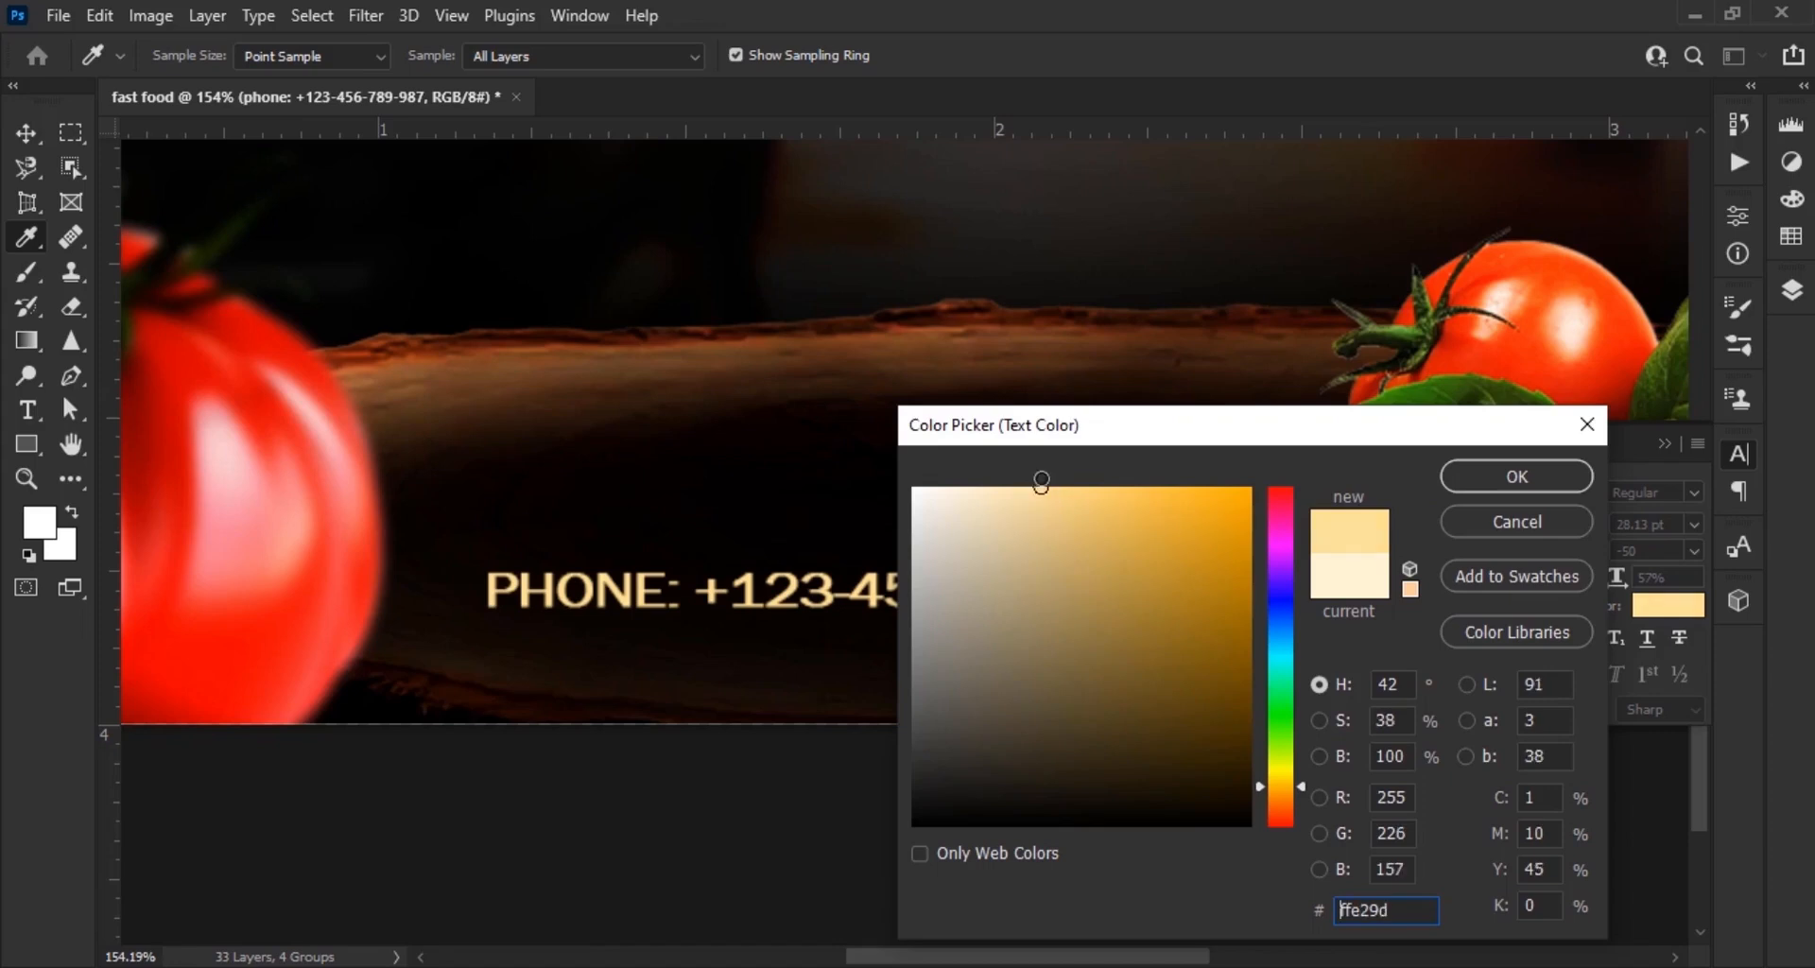
key(Return)
click(963, 653)
scroll(963, 649, up, 2)
drag(963, 648, 948, 684)
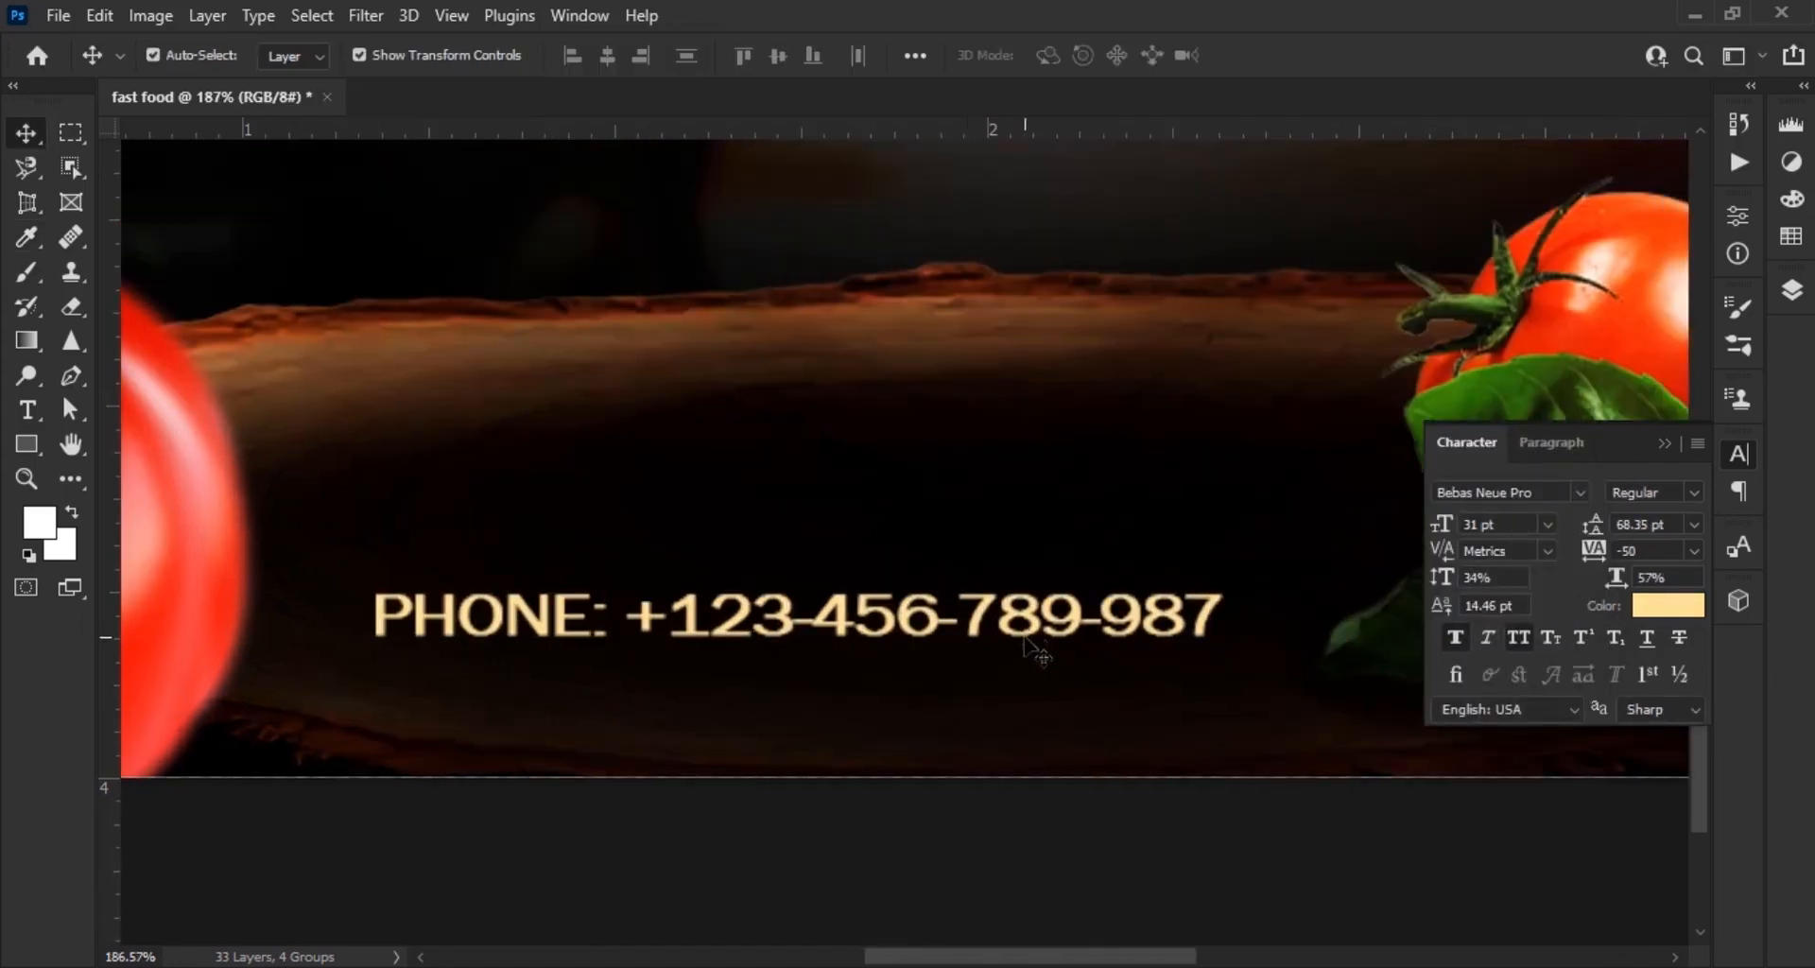
drag(1029, 617, 1070, 656)
key(t)
drag(443, 664, 1443, 657)
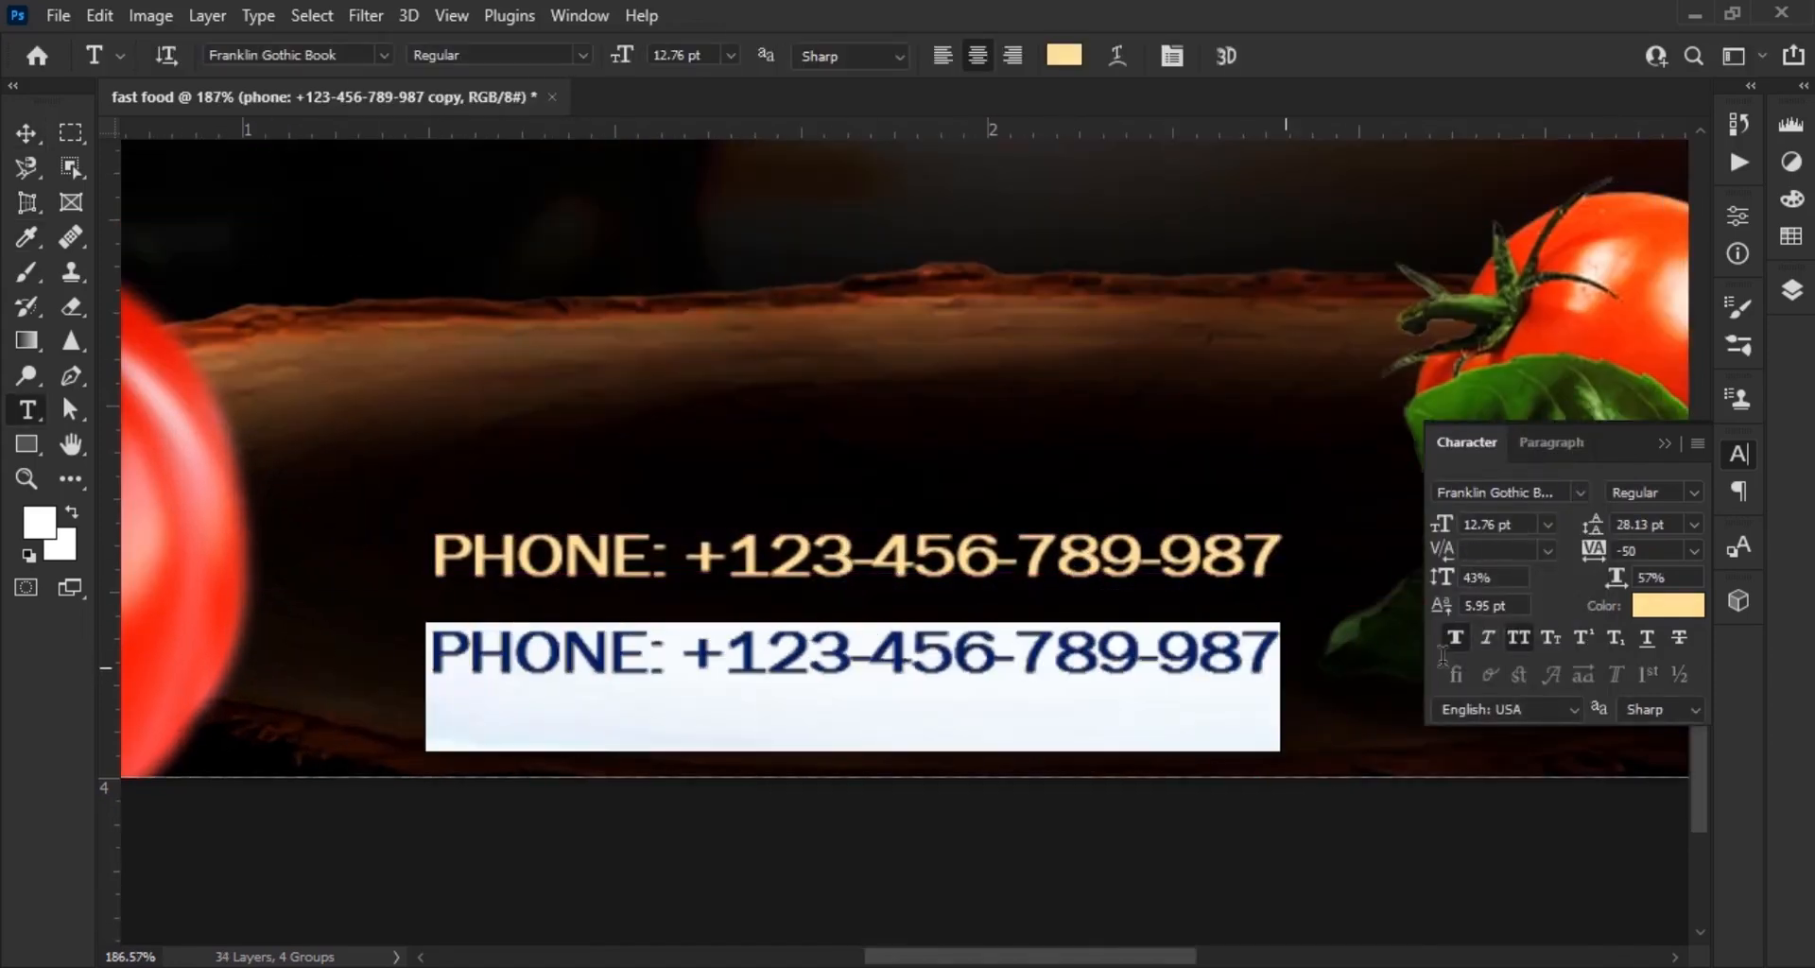
text(WWW.YOURWEB.COME)
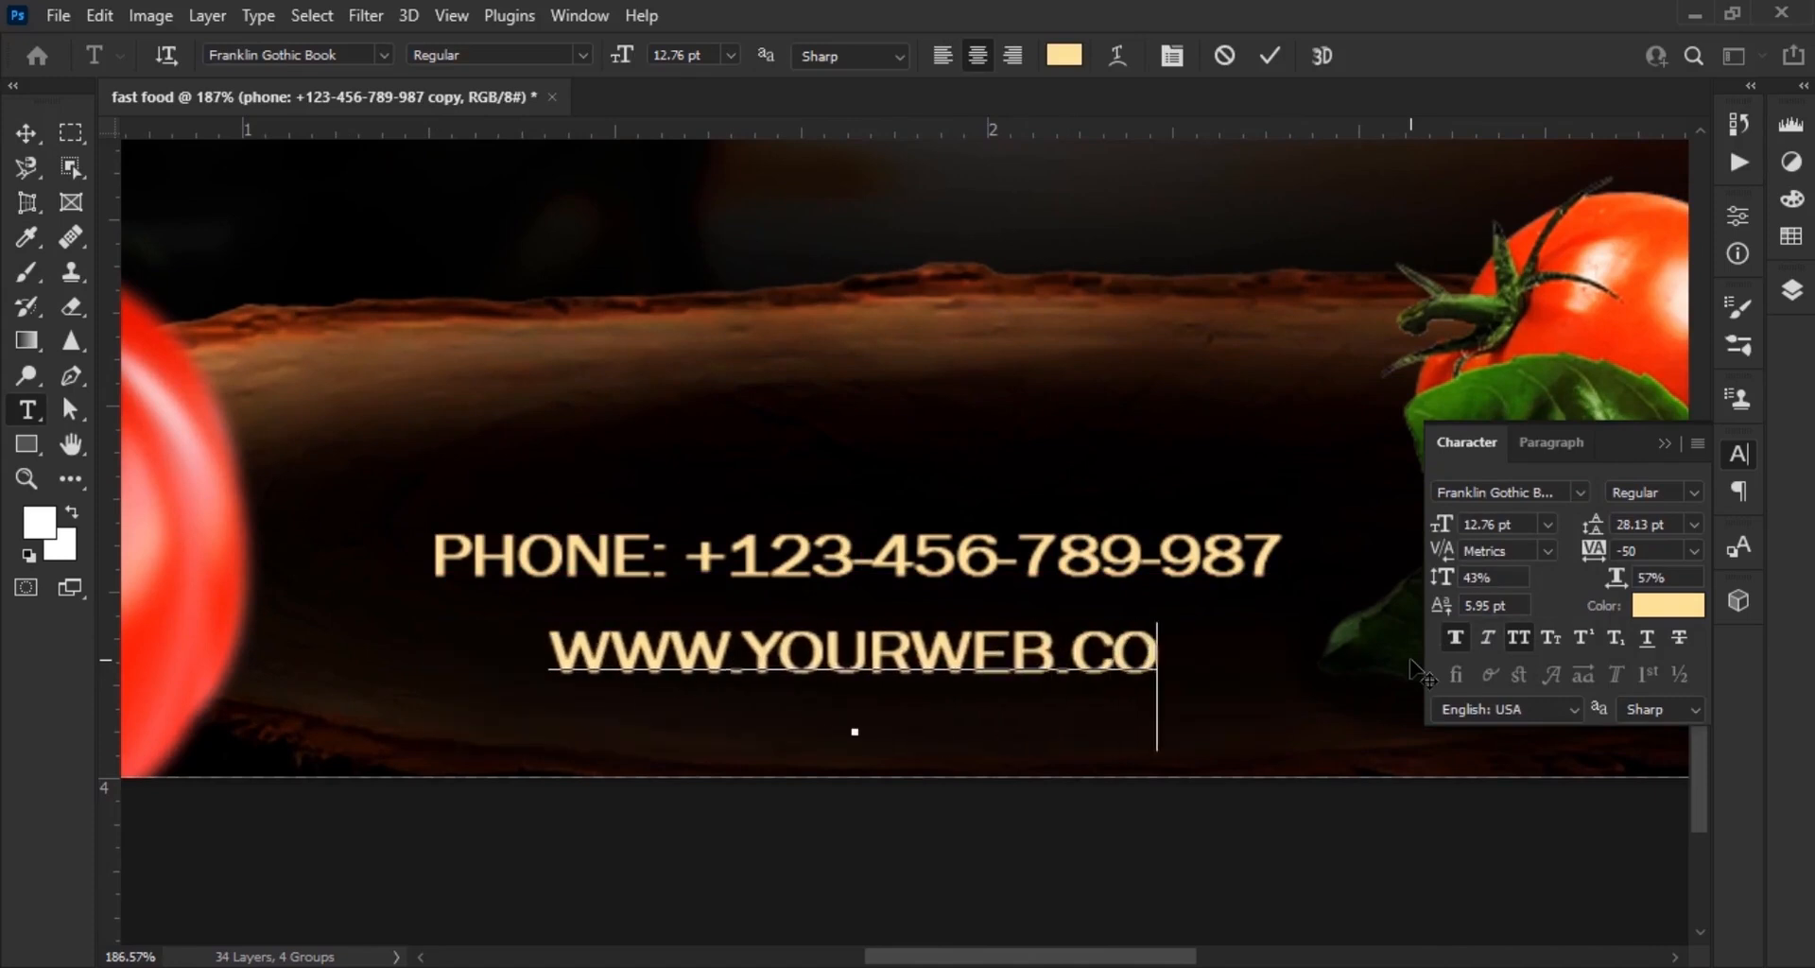
click(1278, 56)
Turn off faux bold for the website line, shrink it and tuck it centered under the phone text
key(v)
click(1456, 638)
drag(1442, 578, 1431, 578)
drag(1201, 650, 1155, 580)
click(1320, 57)
Select the phone and website lines together and move them down close to the poster's bottom edge
drag(867, 494, 1050, 640)
drag(1114, 589, 1077, 676)
scroll(977, 777, down, 3)
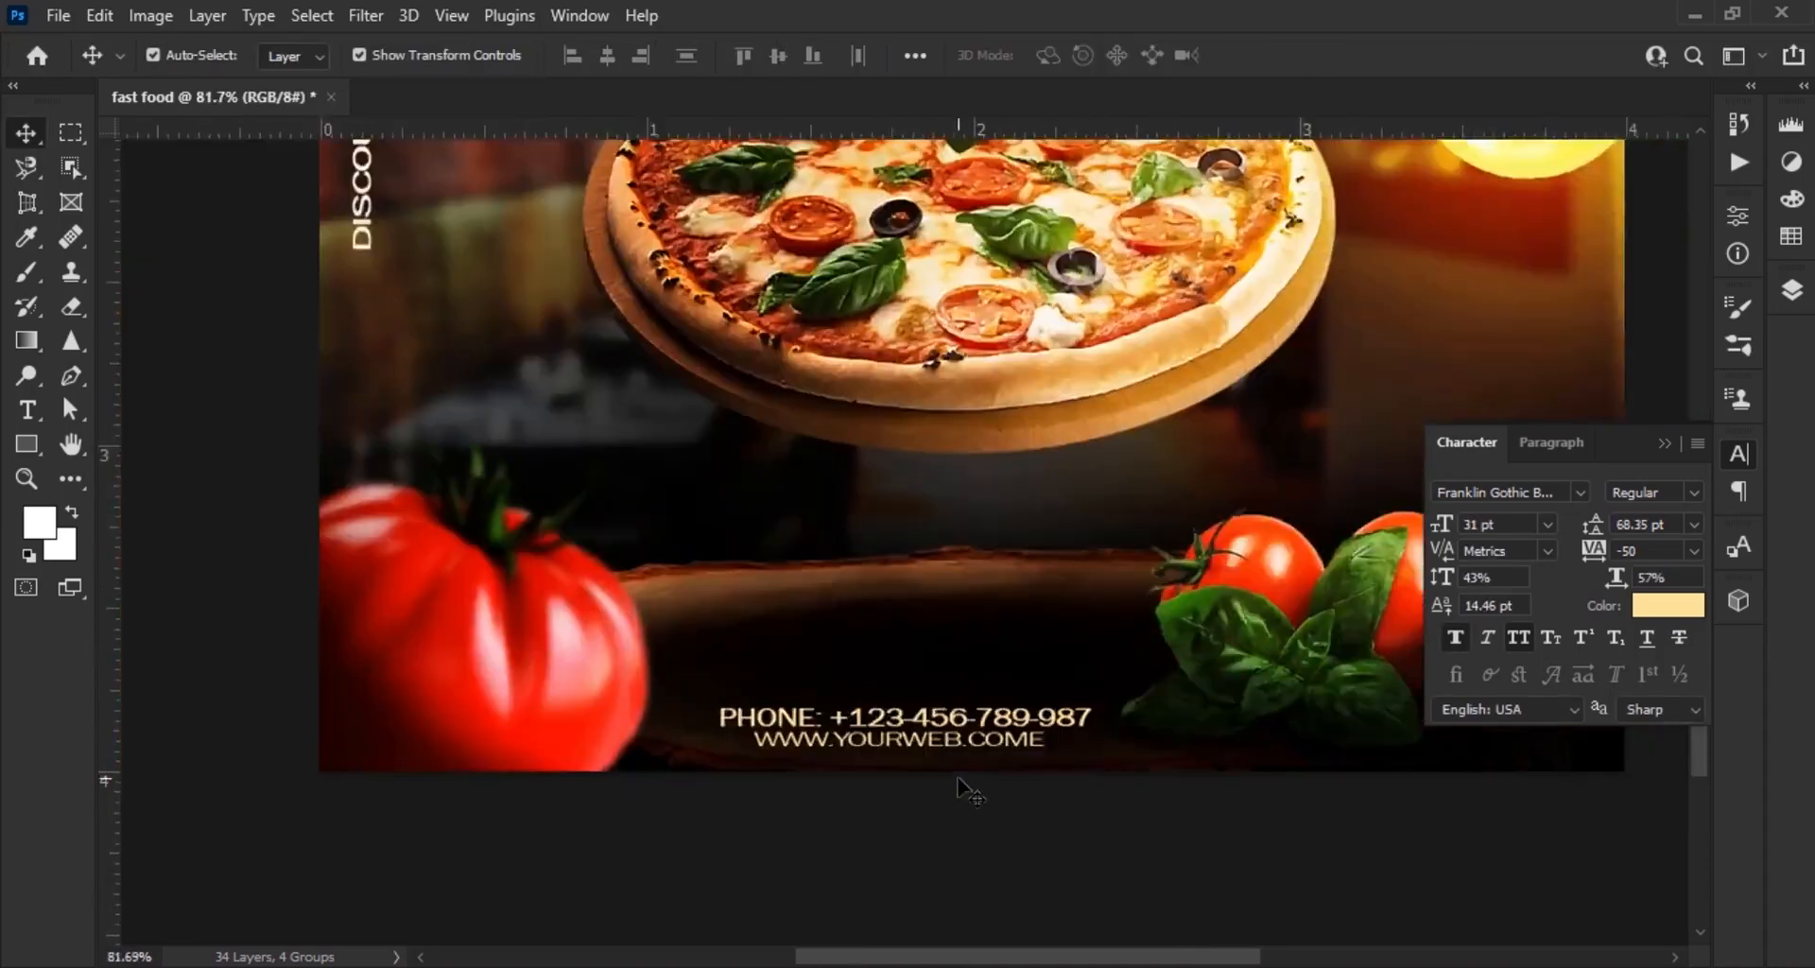
drag(897, 678, 958, 746)
scroll(1019, 780, down, 4)
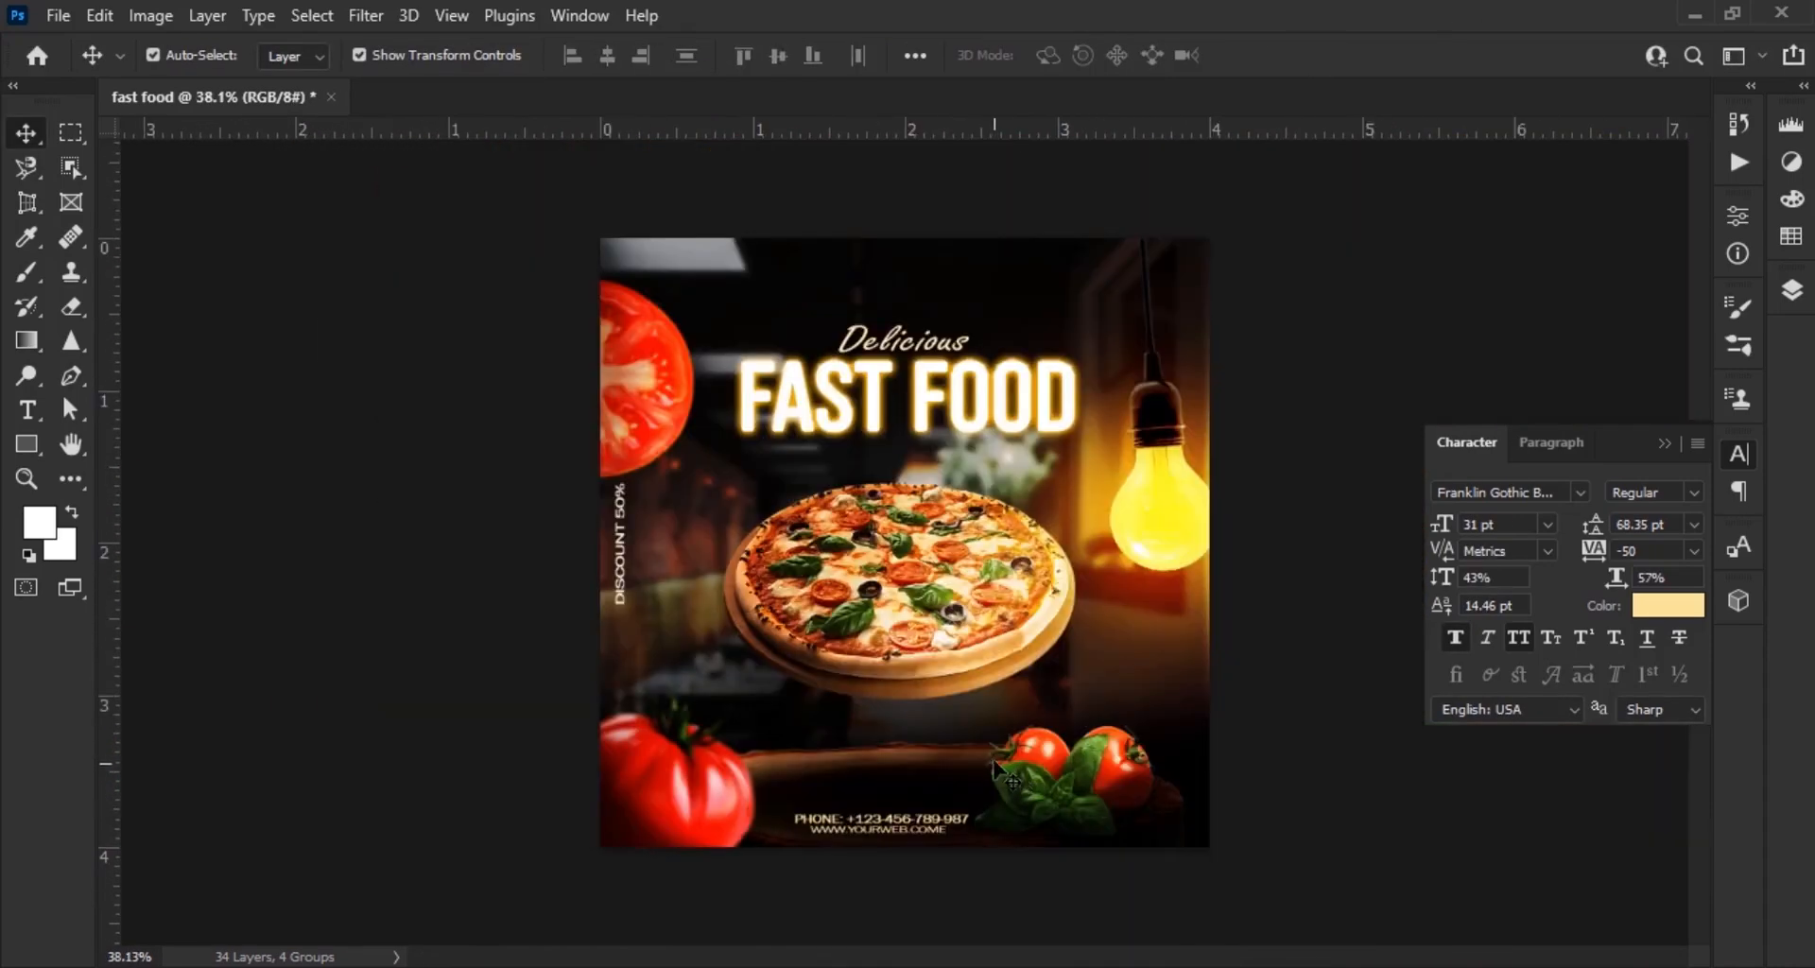
Place the white Twitter, Instagram and Facebook logos, scaled to about 16%, in the poster's upper-right corner
scroll(855, 383, up, 4)
scroll(839, 924, down, 4)
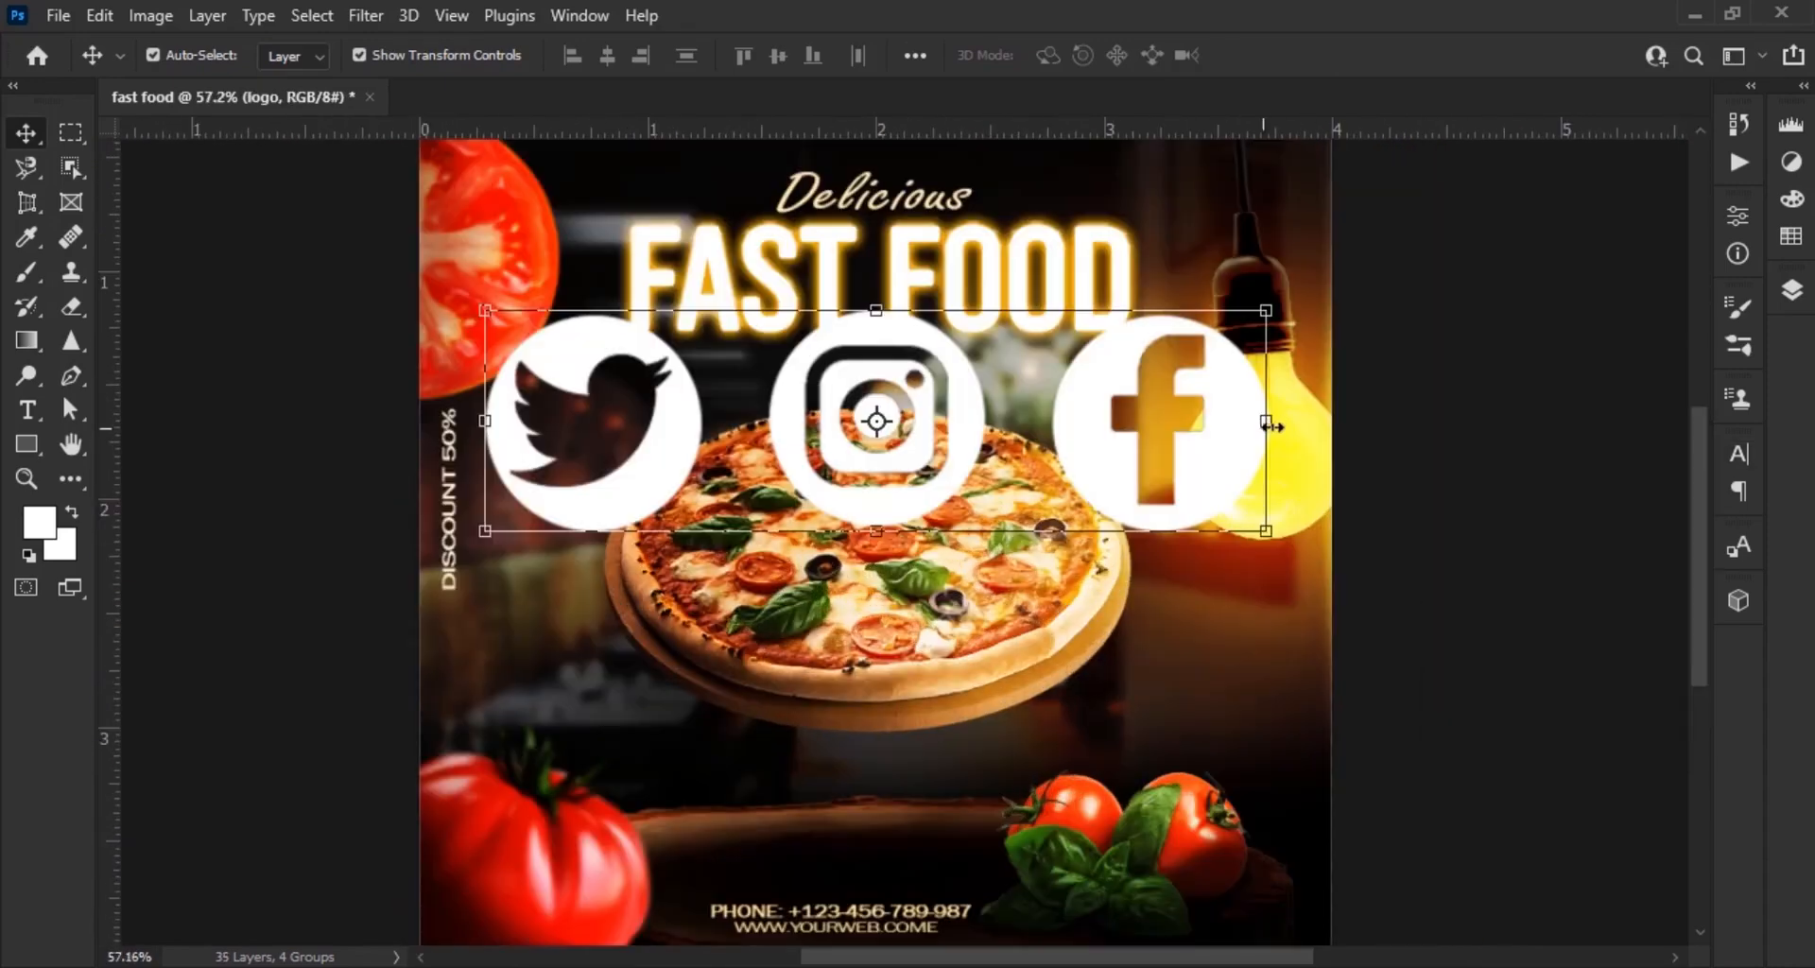
drag(1274, 425, 849, 883)
scroll(1040, 423, up, 3)
drag(694, 880, 1324, 255)
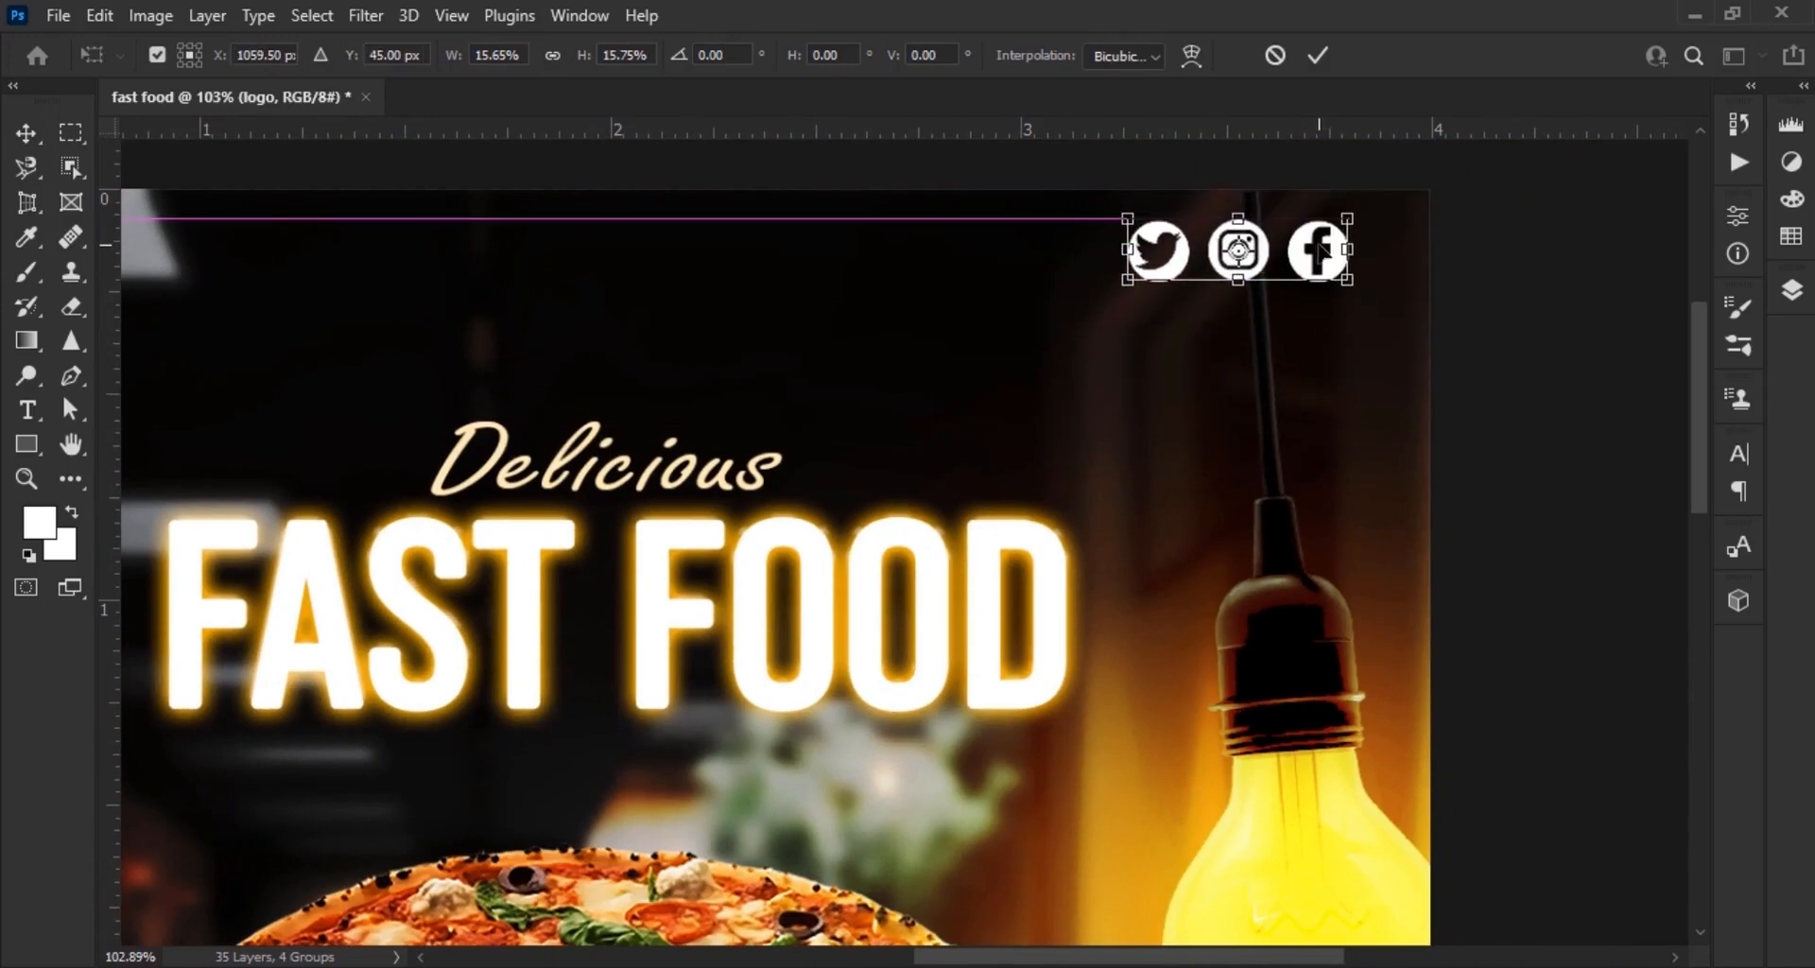
click(1464, 656)
scroll(804, 539, down, 6)
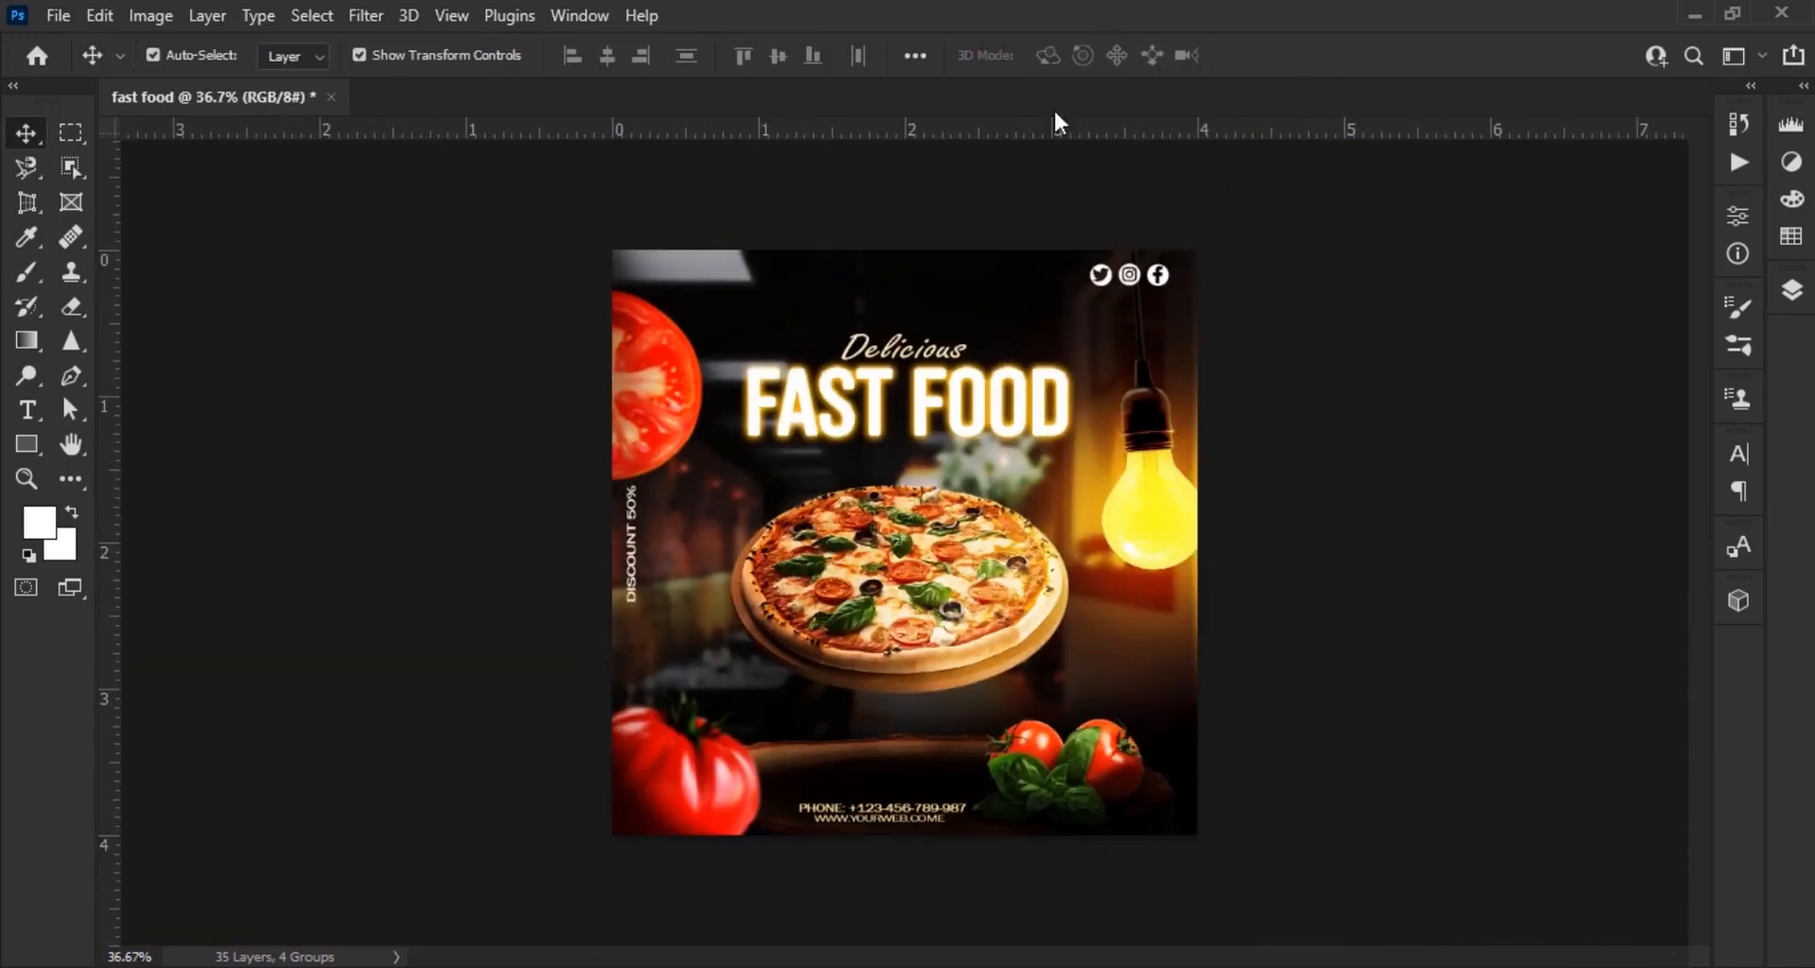
Scale the social media logos down to about 79% in the poster's upper-right corner
scroll(1287, 297, up, 7)
drag(1169, 518, 1046, 656)
scroll(1053, 458, up, 3)
click(1115, 452)
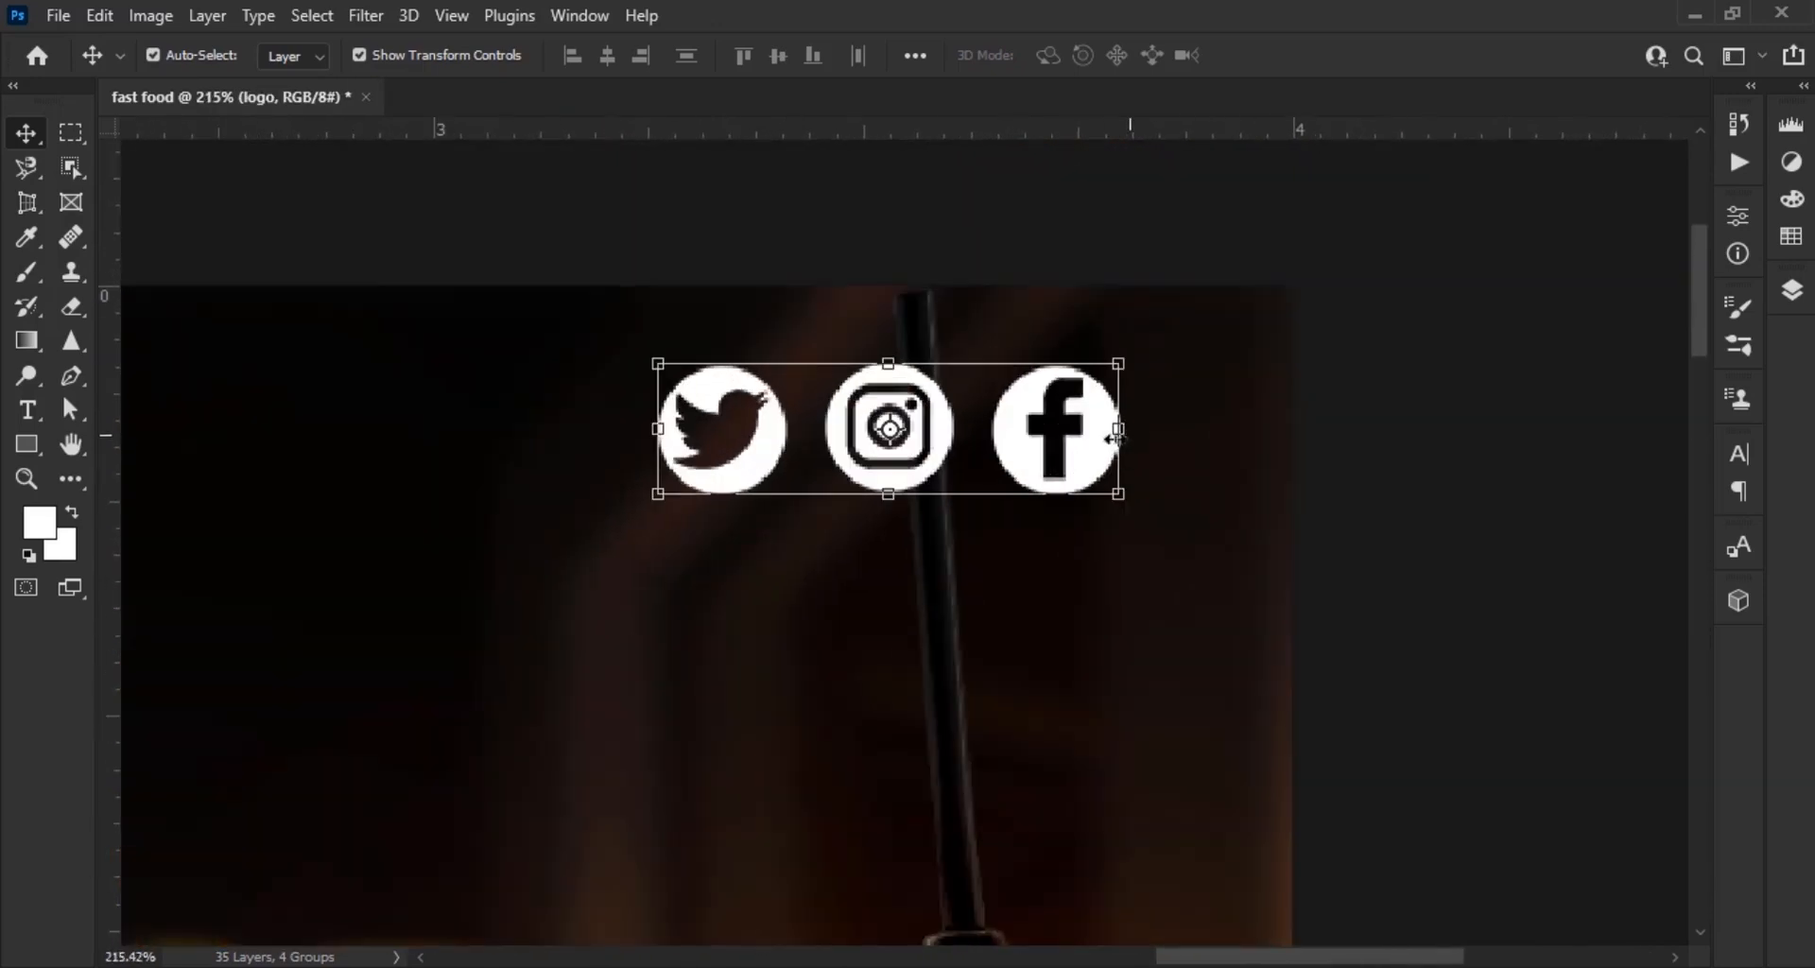
key(ctrl+t)
drag(1120, 430, 1068, 436)
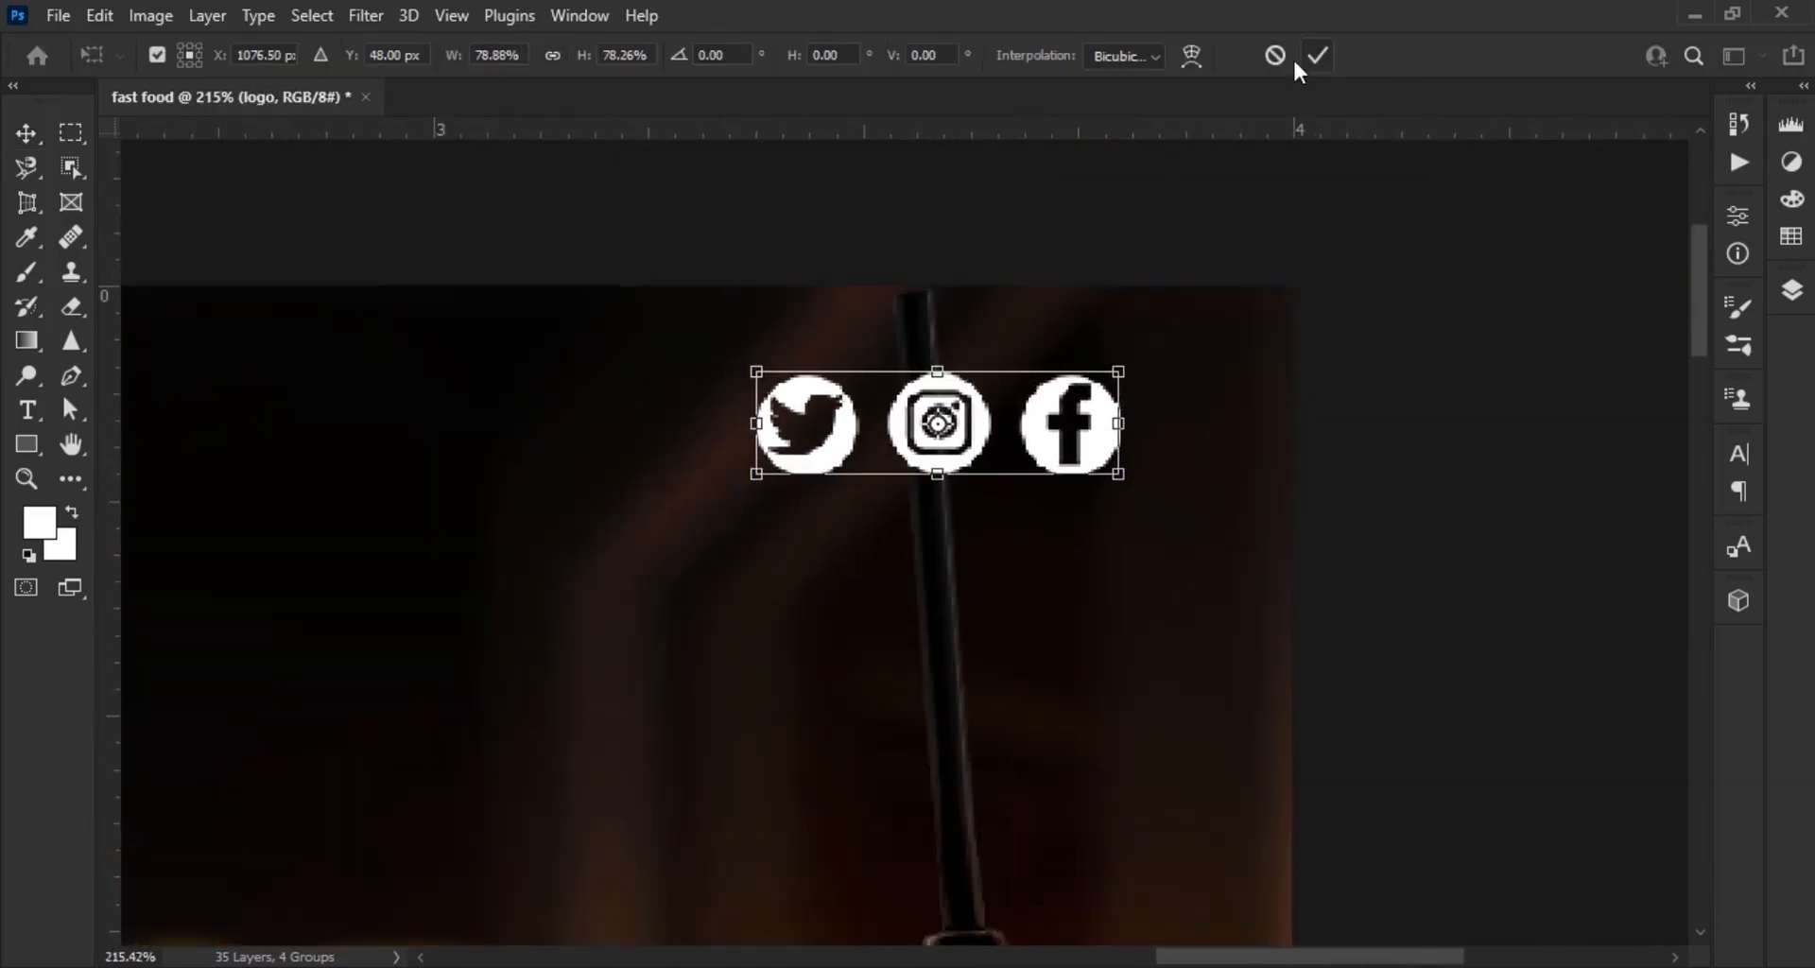
click(1318, 55)
scroll(1195, 417, down, 5)
Scale down the two-line LOGO HERE text, place it in the poster's upper-left corner and deselect it
scroll(800, 639, up, 4)
drag(800, 639, 1135, 606)
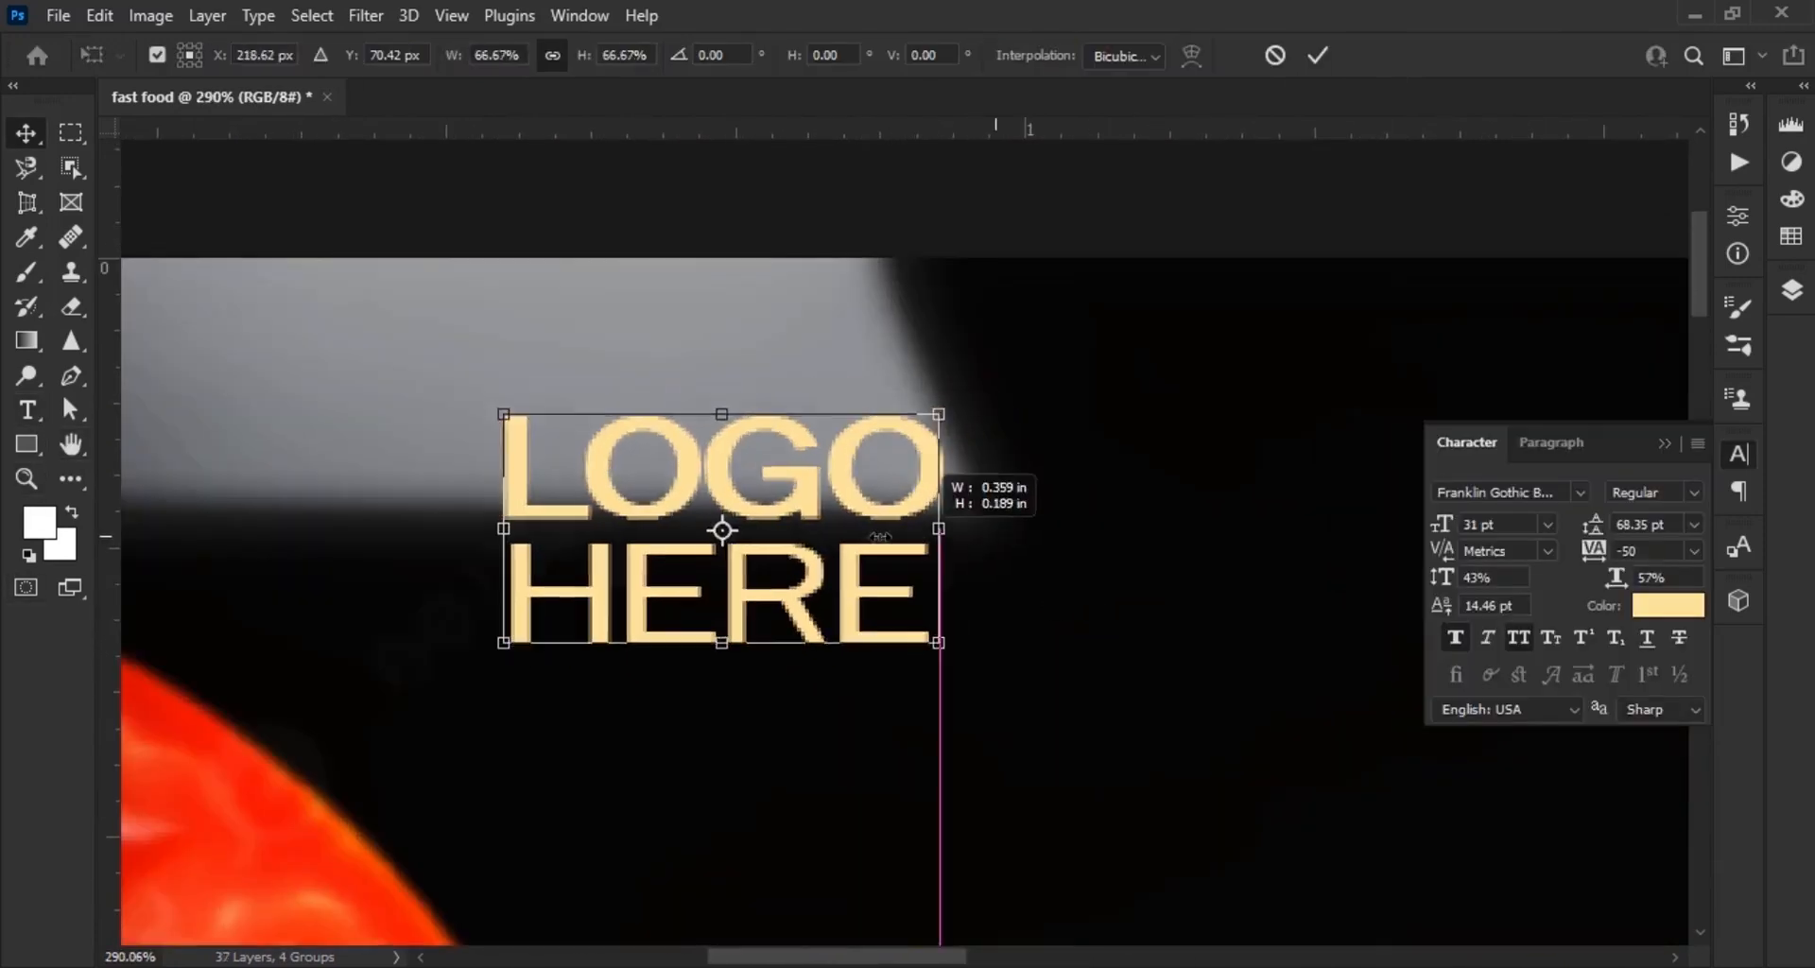
drag(936, 478, 1052, 693)
drag(940, 688, 695, 673)
click(1318, 56)
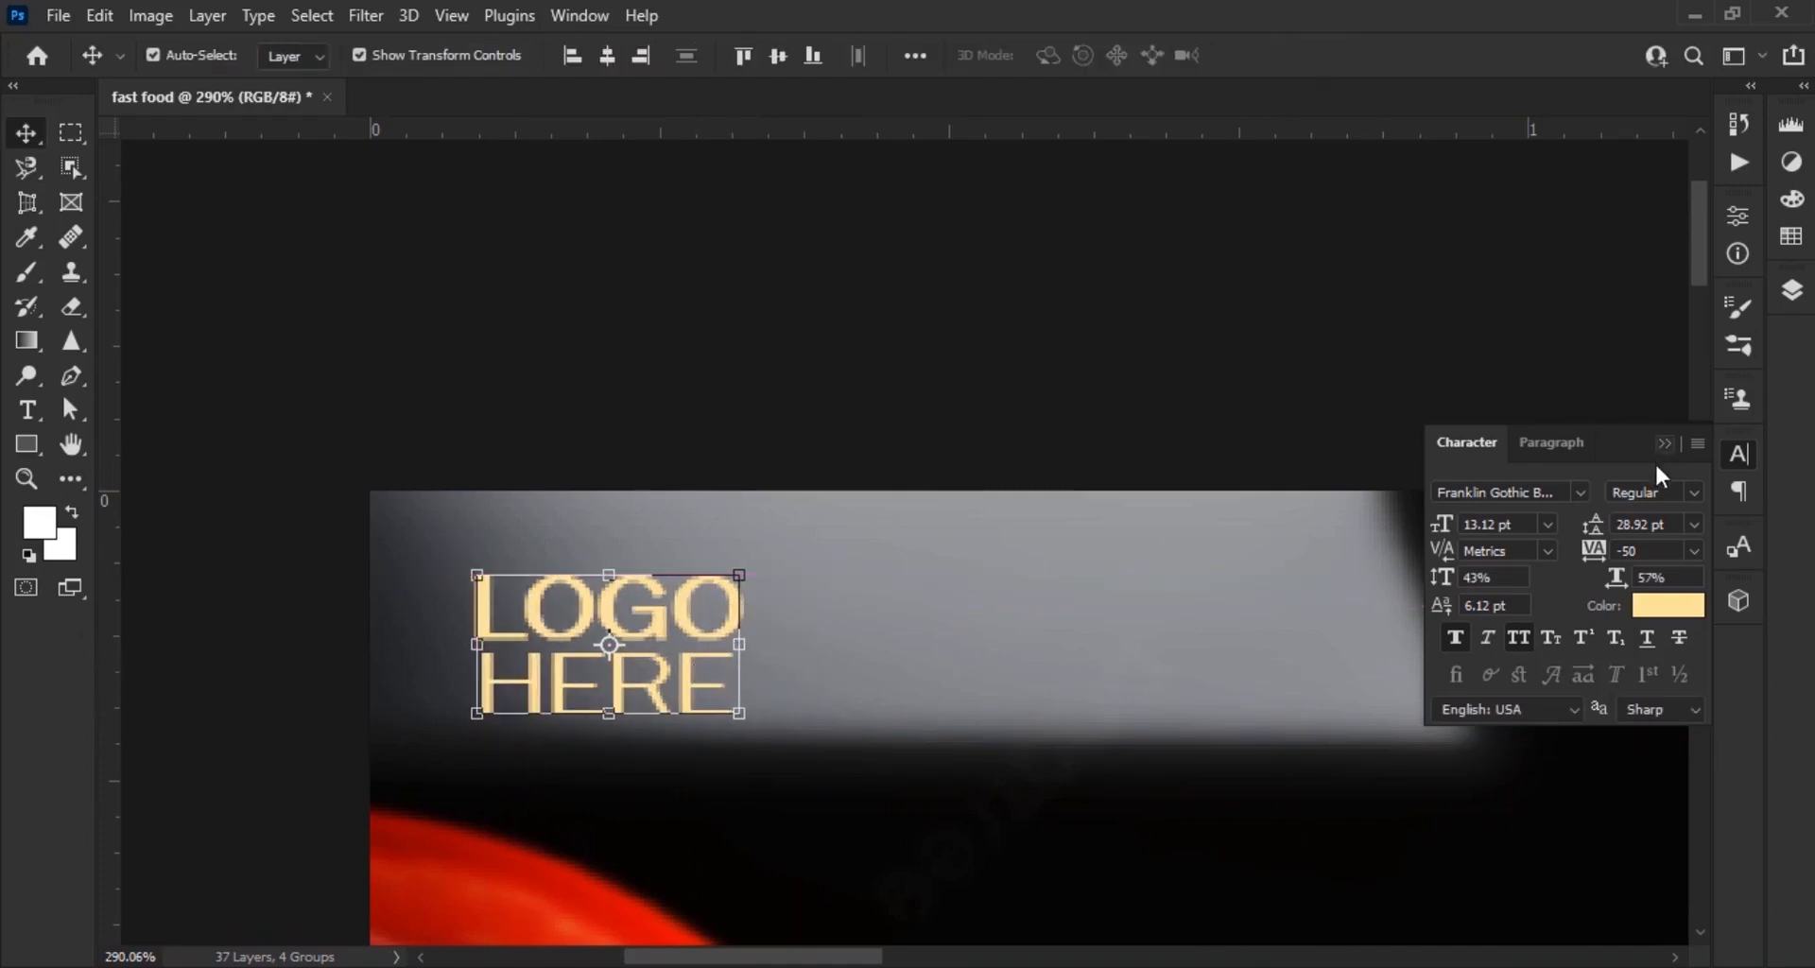
click(1665, 443)
click(1060, 346)
scroll(1022, 423, down, 11)
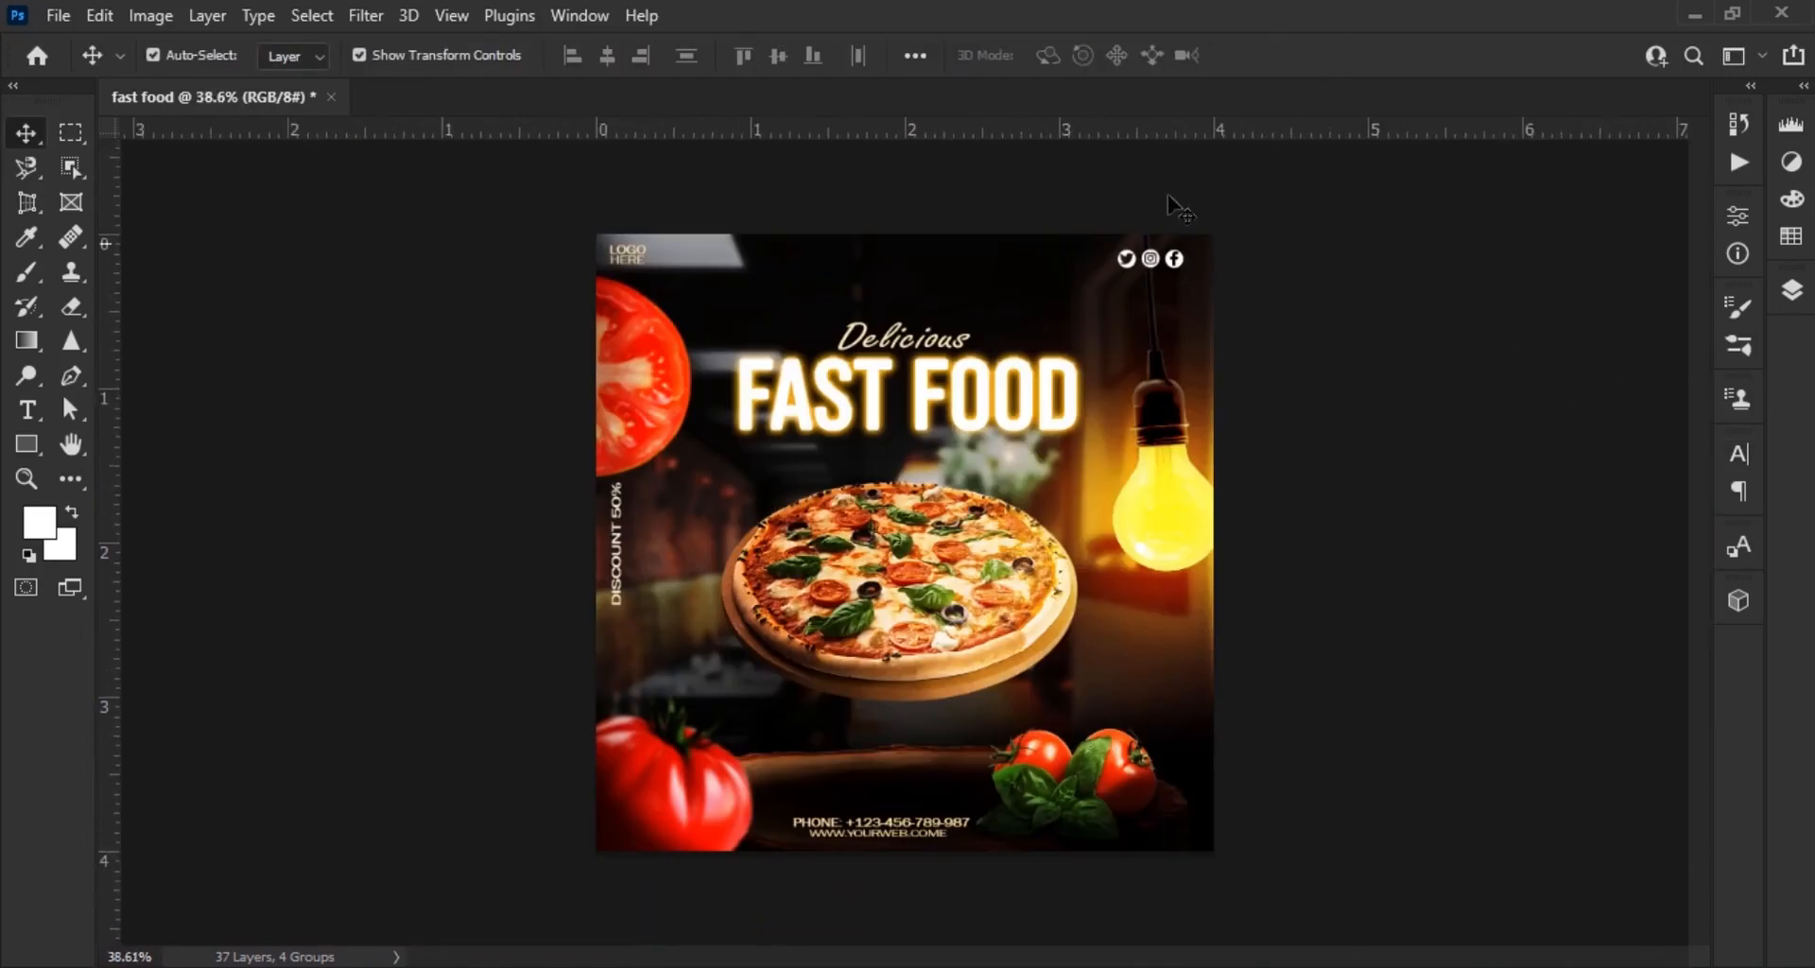
Unlock the light group and add a new layer at the top of it
scroll(1166, 195, up, 5)
click(1792, 290)
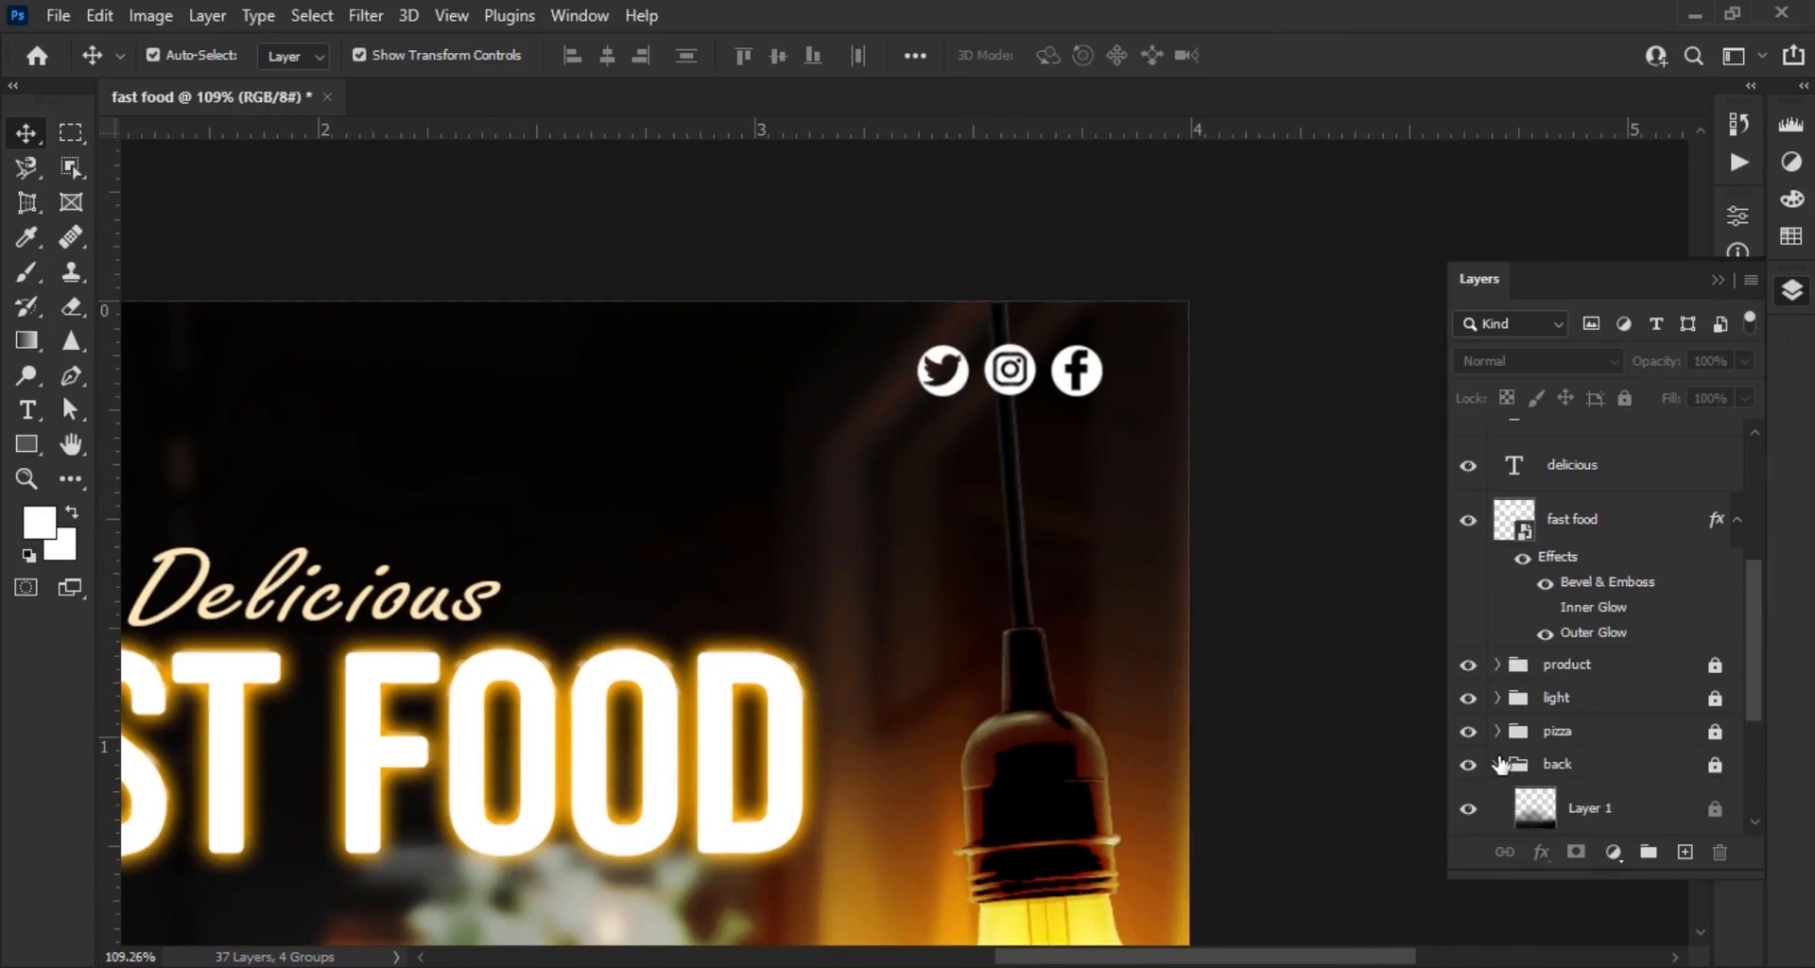
click(1715, 700)
click(1541, 711)
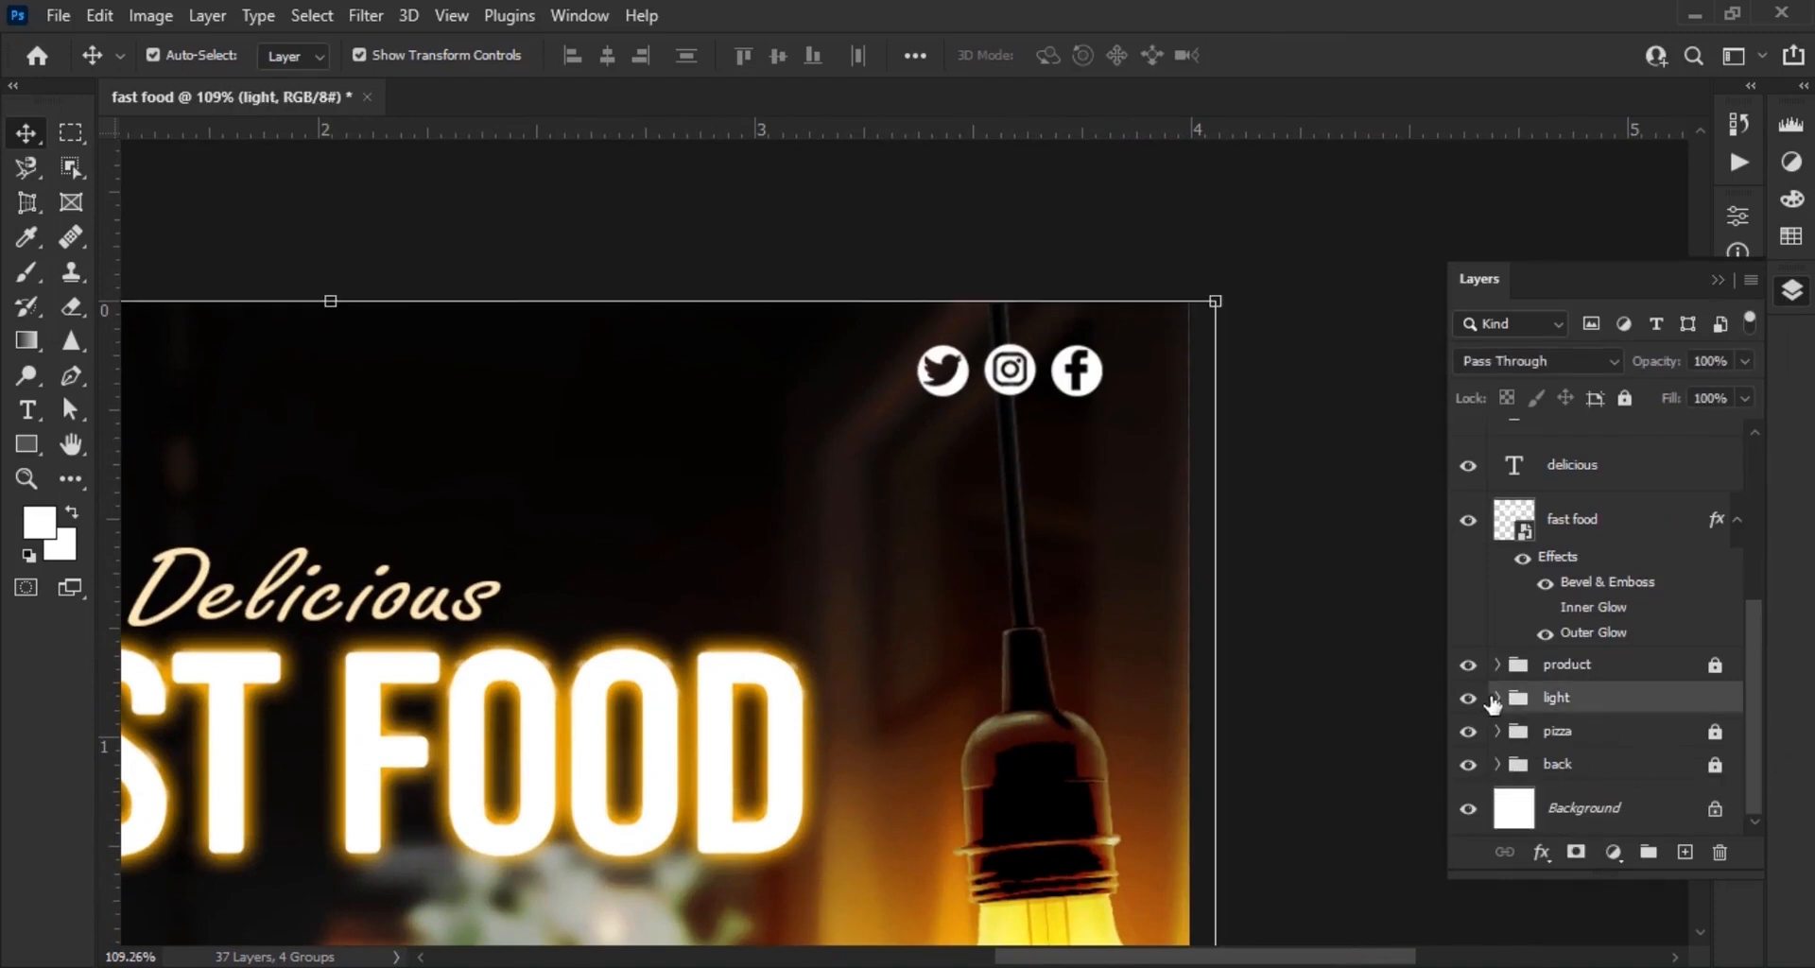
click(1496, 699)
click(1685, 852)
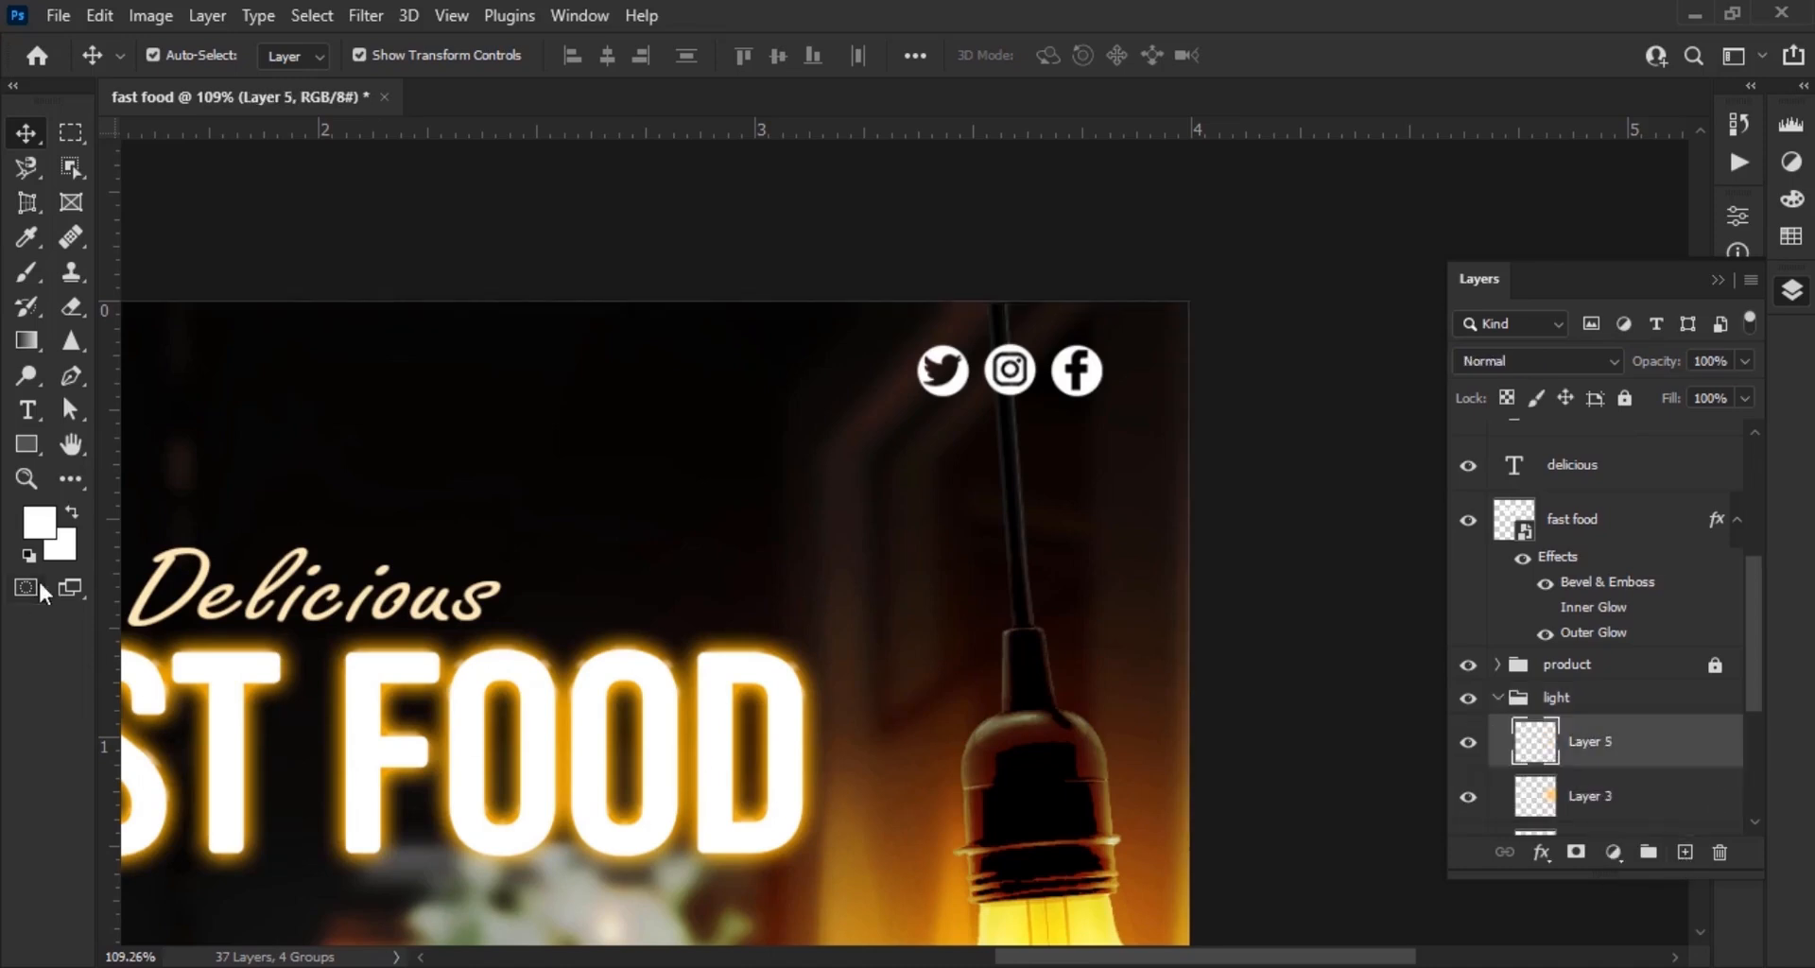
Darken the background behind the social logos using a soft 400 px black brush at 42% opacity
click(40, 522)
click(781, 405)
click(1516, 476)
key(b)
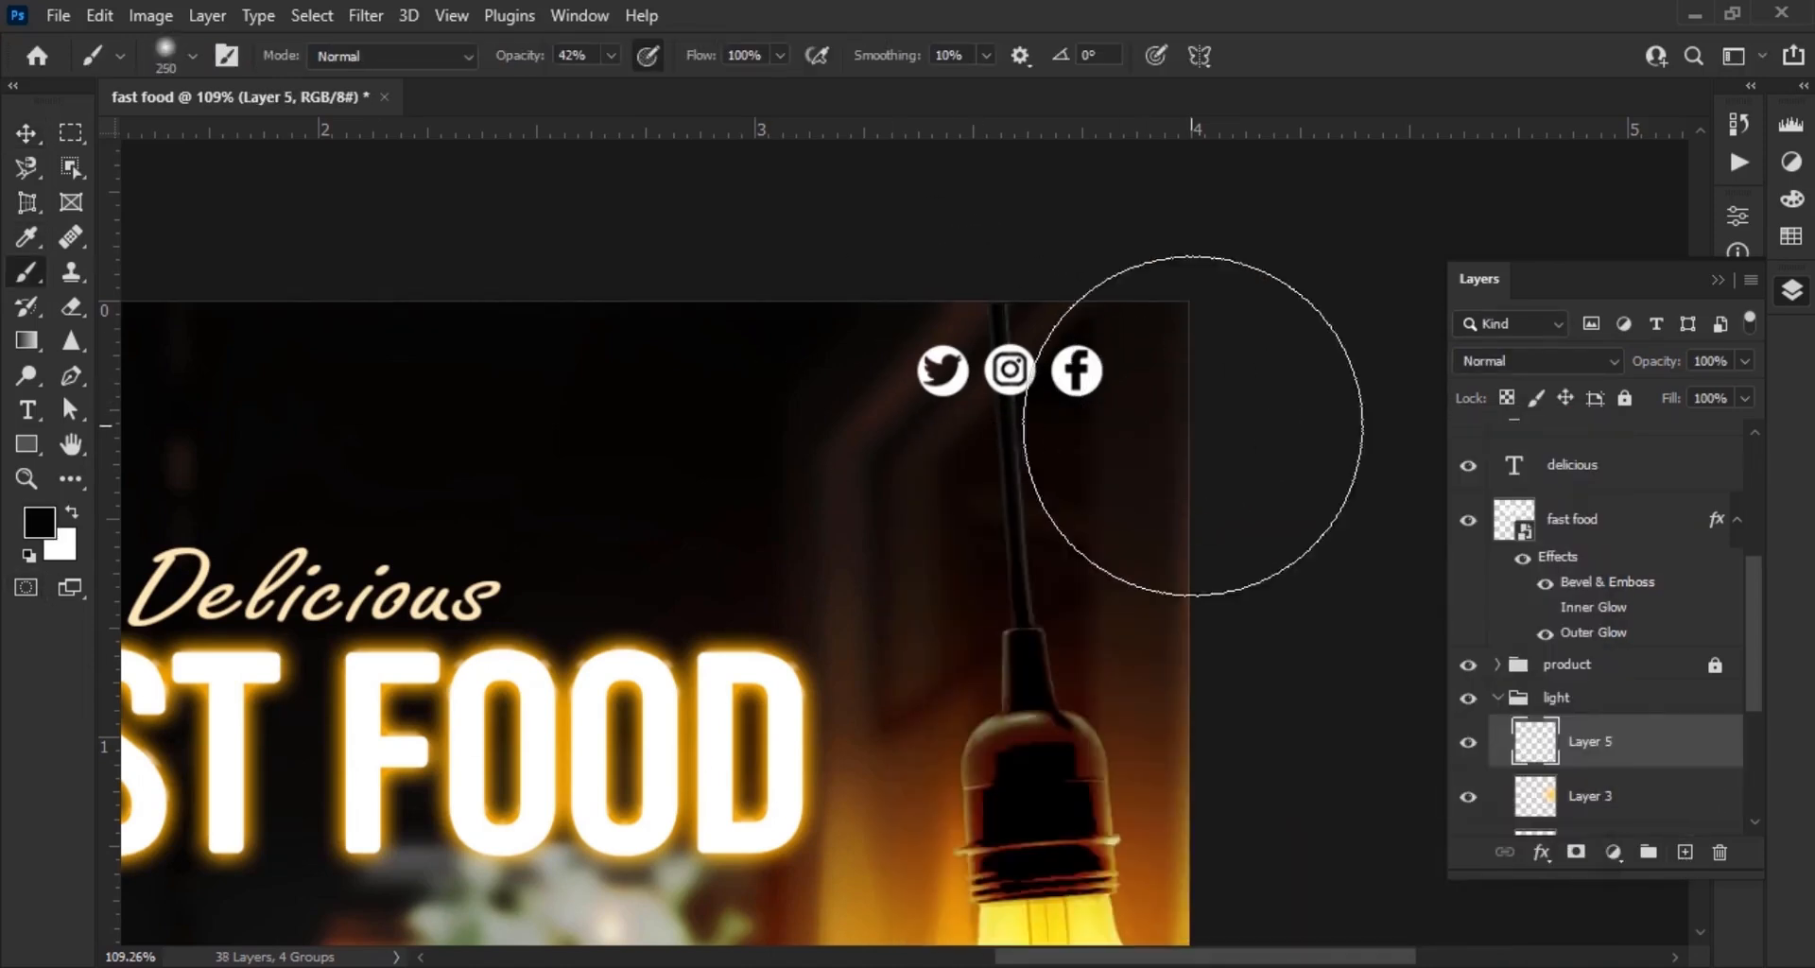
key(bracketright)
mouse_move(1161, 359)
mouse_down()
mouse_move(976, 312)
mouse_move(1115, 312)
mouse_move(879, 284)
mouse_move(1062, 326)
mouse_up()
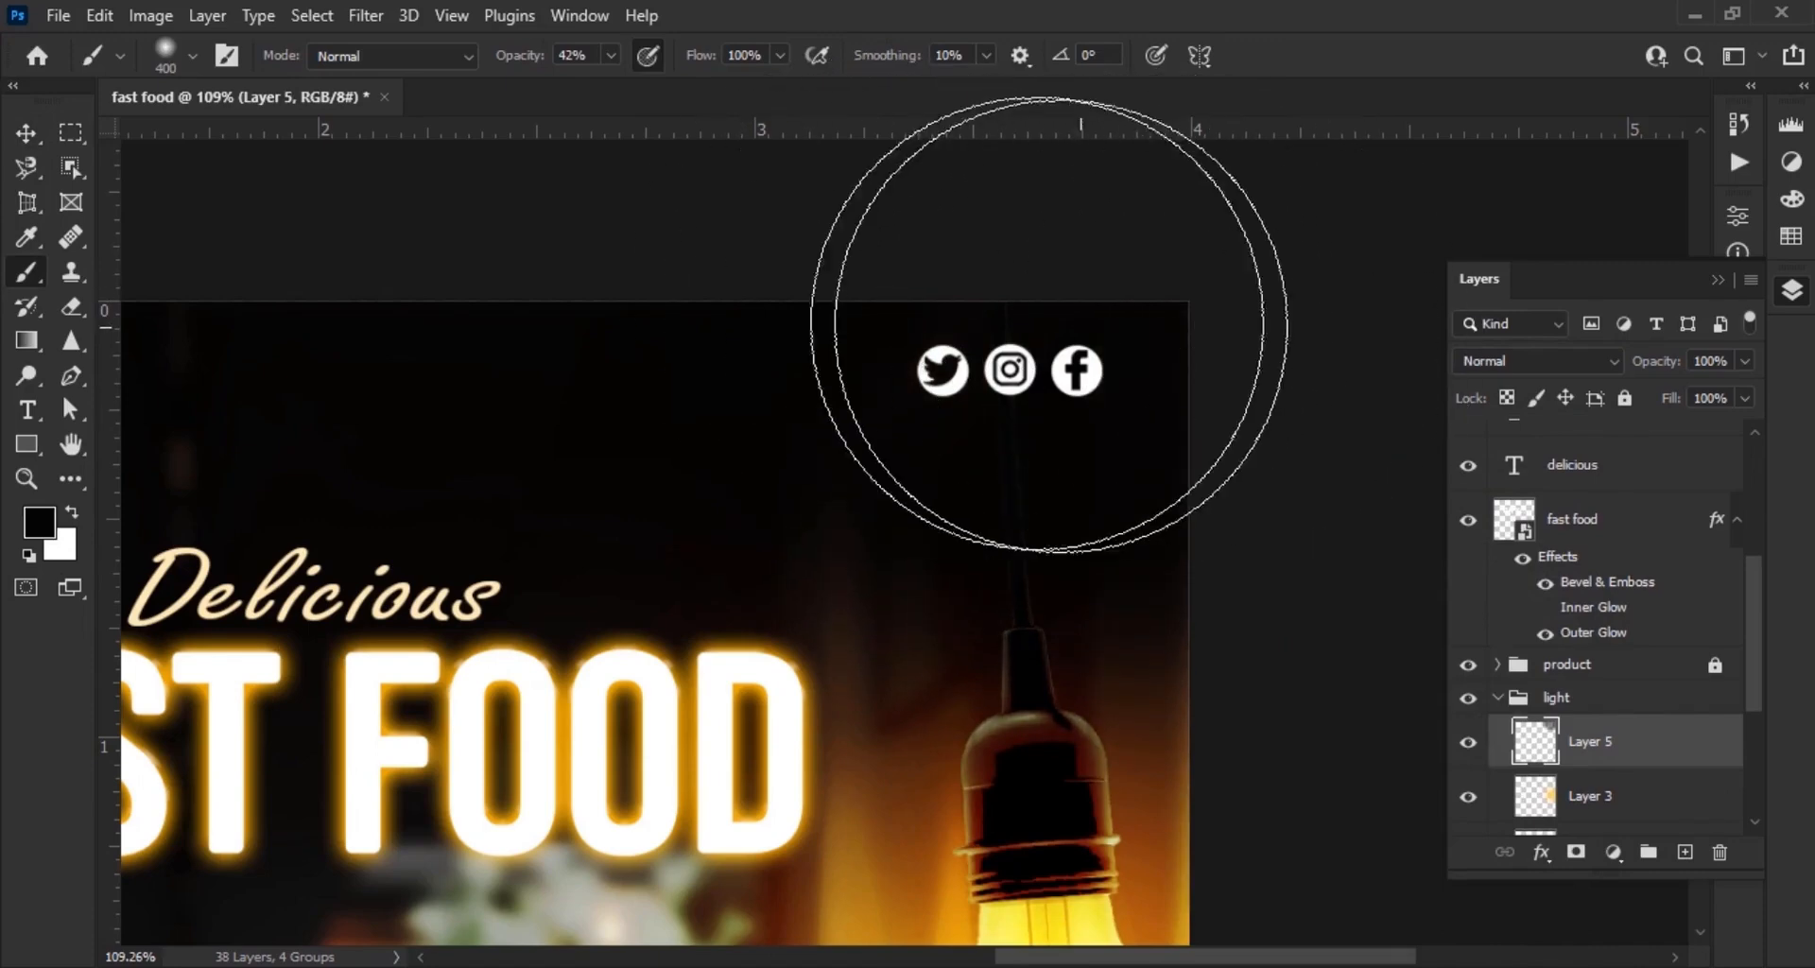
Collapse and lock the light group, and check the darkened corner against the whole poster
key(v)
click(1500, 701)
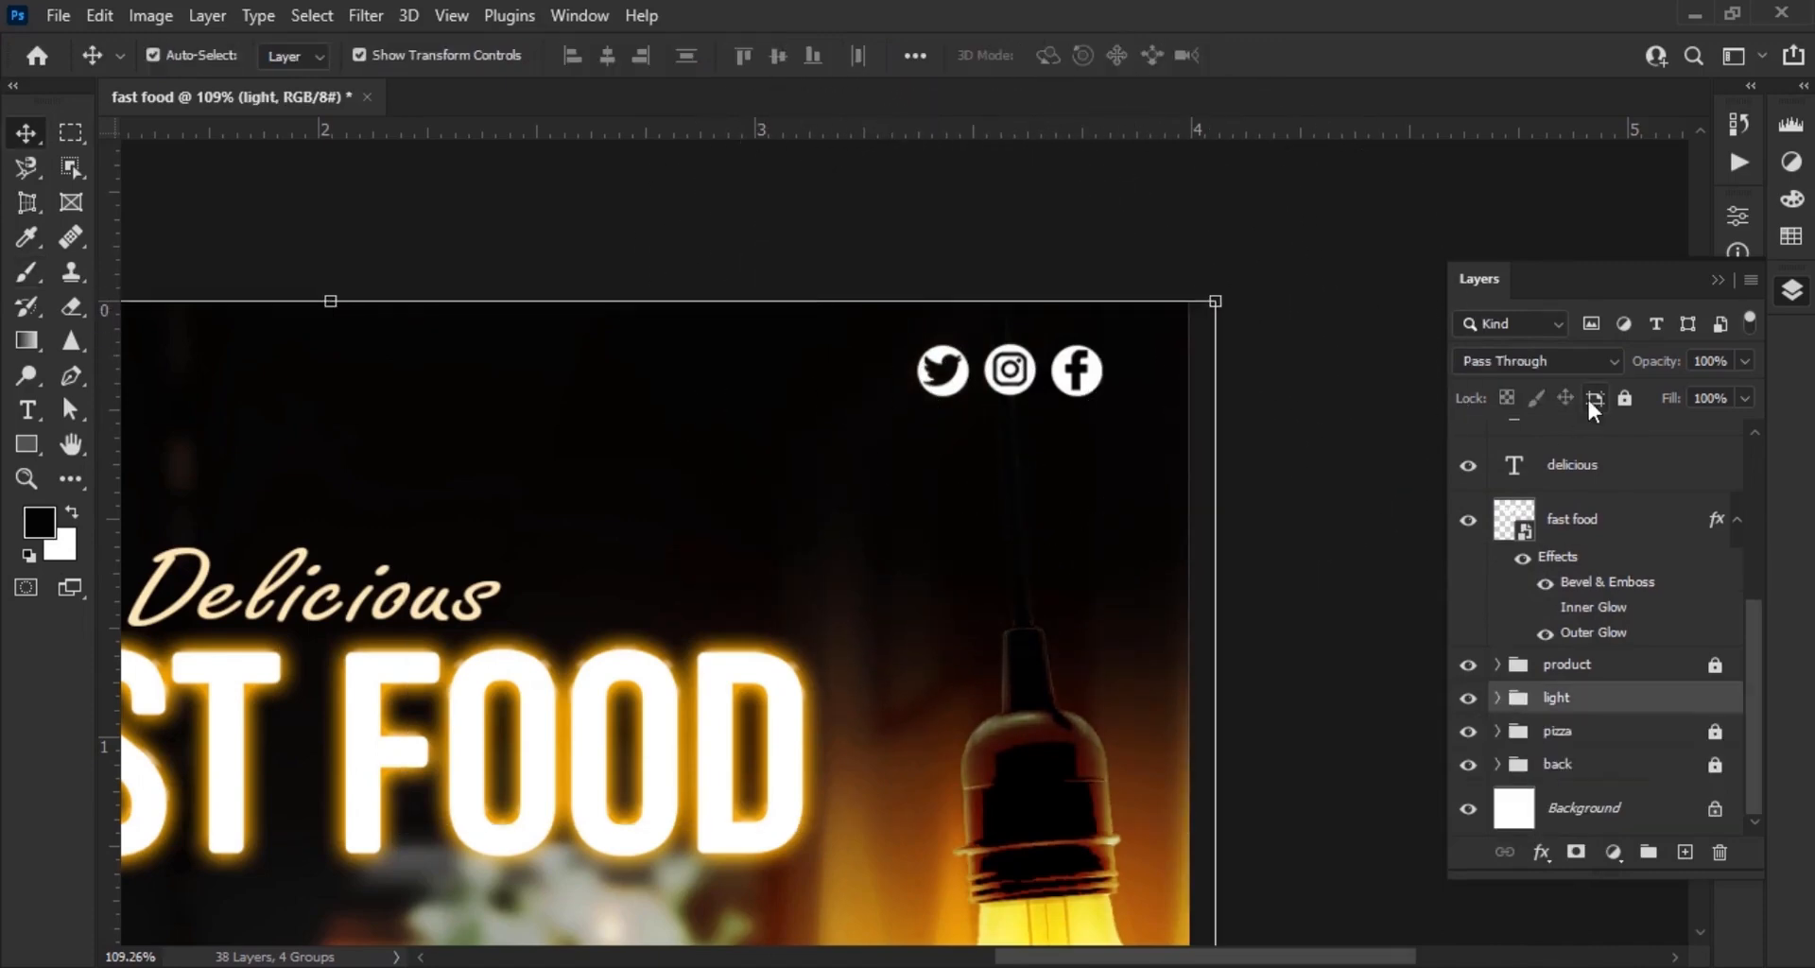
click(1624, 398)
scroll(951, 533, down, 17)
scroll(985, 575, up, 5)
scroll(1318, 475, up, 15)
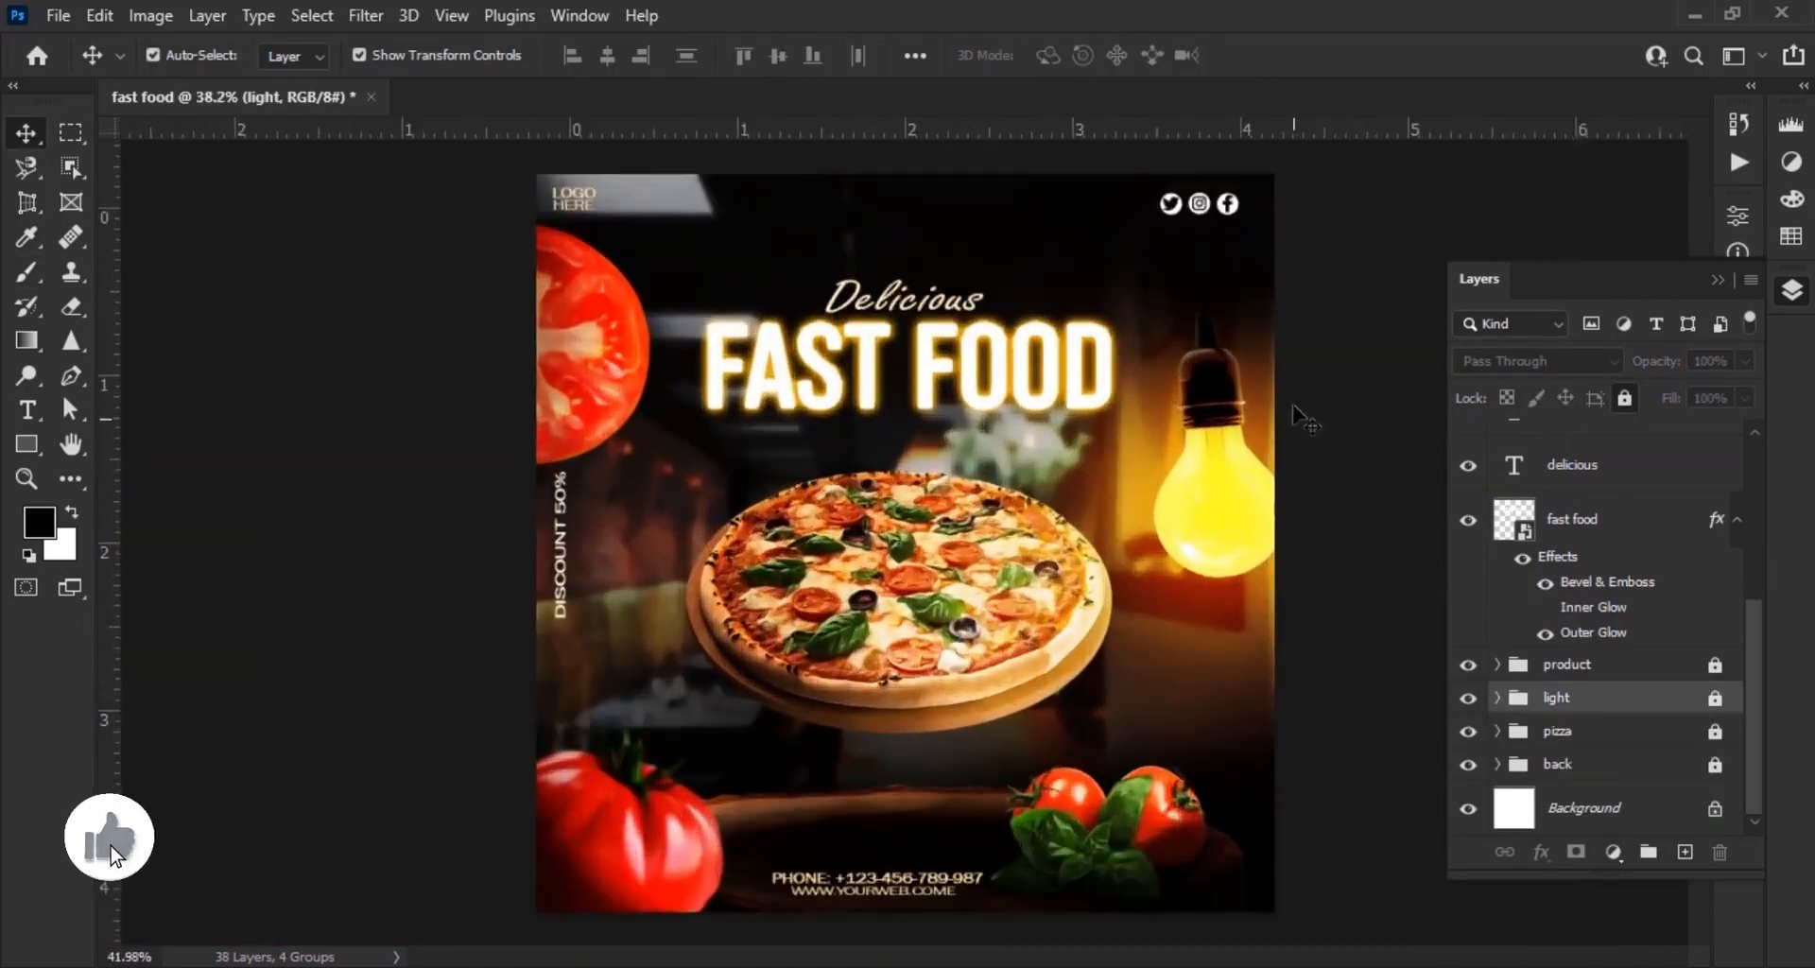
Unlock and expand the light group and add a layer mask to Layer 5
click(1714, 698)
click(1498, 697)
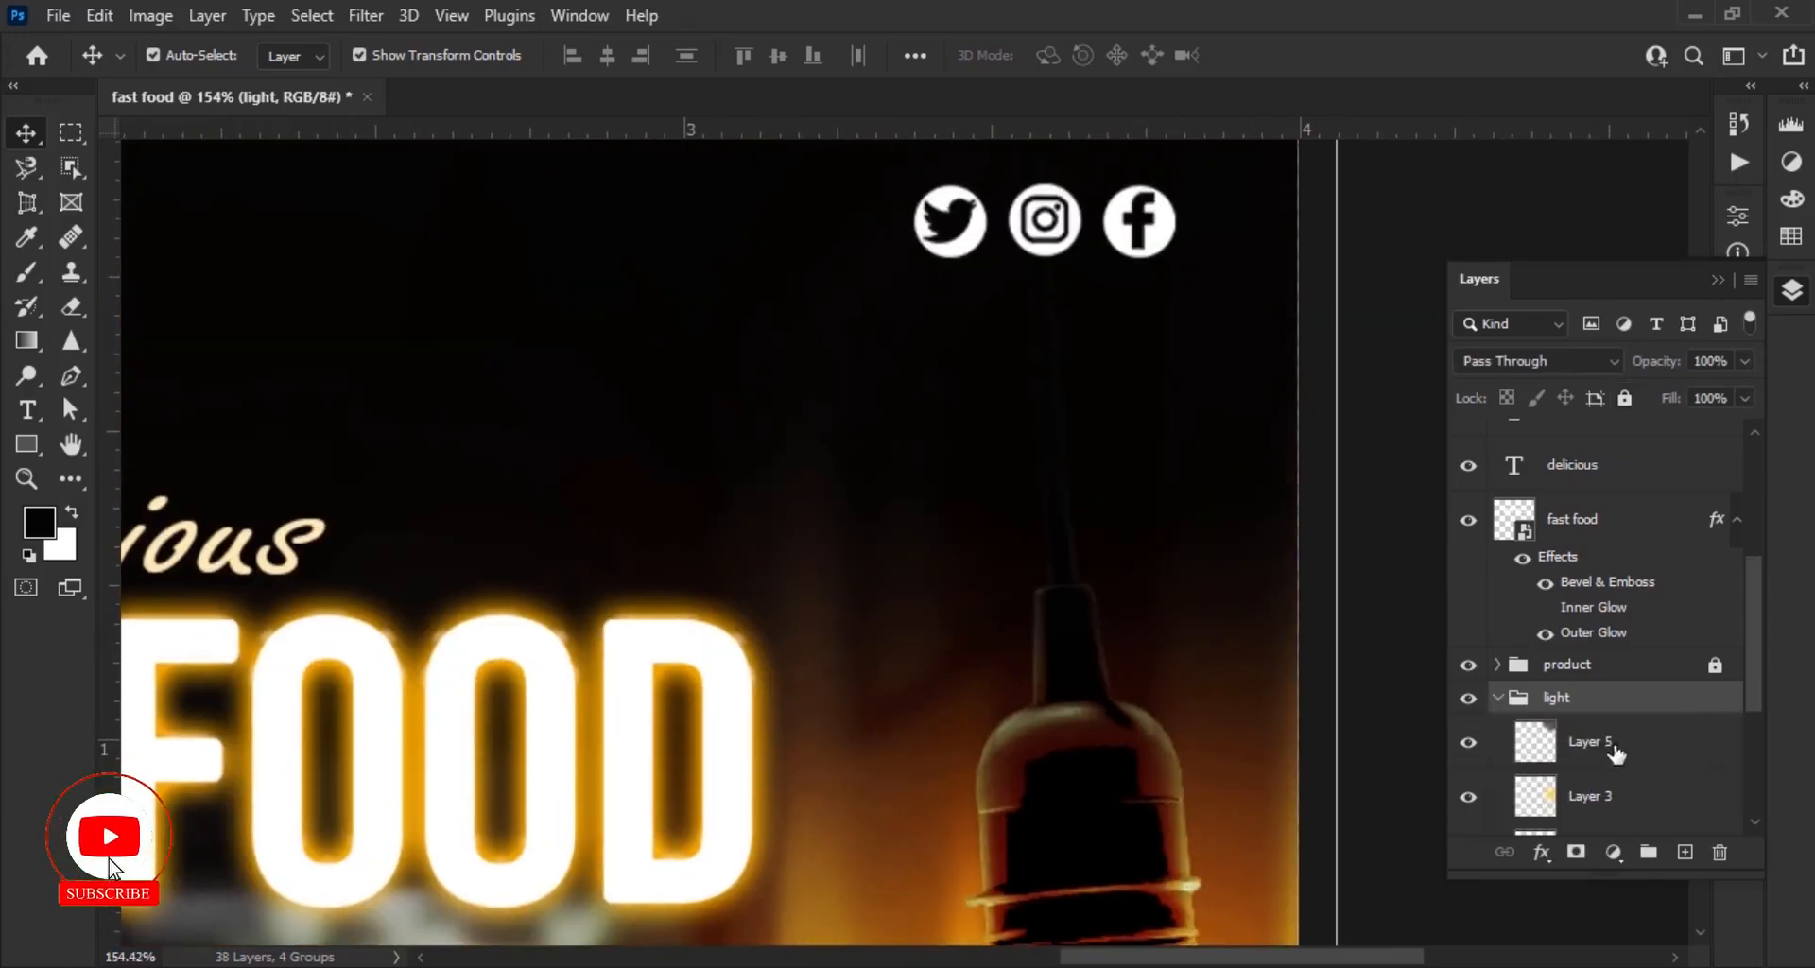
click(1612, 747)
click(1576, 852)
Mask the darkening off the bulb's cable and socket with a soft 125 px black brush at 12% opacity
key(b)
drag(516, 67, 487, 69)
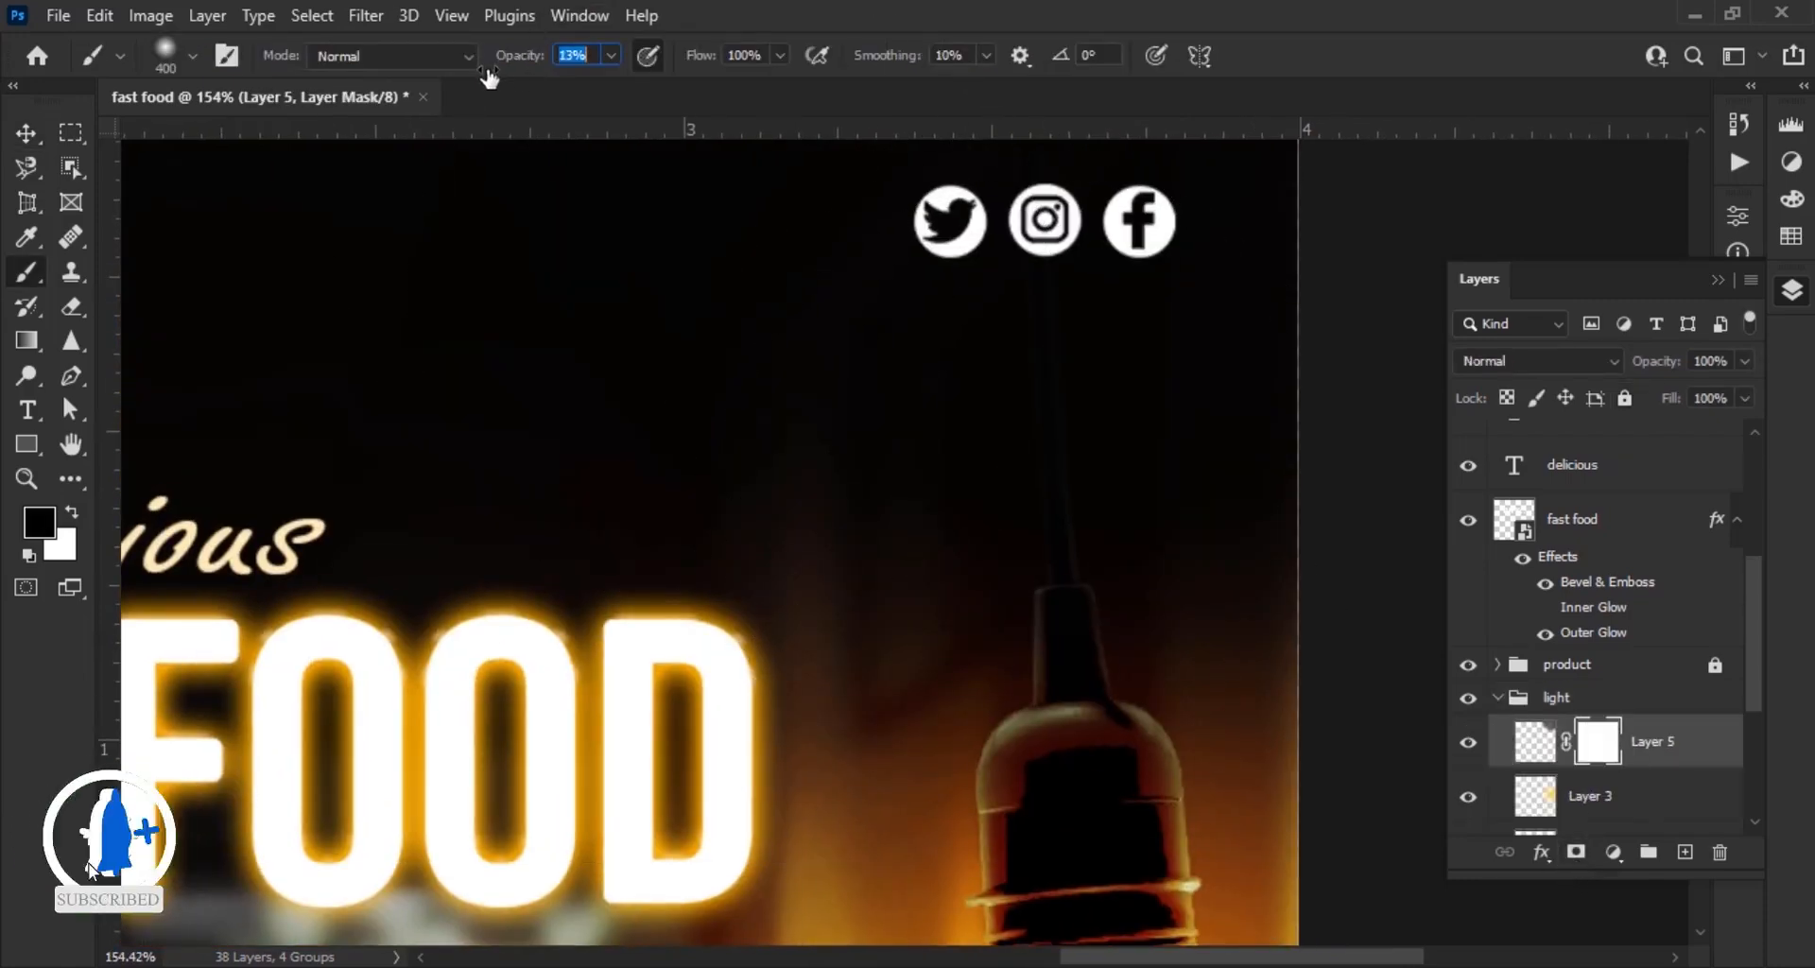
key(bracketleft)
key(bracketleft)
key(bracketleft)
key(bracketleft)
key(bracketleft)
key(bracketleft)
scroll(1140, 673, up, 3)
drag(1011, 422, 1074, 530)
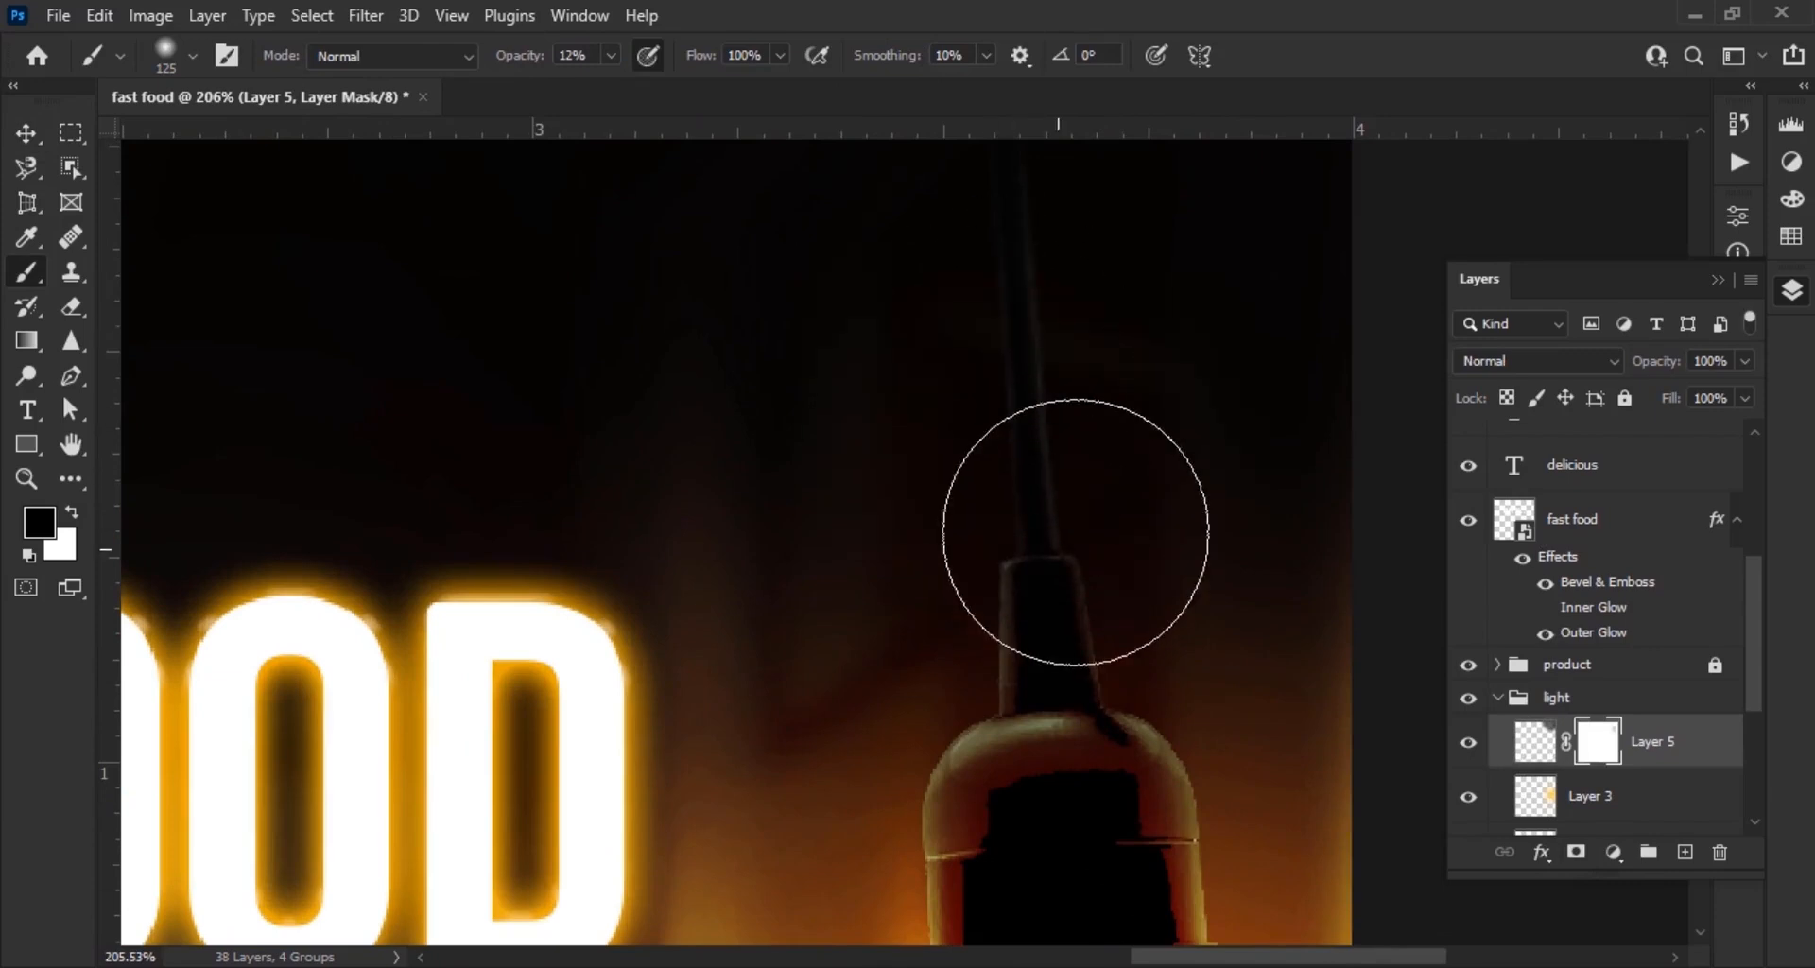
drag(1016, 356, 1085, 741)
scroll(858, 668, down, 8)
key(v)
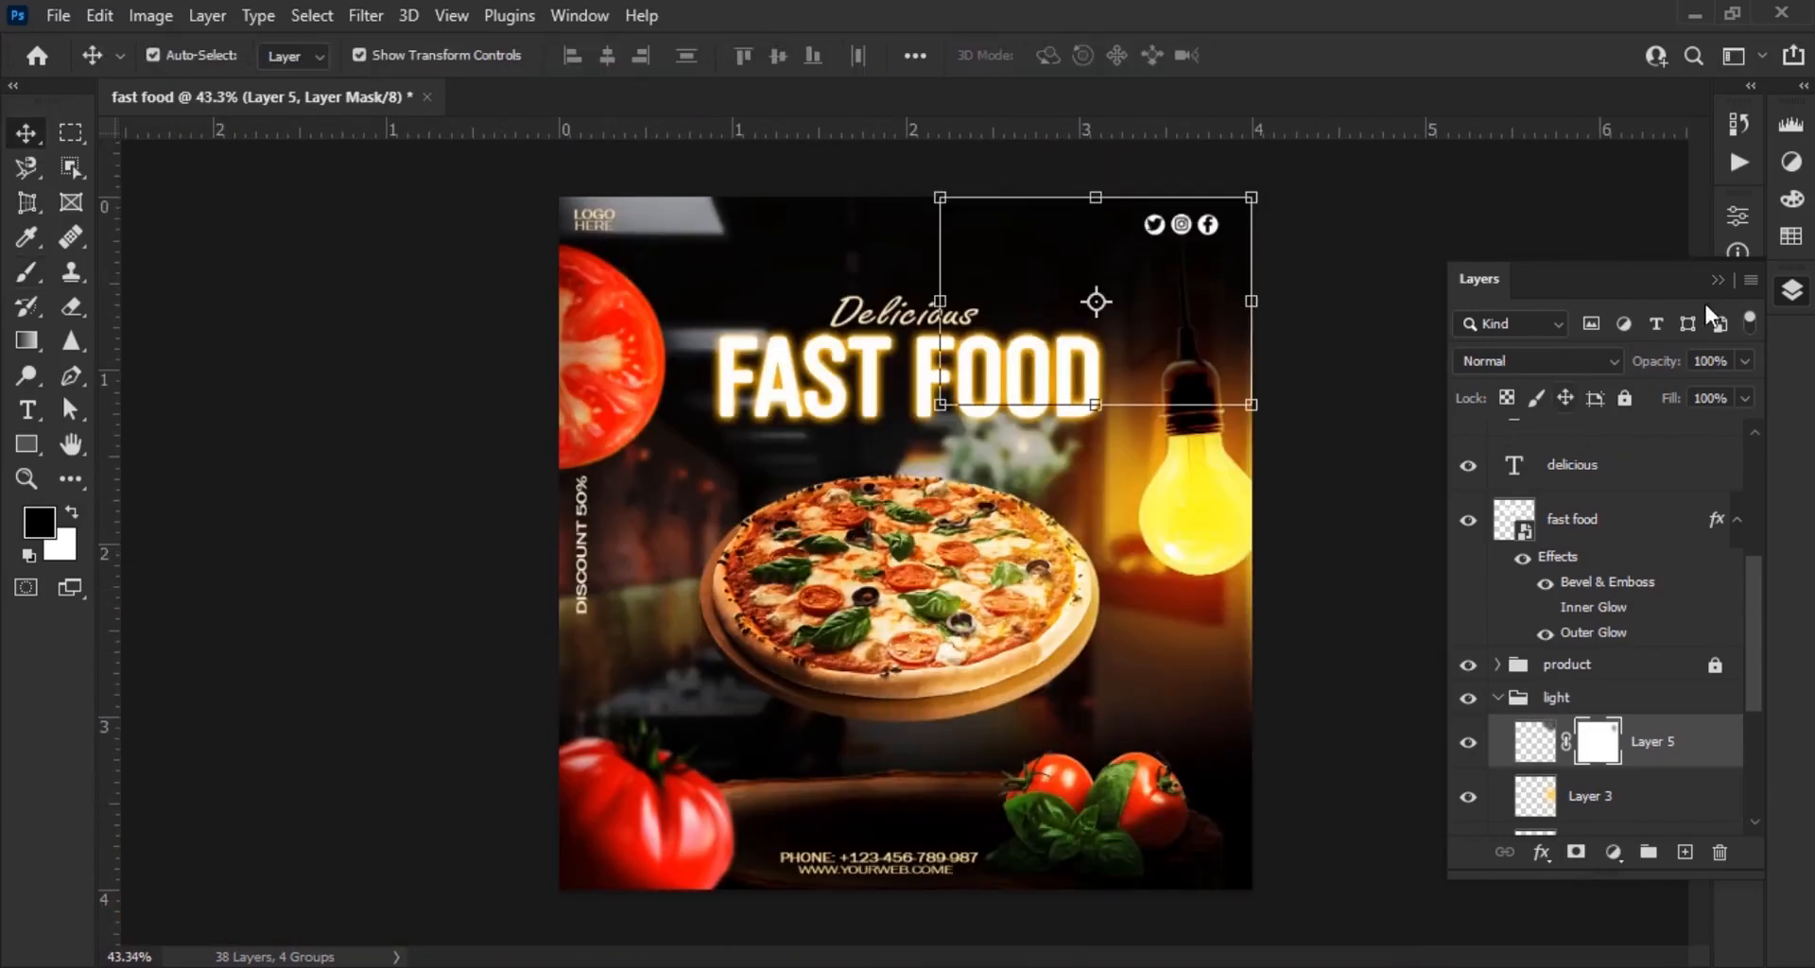